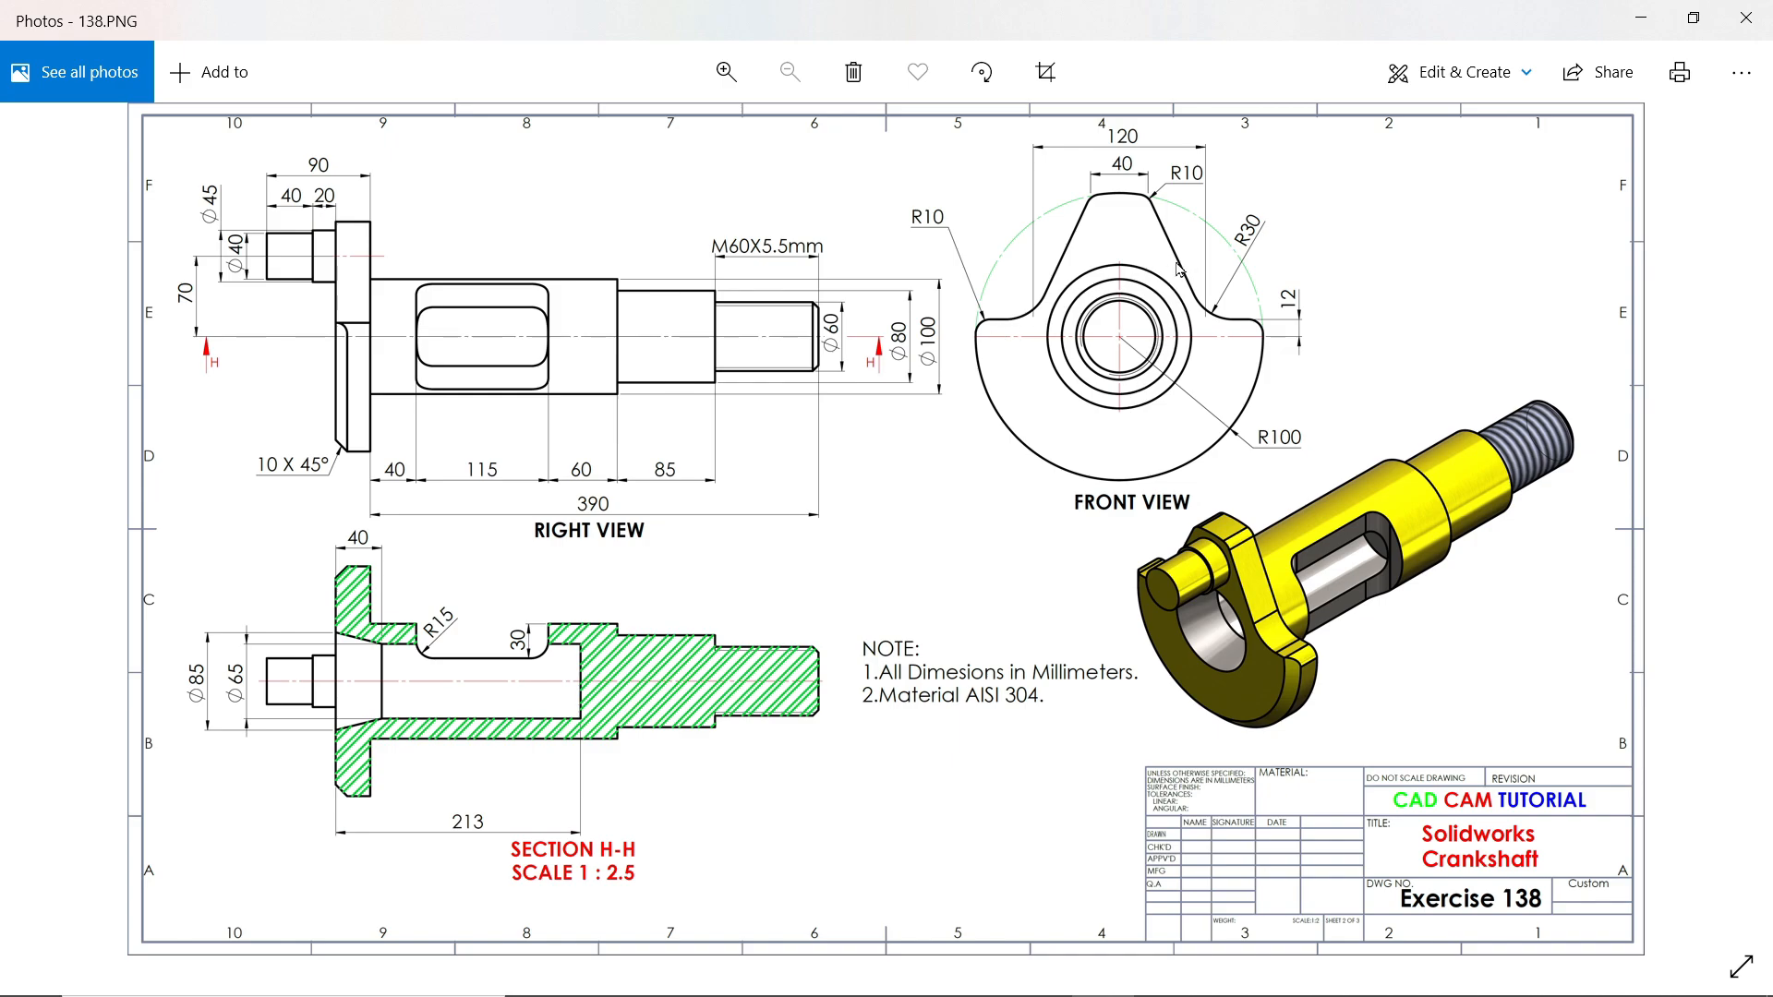
# Examine the Exercise 138 crankshaft drawing, reading the dimensions in the front and right views and the notes
pyautogui.scroll(2, 1178, 269)
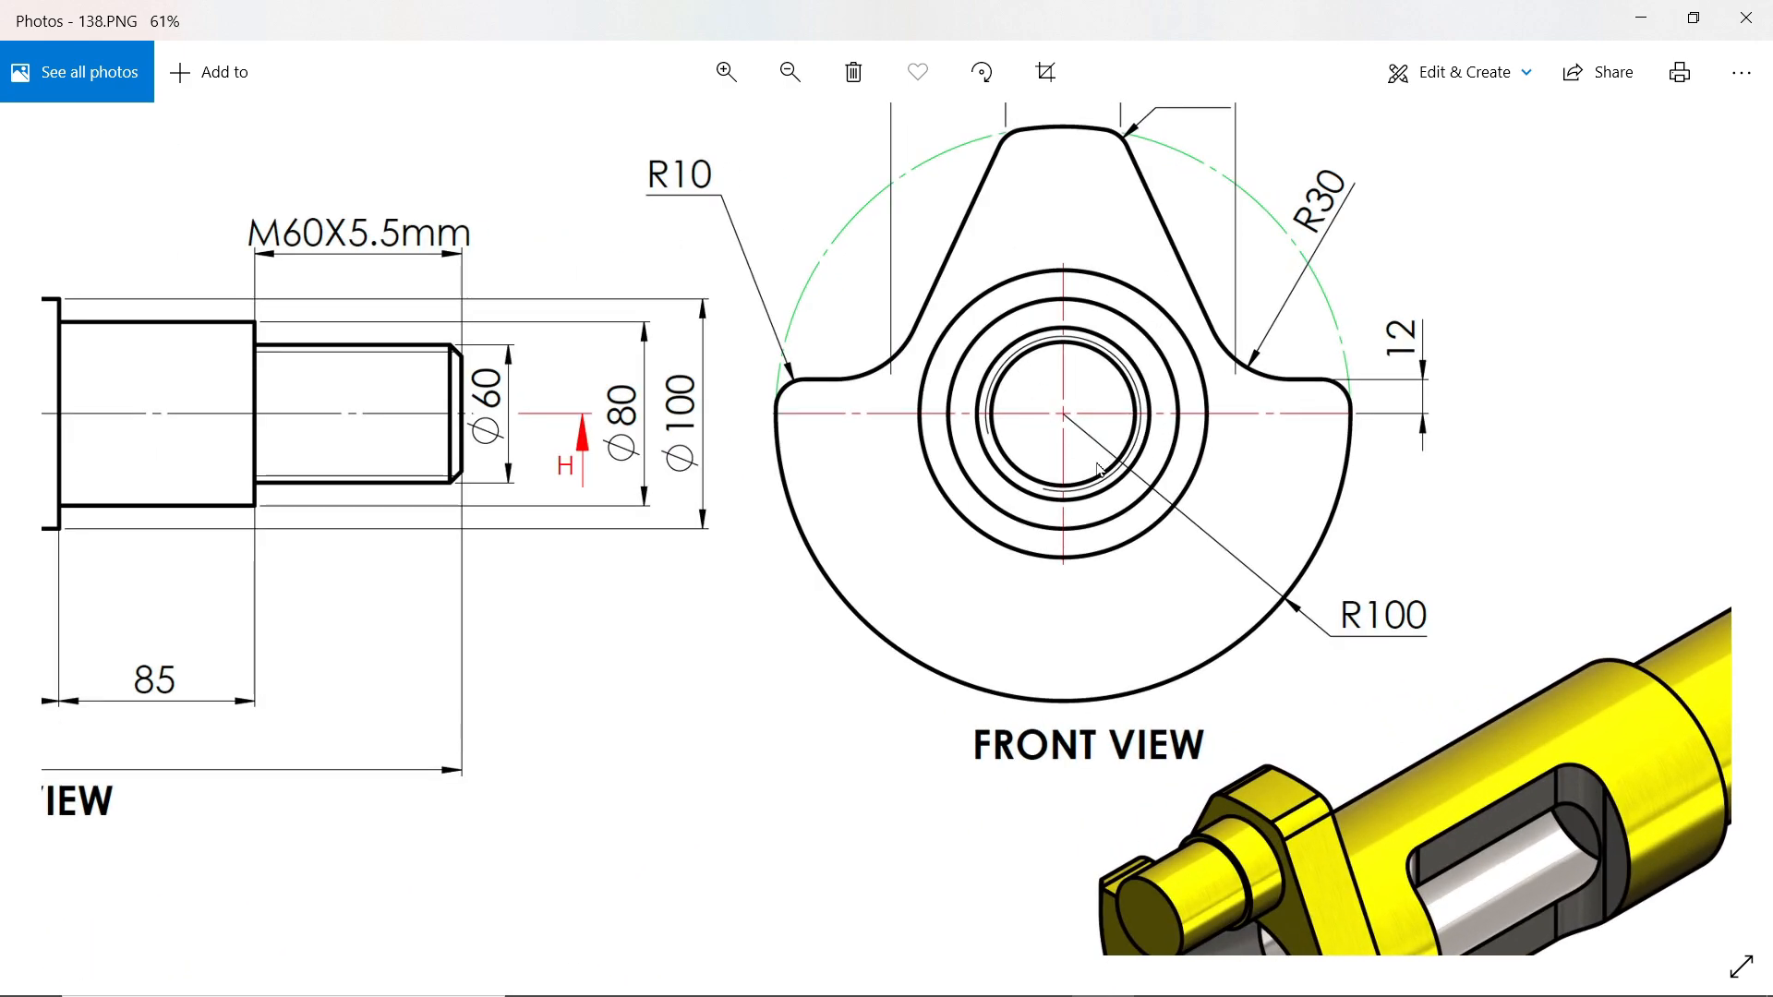
pyautogui.moveTo(1098, 469)
pyautogui.mouseDown()
pyautogui.moveTo(1097, 508)
pyautogui.moveTo(1130, 288)
pyautogui.mouseUp()
pyautogui.moveTo(1015, 564)
pyautogui.mouseDown()
pyautogui.moveTo(989, 551)
pyautogui.moveTo(984, 418)
pyautogui.mouseUp()
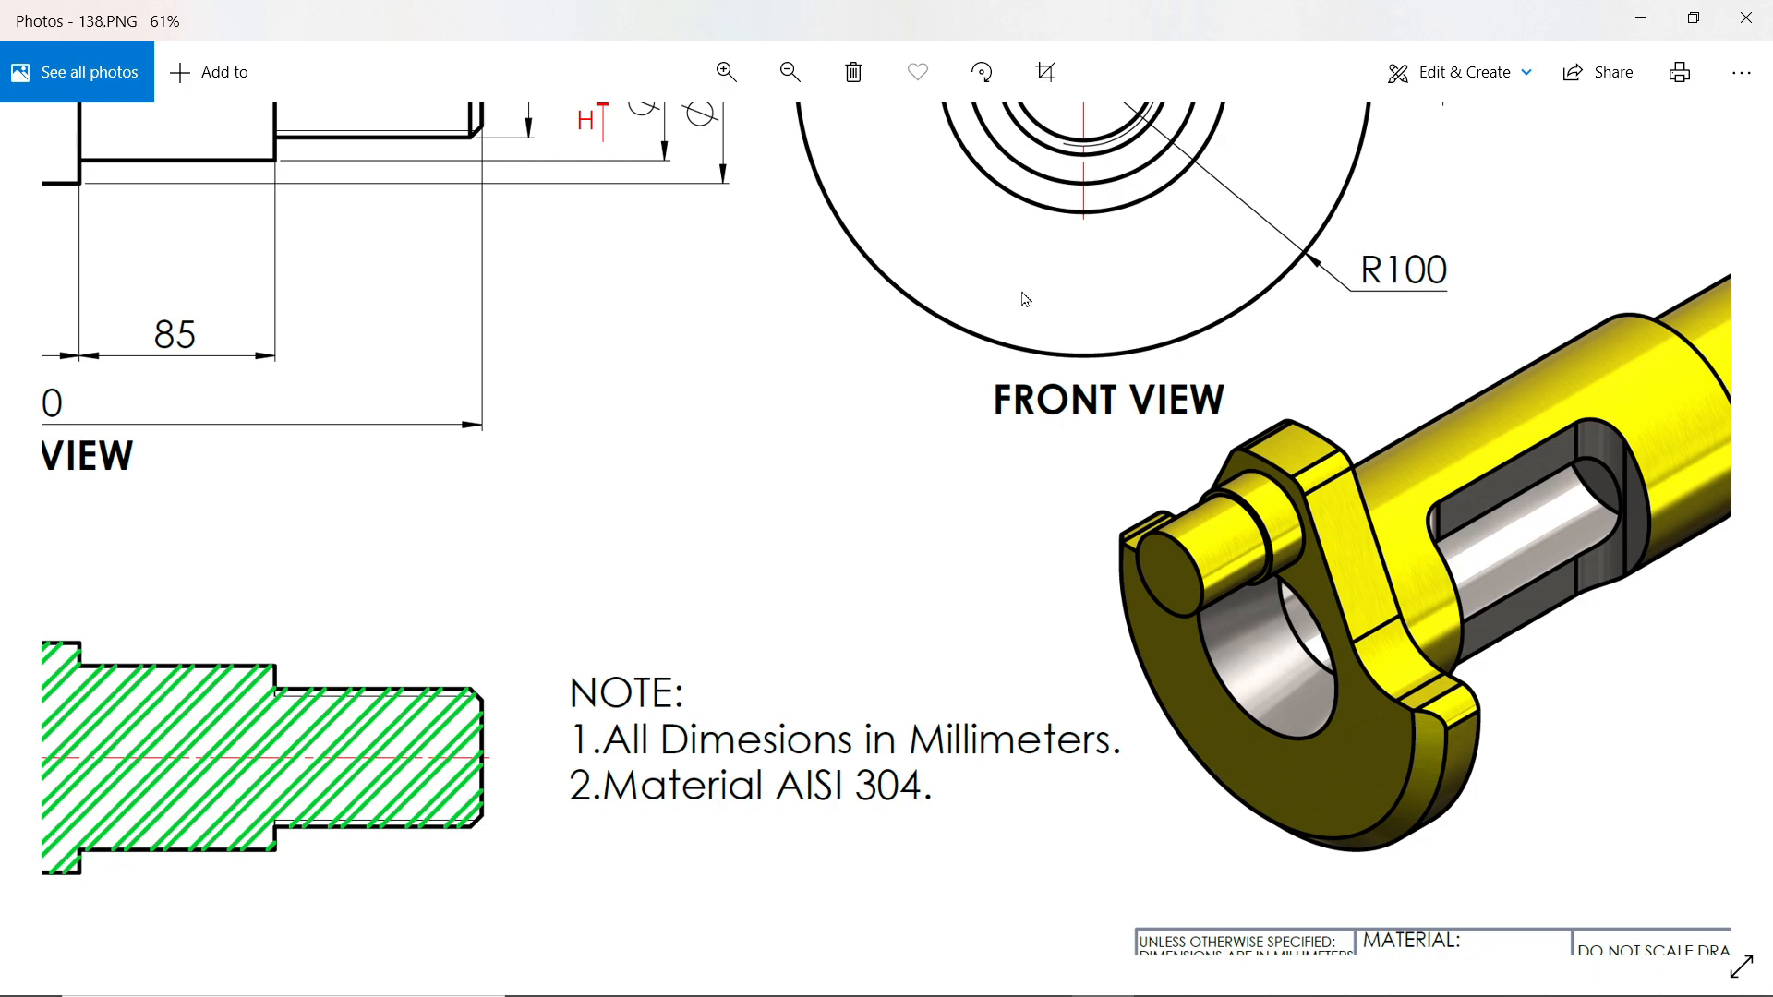
pyautogui.moveTo(1025, 299); pyautogui.dragTo(955, 718)
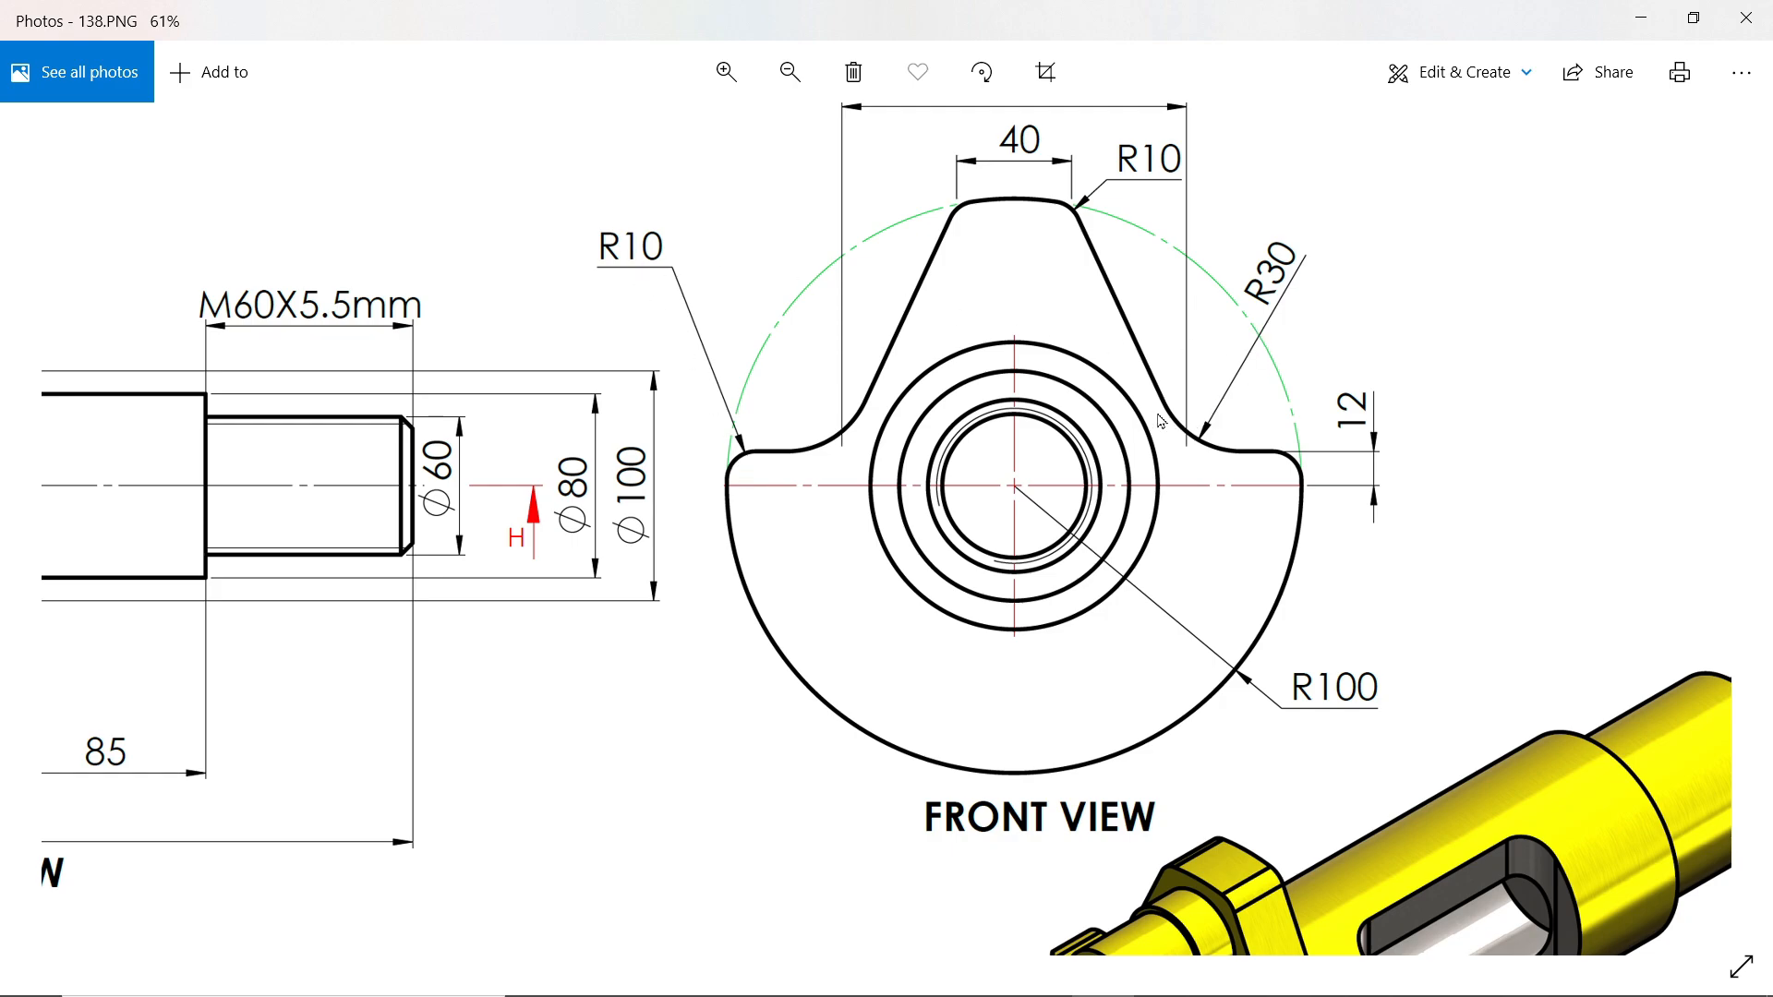
pyautogui.scroll(1, 1196, 310)
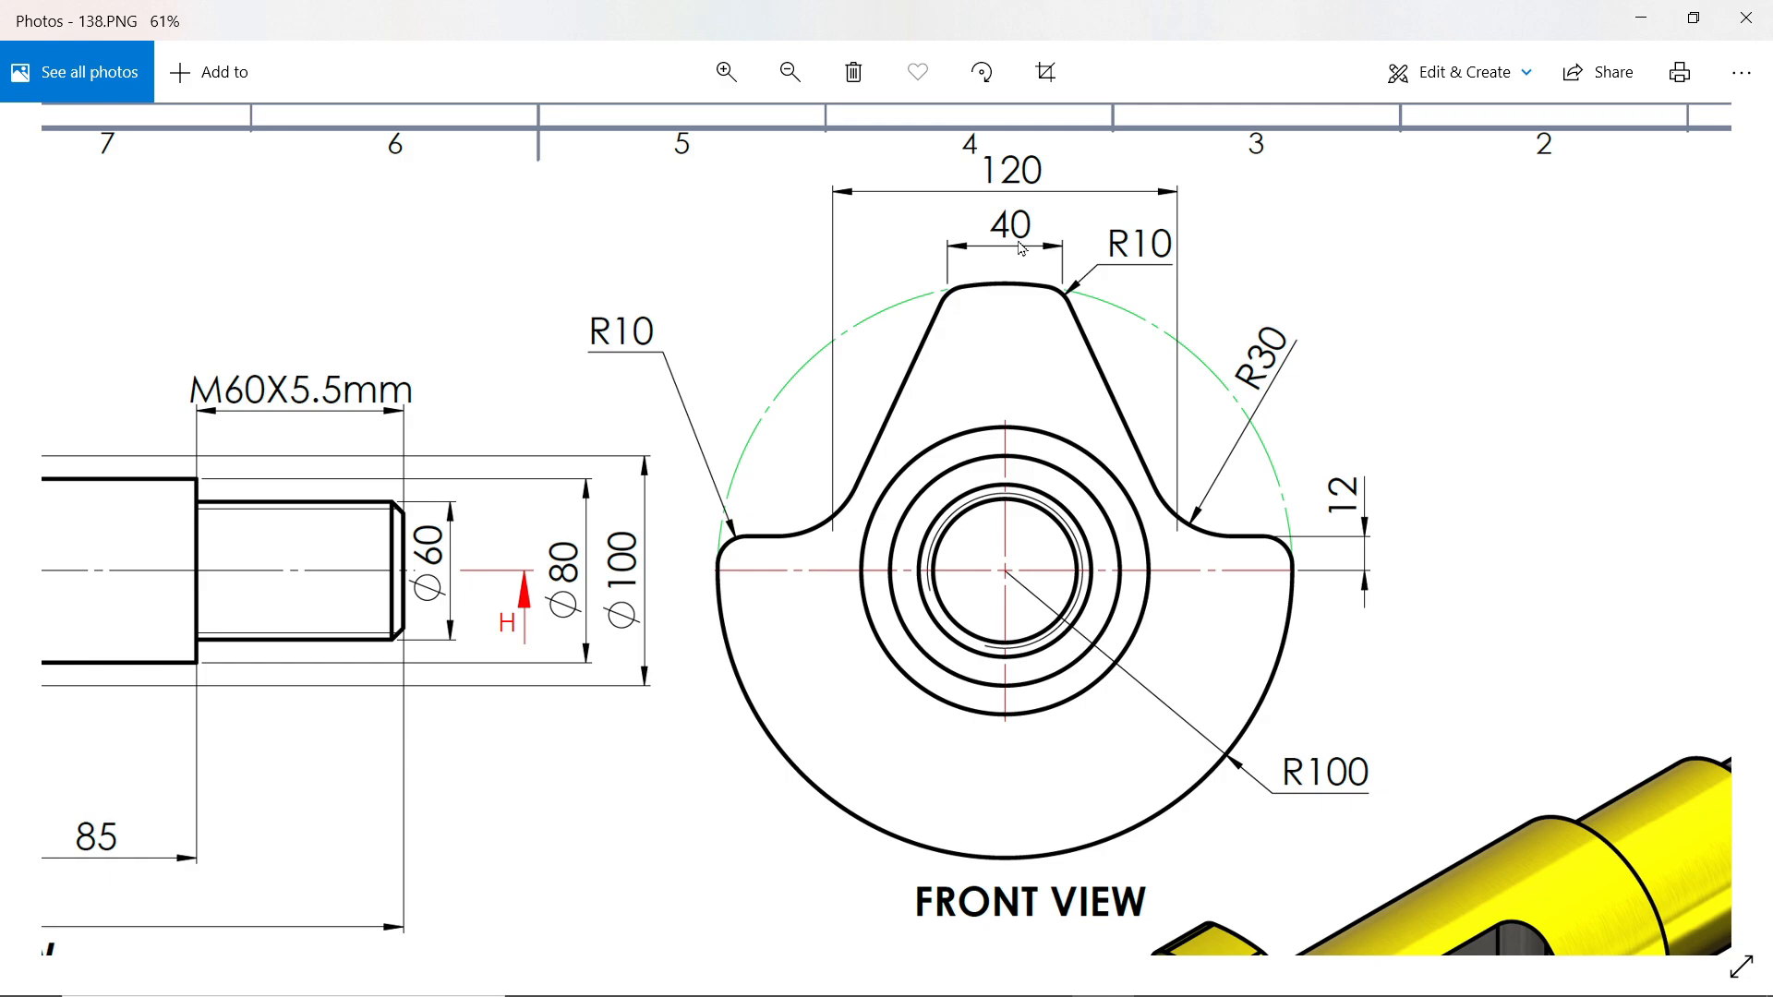
pyautogui.moveTo(912, 381); pyautogui.dragTo(1191, 324)
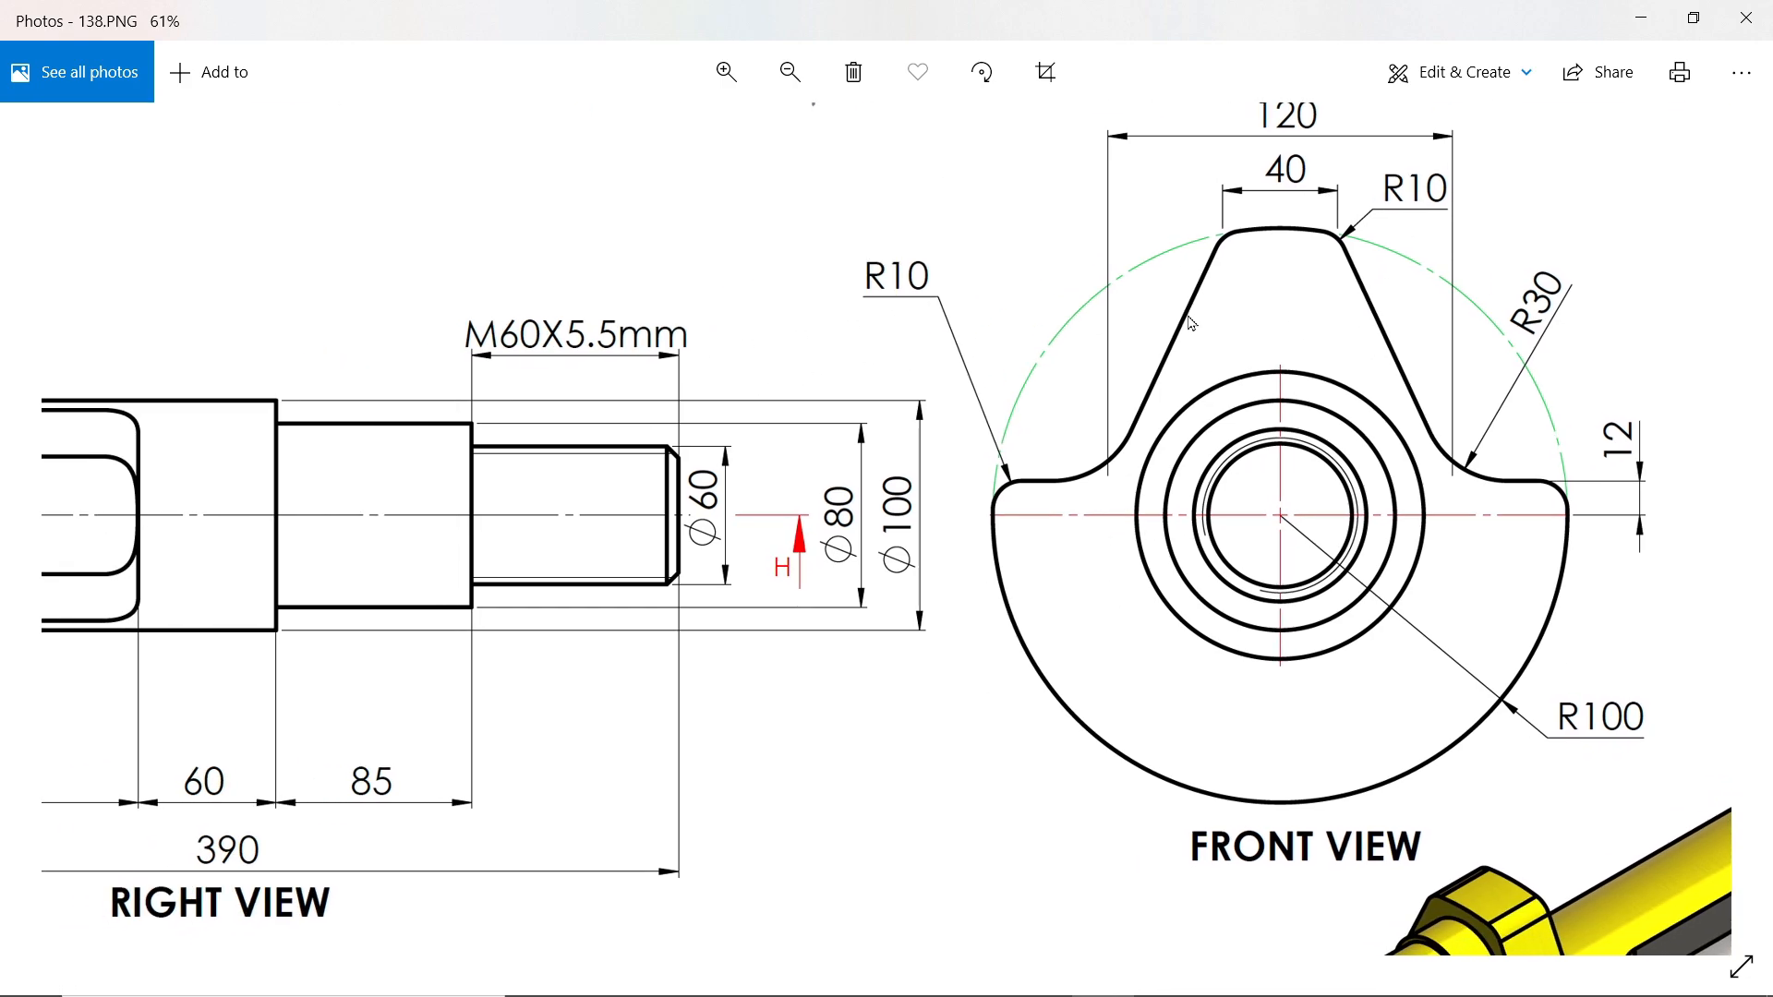
pyautogui.keyDown('ctrl'); pyautogui.scroll(-3, 1154, 353); pyautogui.keyUp('ctrl')
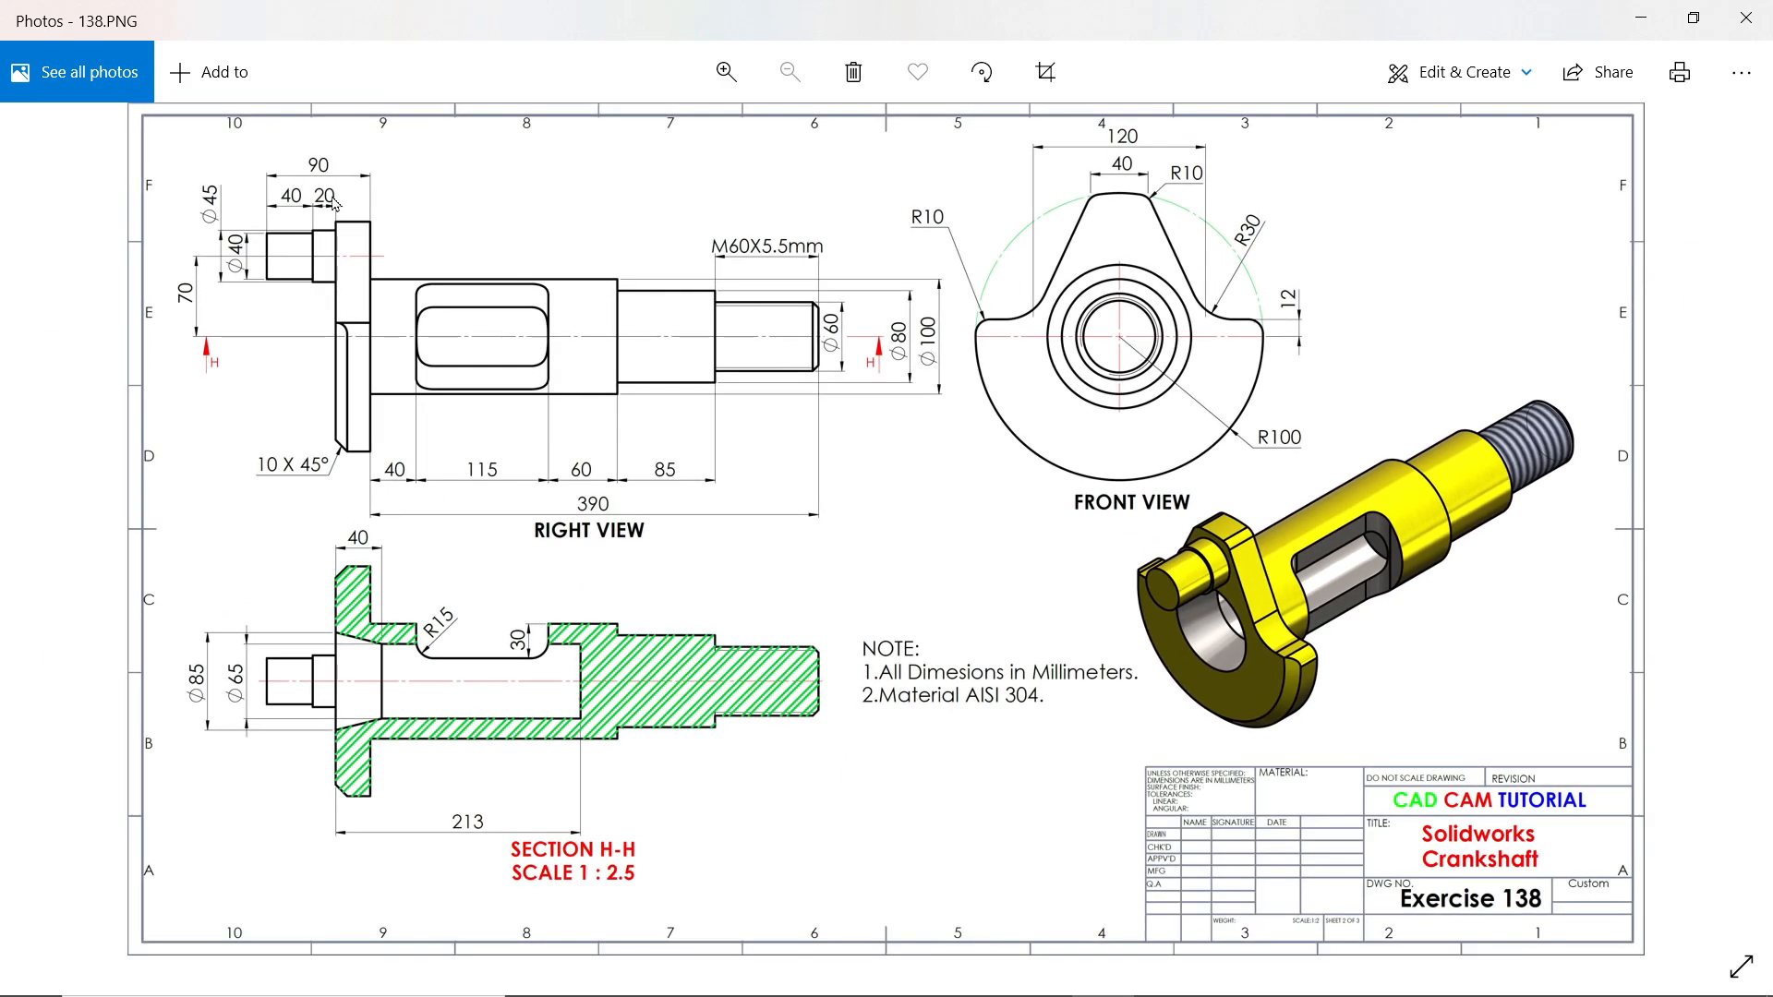
pyautogui.keyDown('ctrl'); pyautogui.scroll(3, 343, 209); pyautogui.keyUp('ctrl')
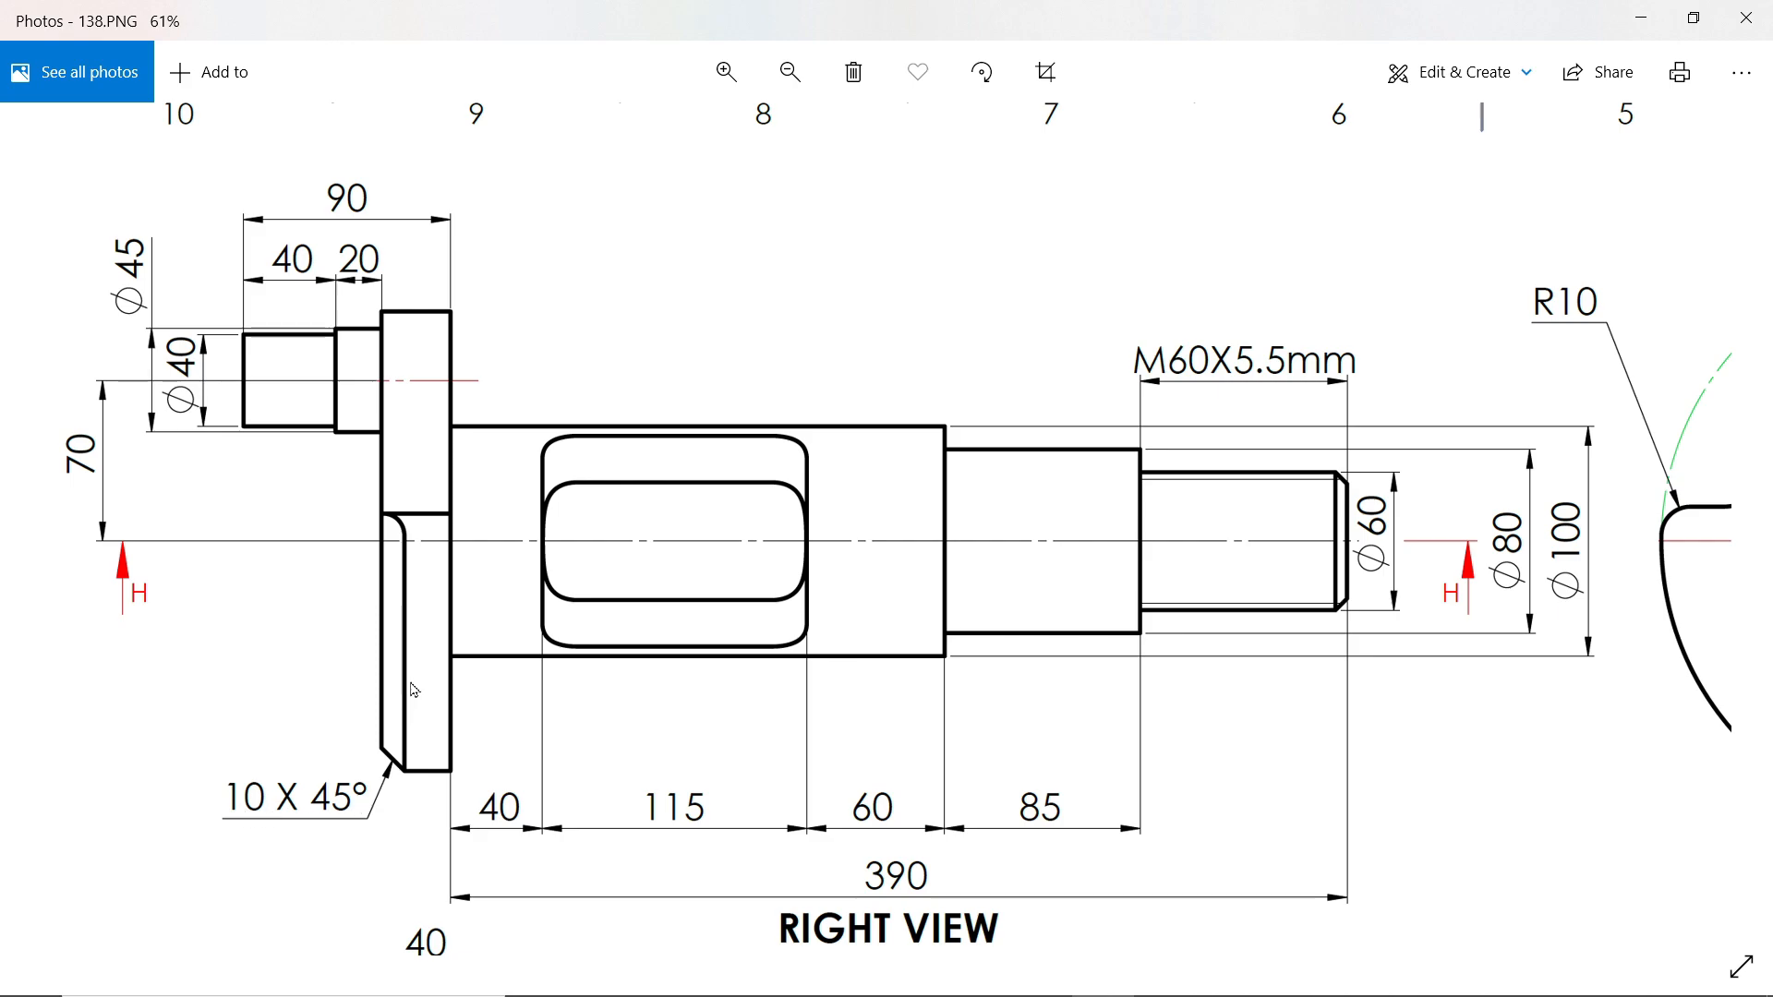
pyautogui.scroll(-3, 438, 591)
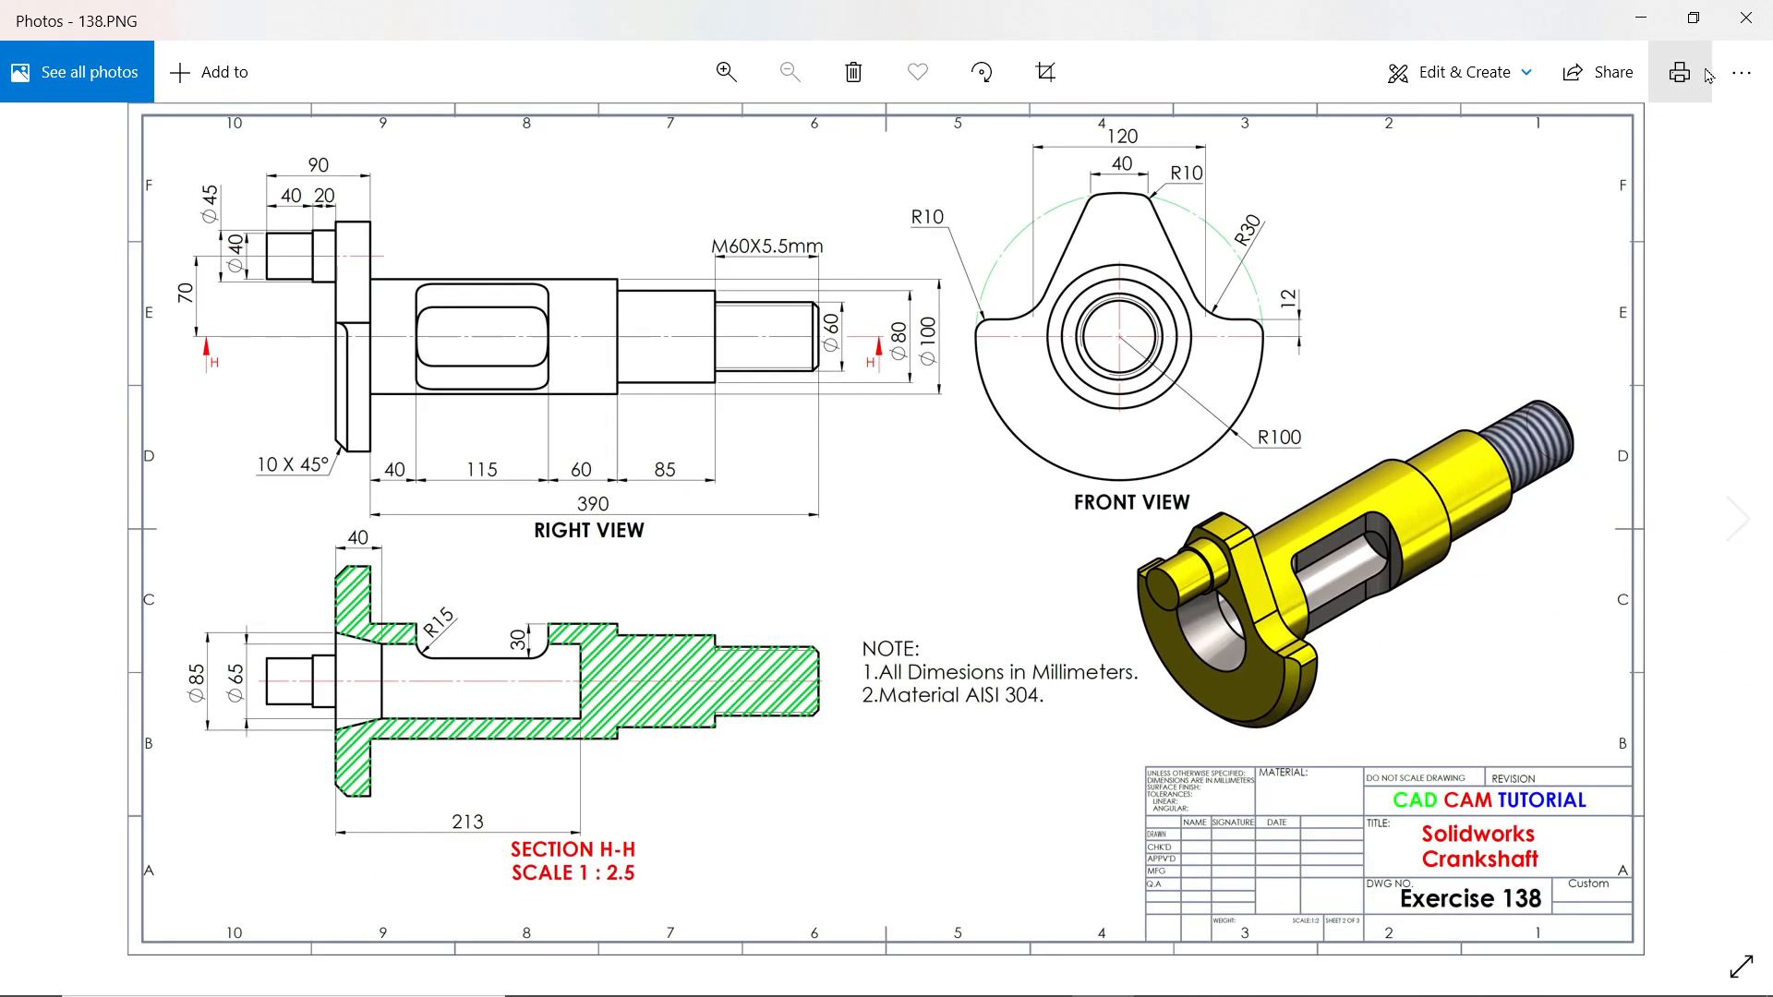
# Switch to the empty part in SOLIDWORKS and check which unit system the document uses
pyautogui.click(1642, 18)
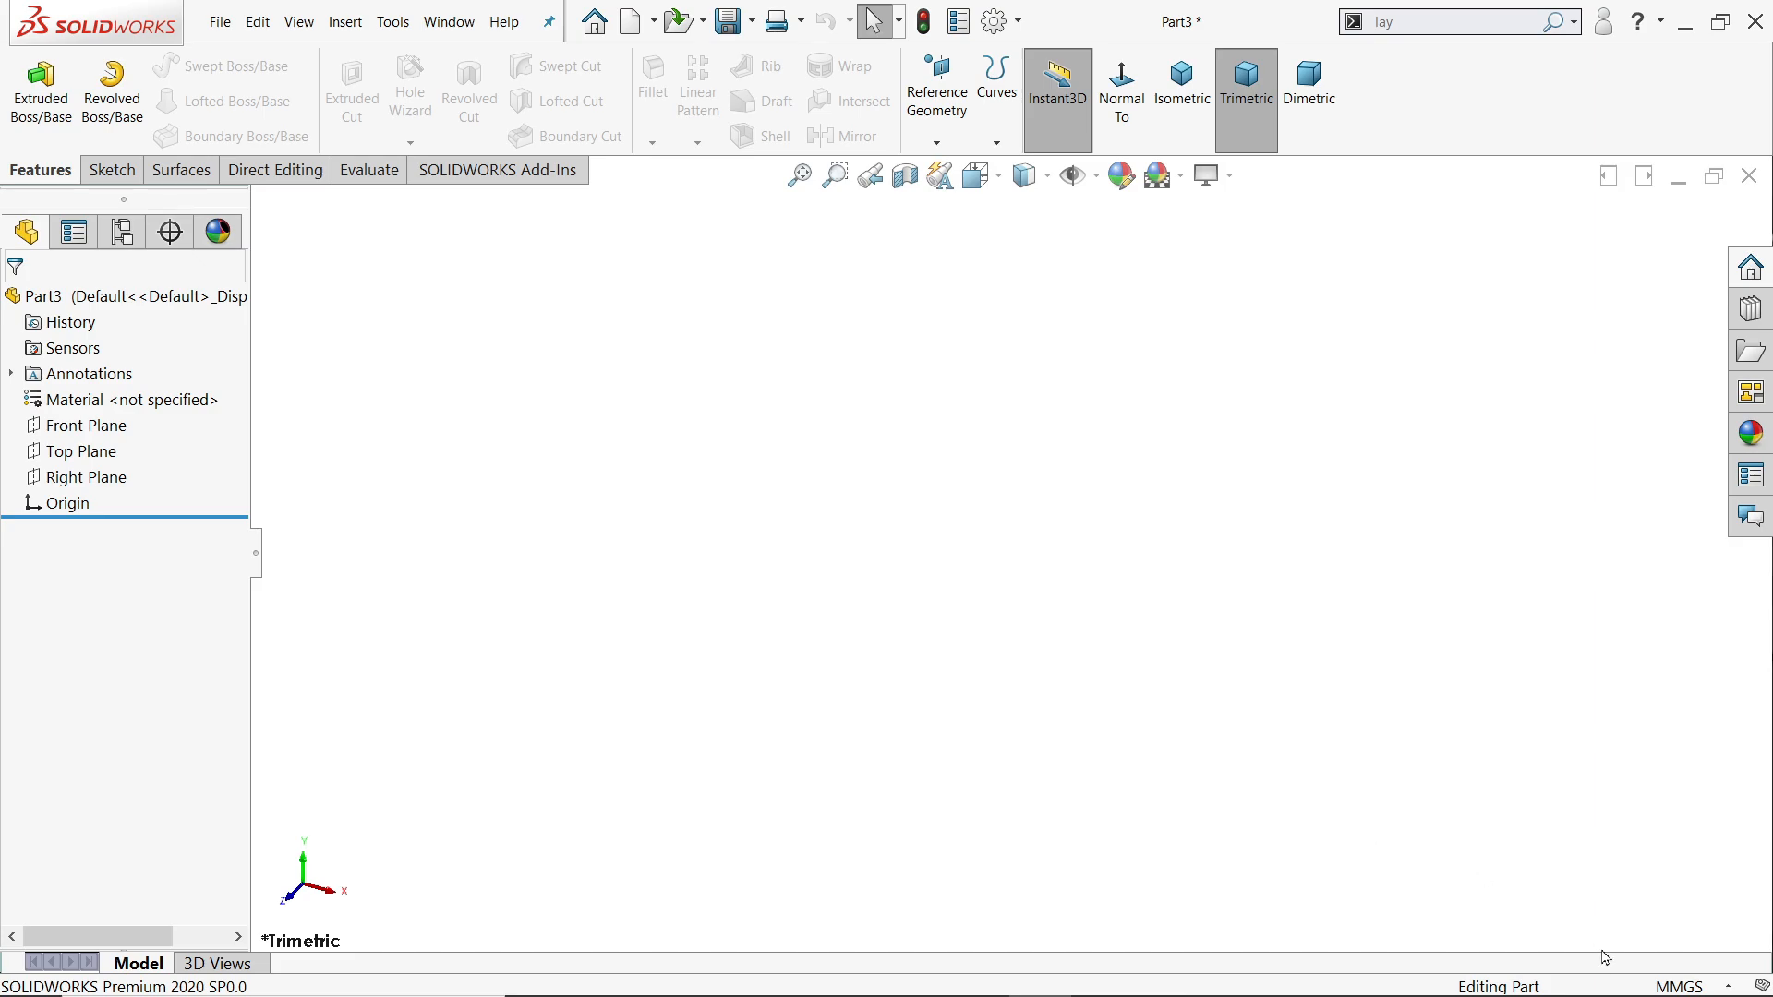
pyautogui.click(1648, 987)
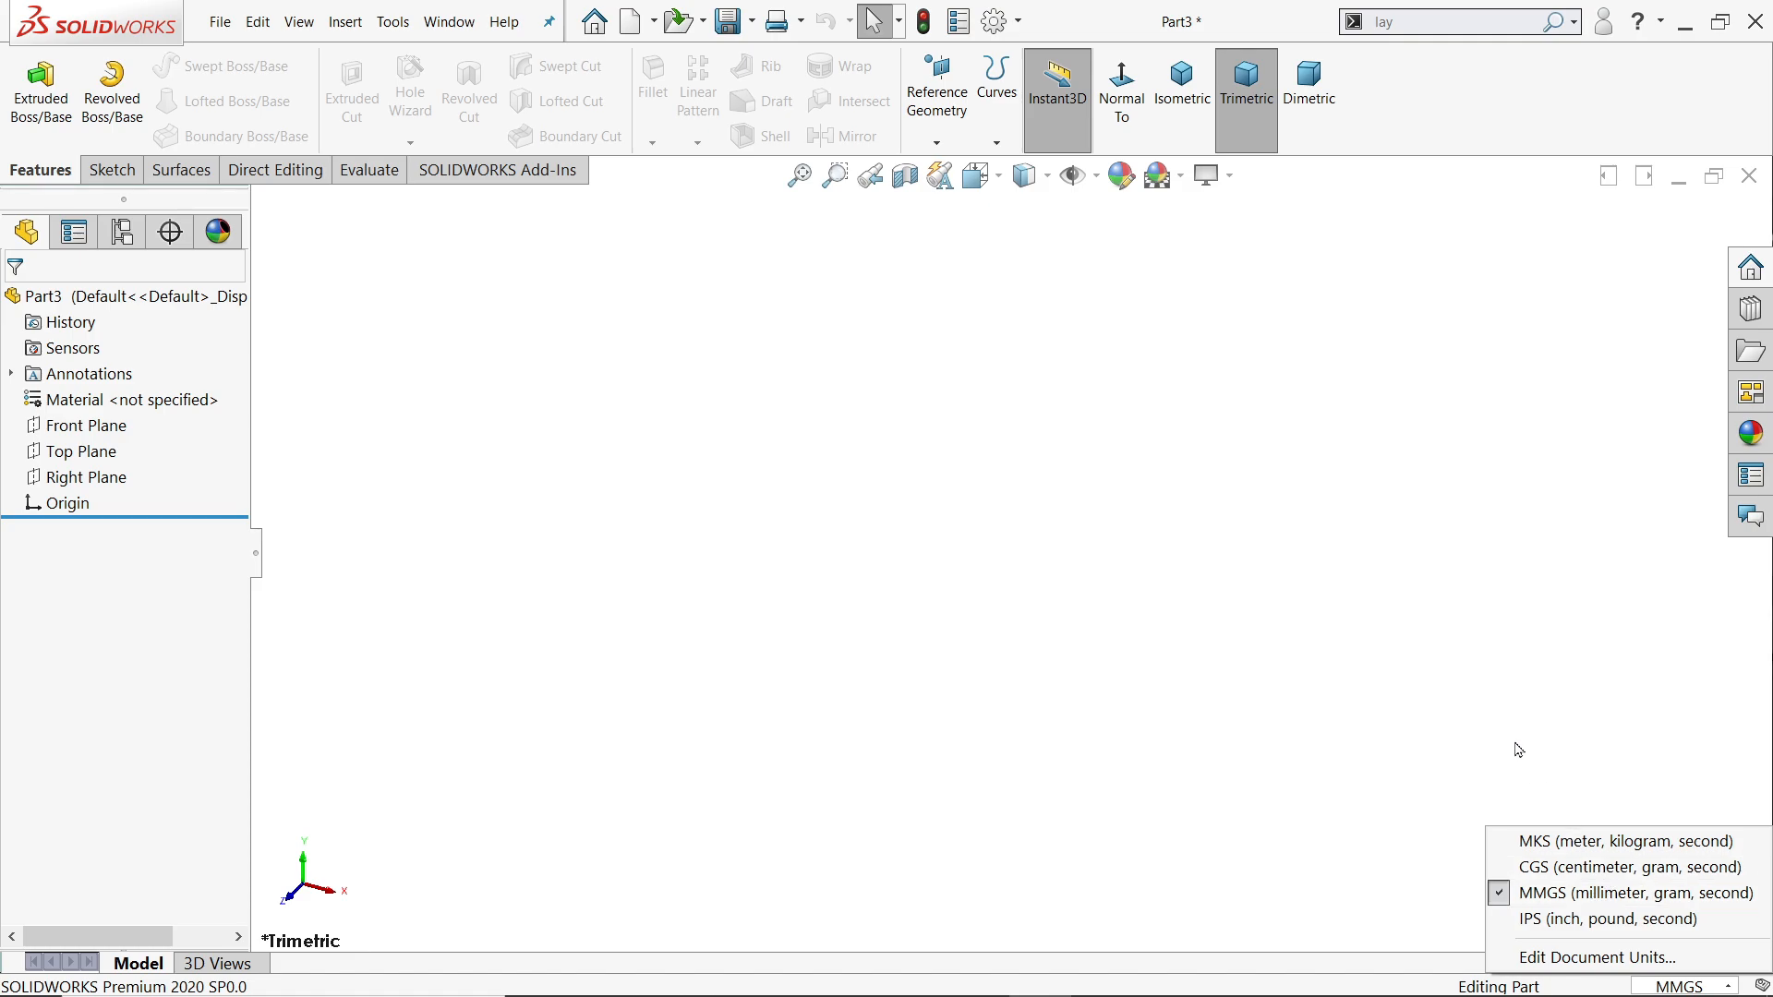
pyautogui.click(1318, 499)
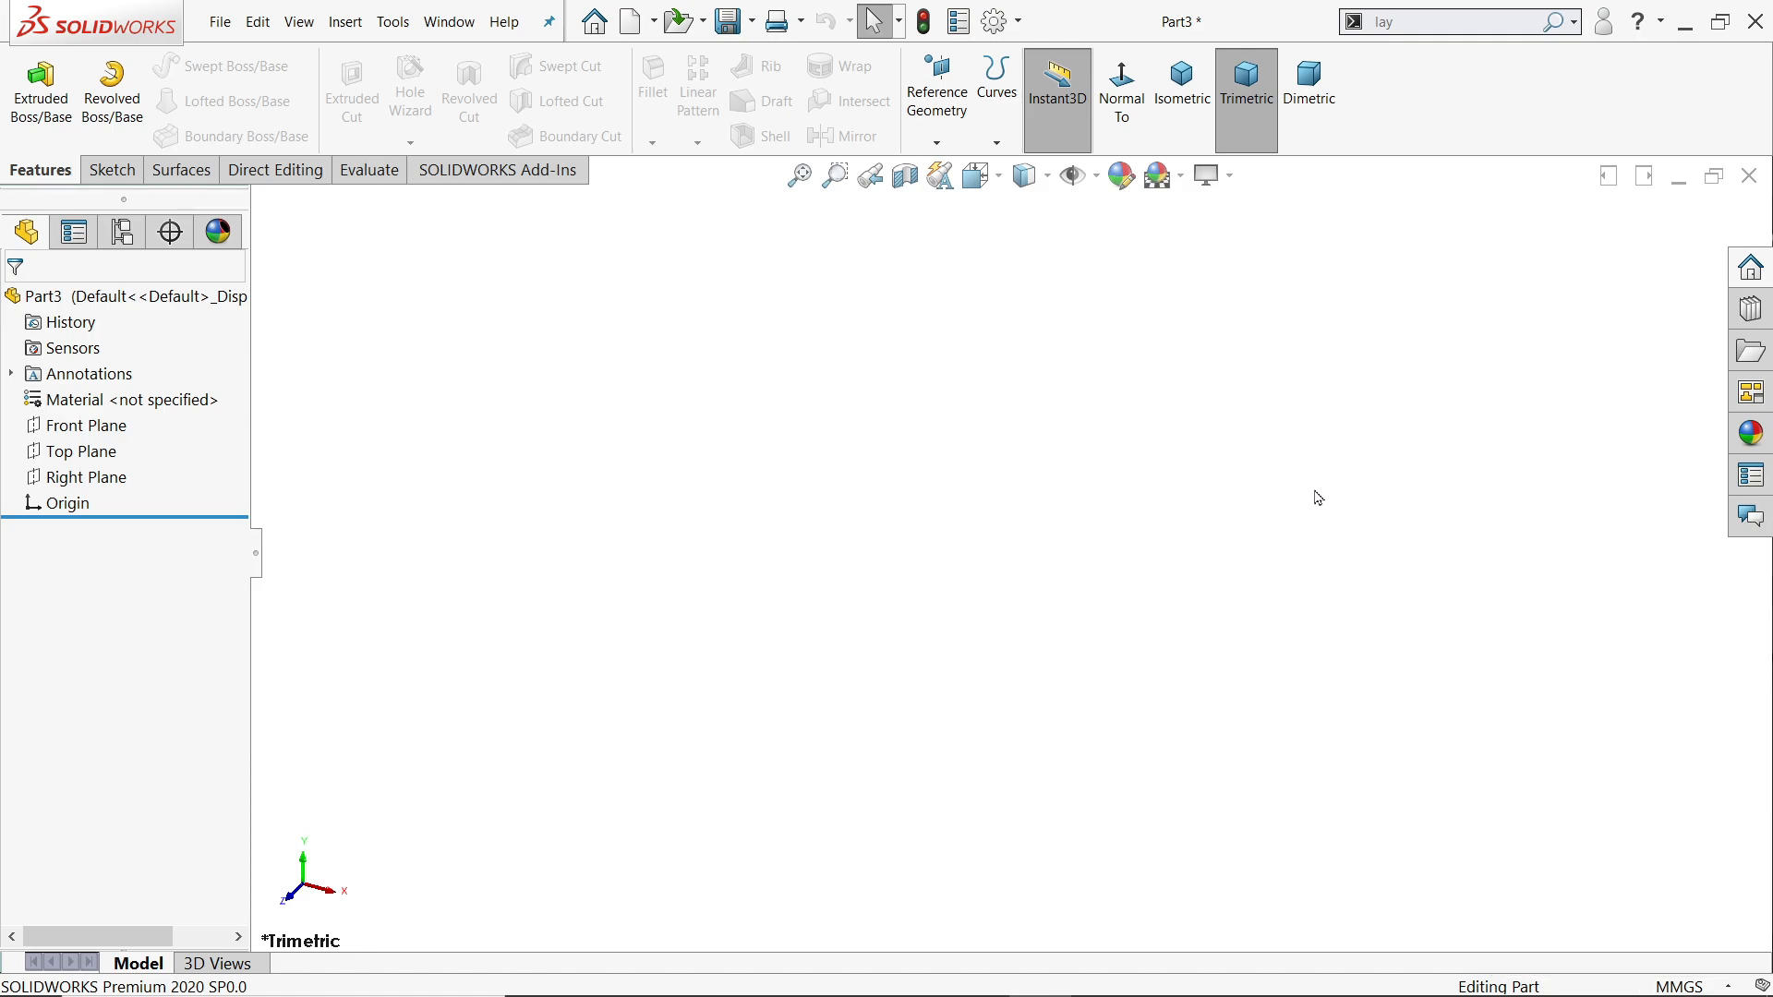
# Start a sketch on the Front Plane and draw a circle centred on the origin with a diameter of 100*2 mm
pyautogui.click(108, 436)
pyautogui.click(124, 395)
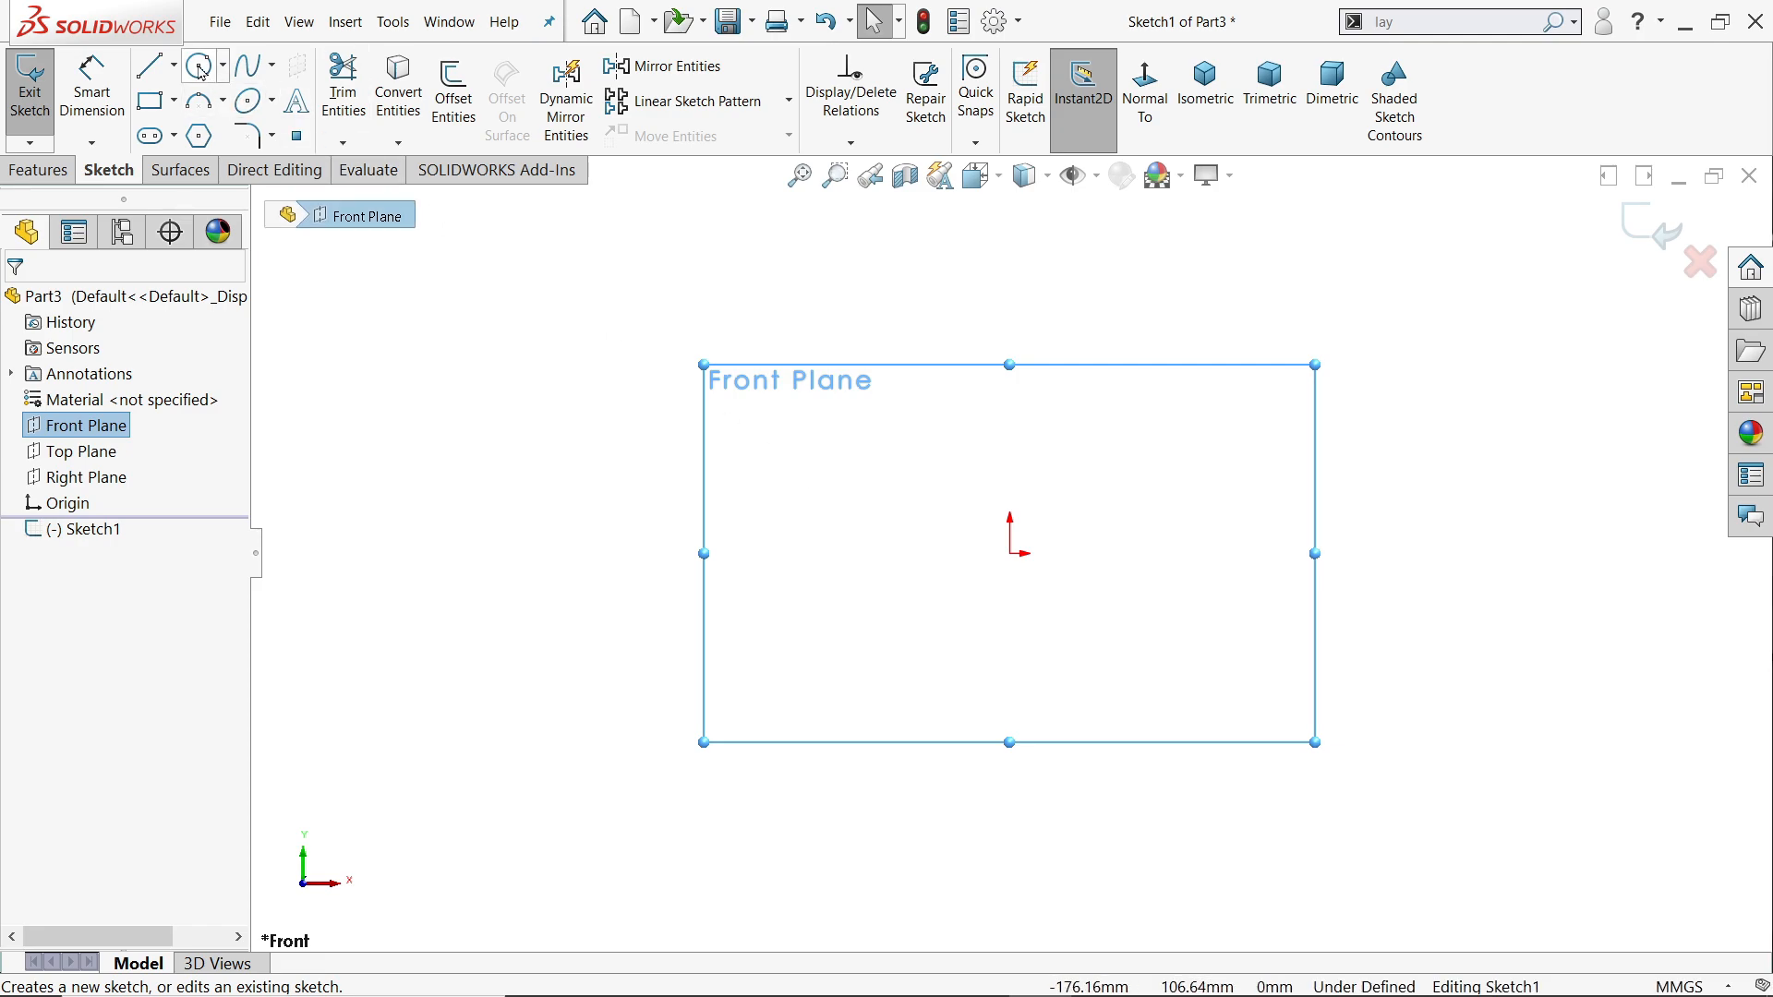
pyautogui.click(201, 70)
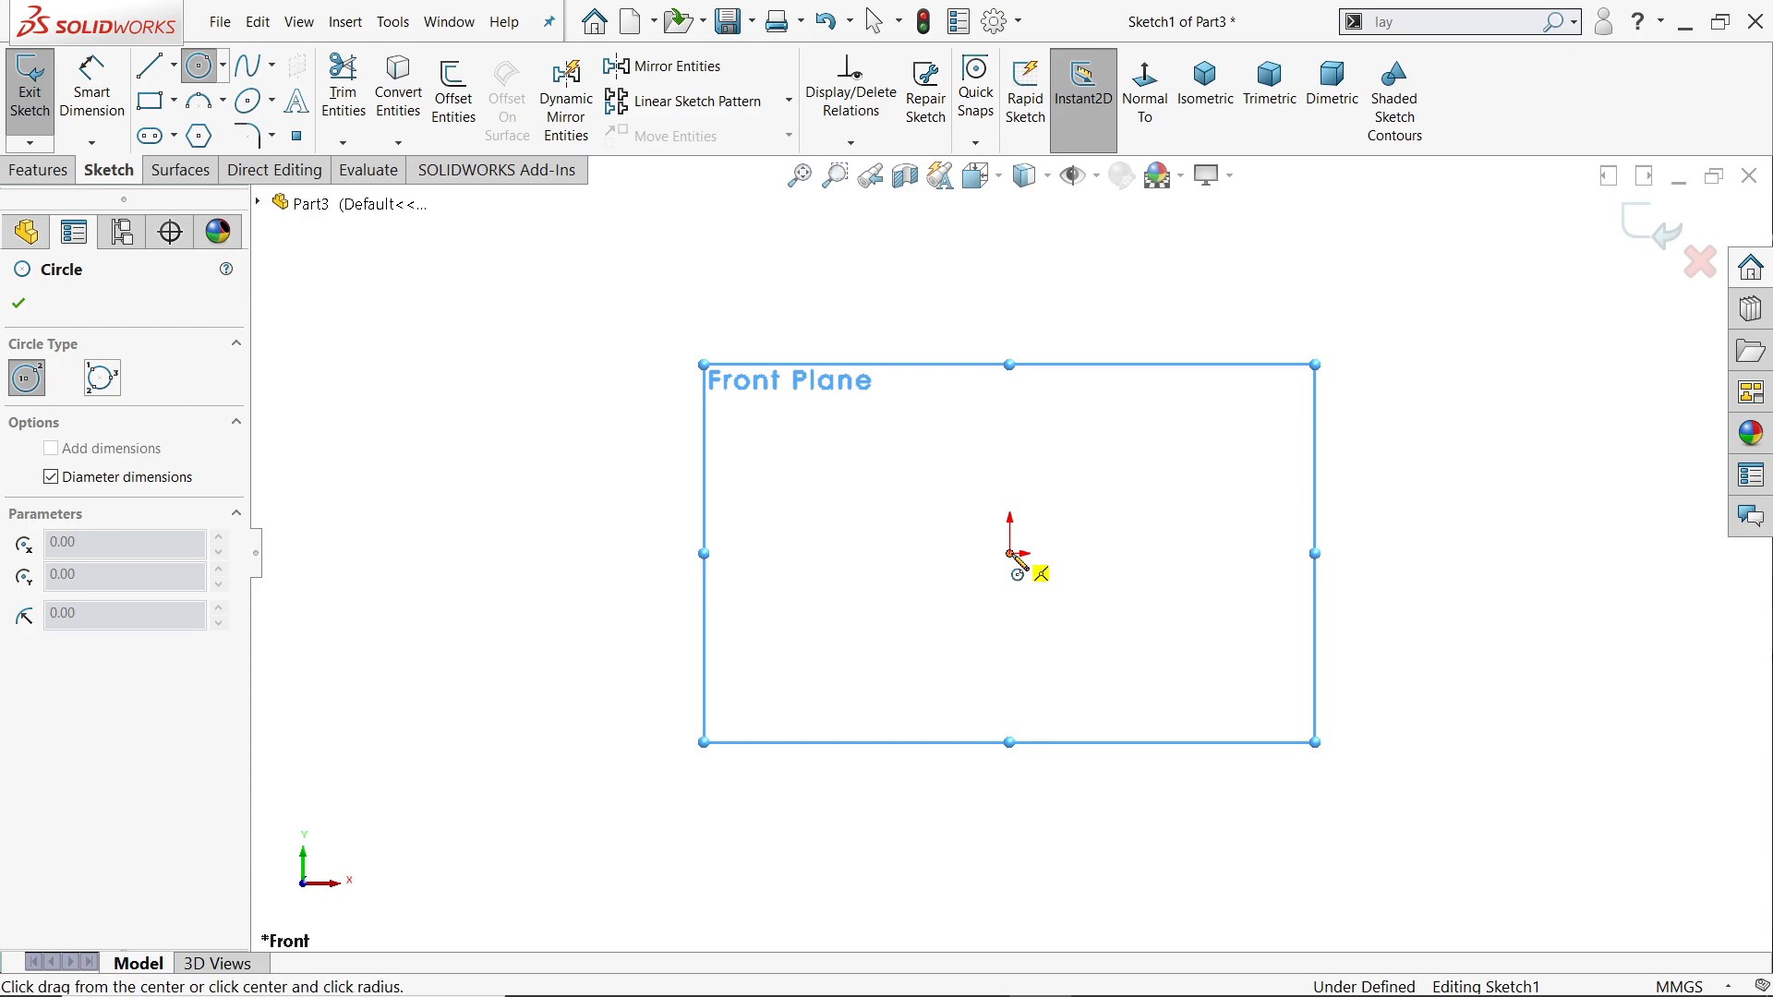
pyautogui.click(1011, 554)
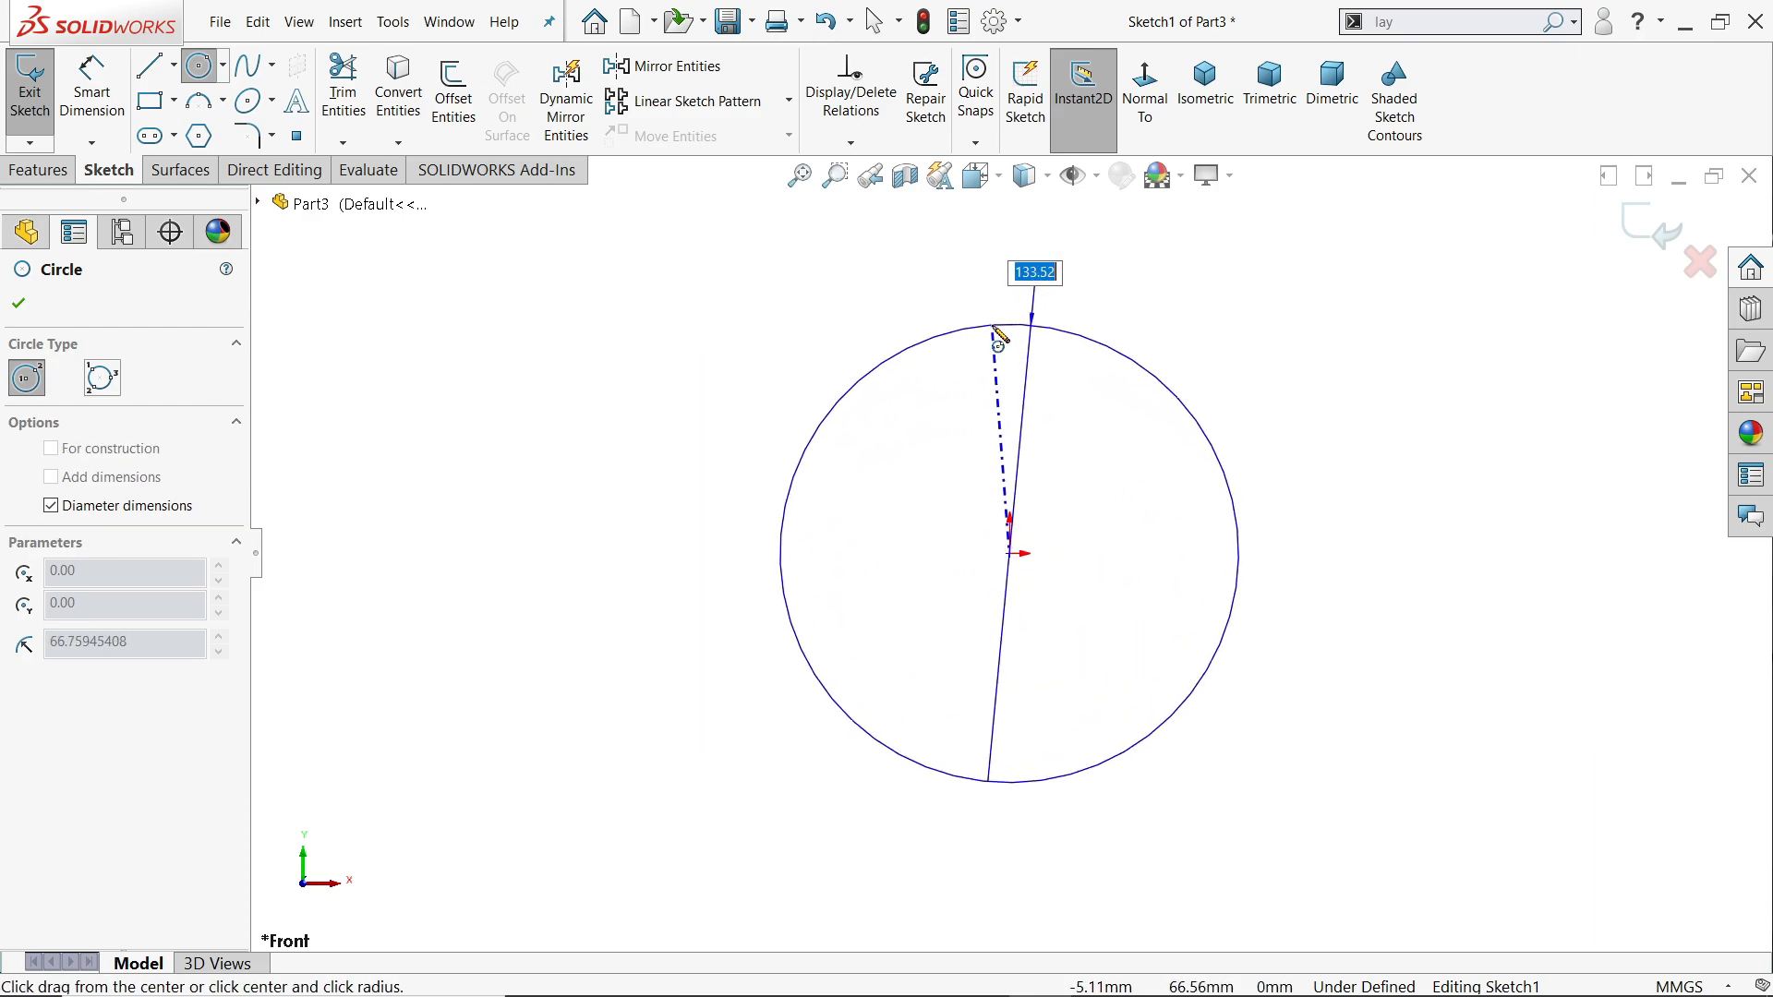
pyautogui.write('100*2')
pyautogui.press('Return')
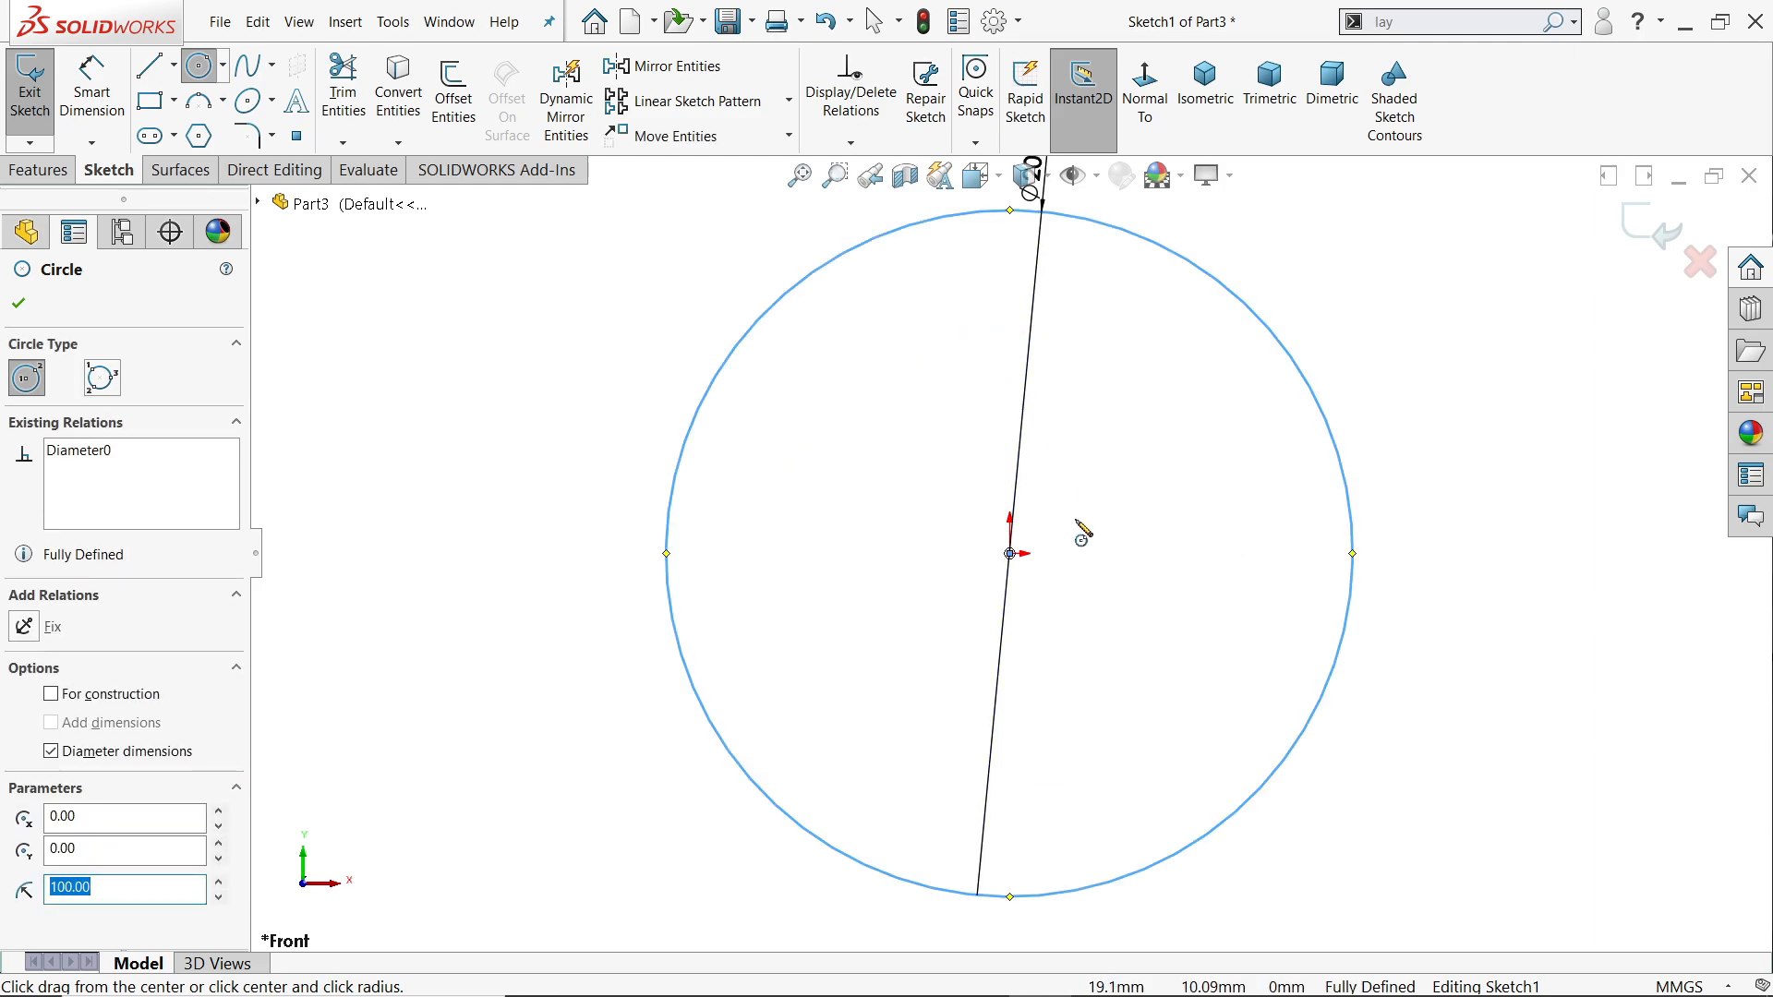
pyautogui.scroll(-1, 1089, 466)
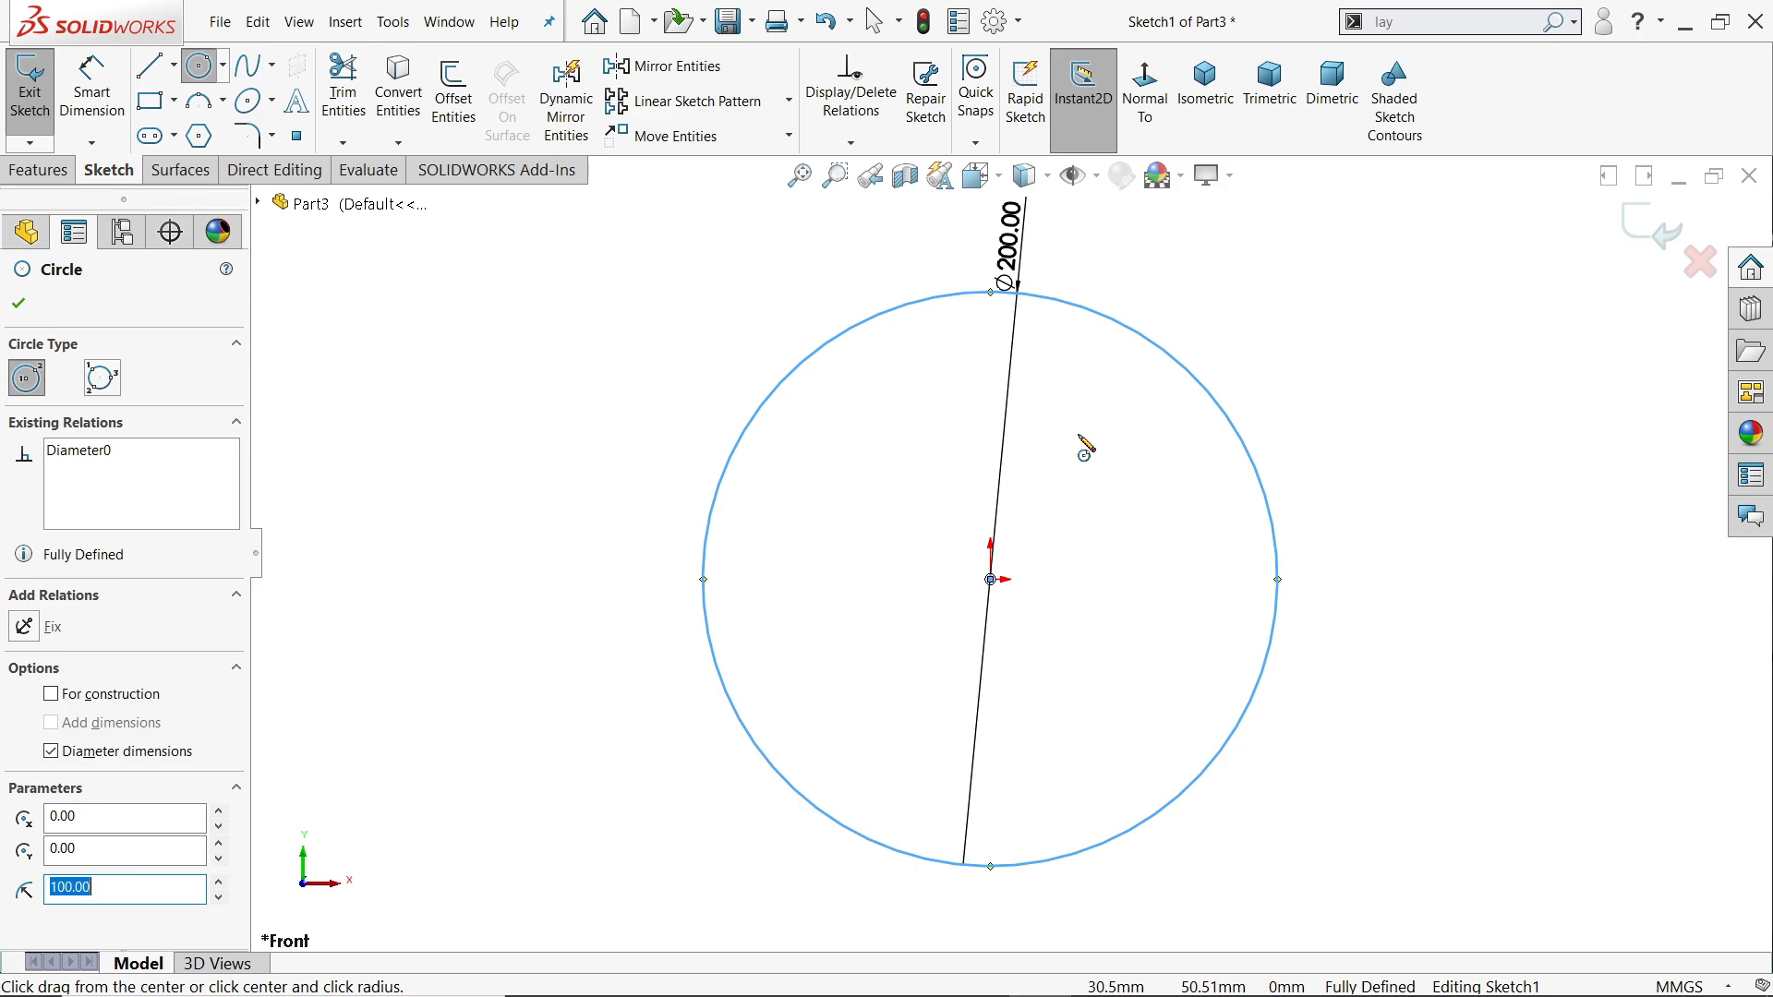
pyautogui.press('Escape')
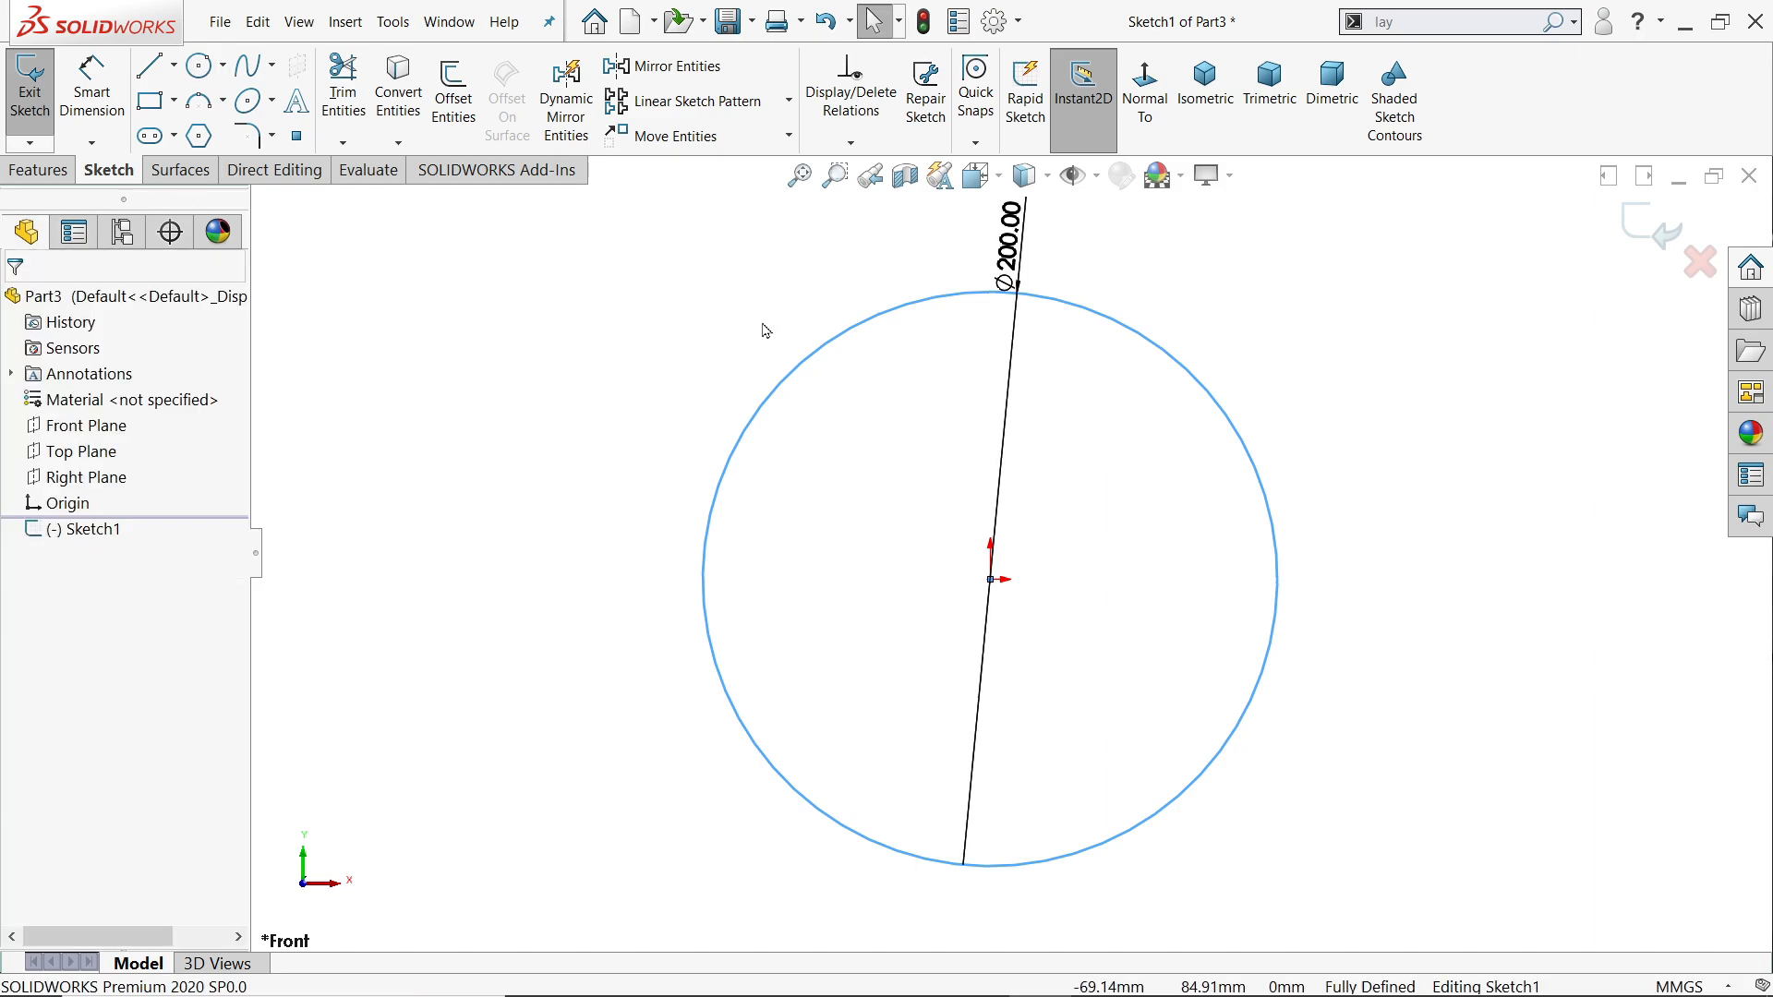
# Draw two centerlines from the origin, one vertical to the circle's top quadrant and one horizontal to its left quadrant
pyautogui.click(173, 65)
pyautogui.click(191, 125)
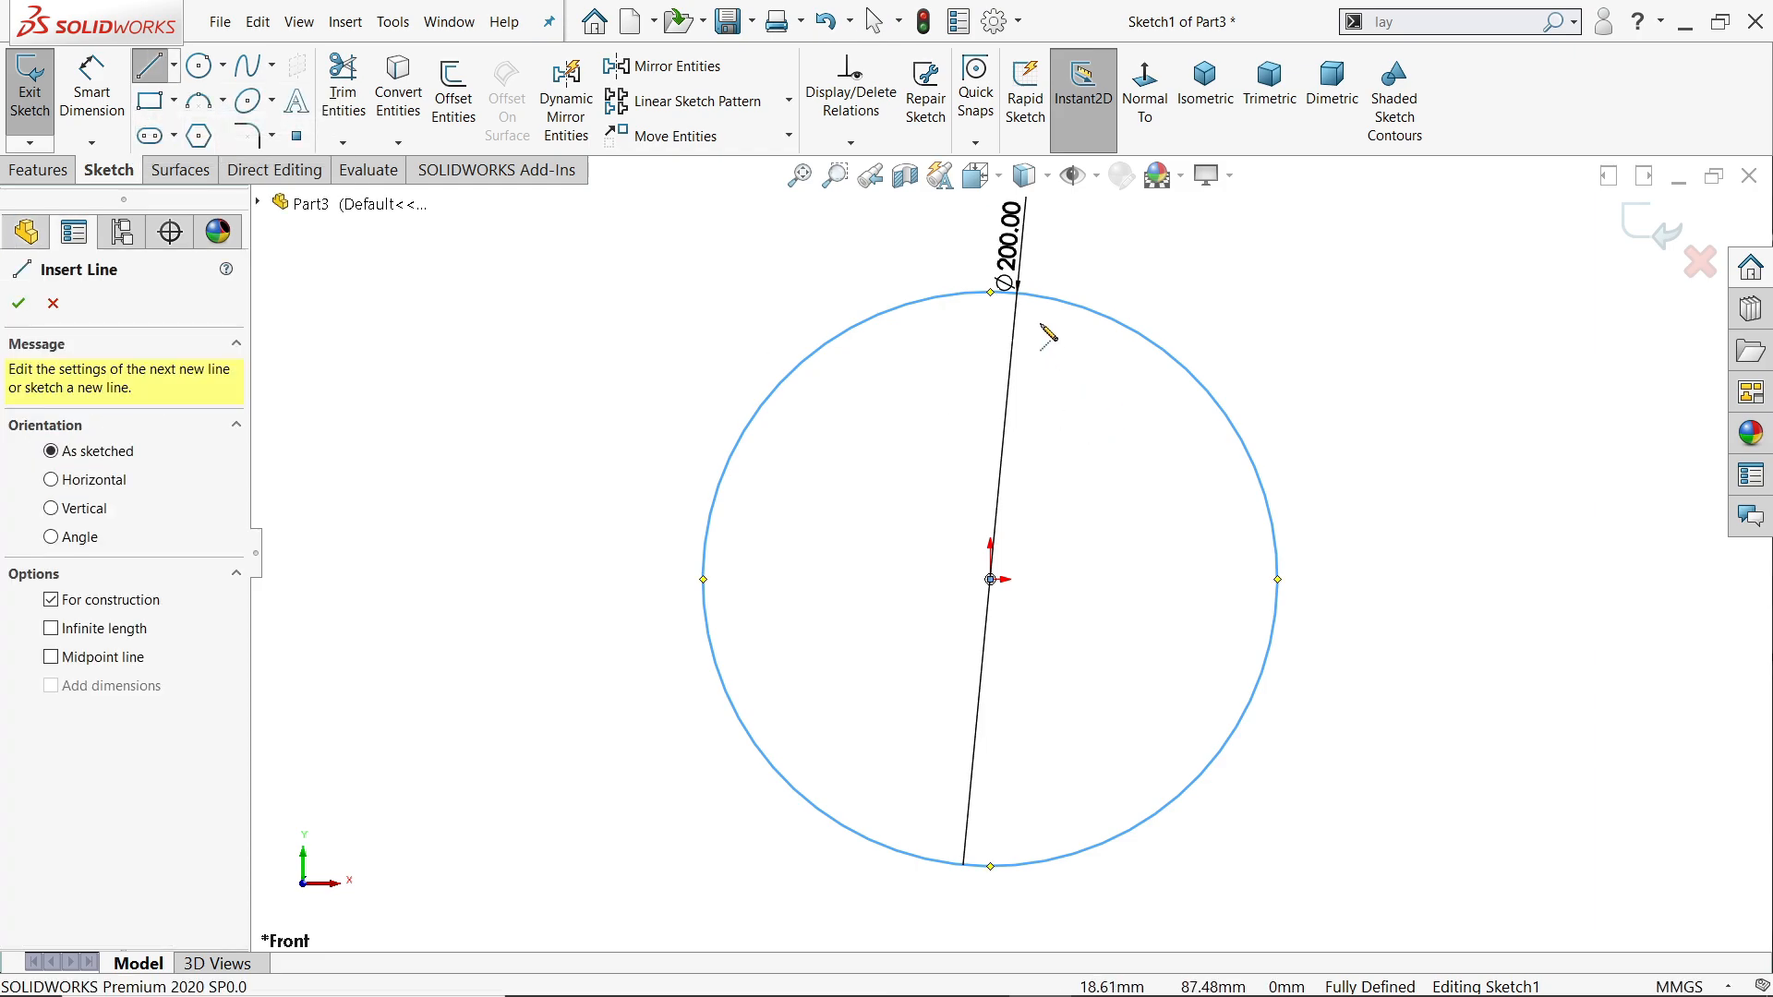
pyautogui.click(991, 292)
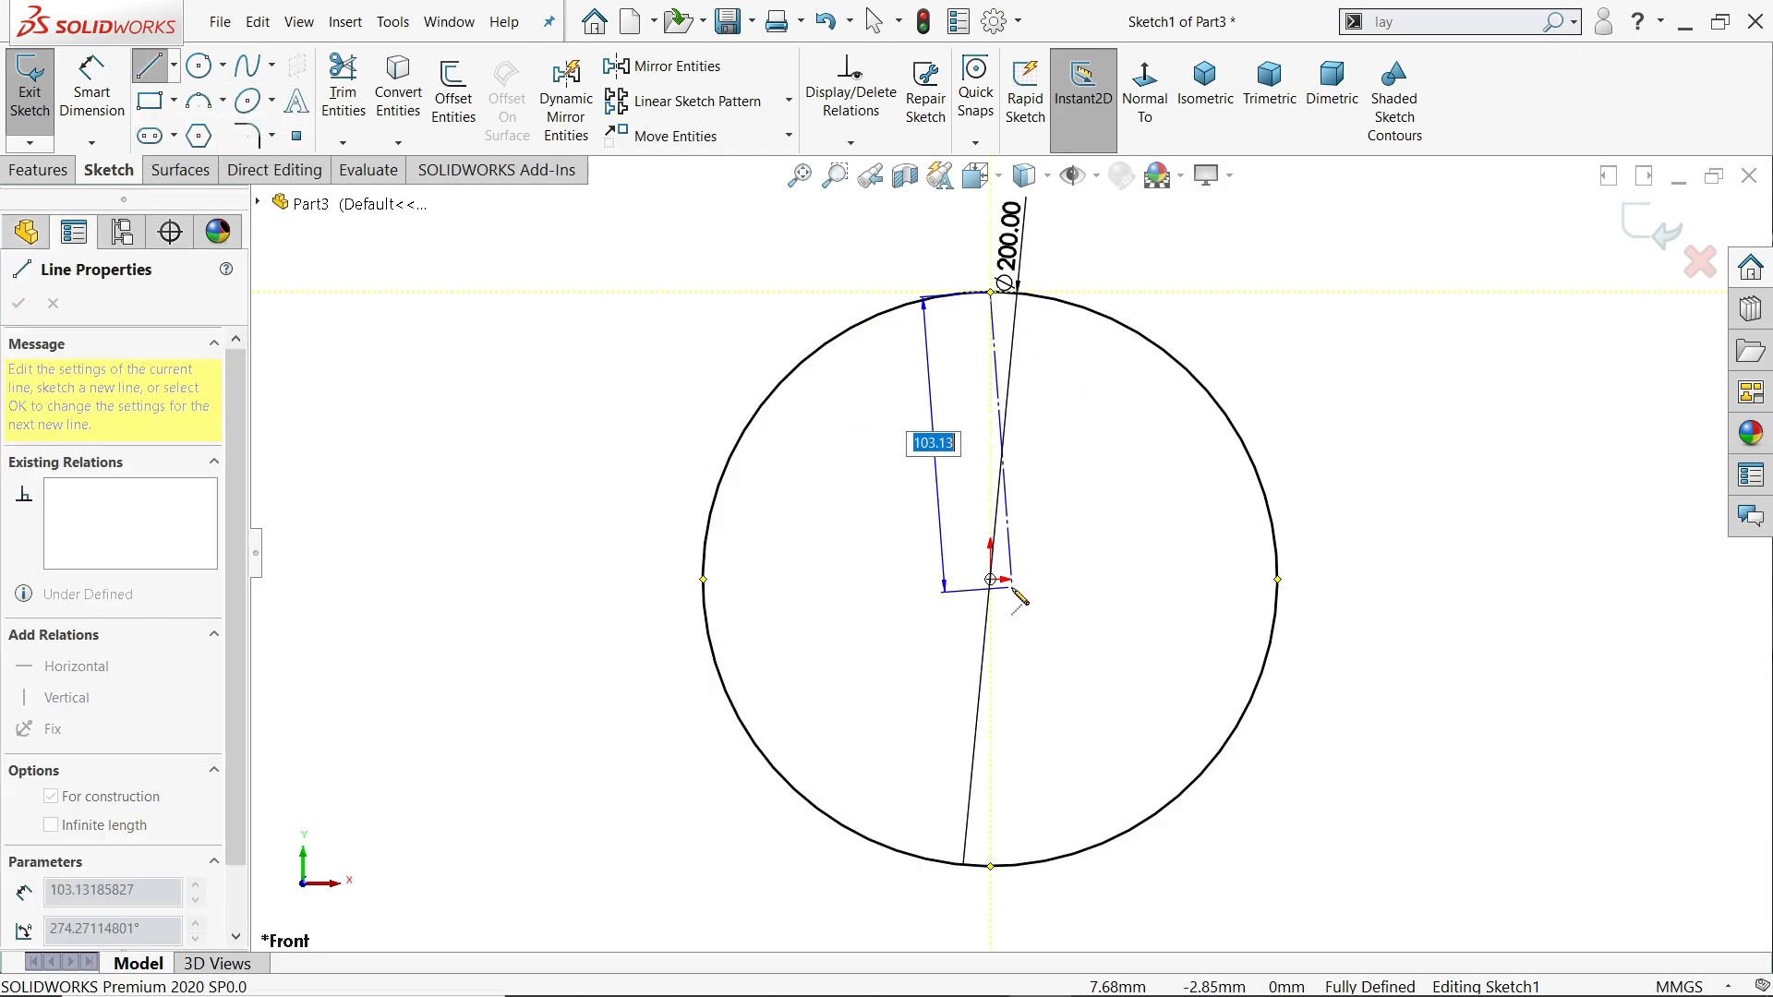
pyautogui.click(991, 579)
pyautogui.click(703, 579)
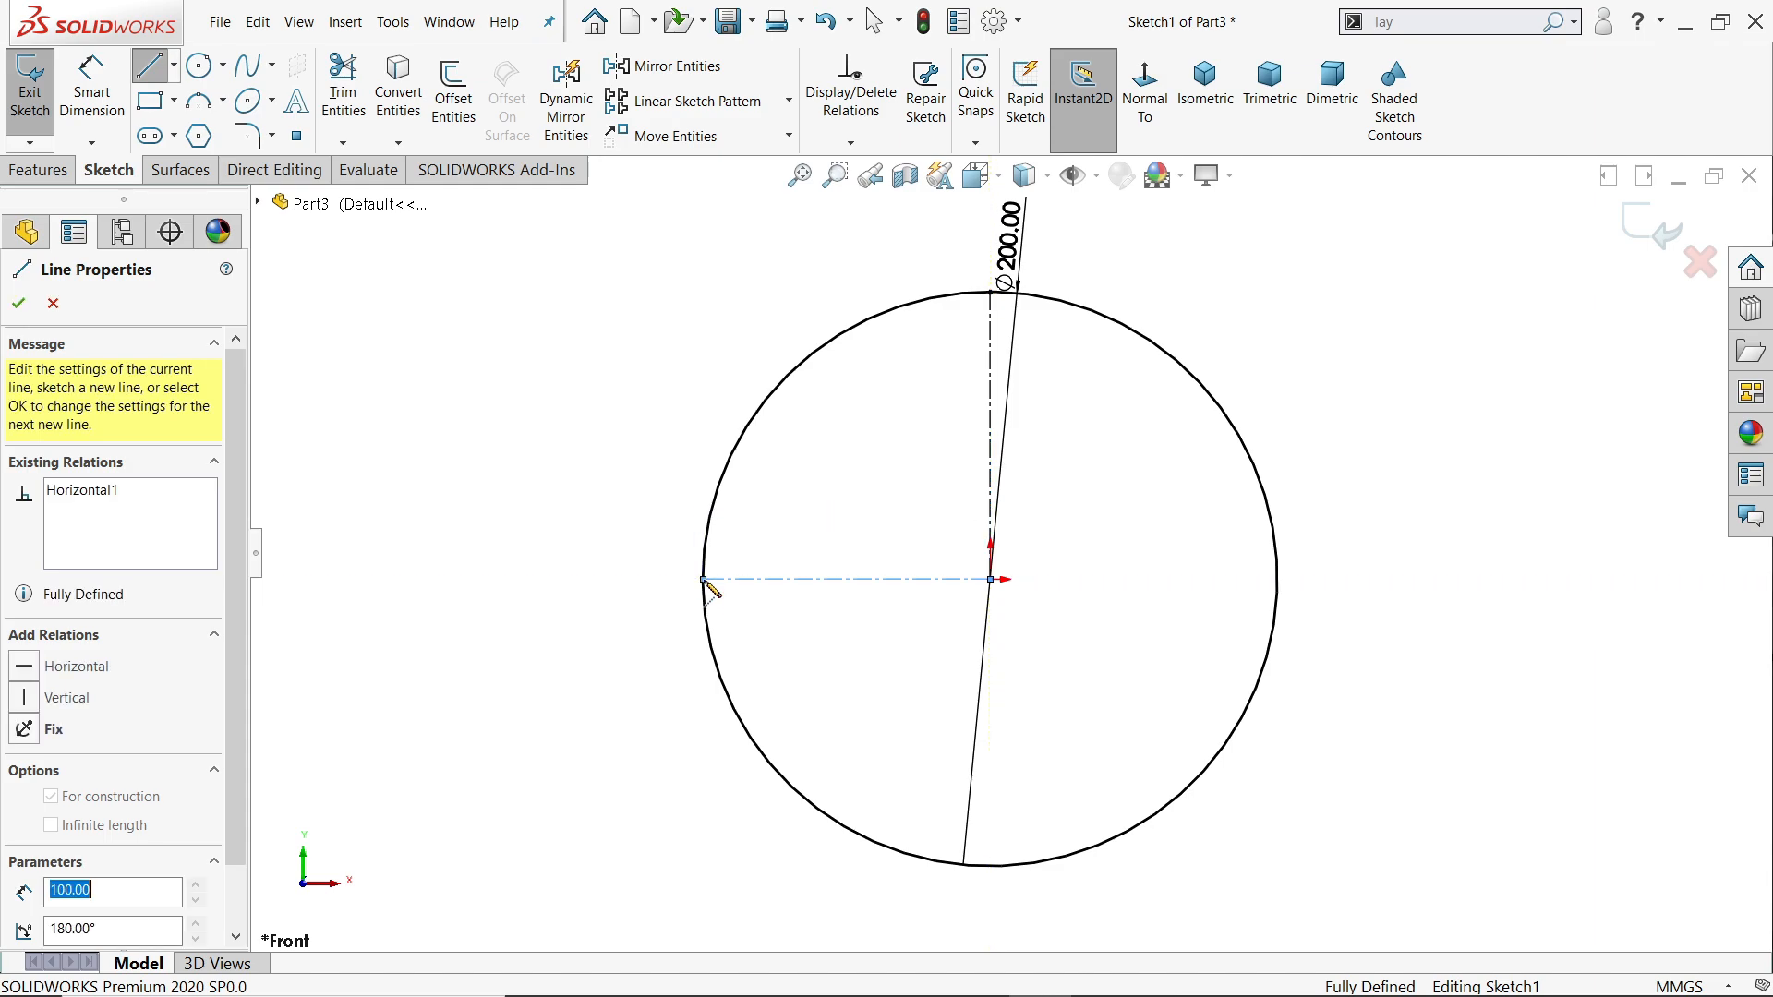
pyautogui.rightClick(599, 462)
pyautogui.click(735, 499)
pyautogui.press('Escape')
pyautogui.scroll(-2, 993, 461)
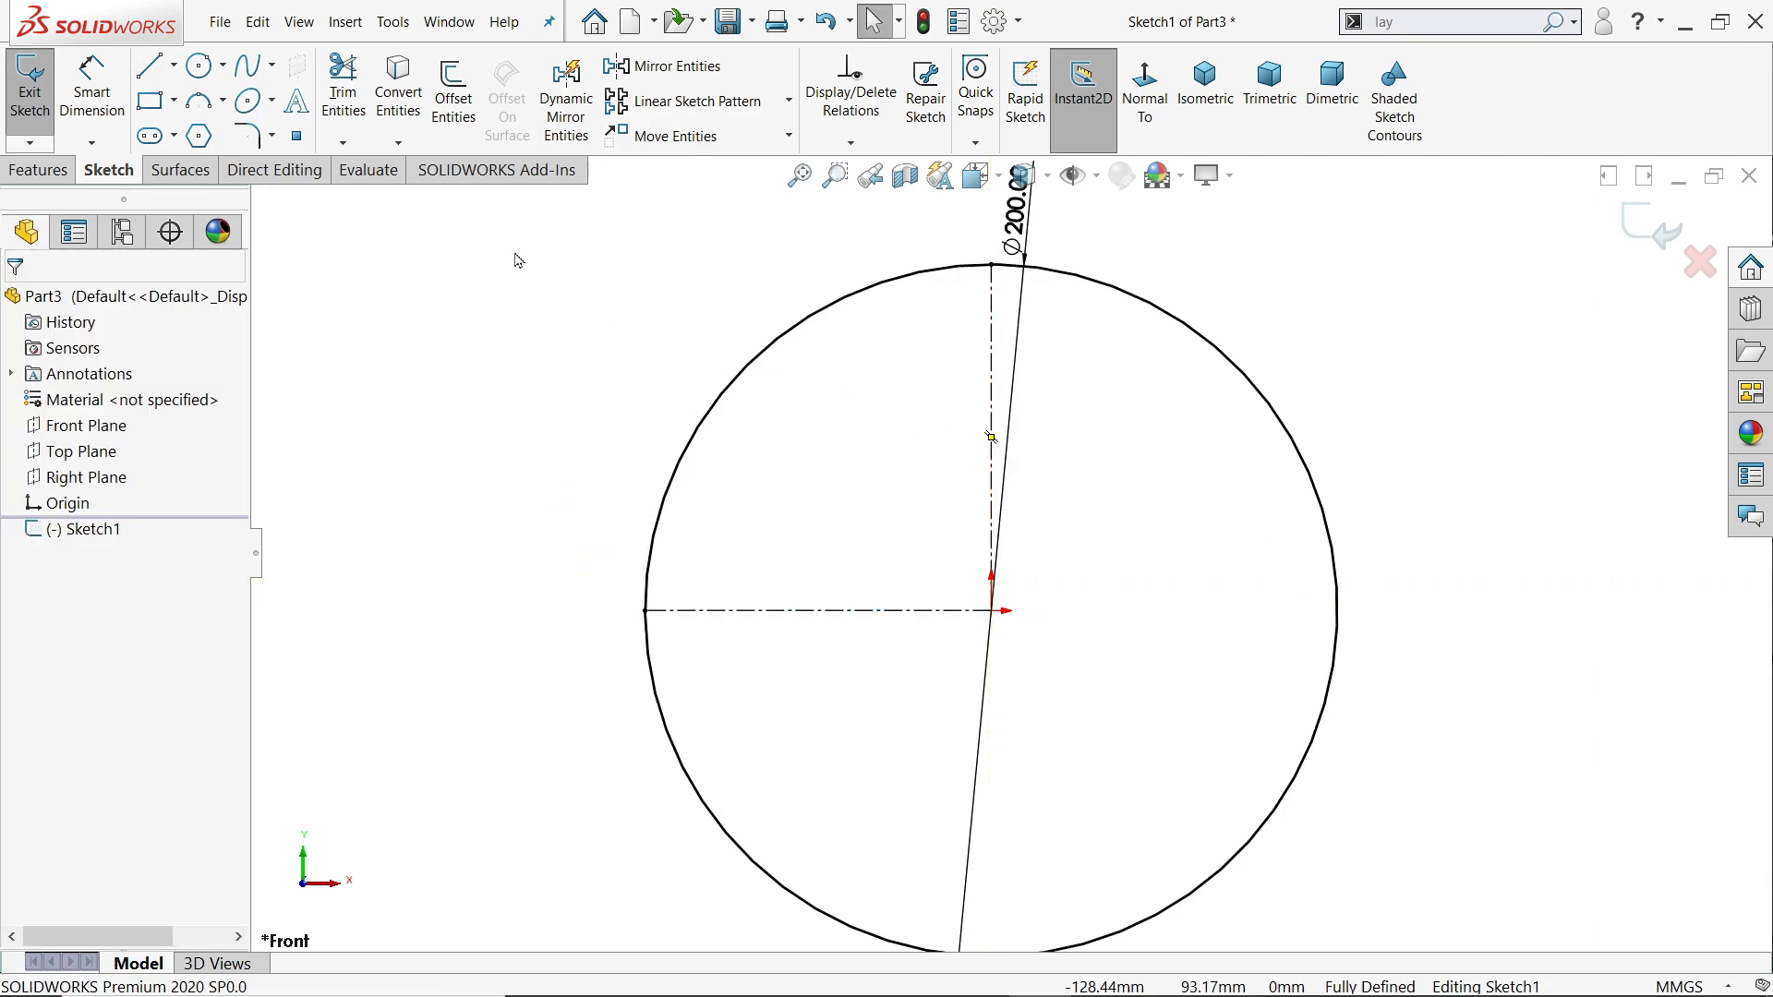
# With dynamic mirroring about the vertical centerline, sketch a slanted line from the circle's upper left and a horizontal line about 41 mm long back to the circle
pyautogui.click(566, 126)
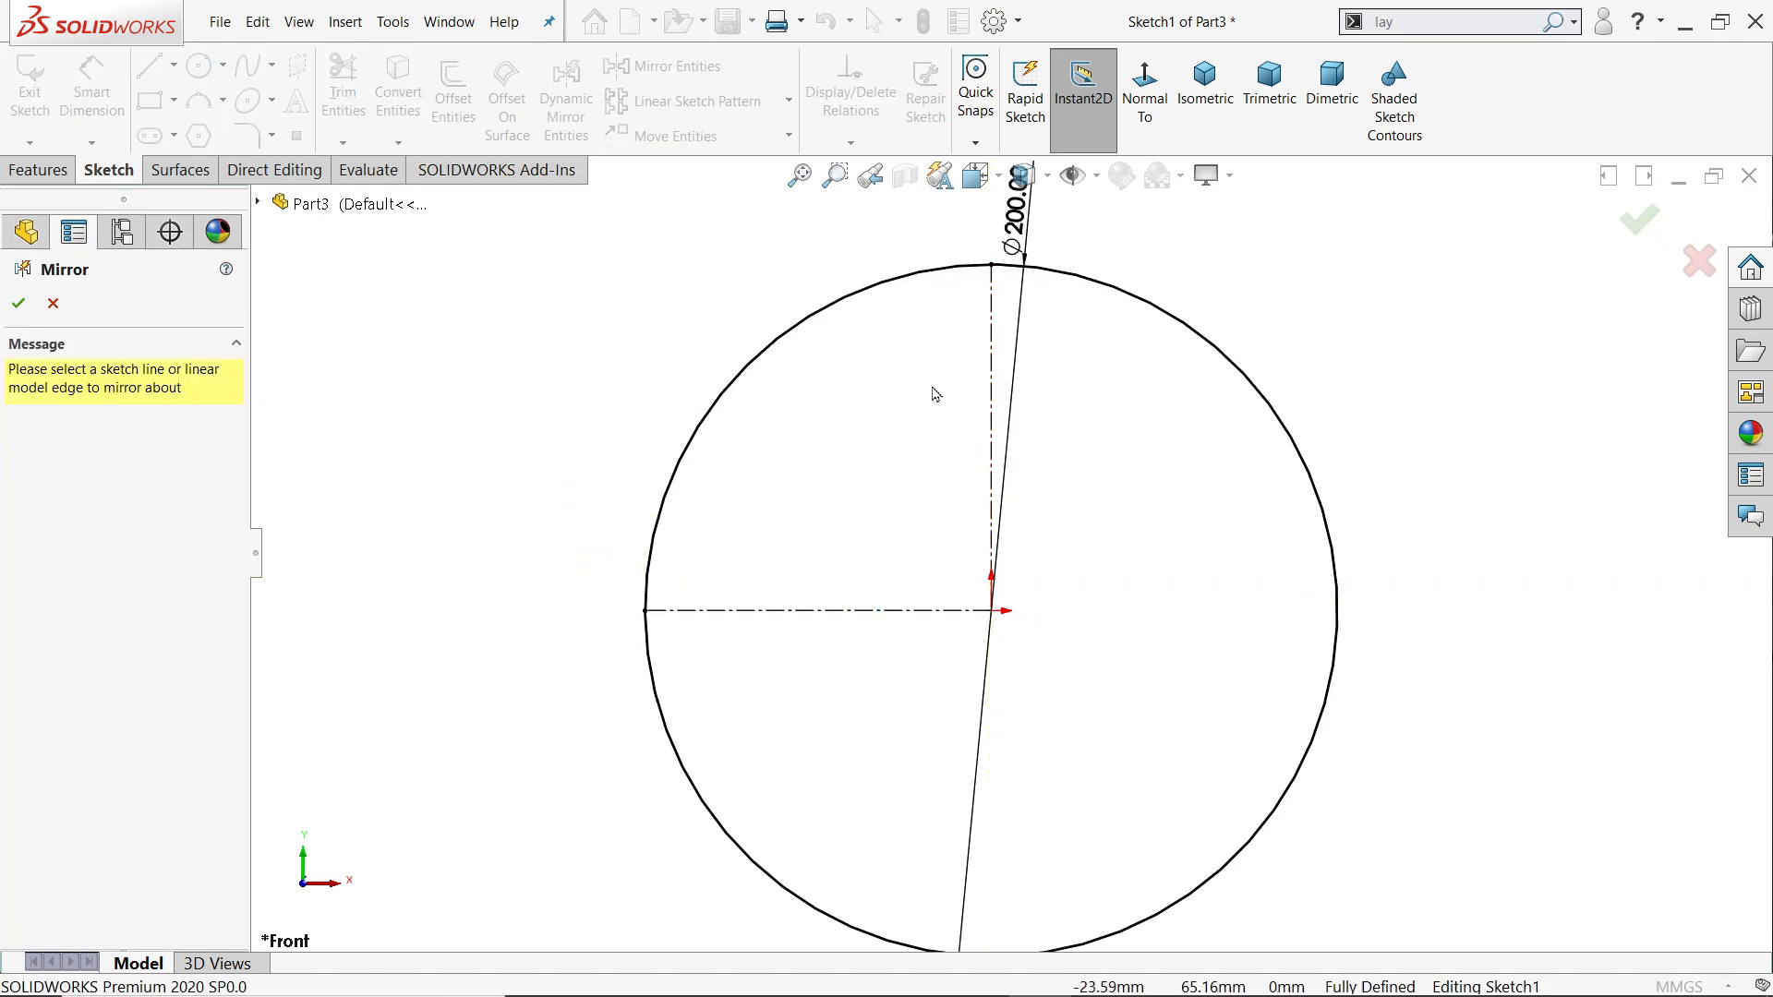
pyautogui.click(992, 374)
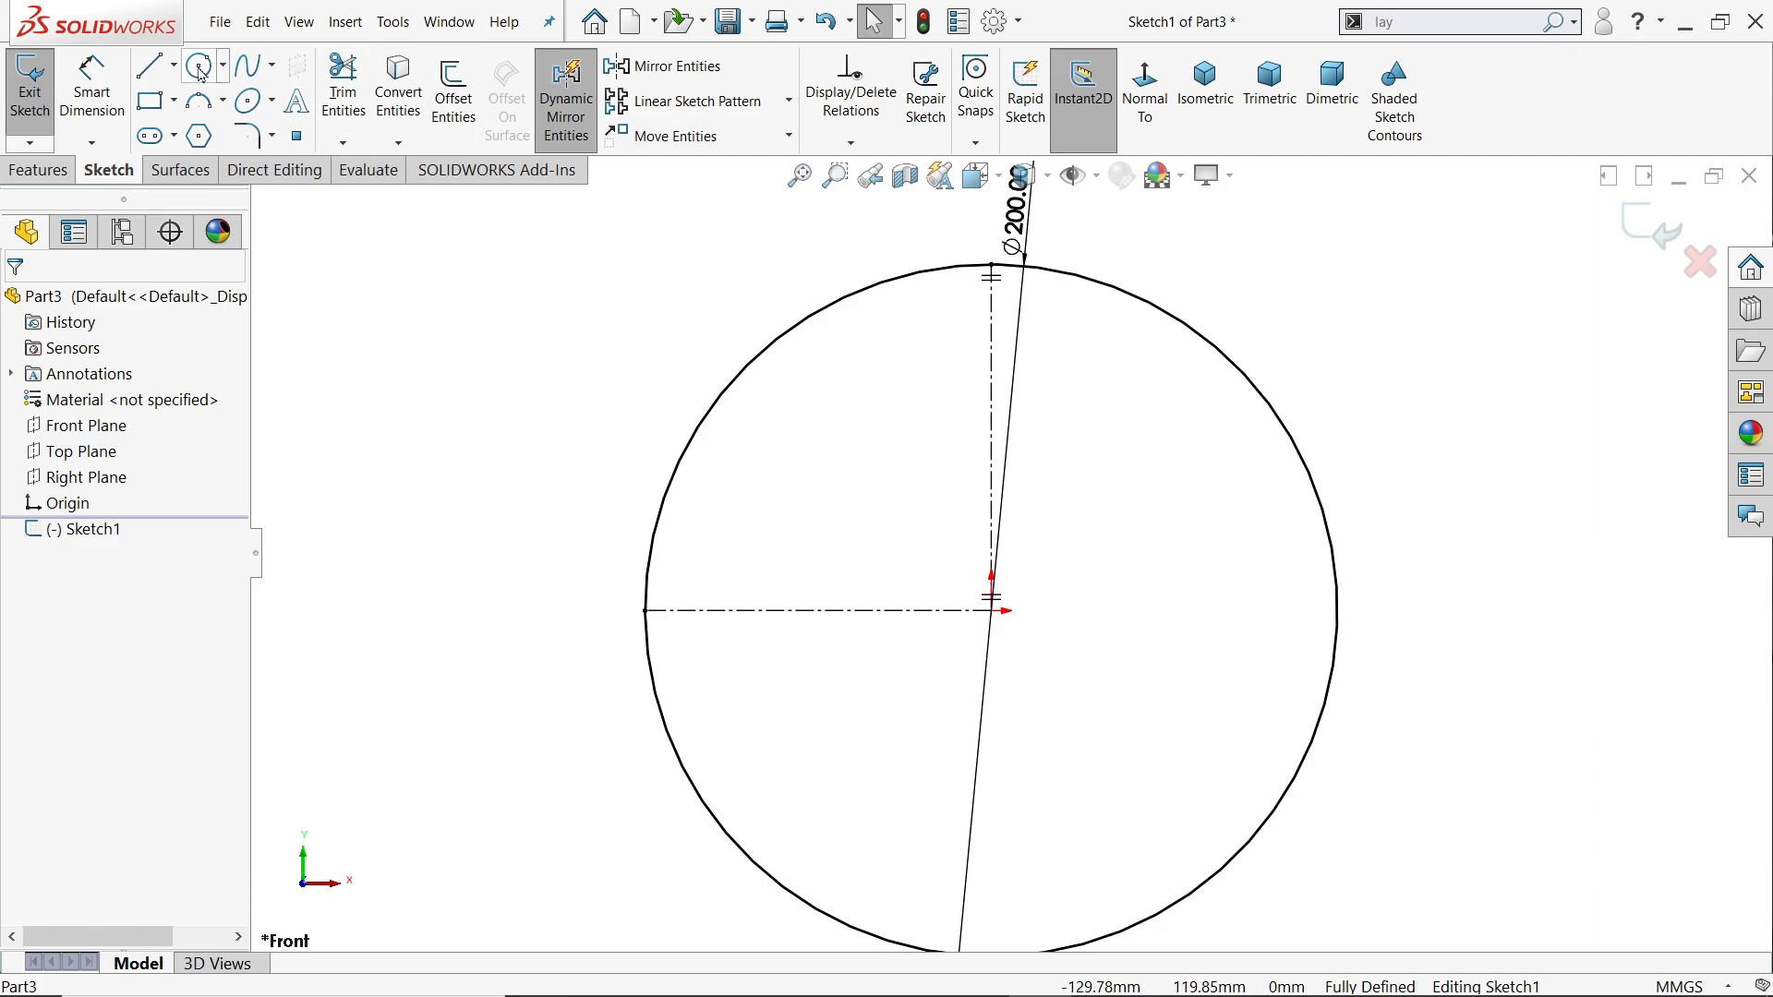
pyautogui.click(150, 67)
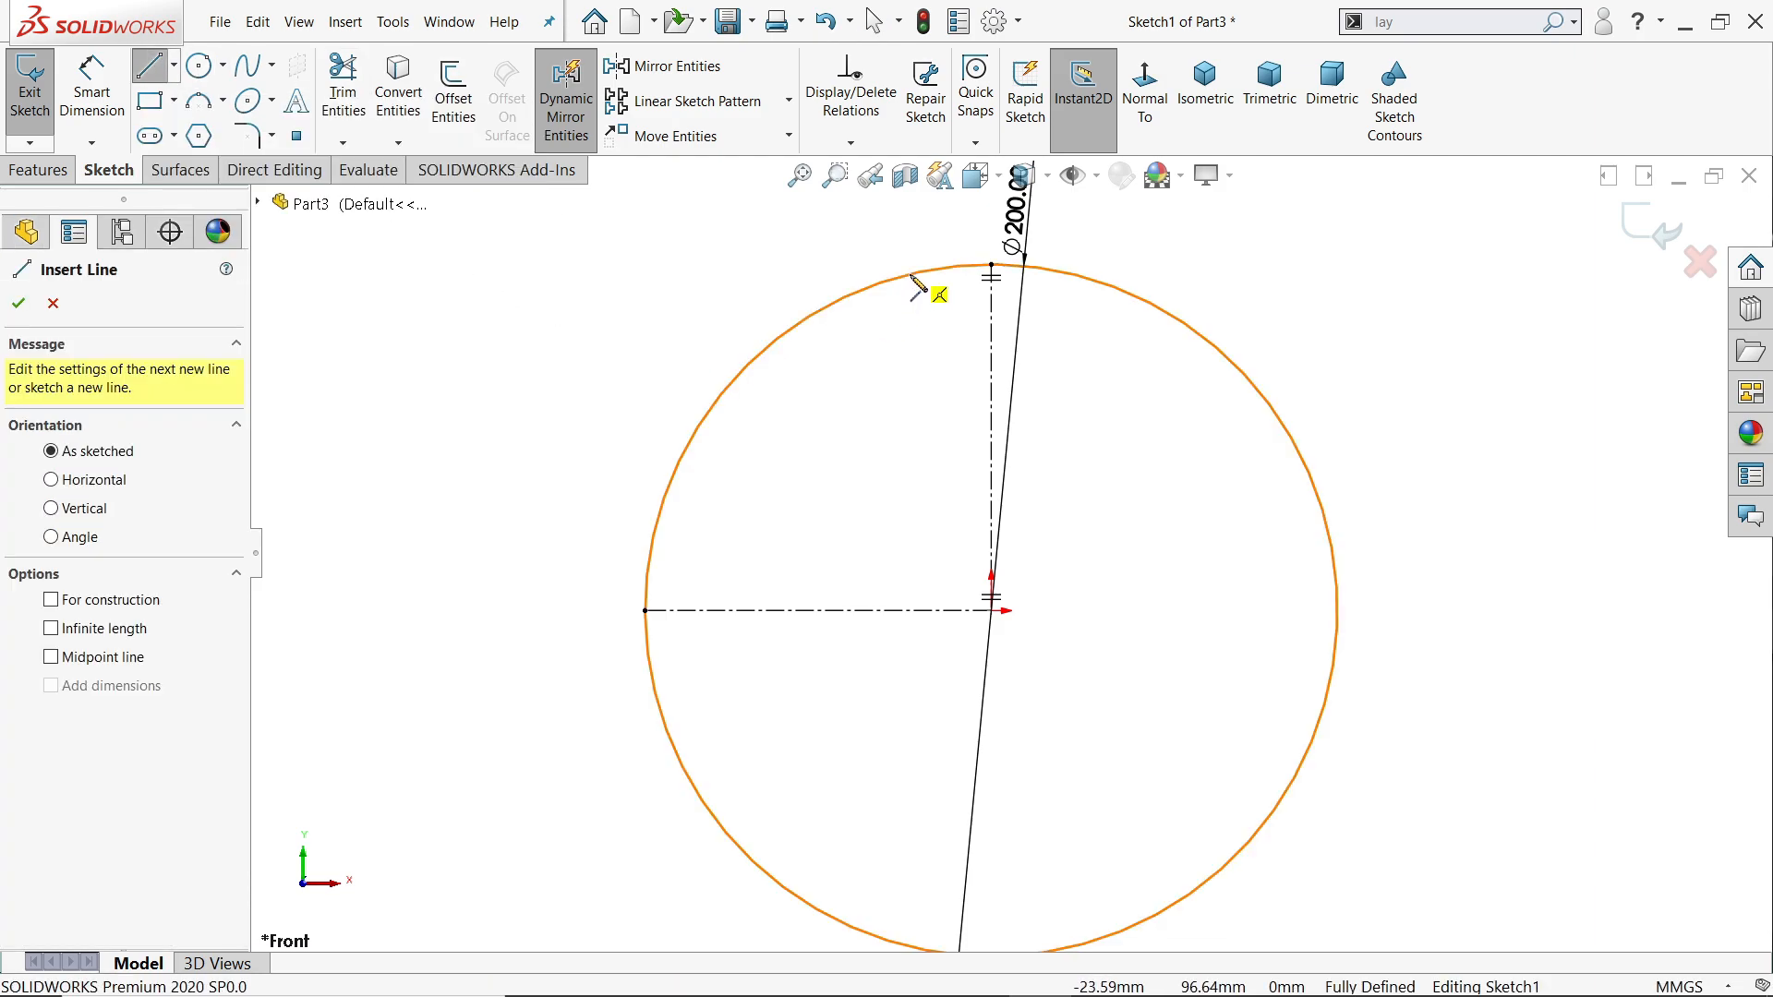
pyautogui.click(890, 280)
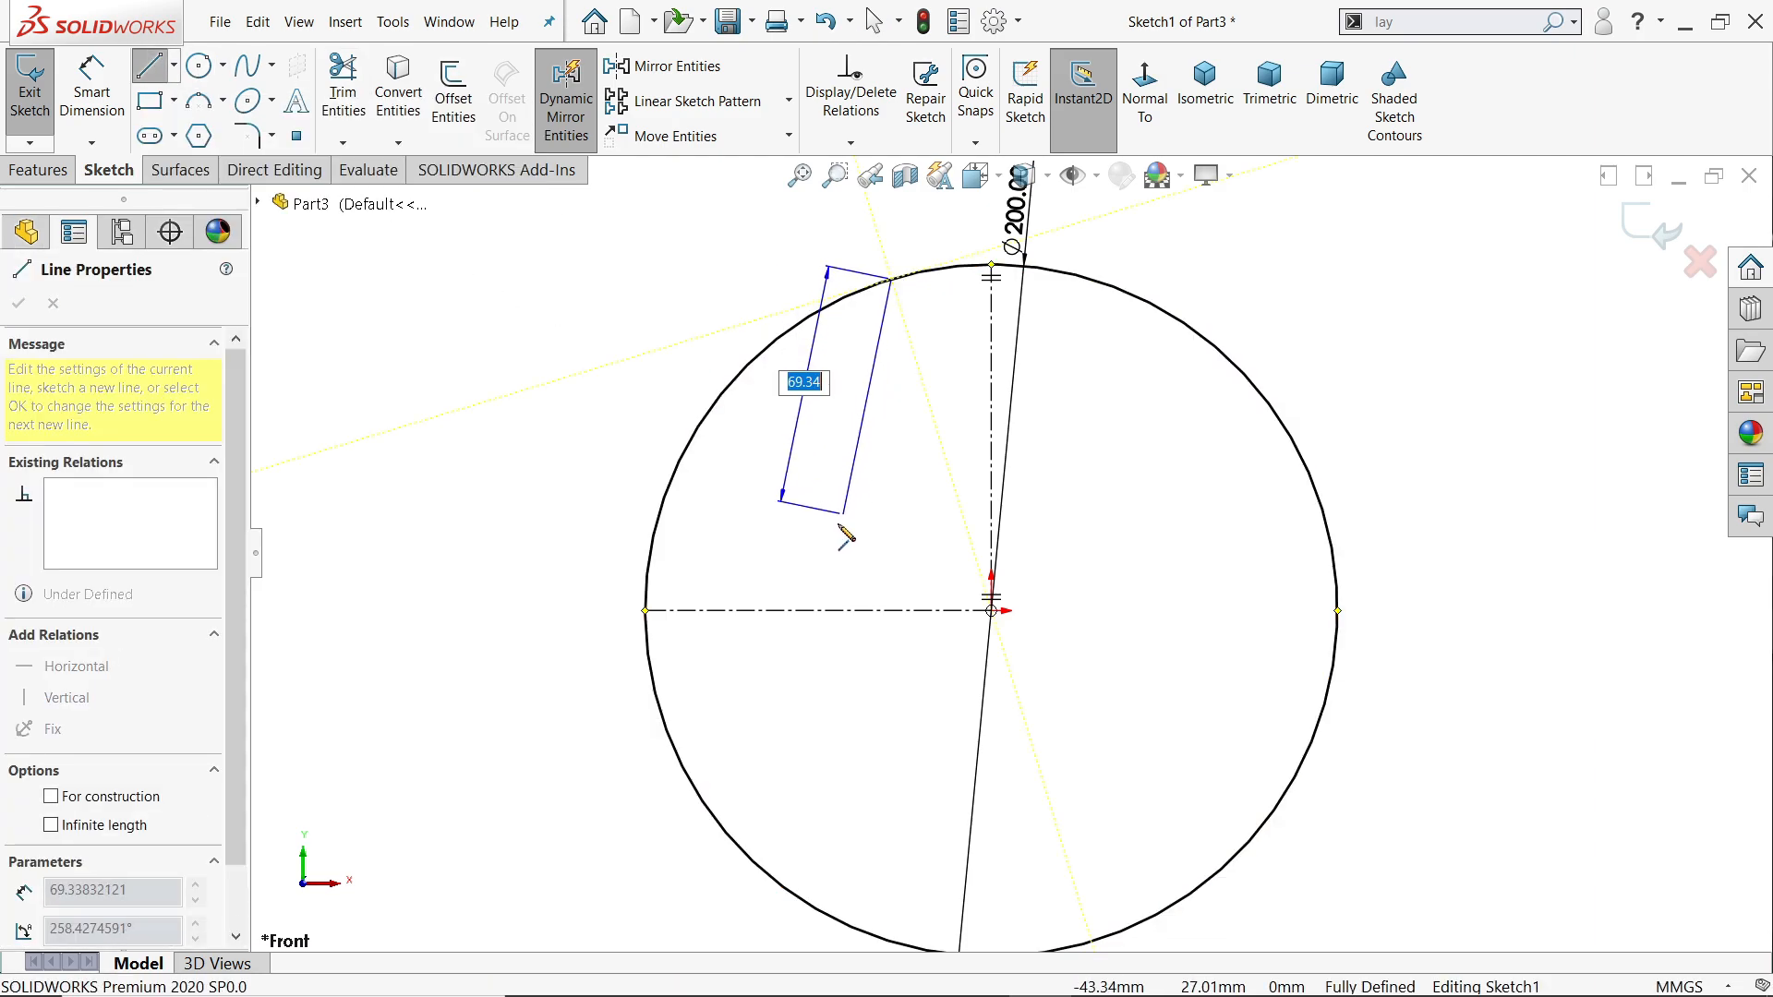
pyautogui.click(789, 574)
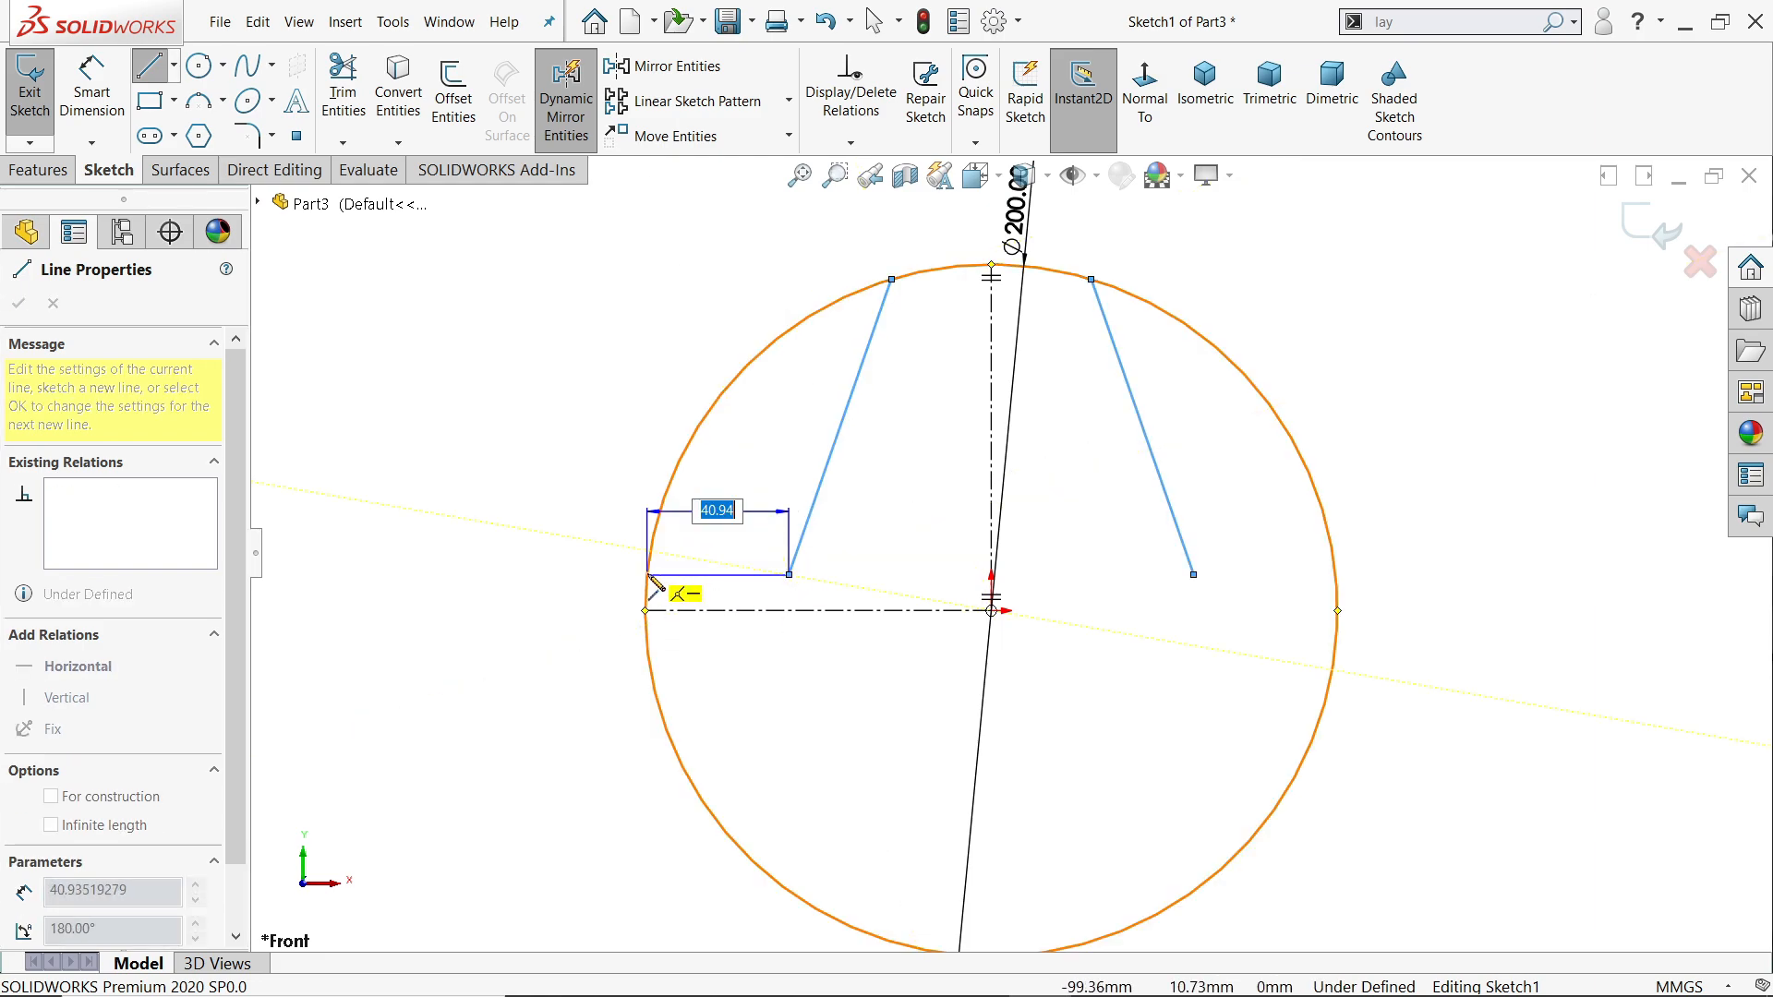
pyautogui.click(648, 575)
pyautogui.rightClick(541, 430)
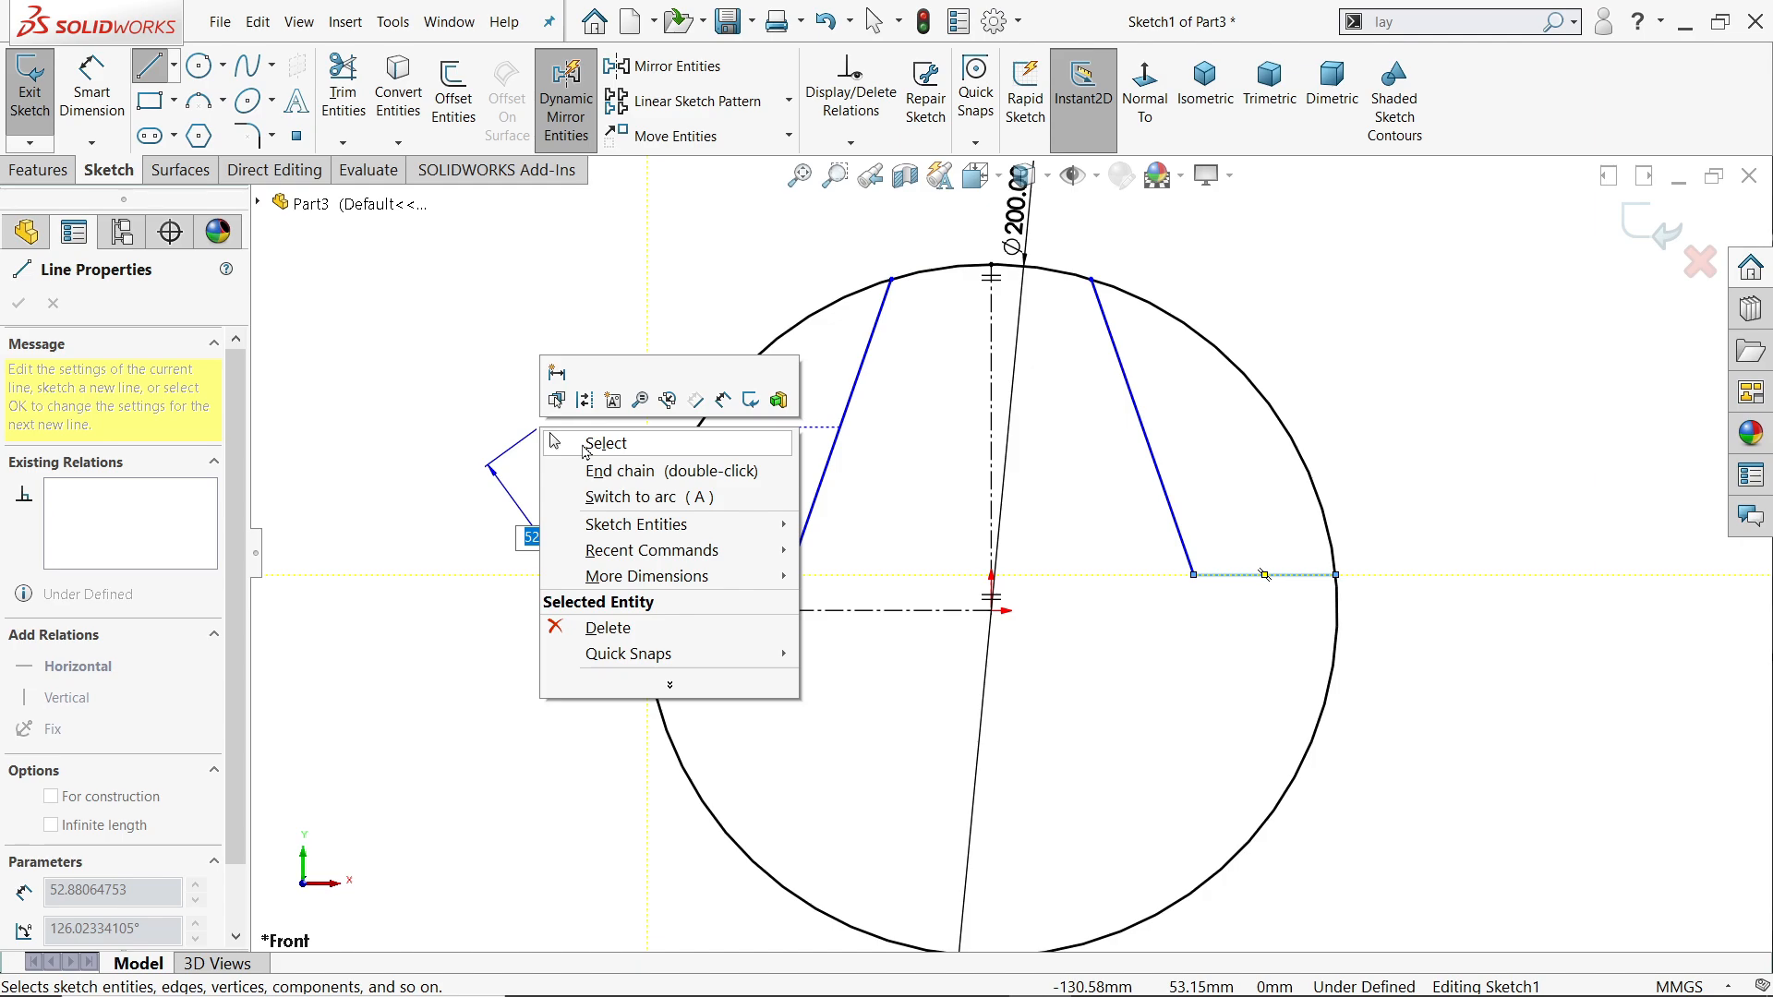
pyautogui.click(587, 445)
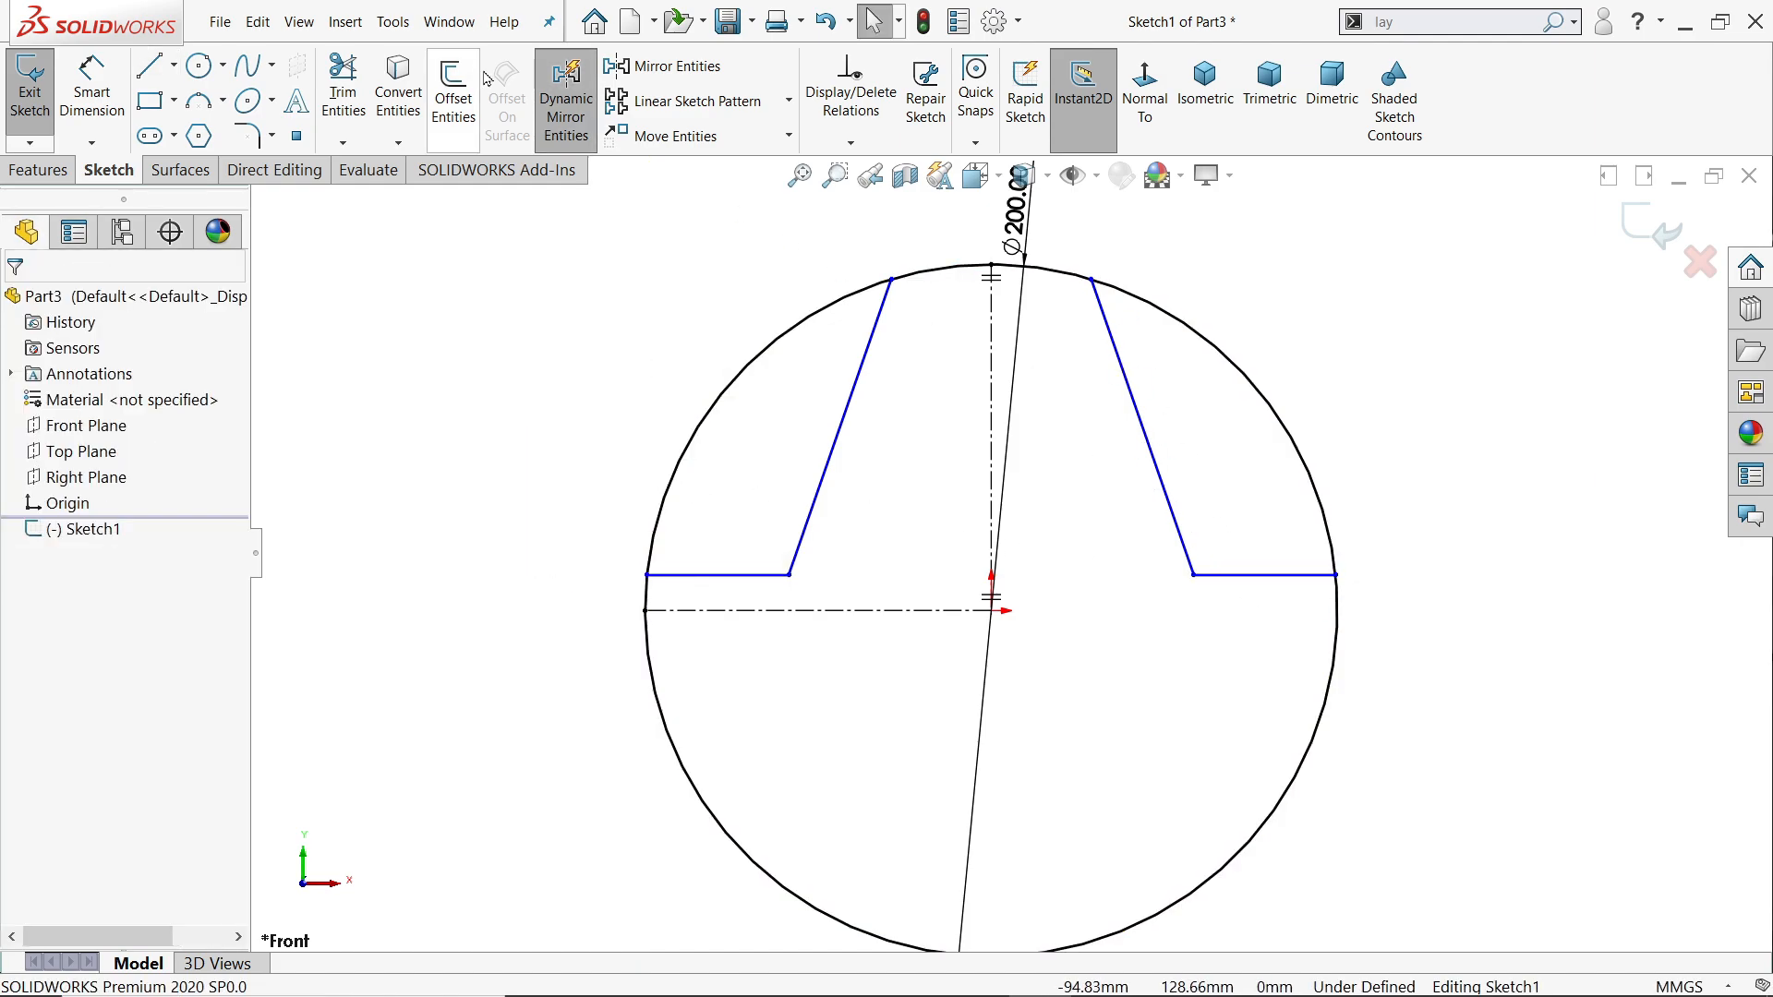
pyautogui.click(566, 99)
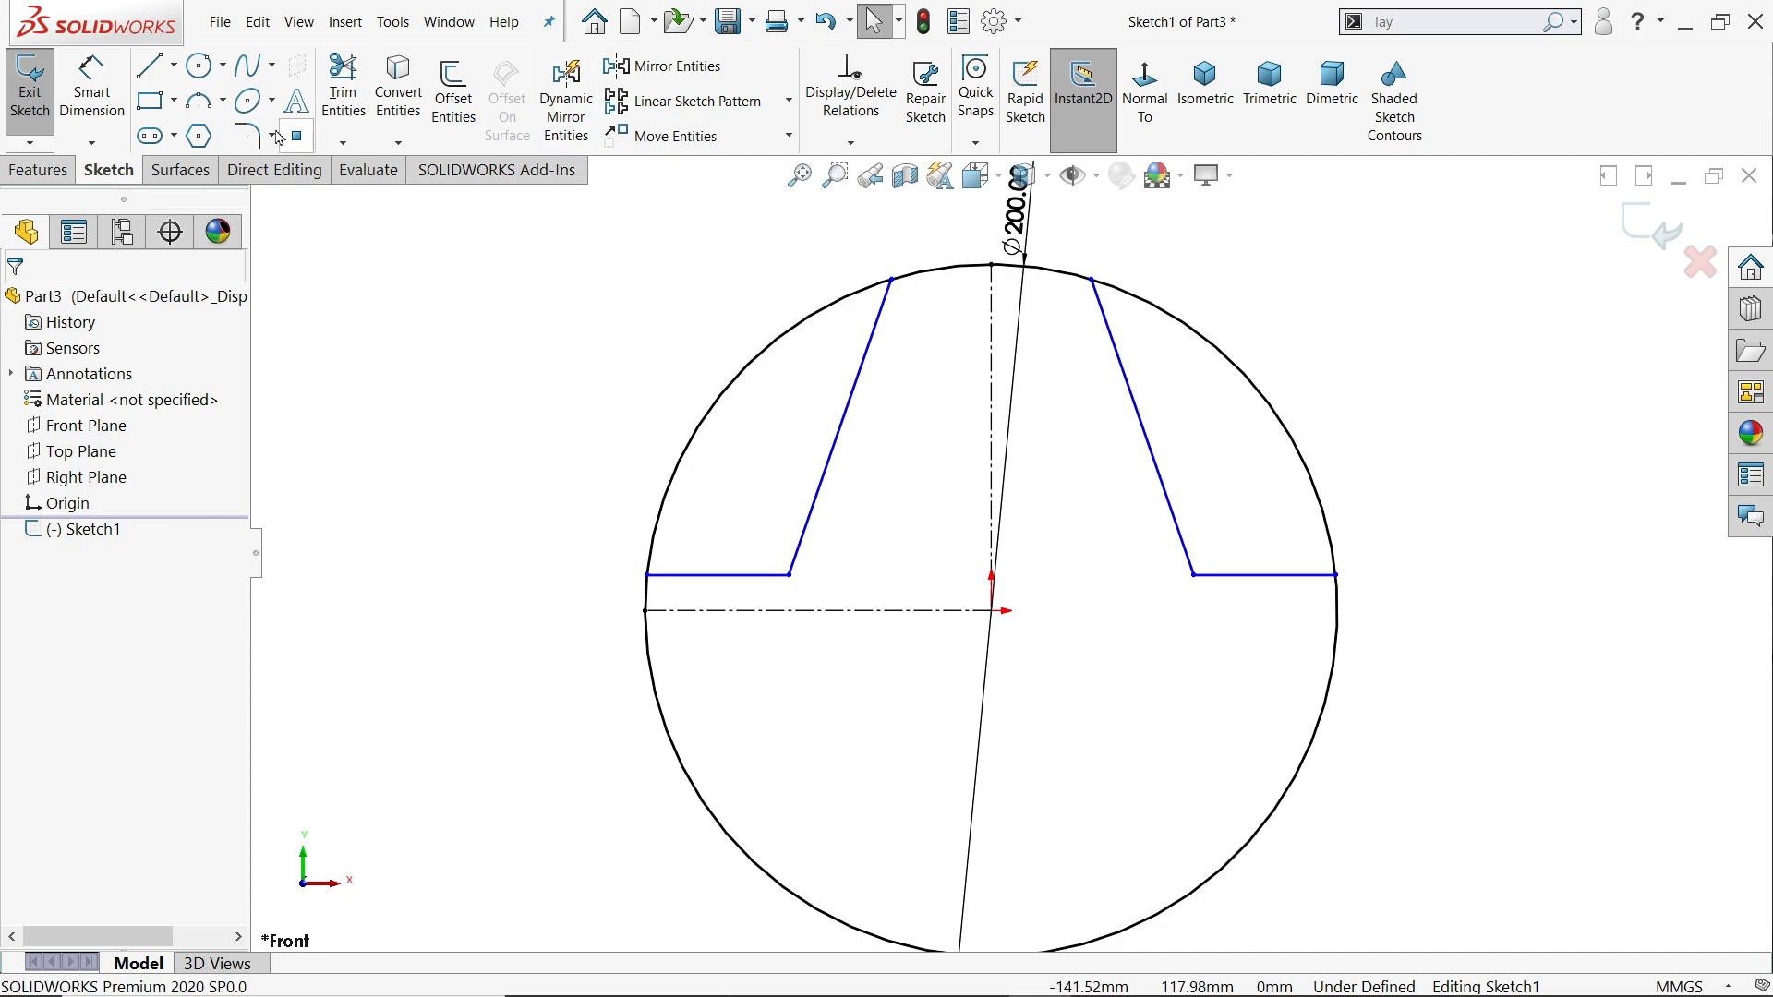
# Dimension the distance between the upper endpoints of the two slanted lines as 40 mm
pyautogui.click(92, 87)
pyautogui.scroll(2, 851, 415)
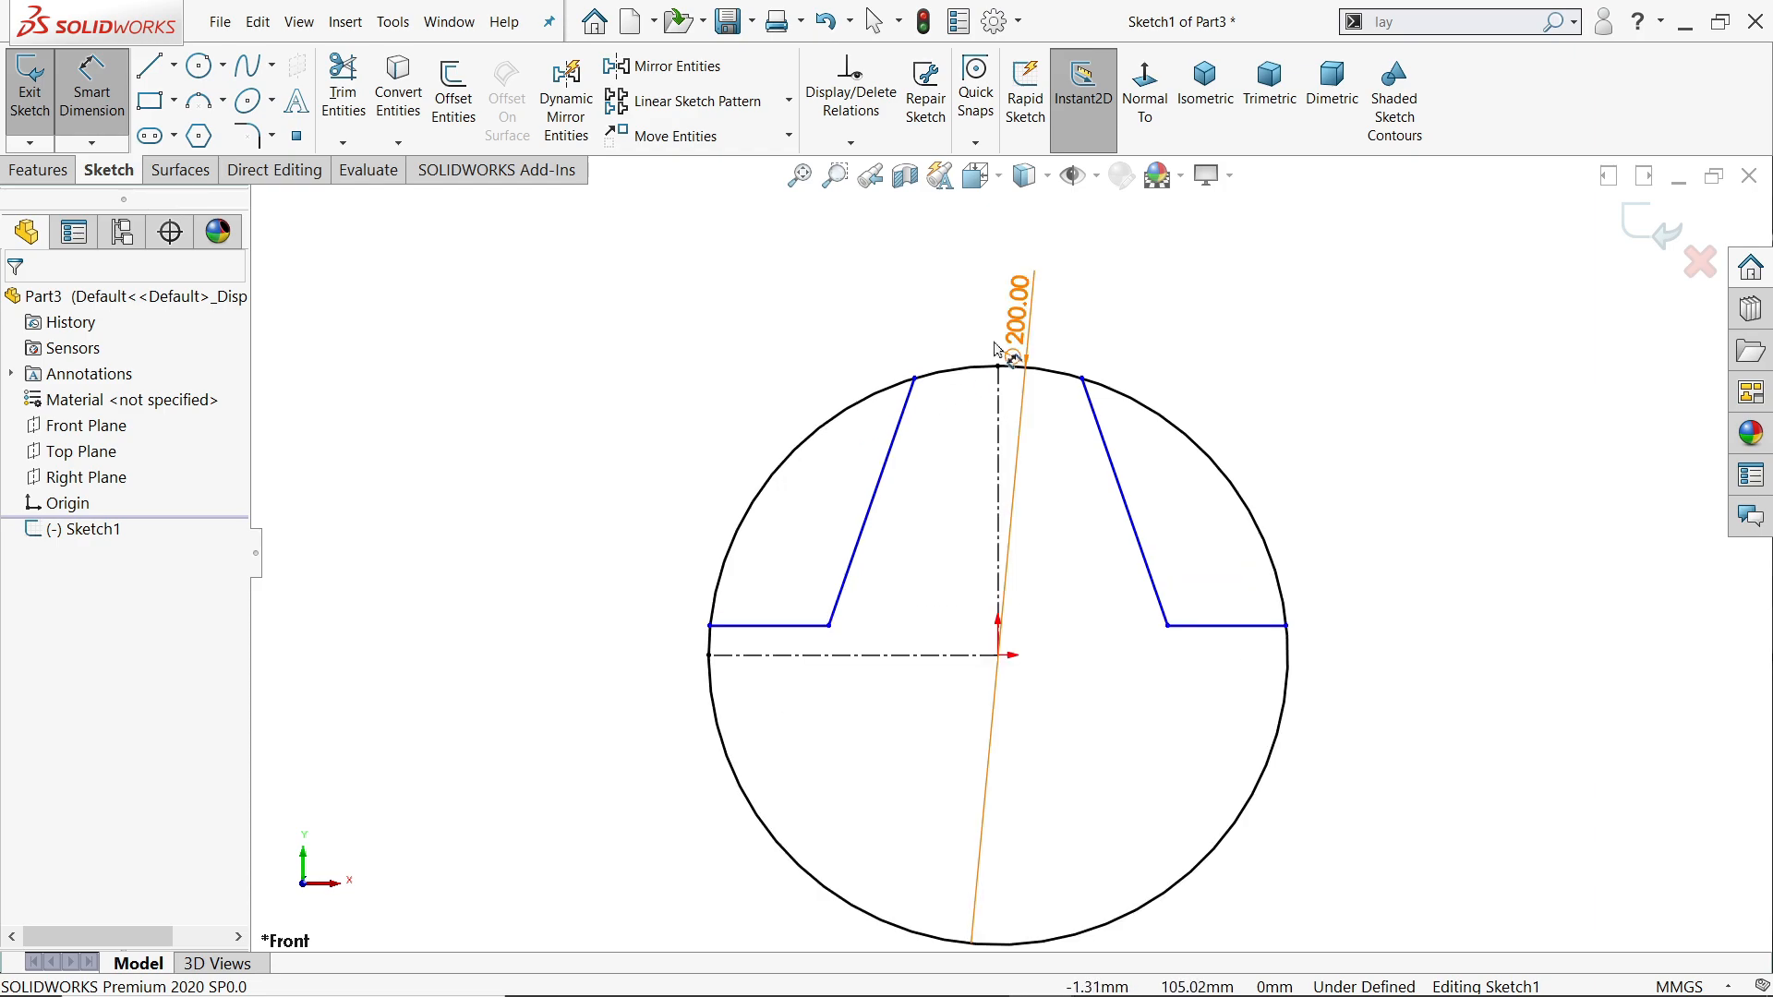
pyautogui.click(914, 380)
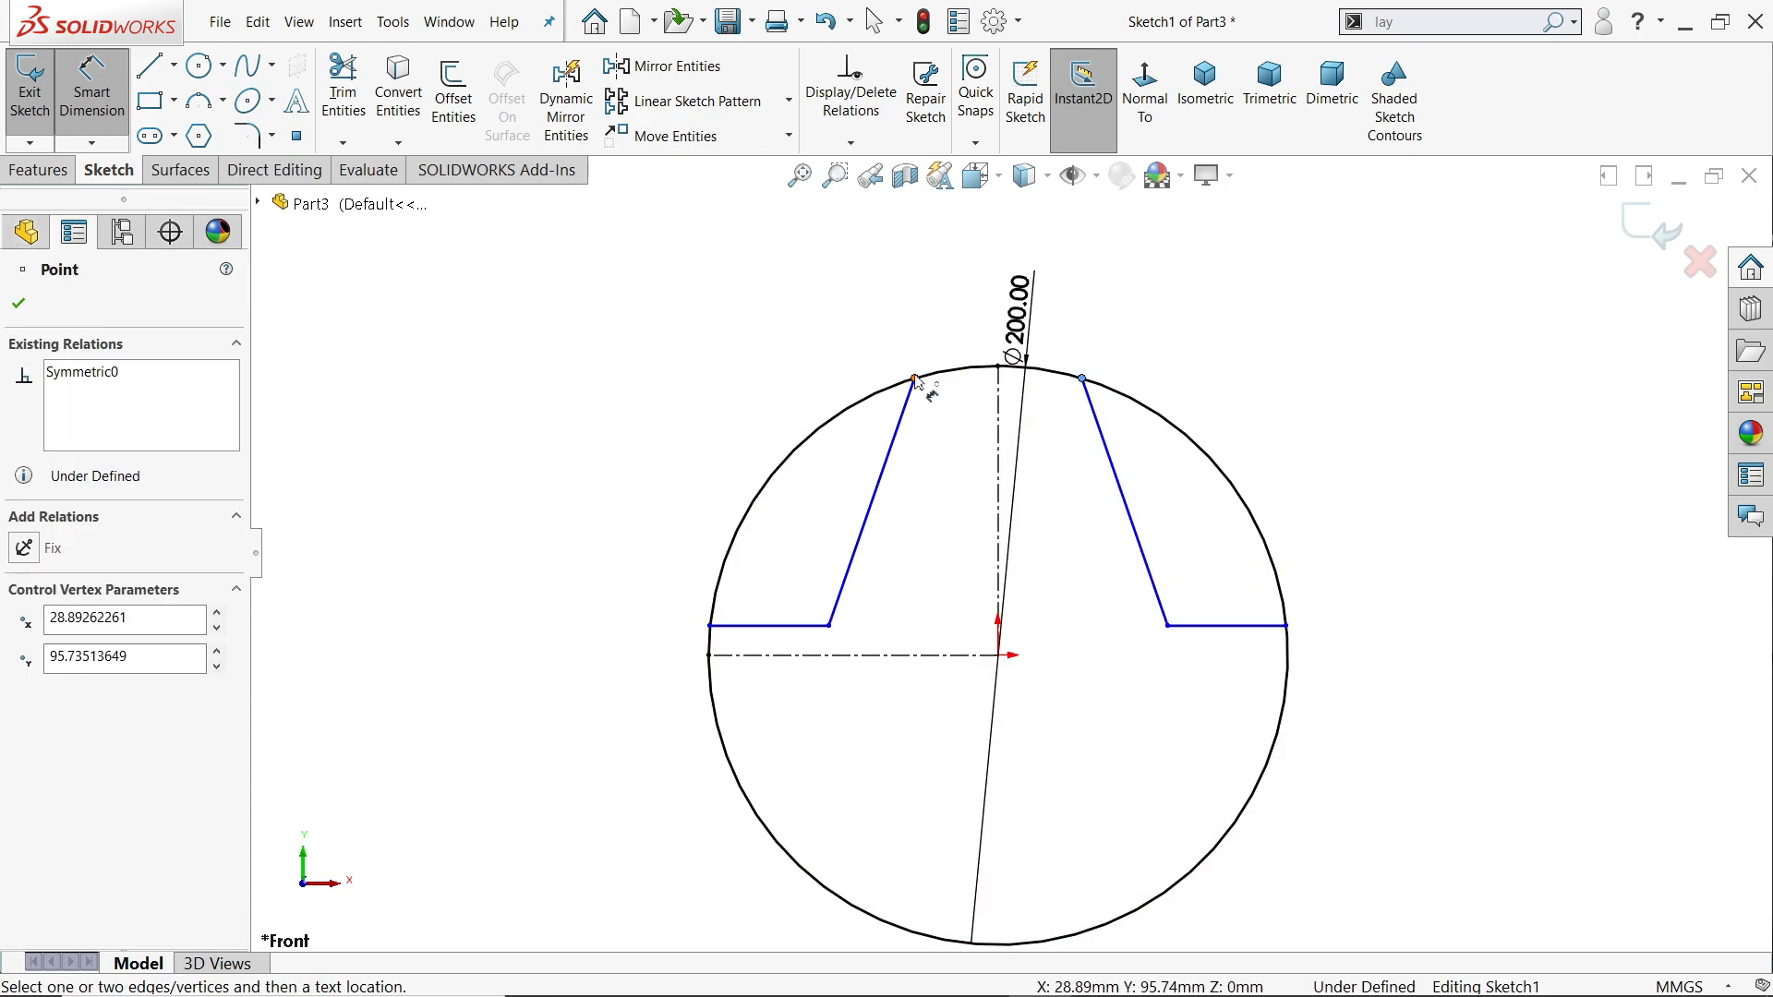
pyautogui.click(1082, 378)
pyautogui.click(935, 238)
pyautogui.write('4')
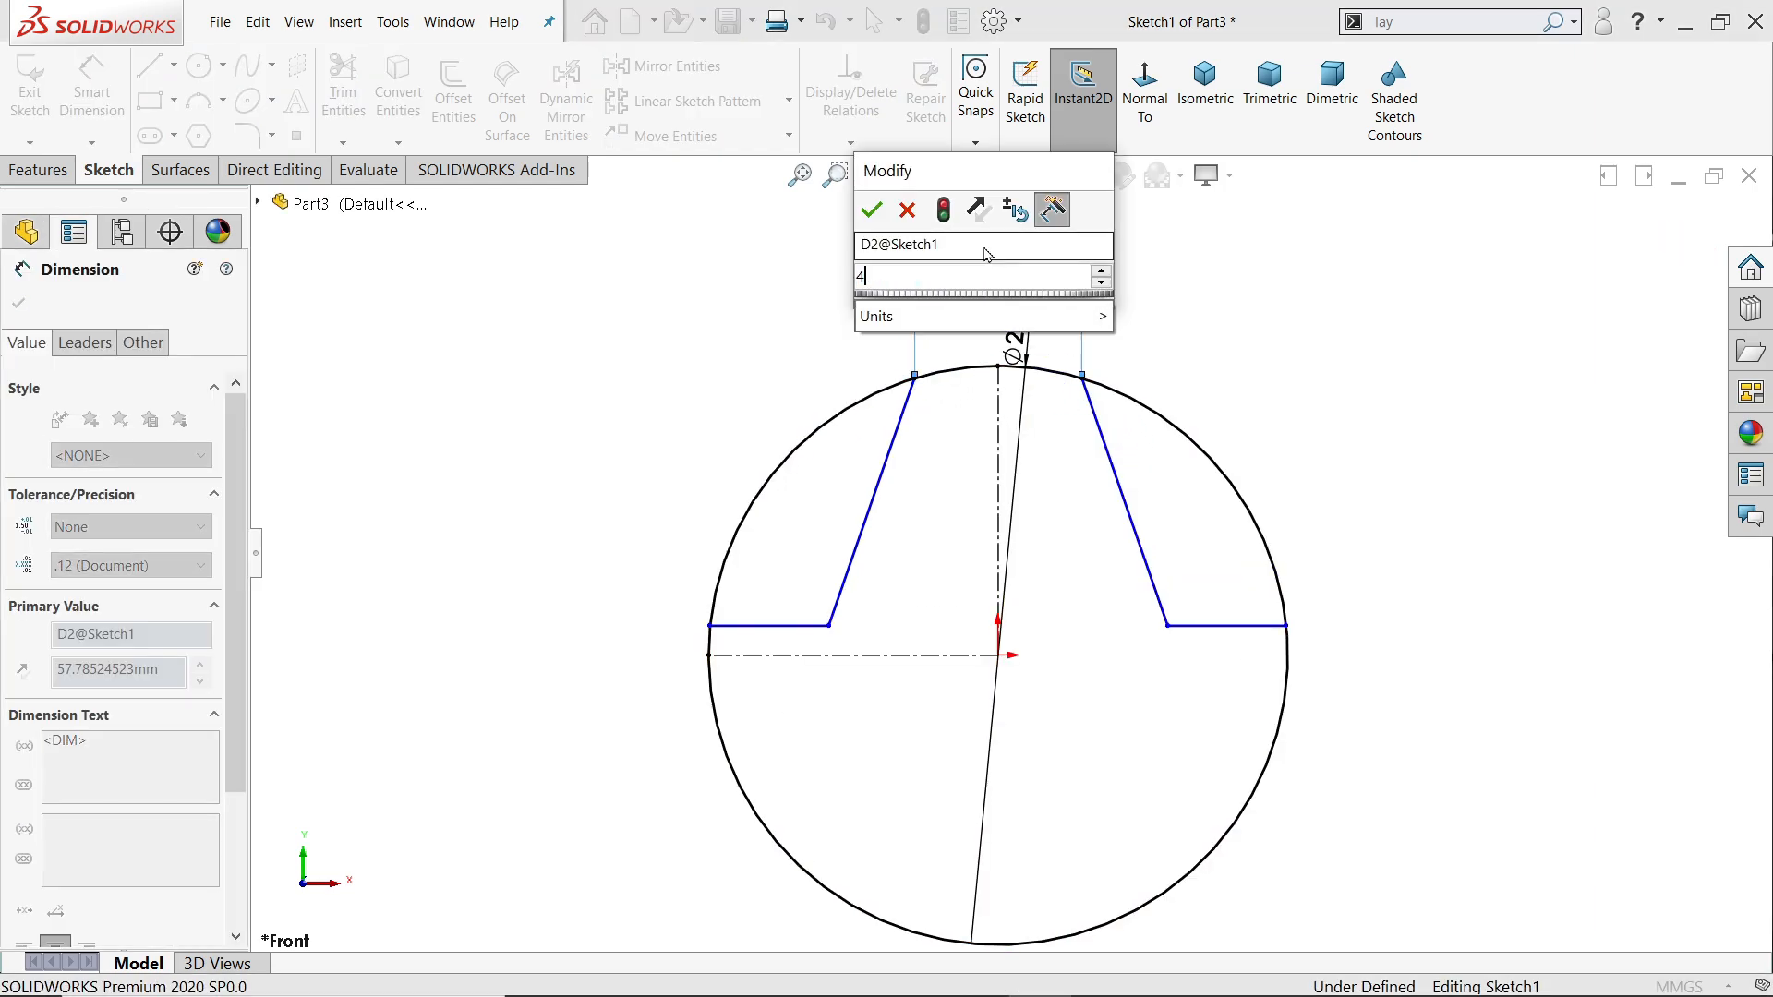
pyautogui.write('0')
pyautogui.click(871, 210)
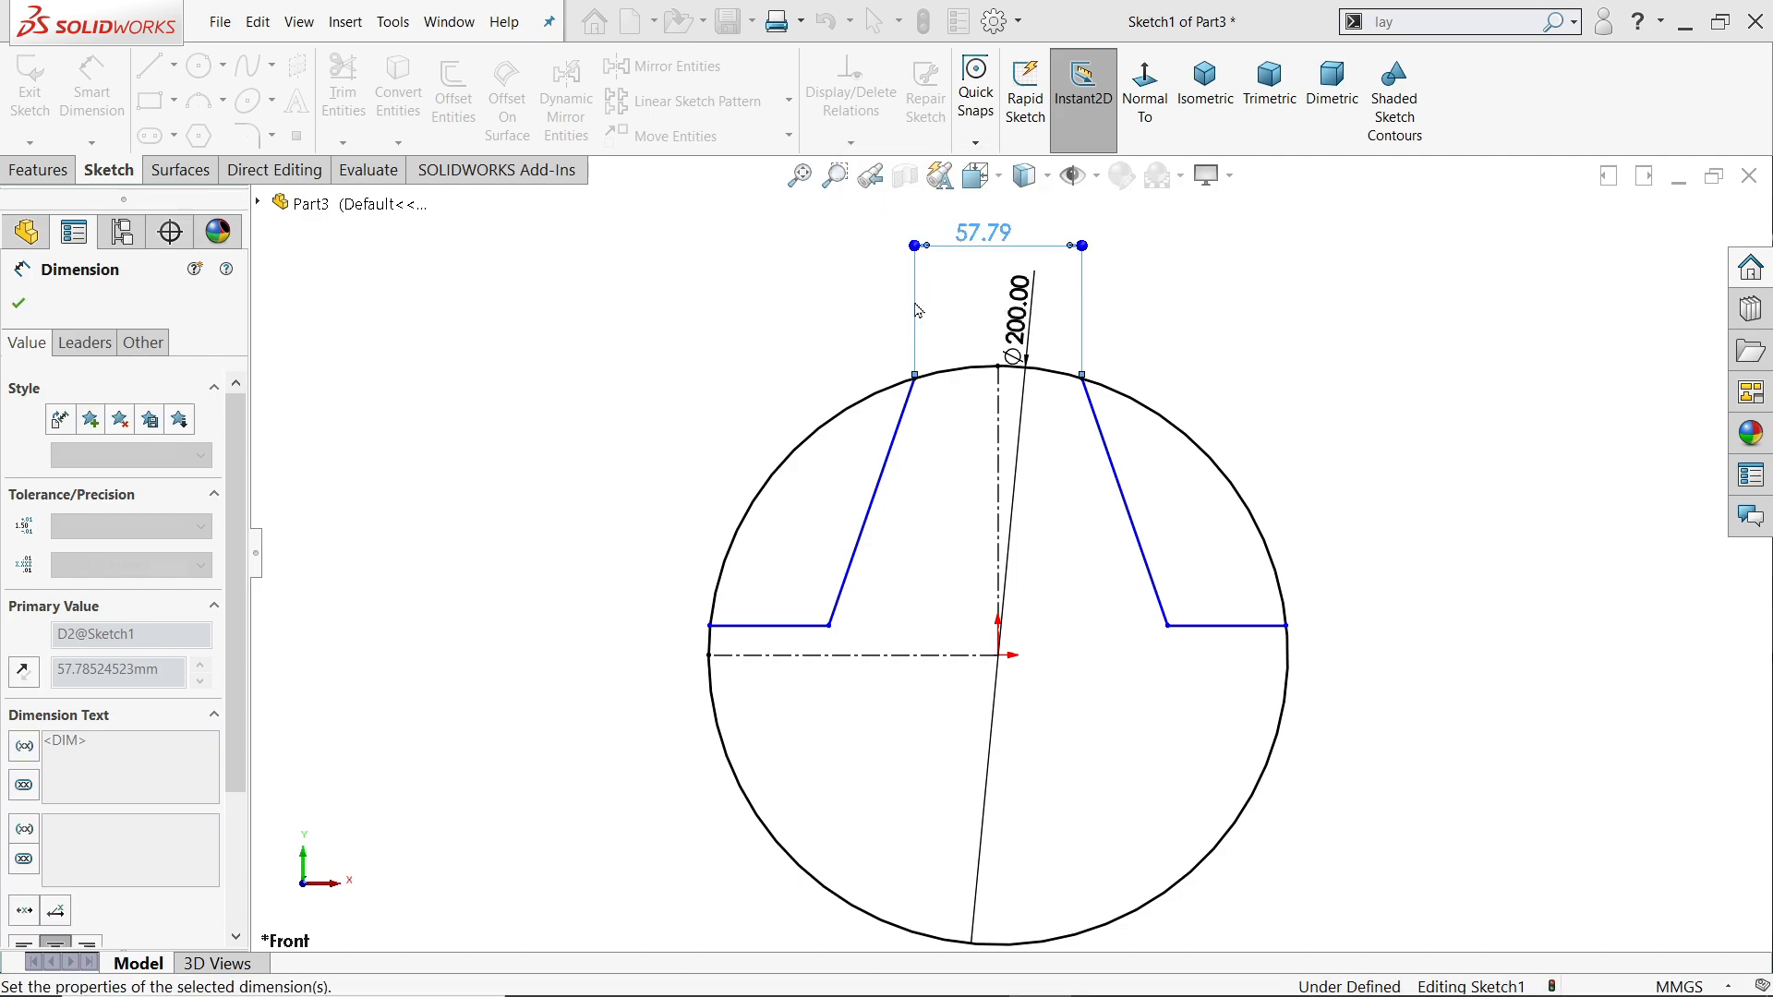
# Dimension the distance between the lower endpoints of the two slanted lines as 120 mm
pyautogui.click(829, 626)
pyautogui.click(1168, 626)
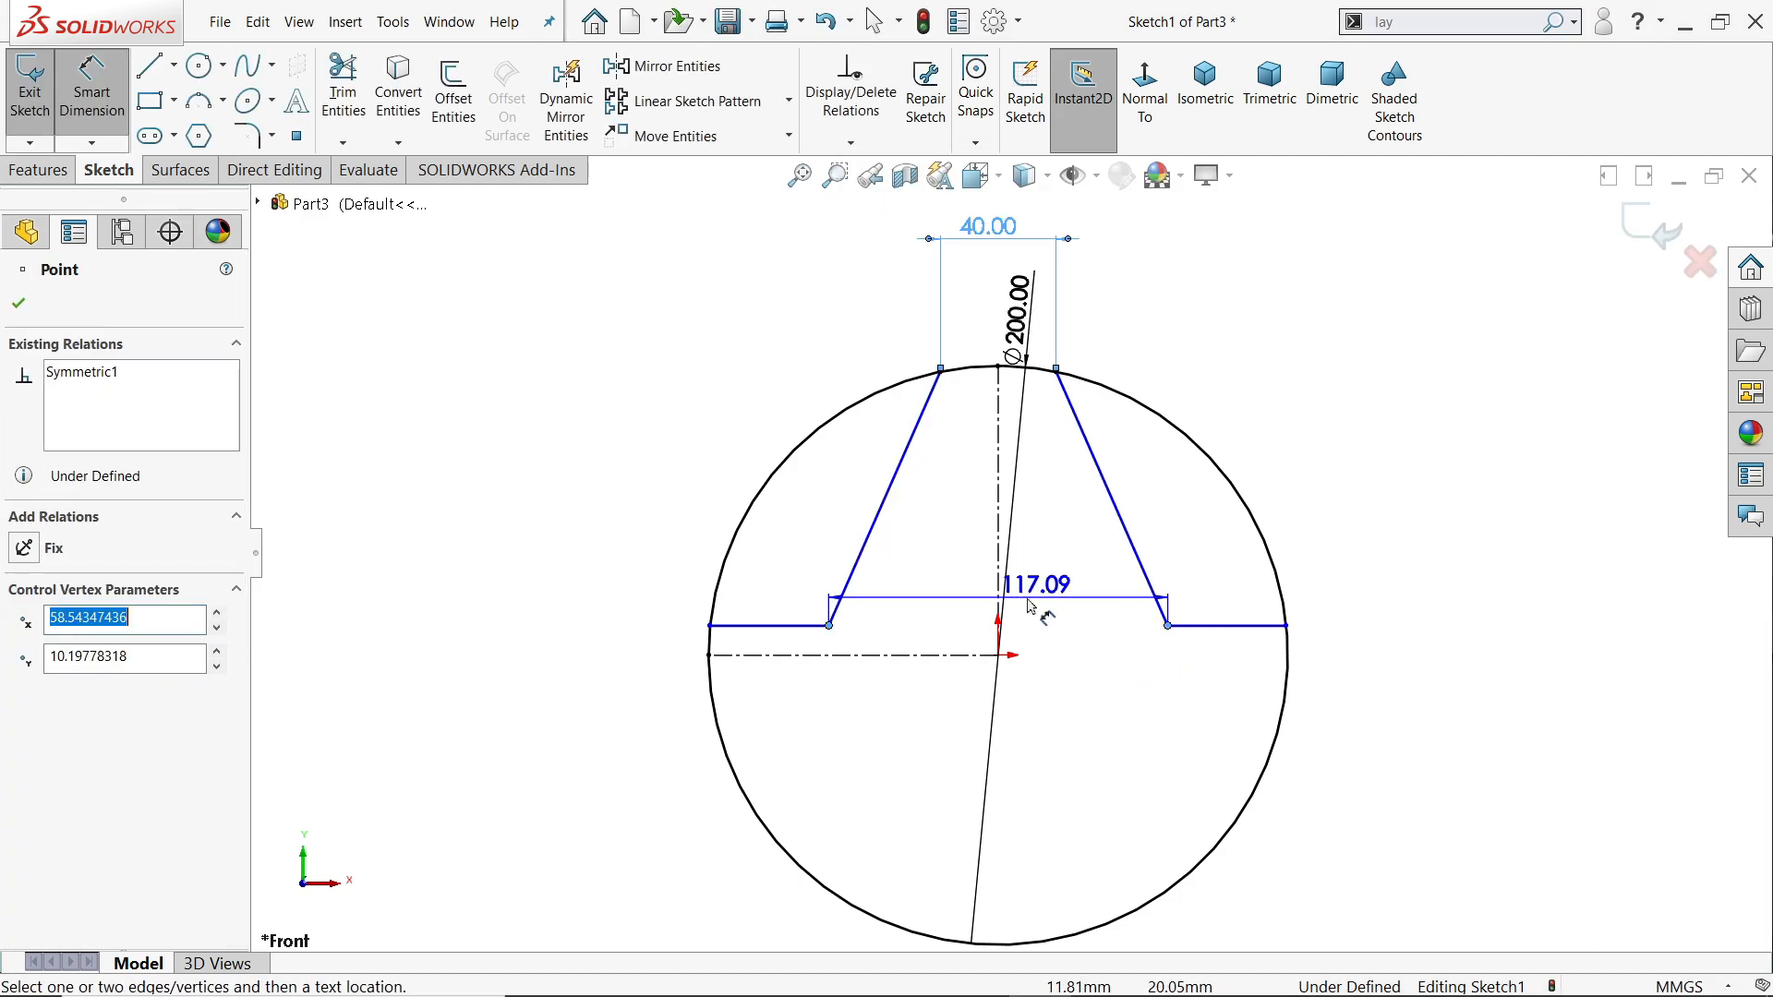
pyautogui.scroll(2, 1006, 552)
pyautogui.click(986, 257)
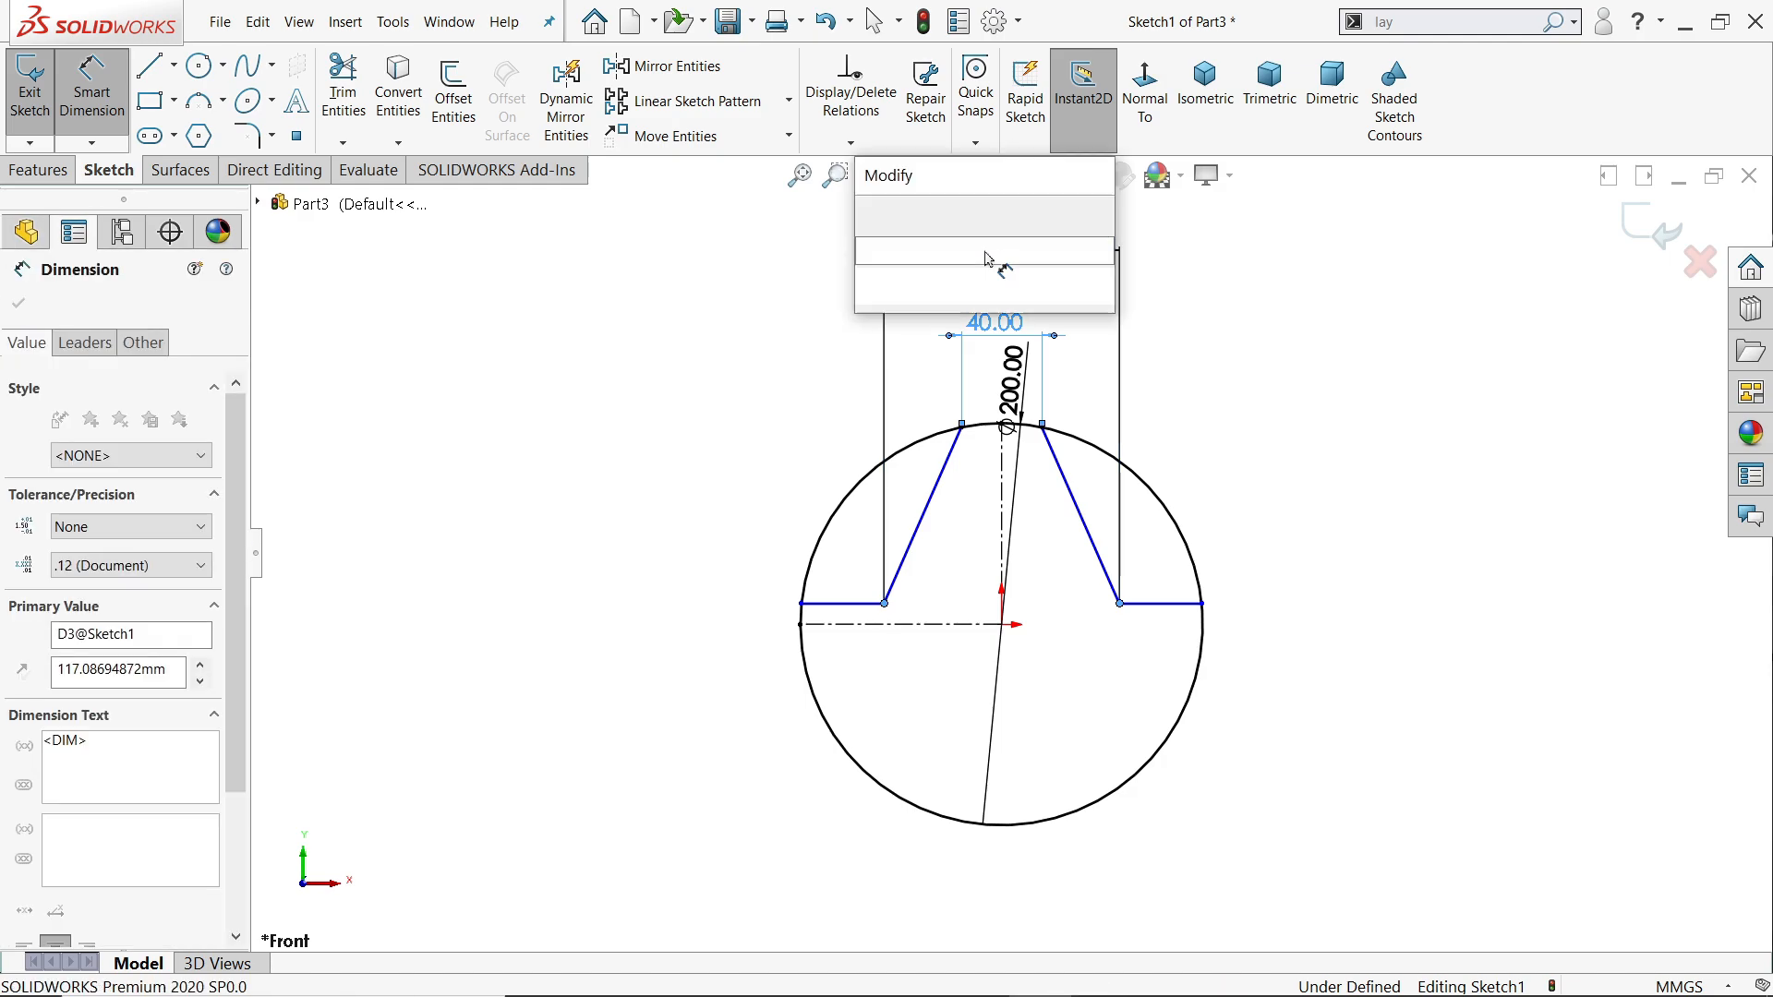
pyautogui.write('120')
pyautogui.press('Return')
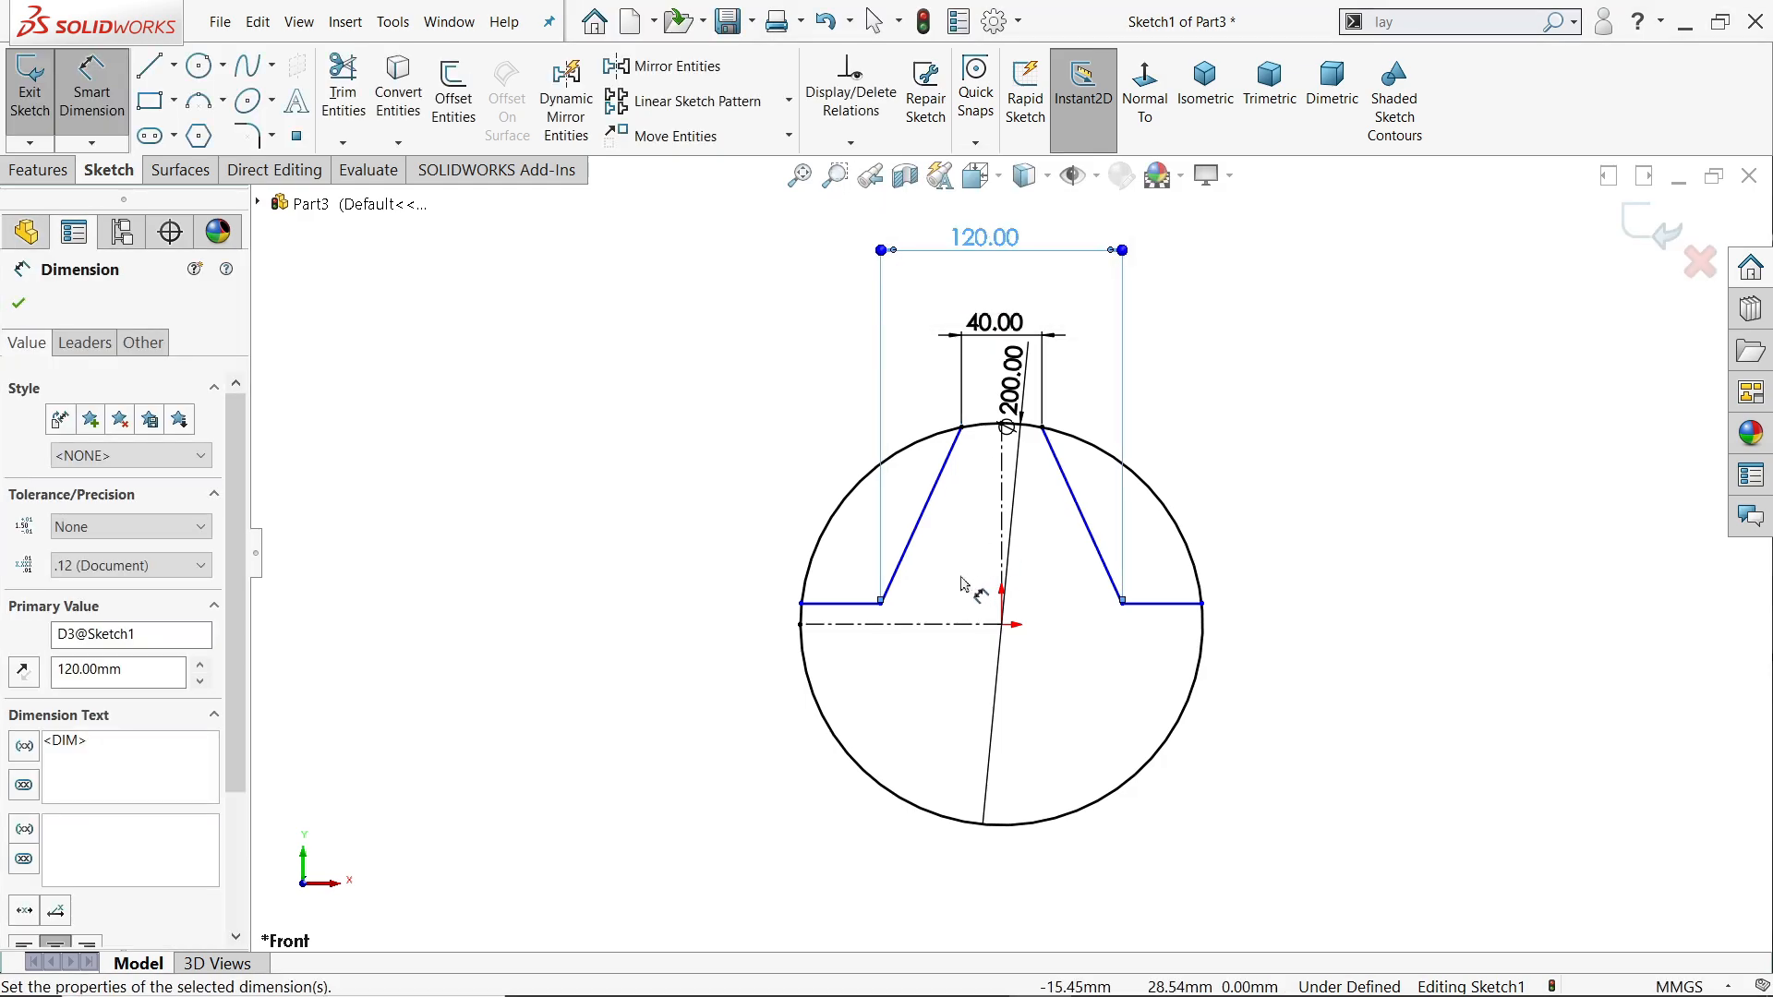
# Dimension the vertical distance between the left short horizontal line and the horizontal centerline as 12 mm
pyautogui.scroll(4, 960, 584)
pyautogui.click(809, 533)
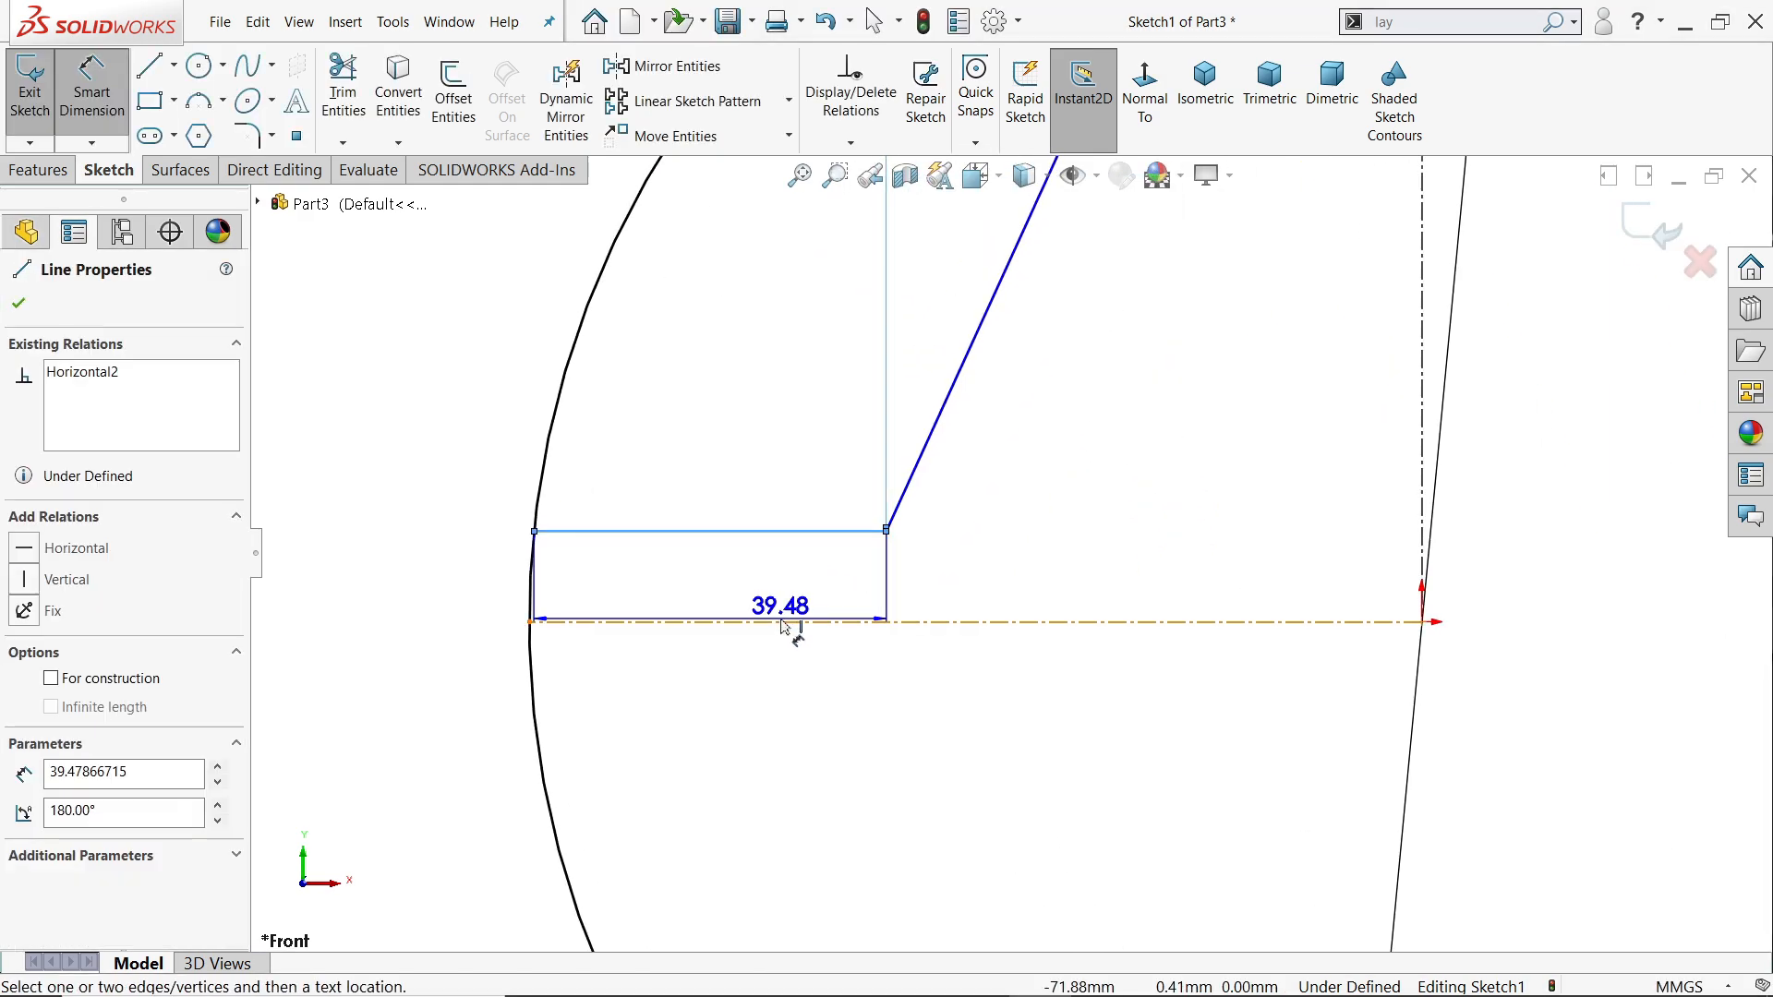
pyautogui.click(783, 623)
pyautogui.click(434, 585)
pyautogui.write('12')
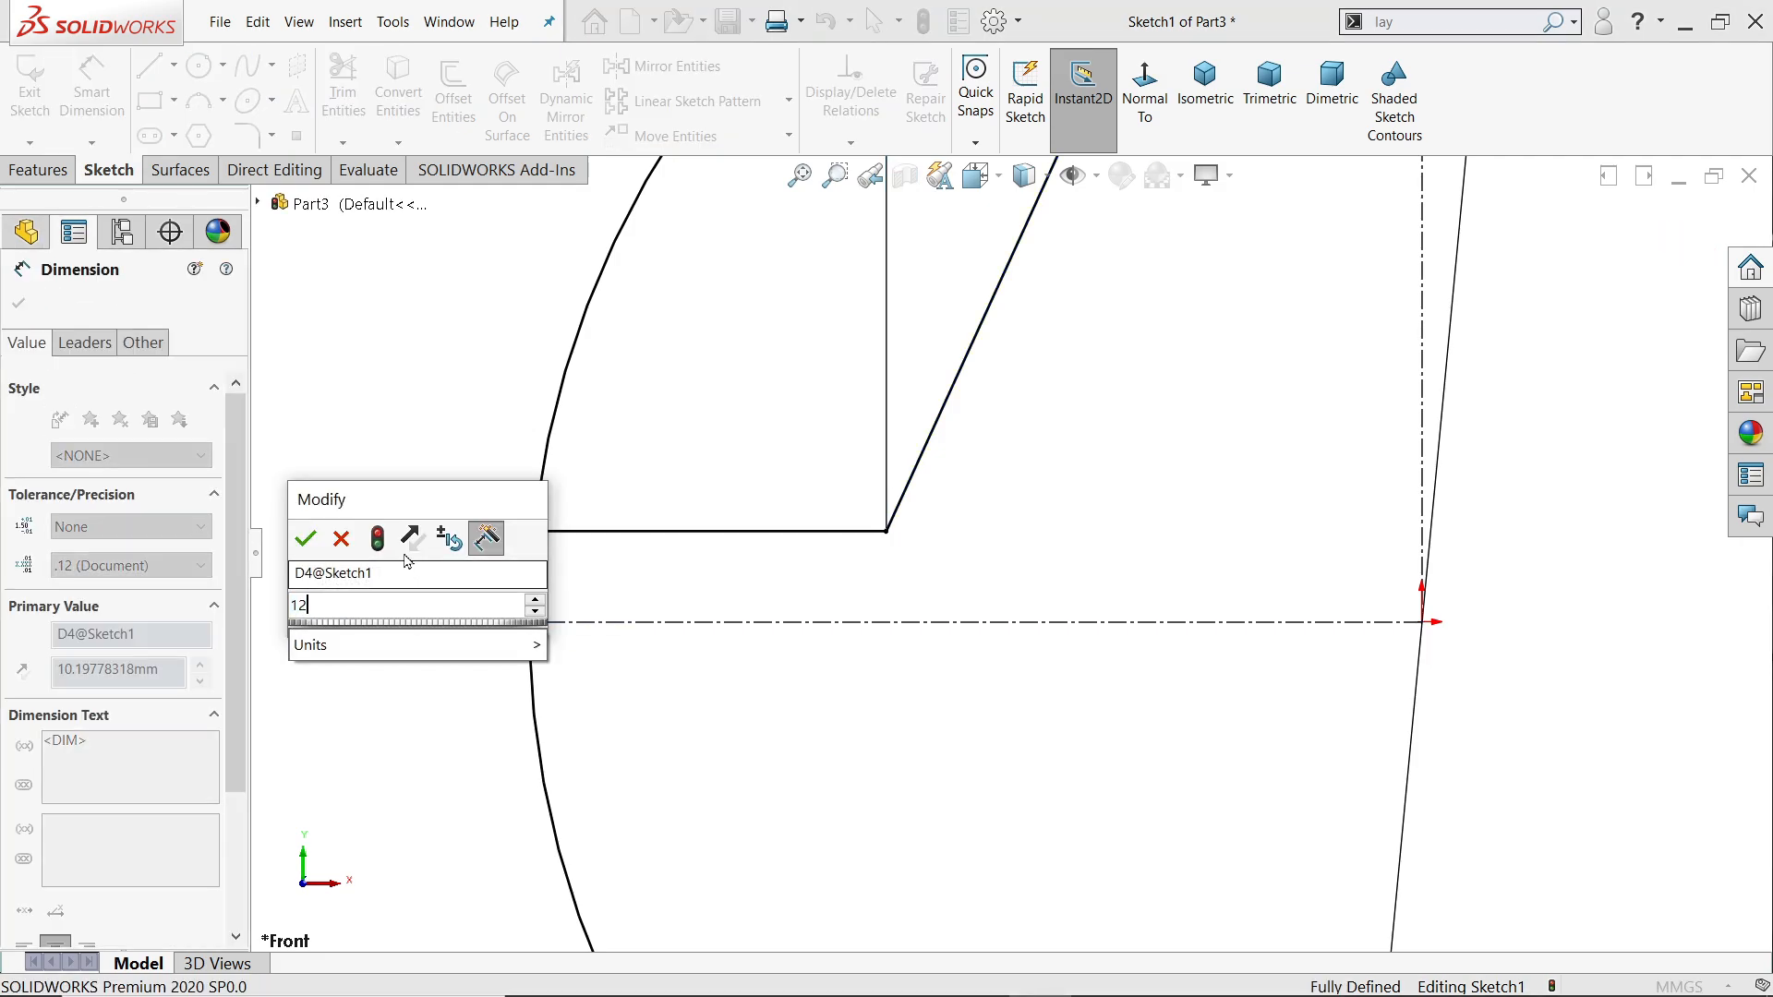
pyautogui.click(305, 538)
pyautogui.scroll(-3, 970, 494)
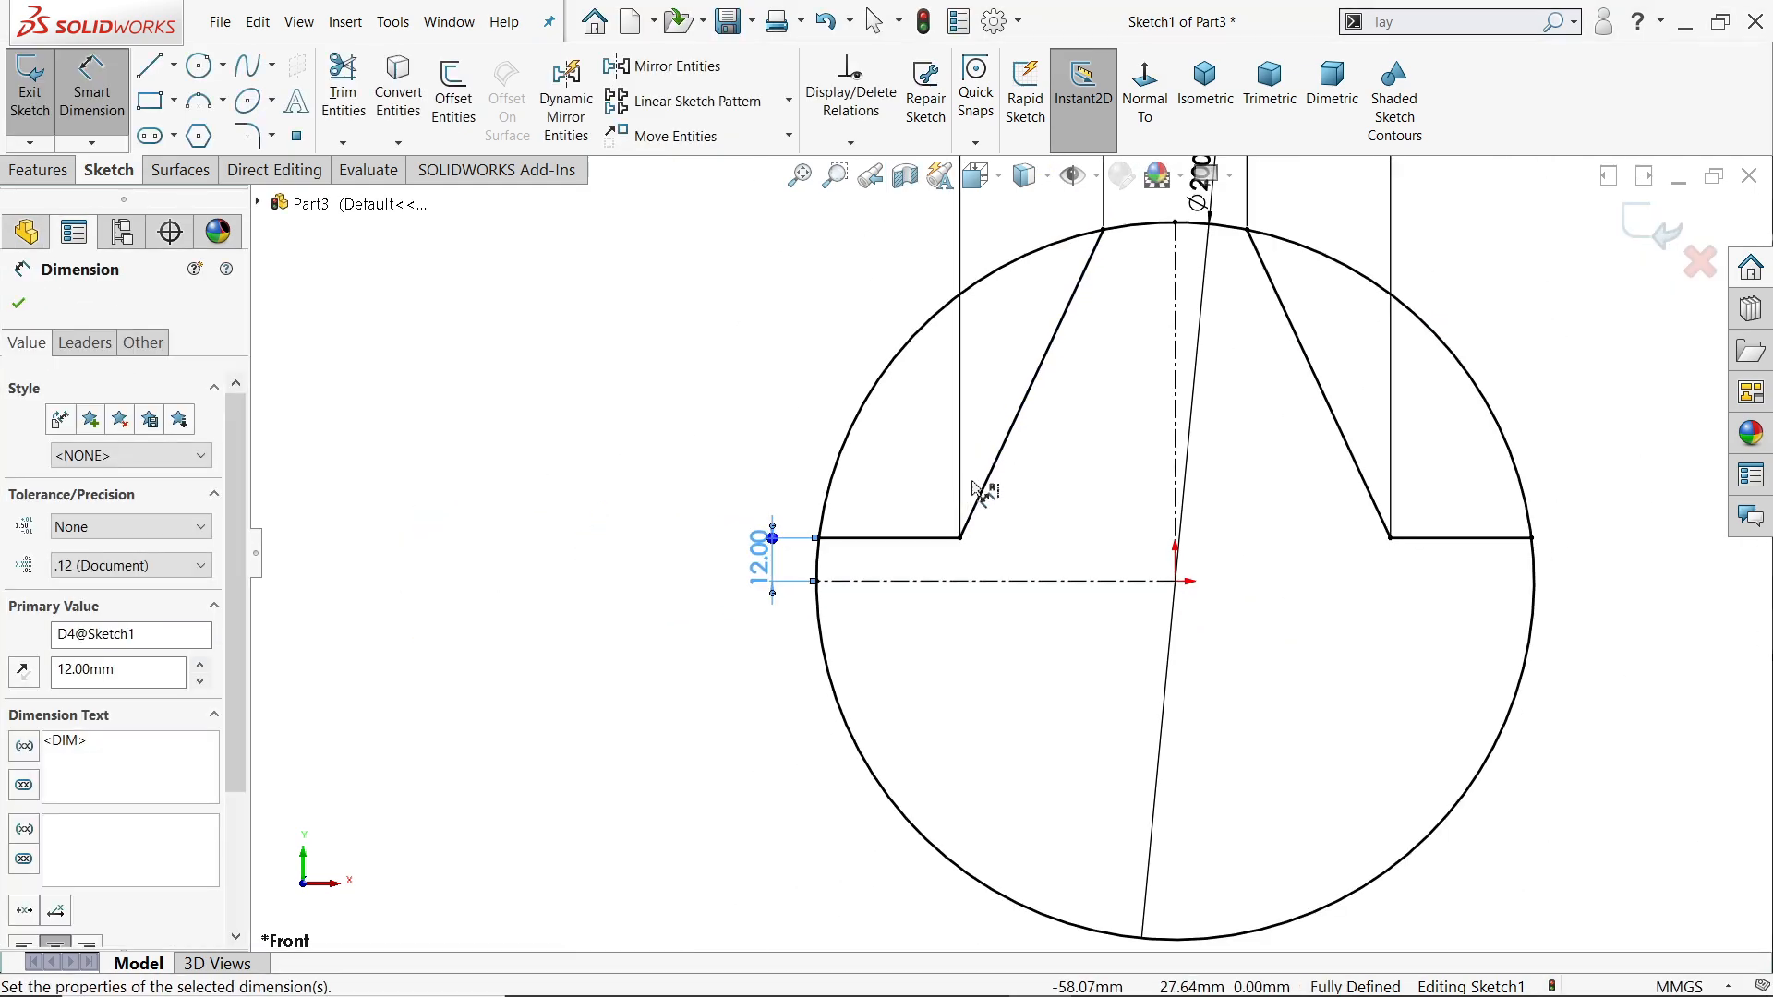
pyautogui.scroll(2, 976, 489)
pyautogui.scroll(-2, 1284, 411)
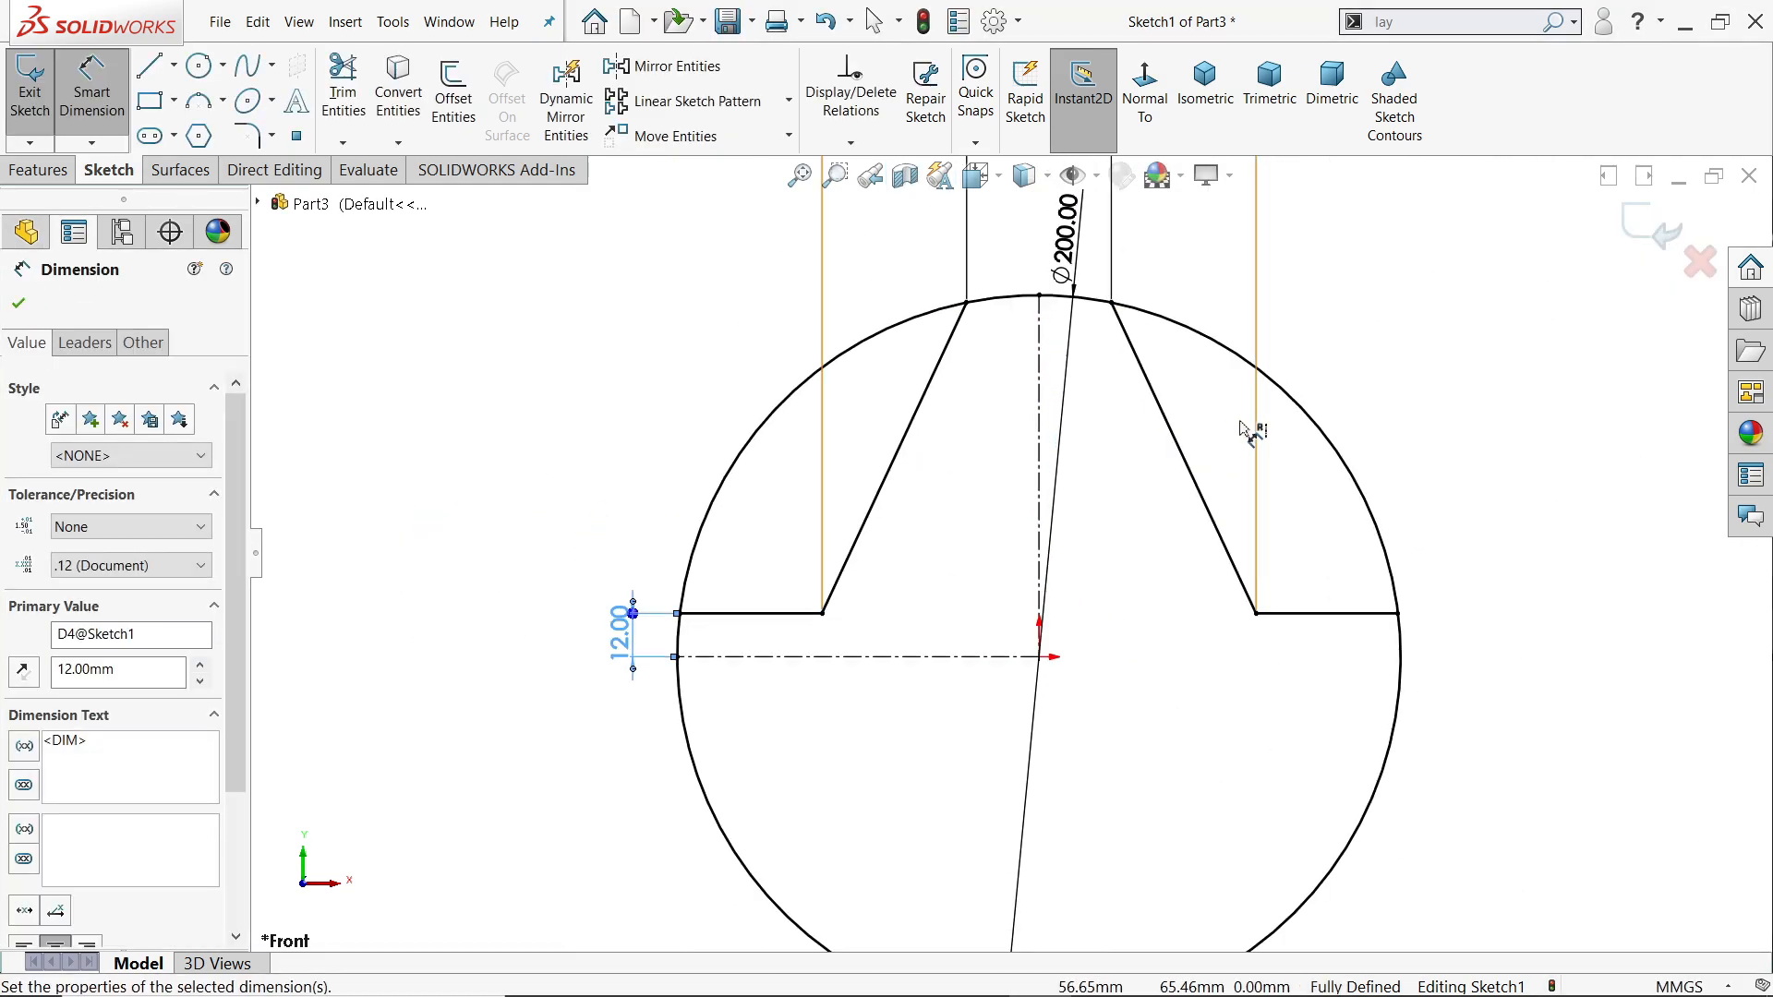
pyautogui.click(18, 304)
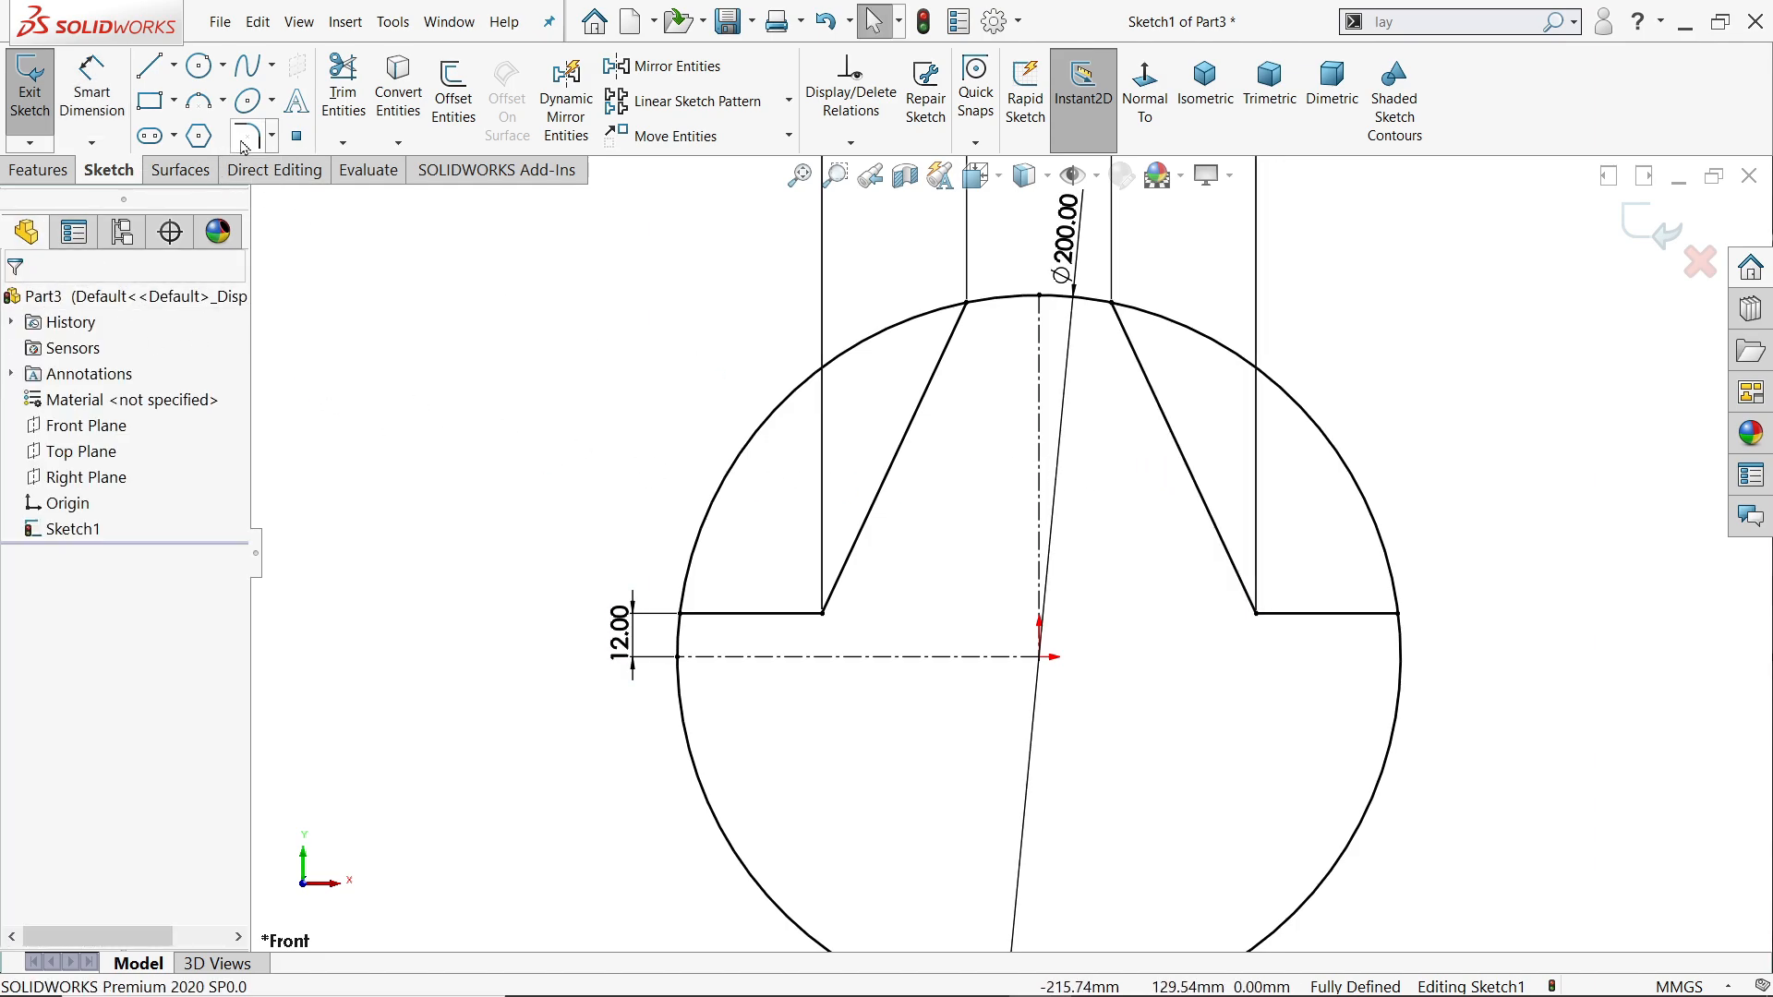
# Power-trim the two circle arcs between the slanted lines' upper ends and the outer ends of the short horizontal lines
pyautogui.click(350, 104)
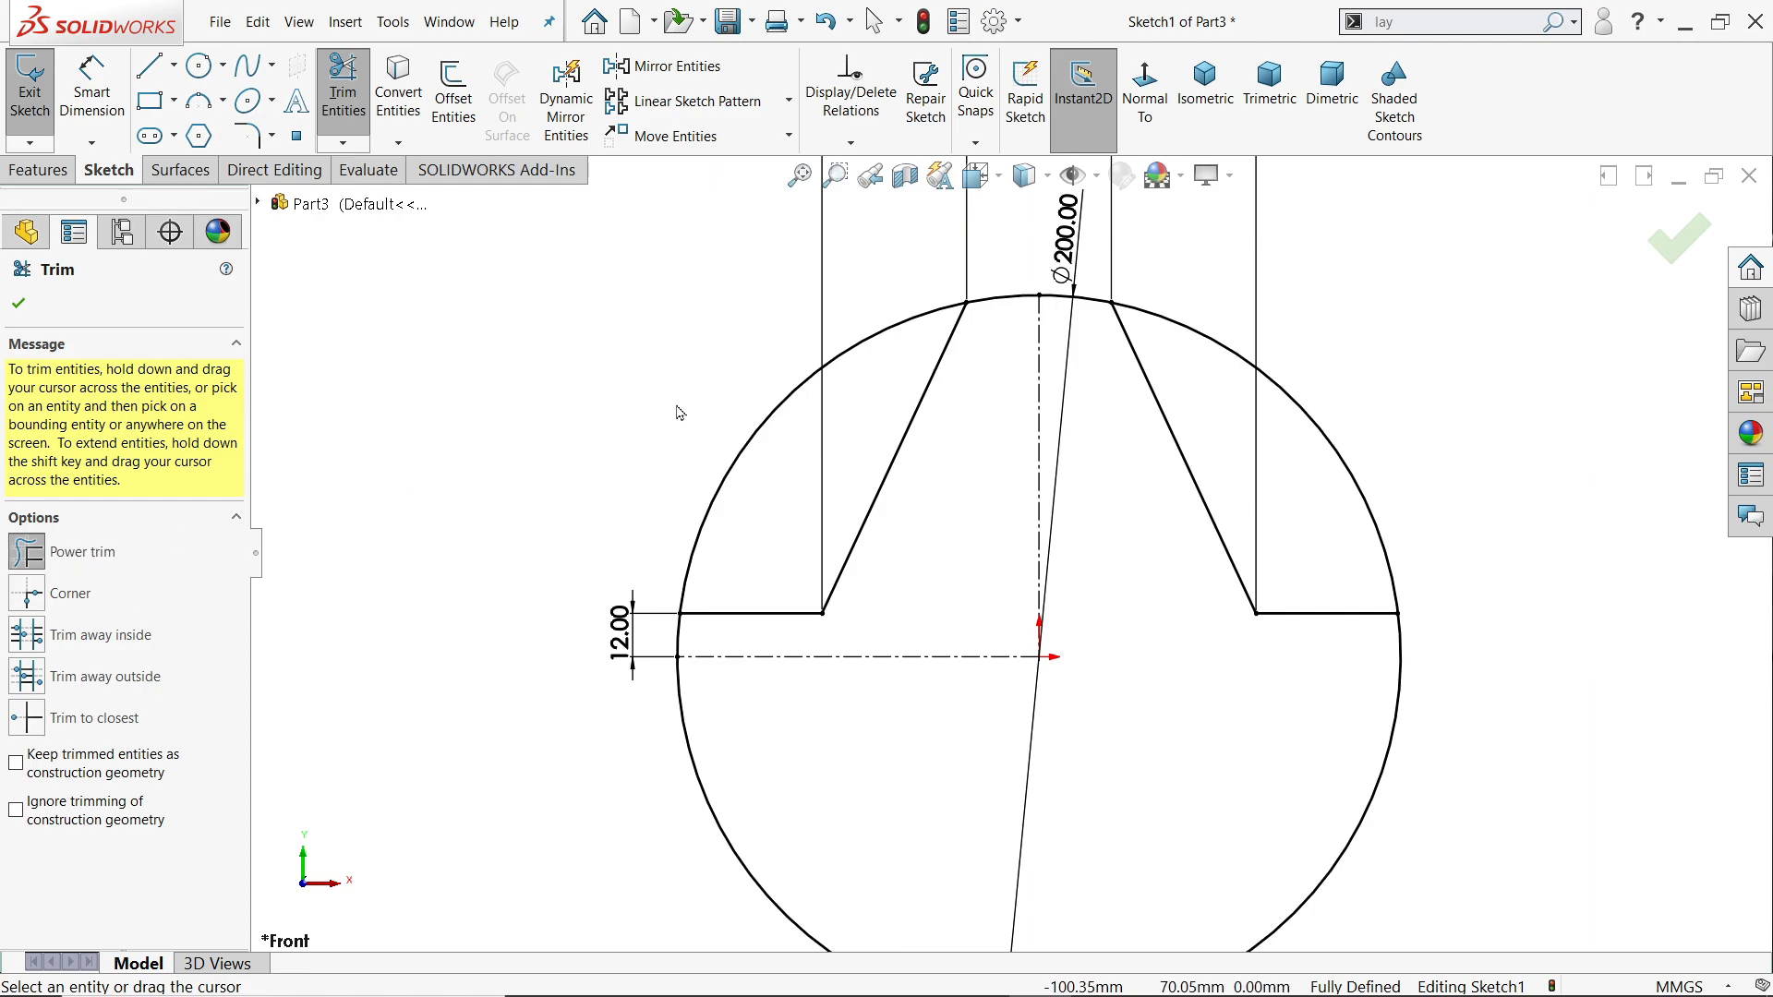
pyautogui.moveTo(677, 401); pyautogui.dragTo(763, 462)
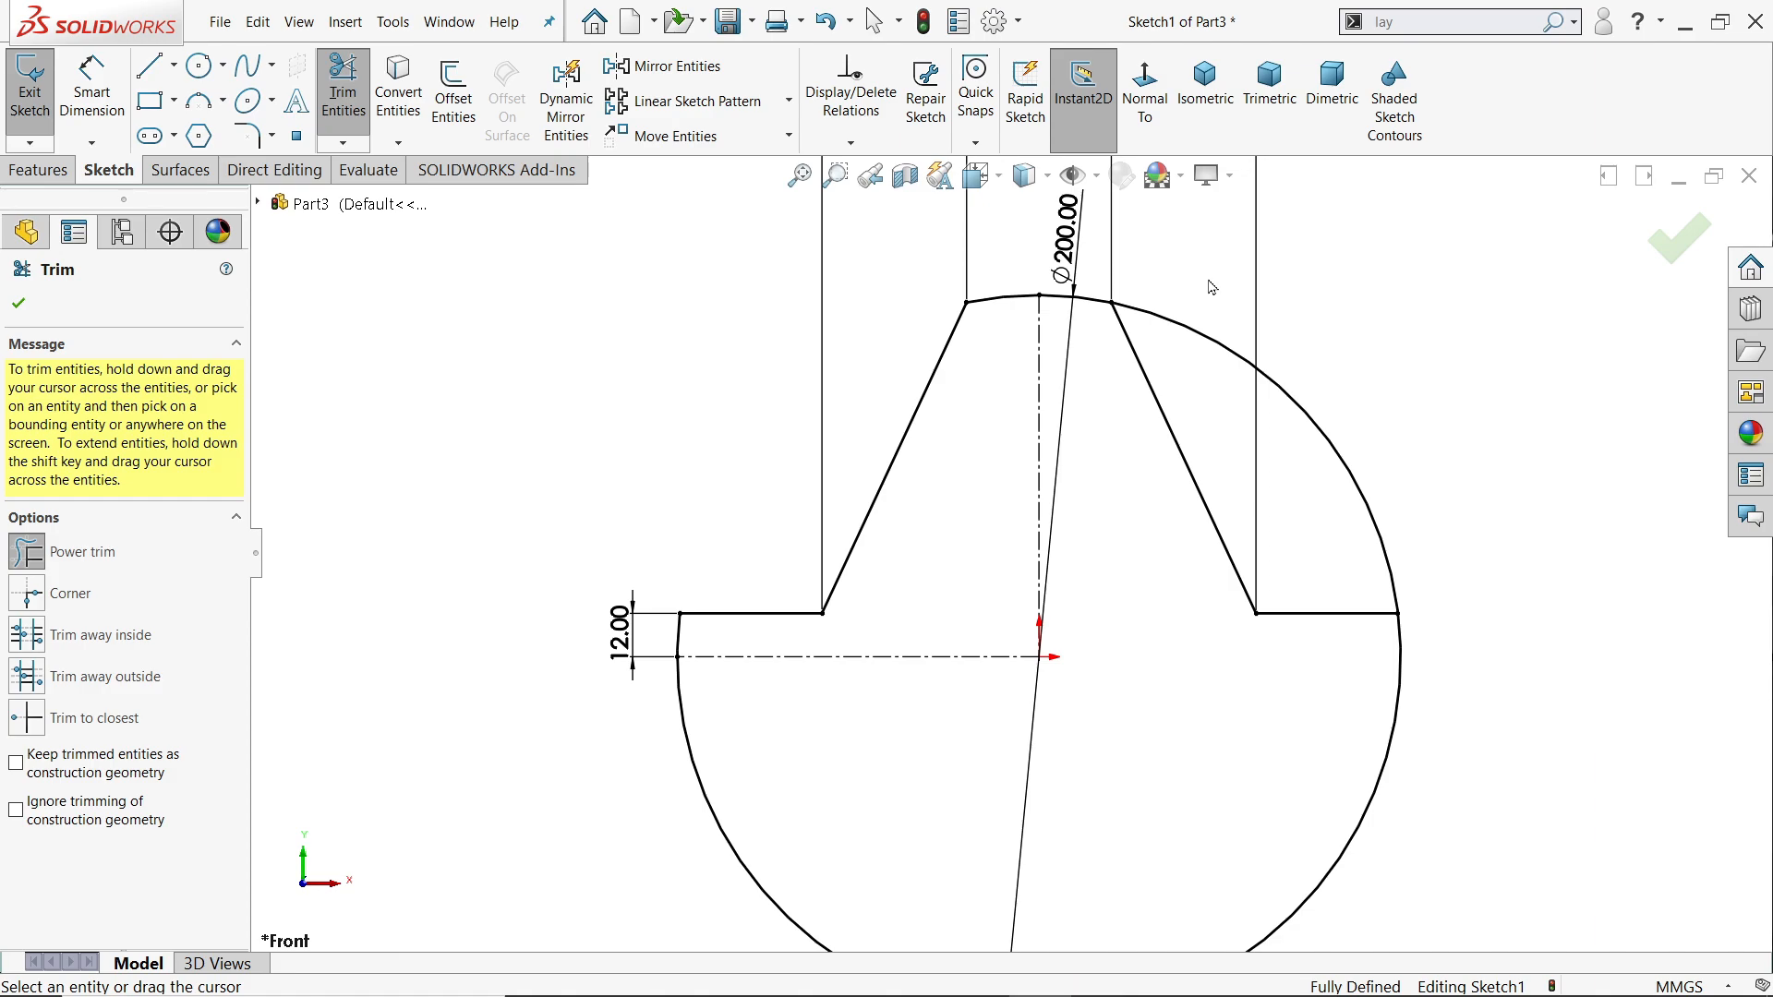
pyautogui.moveTo(1199, 313)
pyautogui.mouseDown()
pyautogui.moveTo(1188, 344)
pyautogui.moveTo(1045, 410)
pyautogui.mouseUp()
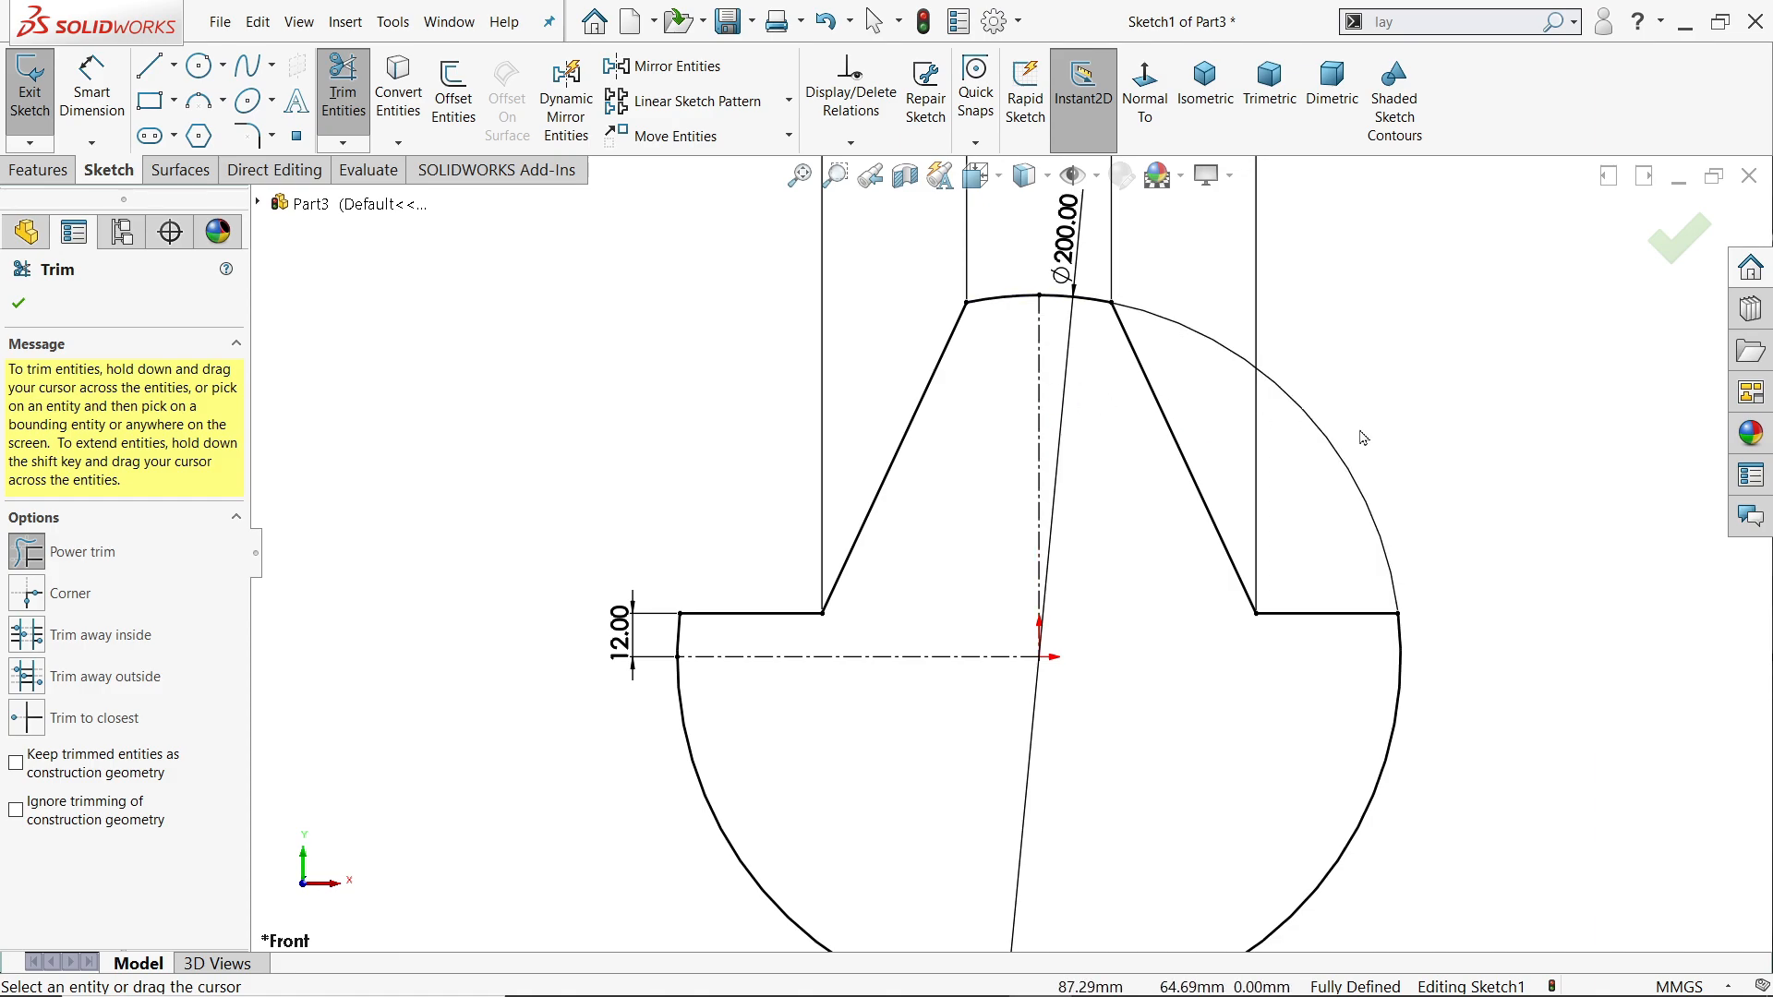
pyautogui.press('f')
pyautogui.click(18, 303)
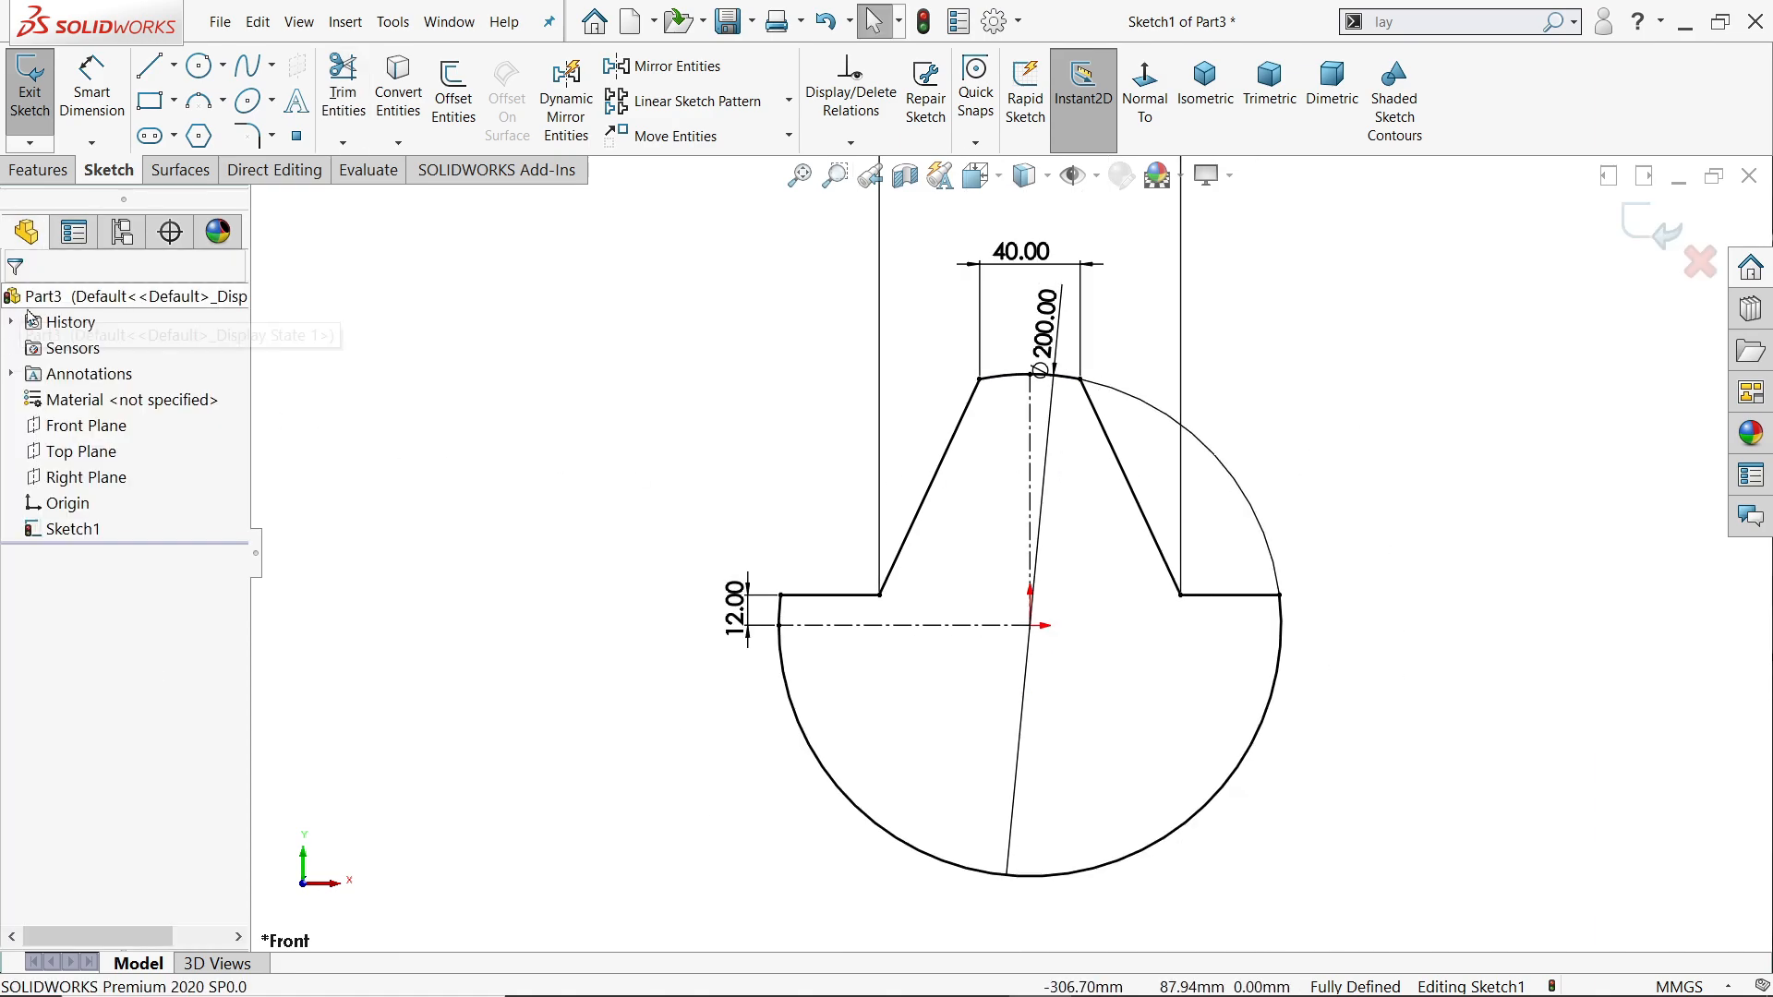
# Move the circle's diameter dimension outside the profile, to its lower right
pyautogui.scroll(1, 939, 474)
pyautogui.scroll(-2, 1061, 554)
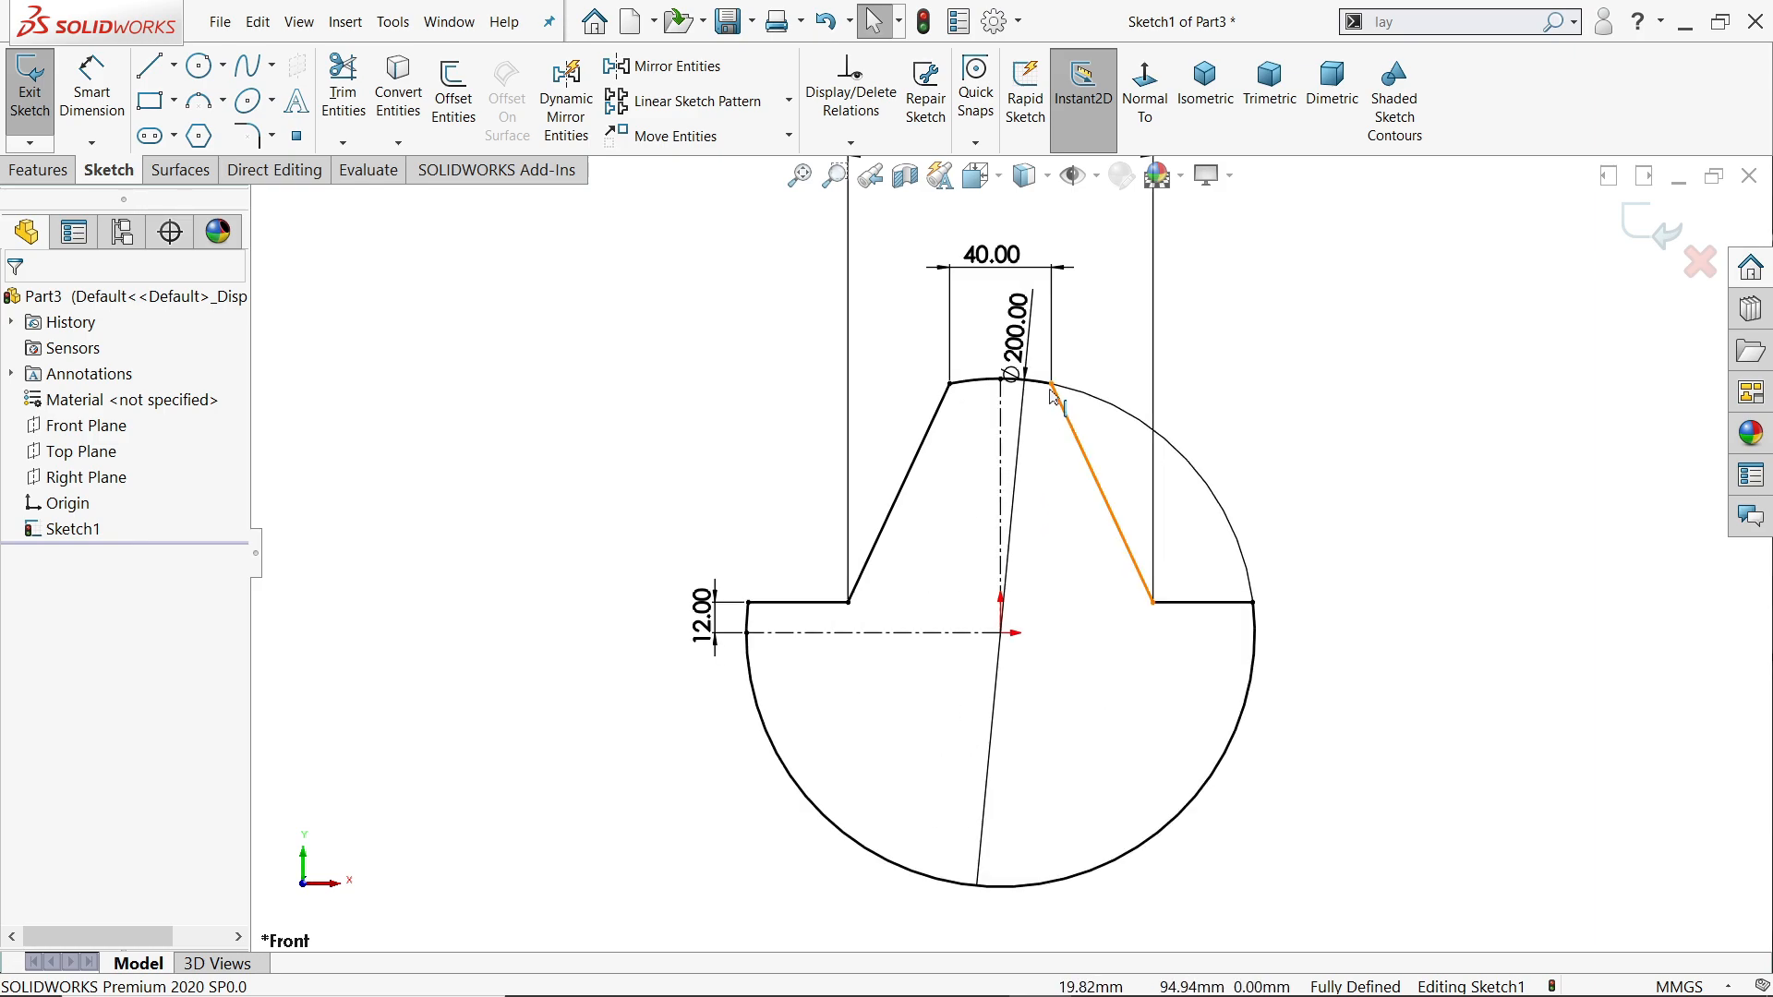
pyautogui.moveTo(1029, 362)
pyautogui.mouseDown()
pyautogui.moveTo(1416, 646)
pyautogui.moveTo(1318, 822)
pyautogui.mouseUp()
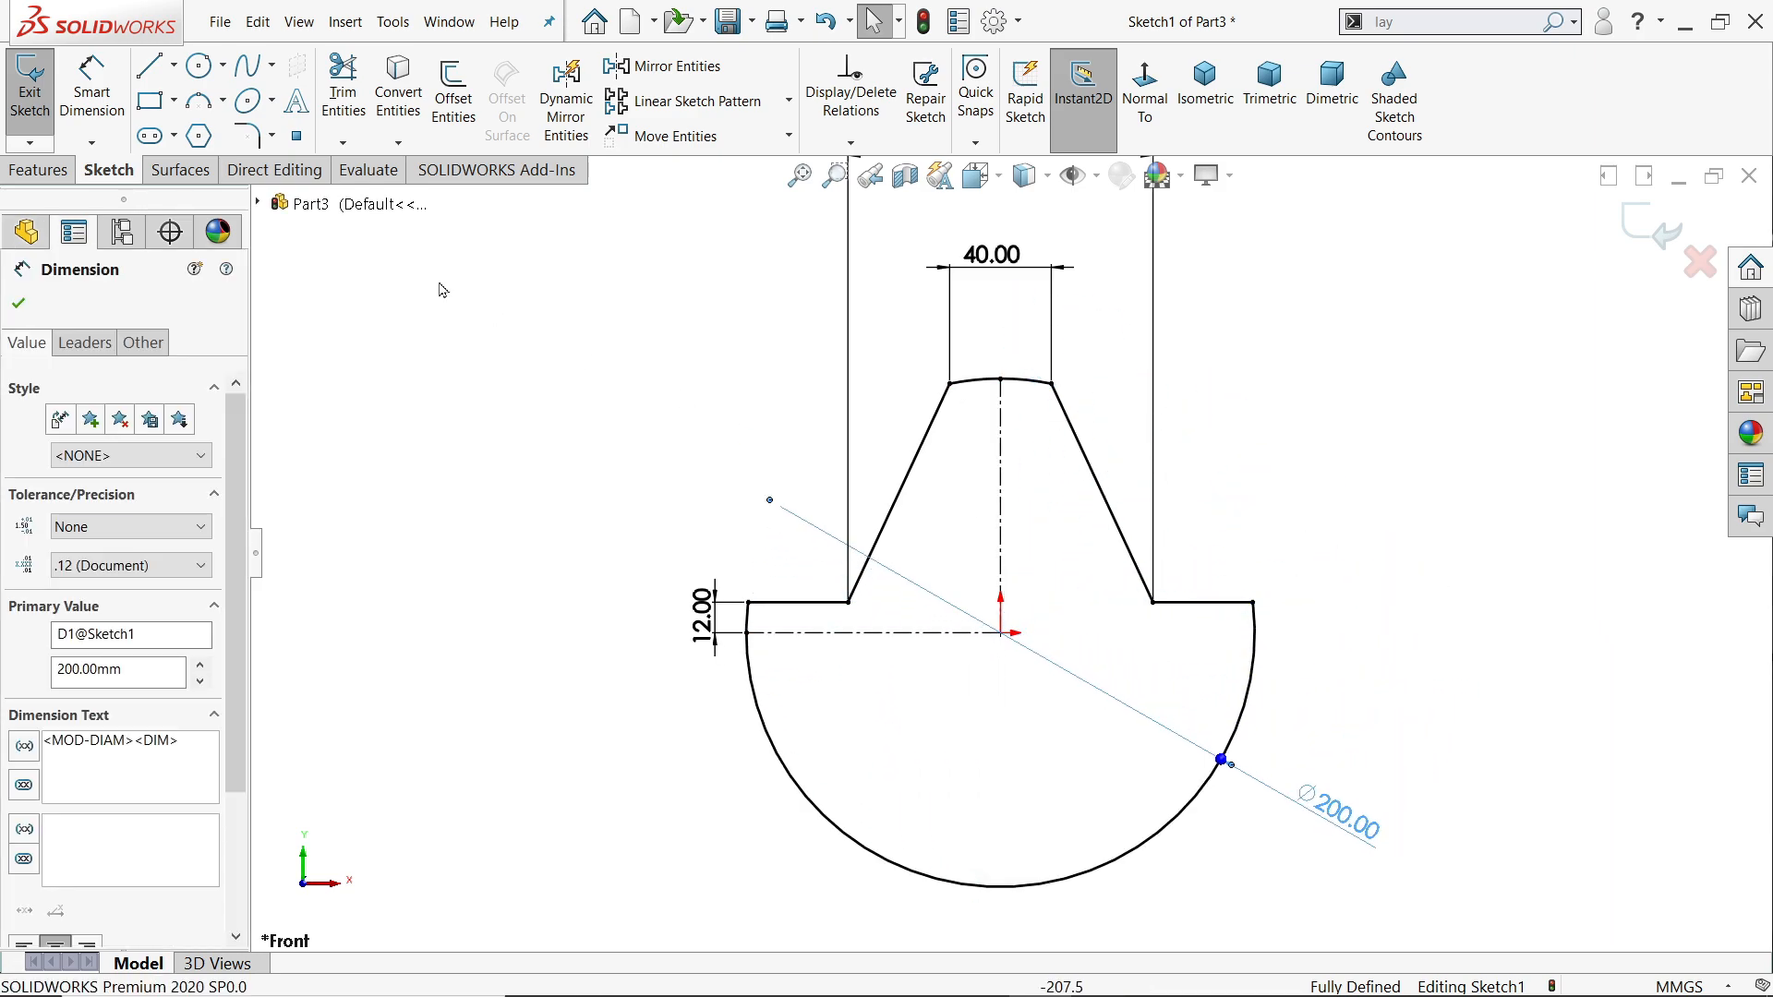
# Add 10 mm sketch fillets to the profile's two top corners and the two outer corners of the short horizontal lines
pyautogui.click(255, 143)
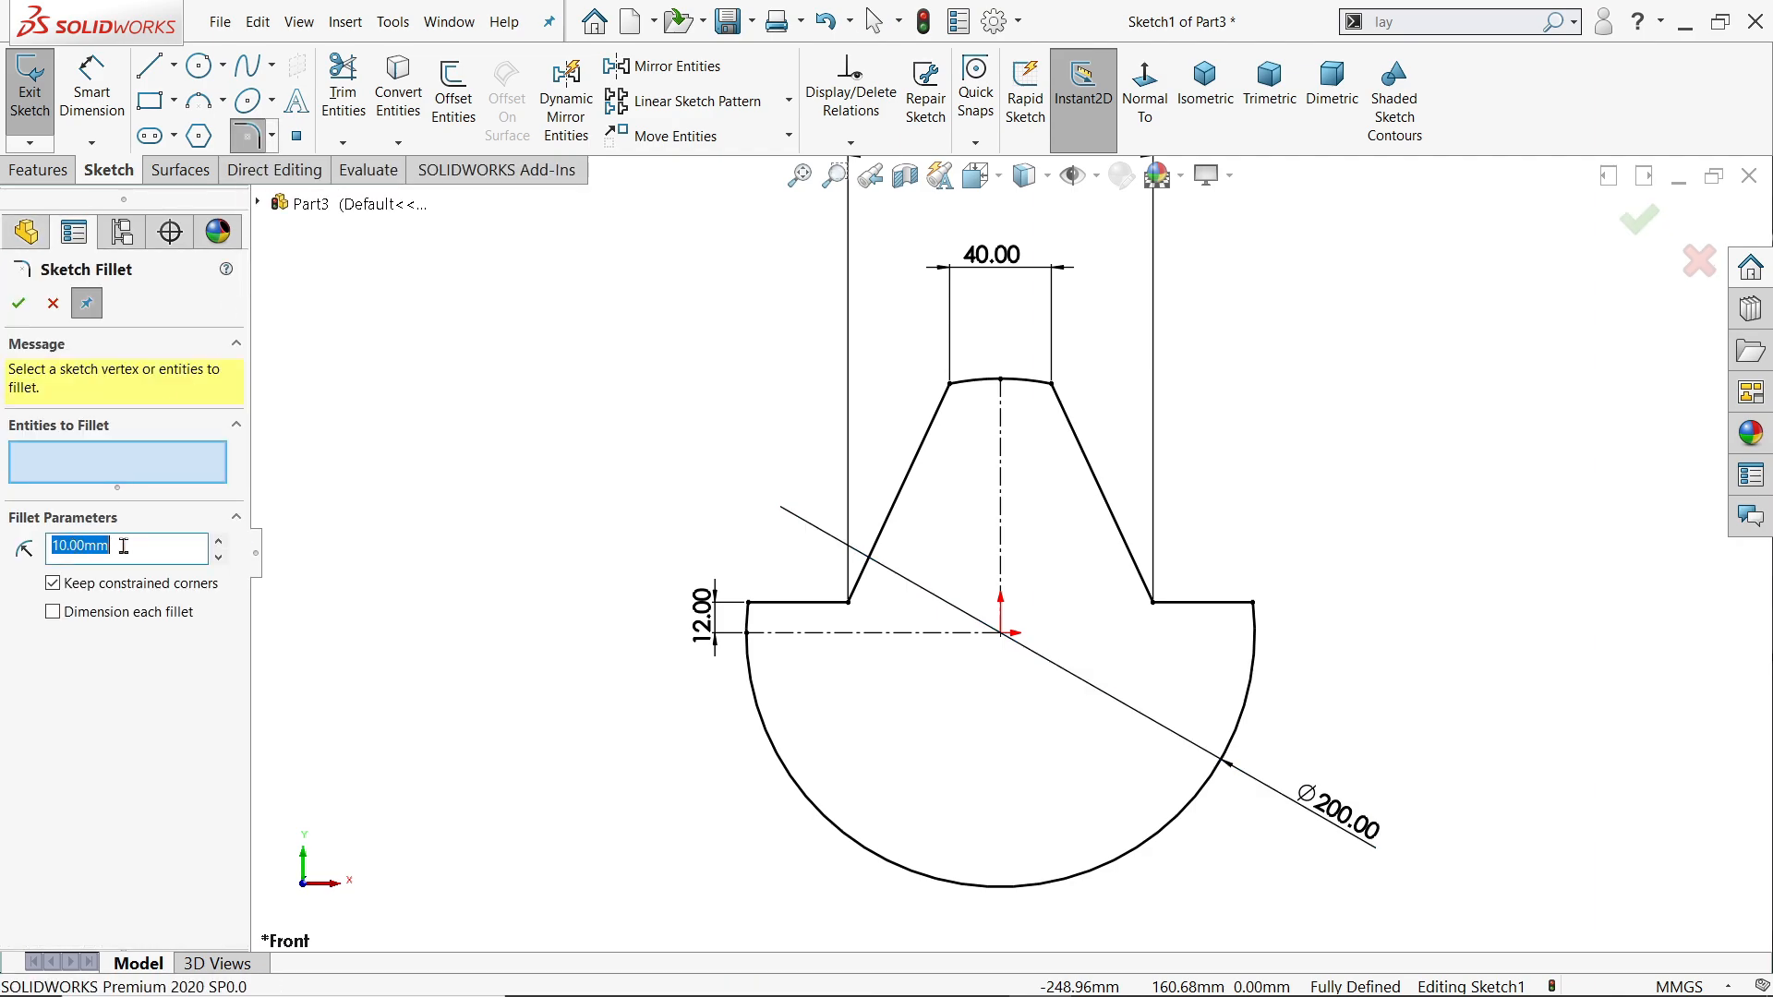
pyautogui.scroll(-3, 1099, 605)
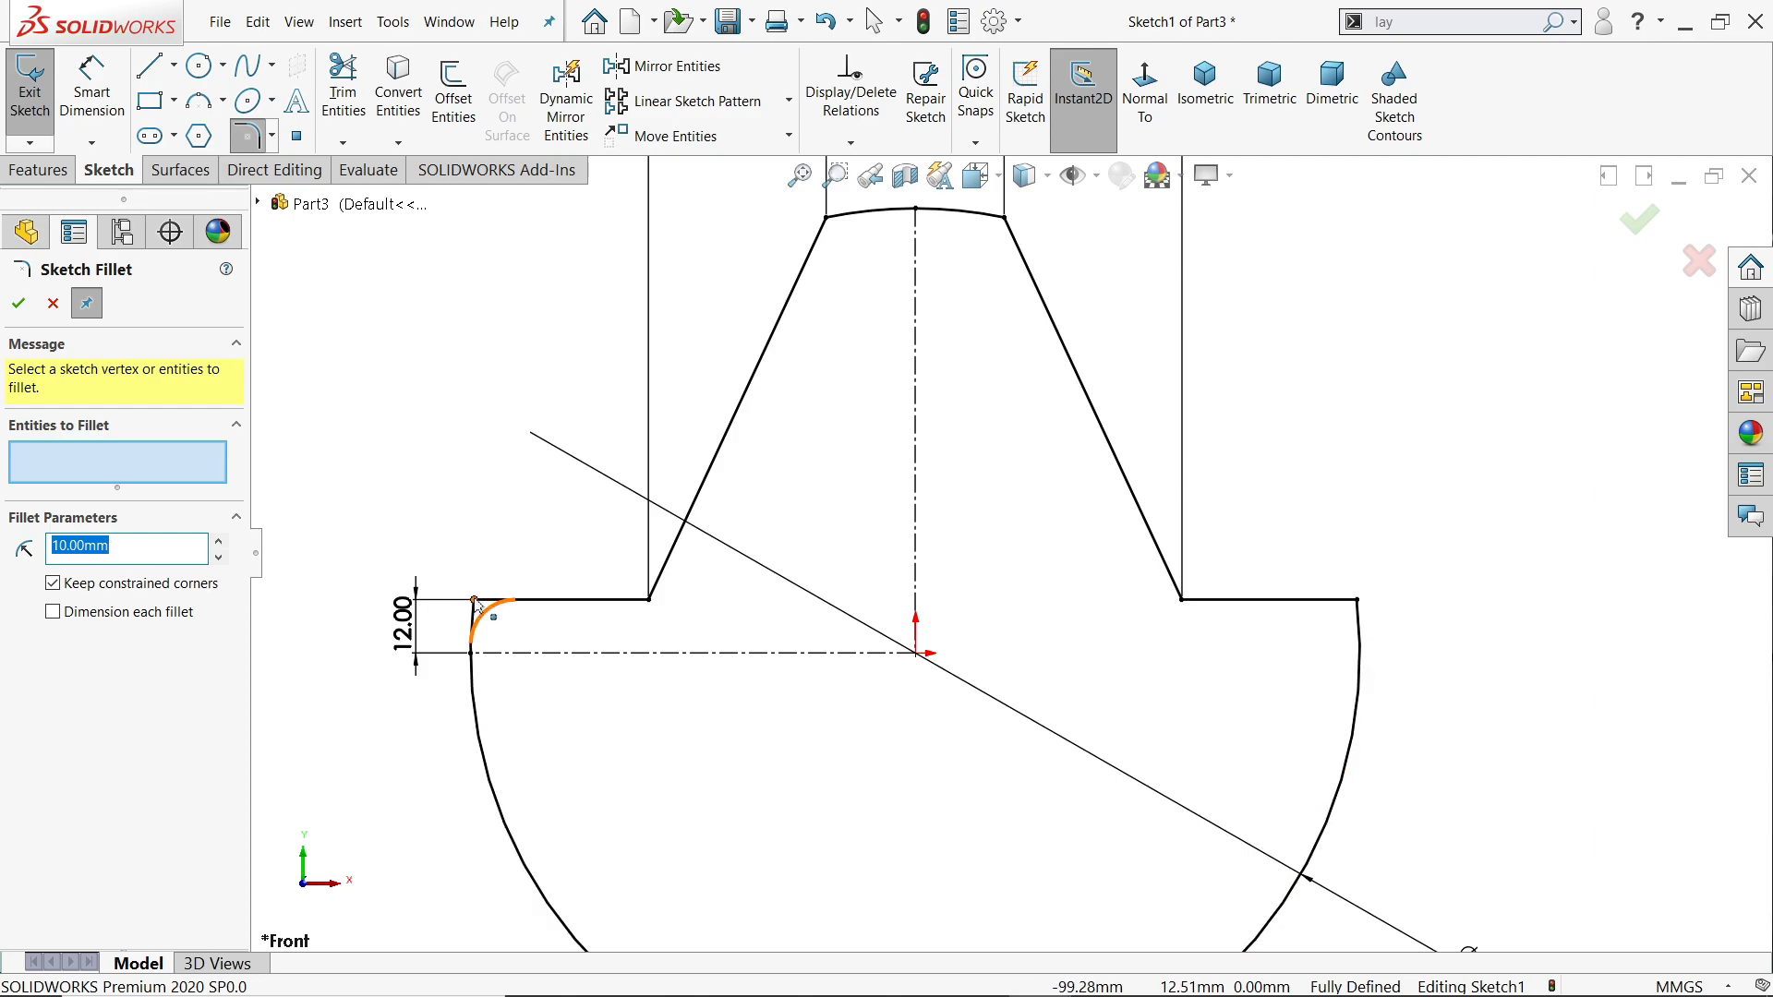
pyautogui.click(477, 603)
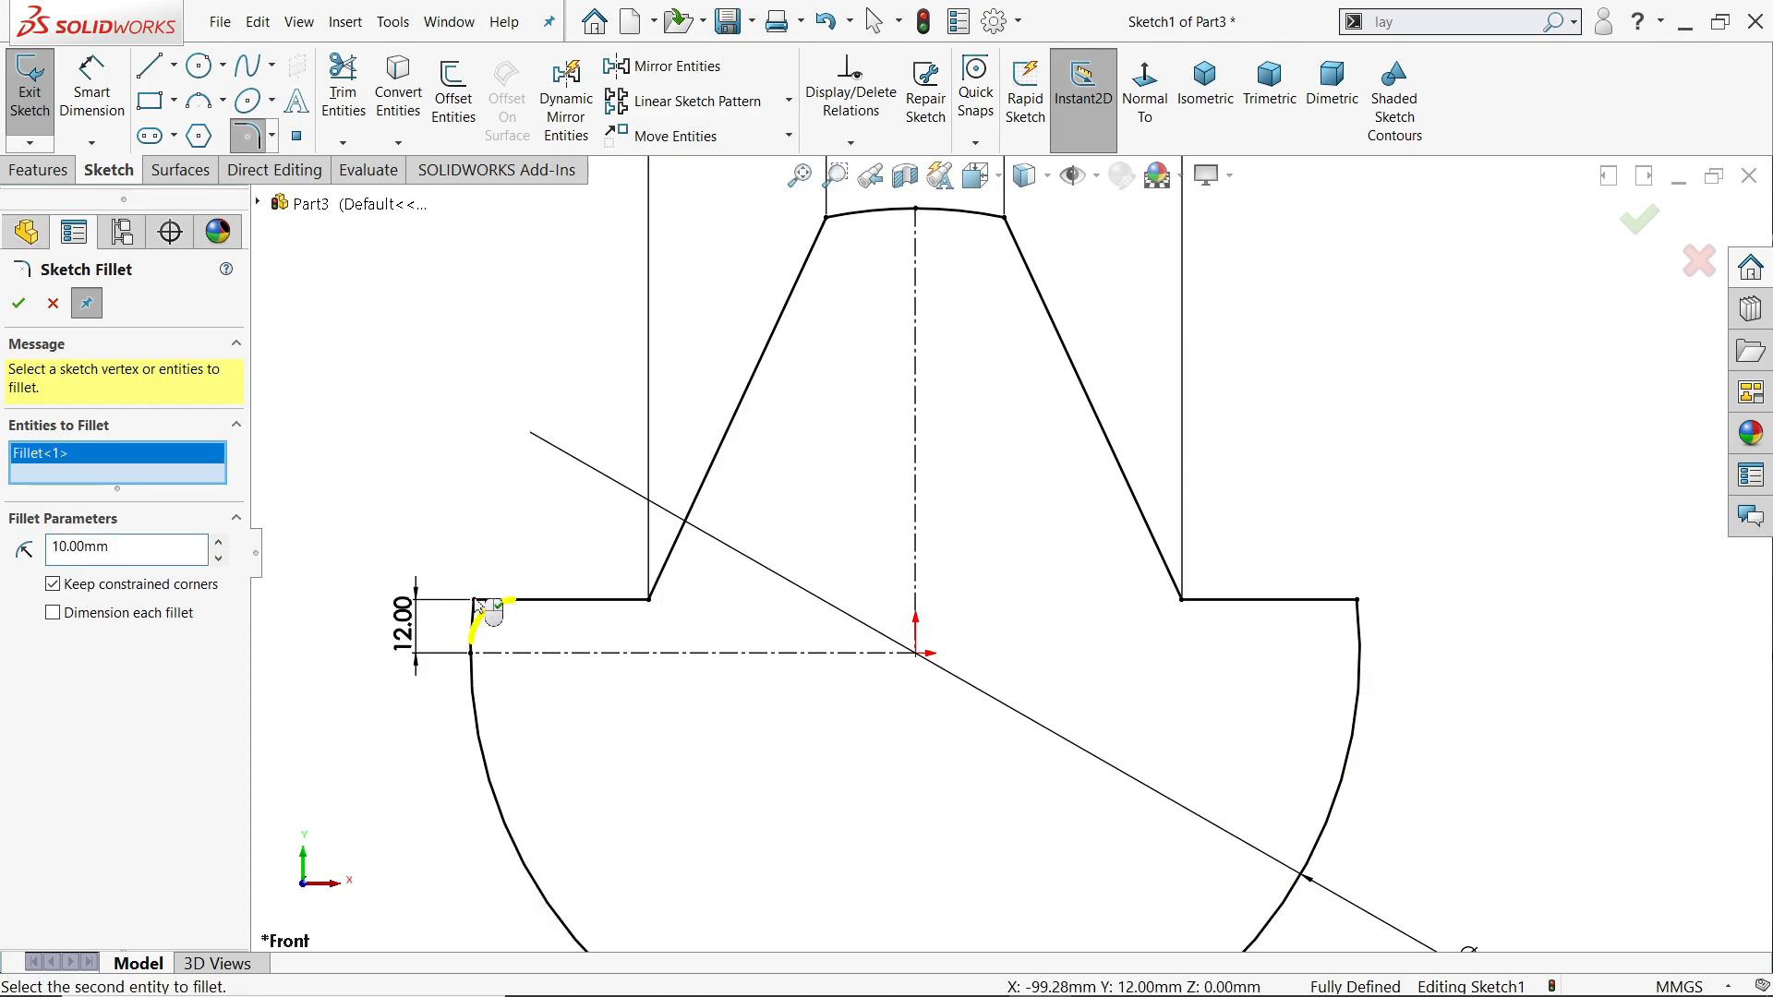
pyautogui.click(826, 218)
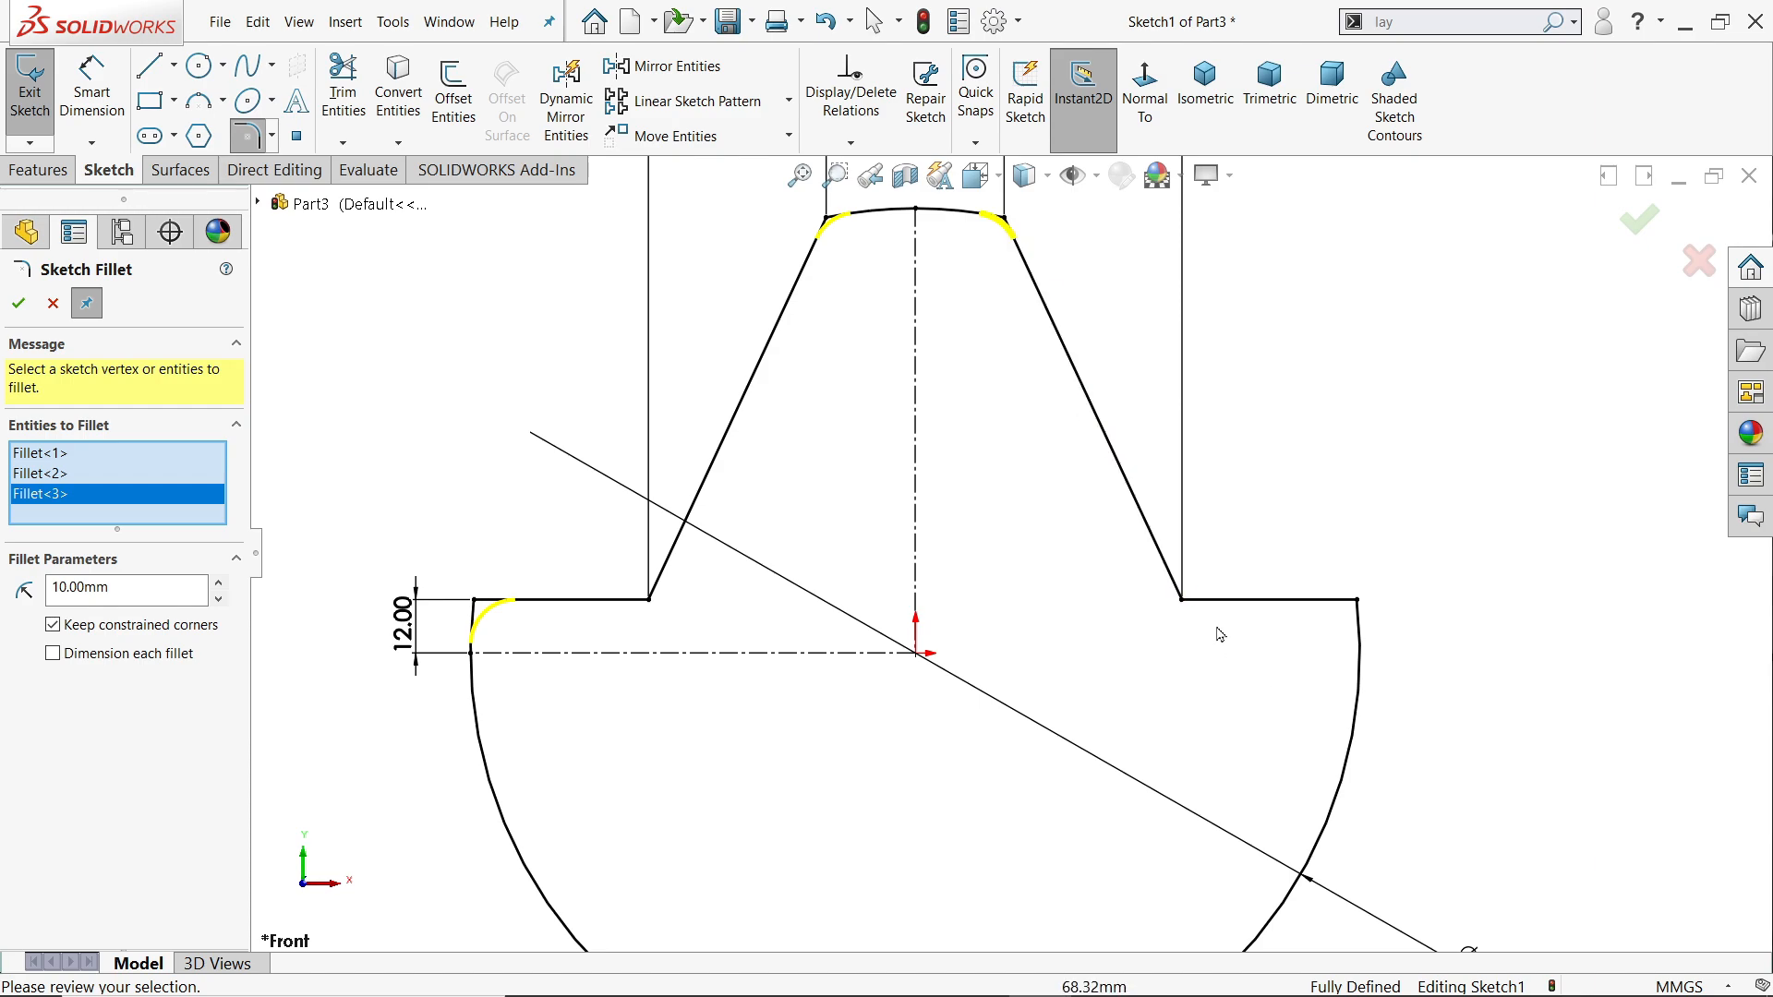
pyautogui.click(1360, 602)
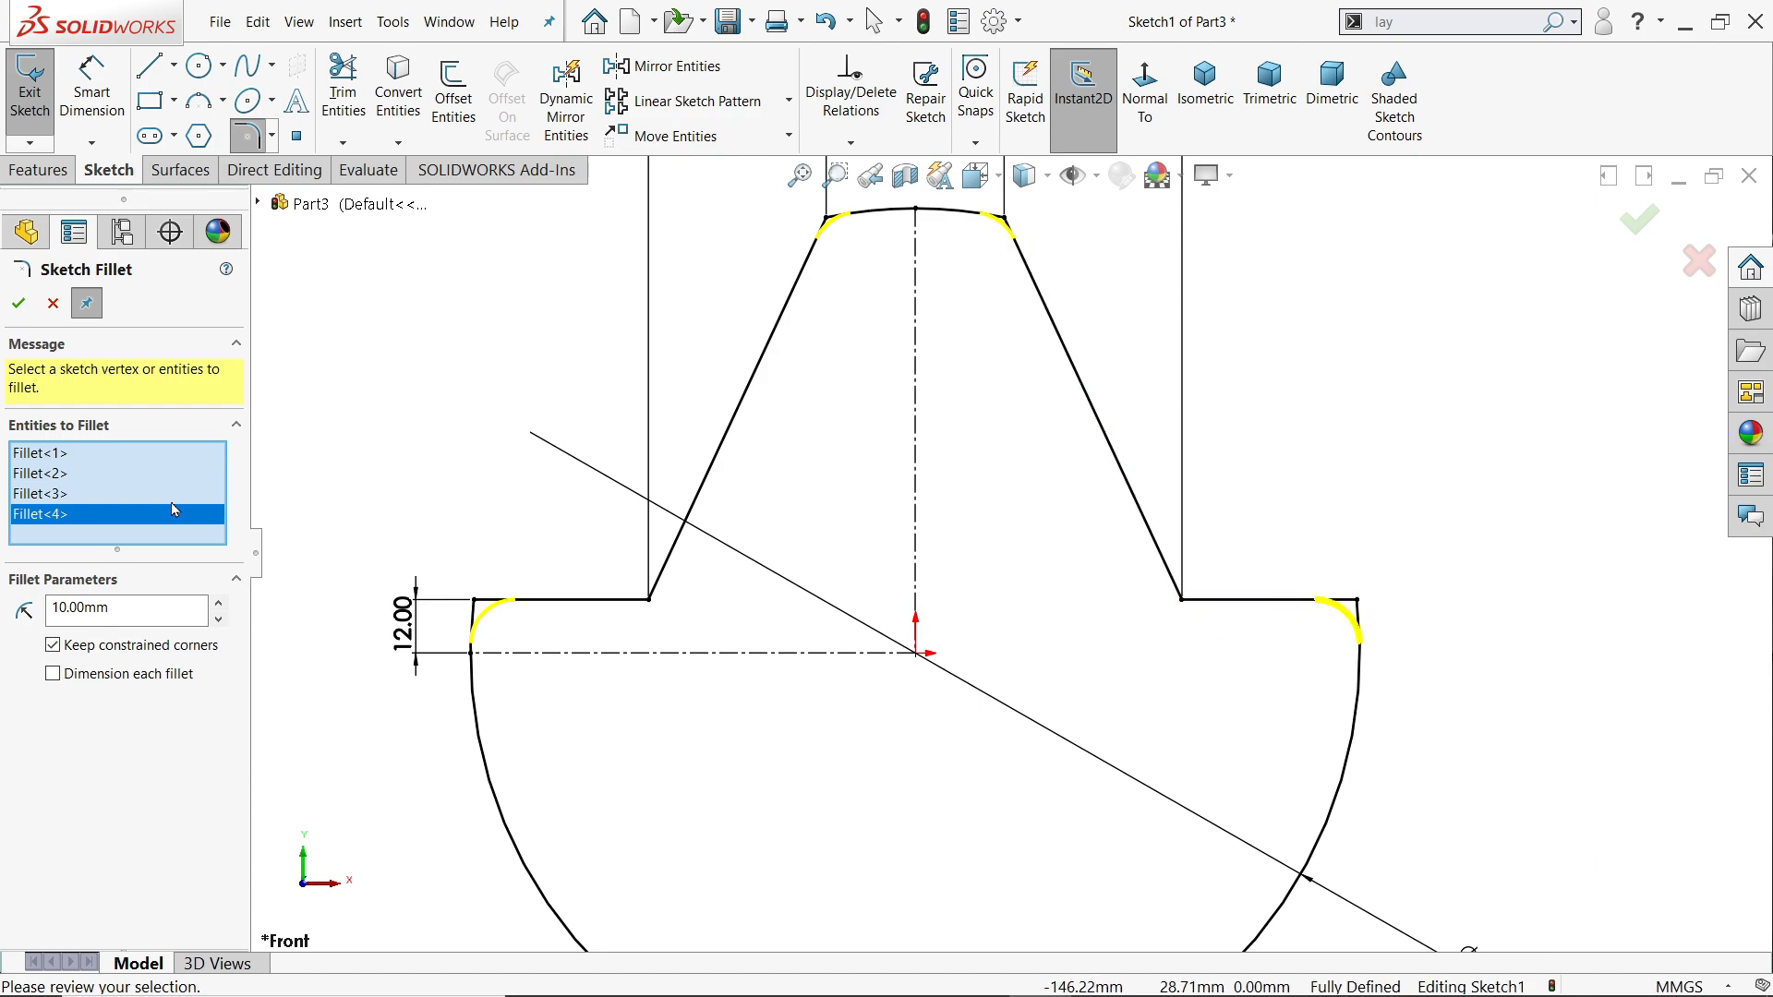
pyautogui.click(19, 303)
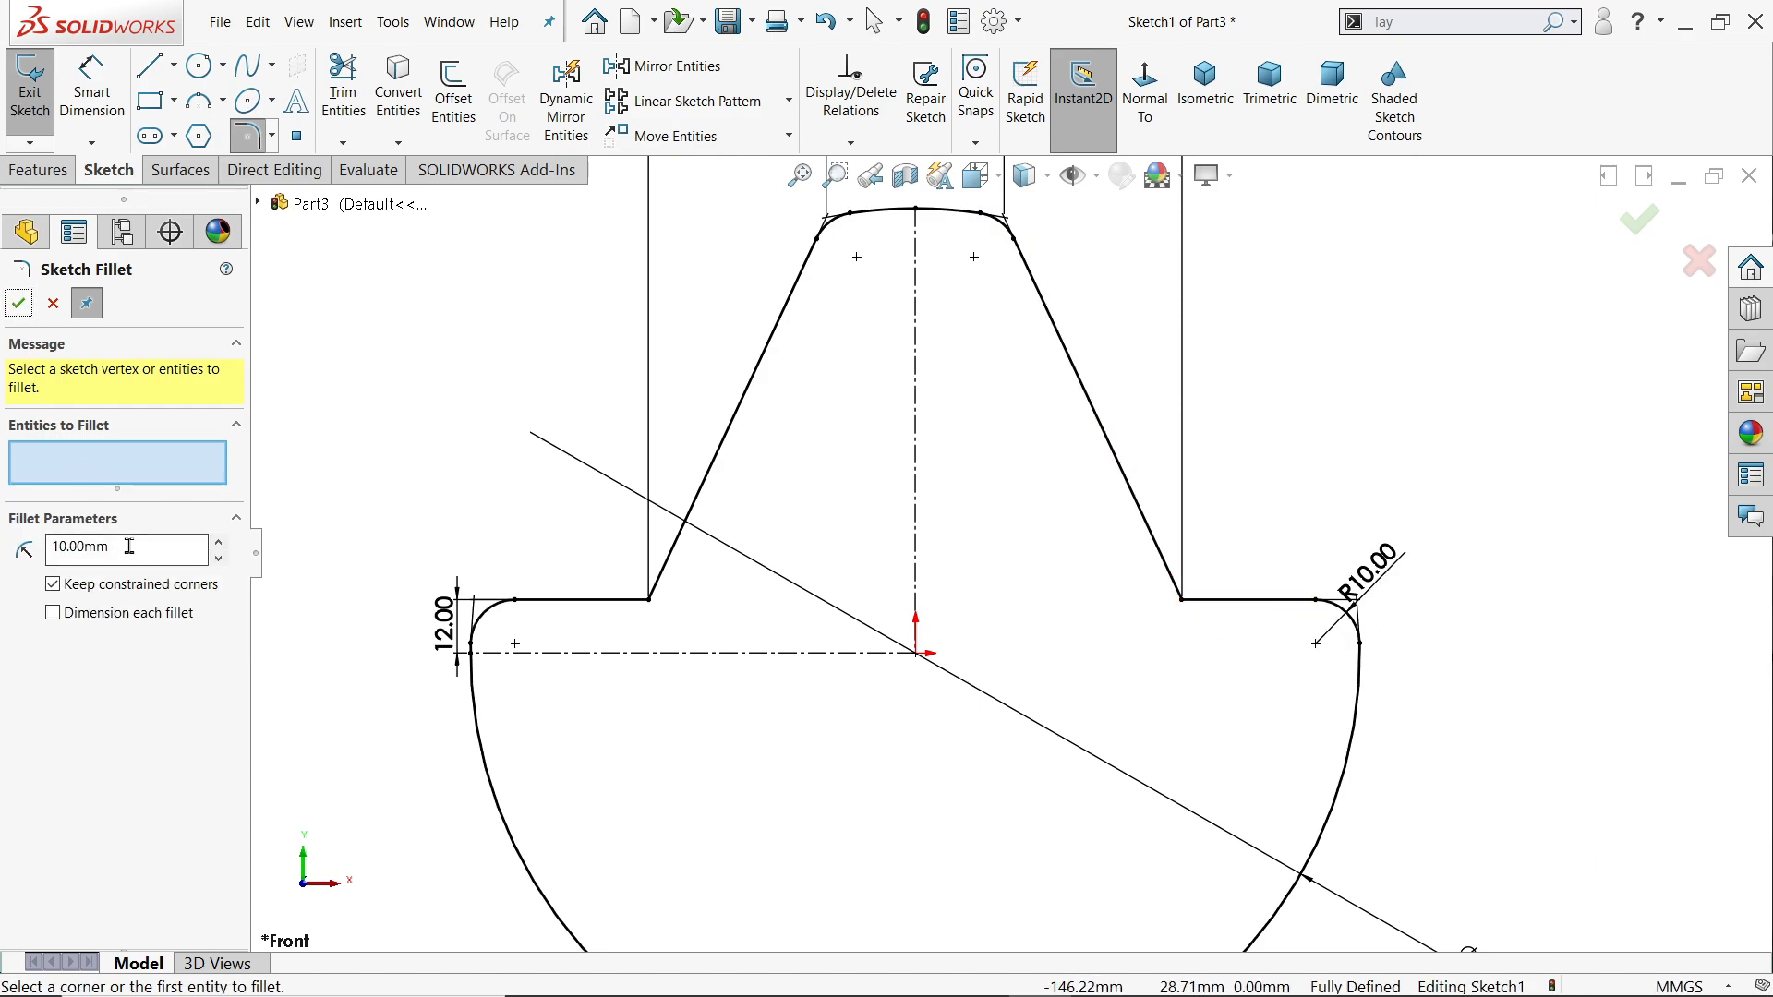
# Add 30 mm sketch fillets to the two inner corners where the slanted lines meet the short horizontal lines
pyautogui.write('30')
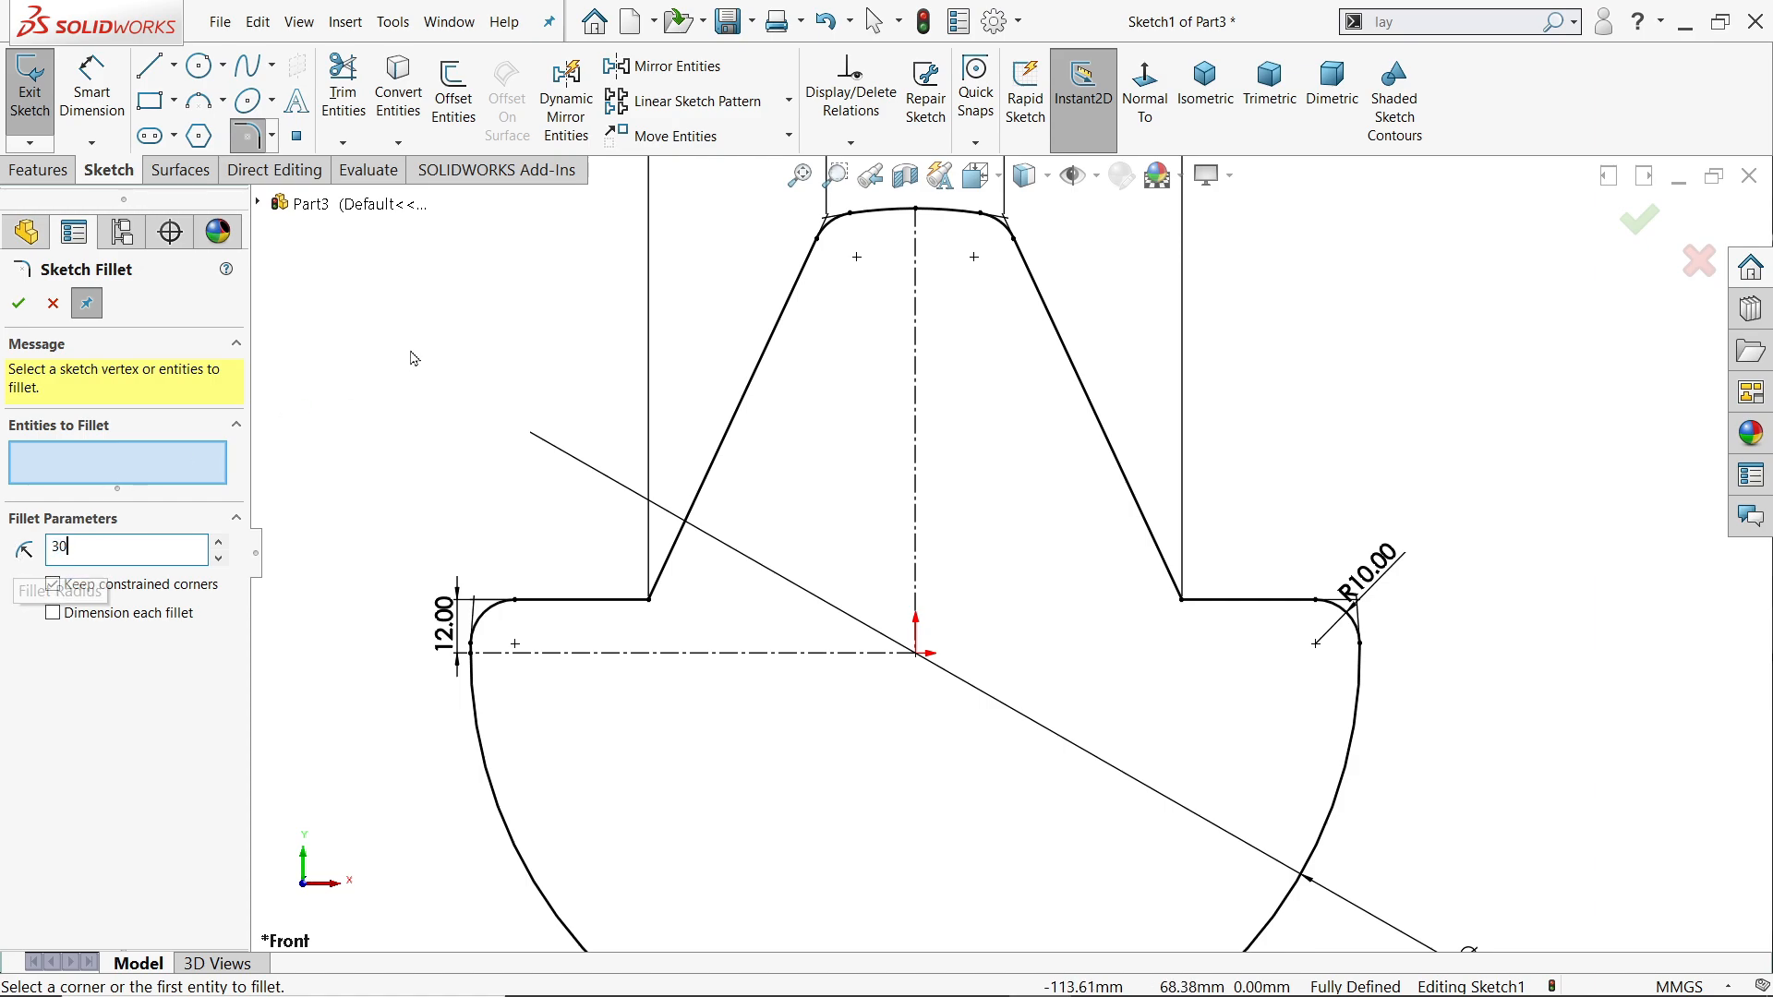
pyautogui.click(660, 619)
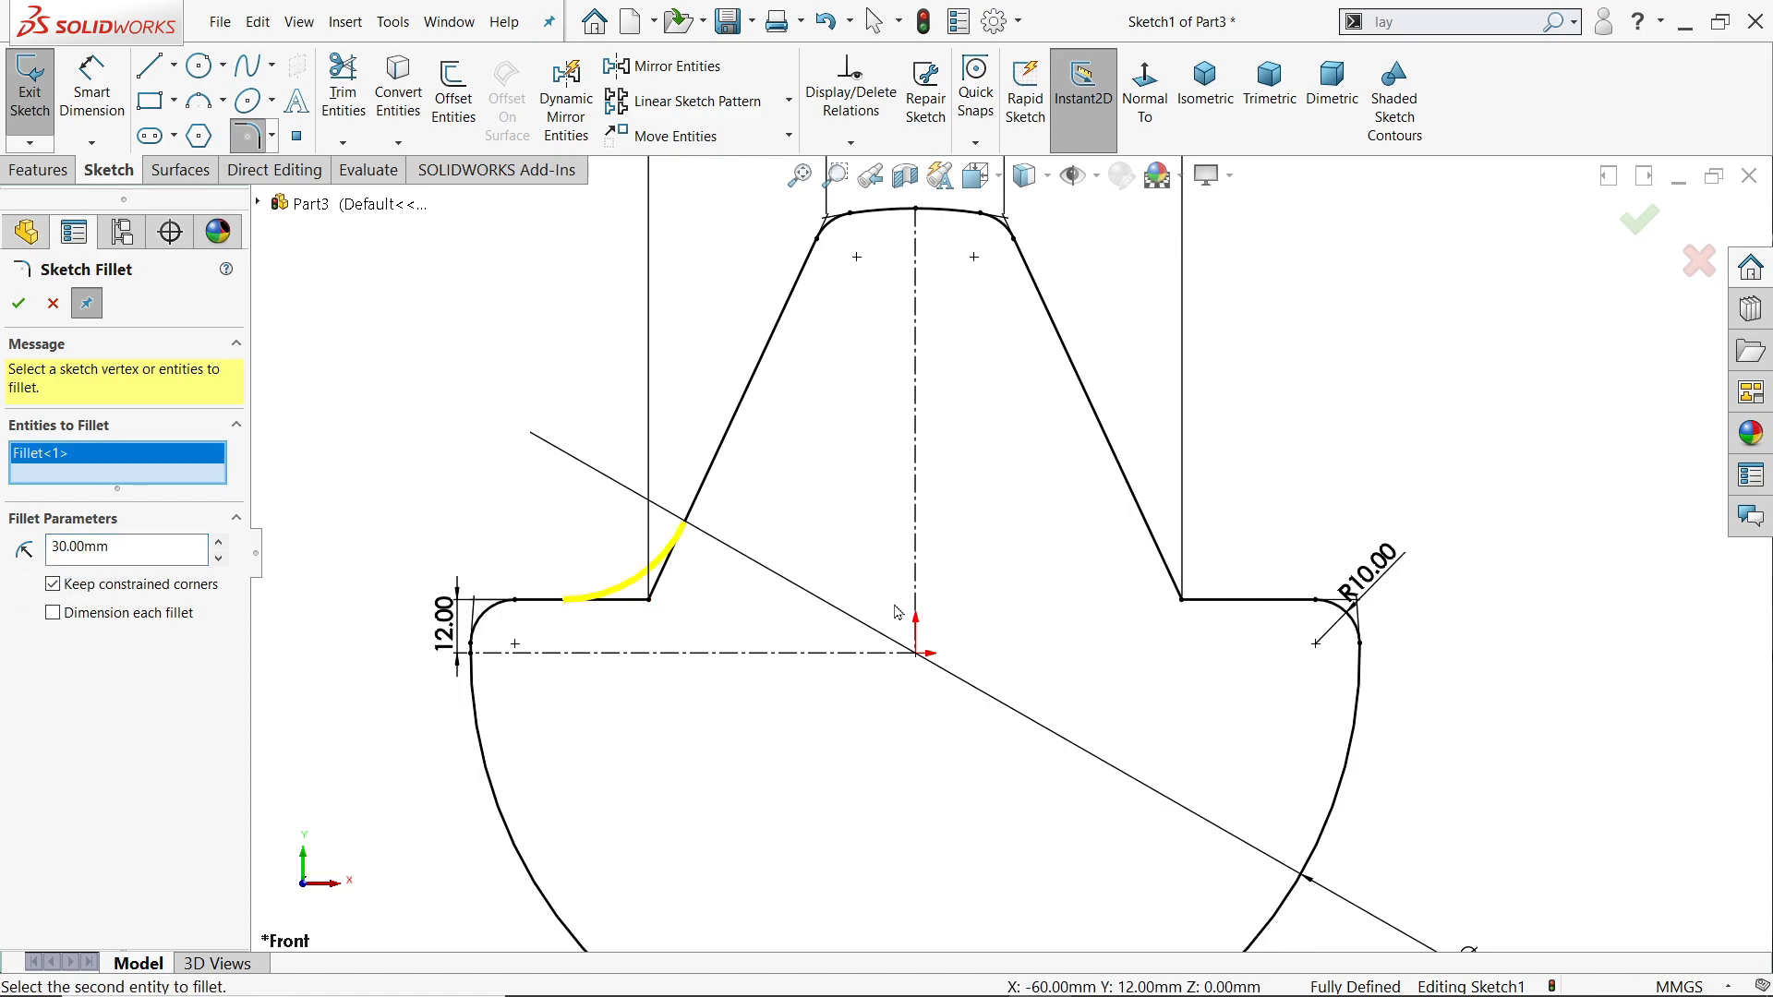
pyautogui.click(1168, 612)
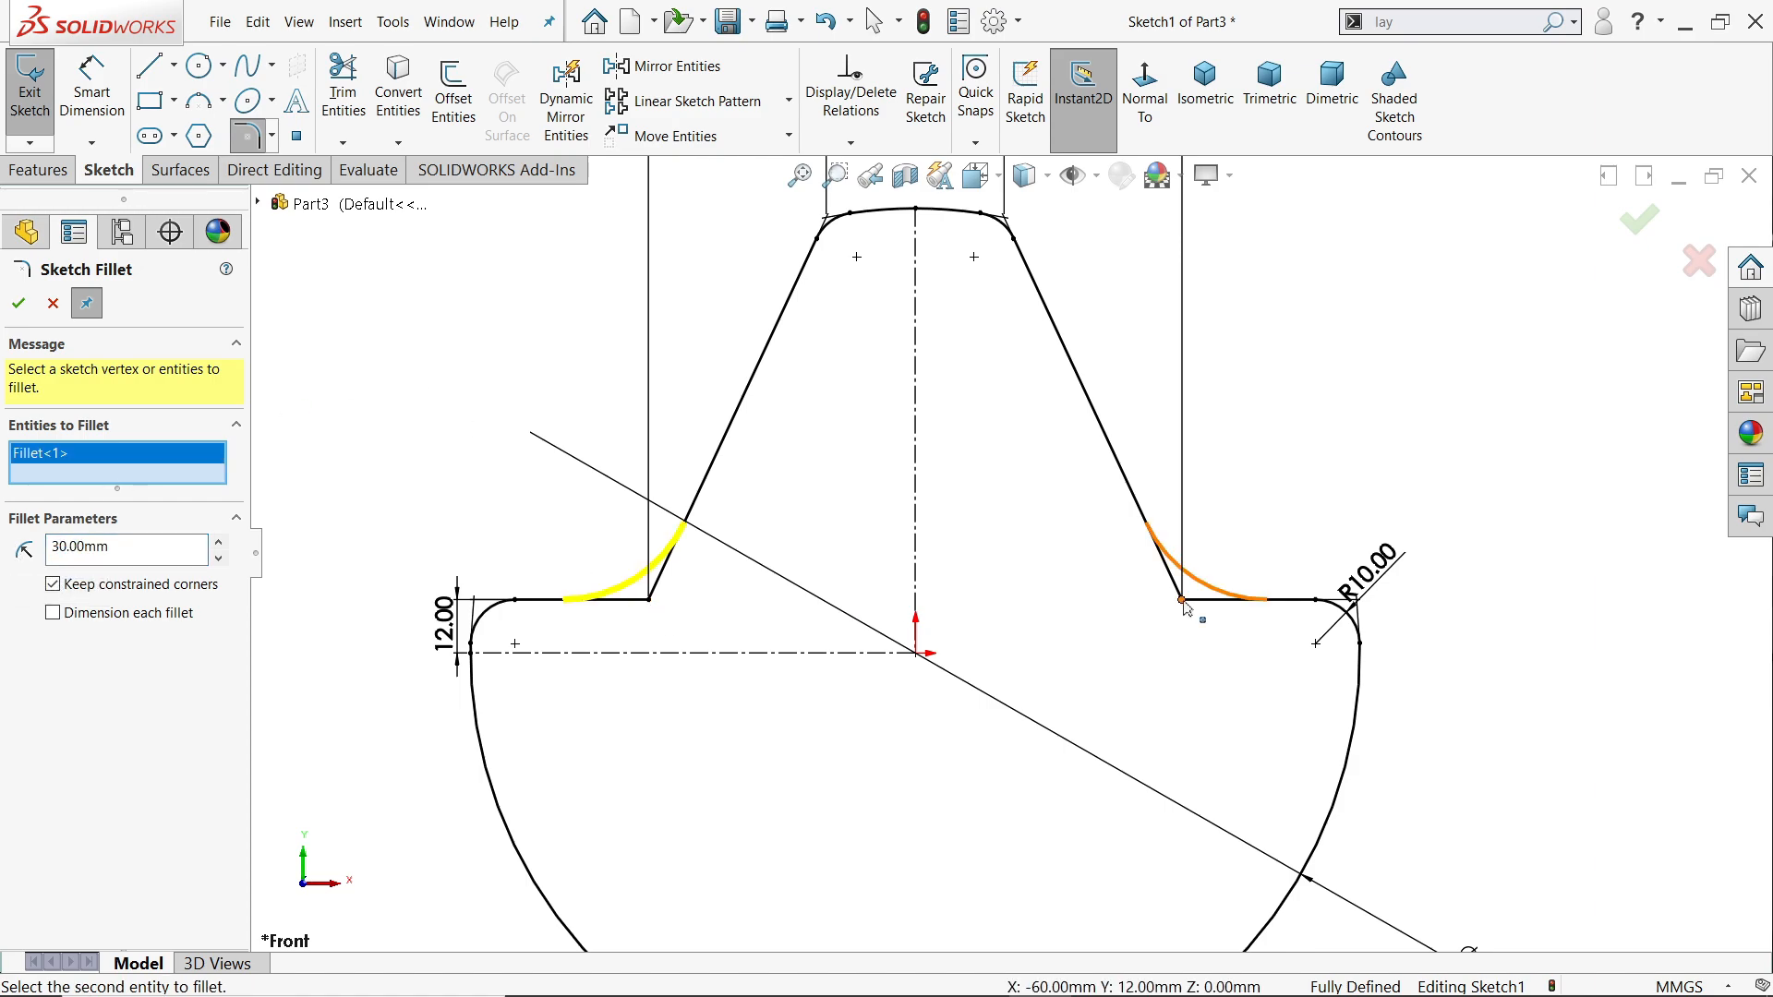
pyautogui.click(32, 312)
pyautogui.click(33, 312)
pyautogui.scroll(3, 990, 596)
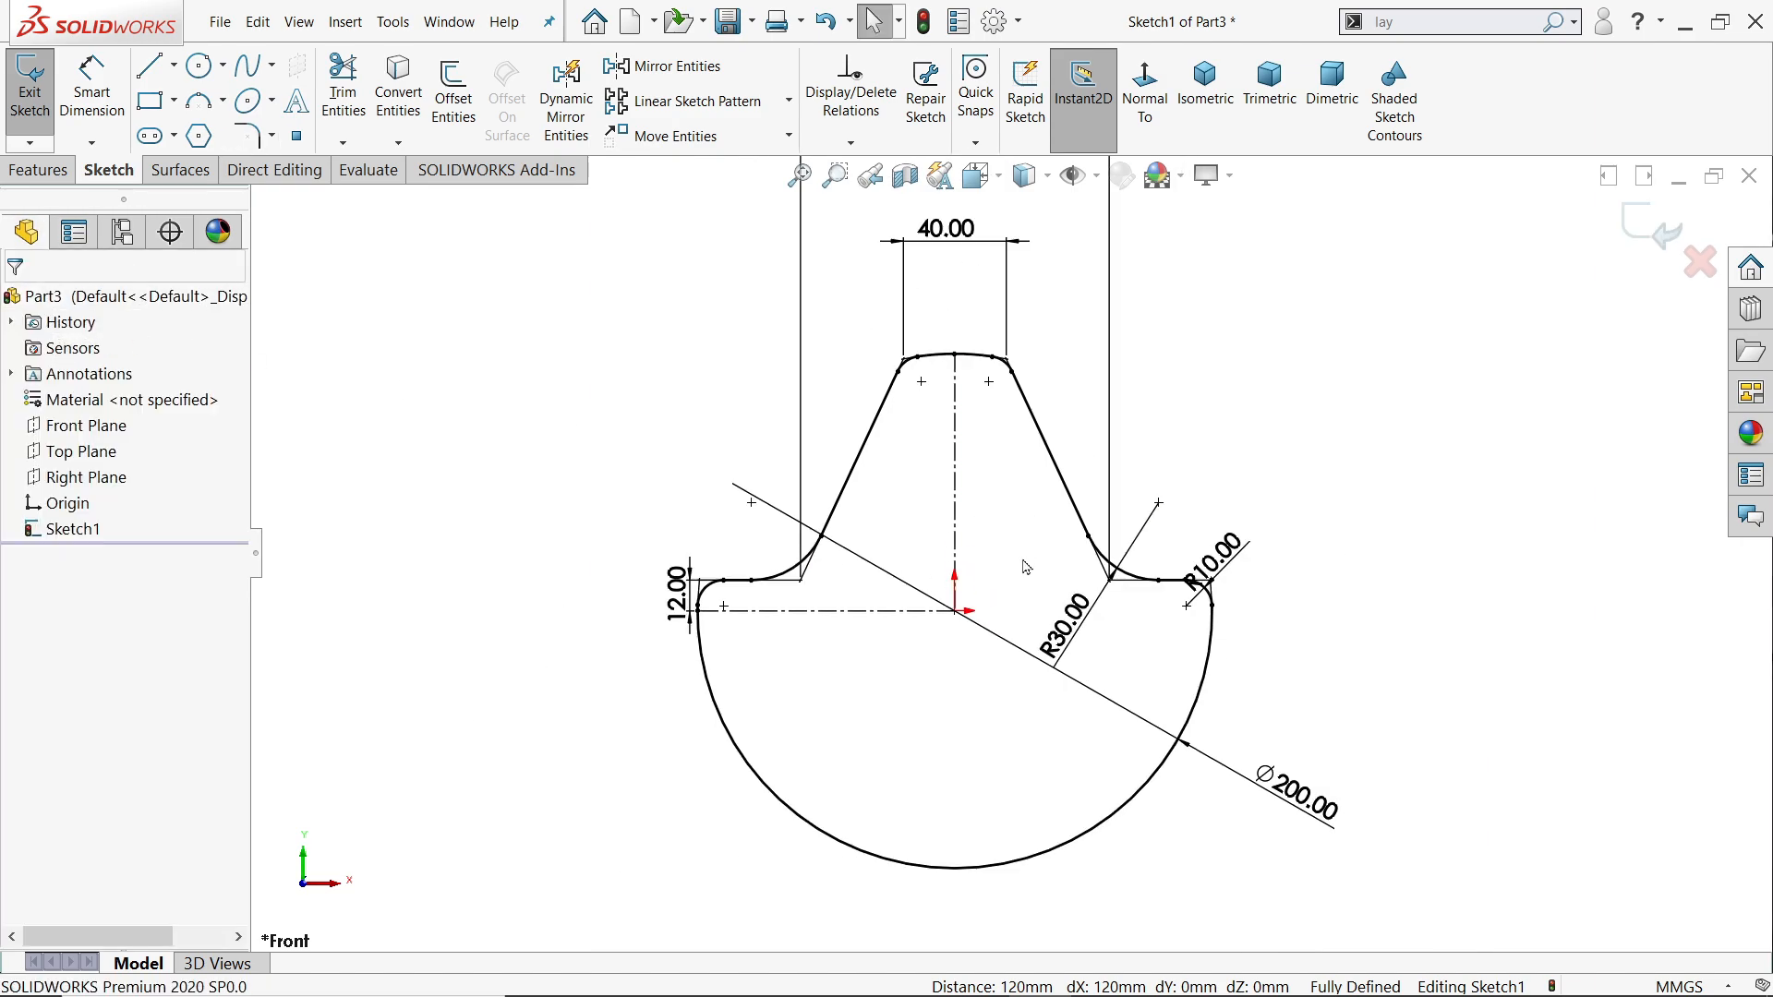
# Exit the sketch and extrude the web profile as a blind boss 30 mm deep
pyautogui.click(1662, 233)
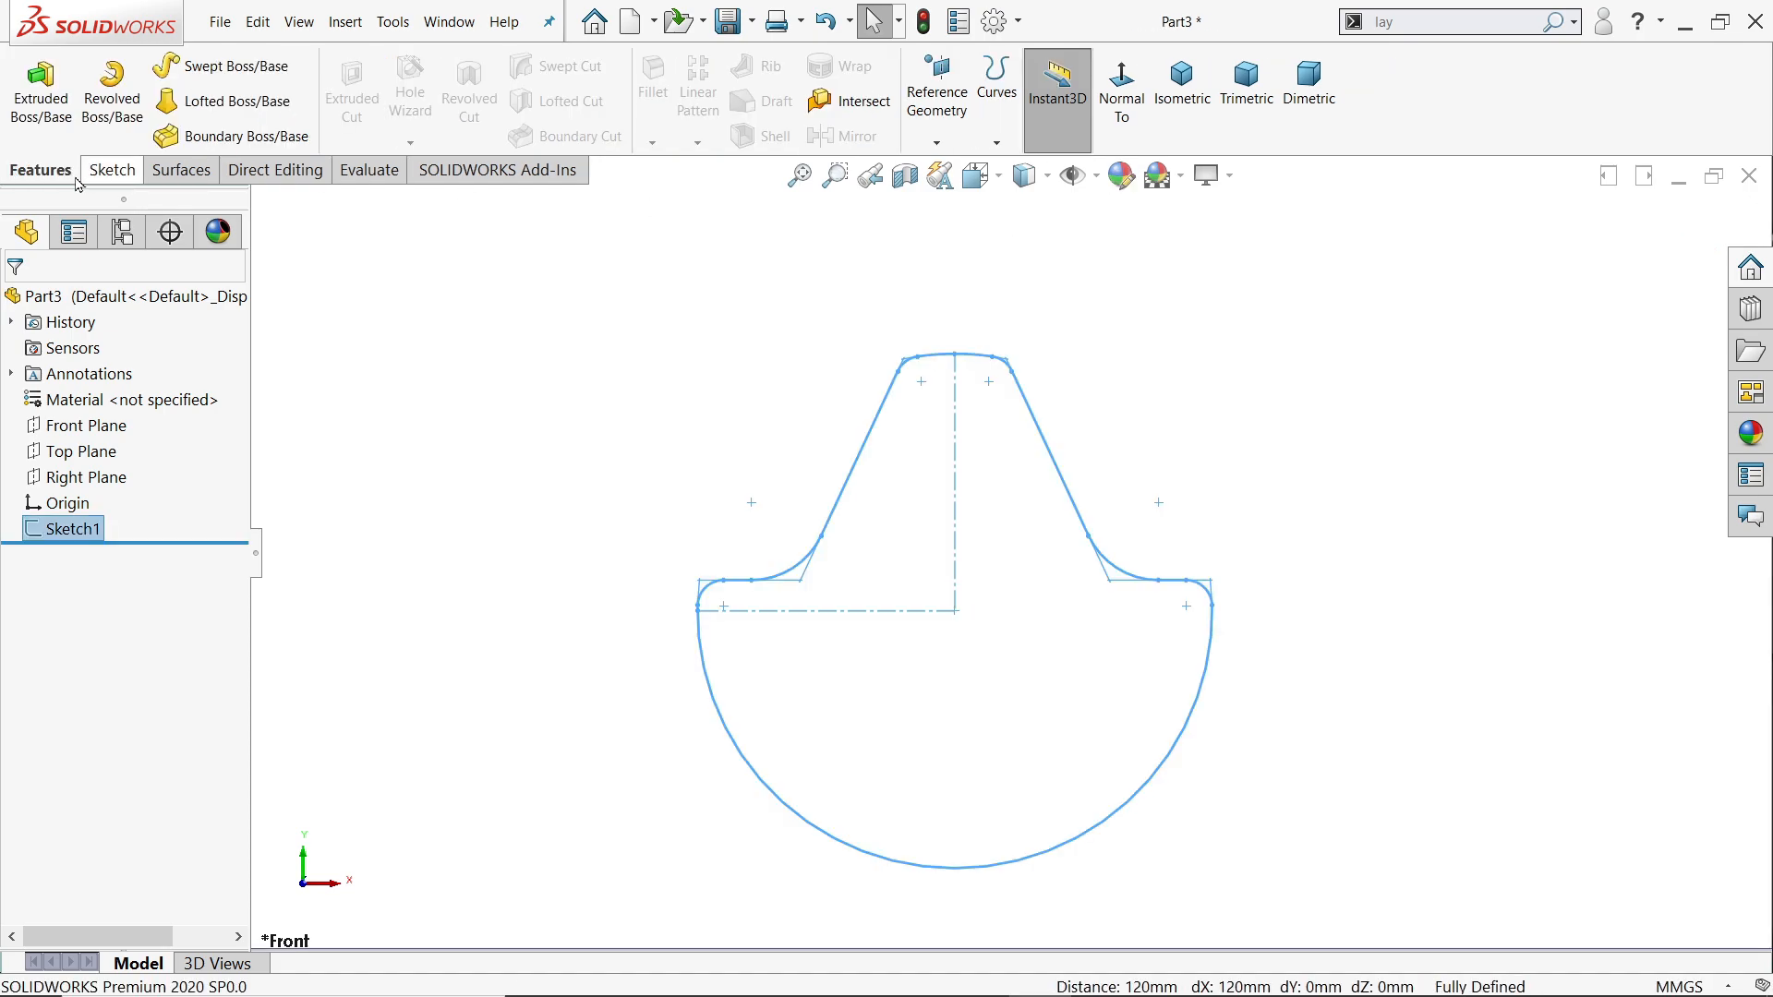
pyautogui.click(48, 109)
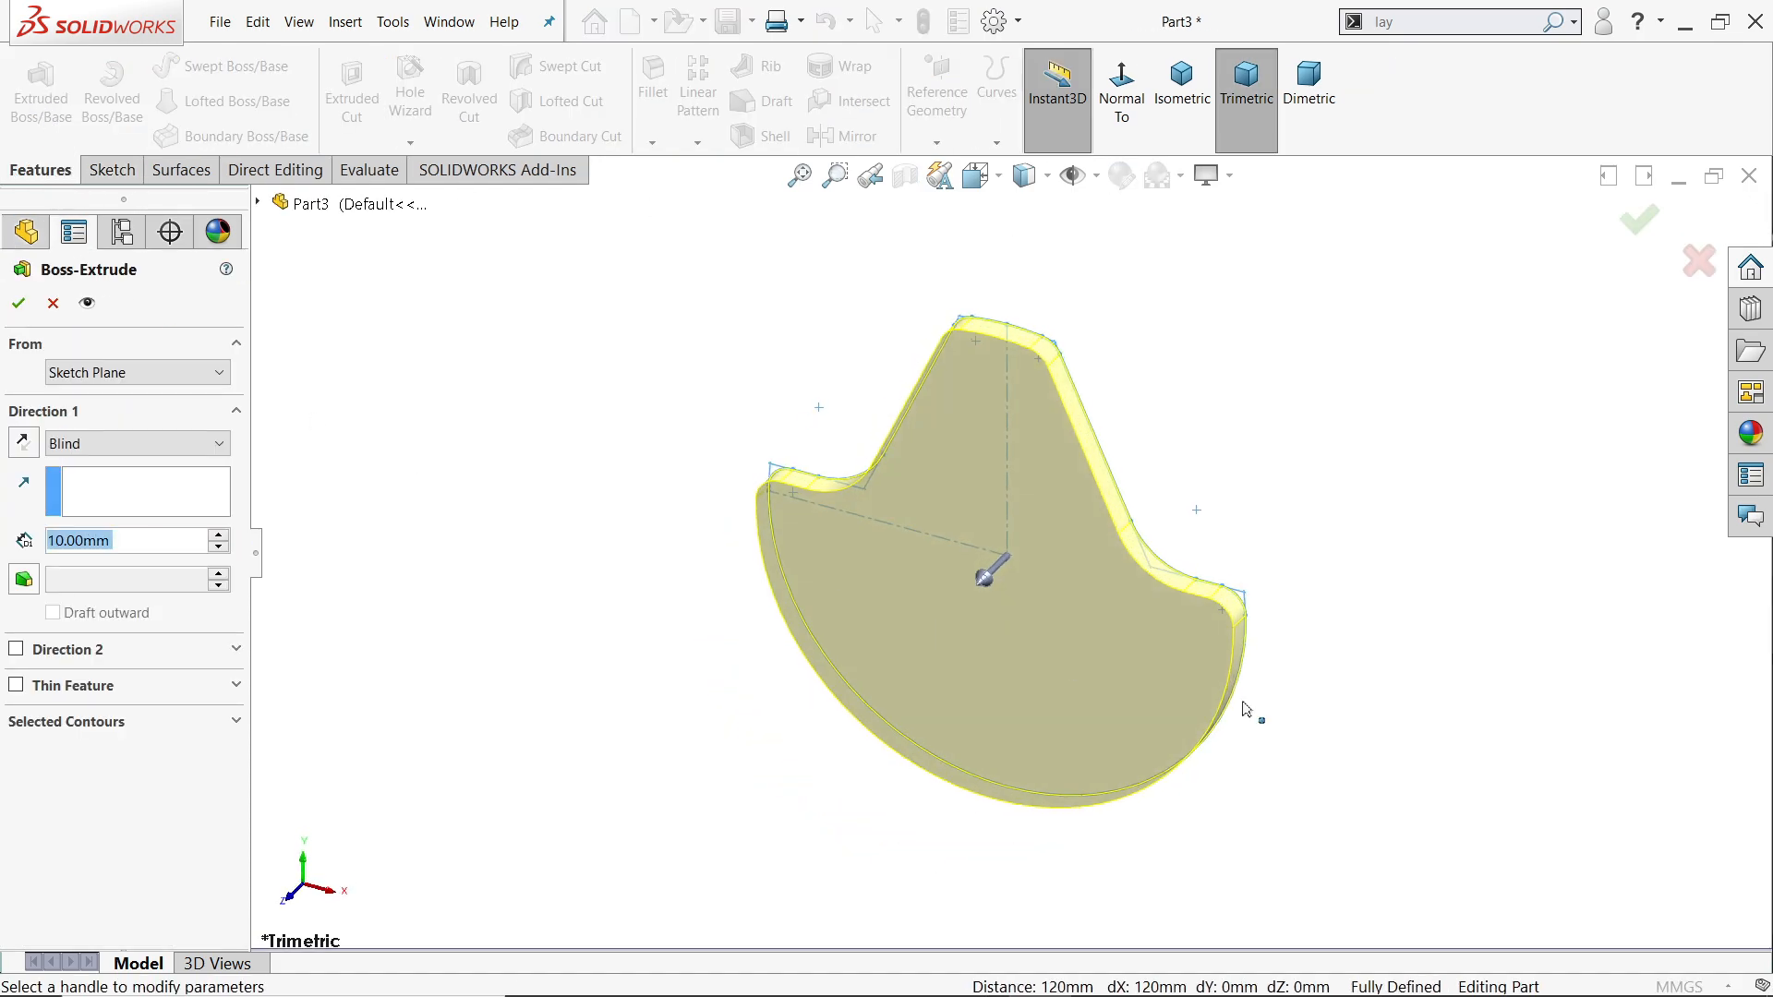
pyautogui.scroll(-3, 1094, 643)
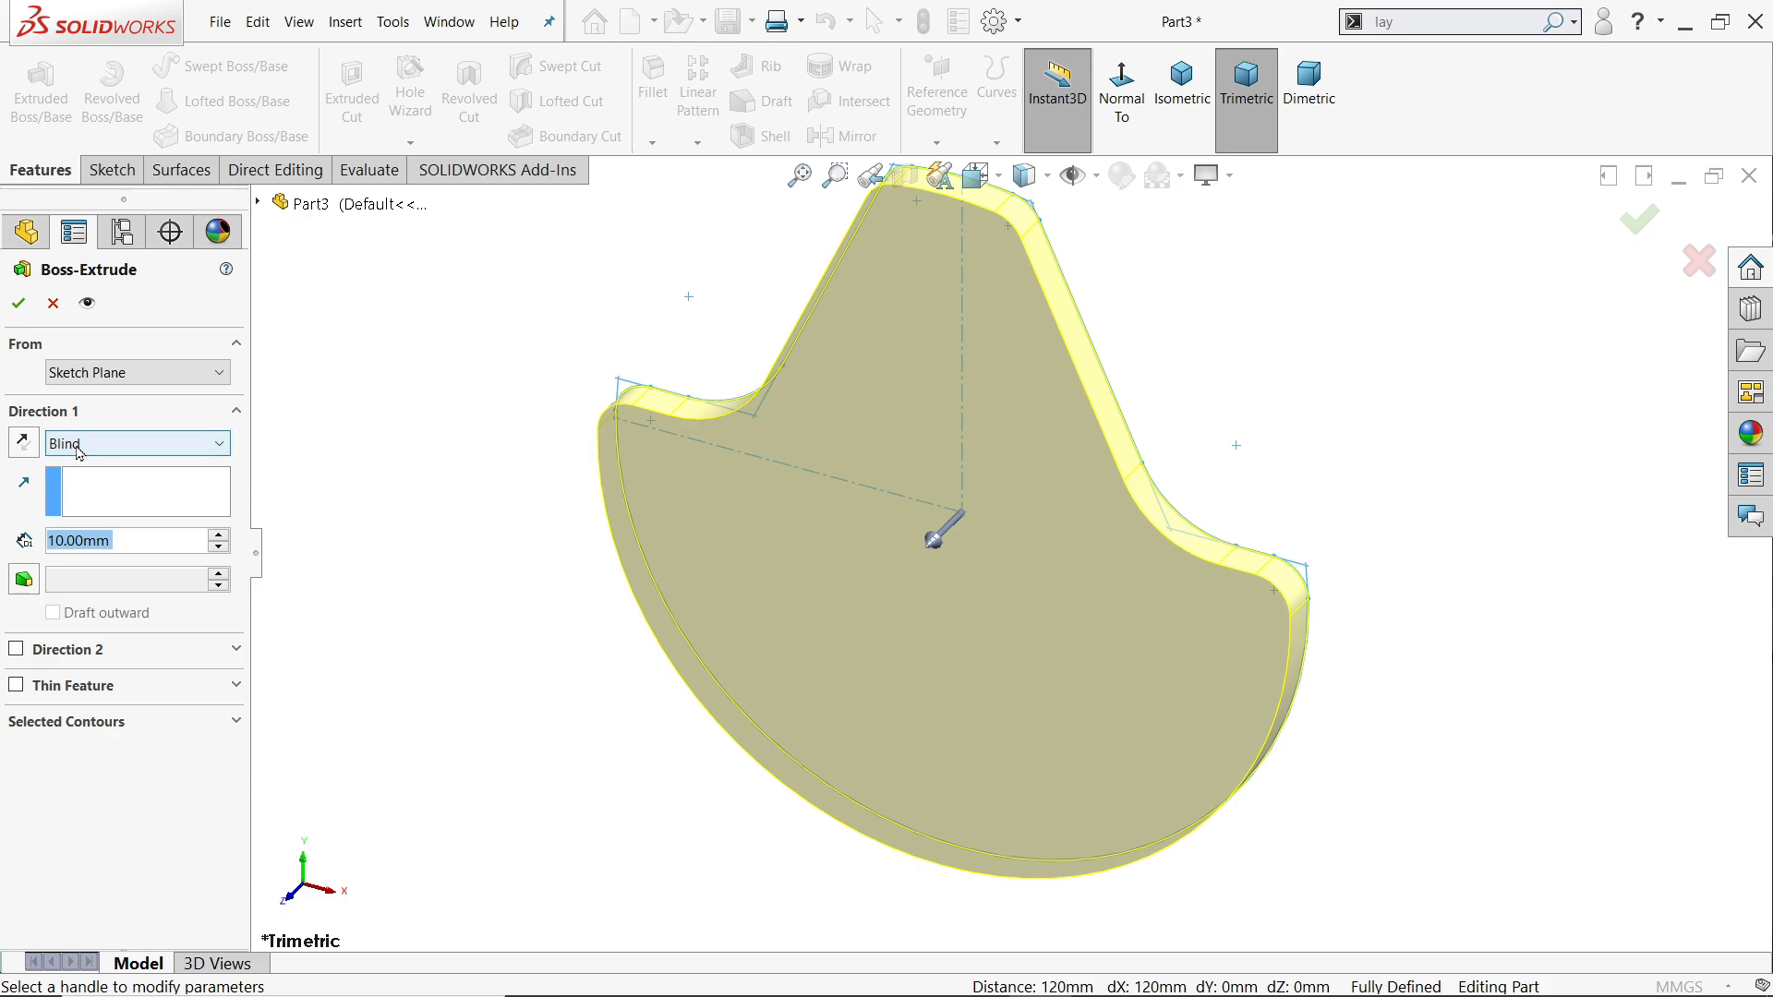
pyautogui.click(48, 445)
pyautogui.click(48, 445)
pyautogui.click(46, 446)
pyautogui.click(74, 449)
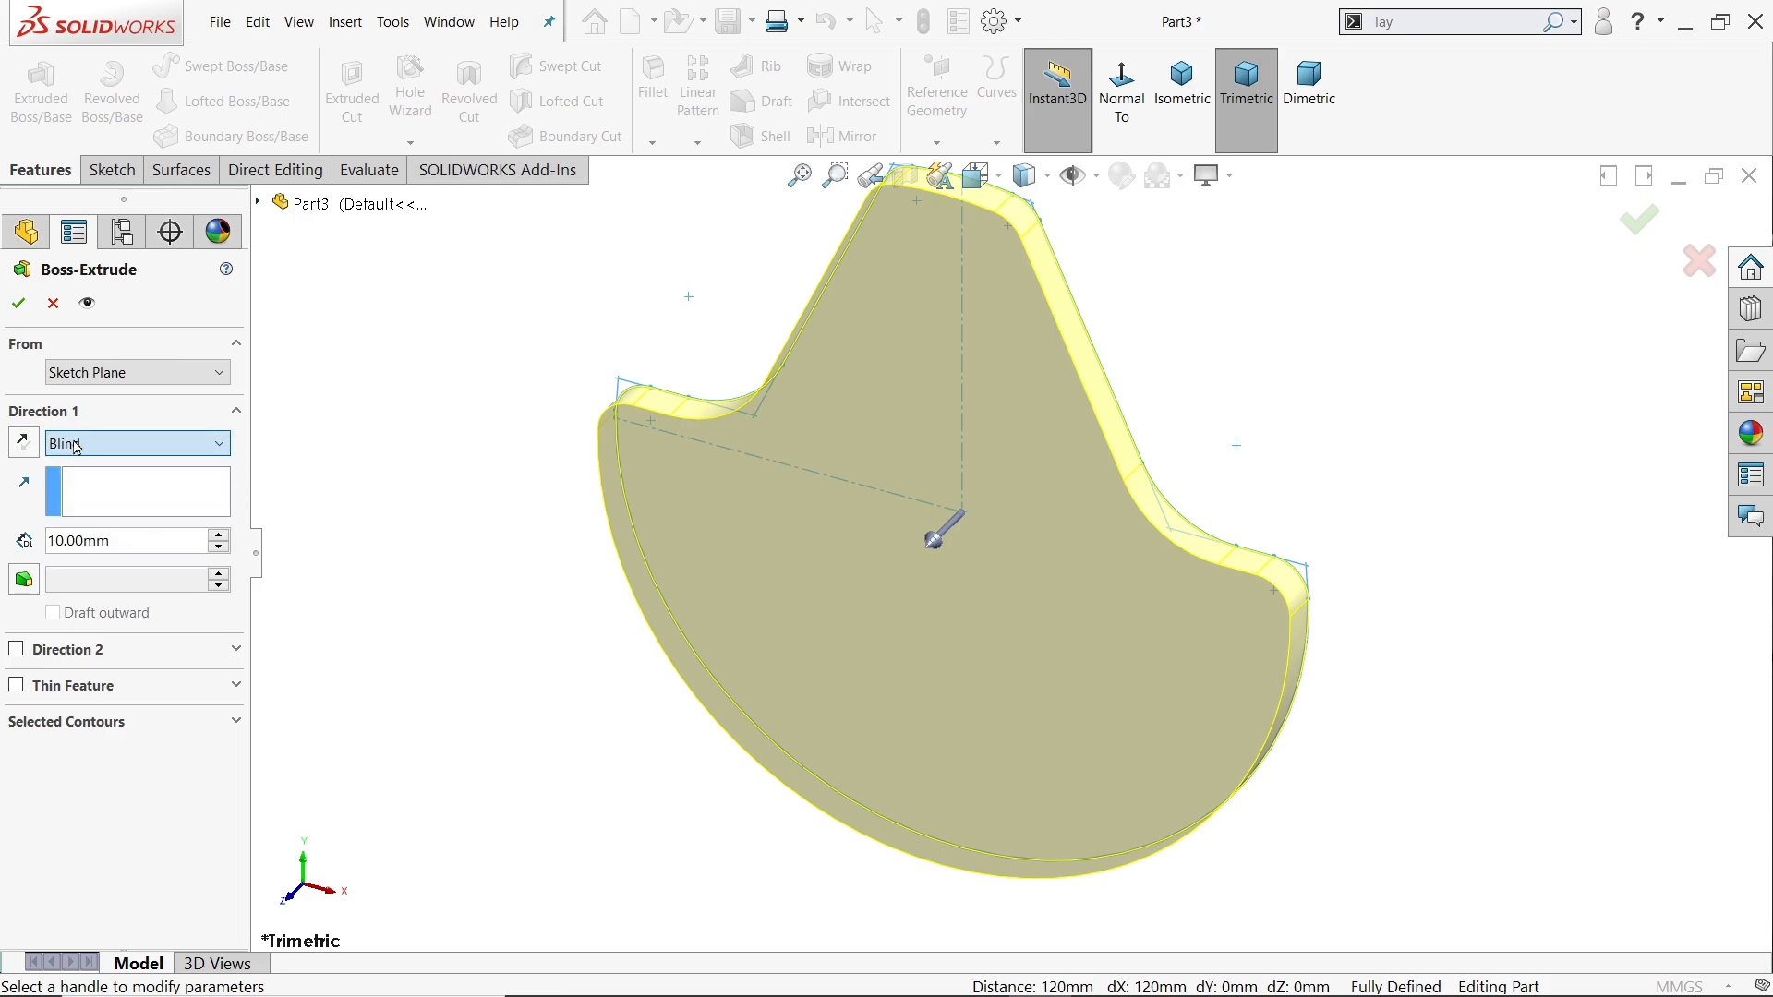
pyautogui.click(107, 451)
pyautogui.click(107, 450)
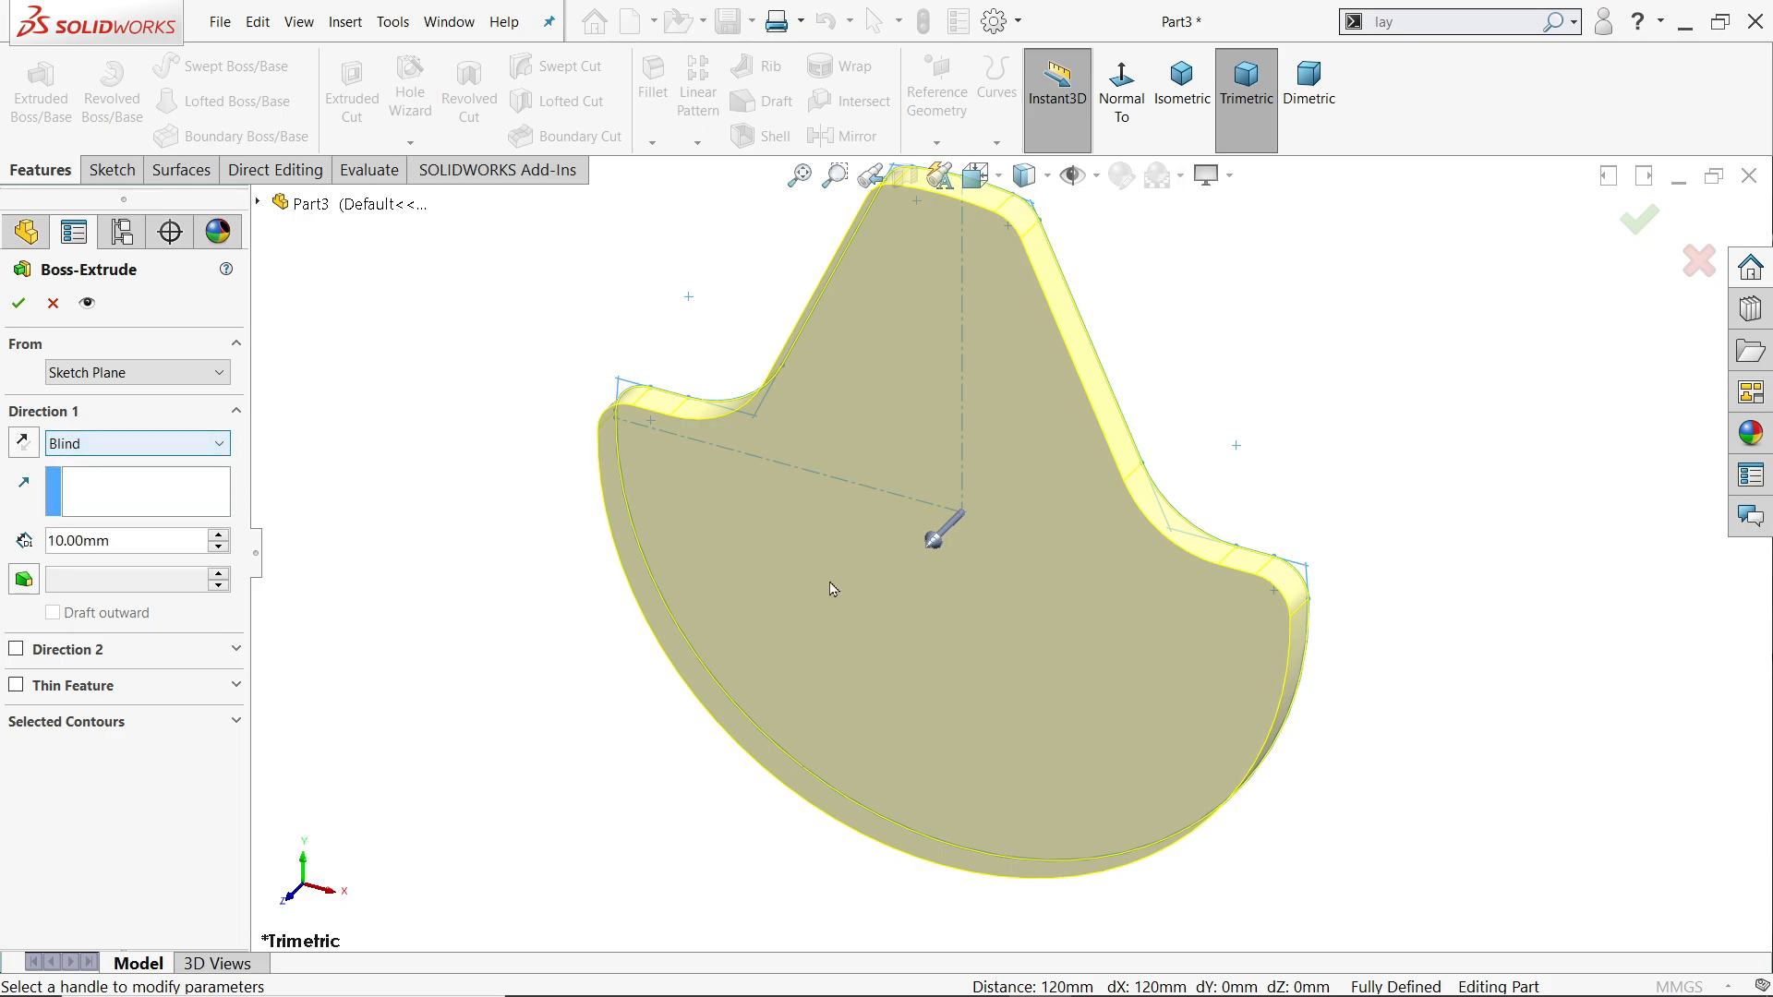
pyautogui.moveTo(933, 540)
pyautogui.mouseDown()
pyautogui.moveTo(799, 653)
pyautogui.moveTo(942, 521)
pyautogui.moveTo(875, 596)
pyautogui.moveTo(936, 537)
pyautogui.mouseUp()
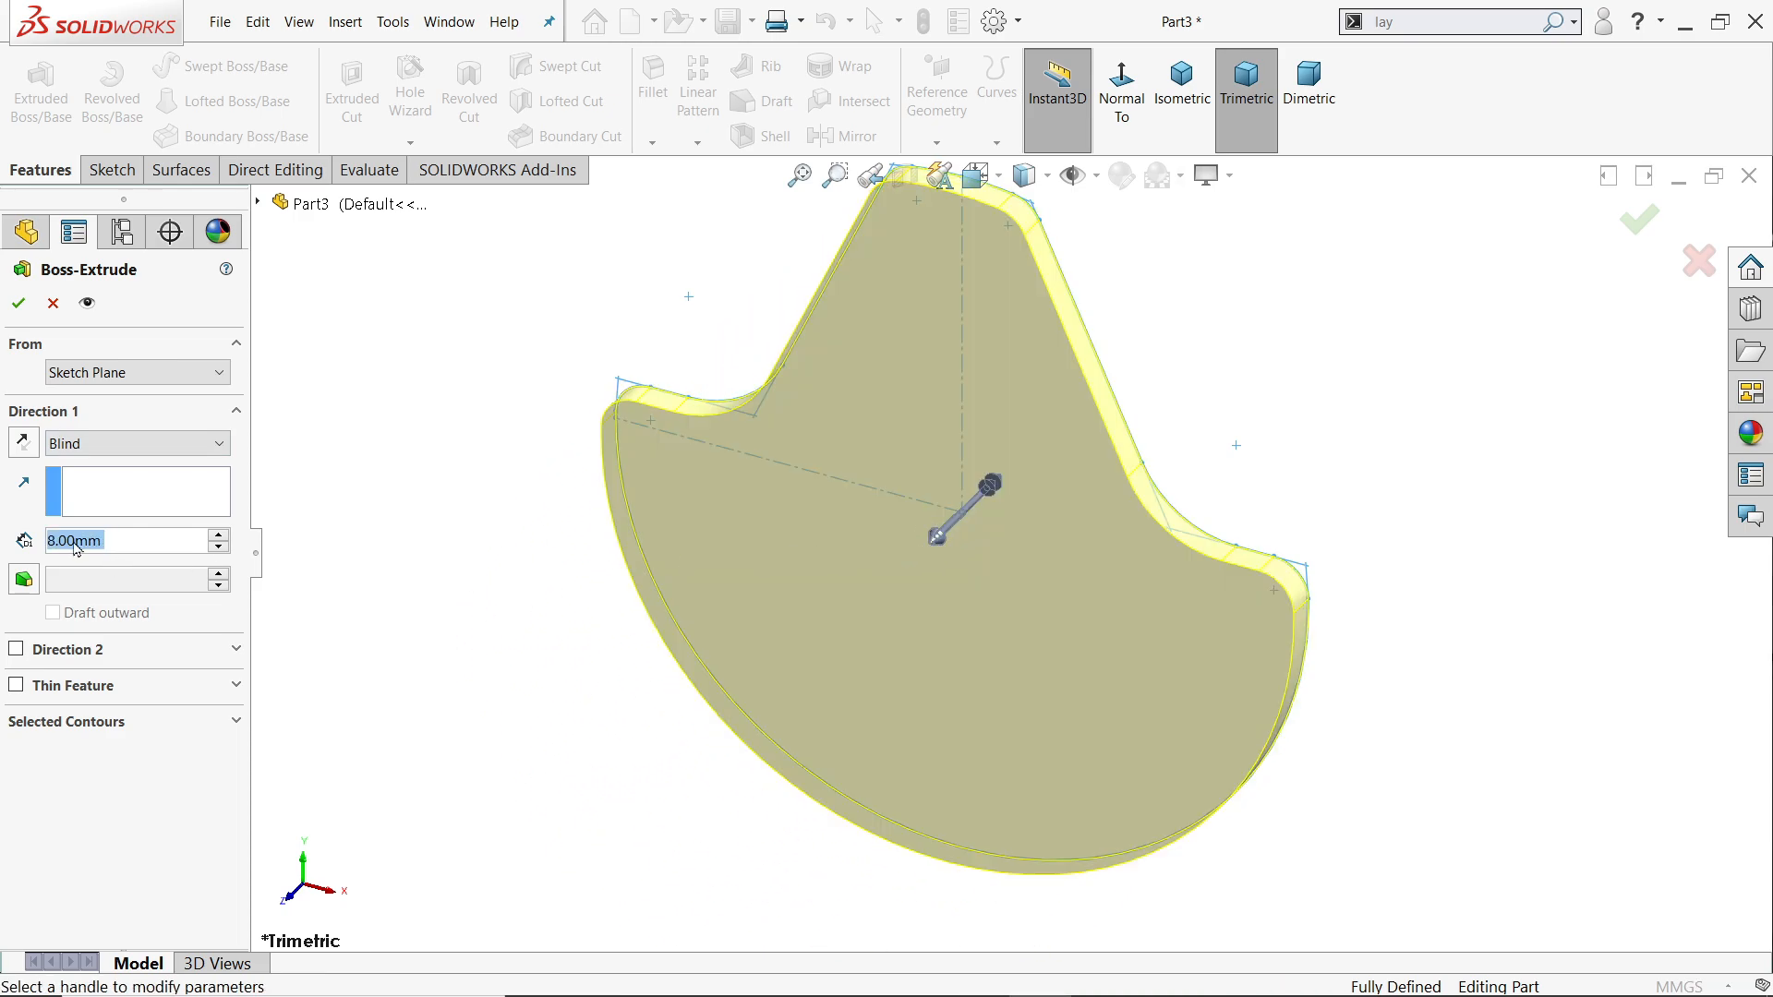
pyautogui.write('30')
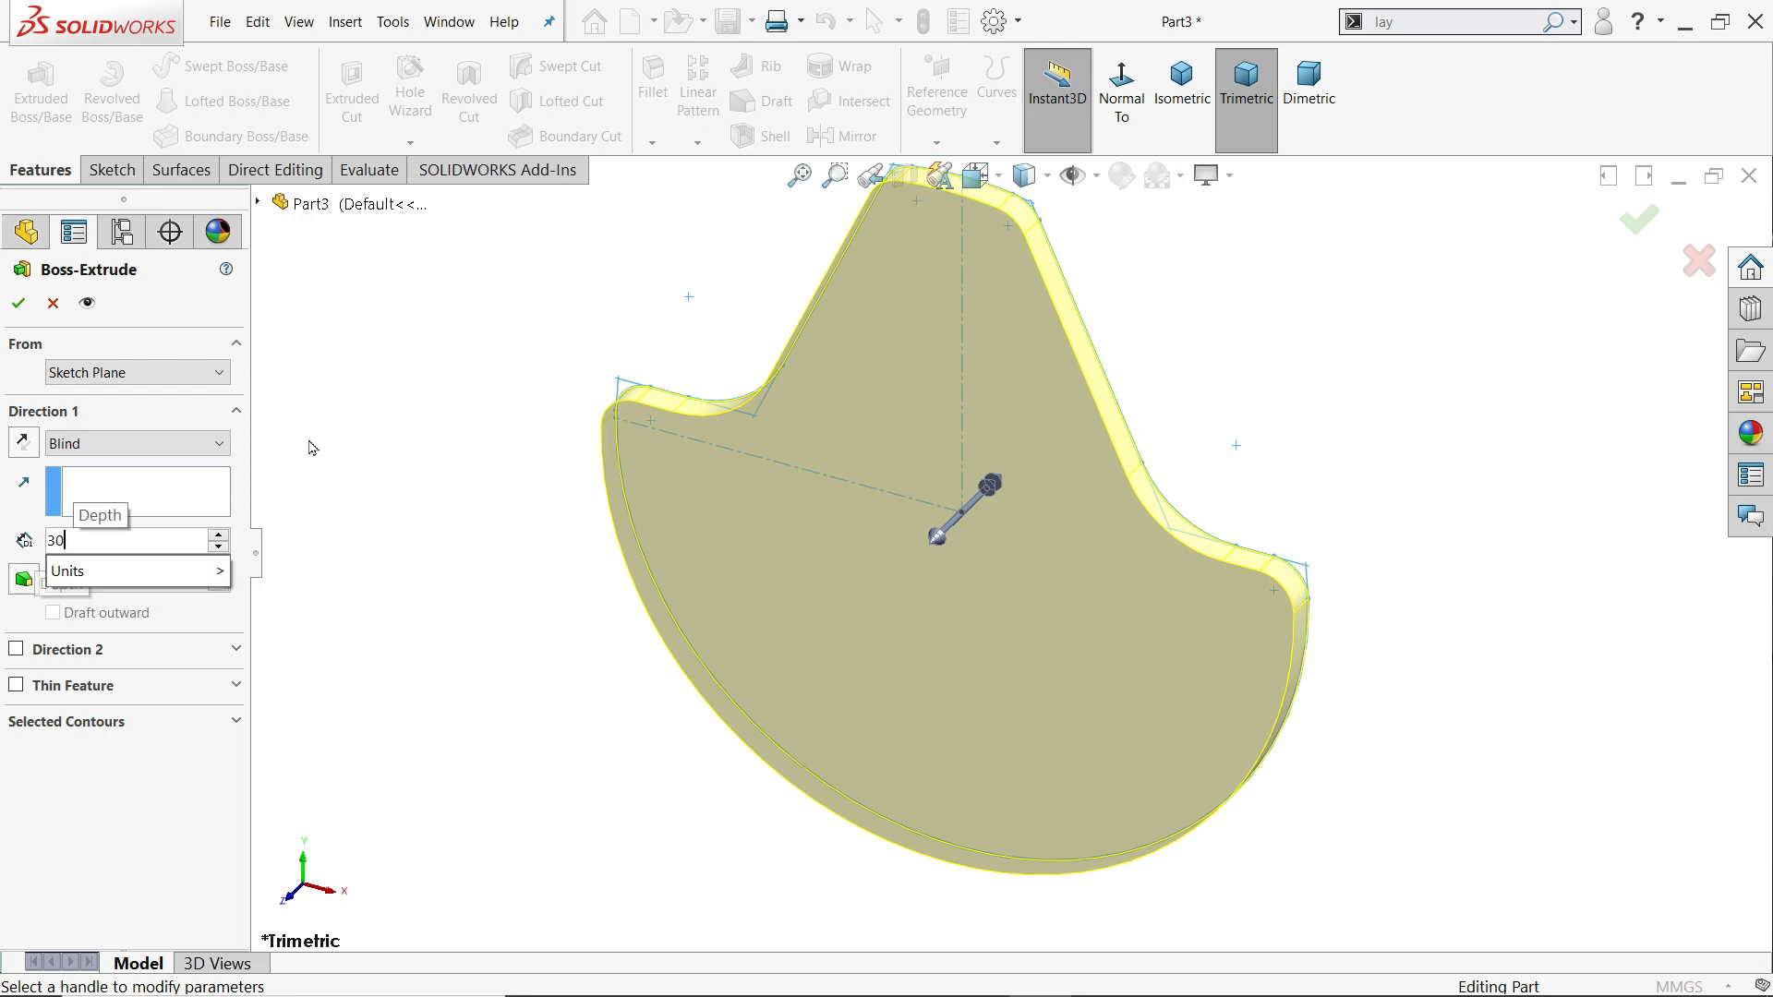
pyautogui.press('Return')
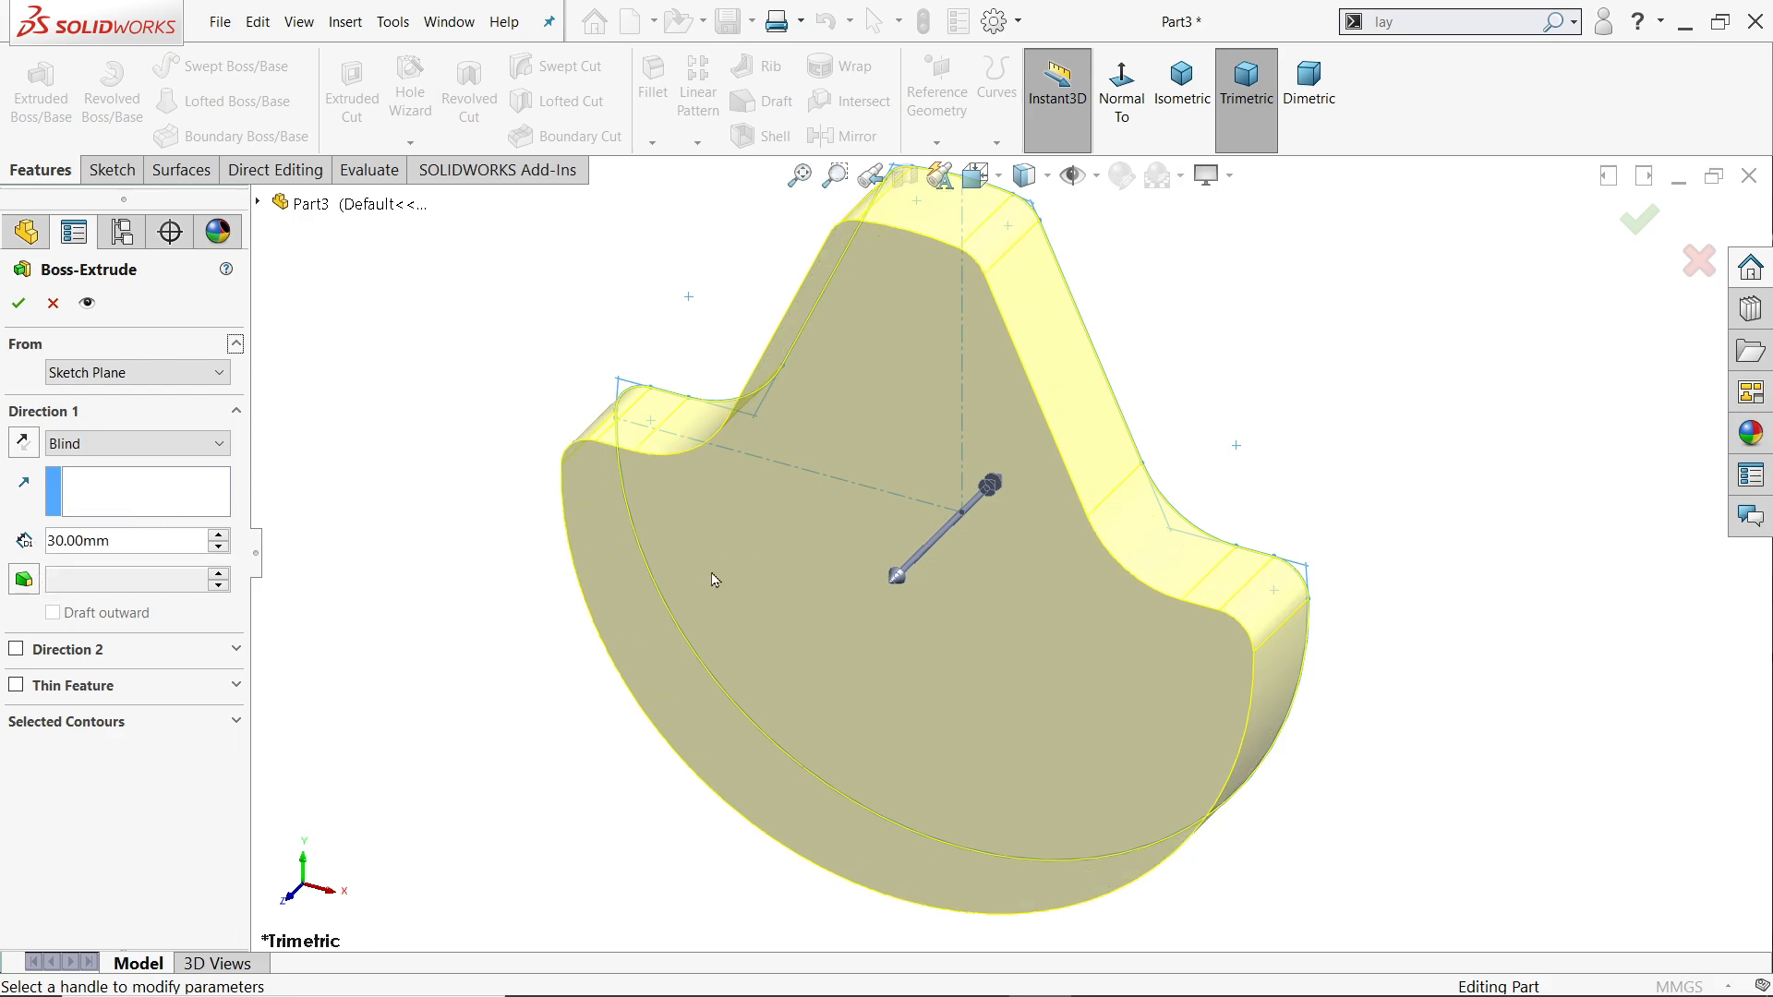
pyautogui.moveTo(477, 525)
pyautogui.mouseDown(button='middle')
pyautogui.moveTo(329, 511)
pyautogui.moveTo(518, 507)
pyautogui.moveTo(461, 500)
pyautogui.mouseUp(button='middle')
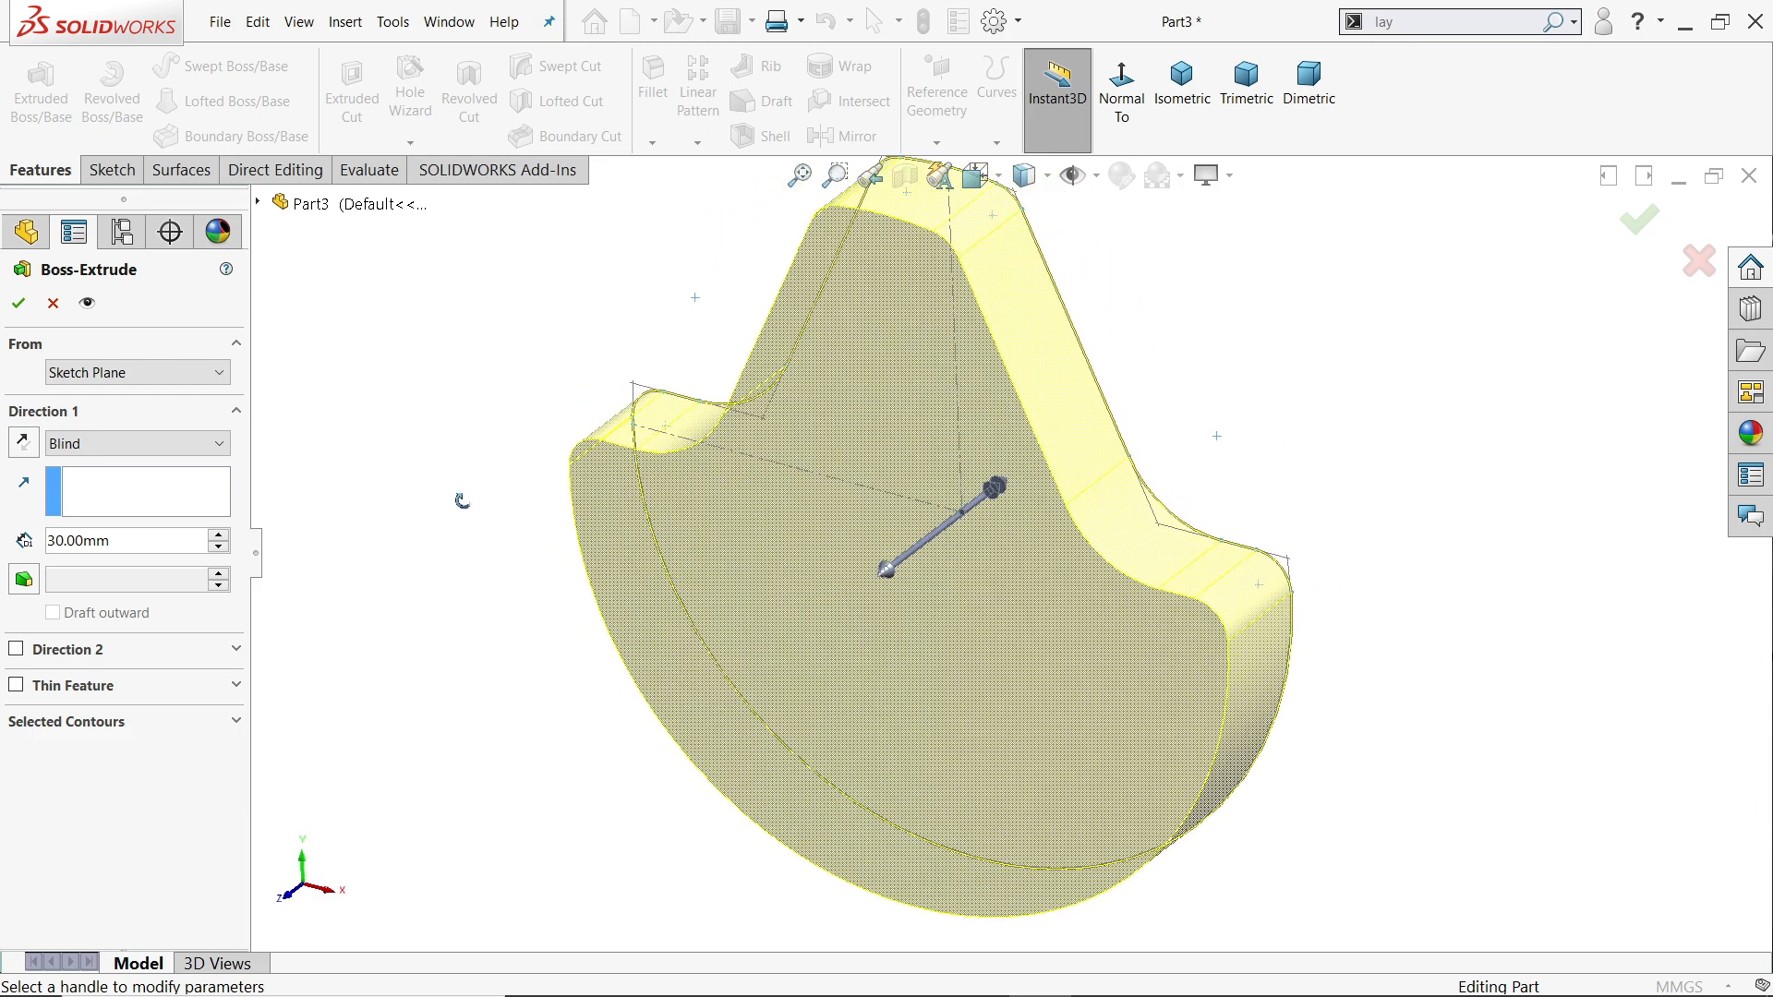
pyautogui.click(18, 302)
pyautogui.click(477, 472)
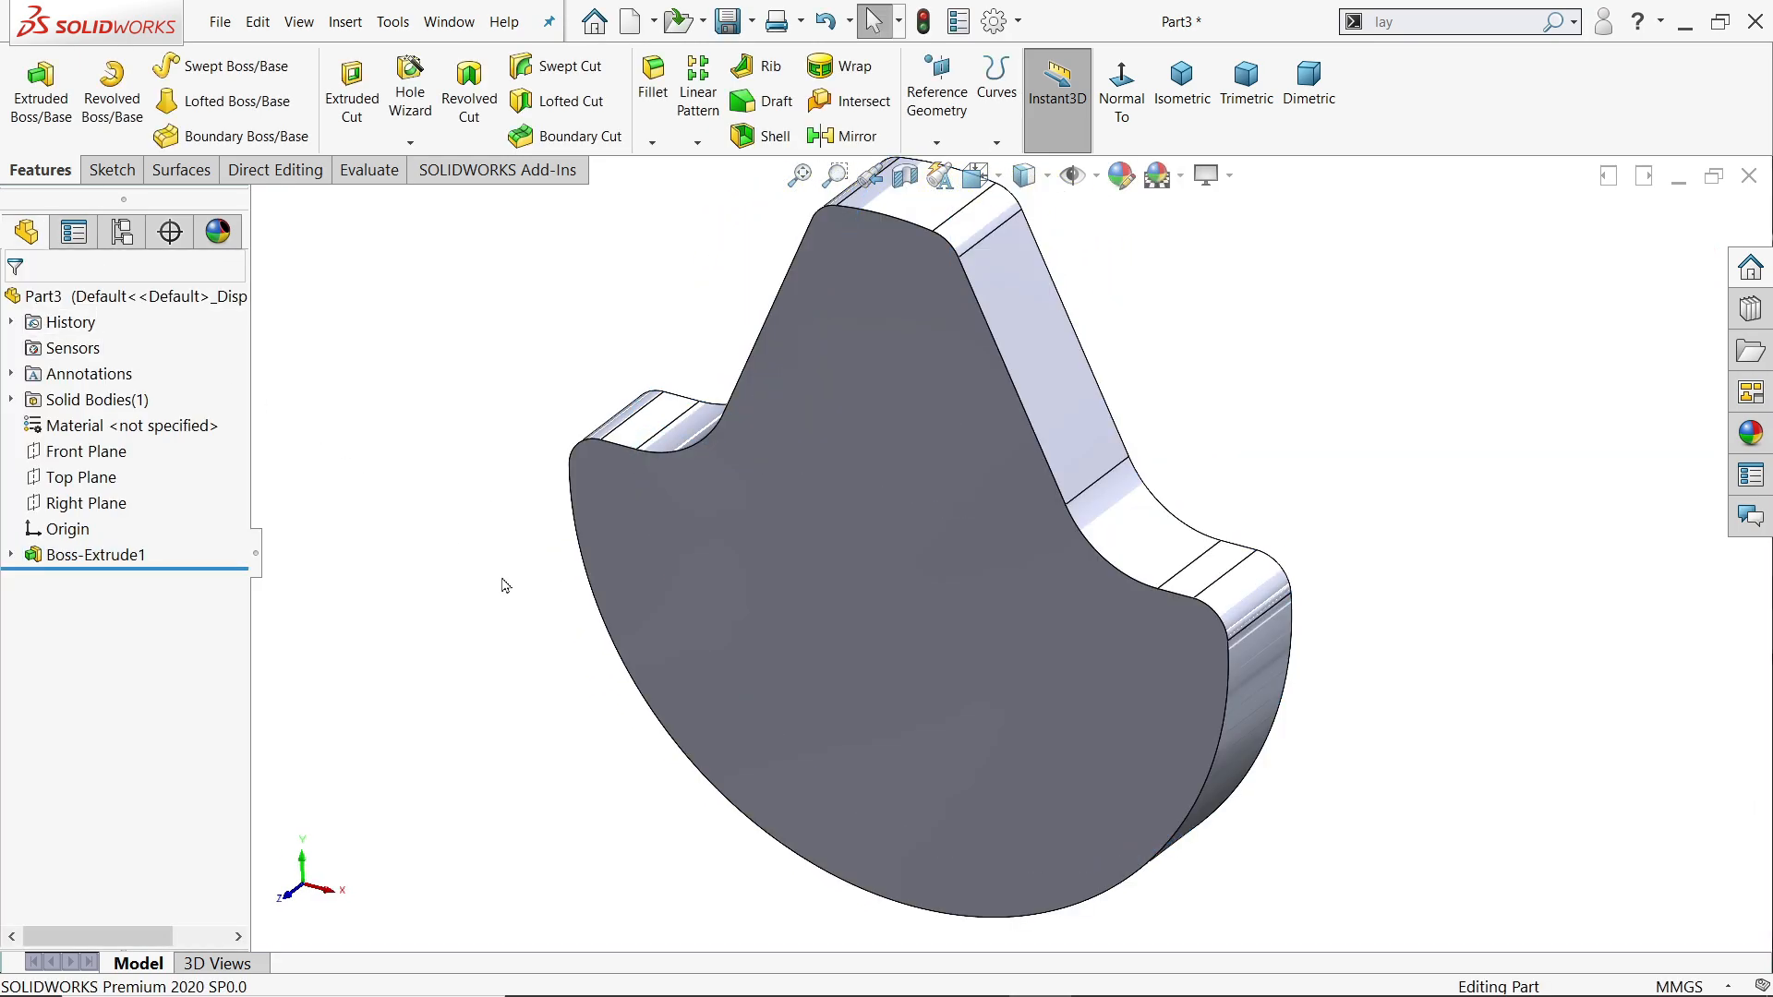
# Switch to Photos to examine the crankshaft's right view in drawing 138.PNG
pyautogui.moveTo(503, 579)
pyautogui.mouseDown(button='middle')
pyautogui.moveTo(526, 394)
pyautogui.moveTo(485, 434)
pyautogui.mouseUp(button='middle')
pyautogui.hotkey('alt', 'Tab')
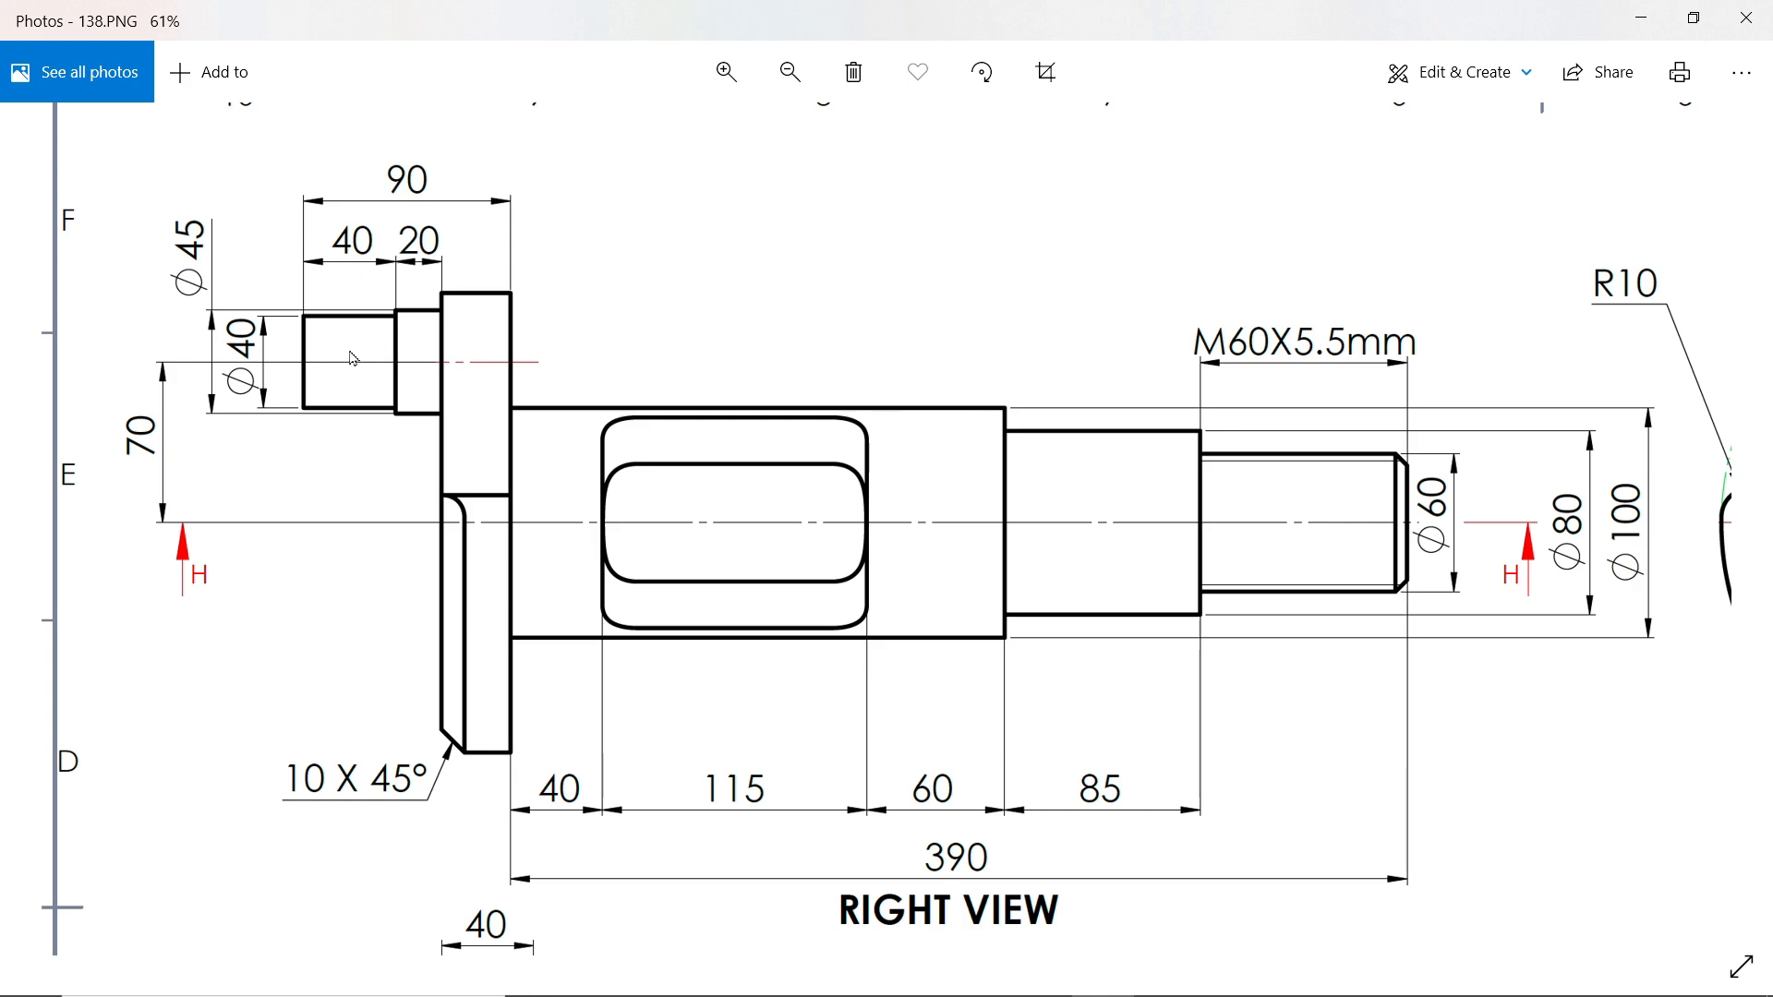
# Examine the pin diameters, lengths and 70 mm offset in the drawing's right view, and return to SOLIDWORKS
pyautogui.moveTo(419, 363); pyautogui.dragTo(409, 350)
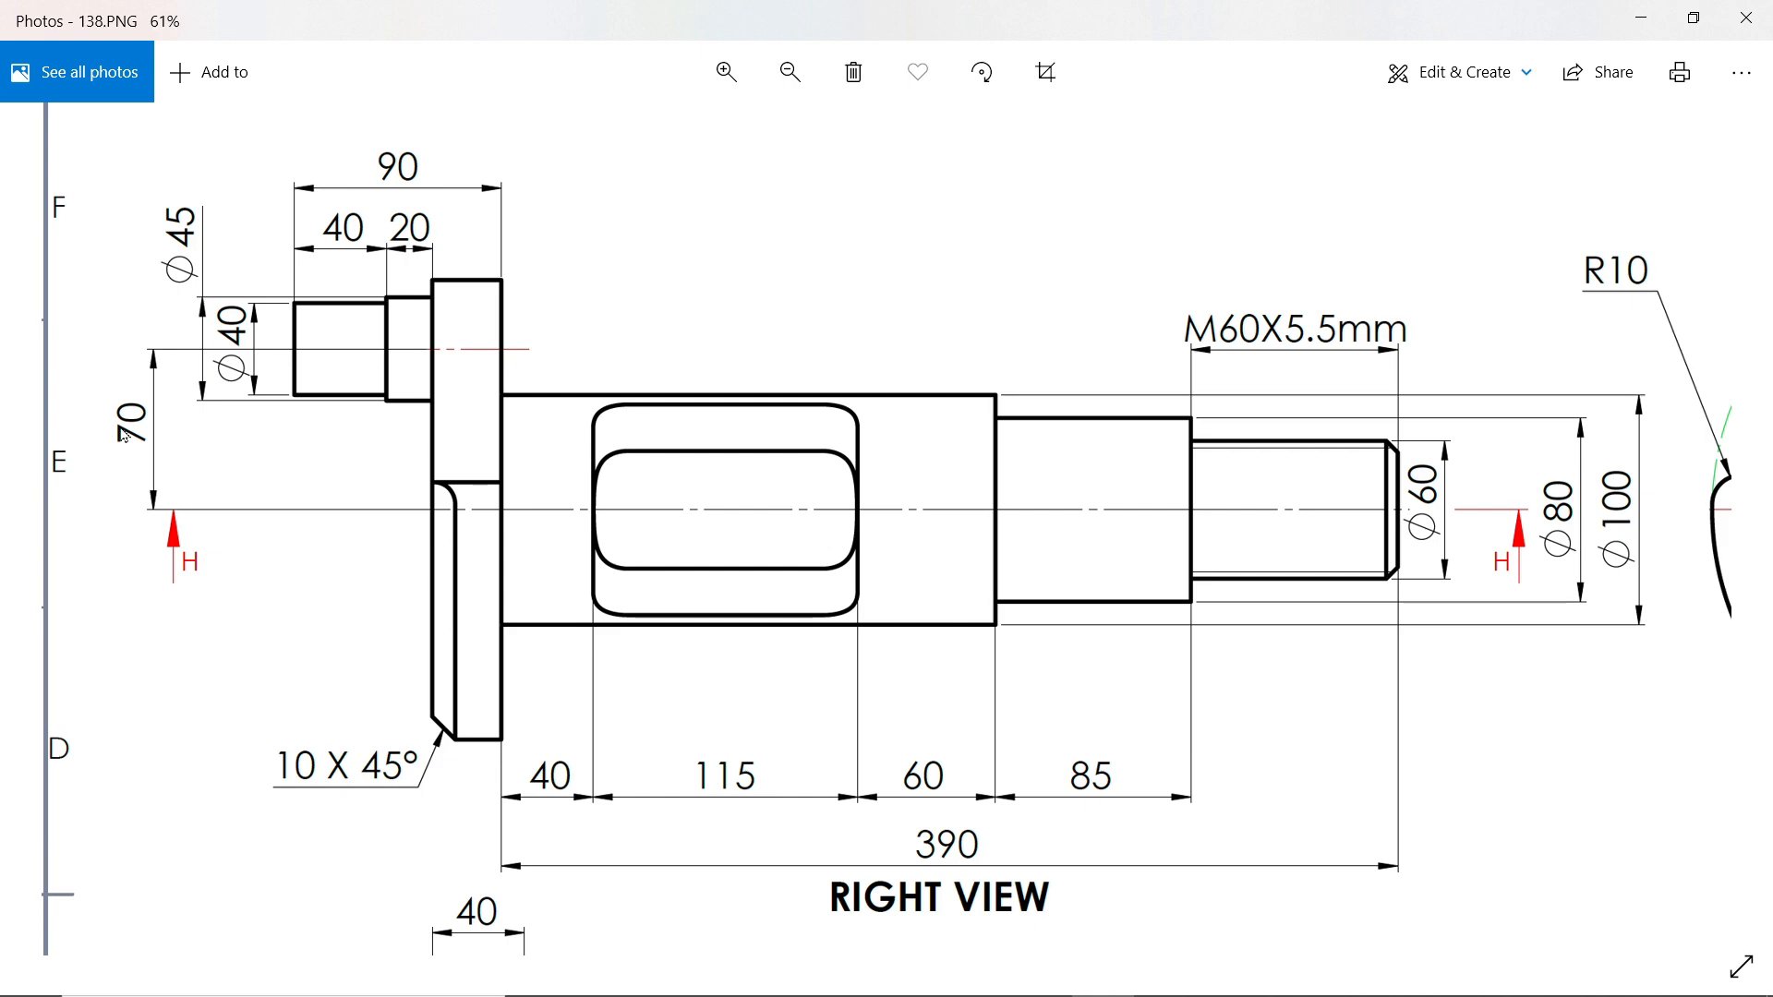
pyautogui.moveTo(500, 543); pyautogui.dragTo(415, 459)
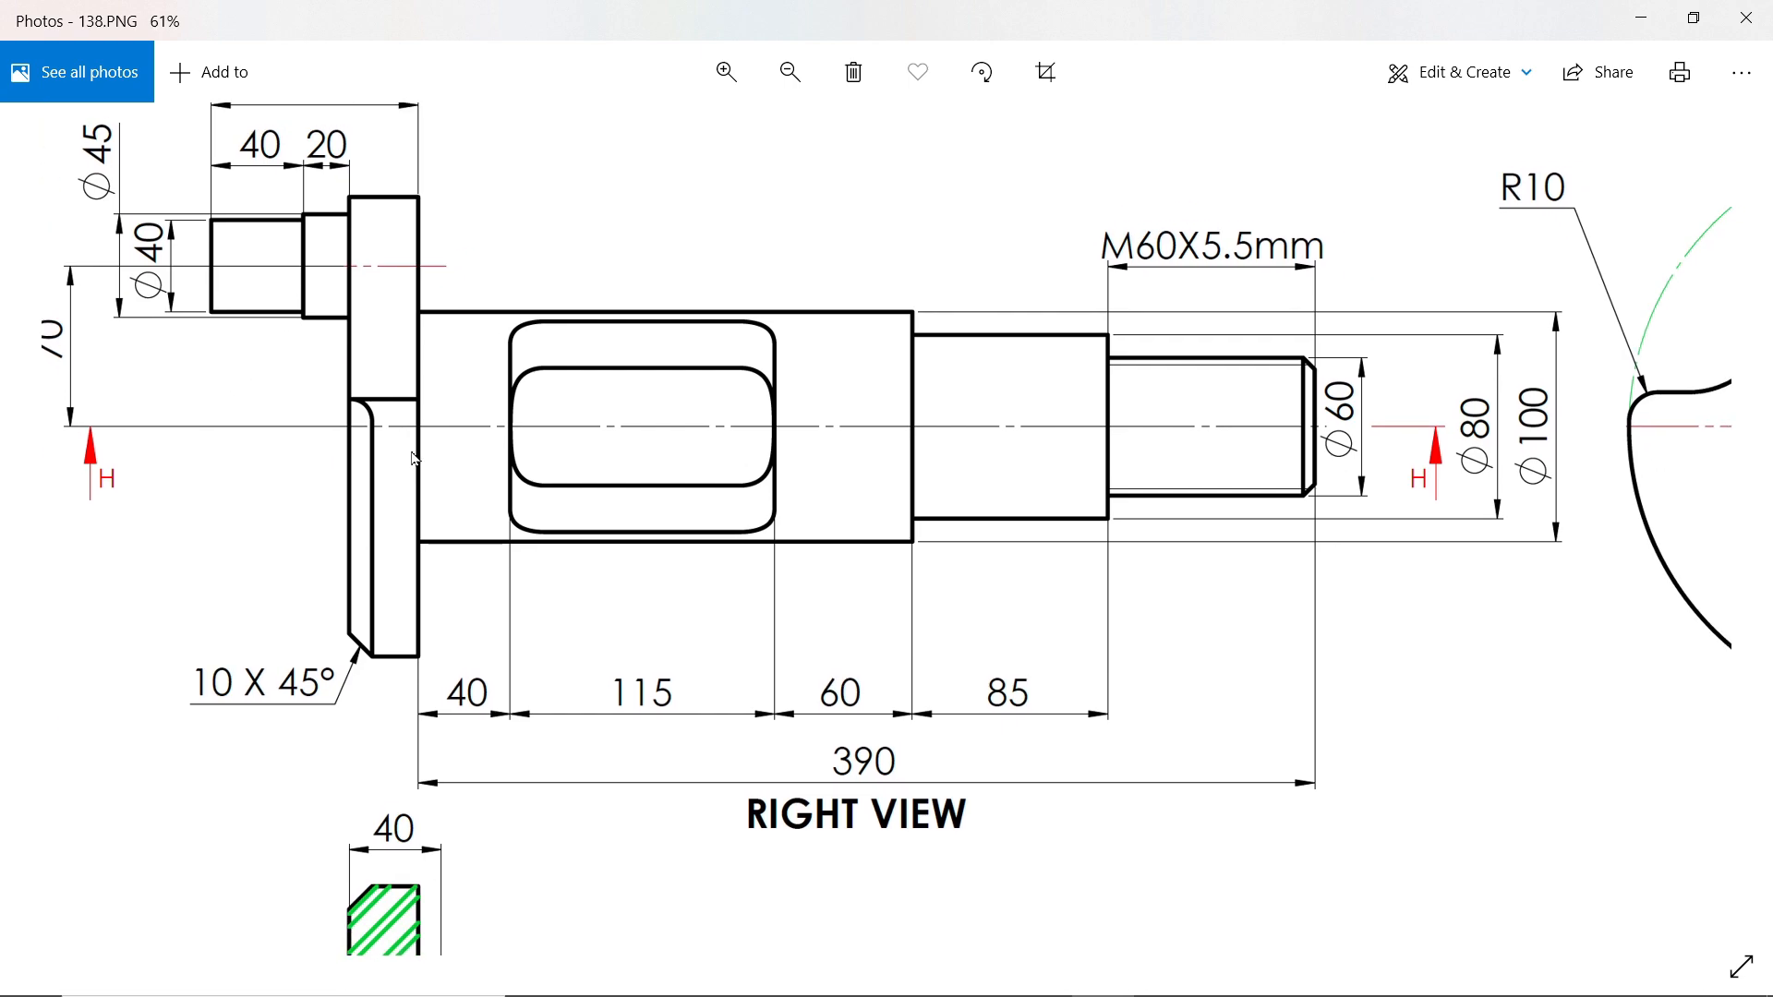
pyautogui.click(1649, 24)
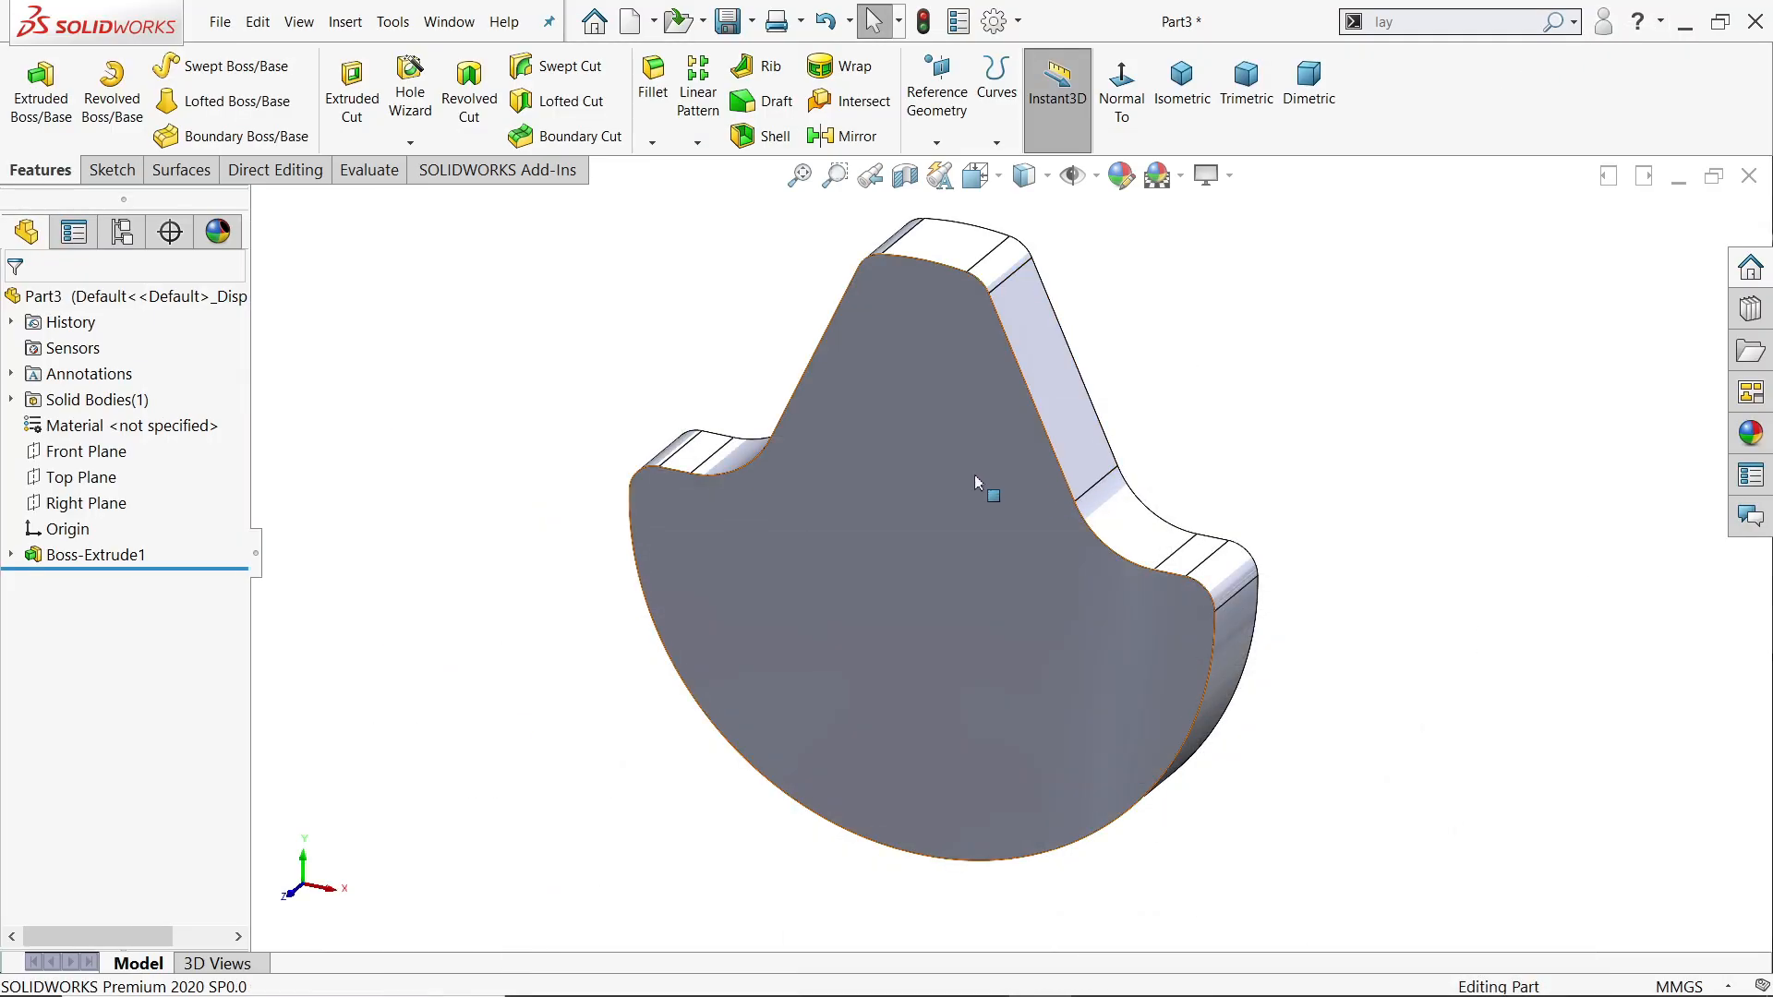
# Start a sketch on the web's front face and draw a 45 mm diameter circle on its upper part
pyautogui.click(921, 413)
pyautogui.click(1000, 358)
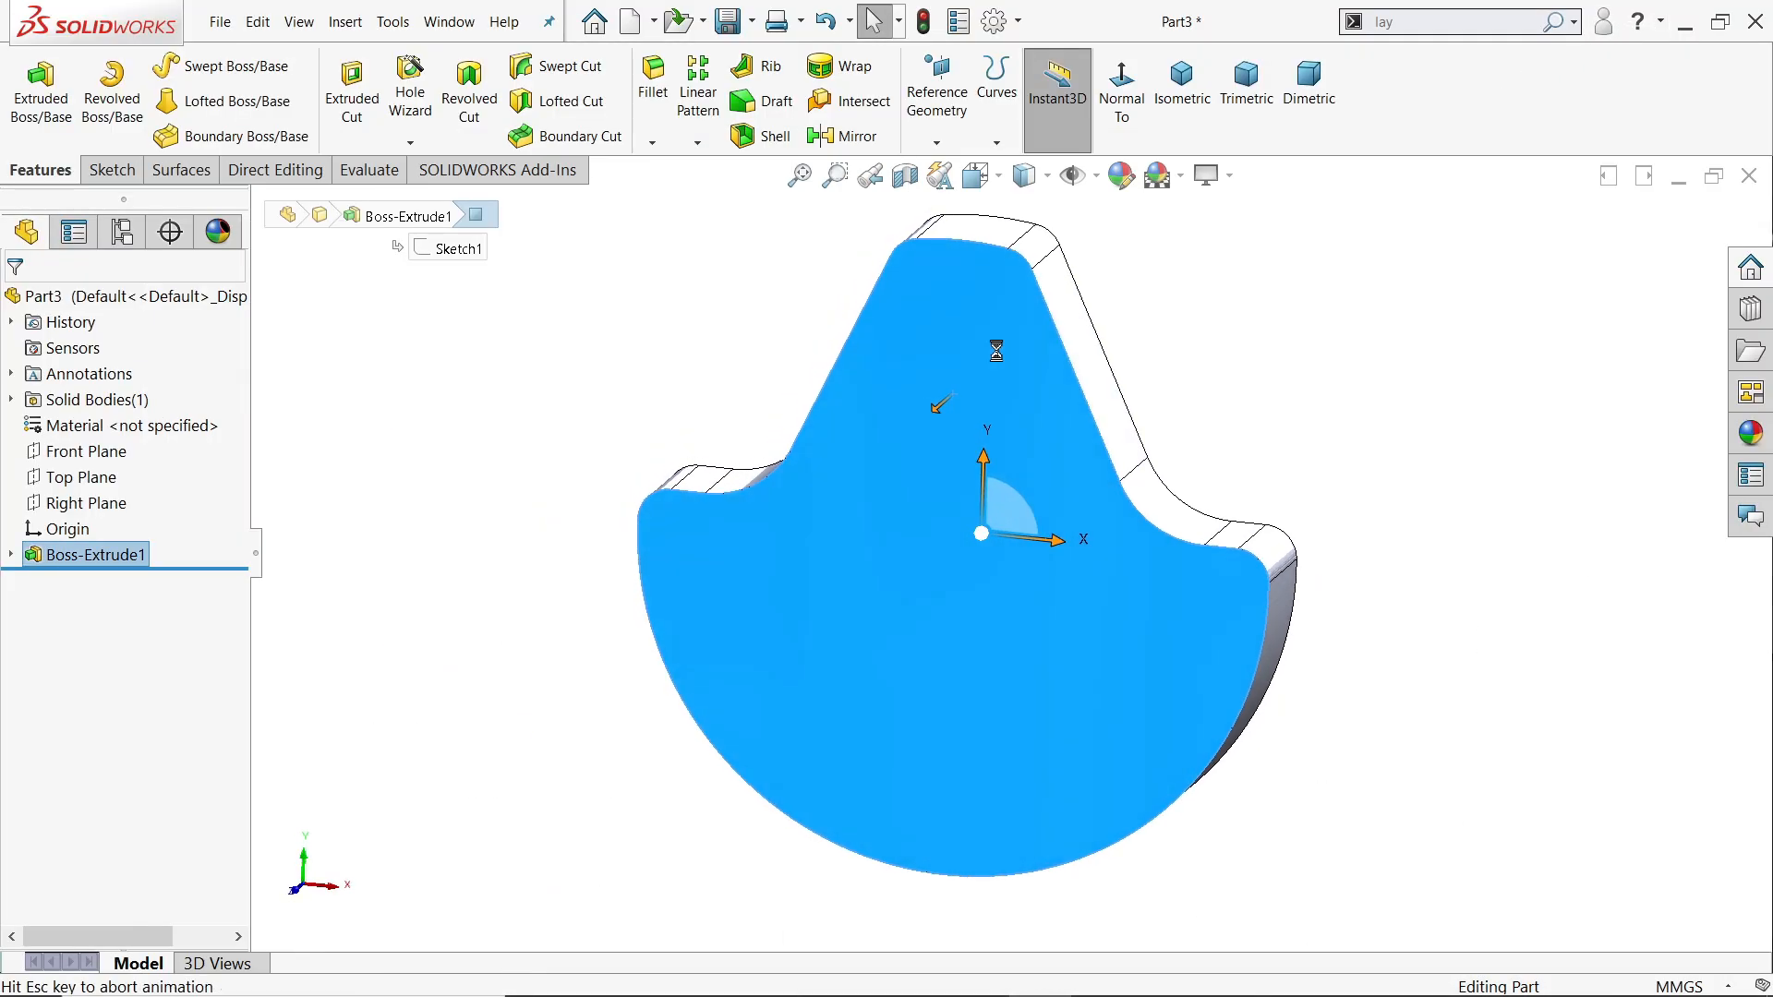
pyautogui.click(200, 66)
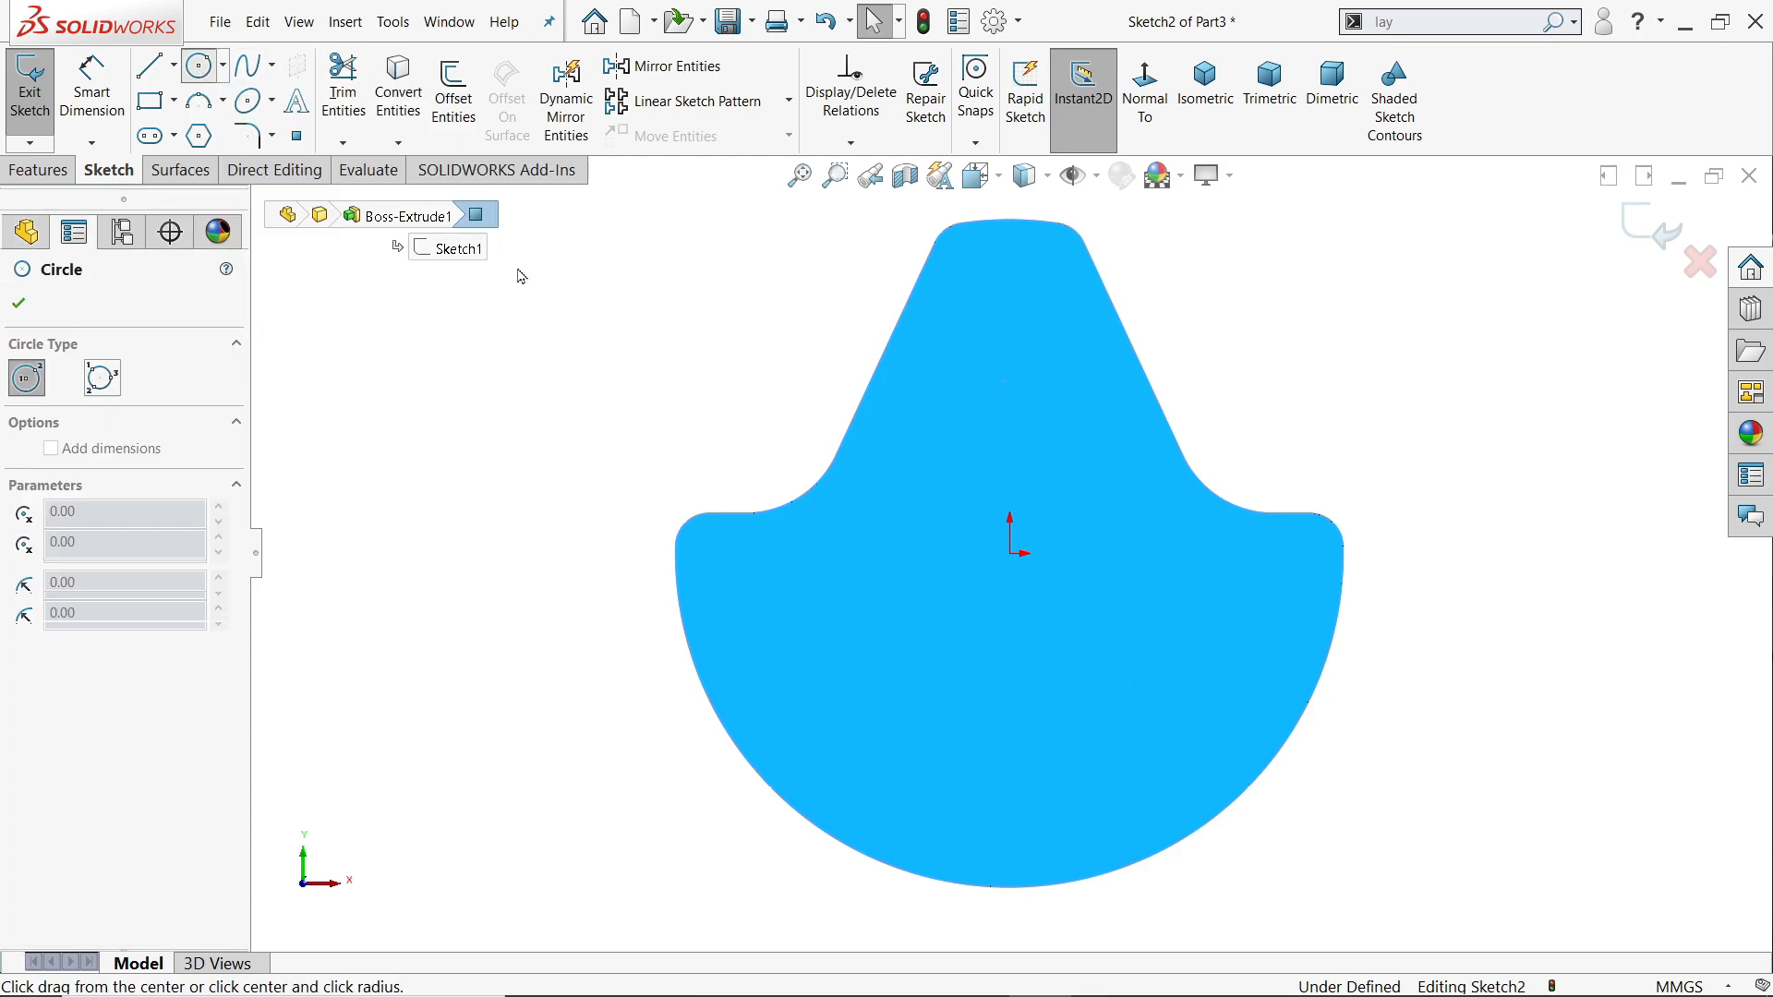
pyautogui.click(951, 395)
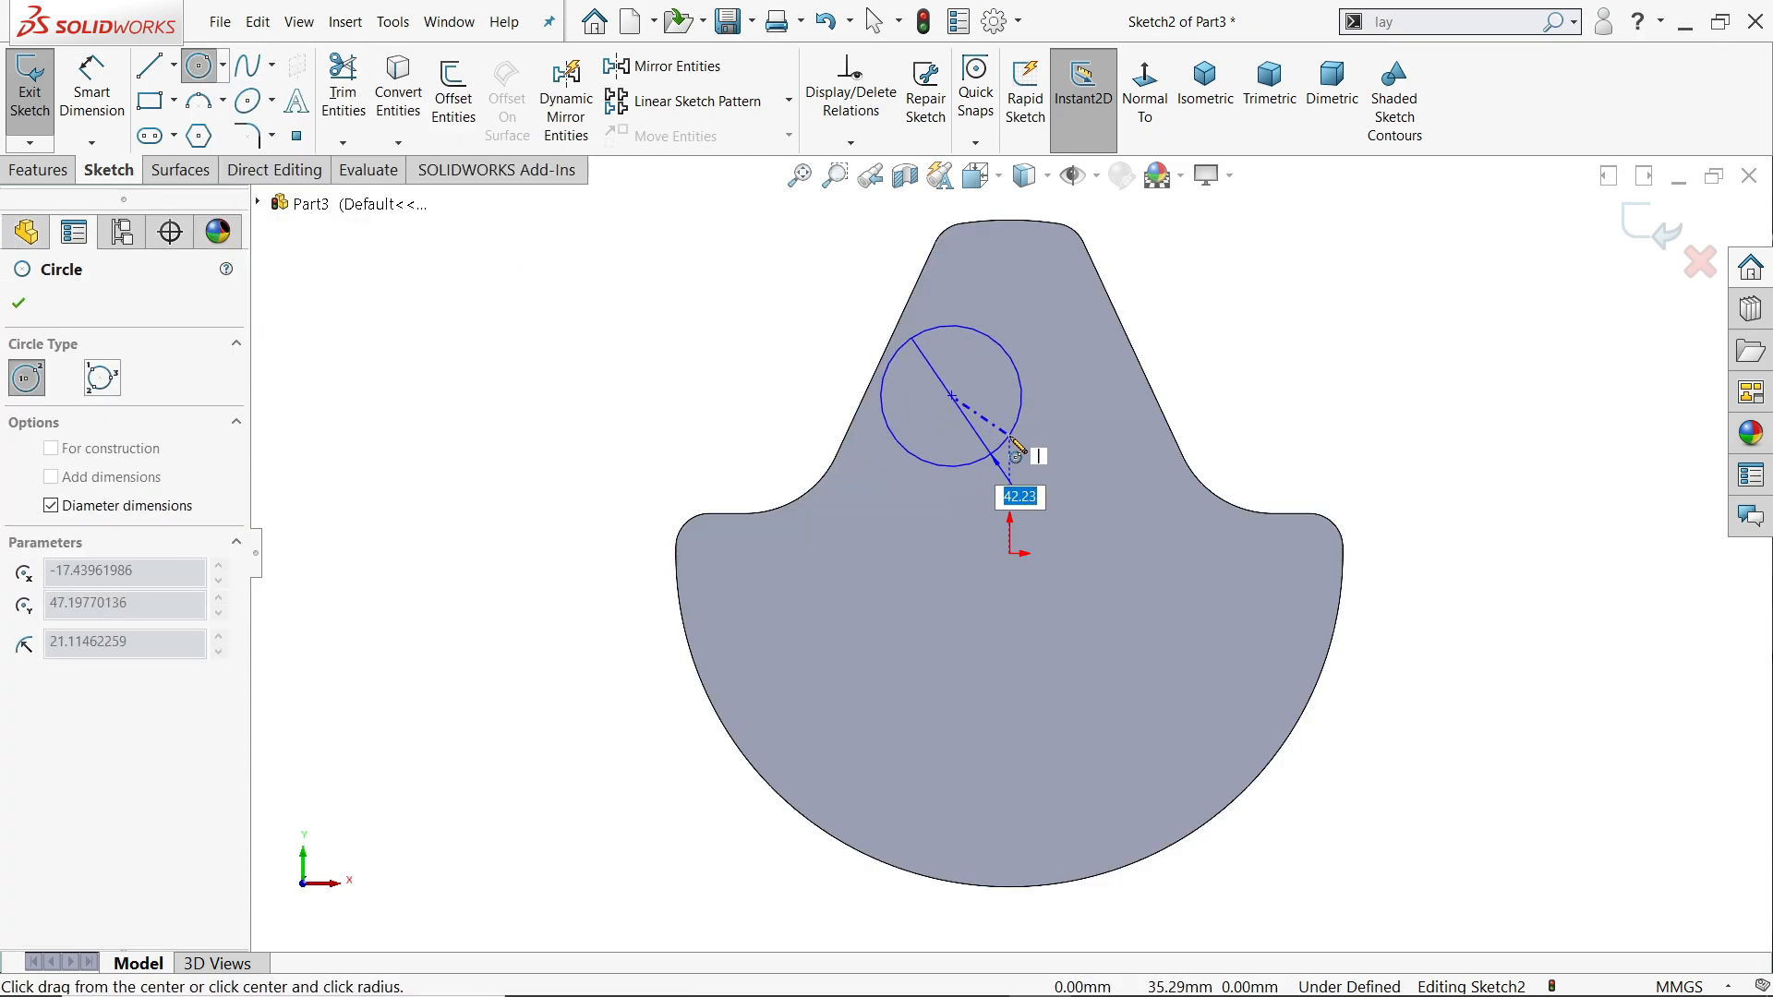
pyautogui.write('45')
pyautogui.press('Return')
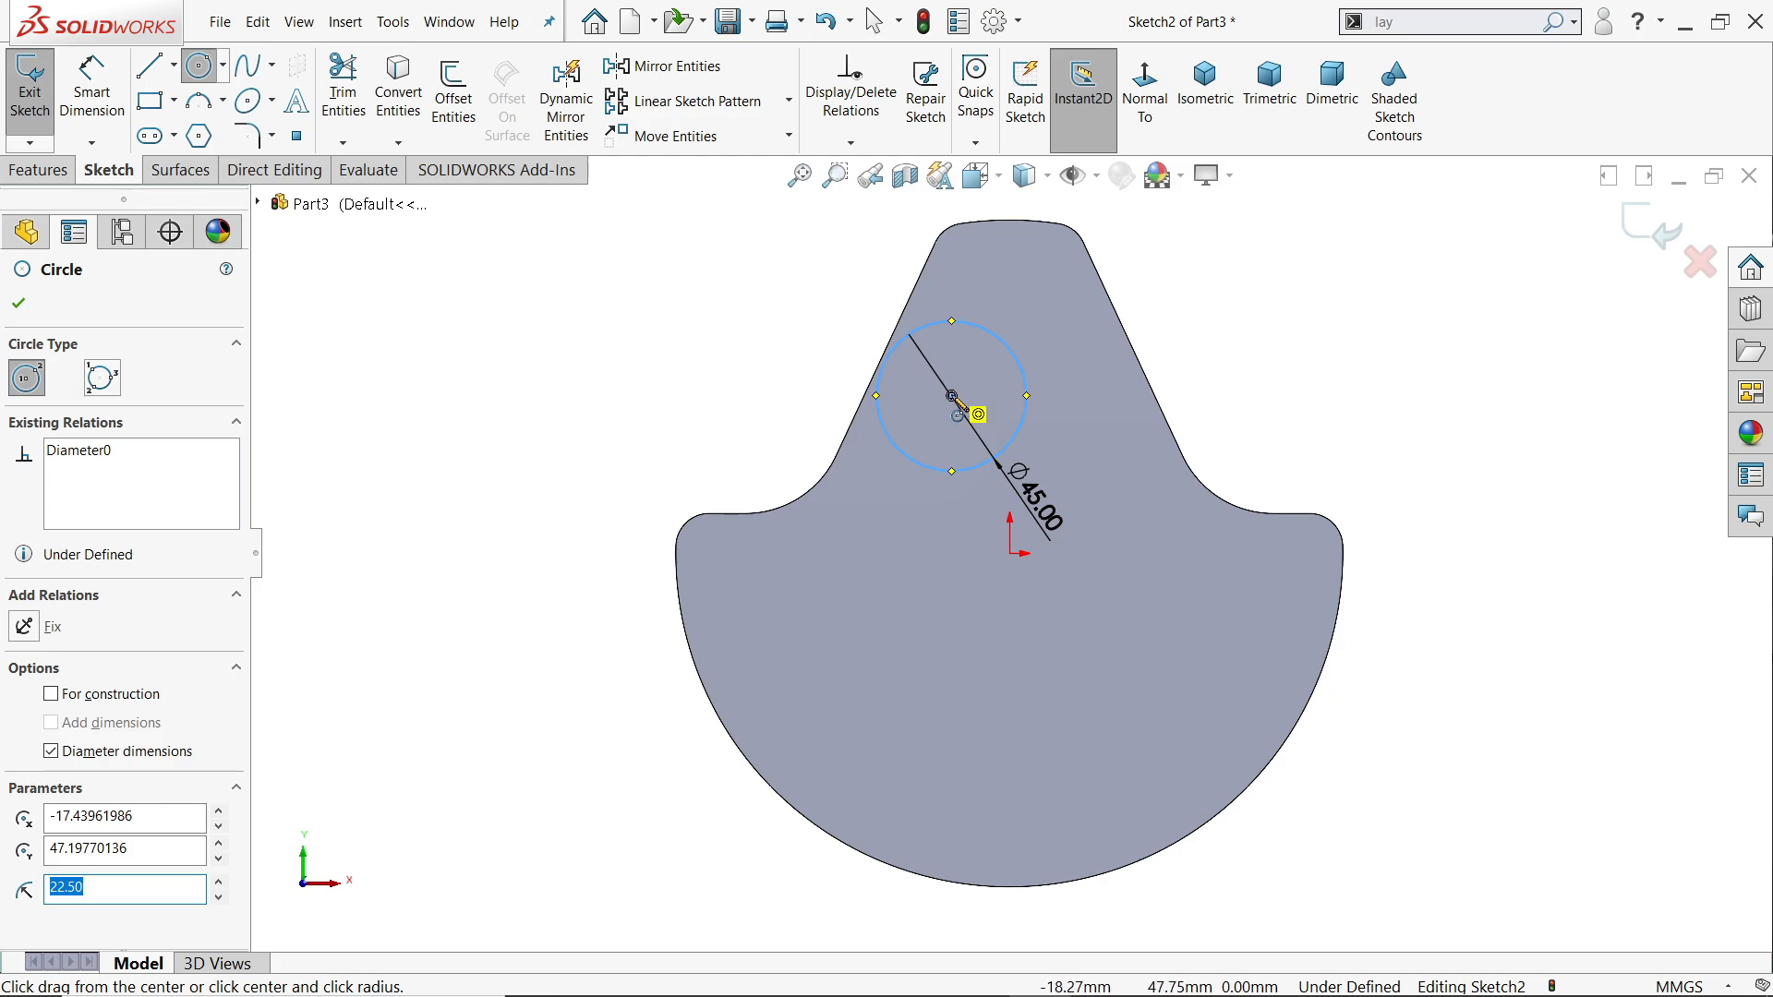
# Draw a 40 mm diameter circle concentric with the 45 mm circle and leave the Circle tool
pyautogui.click(952, 397)
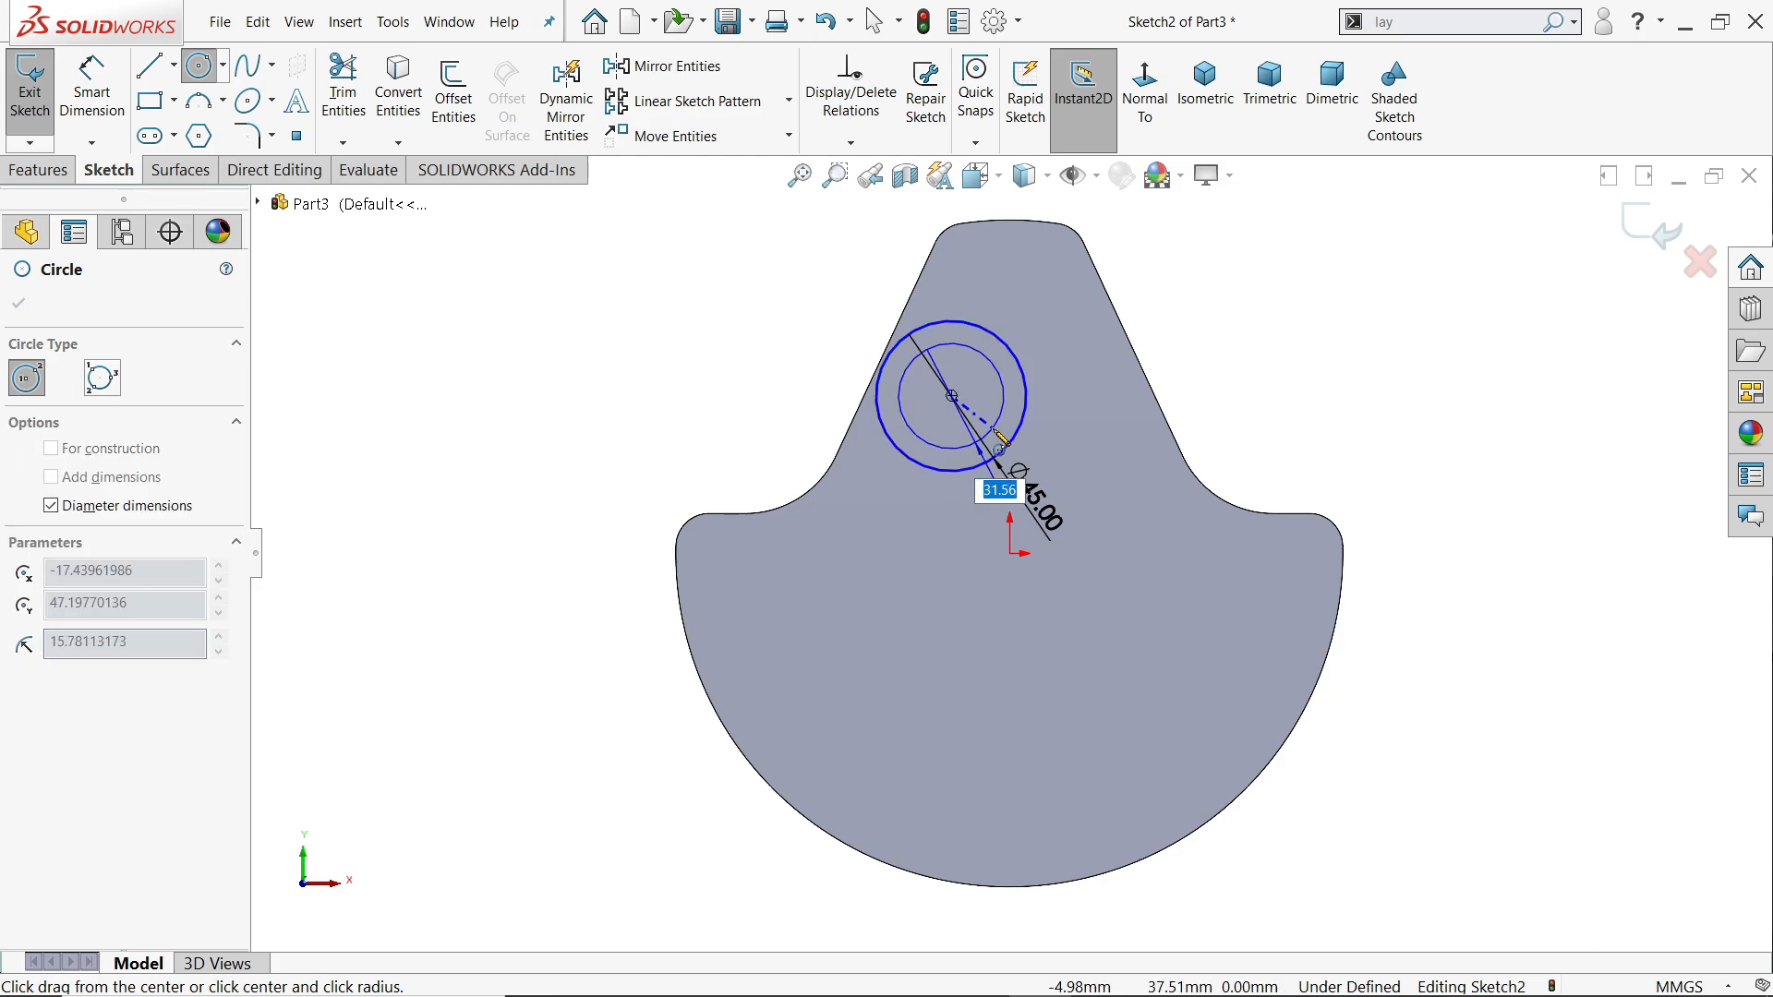
pyautogui.write('40')
pyautogui.press('Return')
pyautogui.rightClick(742, 344)
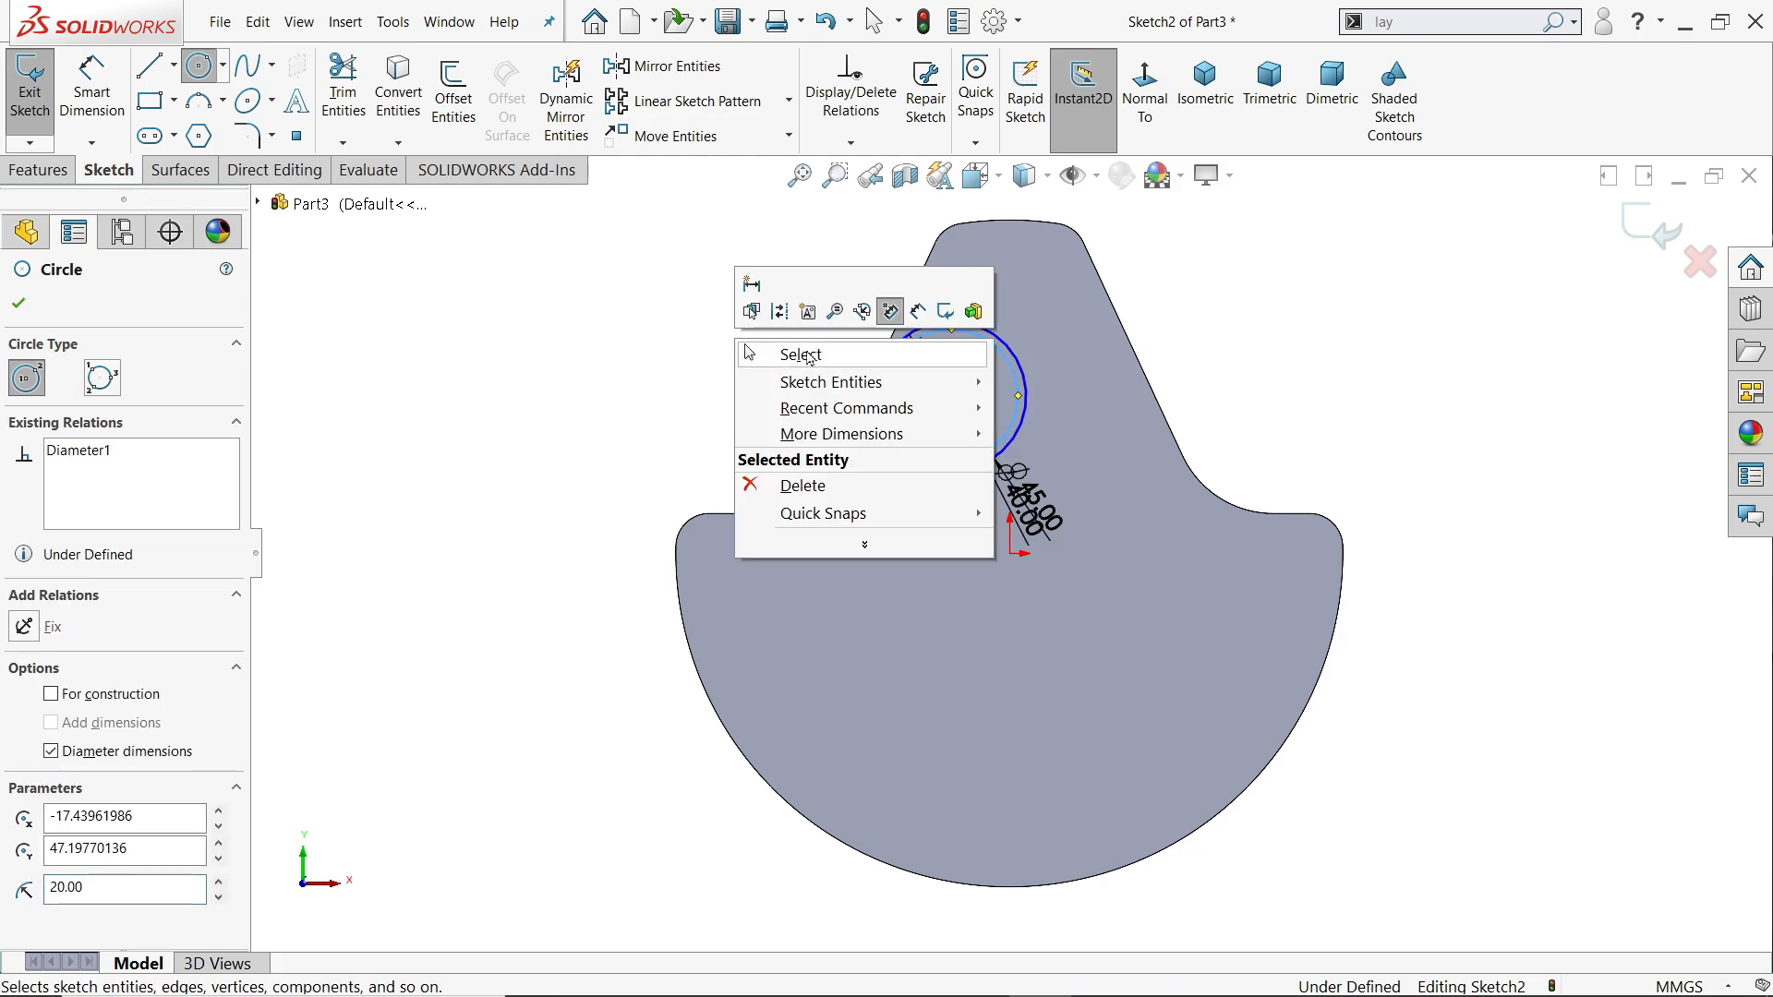
pyautogui.click(810, 358)
# Dimension the circles' centre 70 mm vertically above the origin
pyautogui.scroll(-3, 861, 407)
pyautogui.click(92, 93)
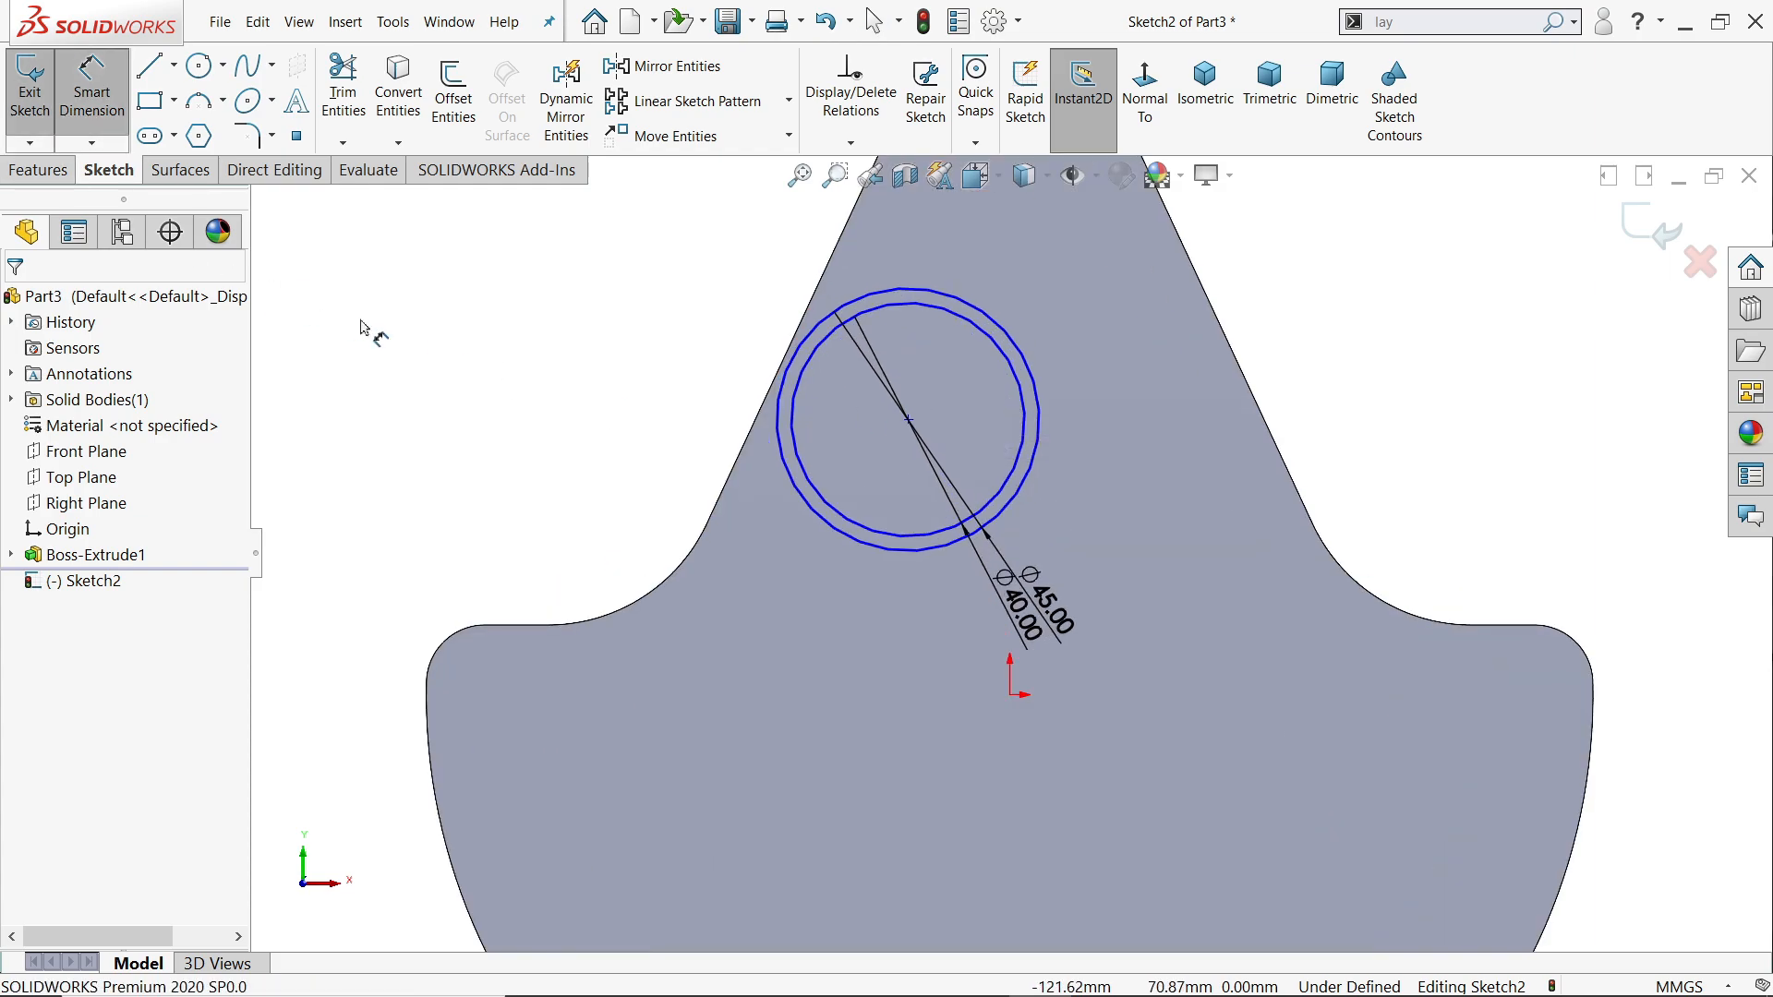
pyautogui.click(908, 421)
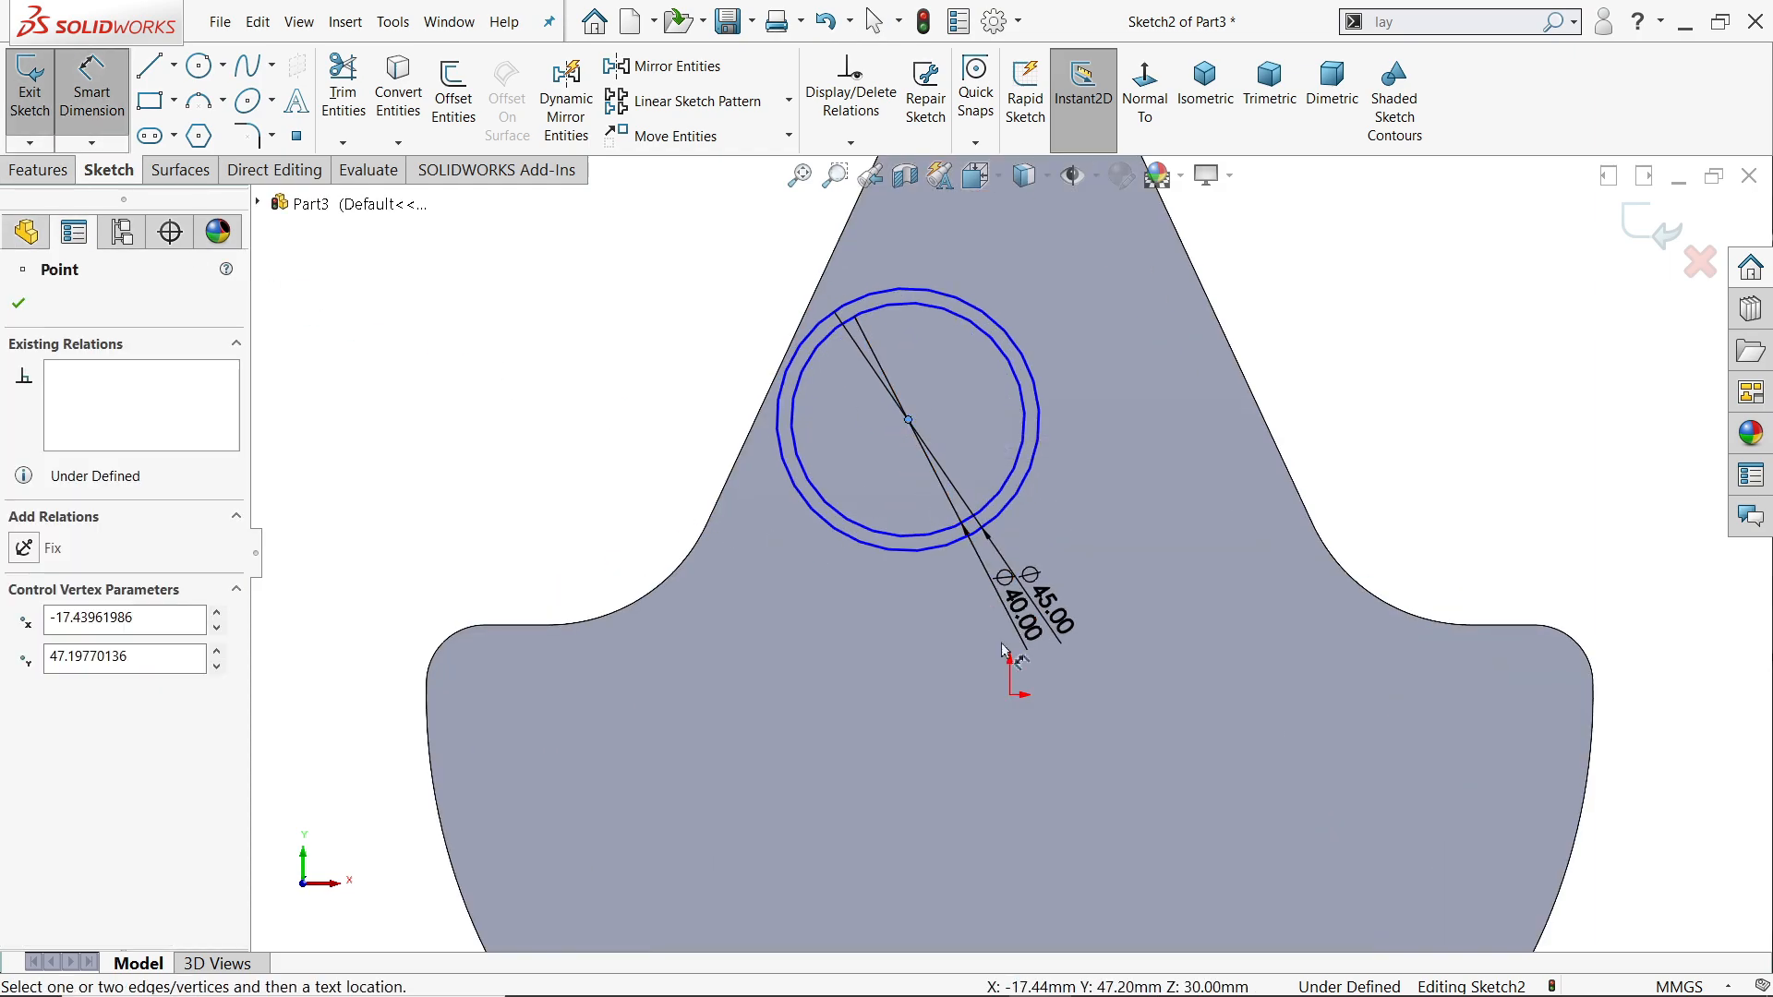
pyautogui.click(1012, 696)
pyautogui.click(514, 501)
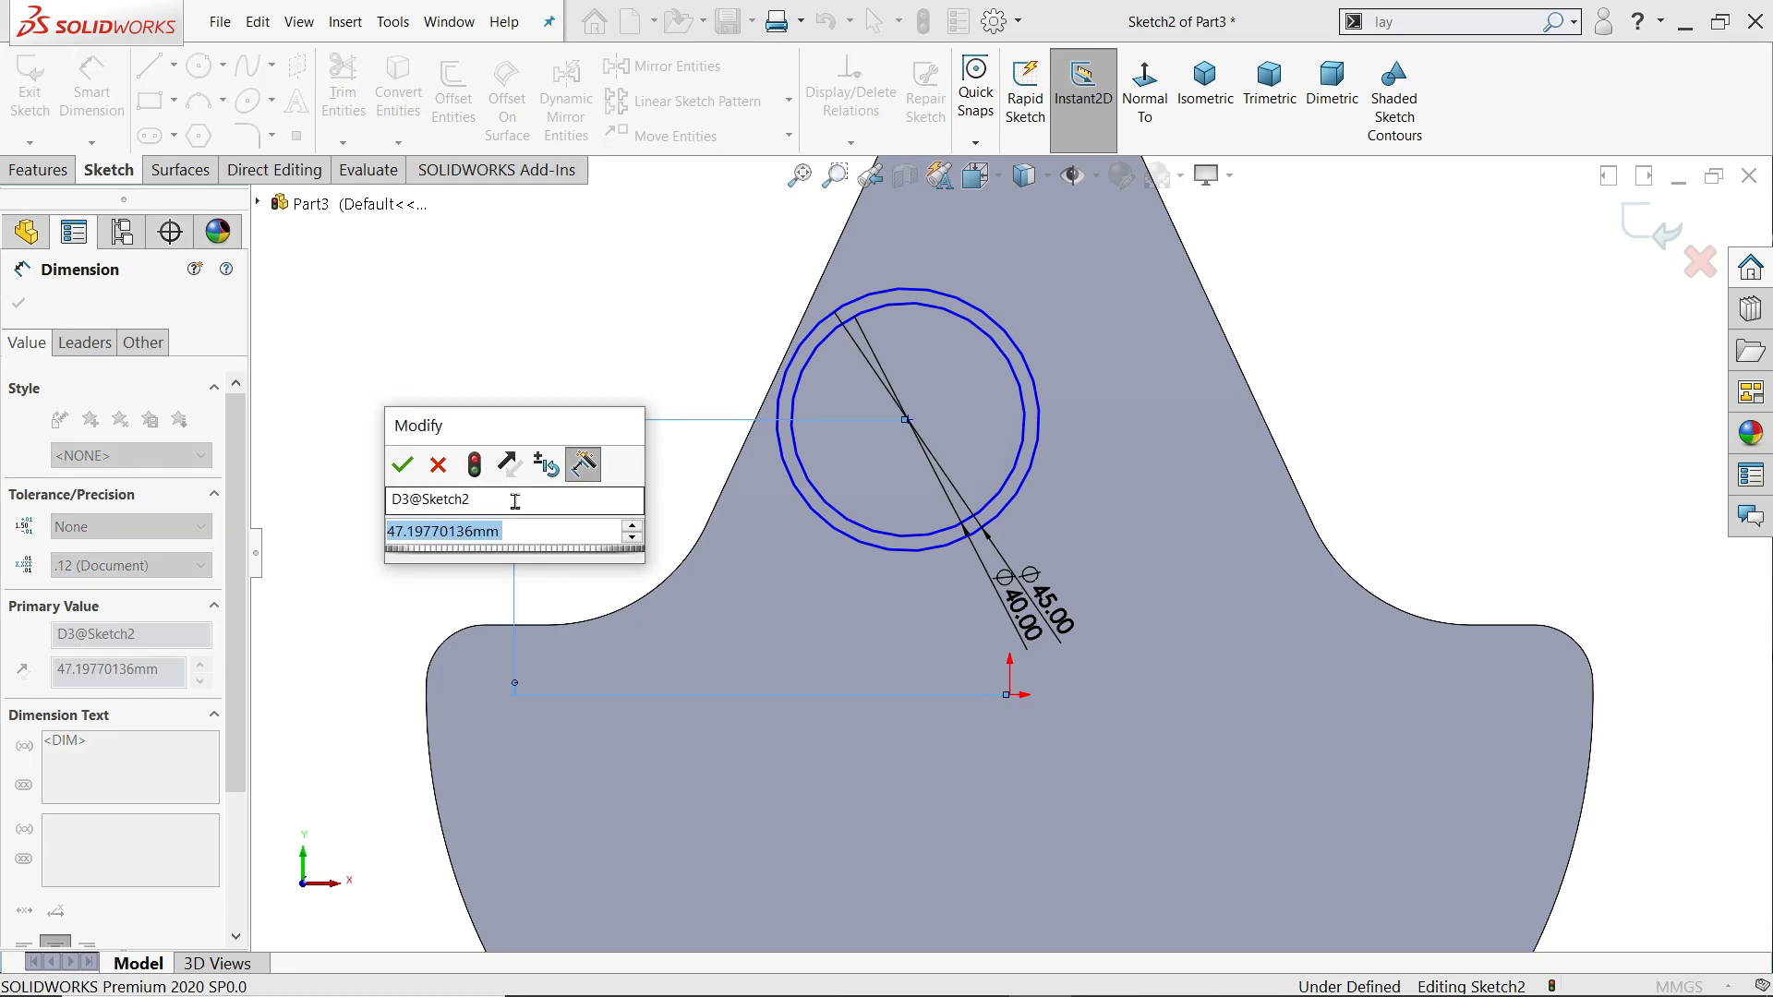
pyautogui.write('70')
pyautogui.press('Return')
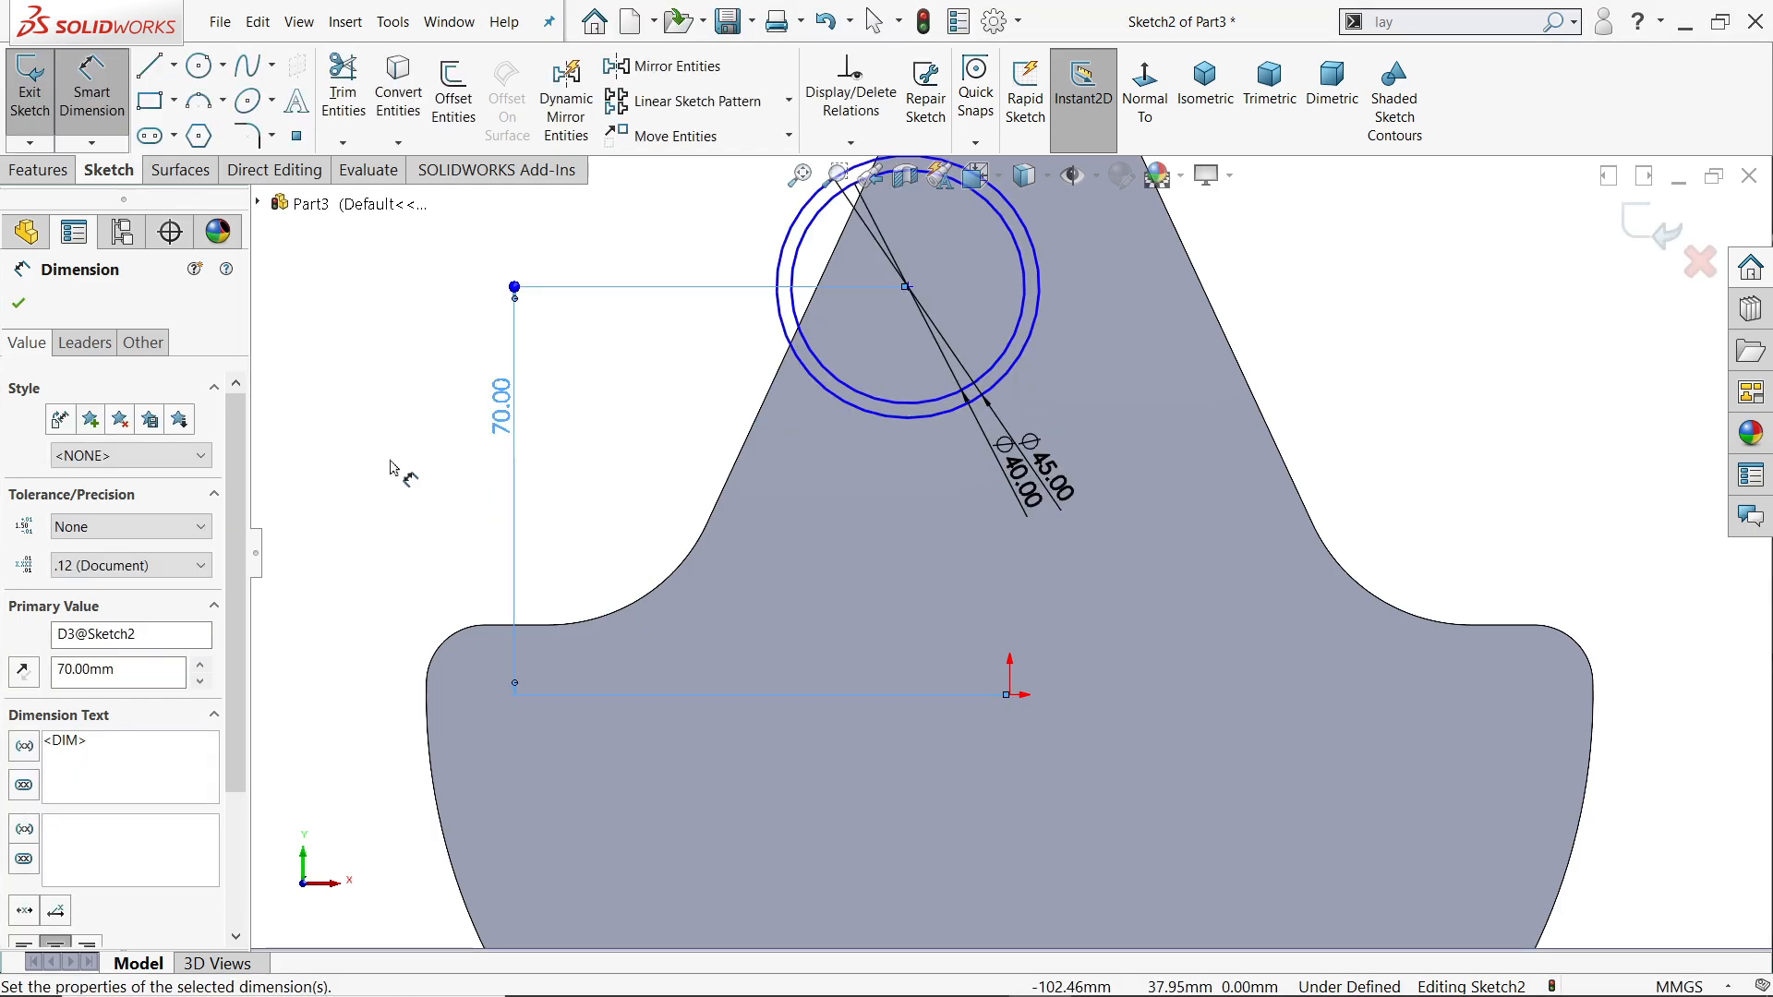
pyautogui.click(20, 304)
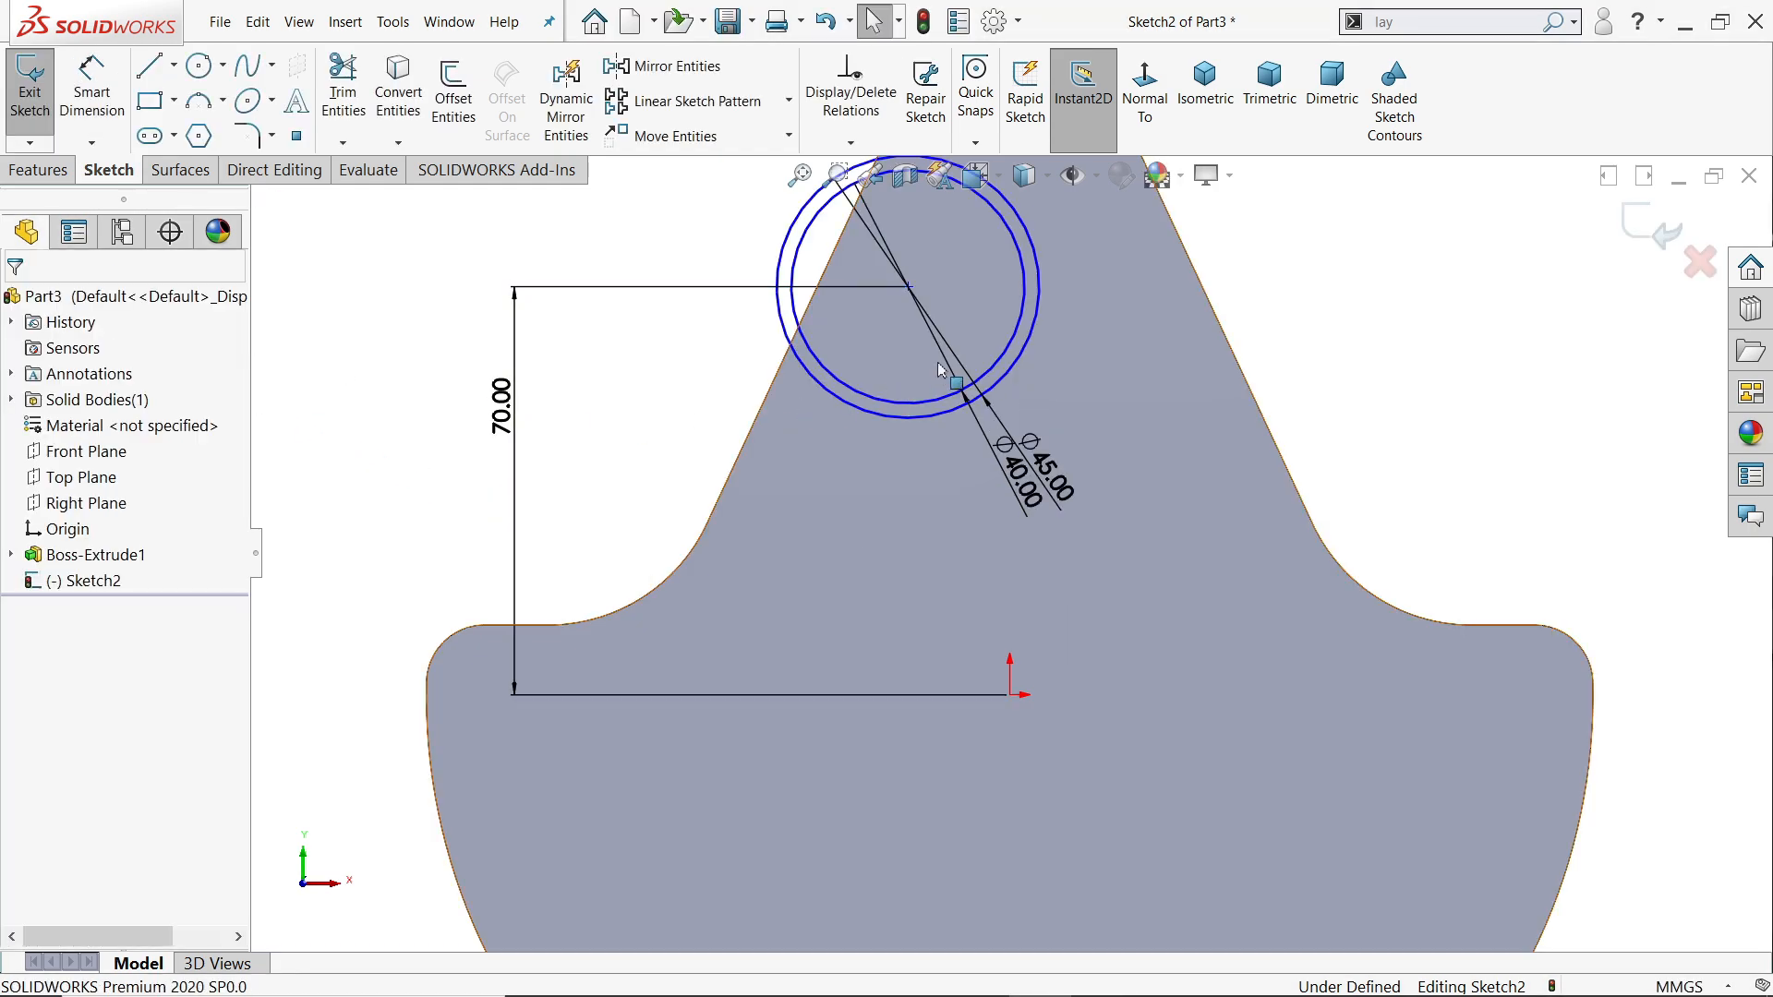
# Add a Vertical relation between the circles' centre and the origin
pyautogui.click(909, 288)
pyautogui.click(1010, 696)
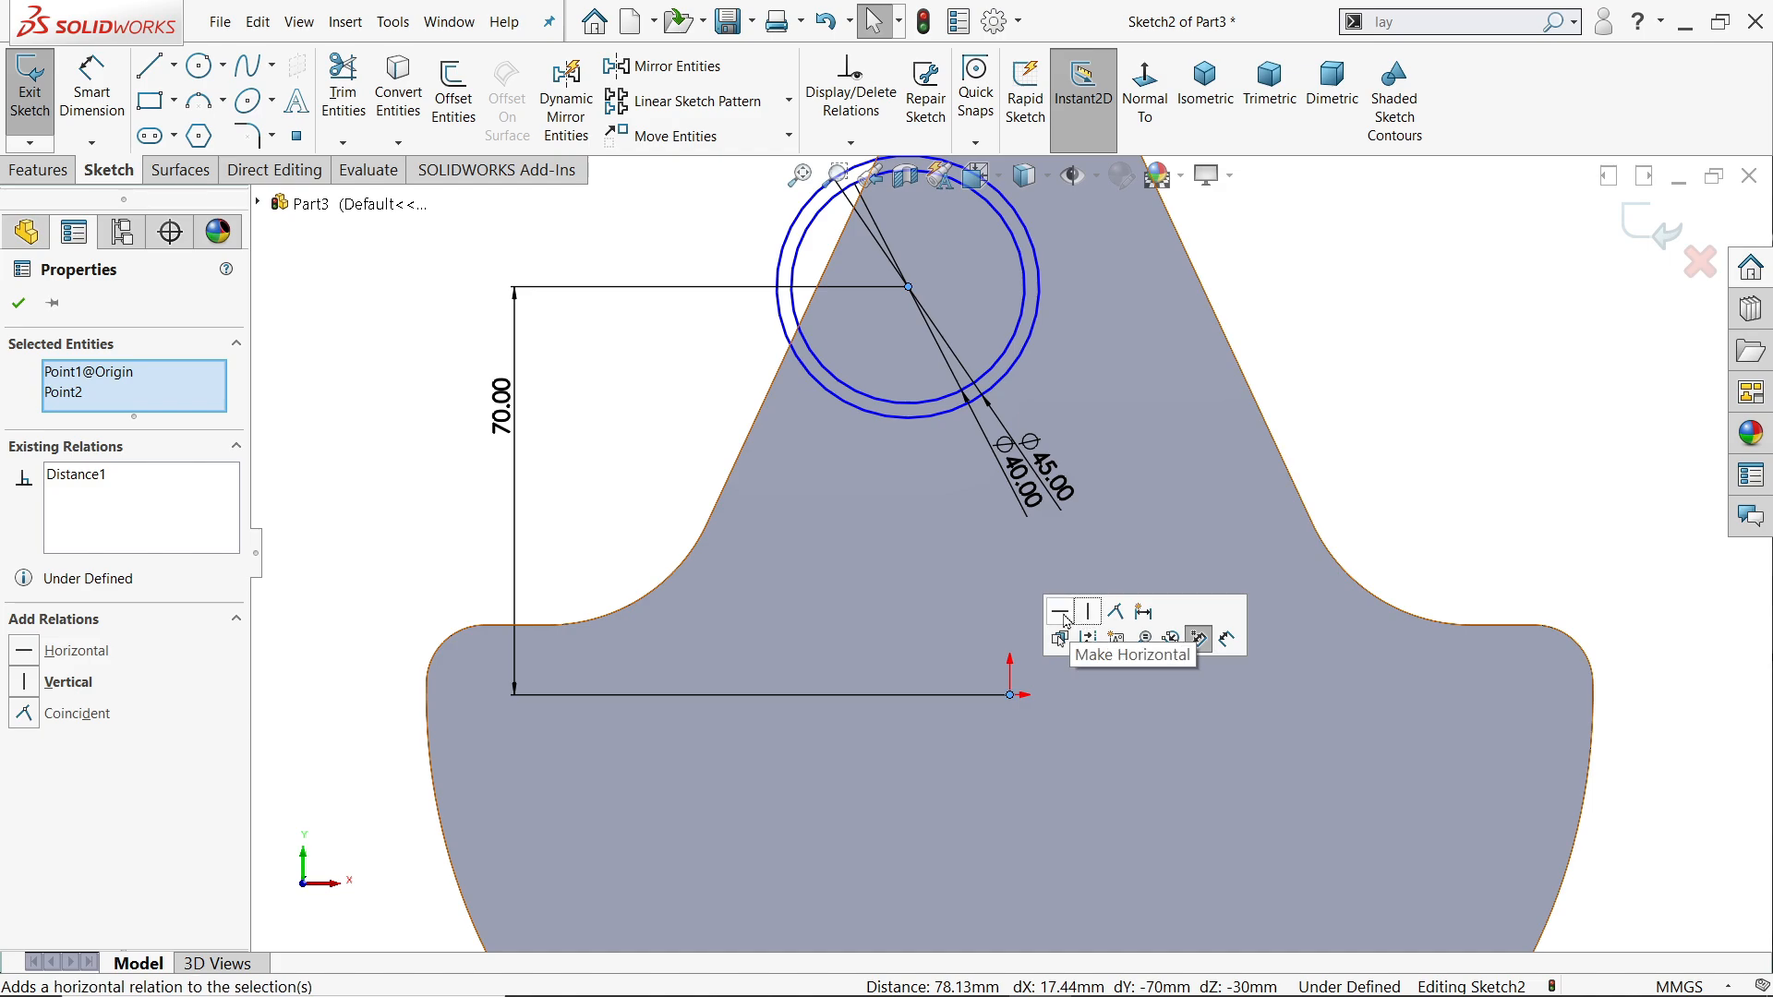
pyautogui.click(1093, 624)
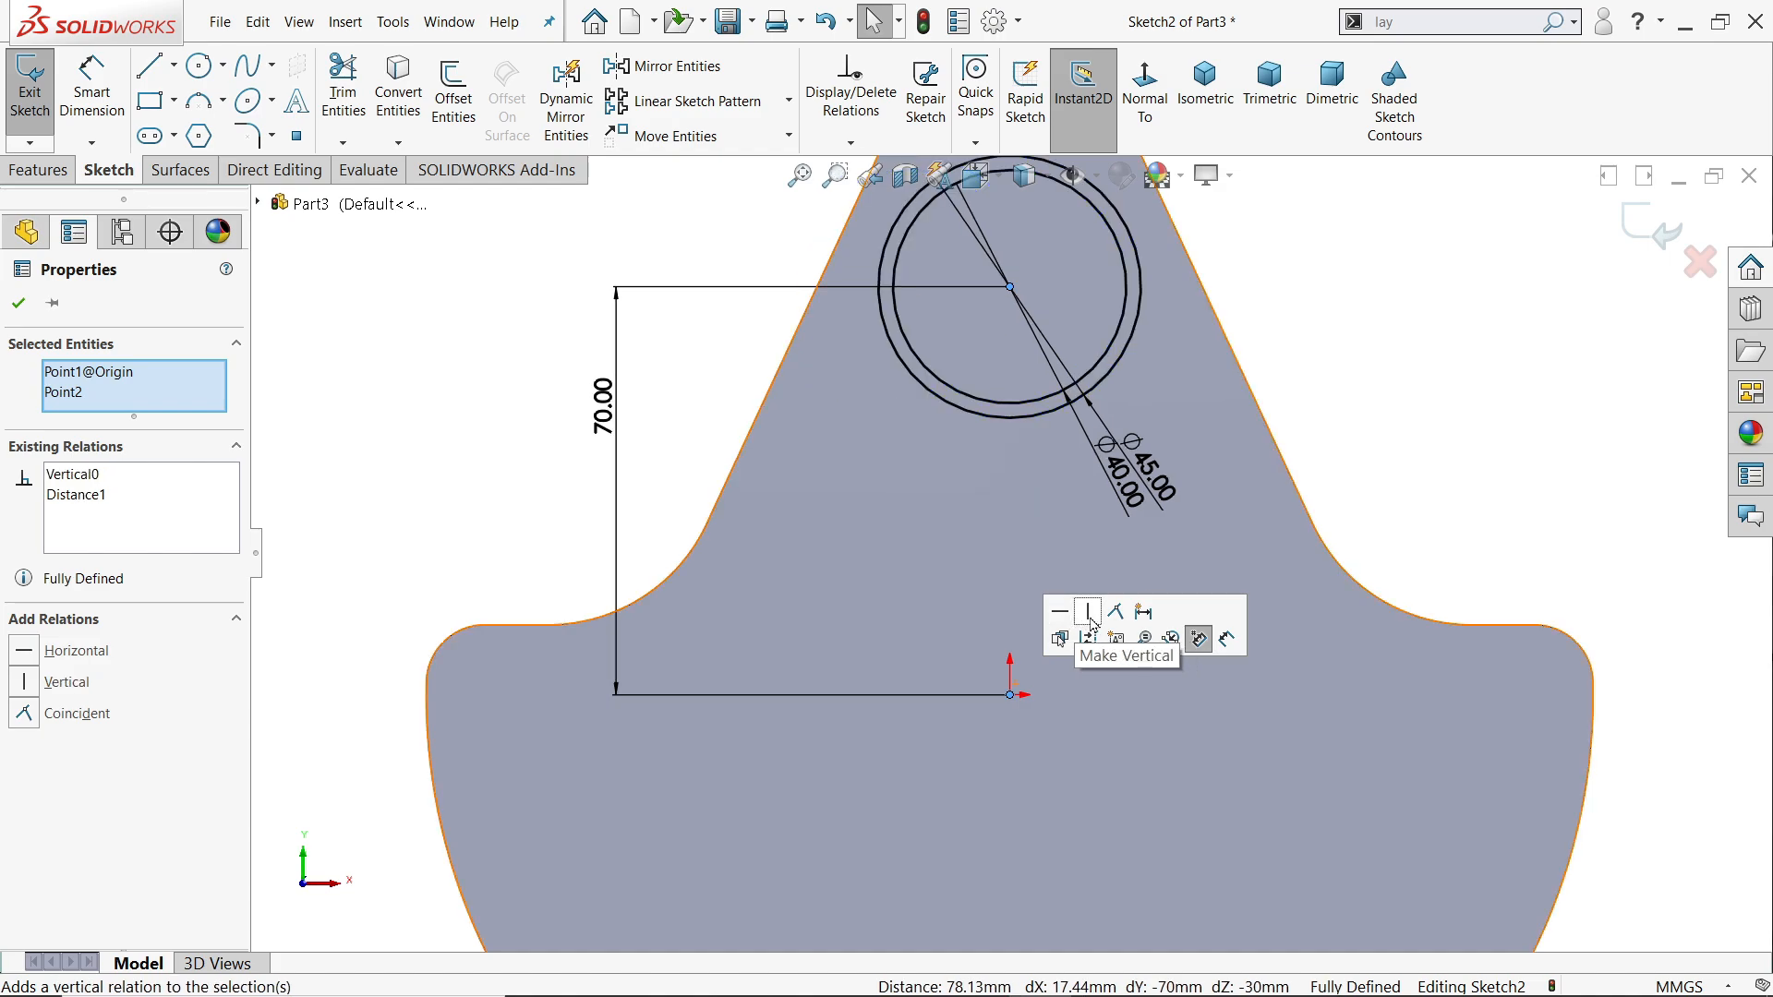
pyautogui.scroll(2, 1025, 554)
pyautogui.scroll(-1, 1036, 484)
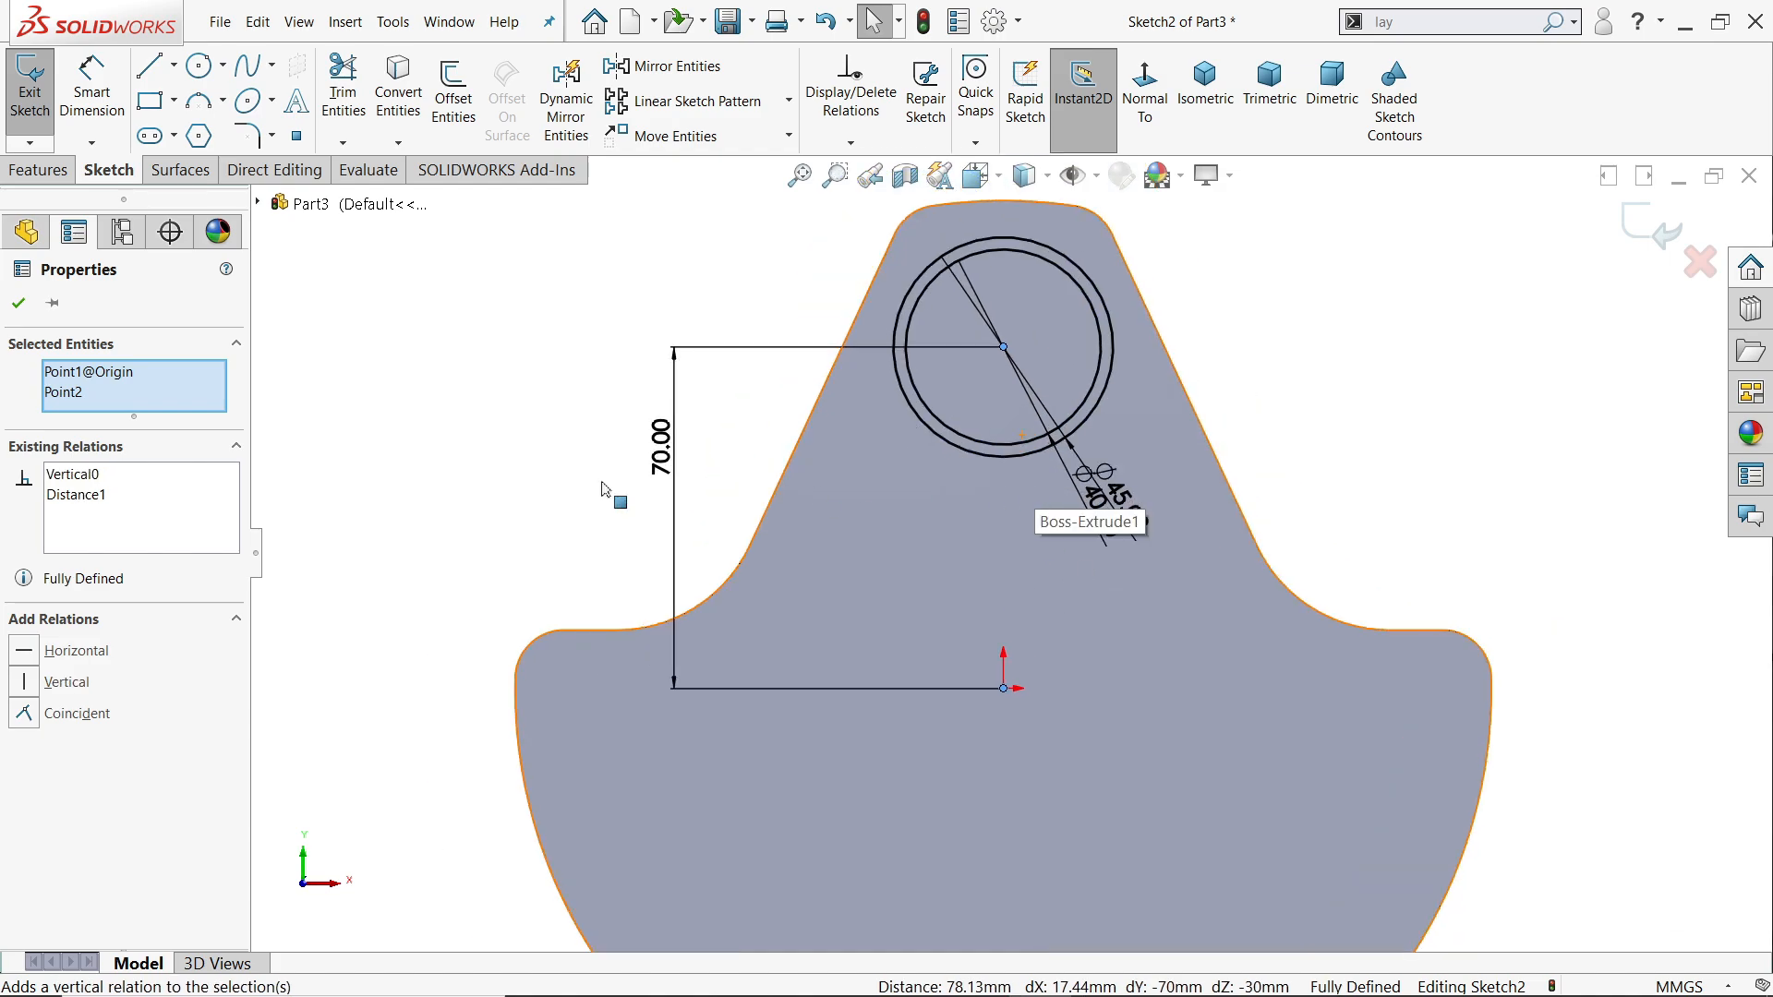
pyautogui.click(17, 303)
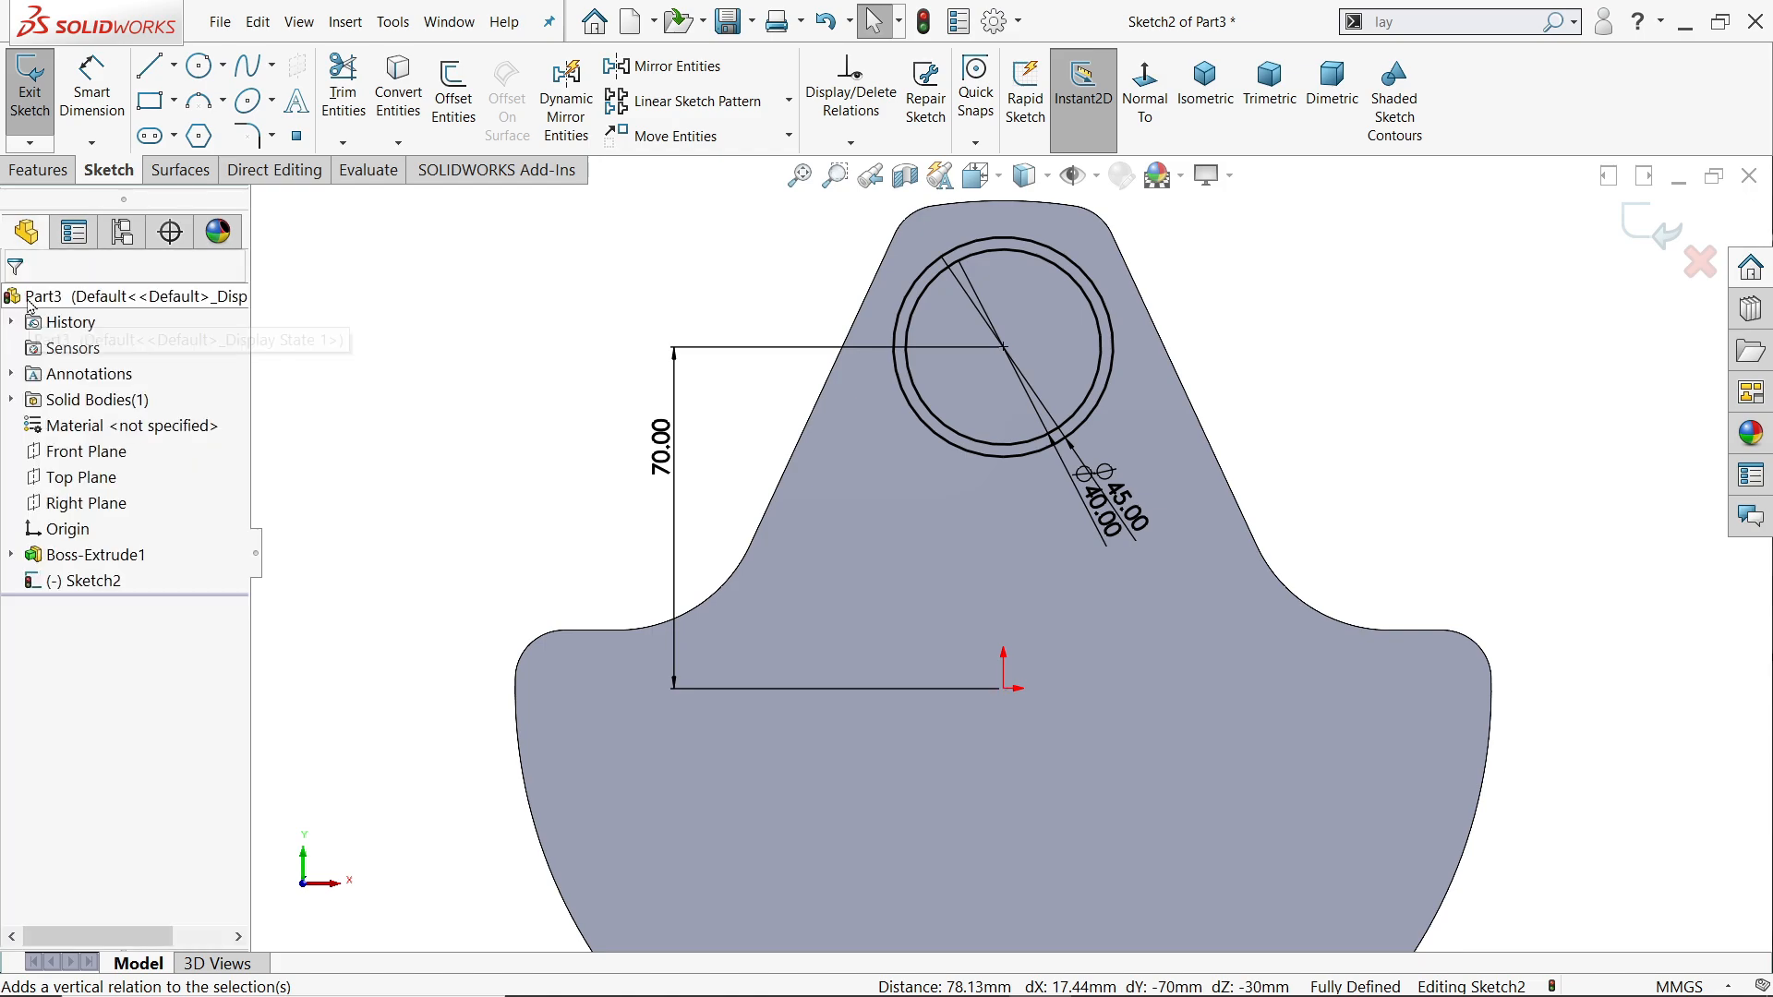
# Extrude the full 45 mm circle contour as a blind boss 20 mm deep from the web face
pyautogui.click(37, 169)
pyautogui.click(41, 93)
pyautogui.scroll(-3, 961, 379)
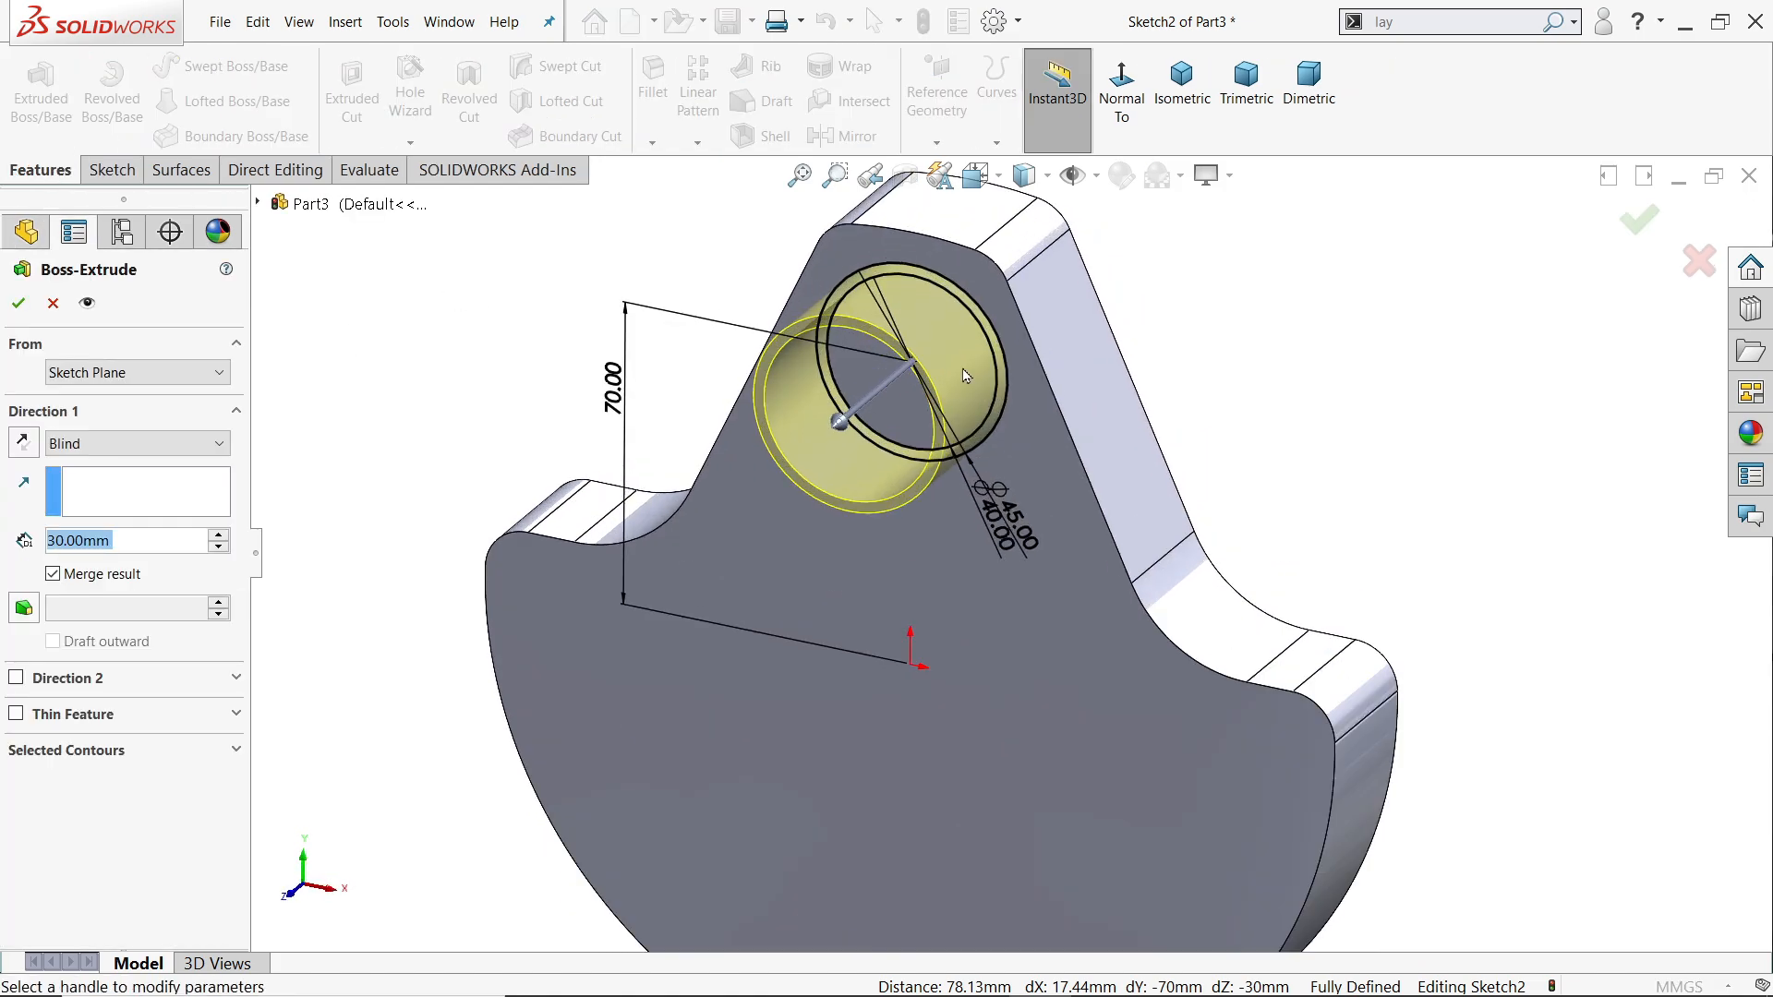
pyautogui.click(57, 763)
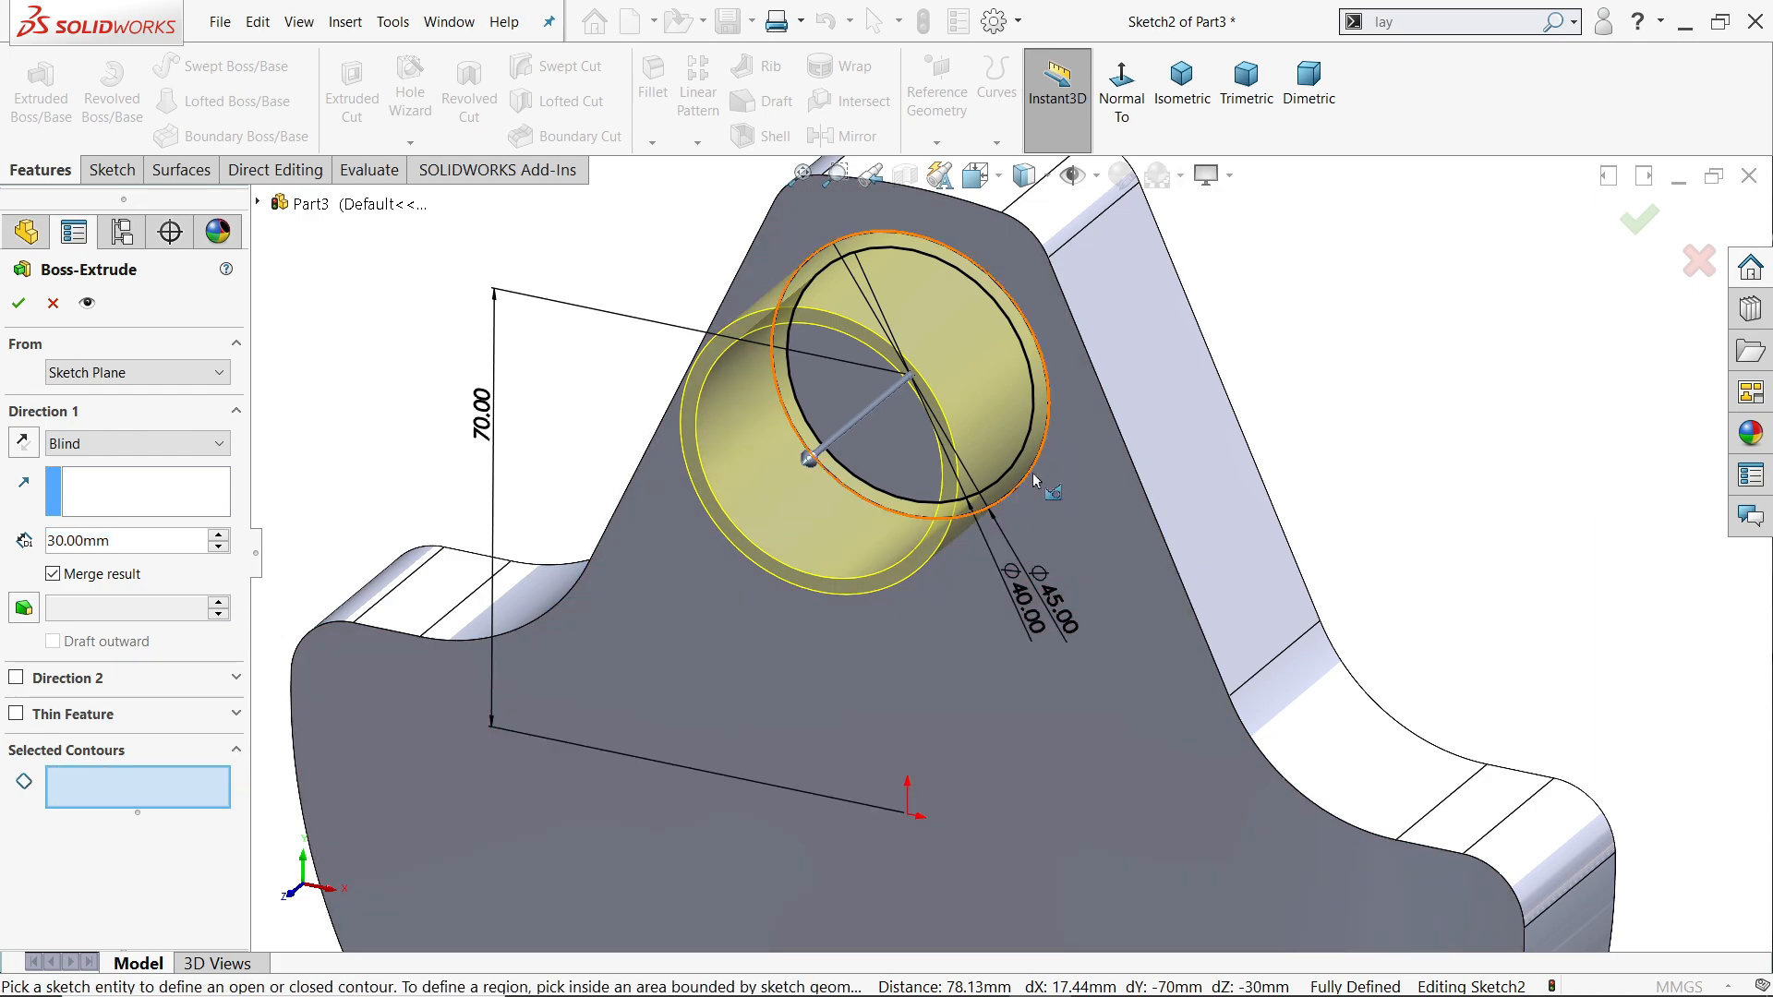
pyautogui.click(1032, 472)
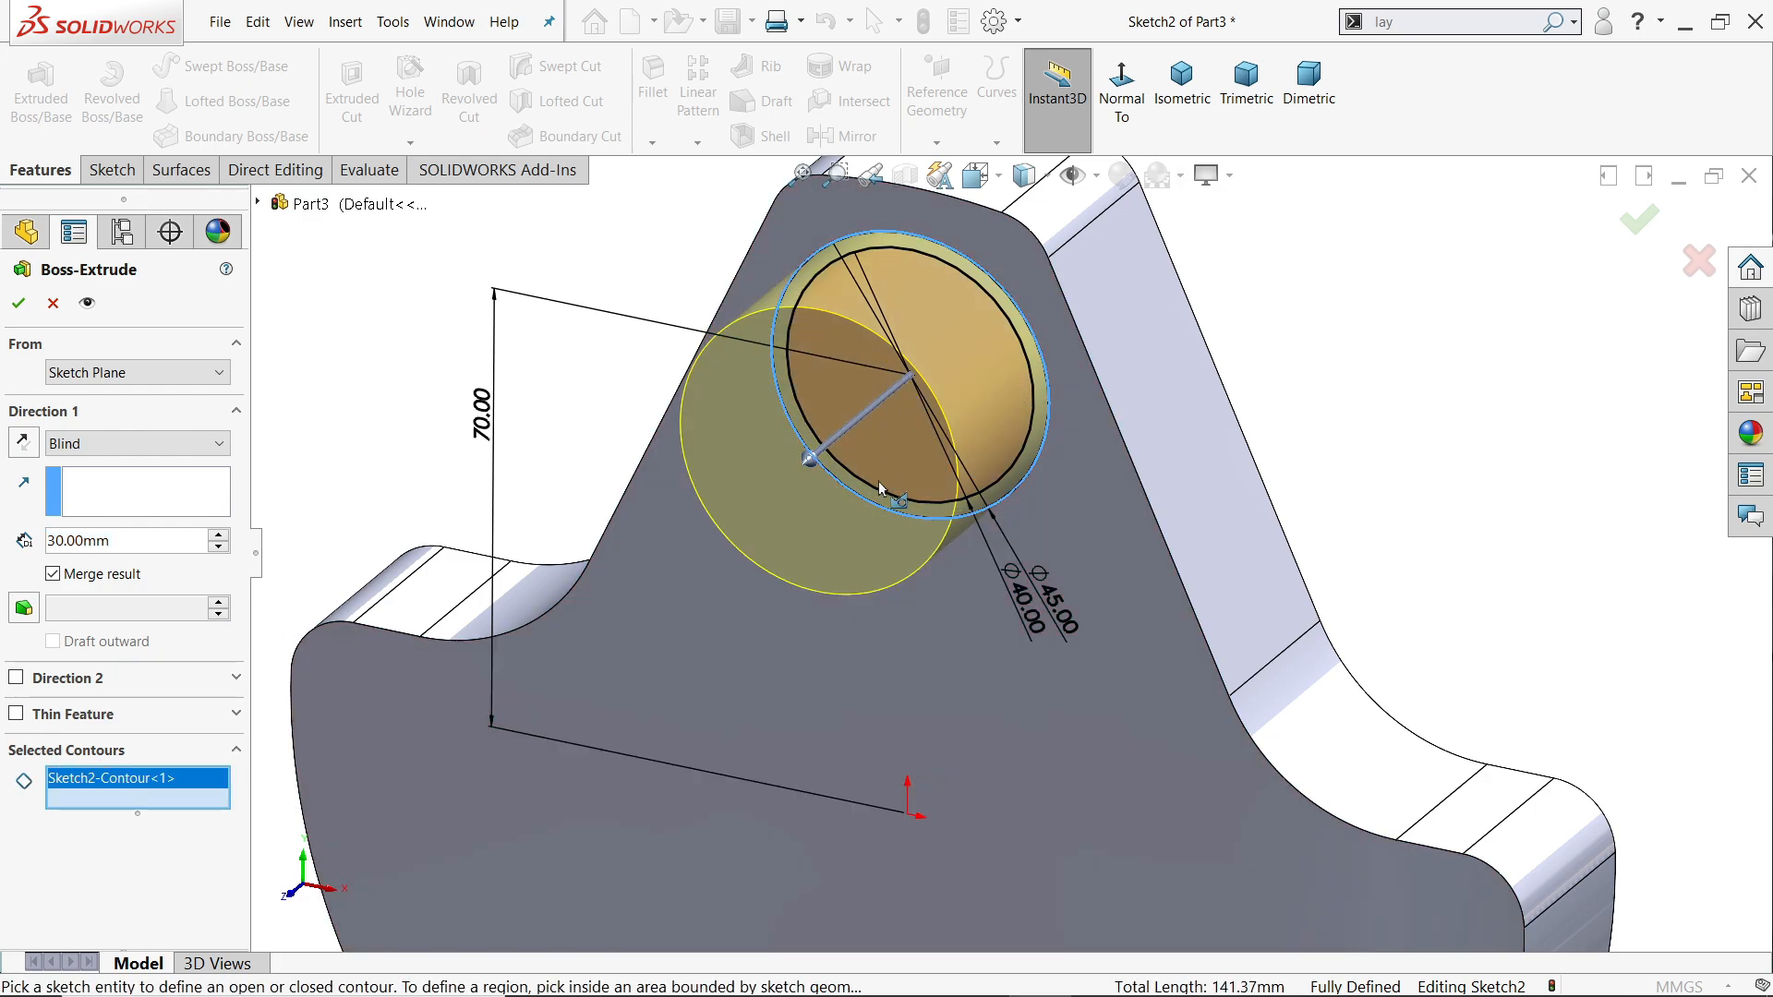
pyautogui.click(118, 540)
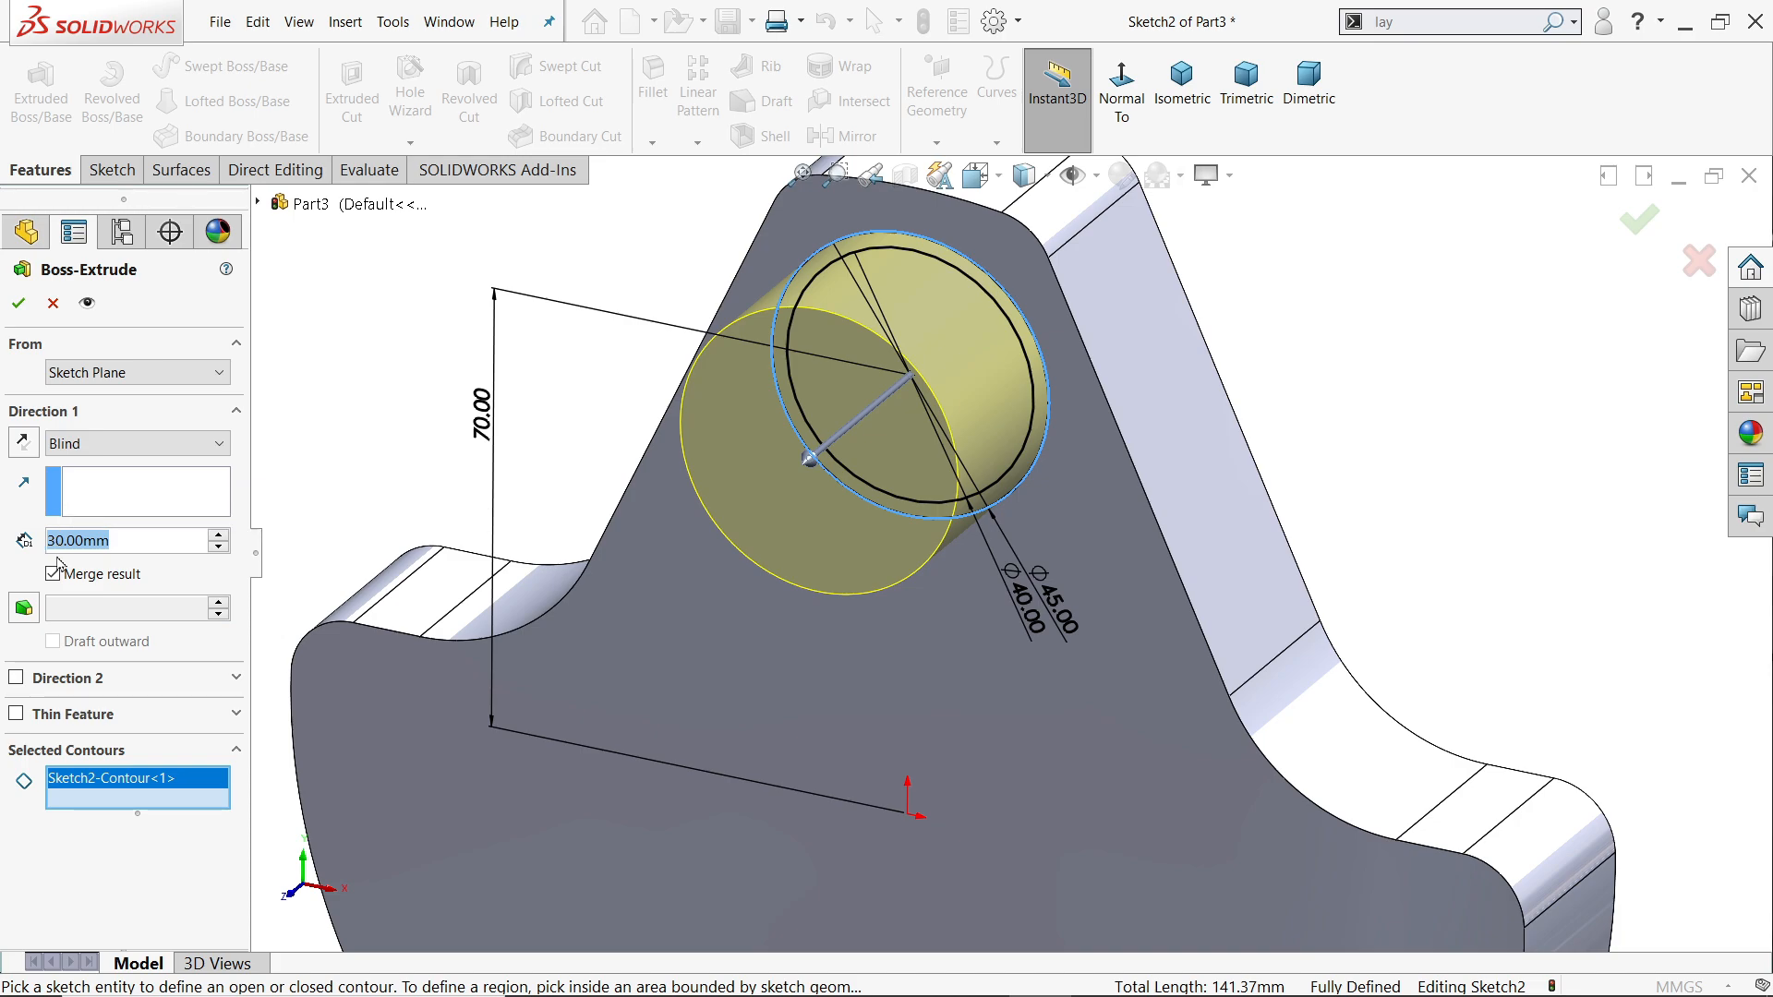
pyautogui.write('20')
pyautogui.press('Return')
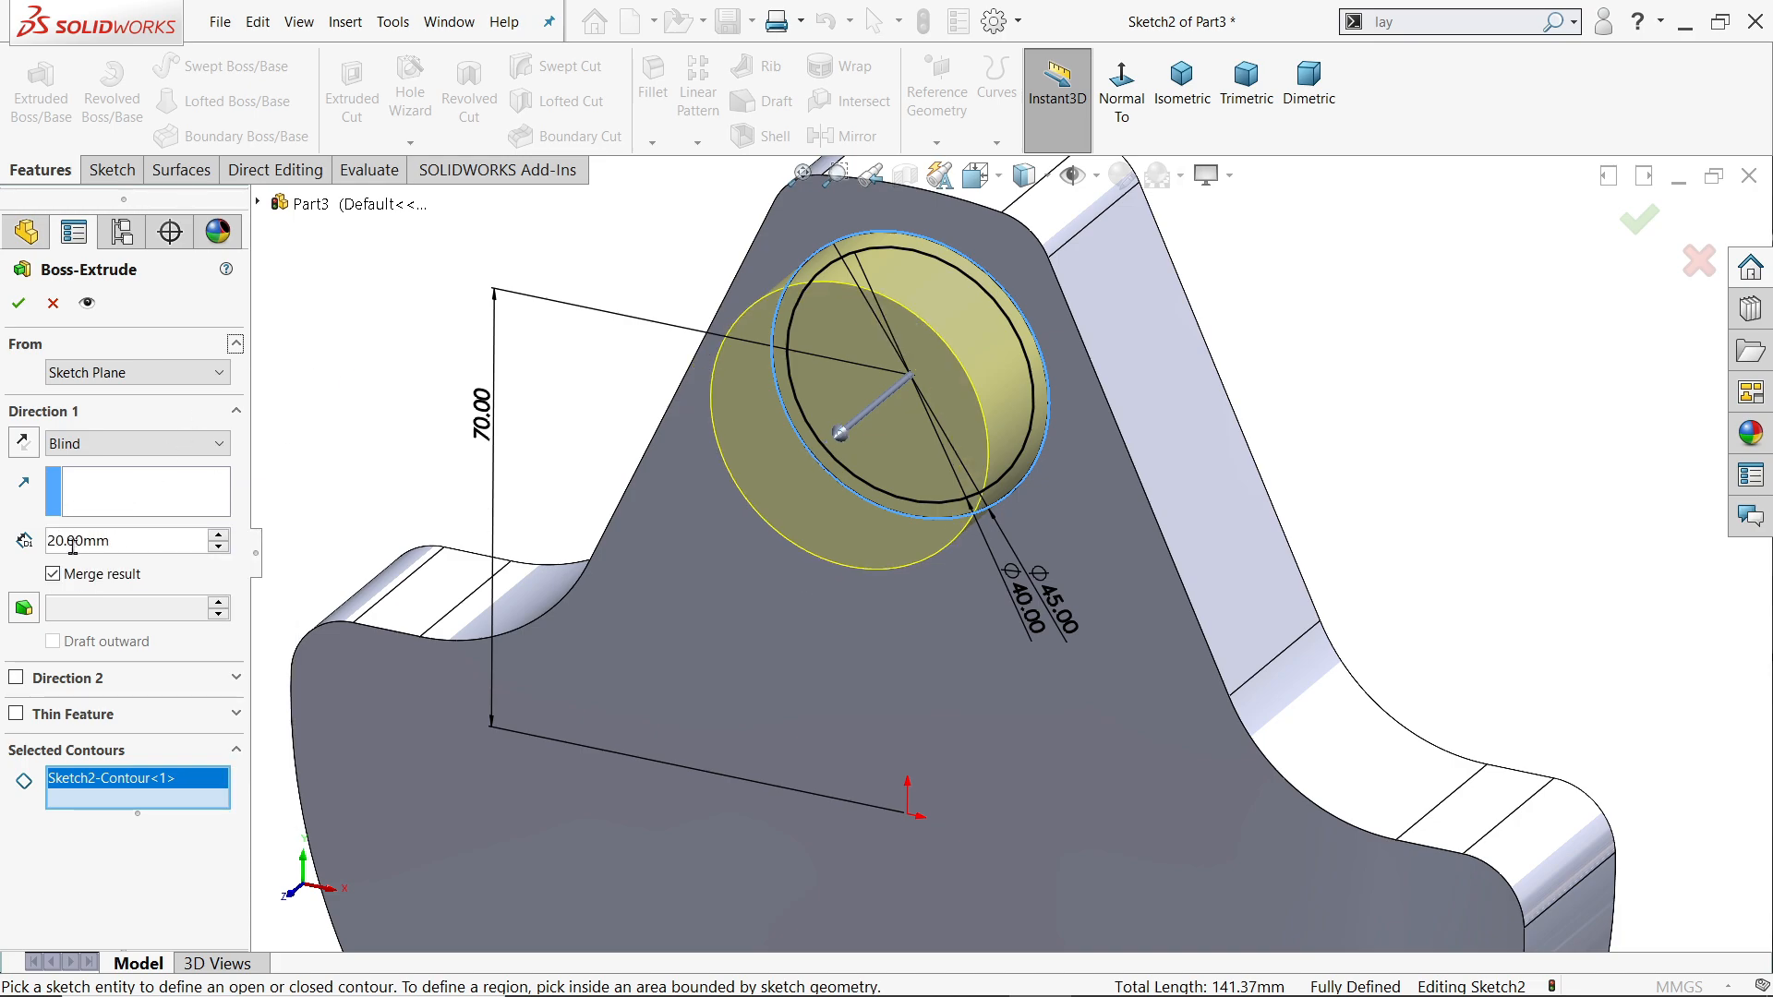
pyautogui.click(19, 305)
# Start another boss extrusion from the same pin sketch, selecting the 40 mm circle as its contour
pyautogui.moveTo(502, 412)
pyautogui.mouseDown(button='middle')
pyautogui.moveTo(423, 399)
pyautogui.moveTo(474, 400)
pyautogui.mouseUp(button='middle')
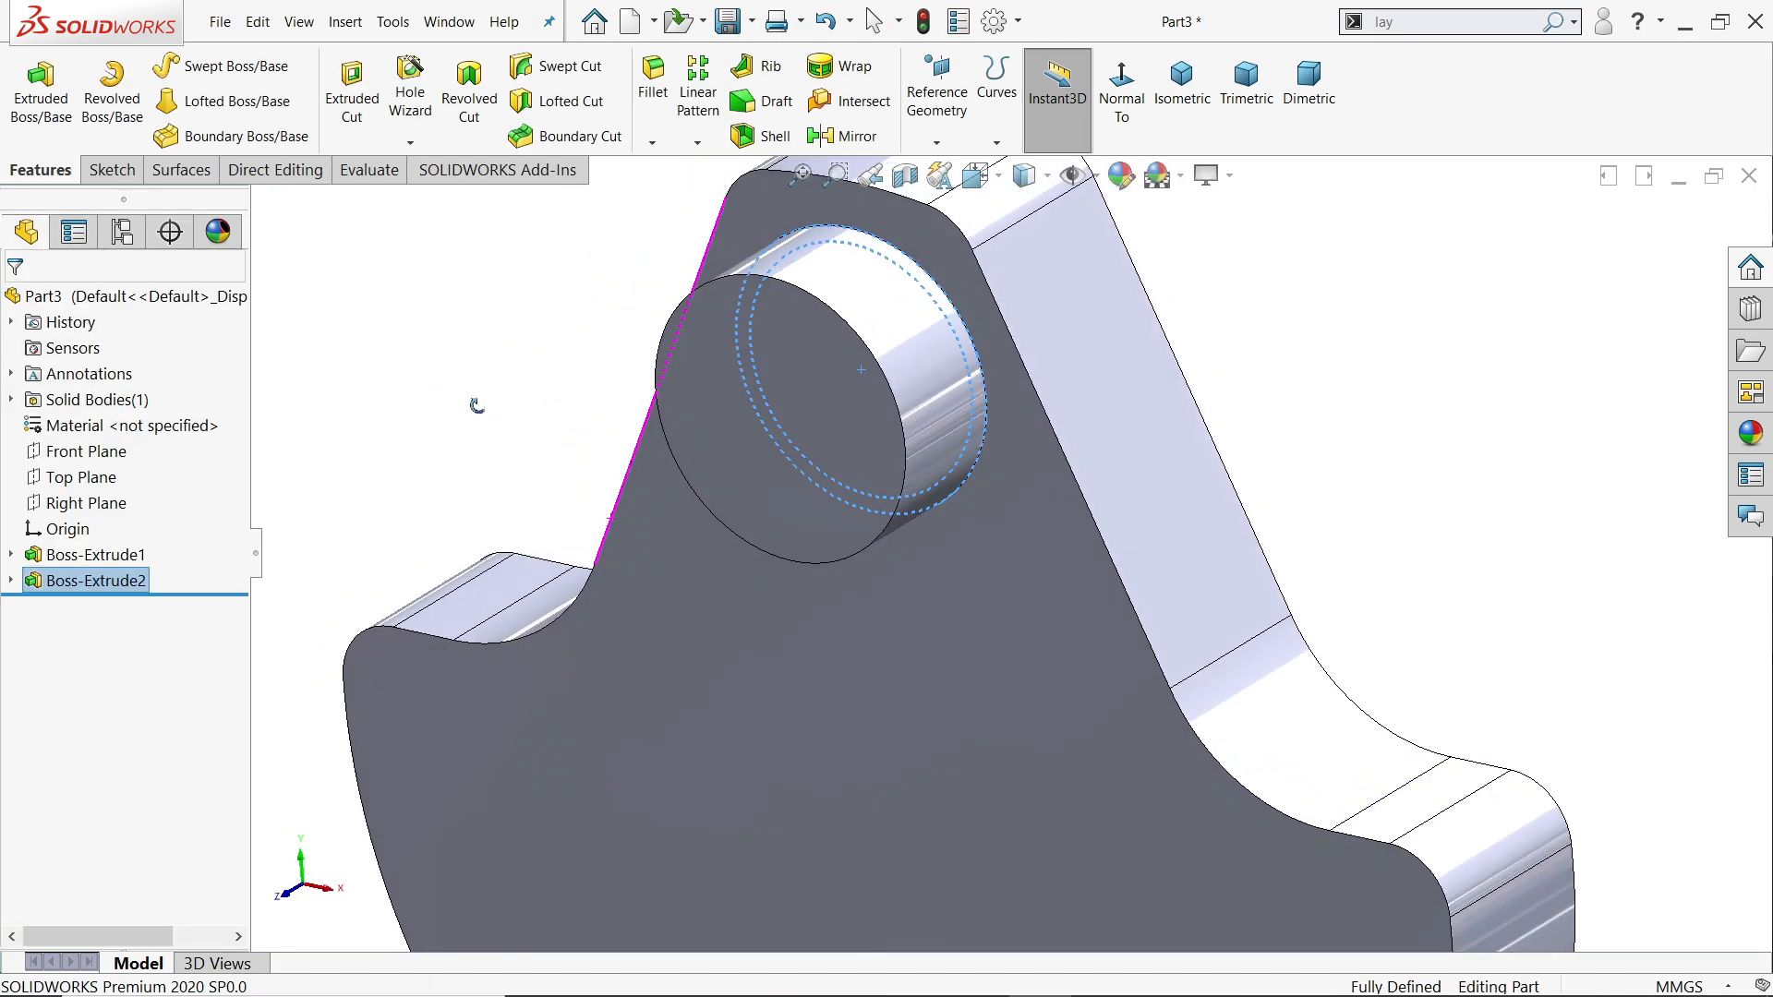
pyautogui.click(11, 579)
pyautogui.click(94, 613)
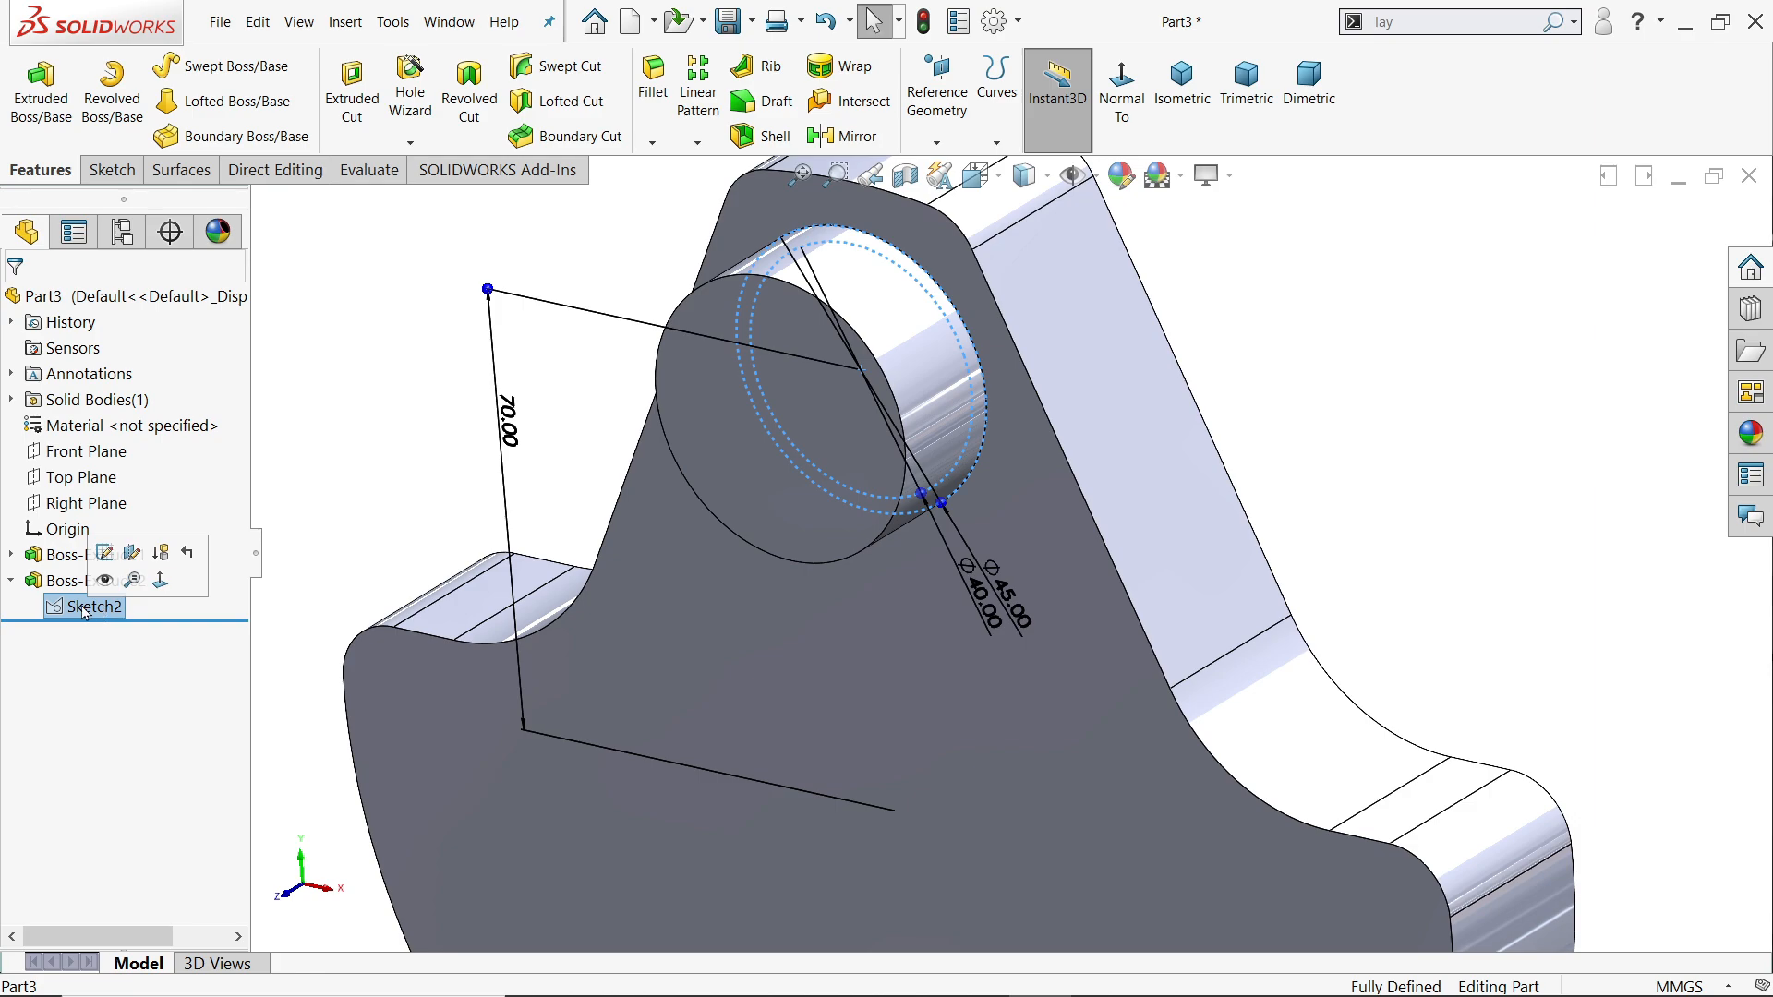
pyautogui.click(42, 121)
pyautogui.click(79, 763)
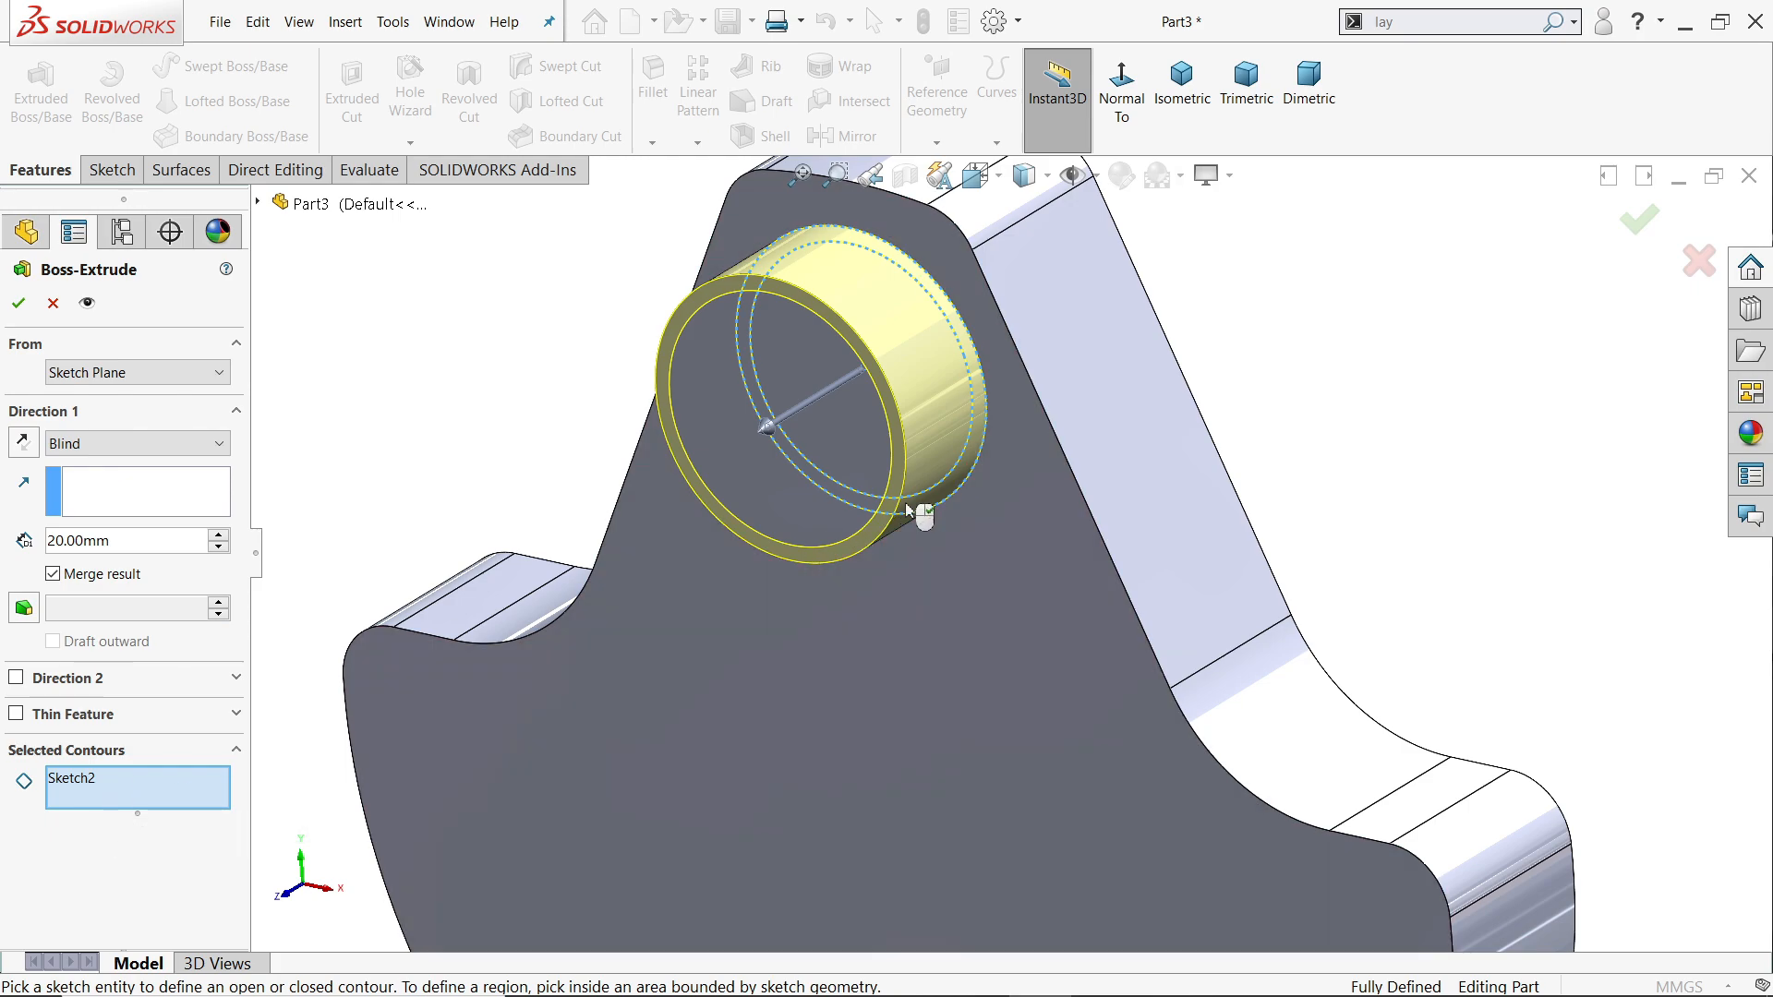
pyautogui.click(943, 485)
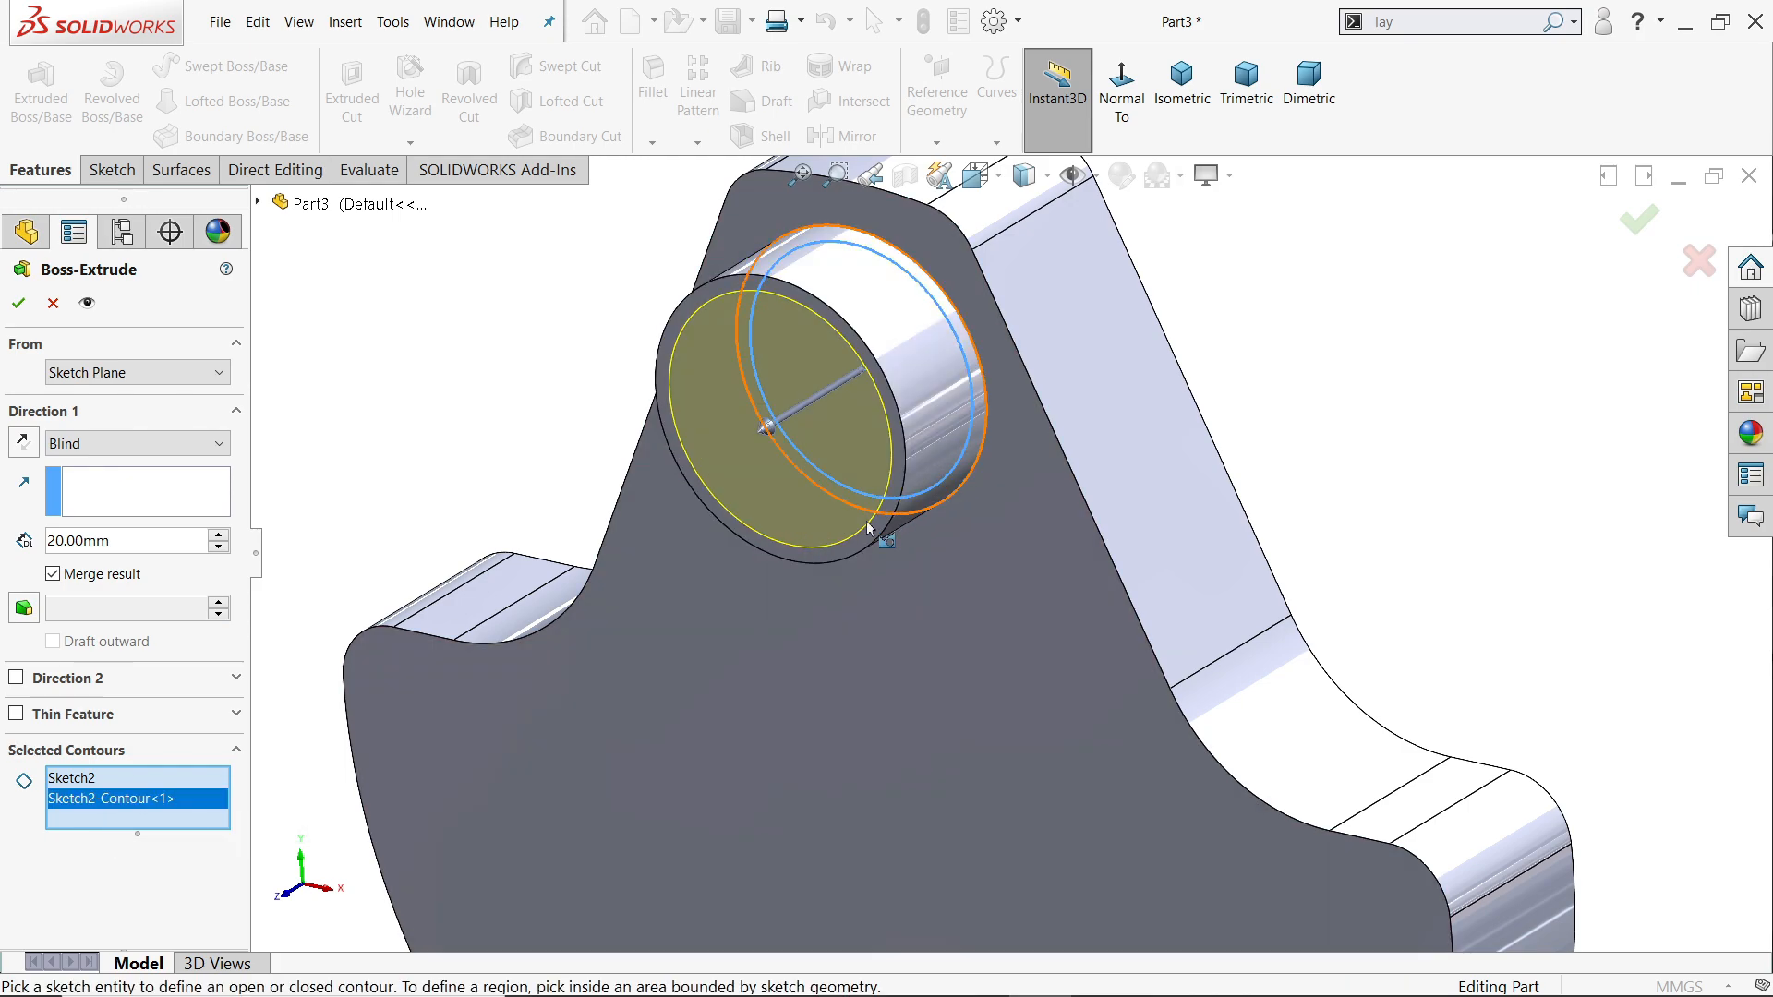
# Set the 40 mm pin's blind extrusion depth to 60 mm
pyautogui.moveTo(135, 542); pyautogui.dragTo(49, 540)
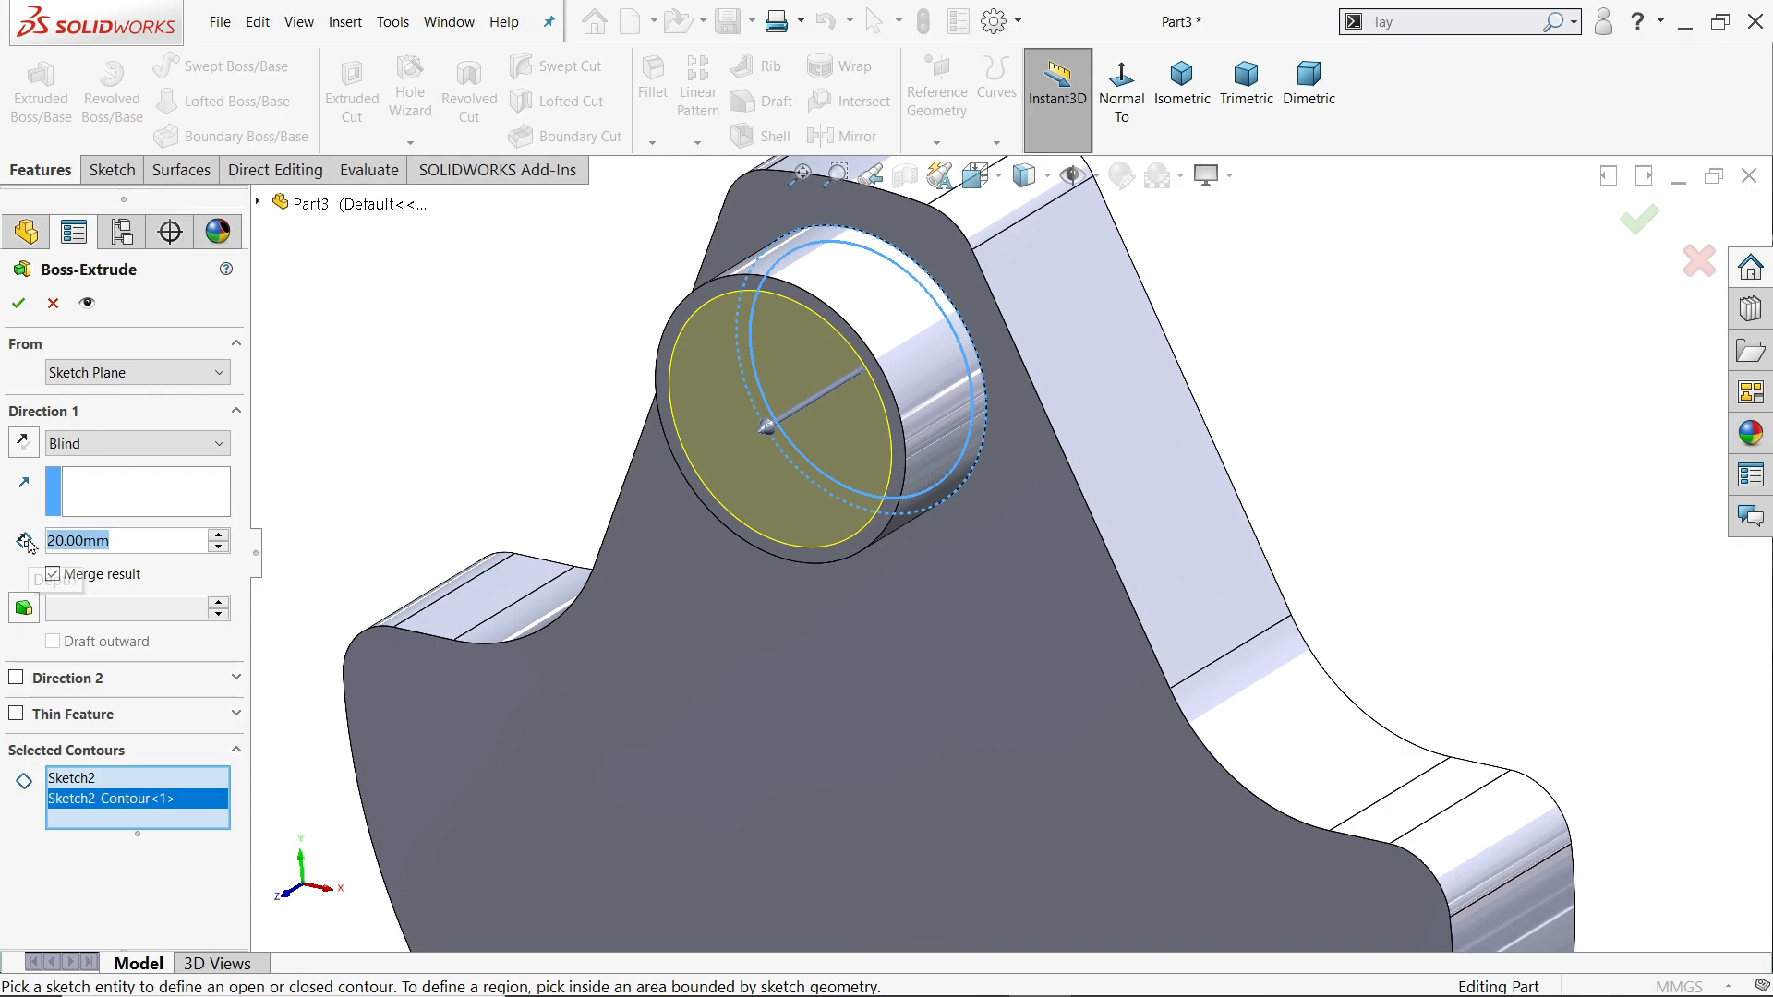
pyautogui.write('60')
pyautogui.press('Return')
pyautogui.moveTo(462, 451); pyautogui.dragTo(370, 441, button='middle')
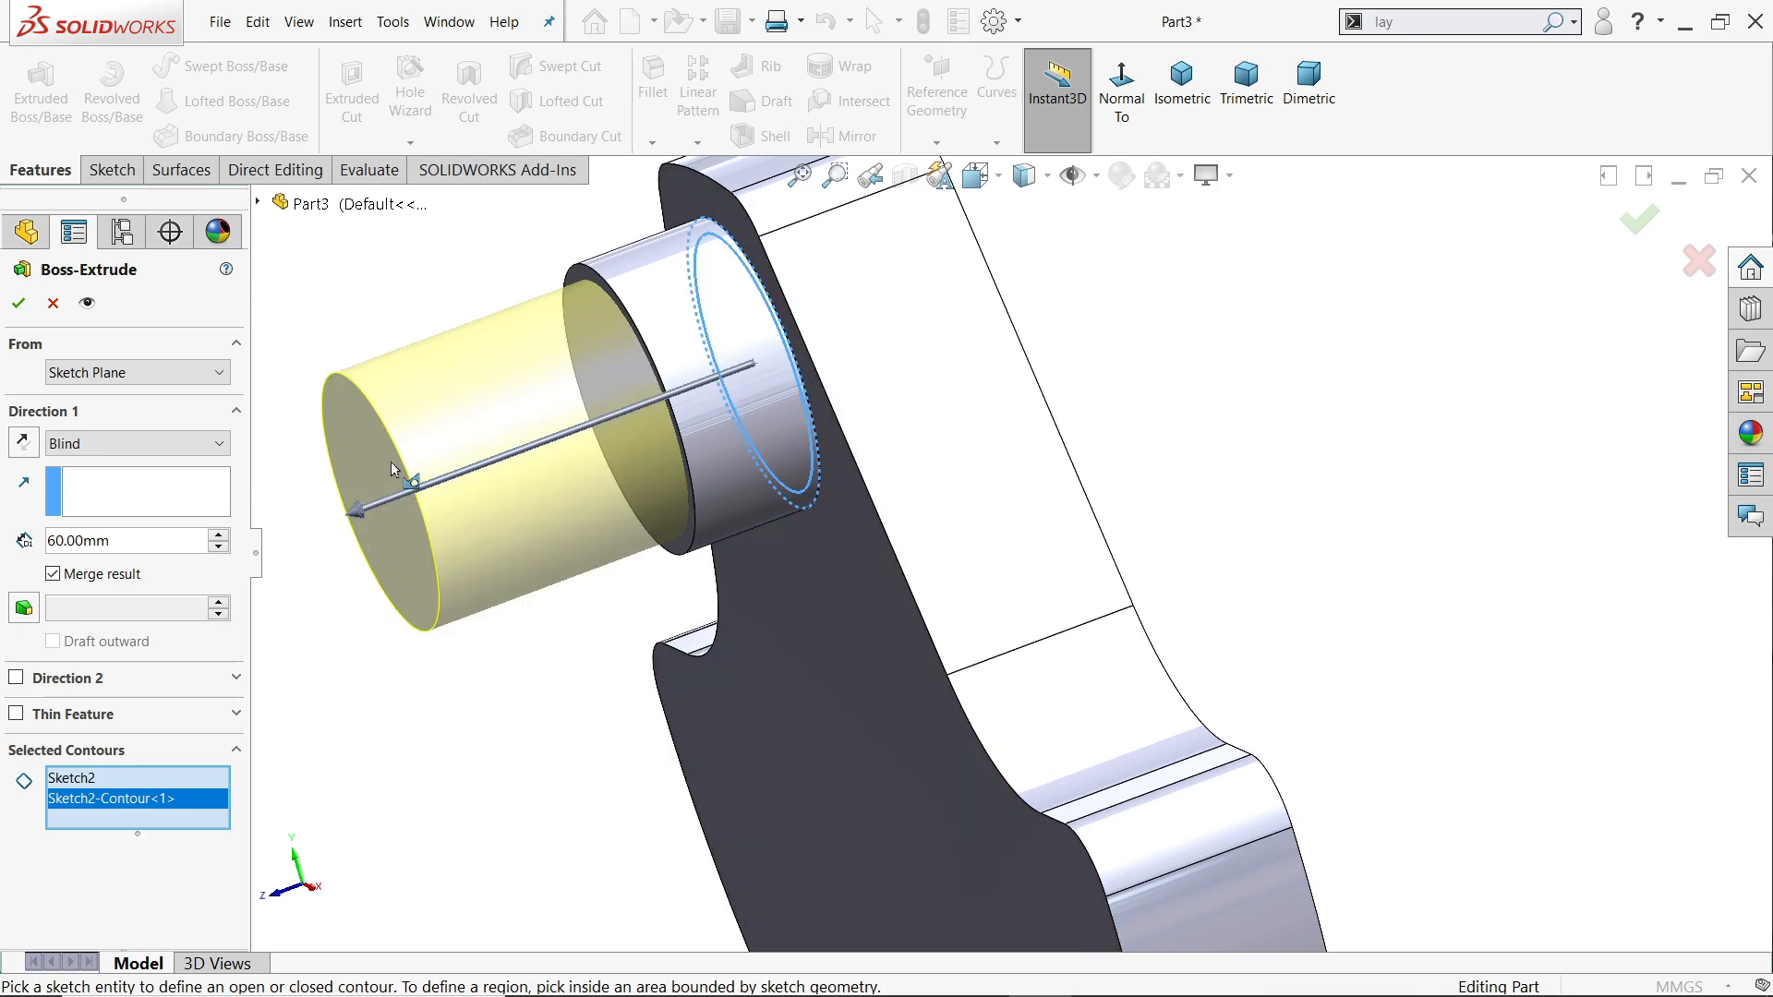
# Set the 40 mm diameter pin's blind extrusion depth to 40 mm
pyautogui.moveTo(131, 536); pyautogui.dragTo(5, 535)
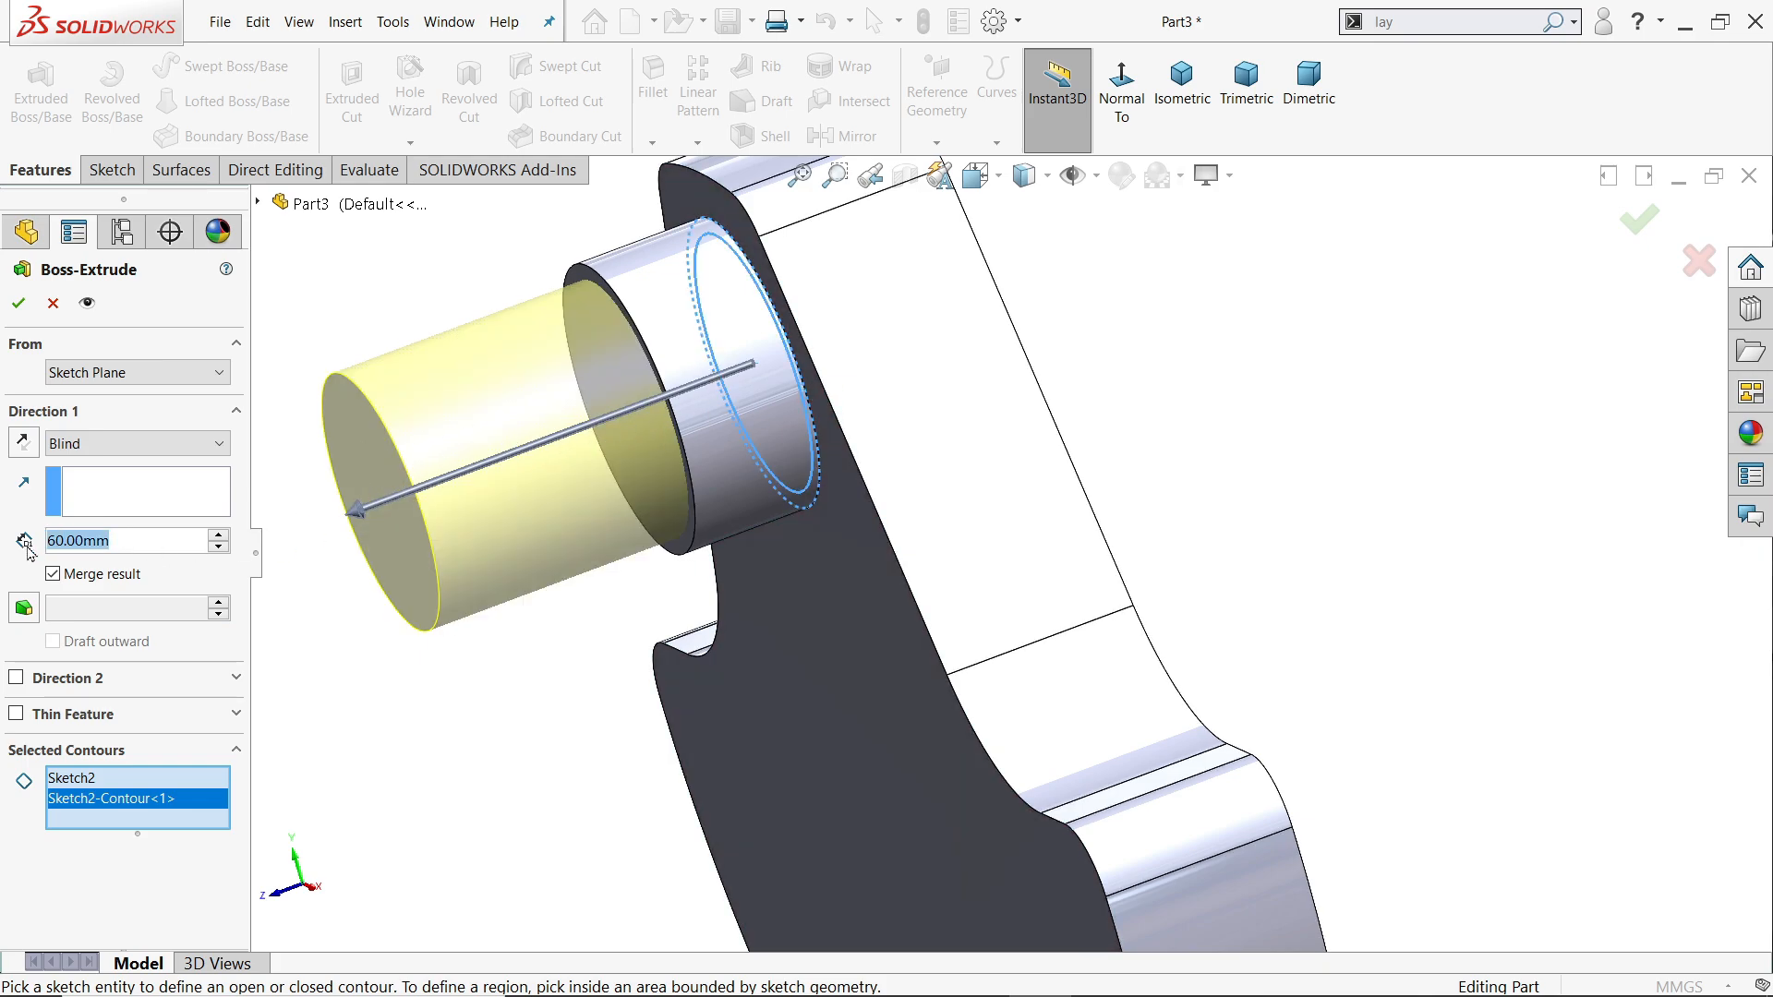
pyautogui.write('40')
pyautogui.press('Return')
# Start the pin's extrusion from the end face of the 45 mm boss using Surface/Face/Plane, and complete the feature
pyautogui.click(129, 374)
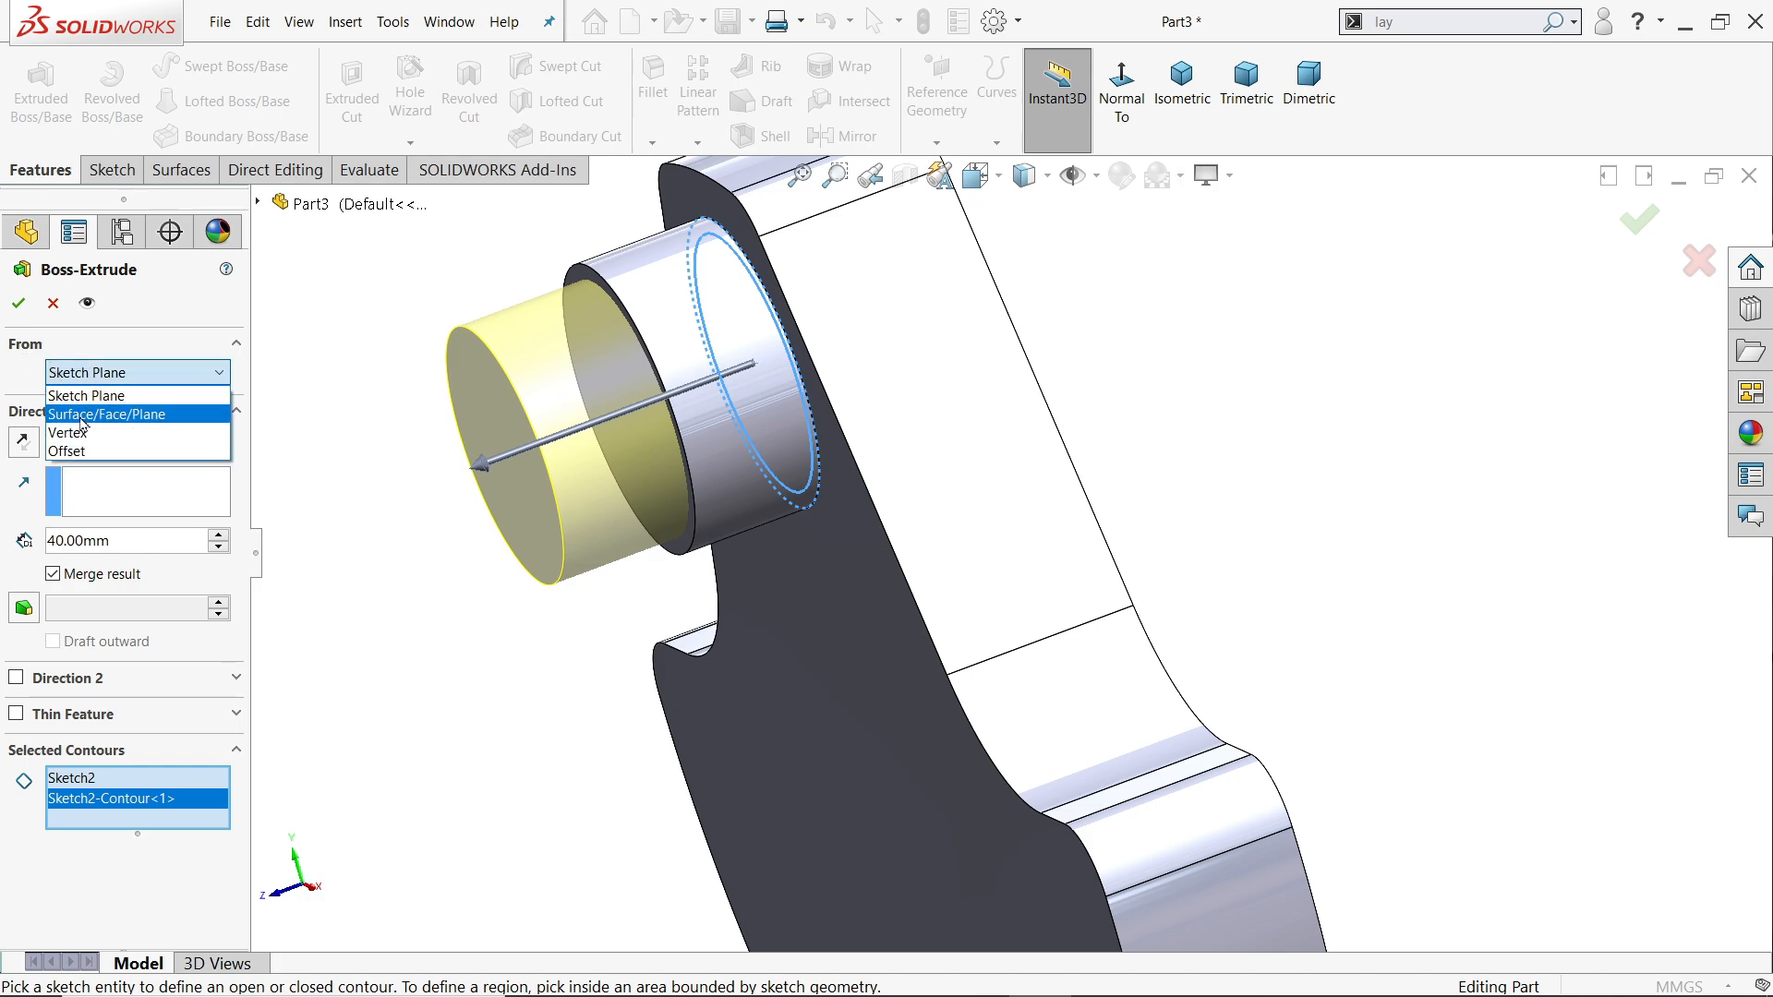
pyautogui.click(82, 423)
pyautogui.press('f')
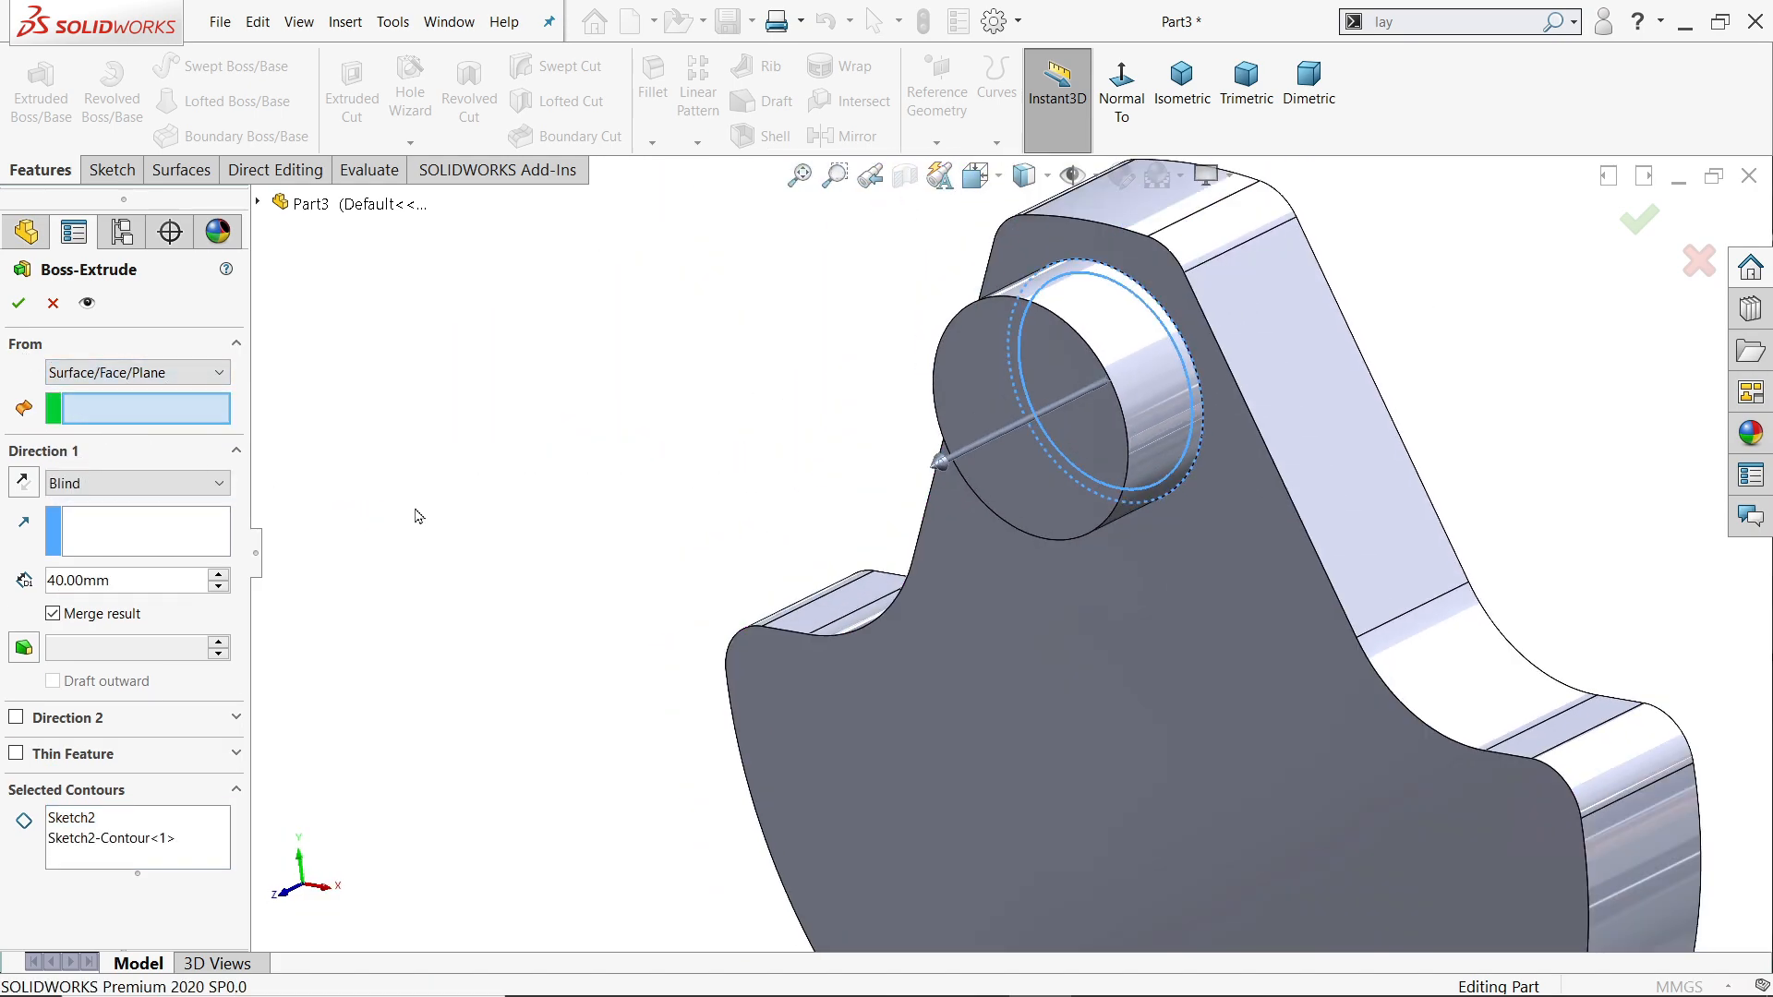
pyautogui.scroll(-5, 988, 539)
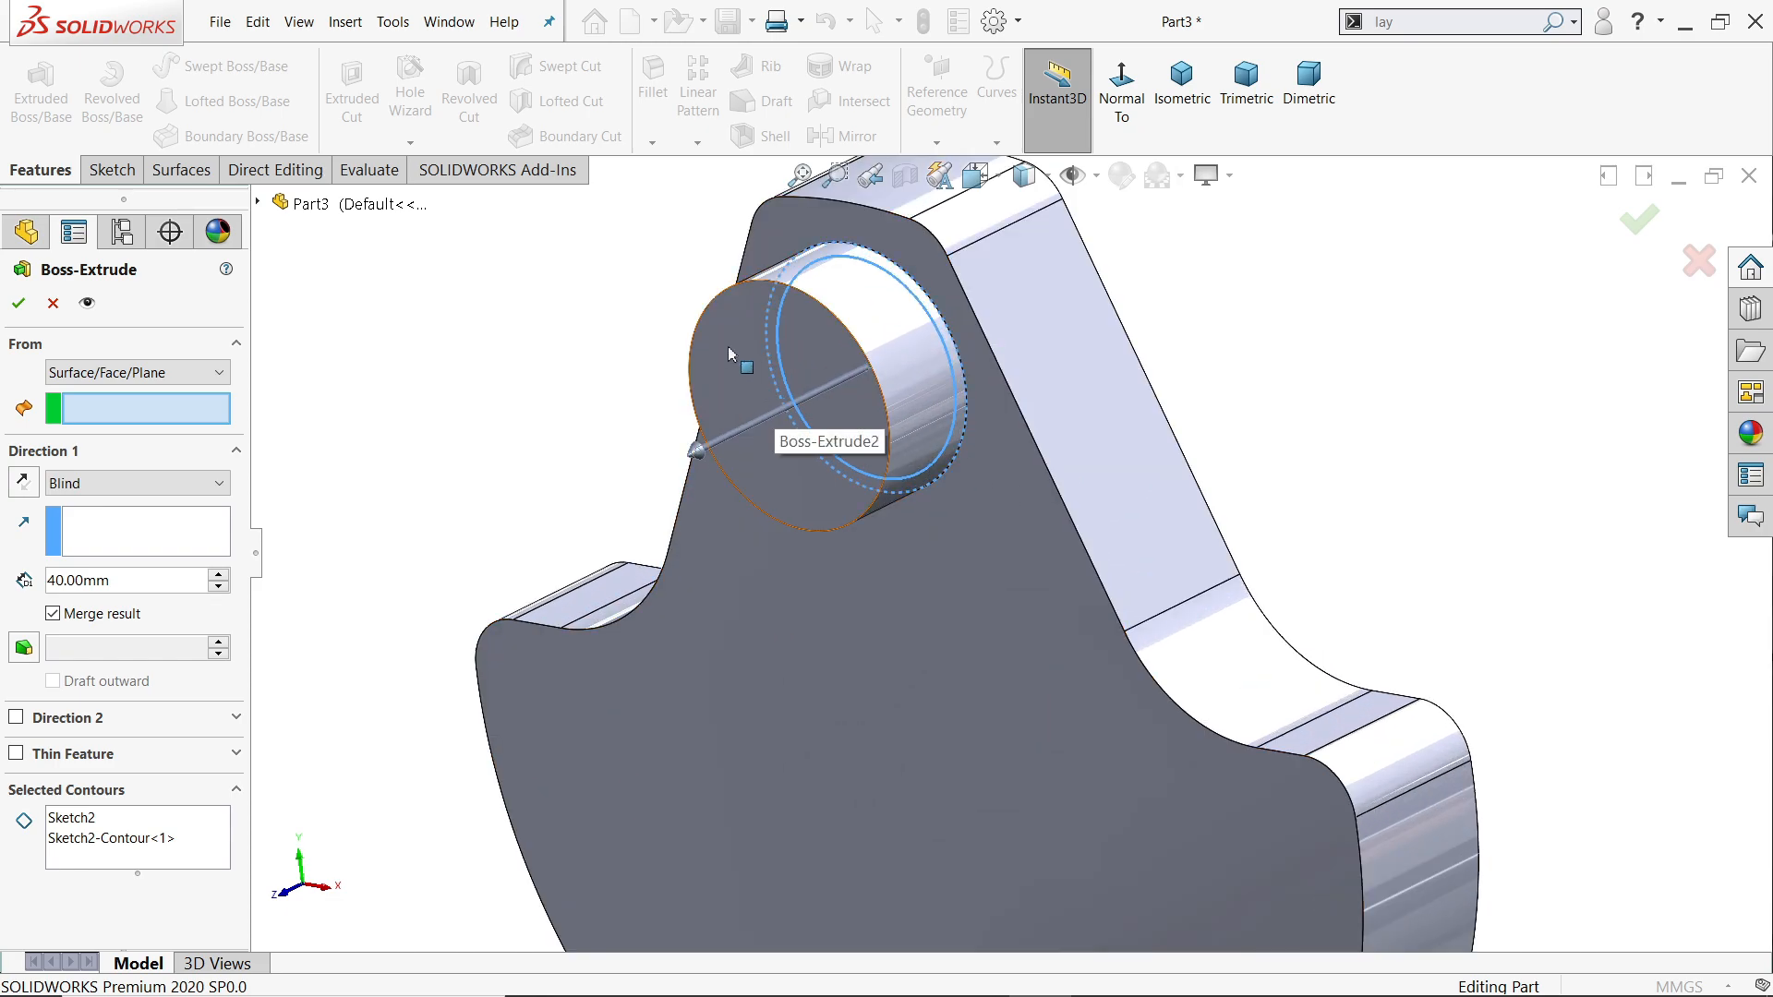
pyautogui.click(684, 401)
pyautogui.moveTo(579, 340); pyautogui.dragTo(547, 325, button='middle')
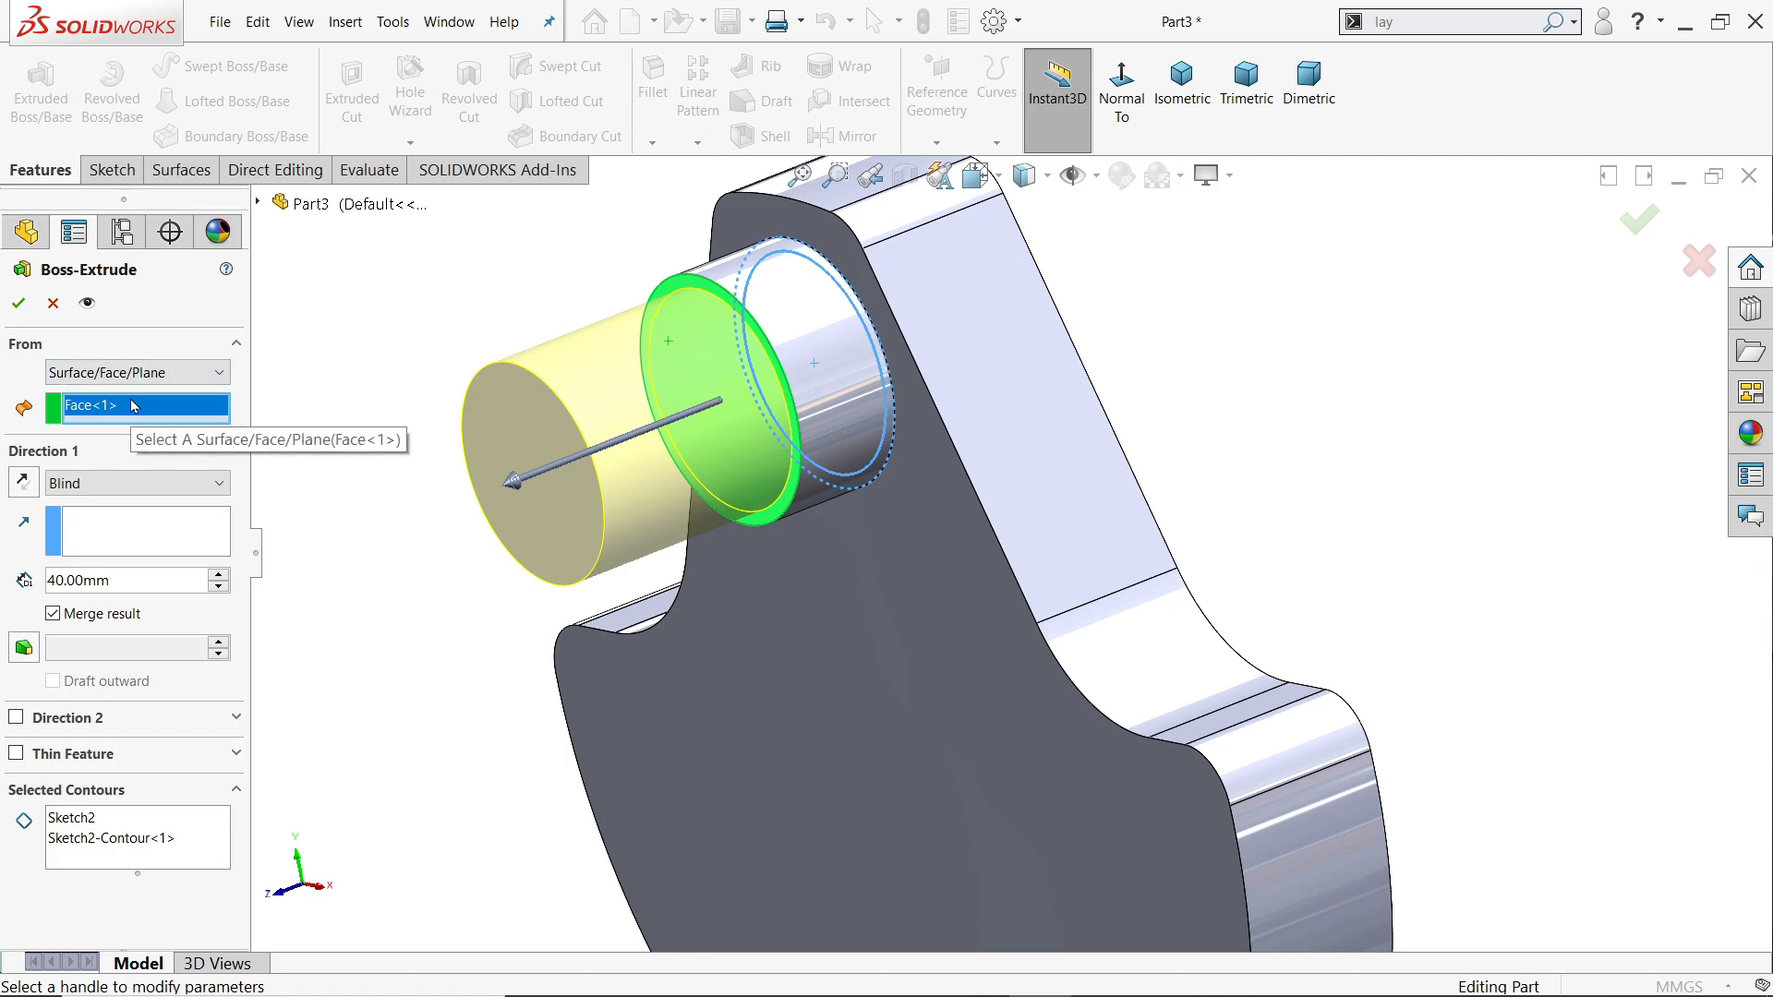
pyautogui.moveTo(112, 581); pyautogui.dragTo(48, 584)
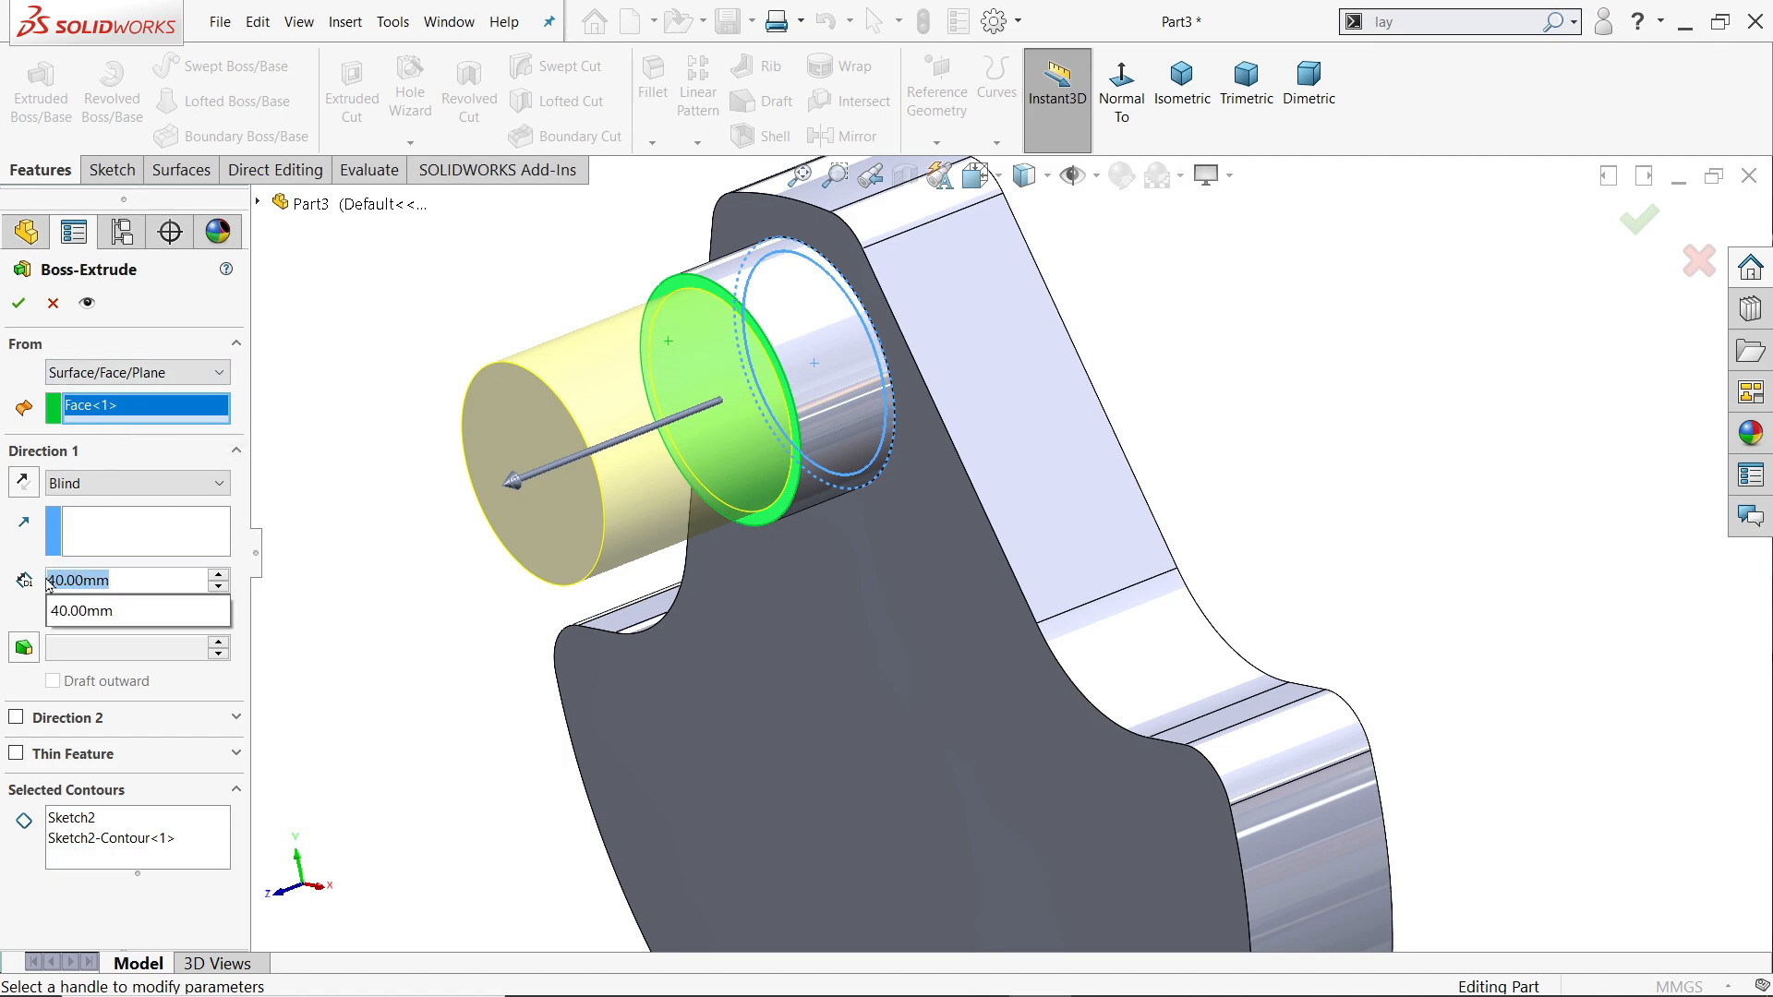
pyautogui.click(348, 481)
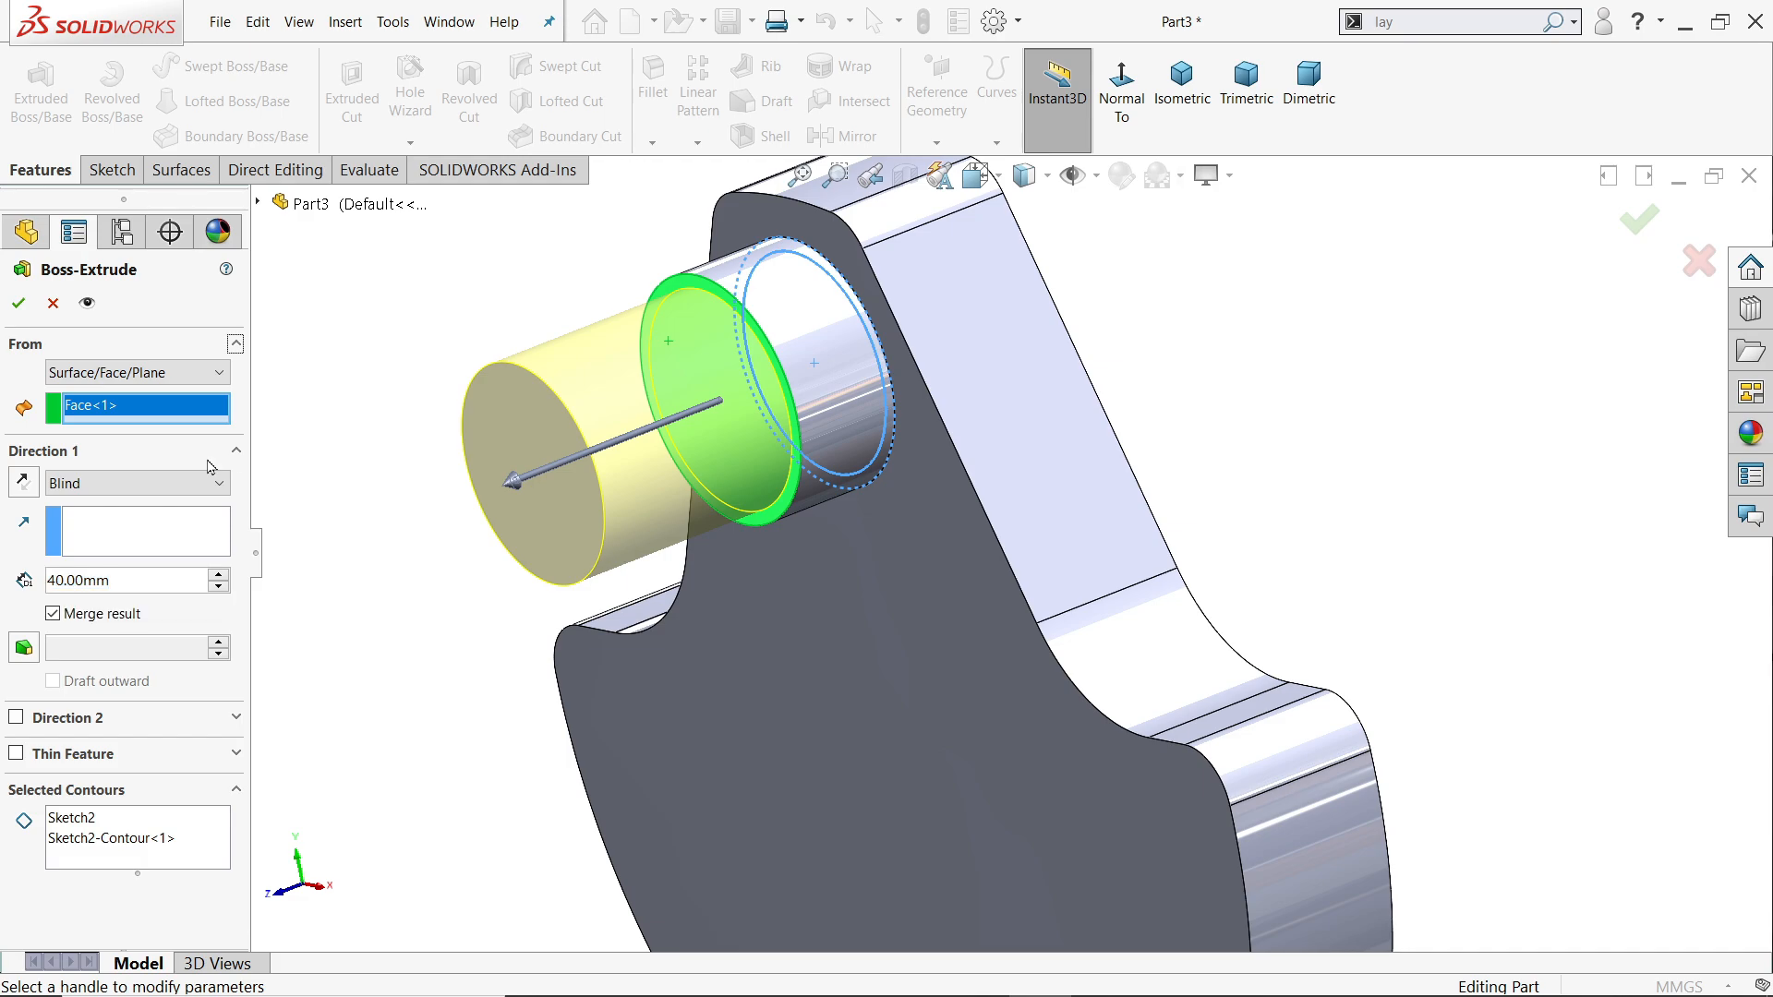
pyautogui.click(17, 303)
# Inspect the stepped crank pin, and check the main shaft's diameters and segment lengths on the 138.PNG drawing in Photos
pyautogui.moveTo(427, 548)
pyautogui.mouseDown(button='middle')
pyautogui.moveTo(438, 493)
pyautogui.moveTo(447, 542)
pyautogui.mouseUp(button='middle')
pyautogui.click(467, 514)
pyautogui.scroll(4, 553, 533)
pyautogui.scroll(-3, 931, 637)
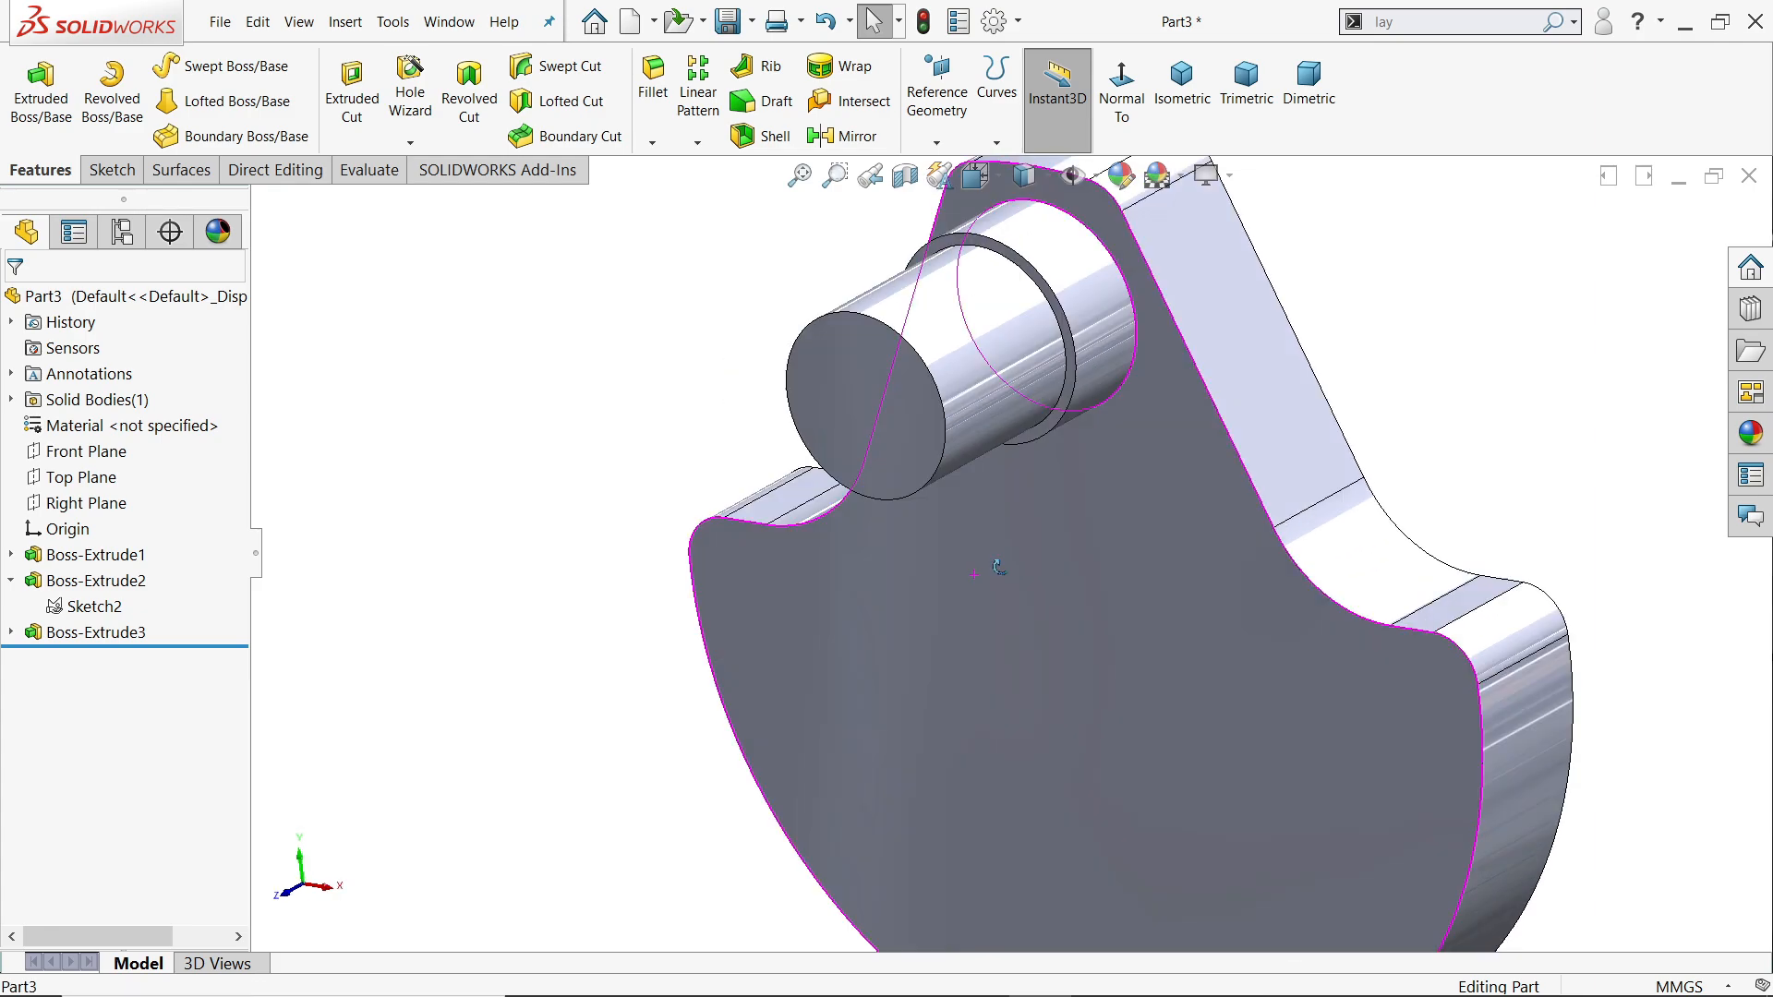
pyautogui.moveTo(978, 582); pyautogui.dragTo(1015, 517, button='middle')
pyautogui.scroll(-2, 1063, 438)
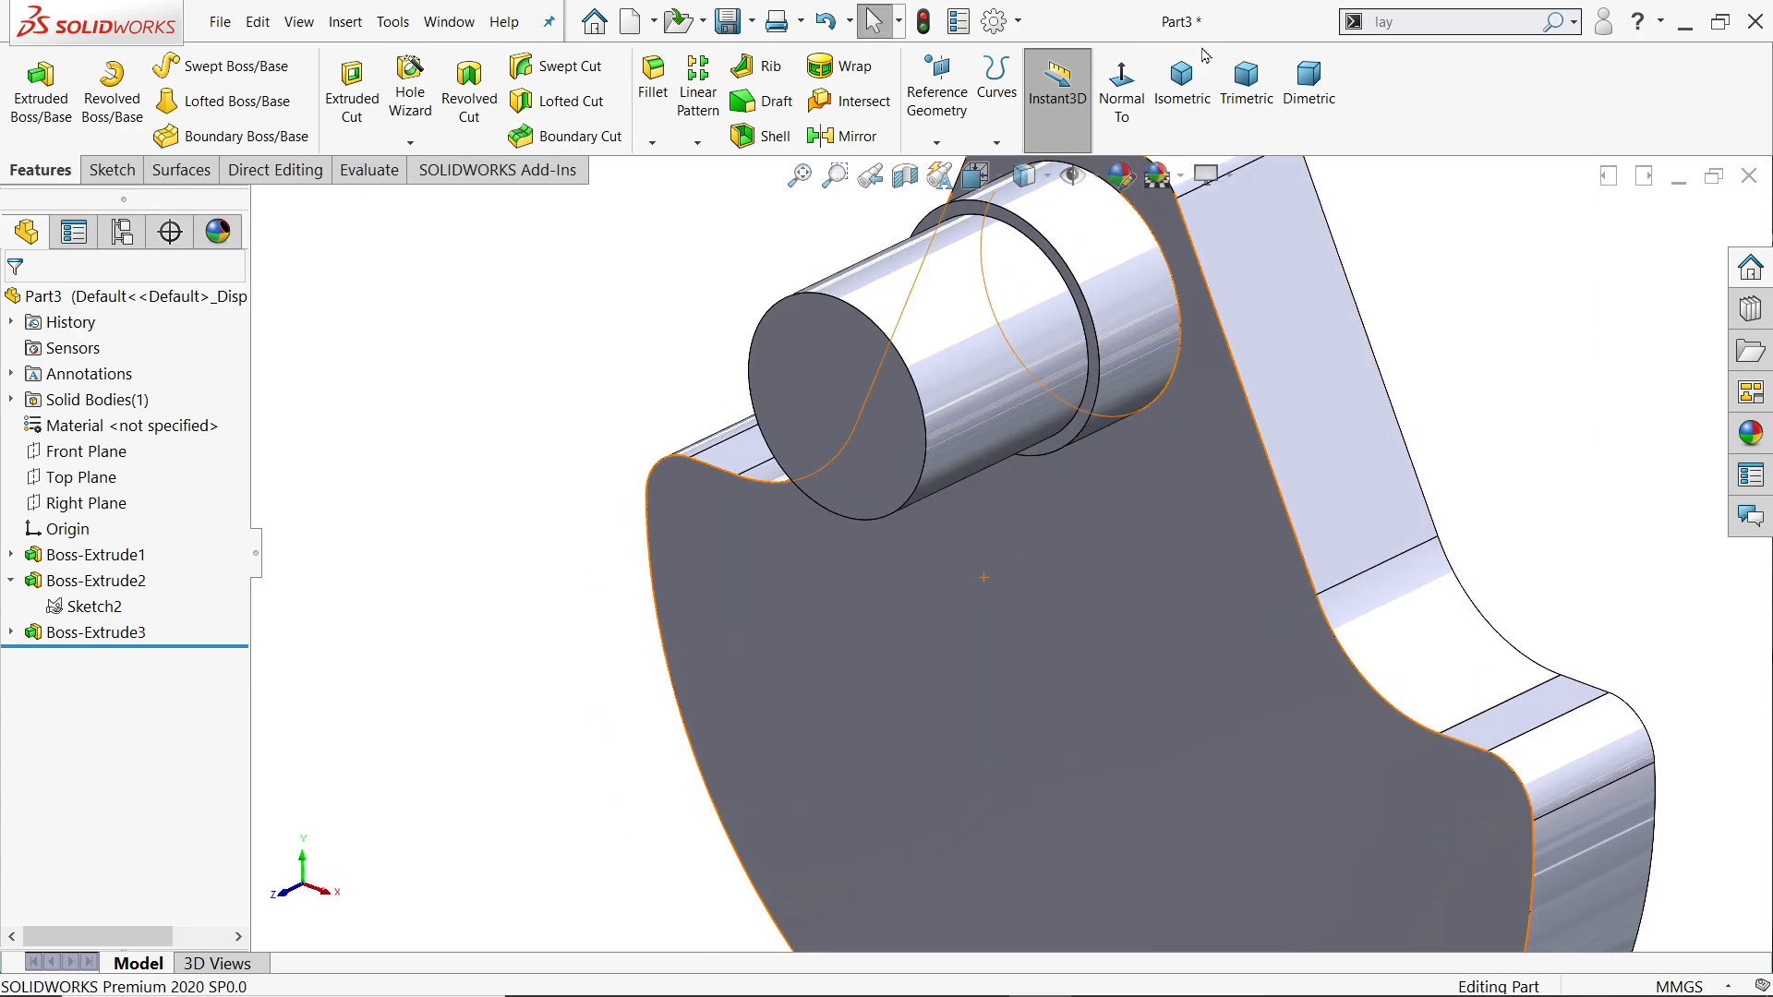
pyautogui.click(1182, 83)
pyautogui.hotkey('alt', 'Tab')
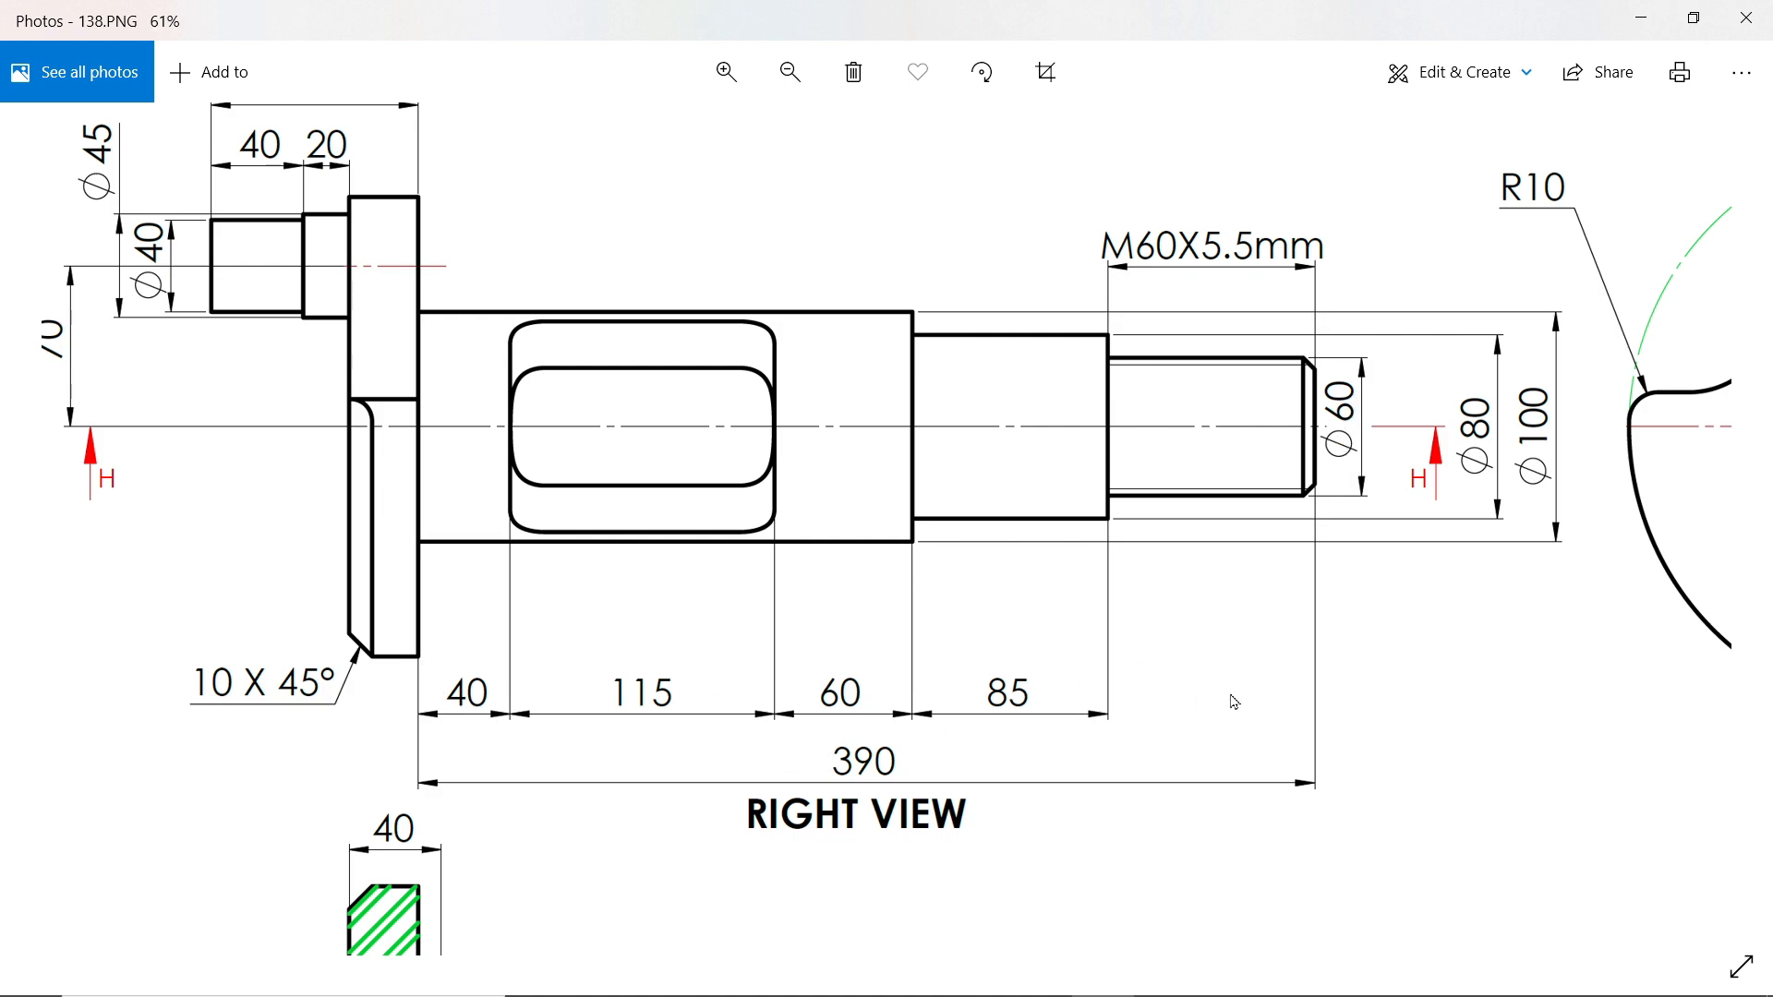
pyautogui.click(1641, 18)
# Open a sketch on the web face opposite the crank pin and draw a 100 mm diameter circle centred on the origin
pyautogui.moveTo(1188, 565); pyautogui.dragTo(1097, 469, button='middle')
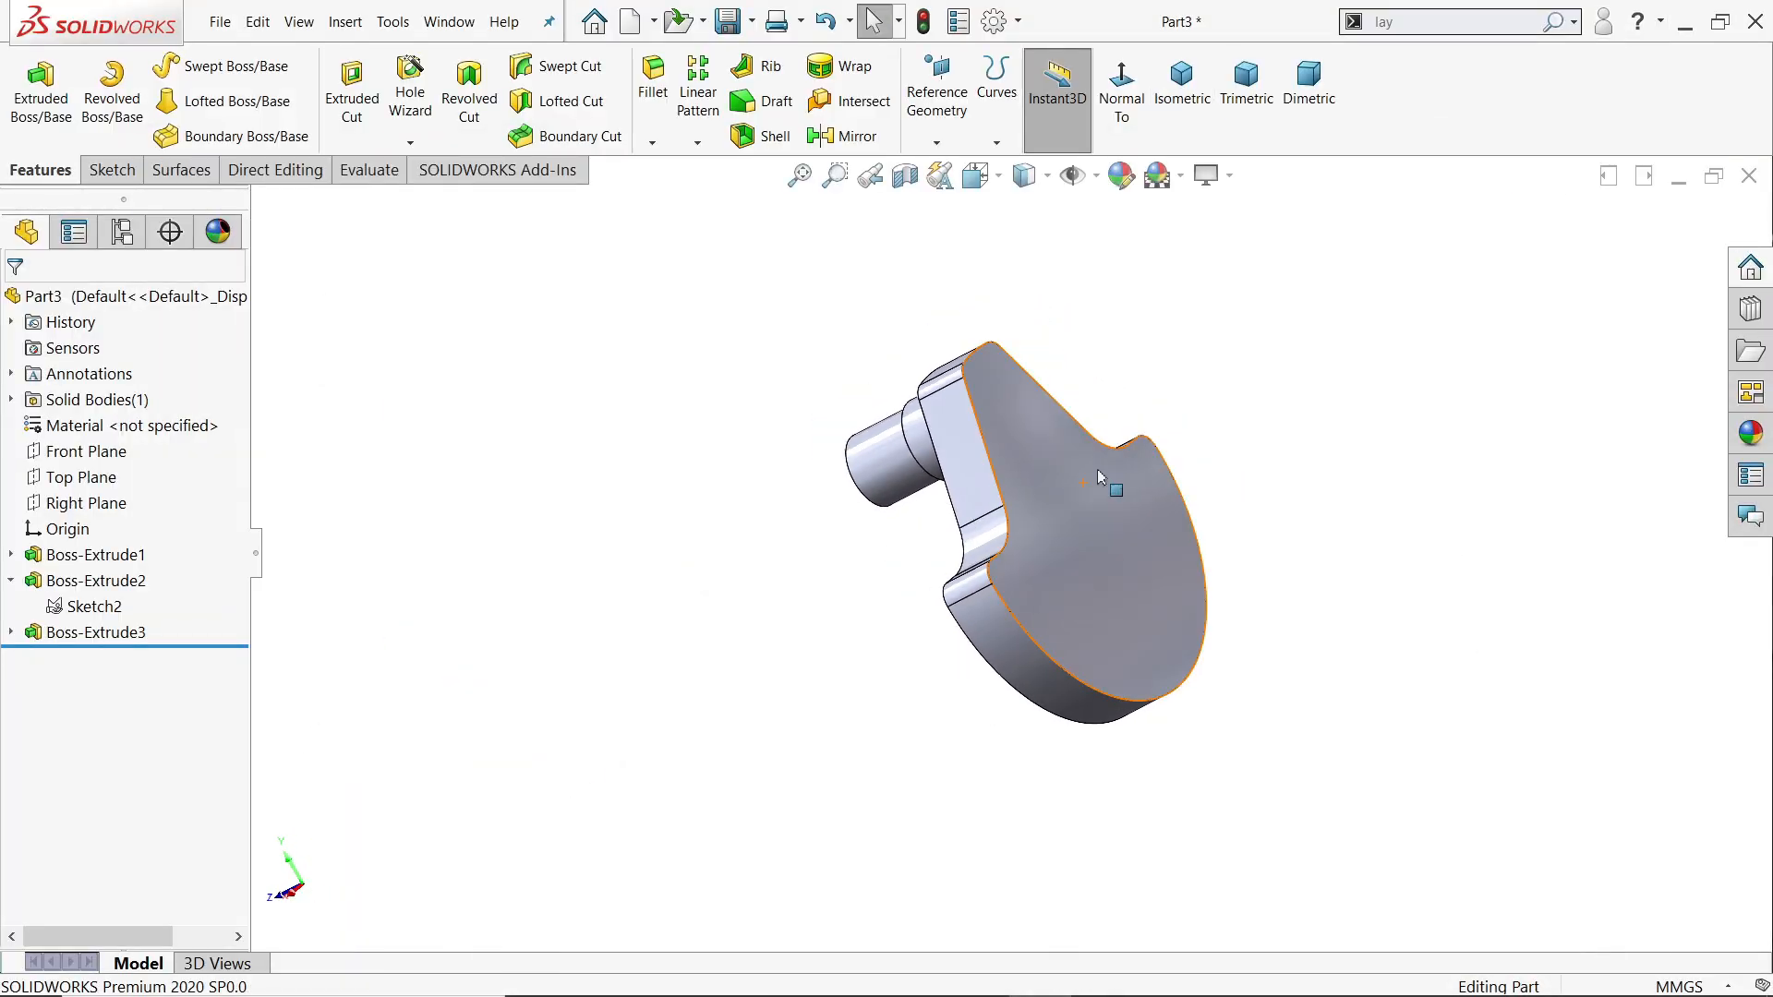
pyautogui.click(1118, 545)
pyautogui.click(1196, 494)
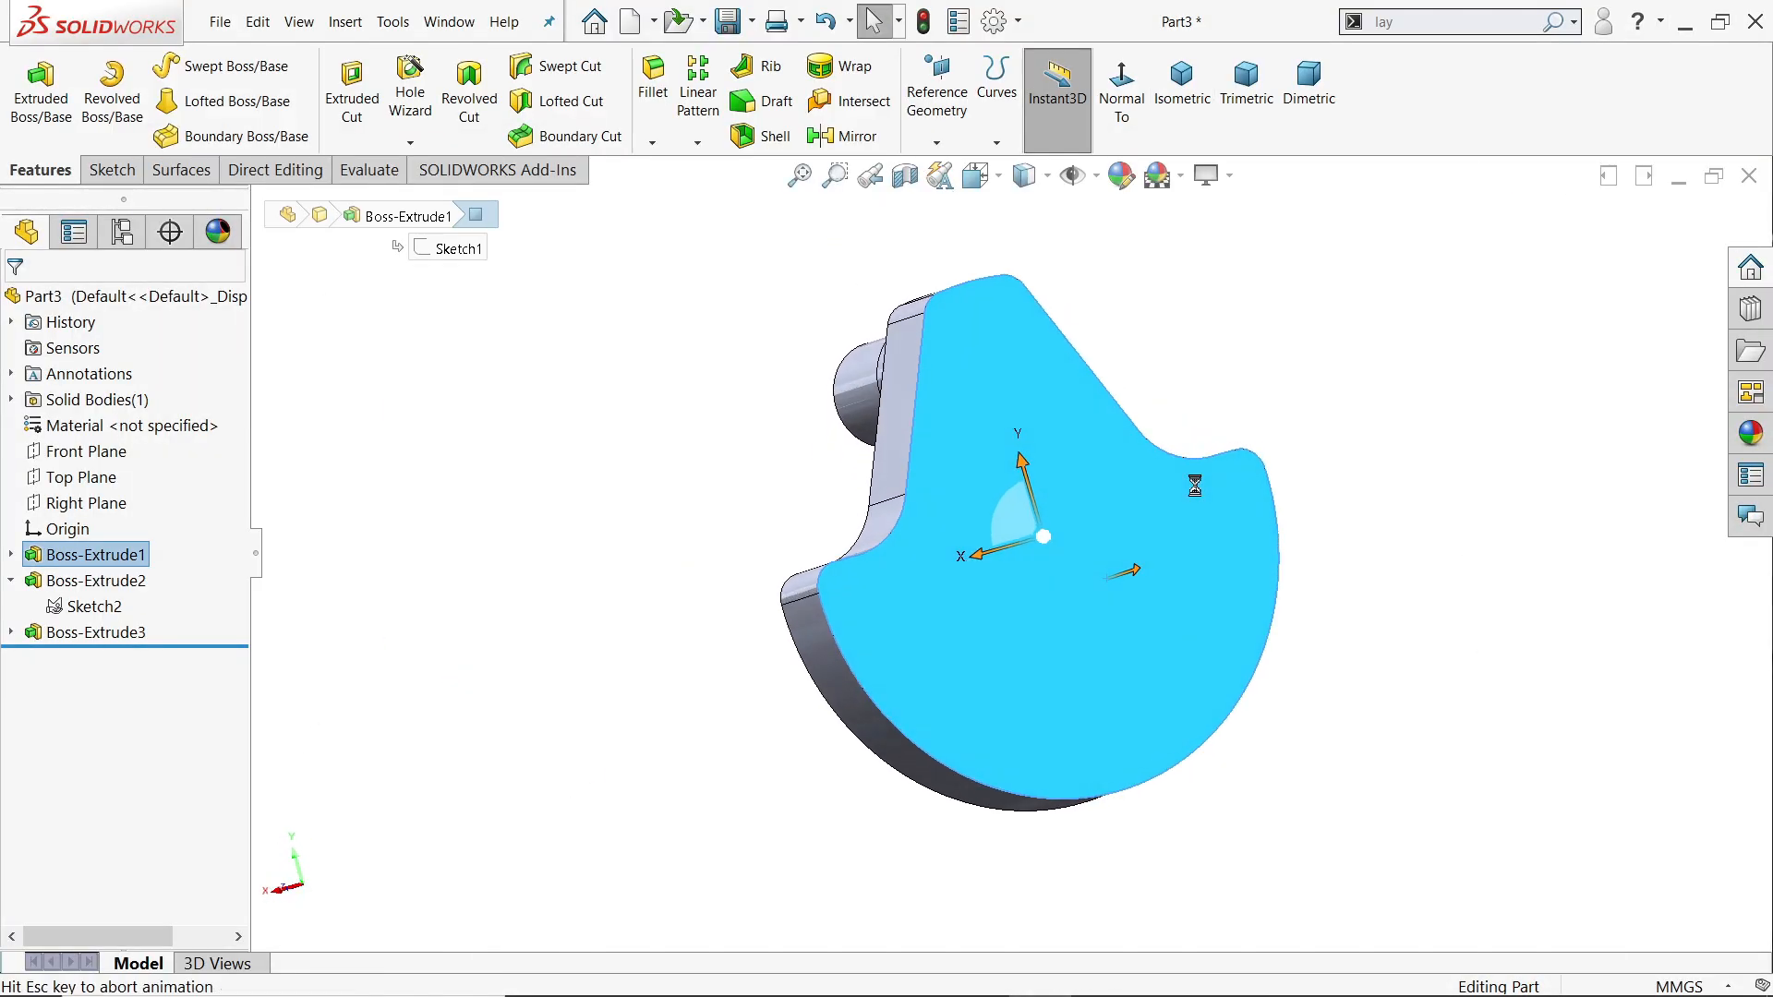
pyautogui.click(201, 67)
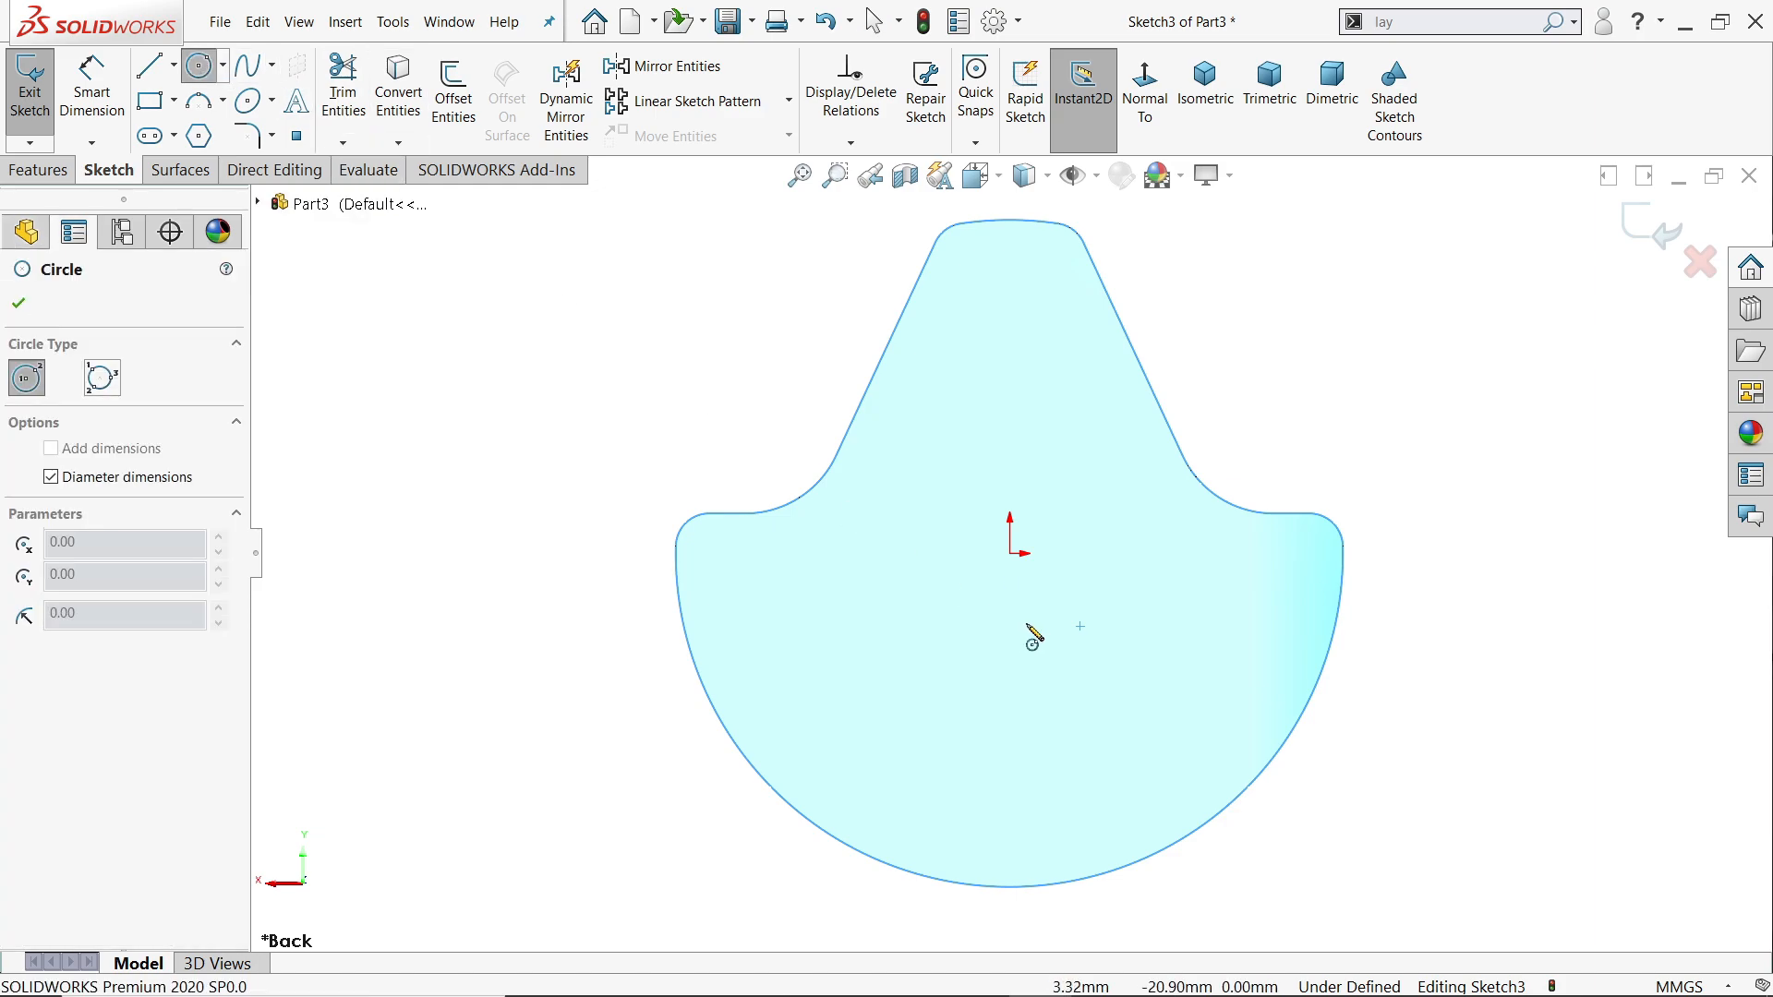
pyautogui.scroll(-3, 1025, 619)
pyautogui.click(995, 490)
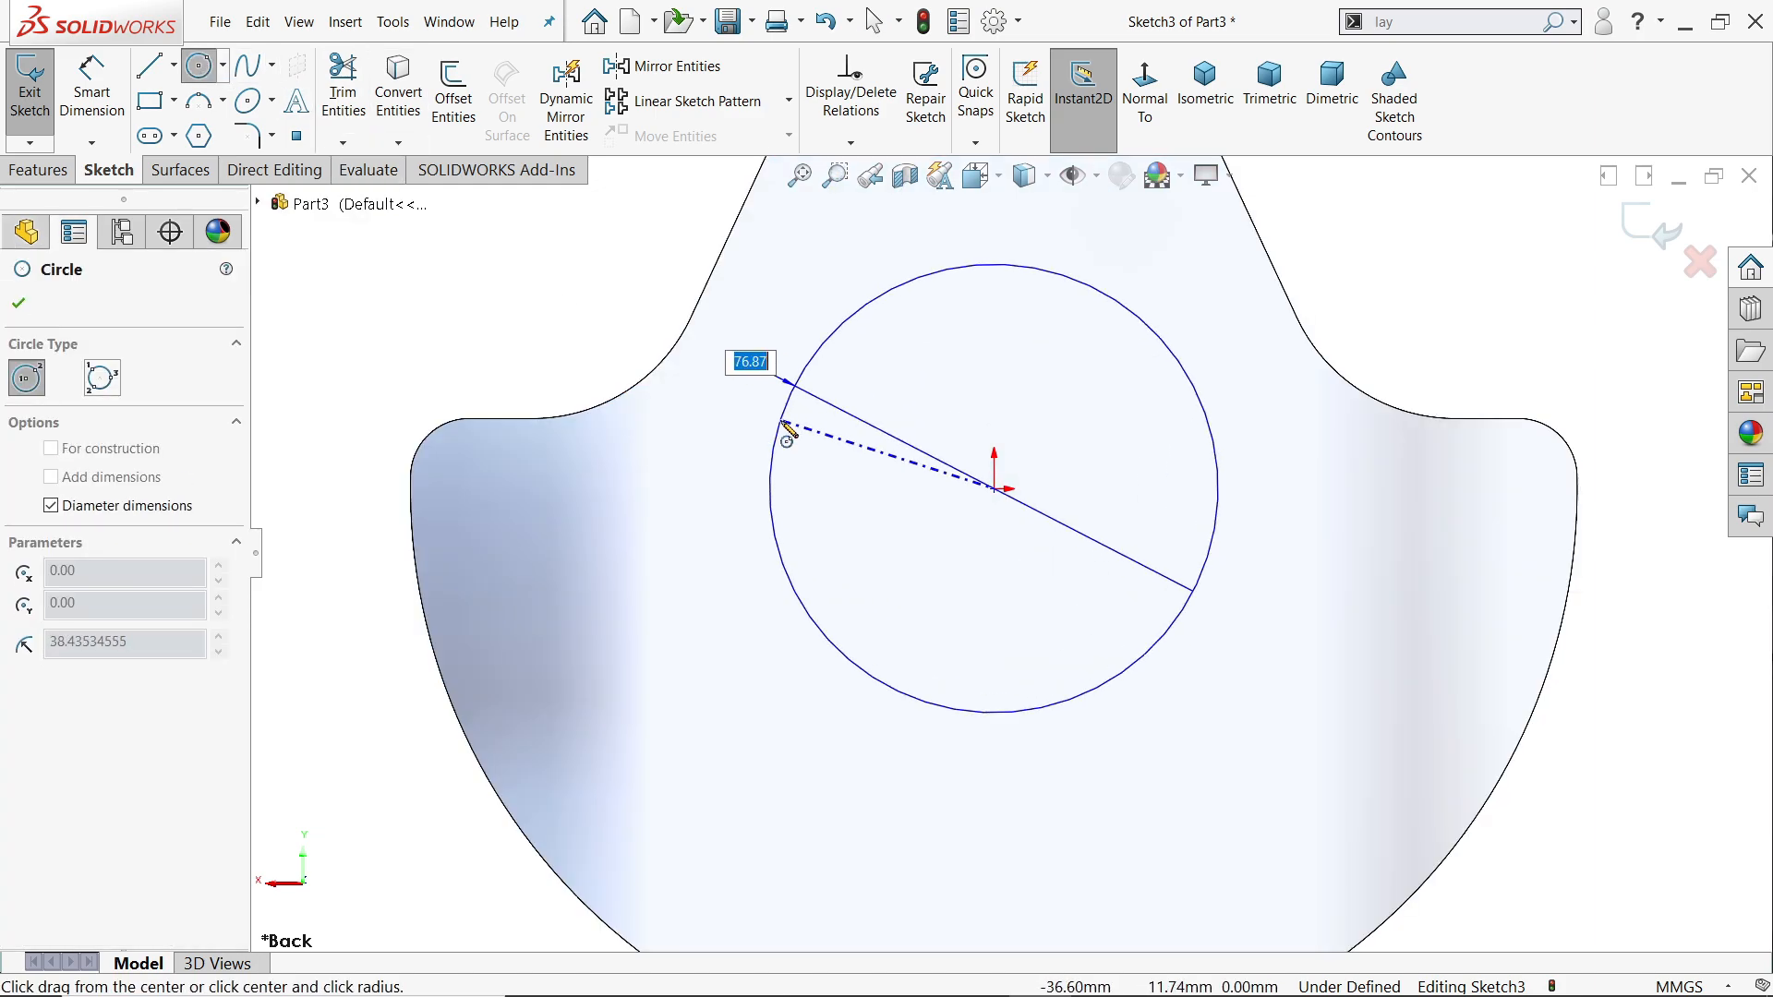
pyautogui.press('Return')
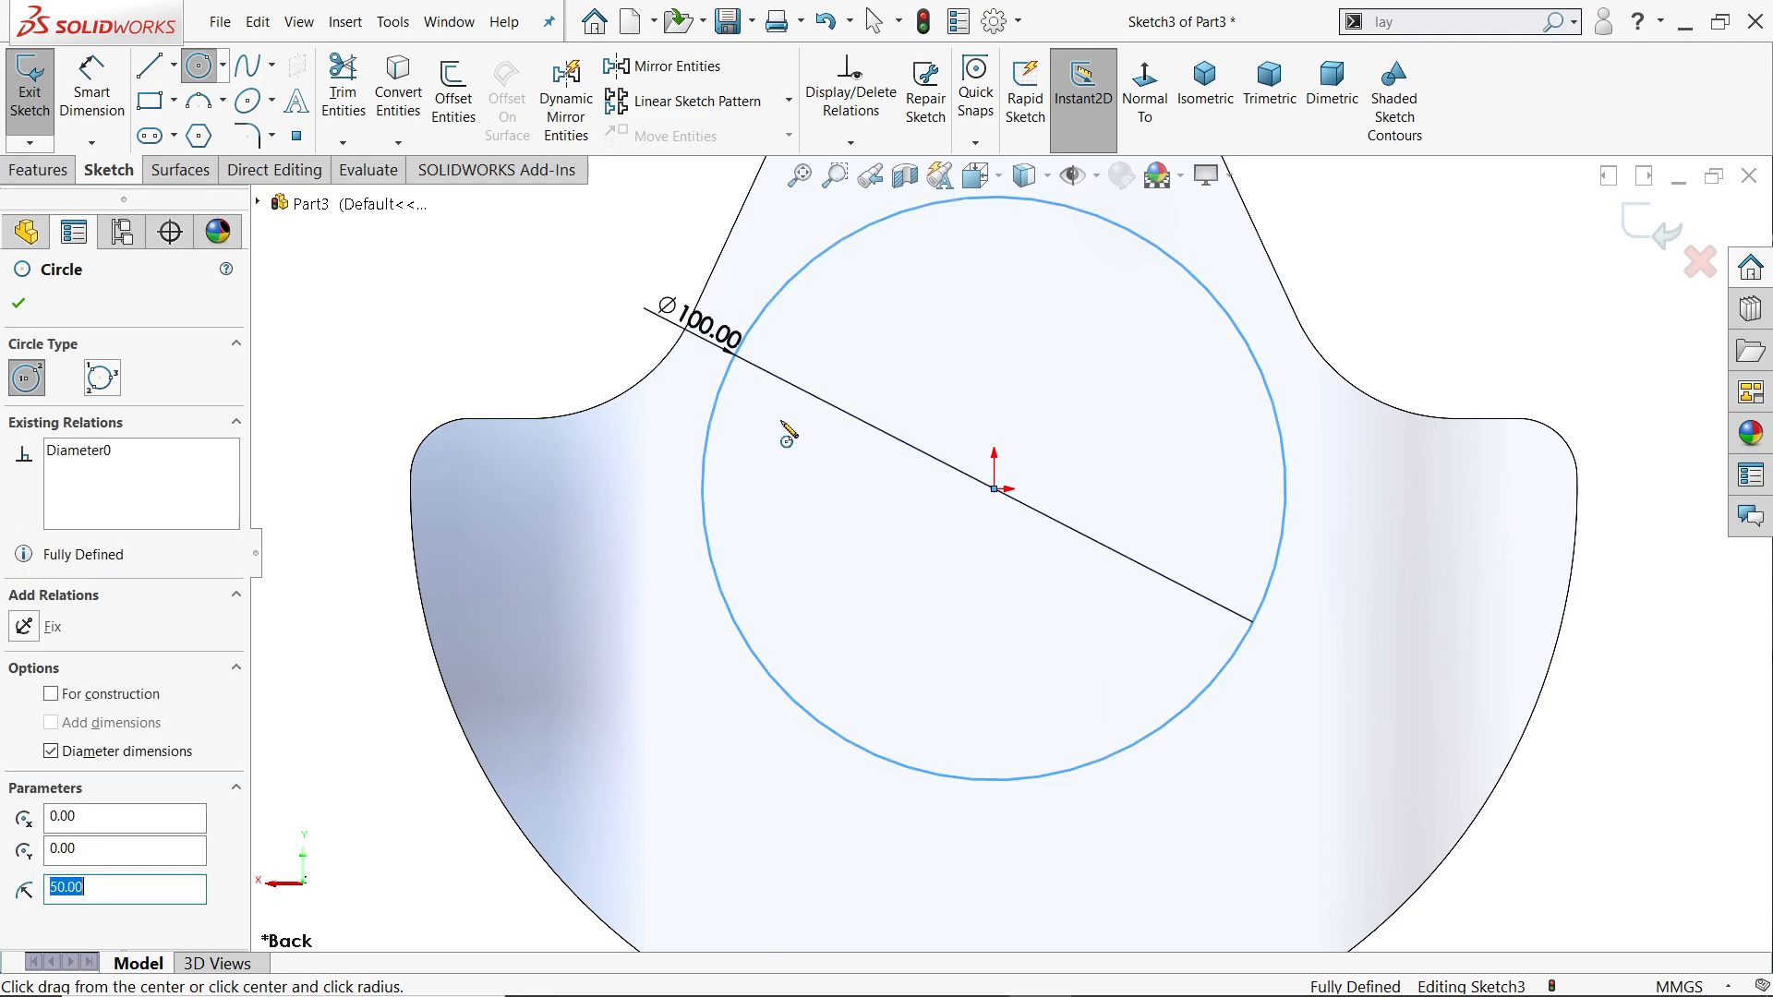
# Add two concentric circles of 85 mm and 60 mm diameter, both centred on the origin
pyautogui.click(994, 489)
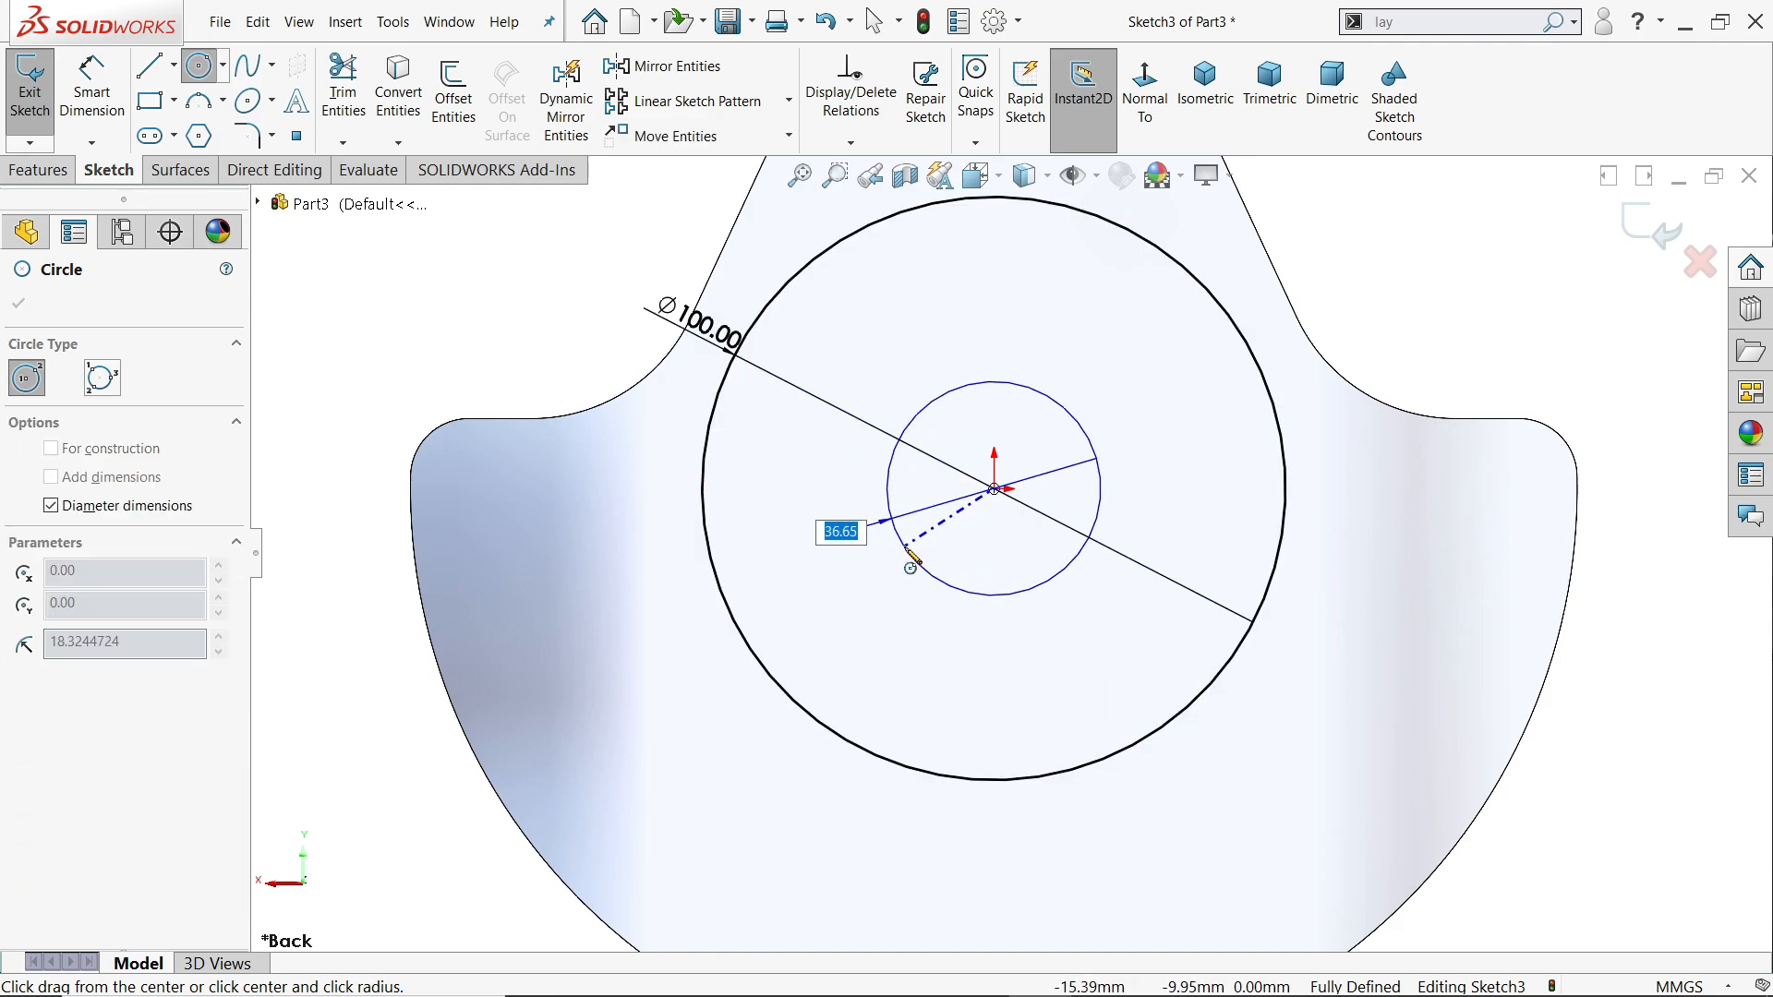
pyautogui.write('85')
pyautogui.press('Return')
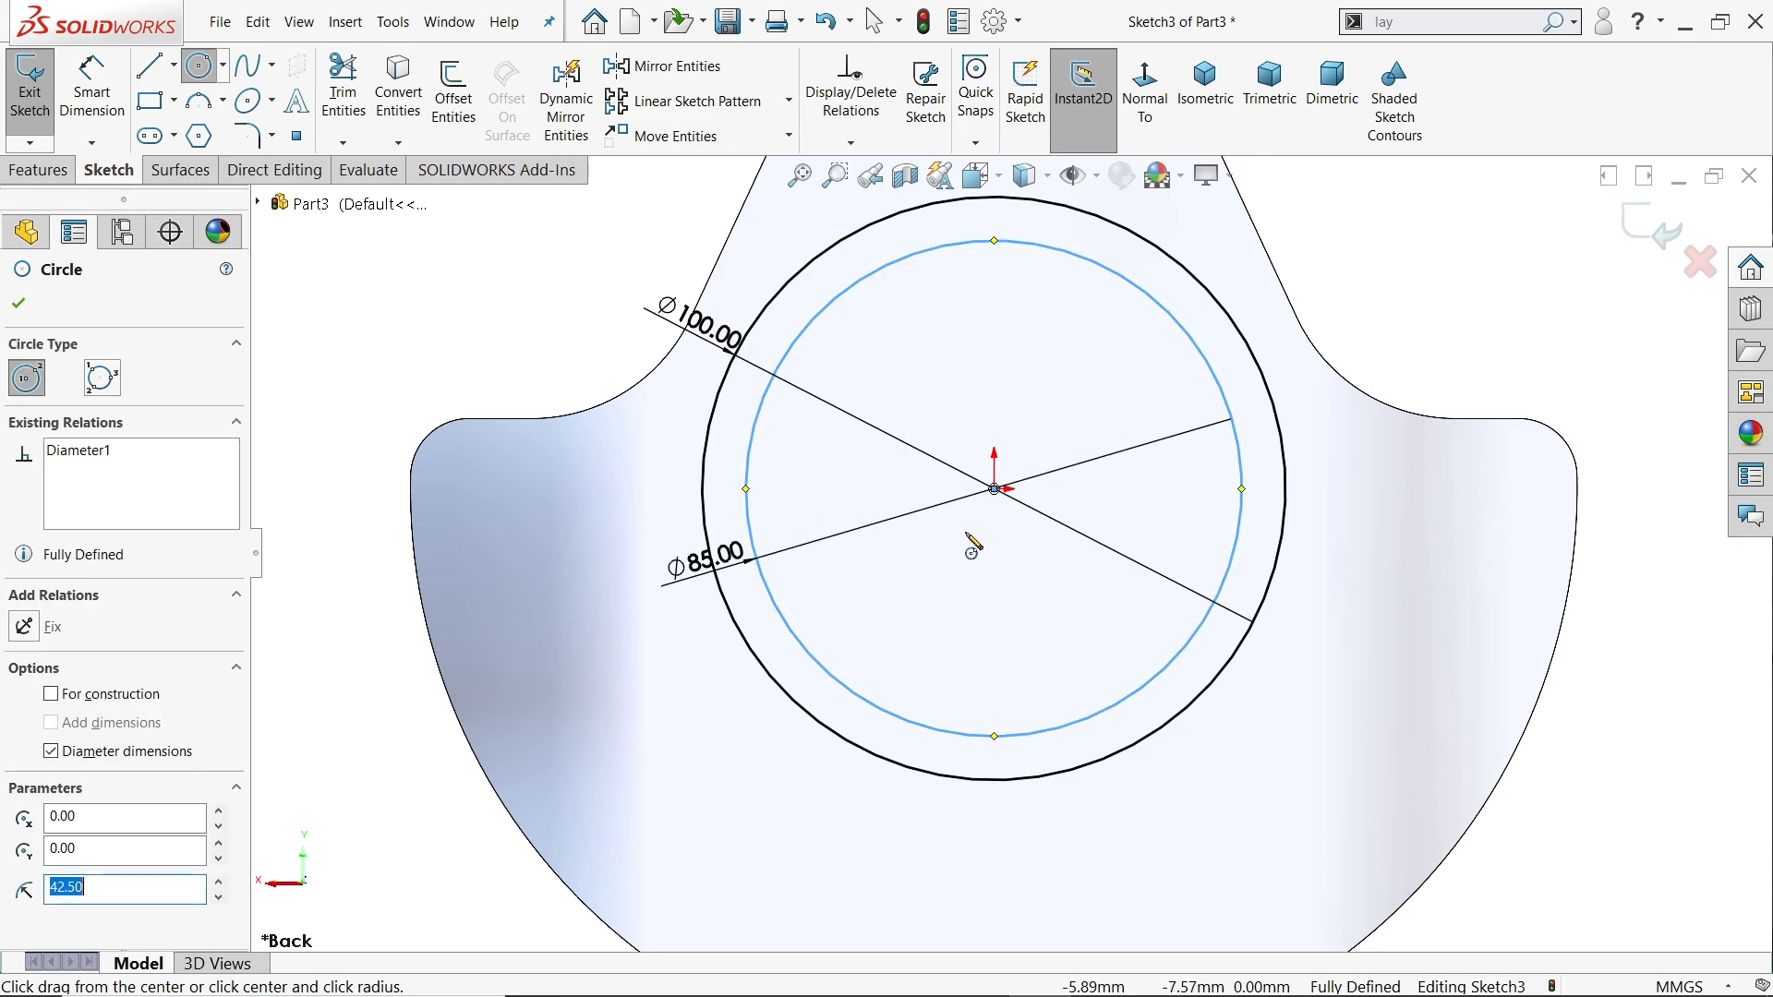
pyautogui.click(994, 490)
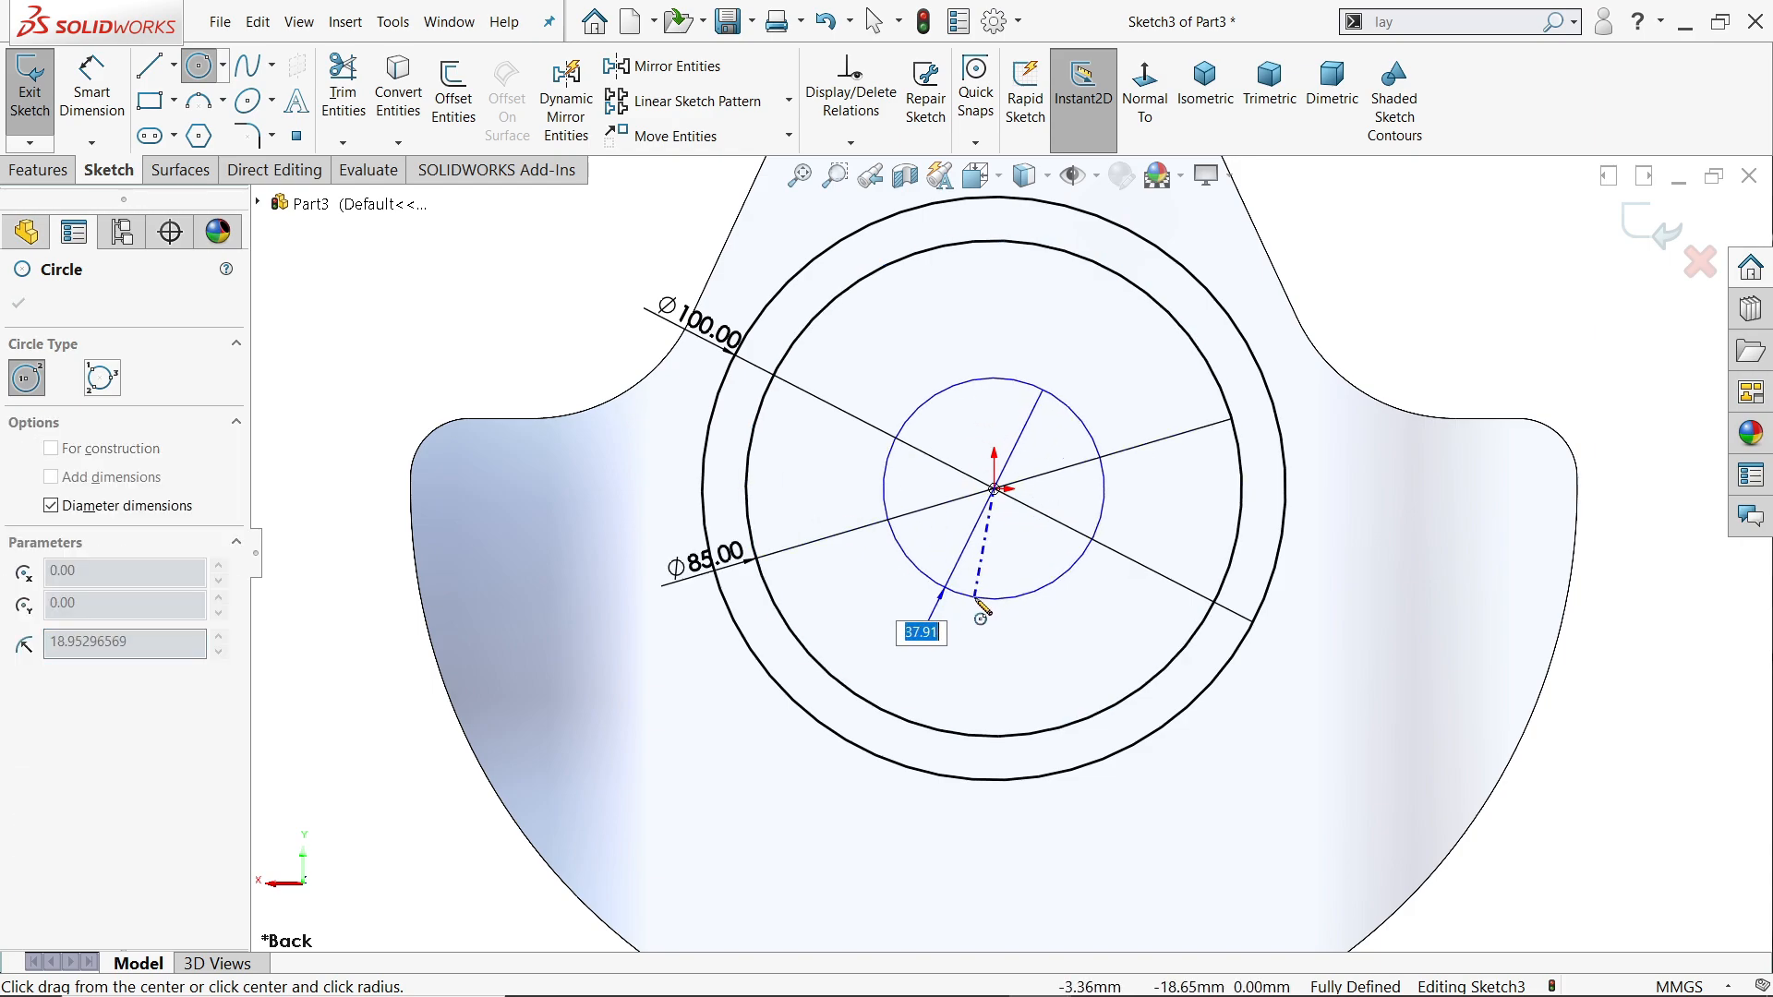
pyautogui.write('60')
pyautogui.press('Return')
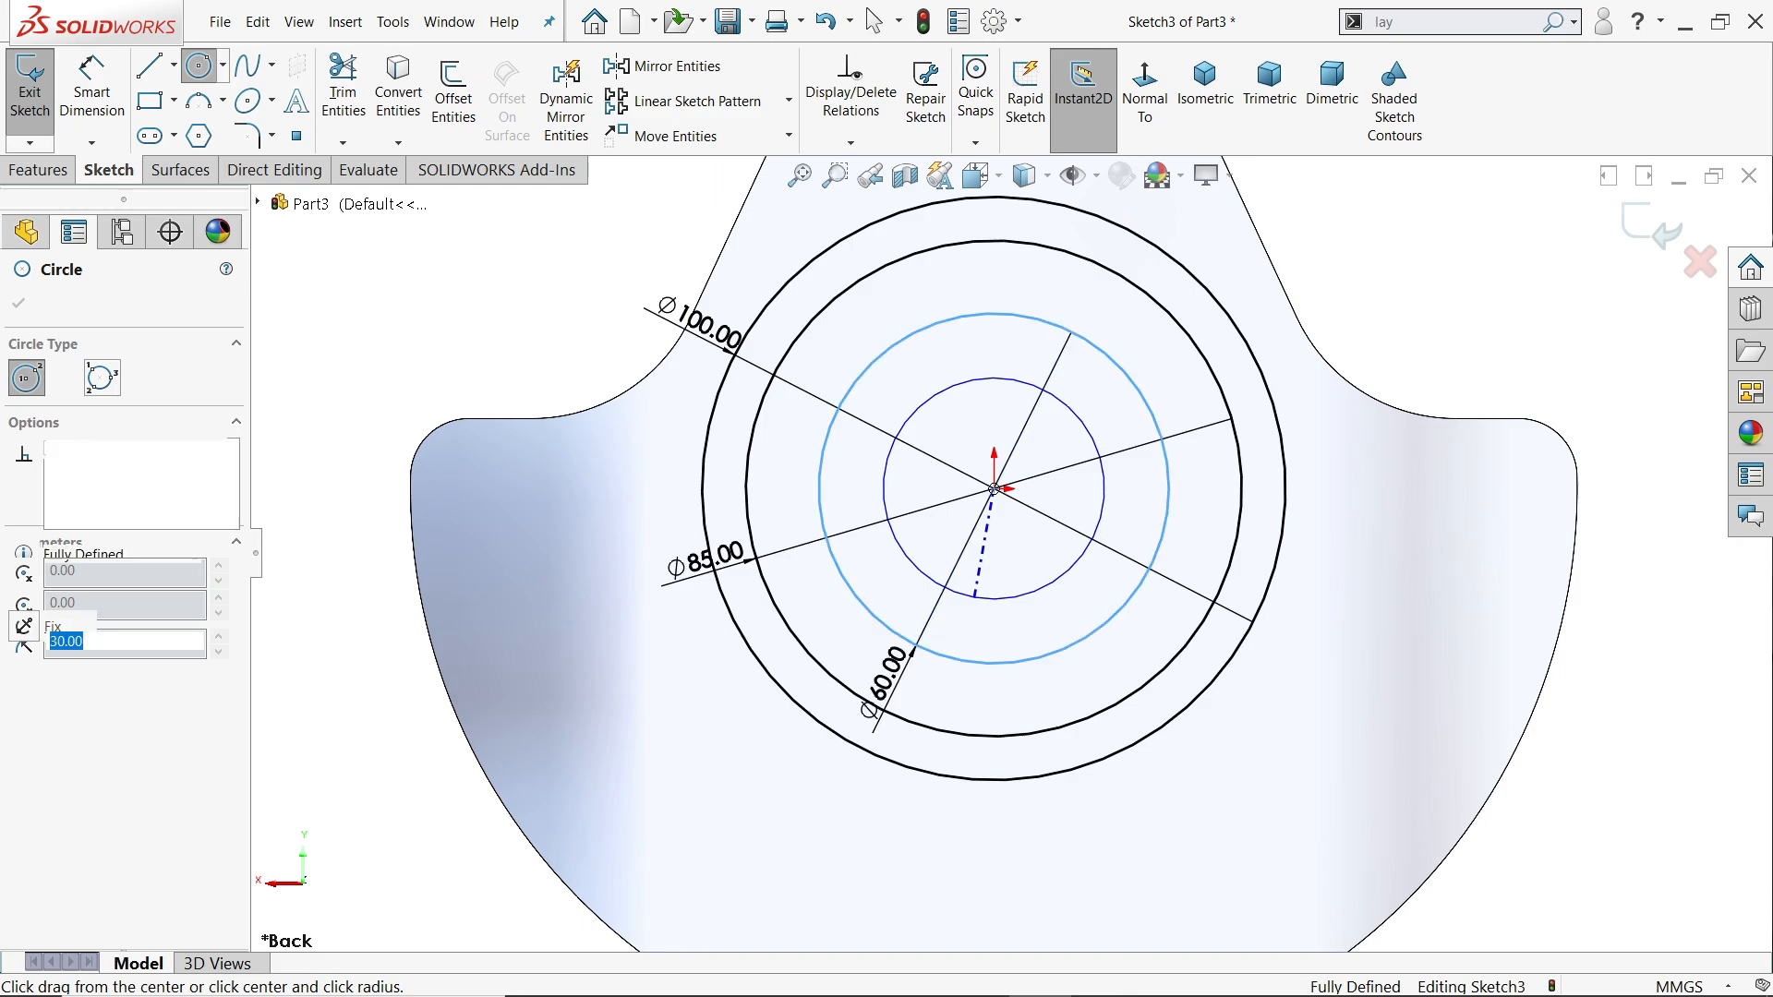
pyautogui.press('Escape')
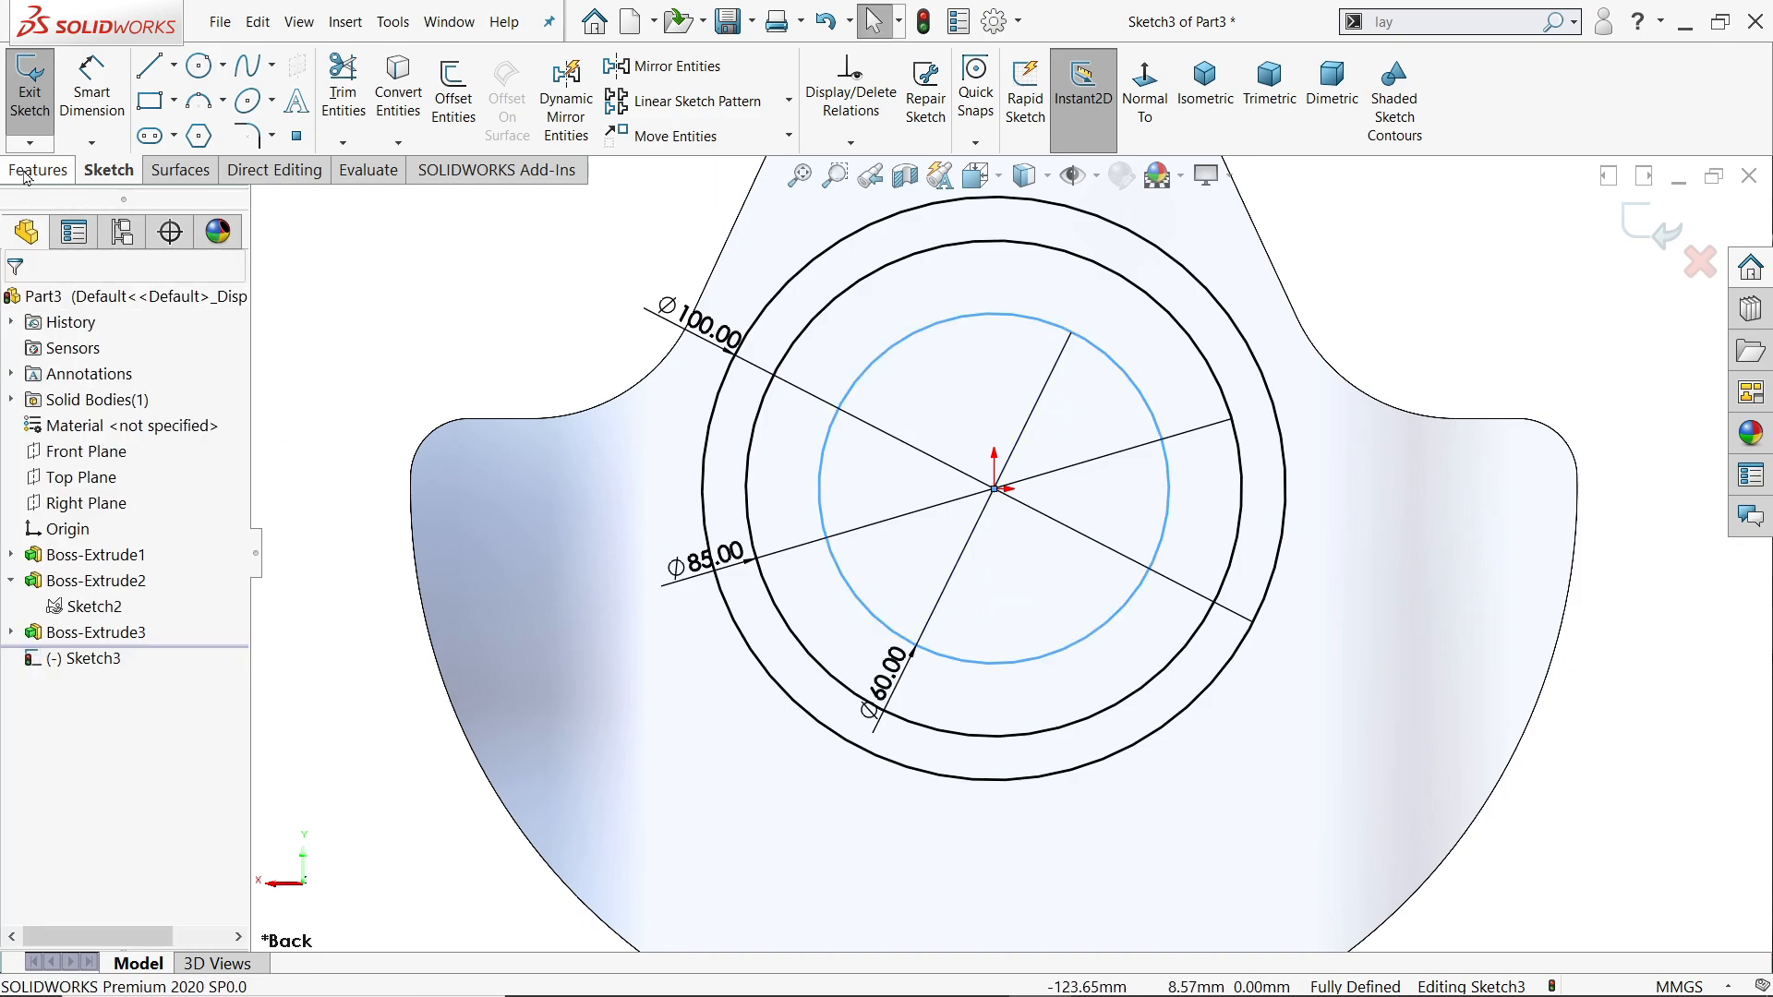
# Extrude the full 100 mm circle contour as a blind boss 215 mm deep from the web face
pyautogui.click(38, 169)
pyautogui.click(39, 109)
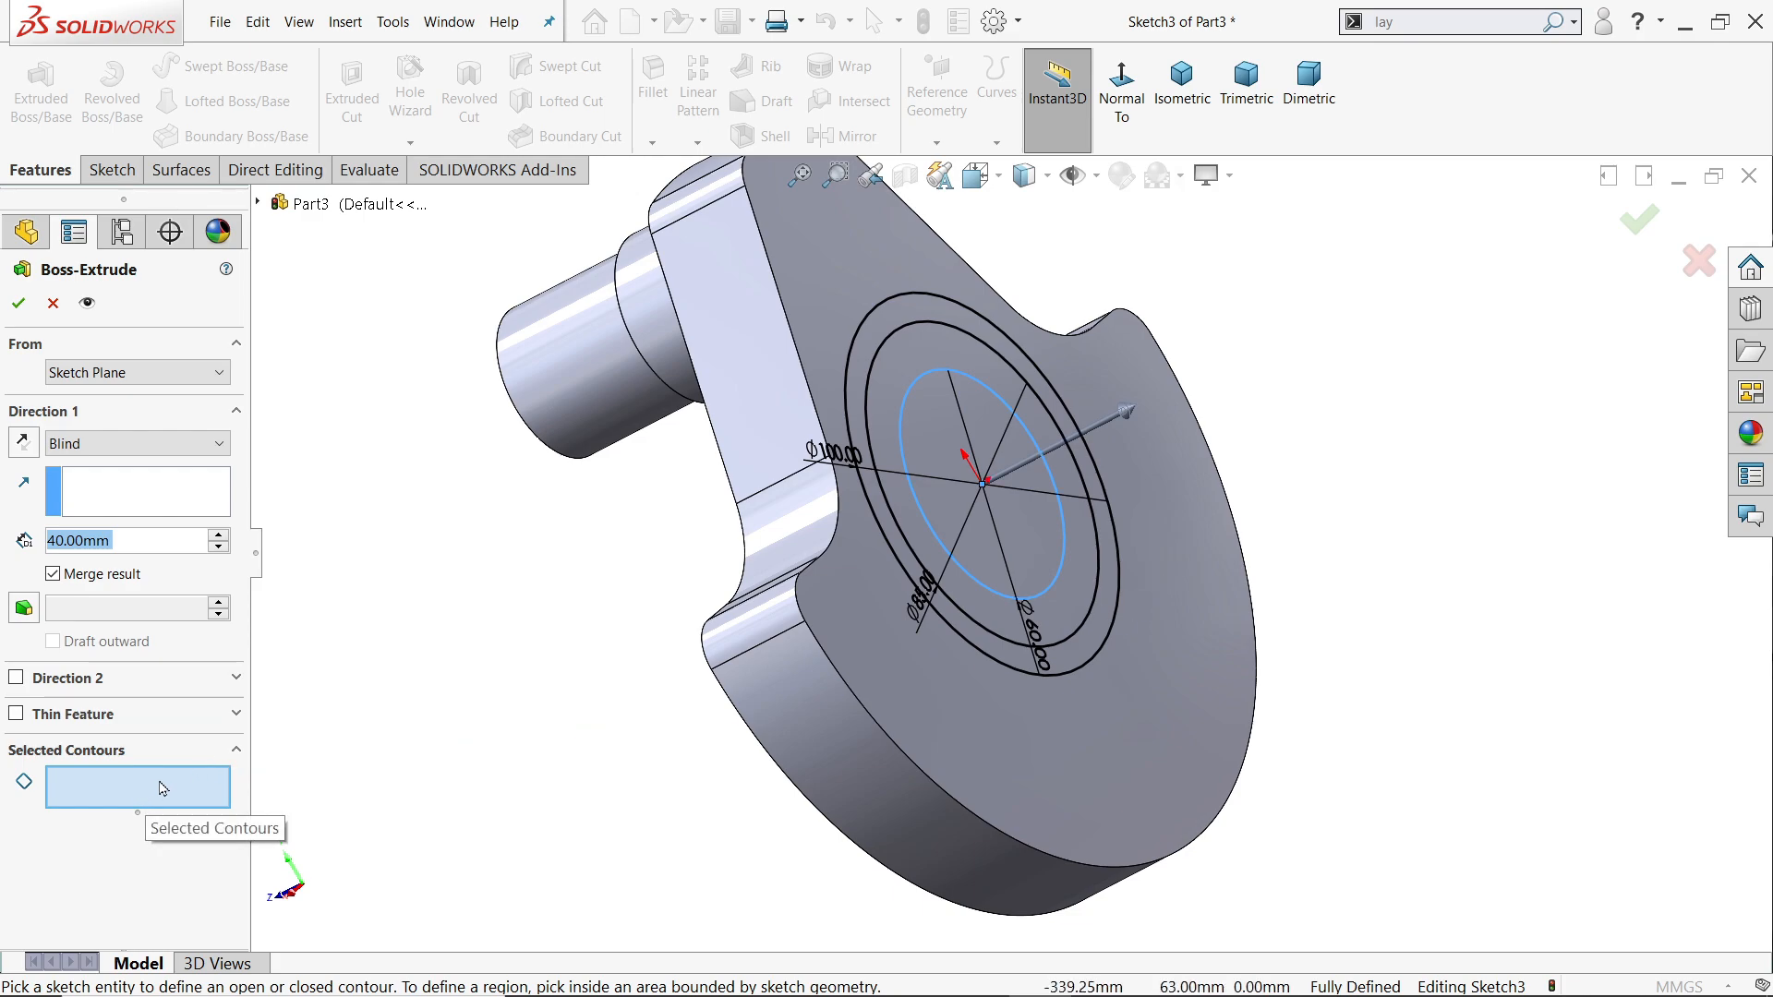
pyautogui.click(1084, 675)
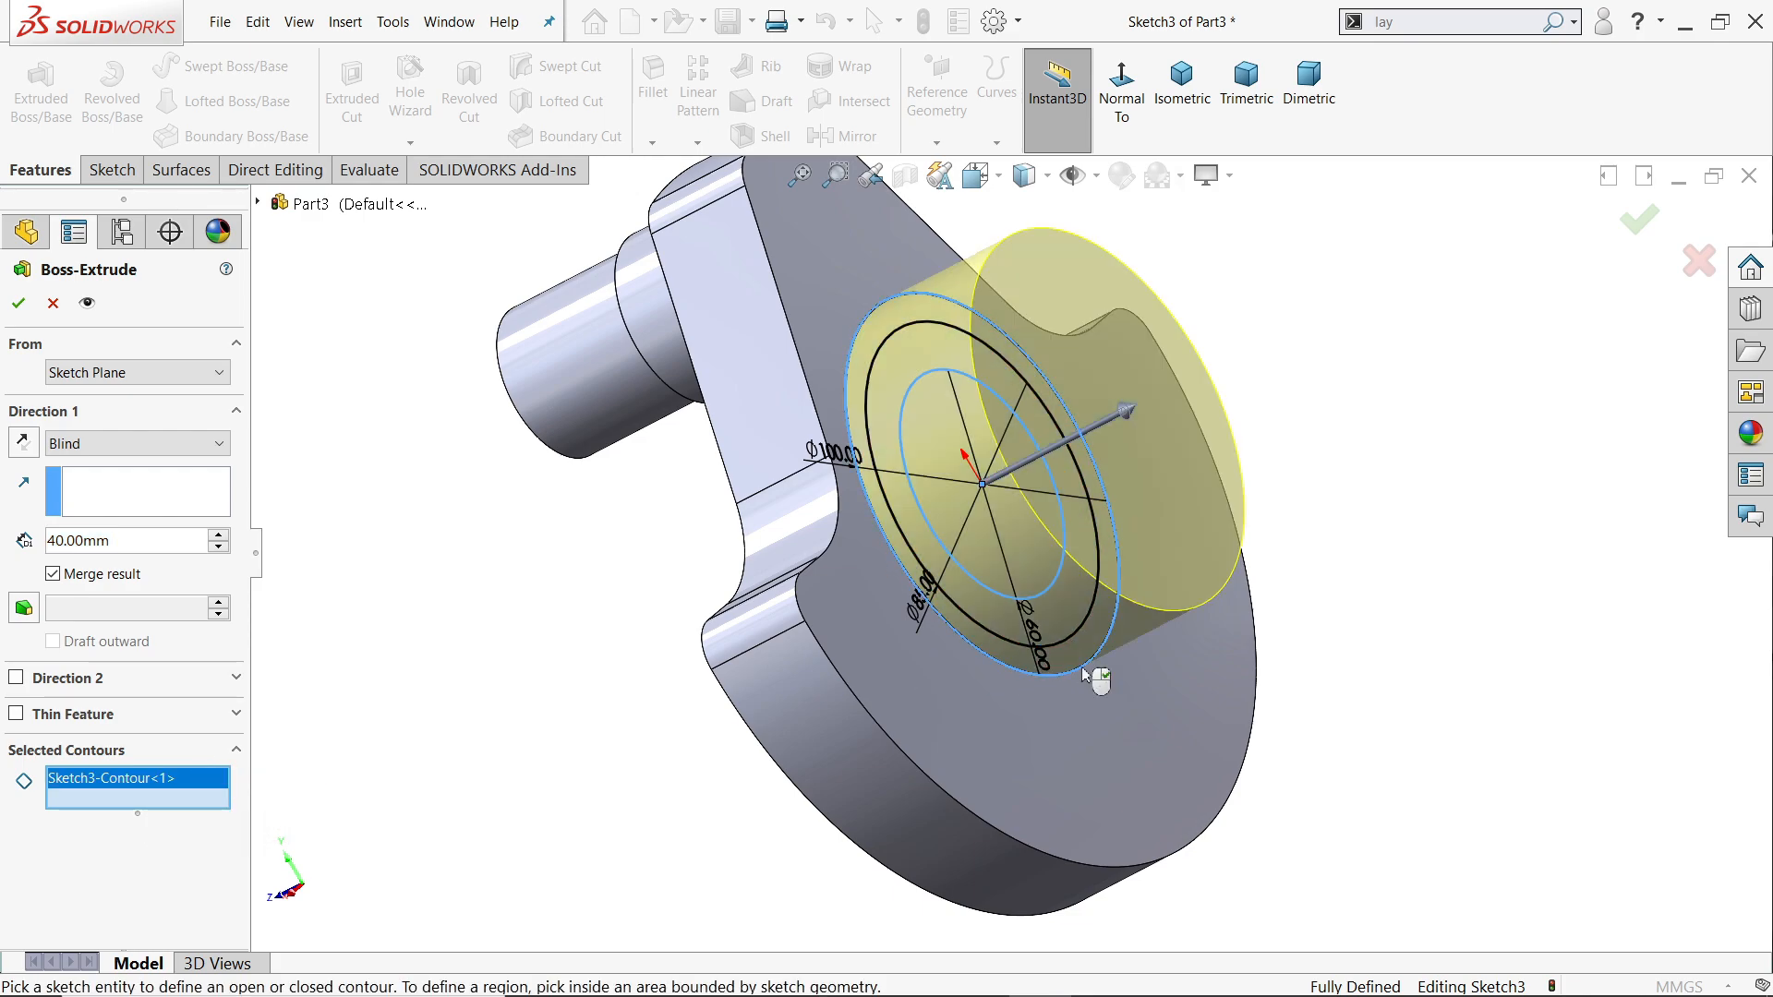
pyautogui.click(117, 537)
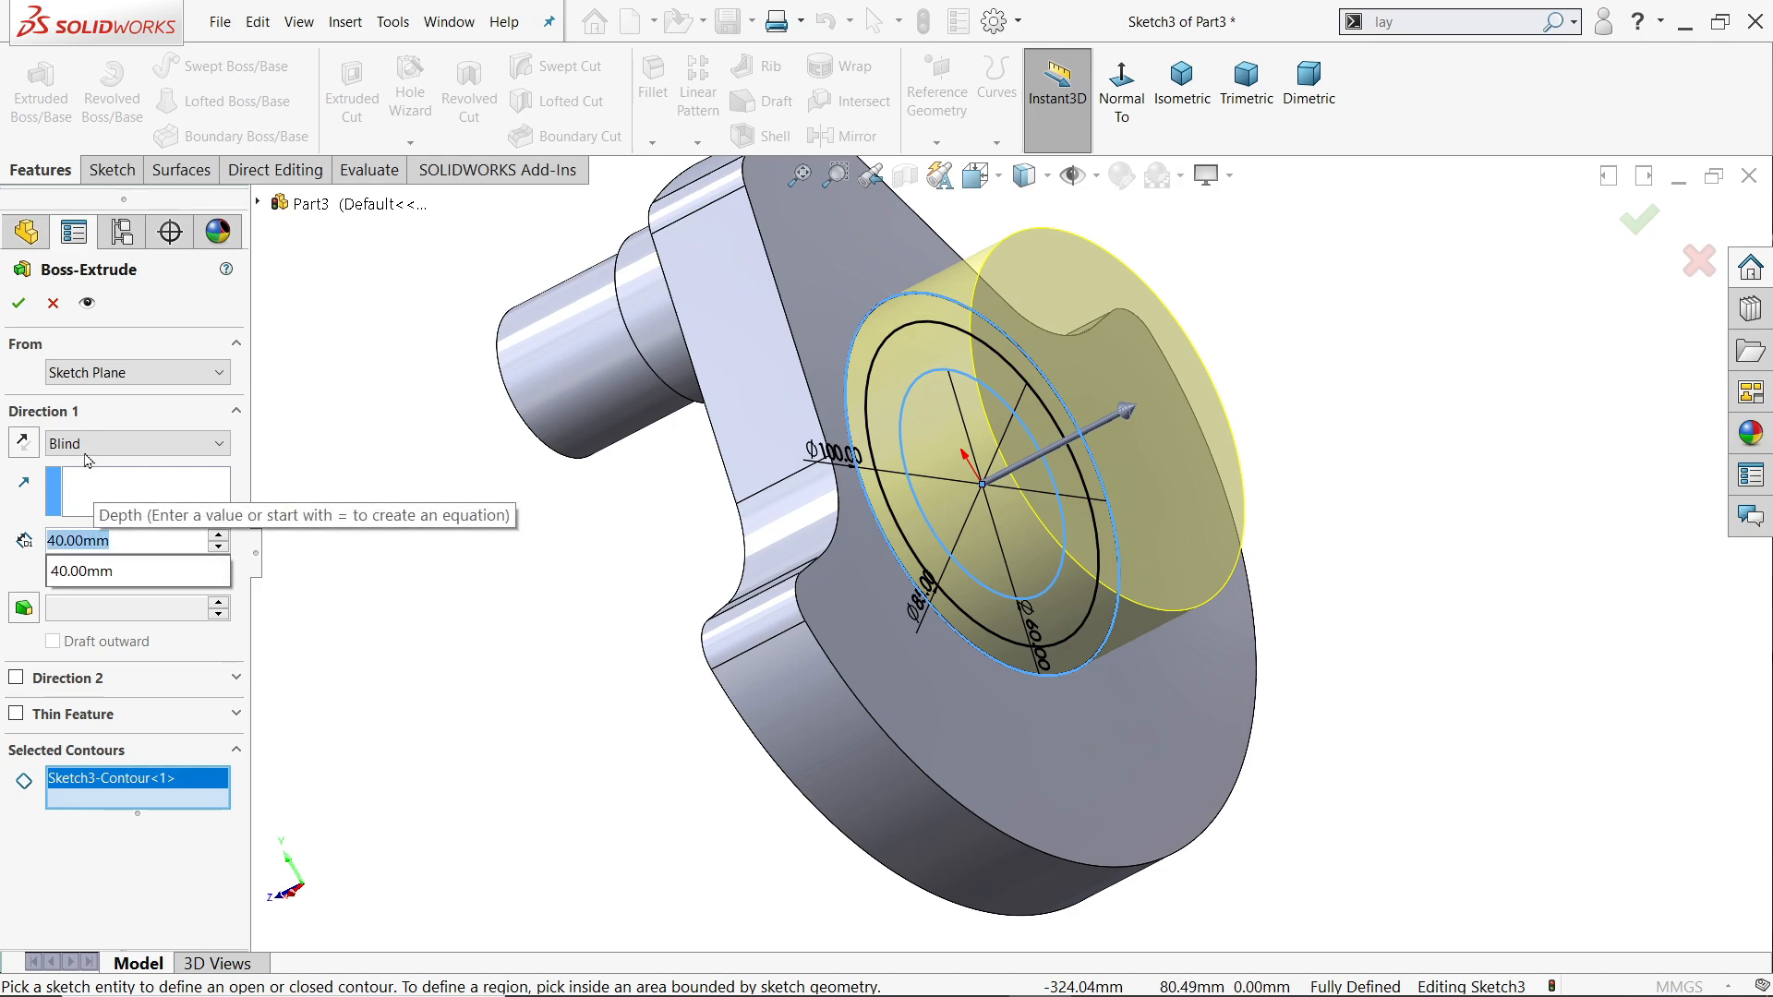
pyautogui.write('215')
pyautogui.press('Return')
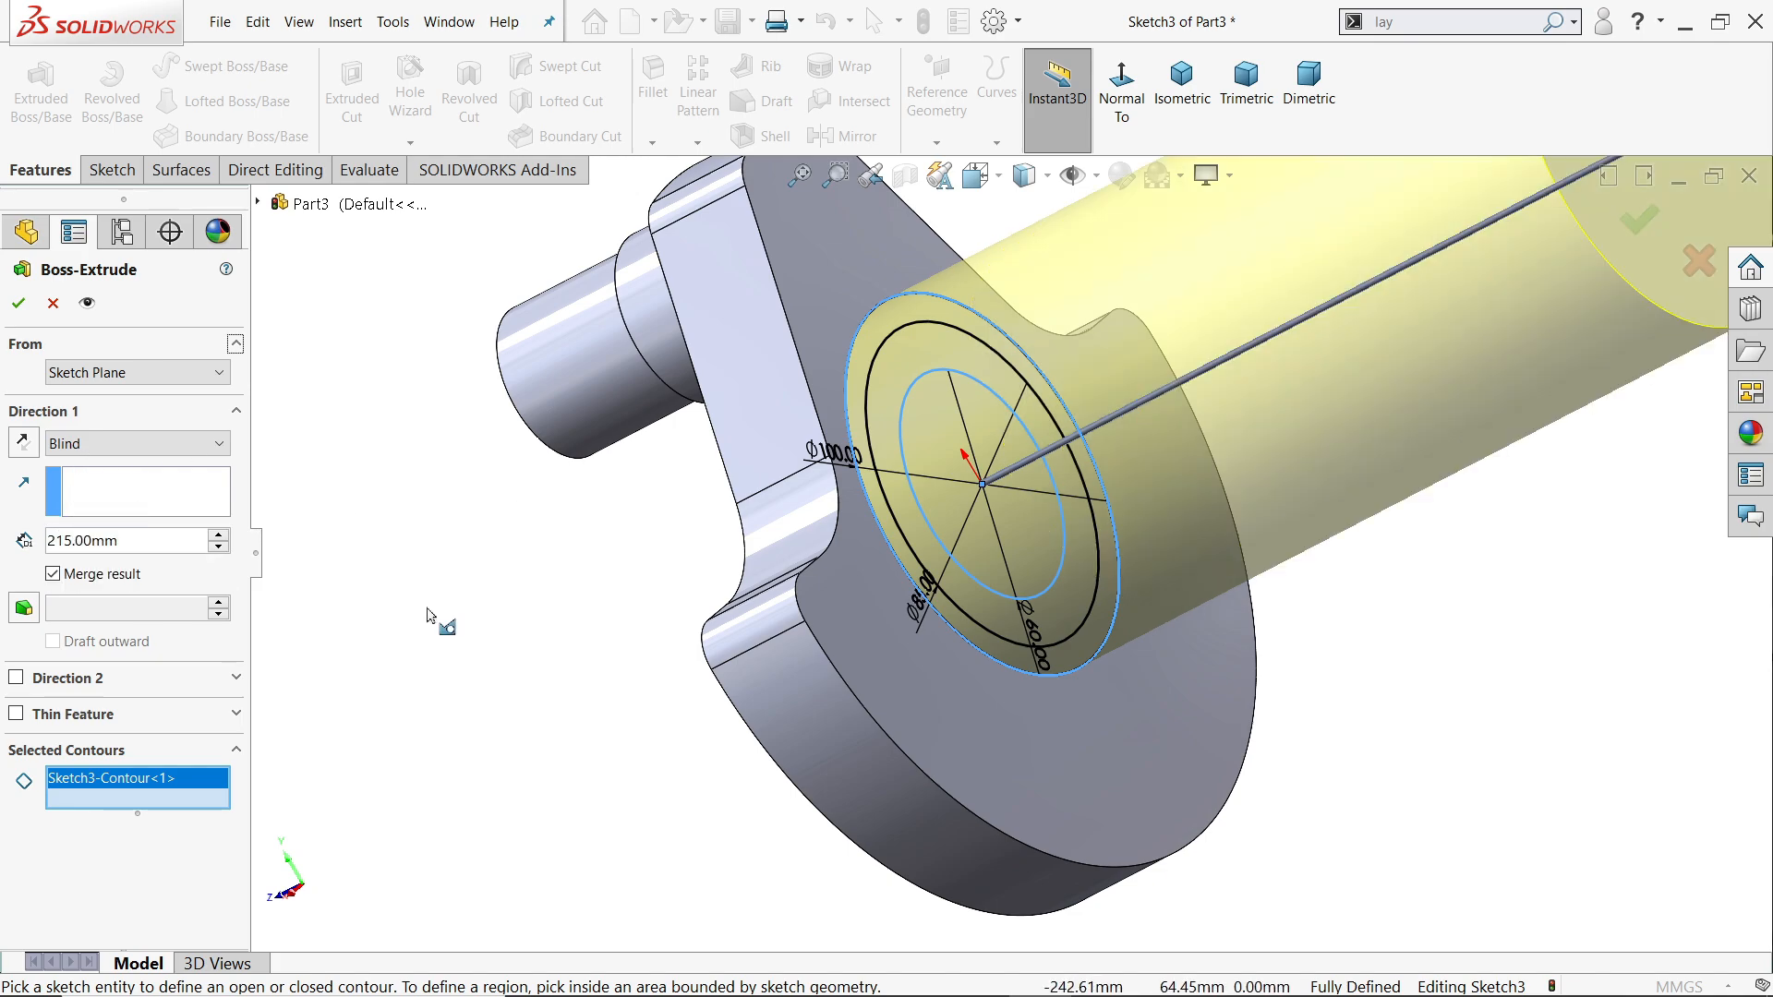
pyautogui.scroll(4, 1009, 552)
pyautogui.scroll(-2, 1422, 346)
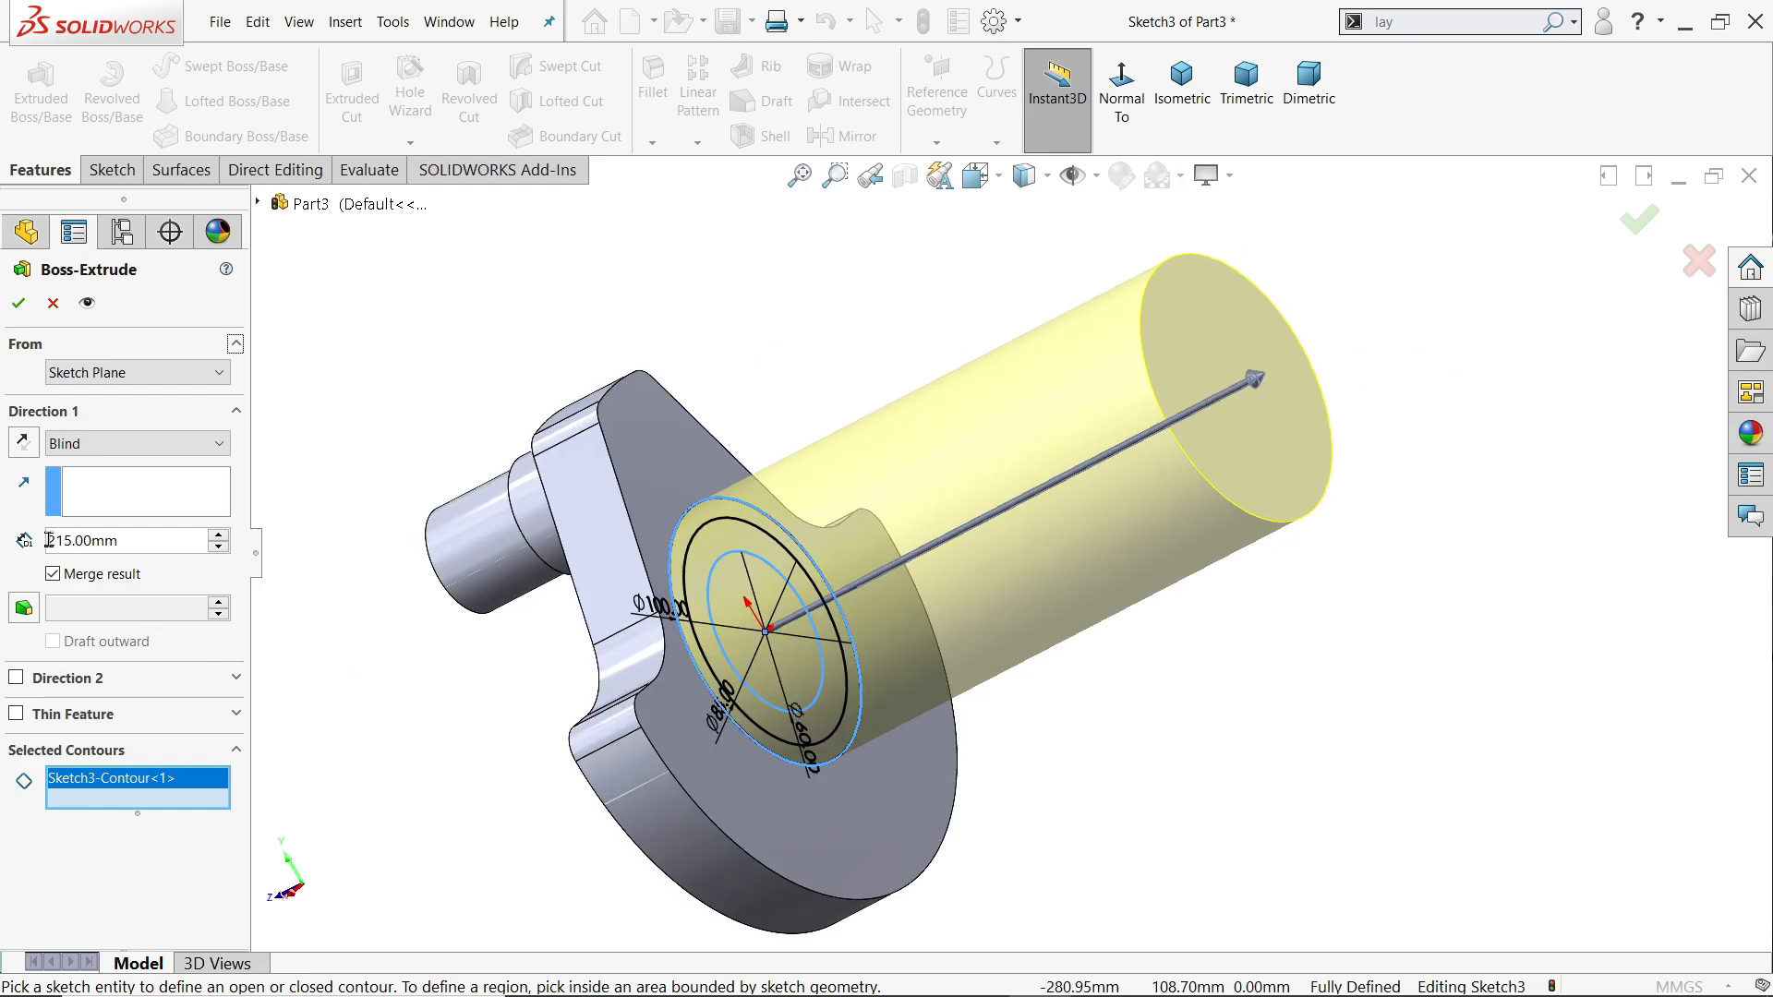
pyautogui.click(18, 303)
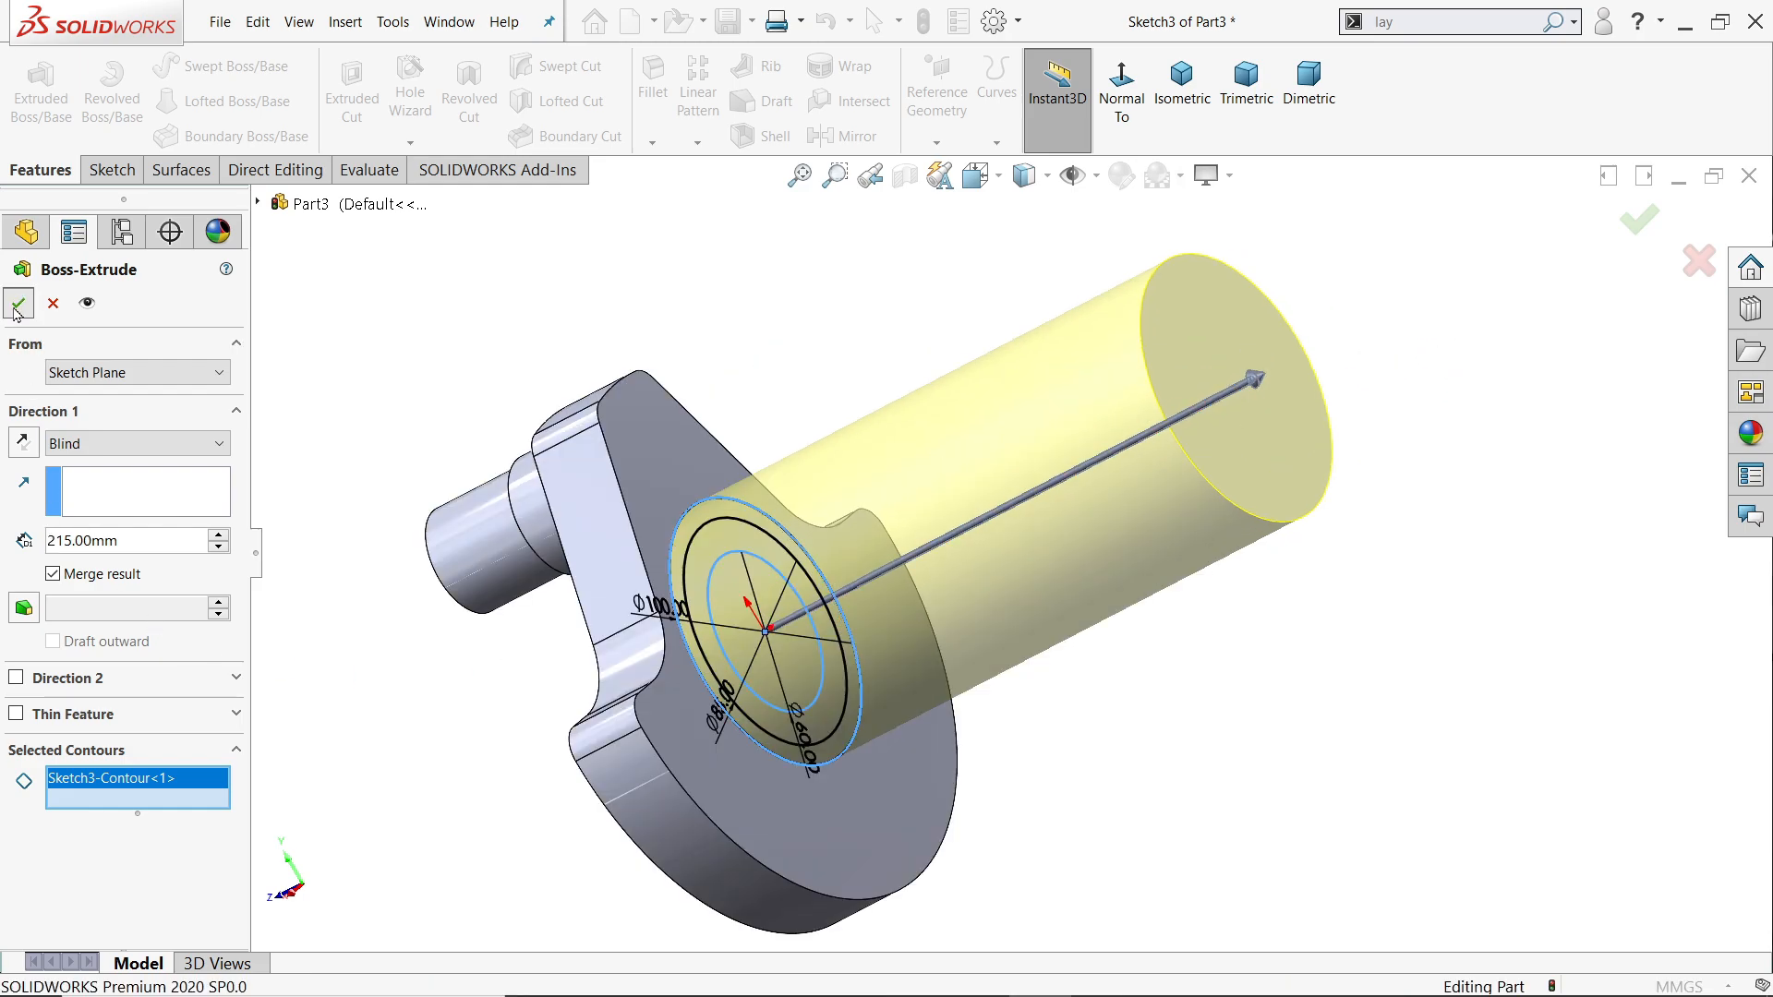
# Start another boss extrusion from the same shaft sketch, using the 85 mm circle as contour with a blind depth of 85 mm
pyautogui.click(10, 657)
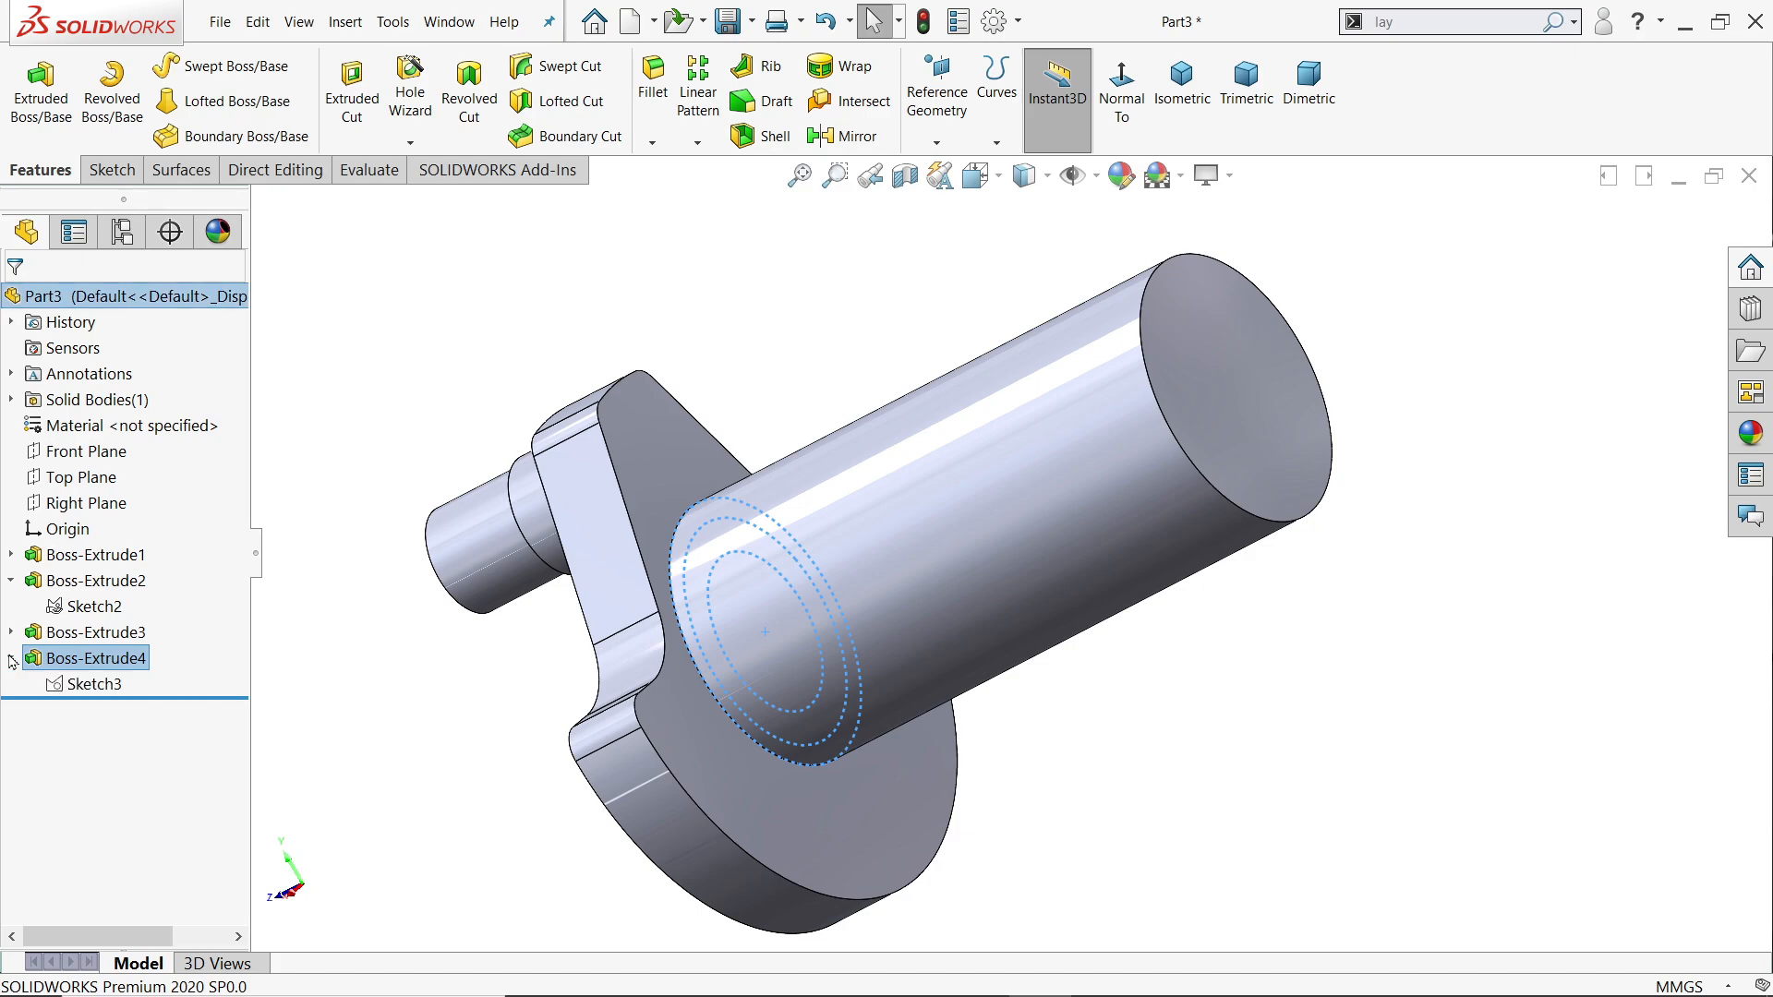
pyautogui.click(79, 684)
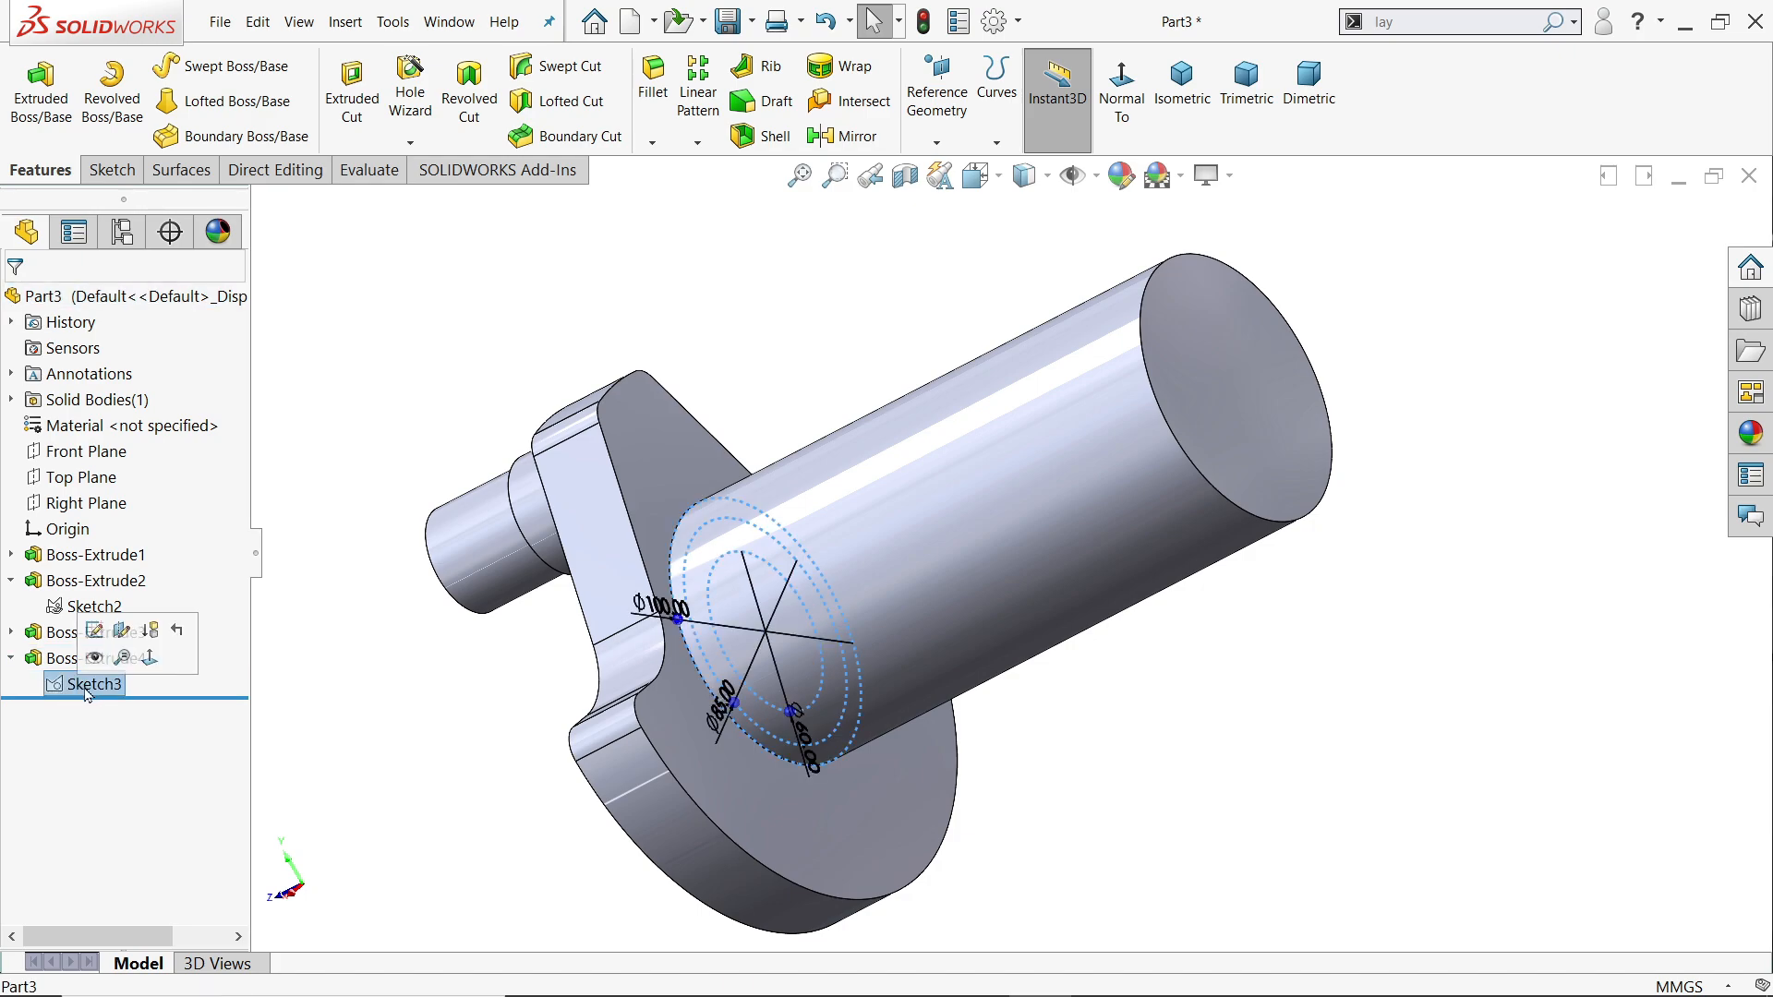
pyautogui.click(41, 92)
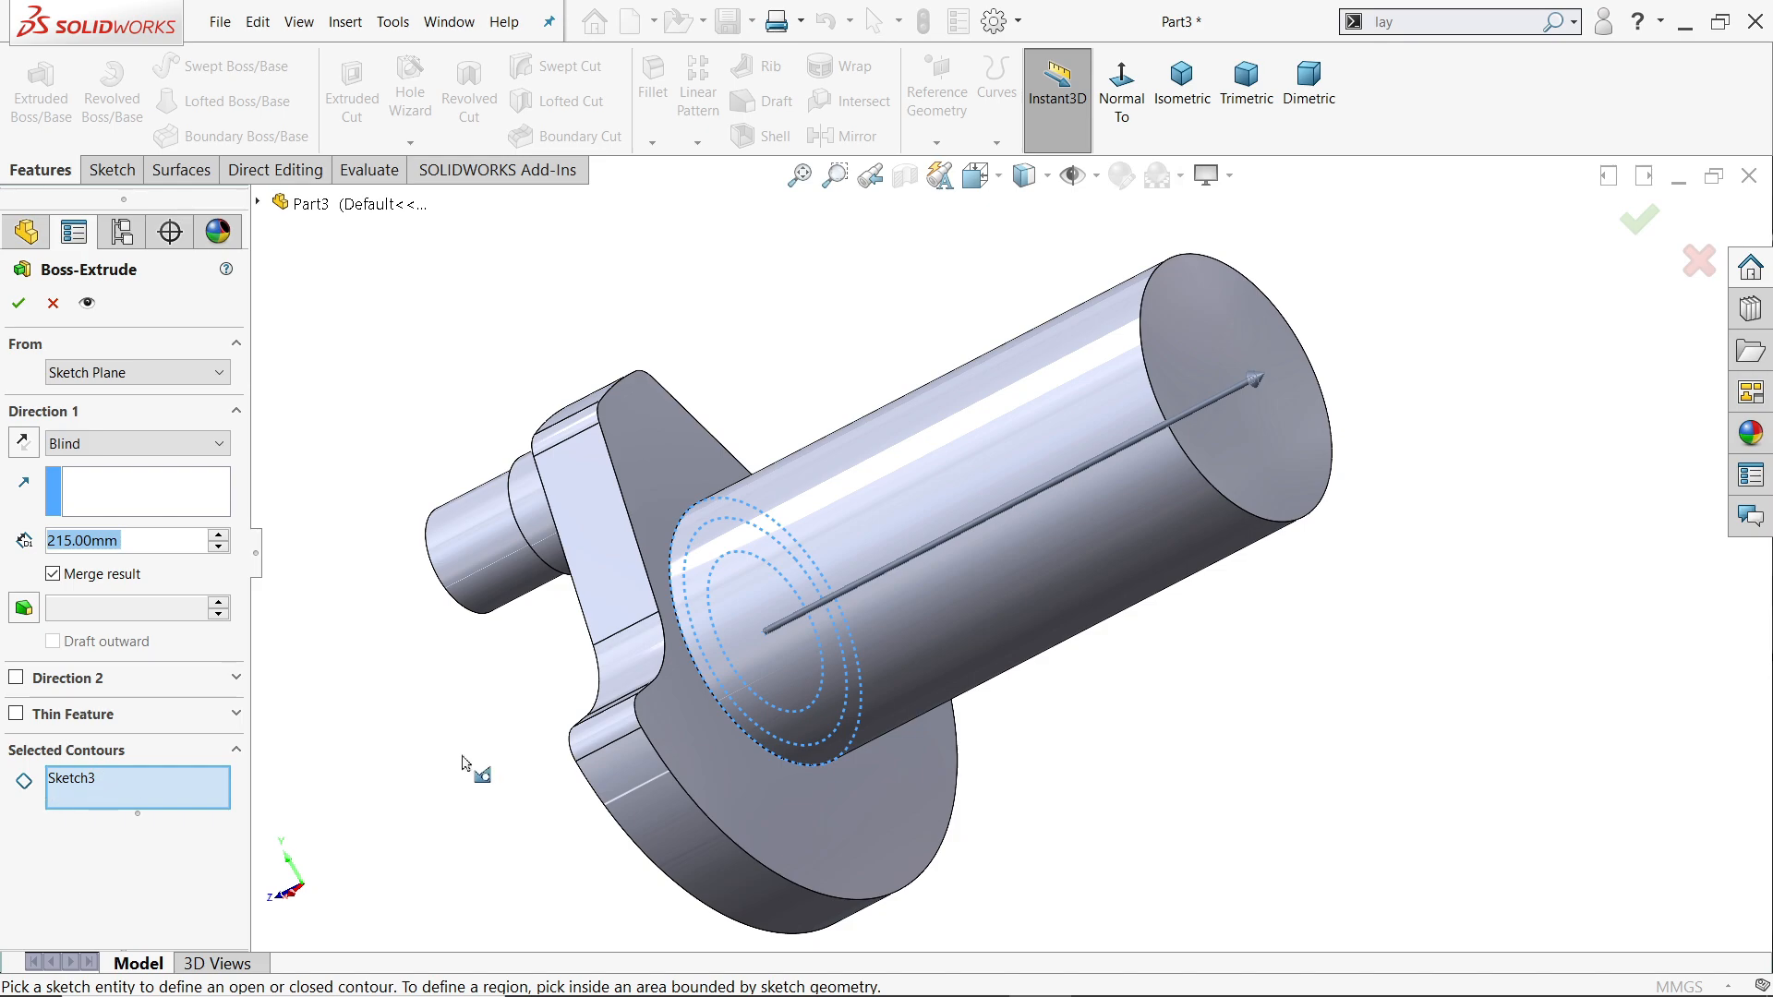
pyautogui.click(813, 751)
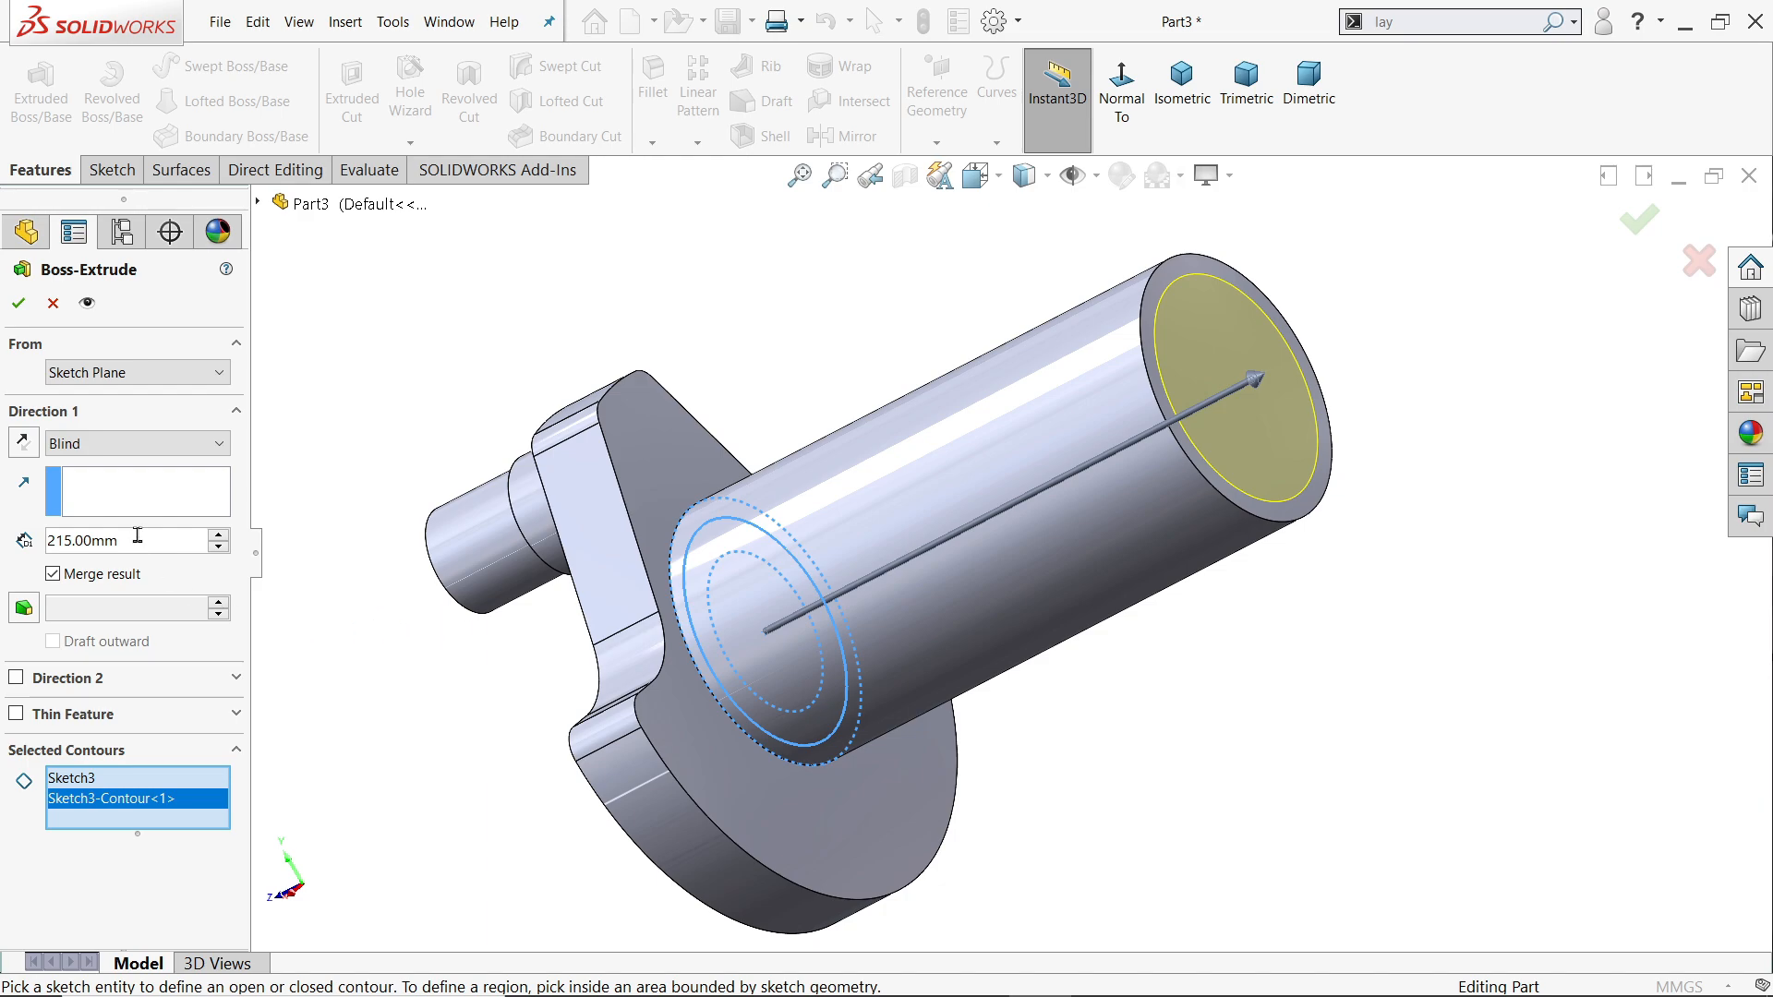
pyautogui.moveTo(130, 539); pyautogui.dragTo(24, 528)
pyautogui.write('85')
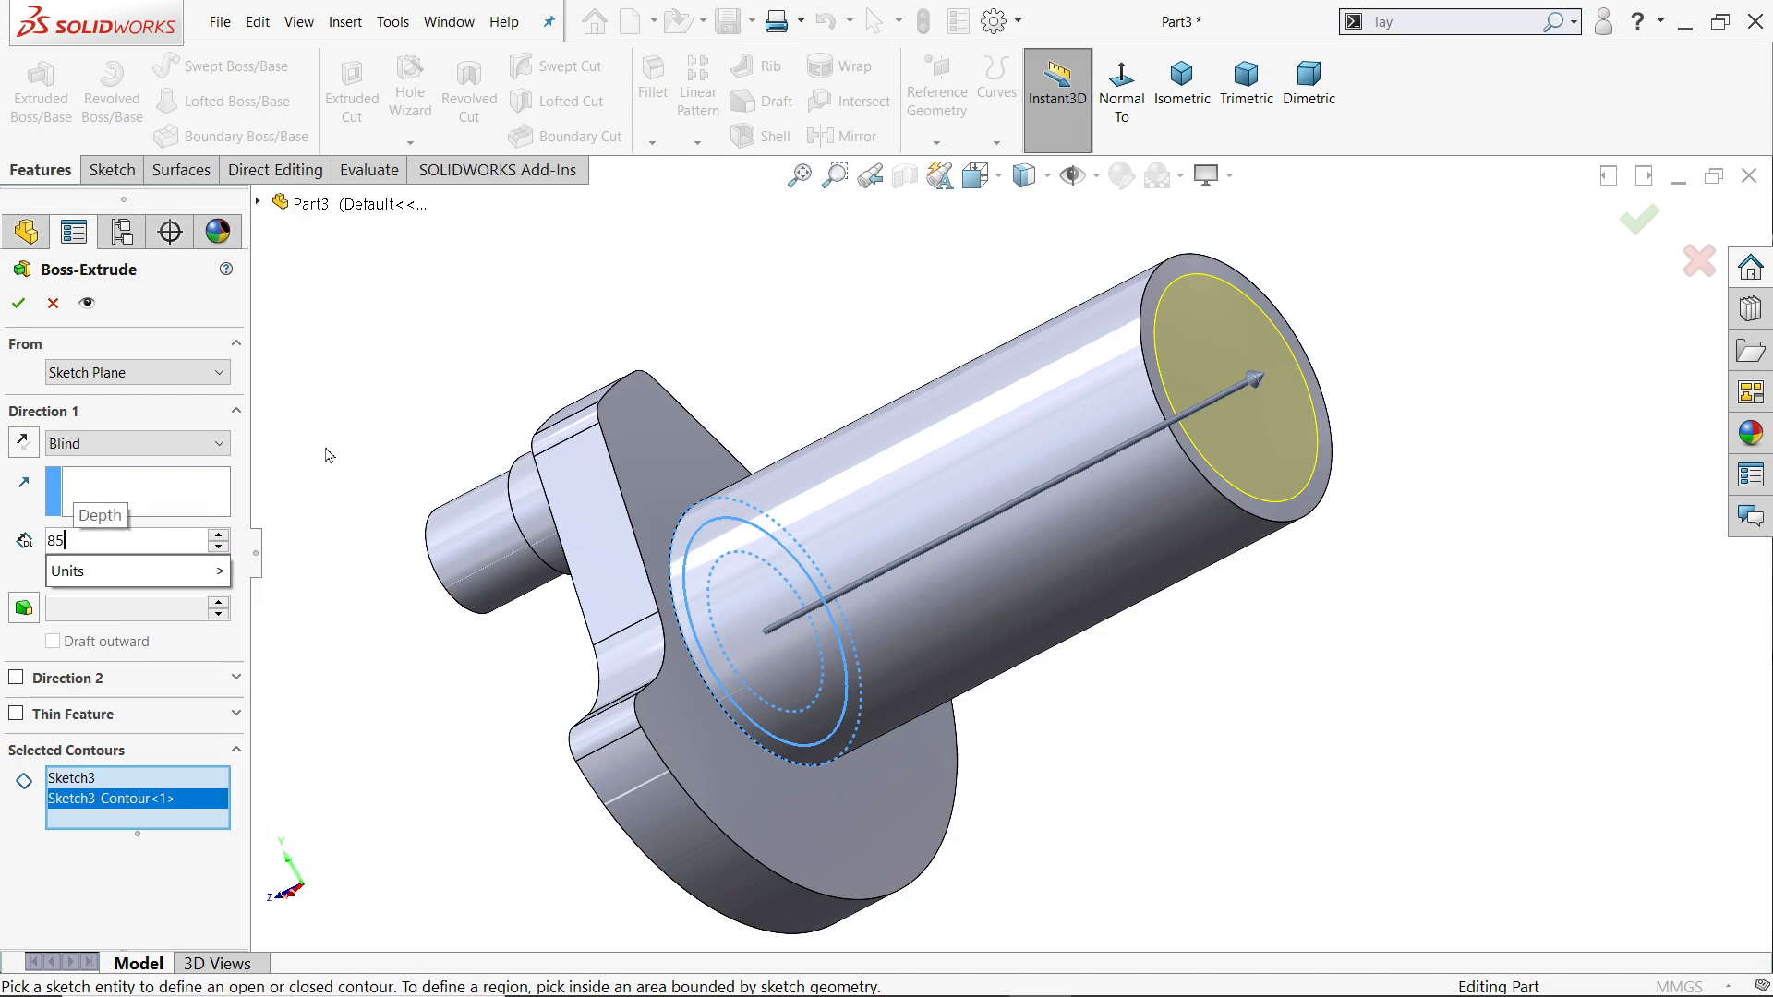
pyautogui.press('Return')
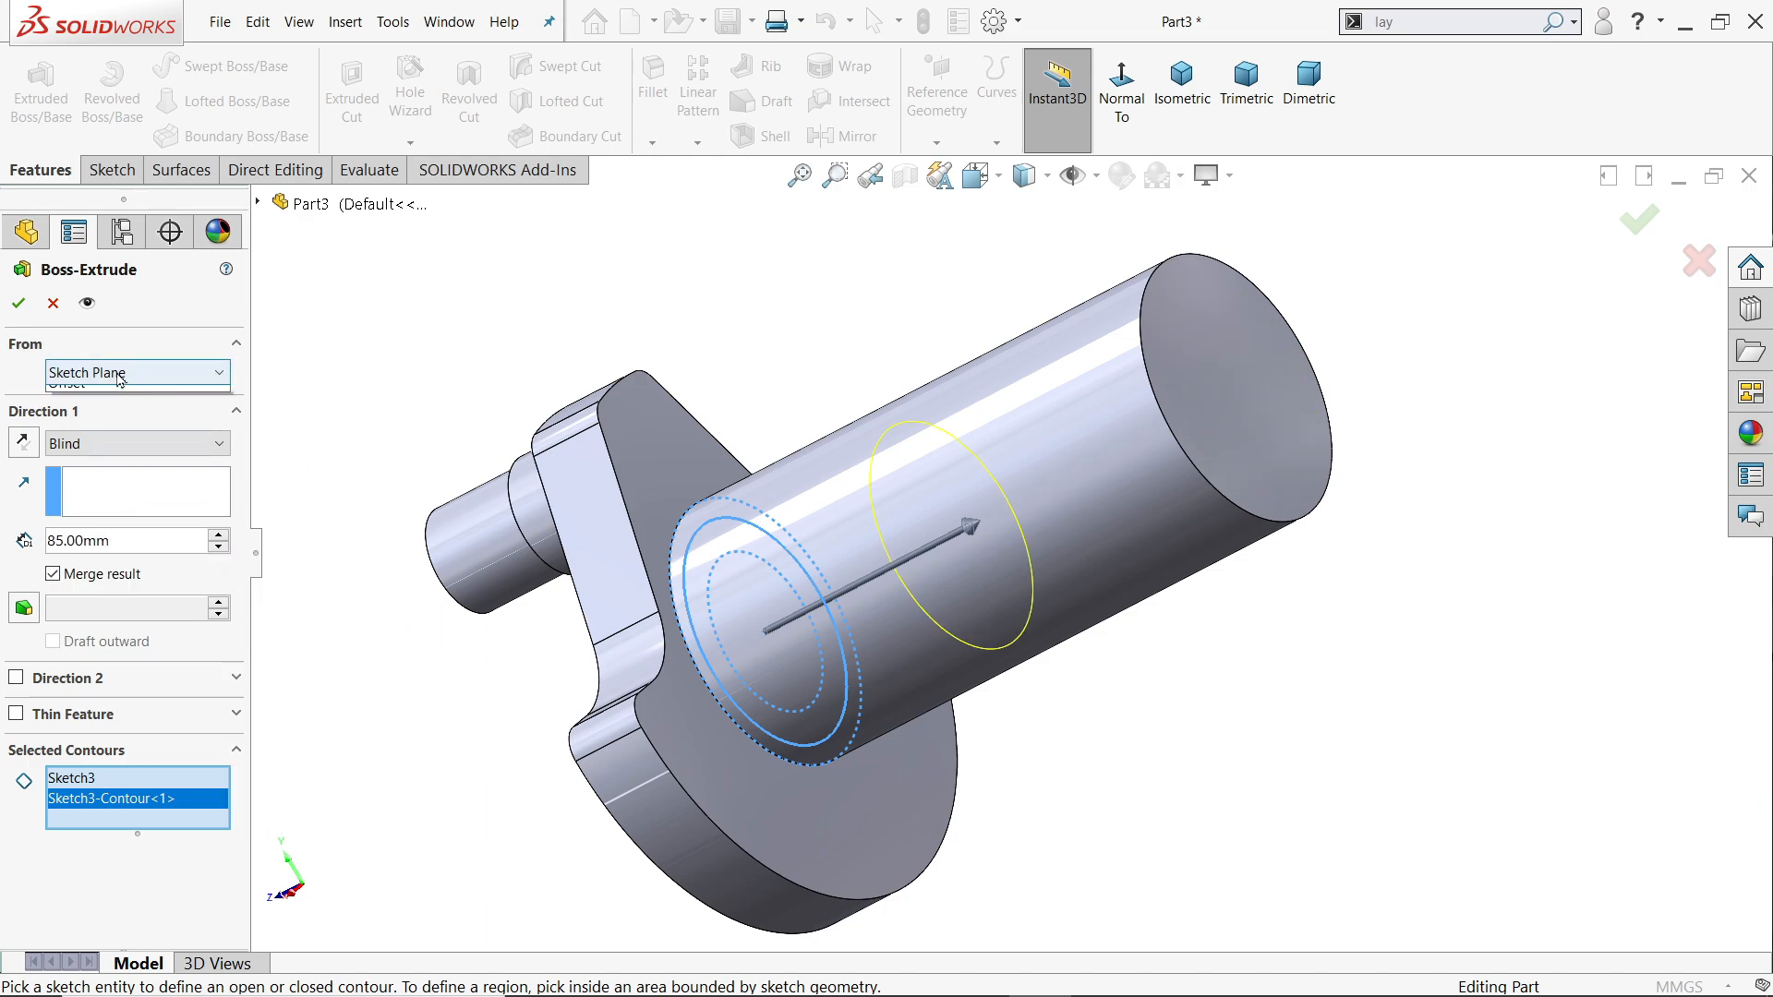
# Set the extrusion's start condition to Surface/Face/Plane, using the free end face of the 100 mm shaft
pyautogui.click(120, 373)
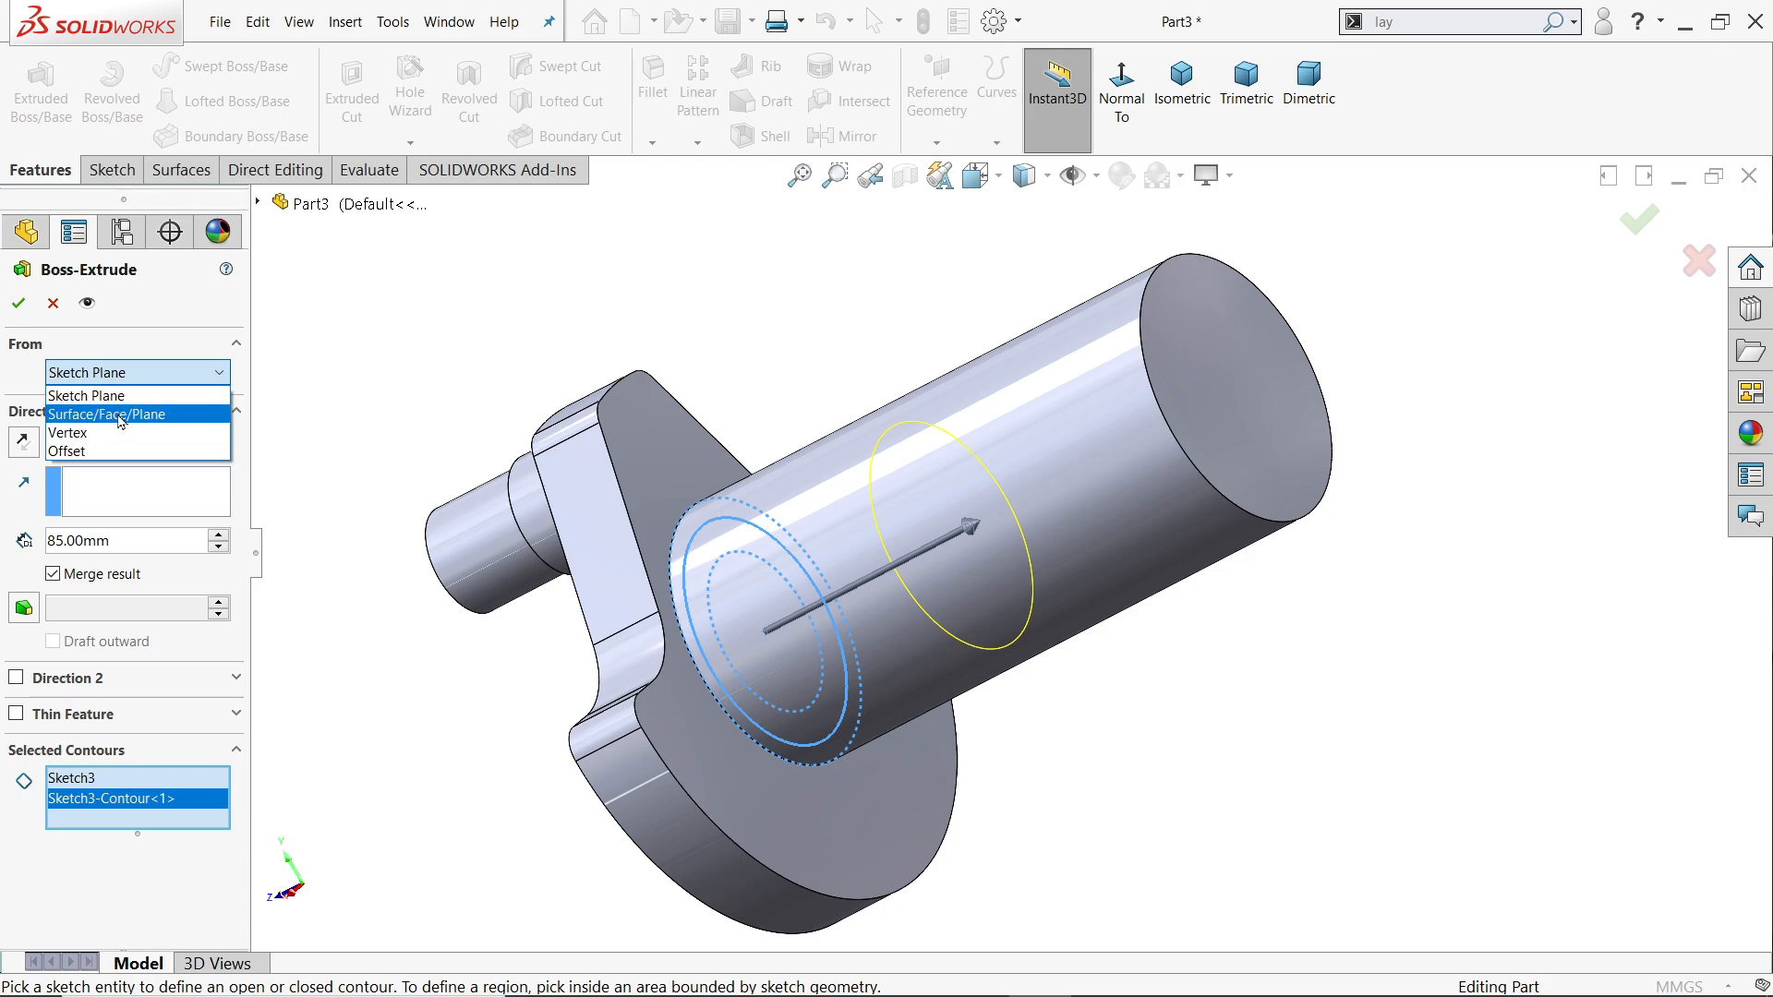
pyautogui.click(120, 414)
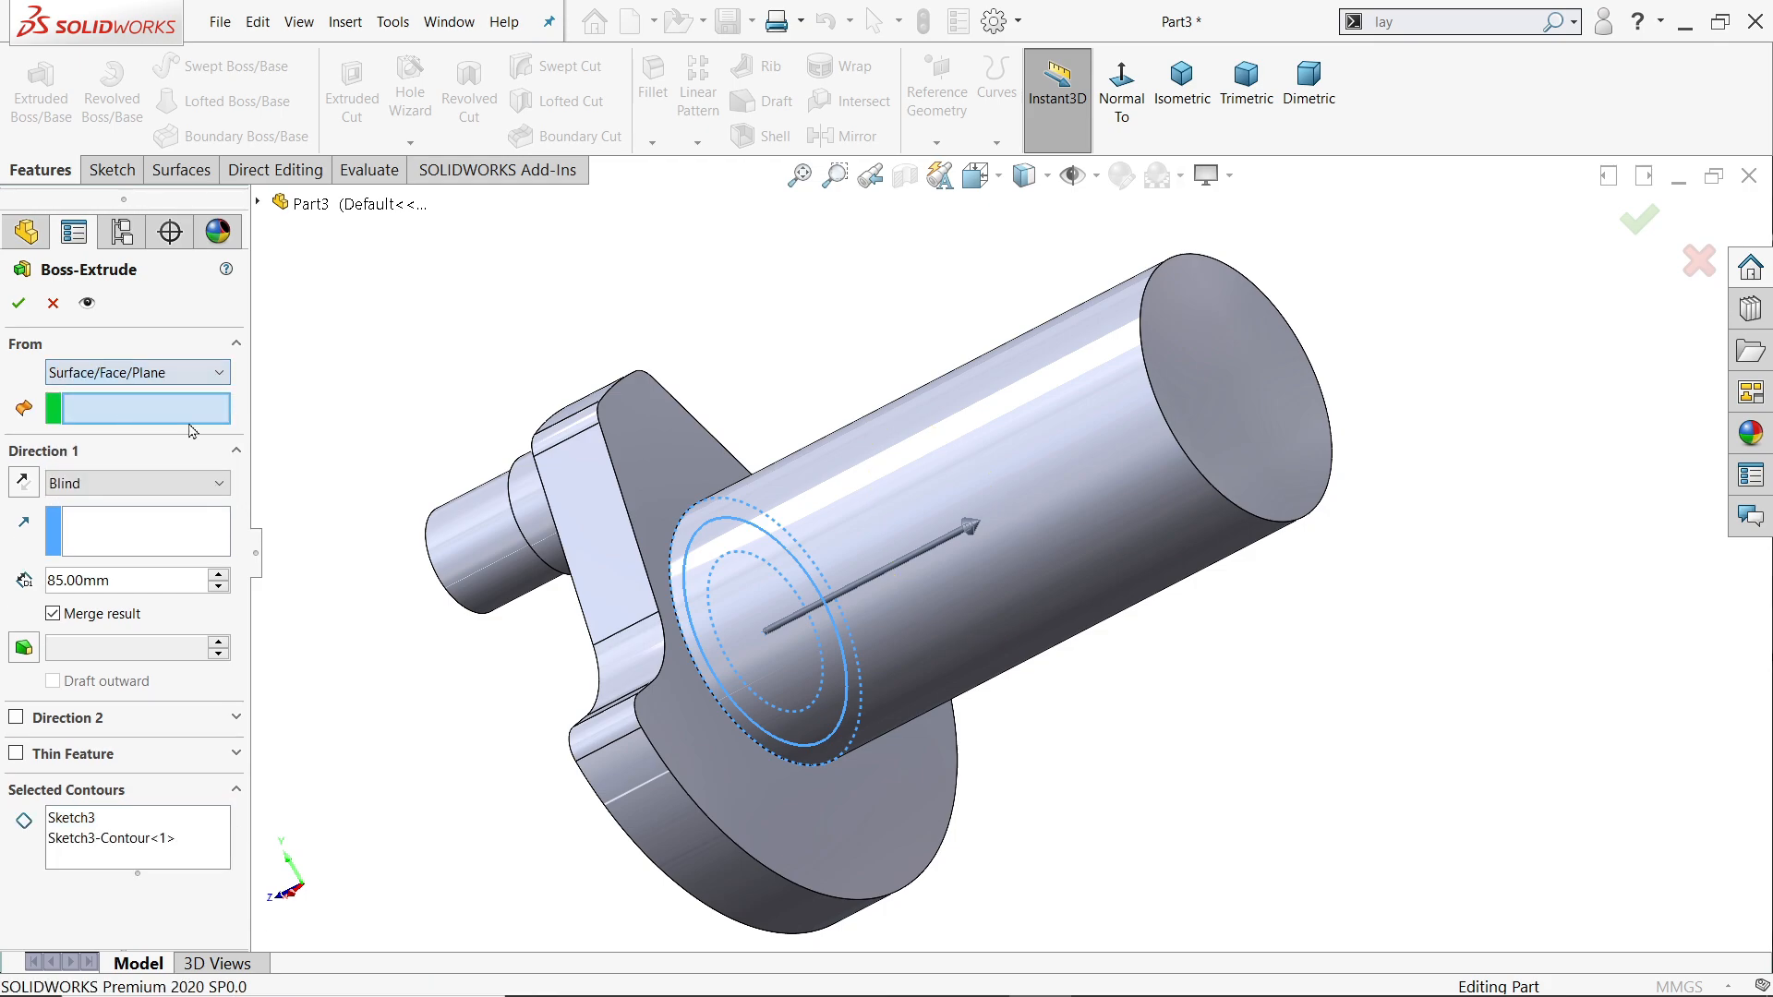
pyautogui.click(1261, 399)
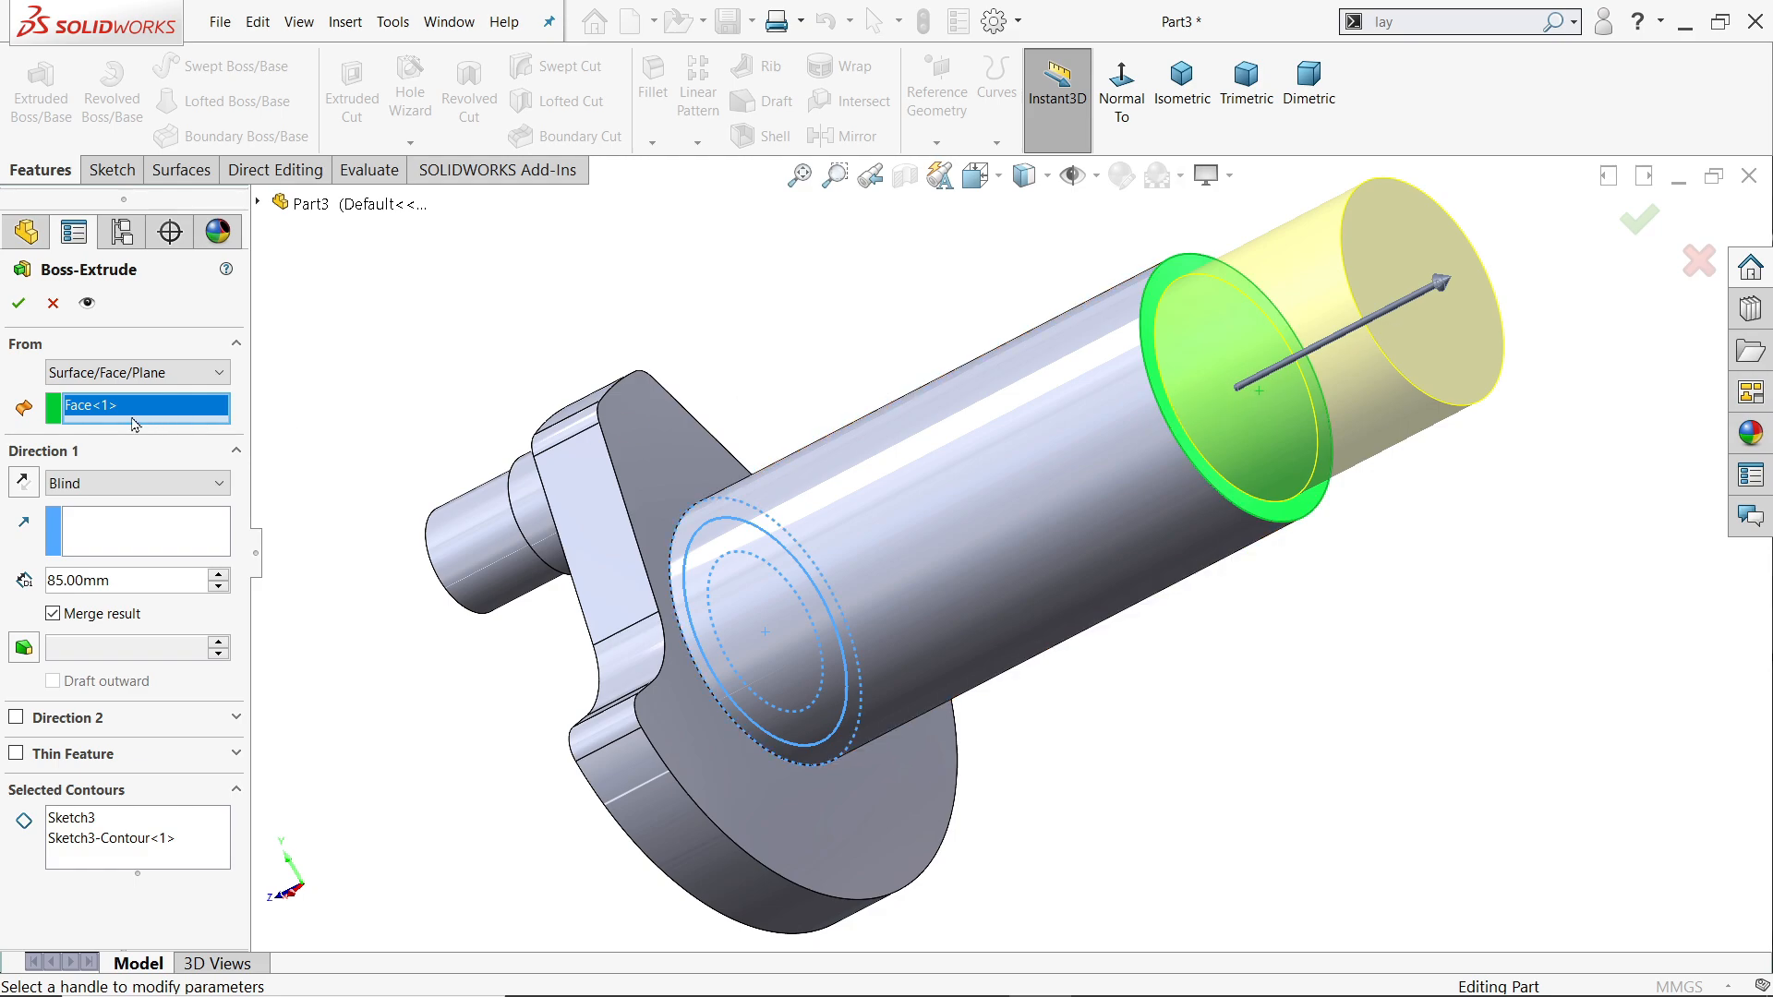
# Complete the 85 mm diameter boss, and extrude the 60 mm circle contour of the same sketch as a blind boss 390 mm deep
pyautogui.click(18, 303)
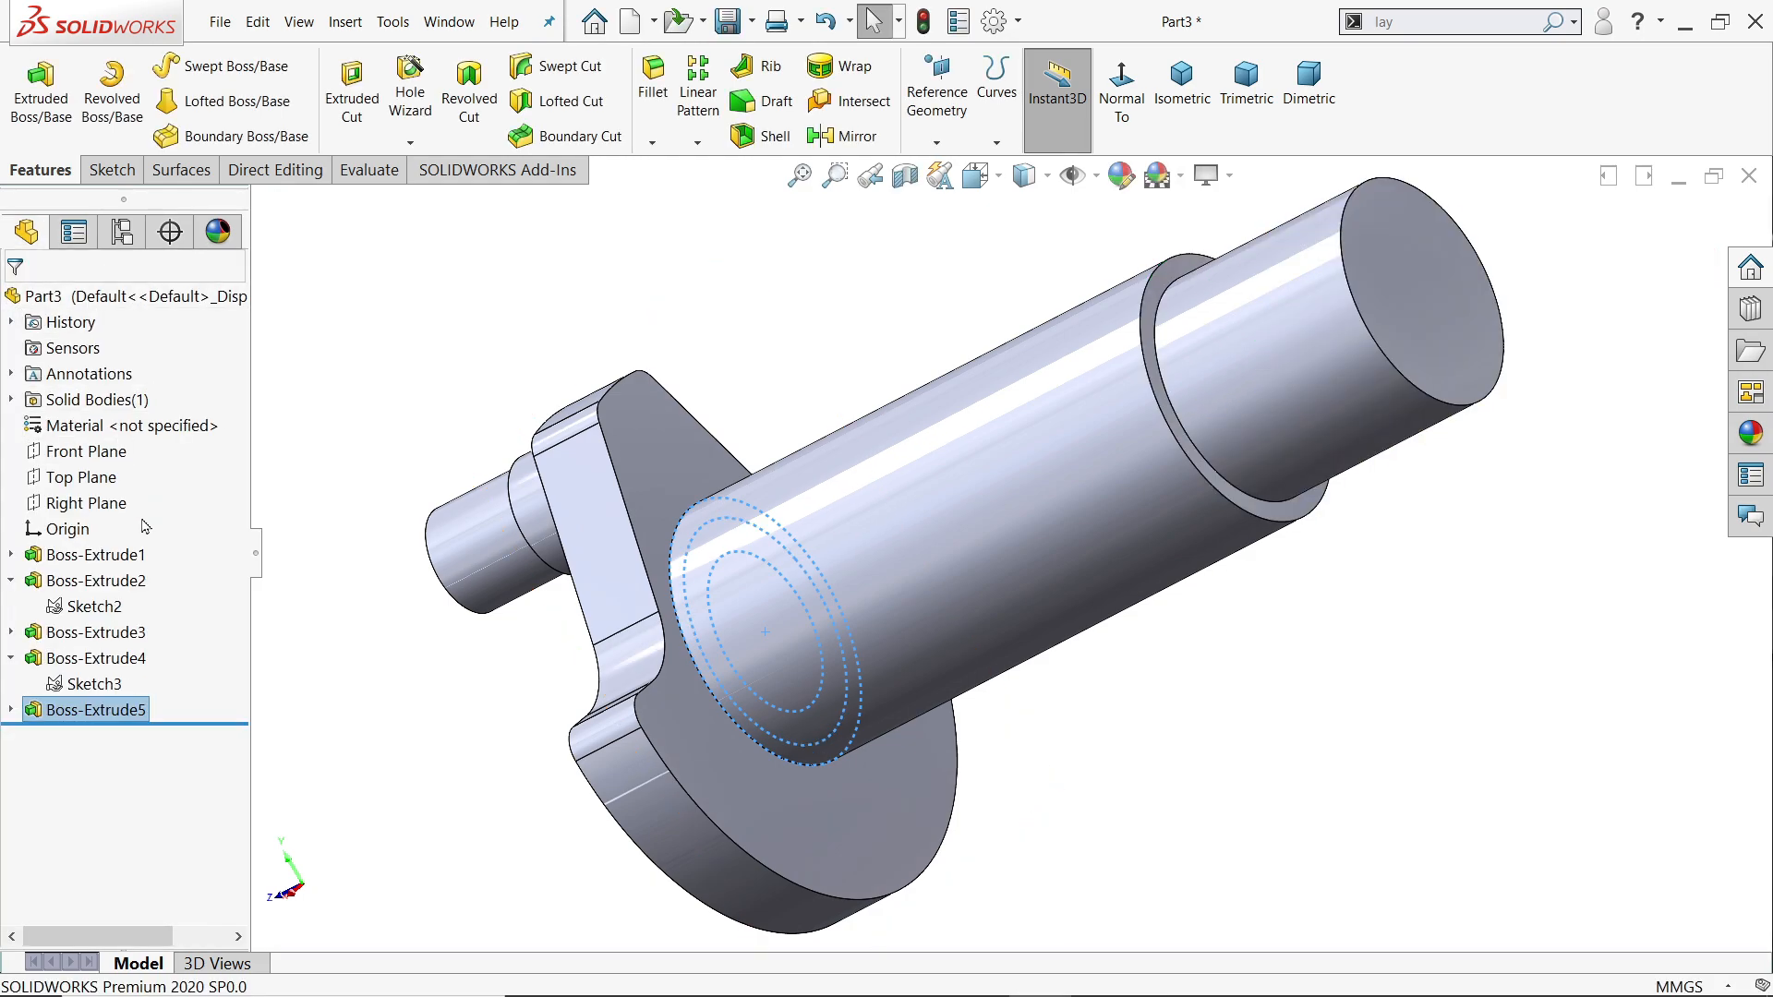
pyautogui.click(107, 686)
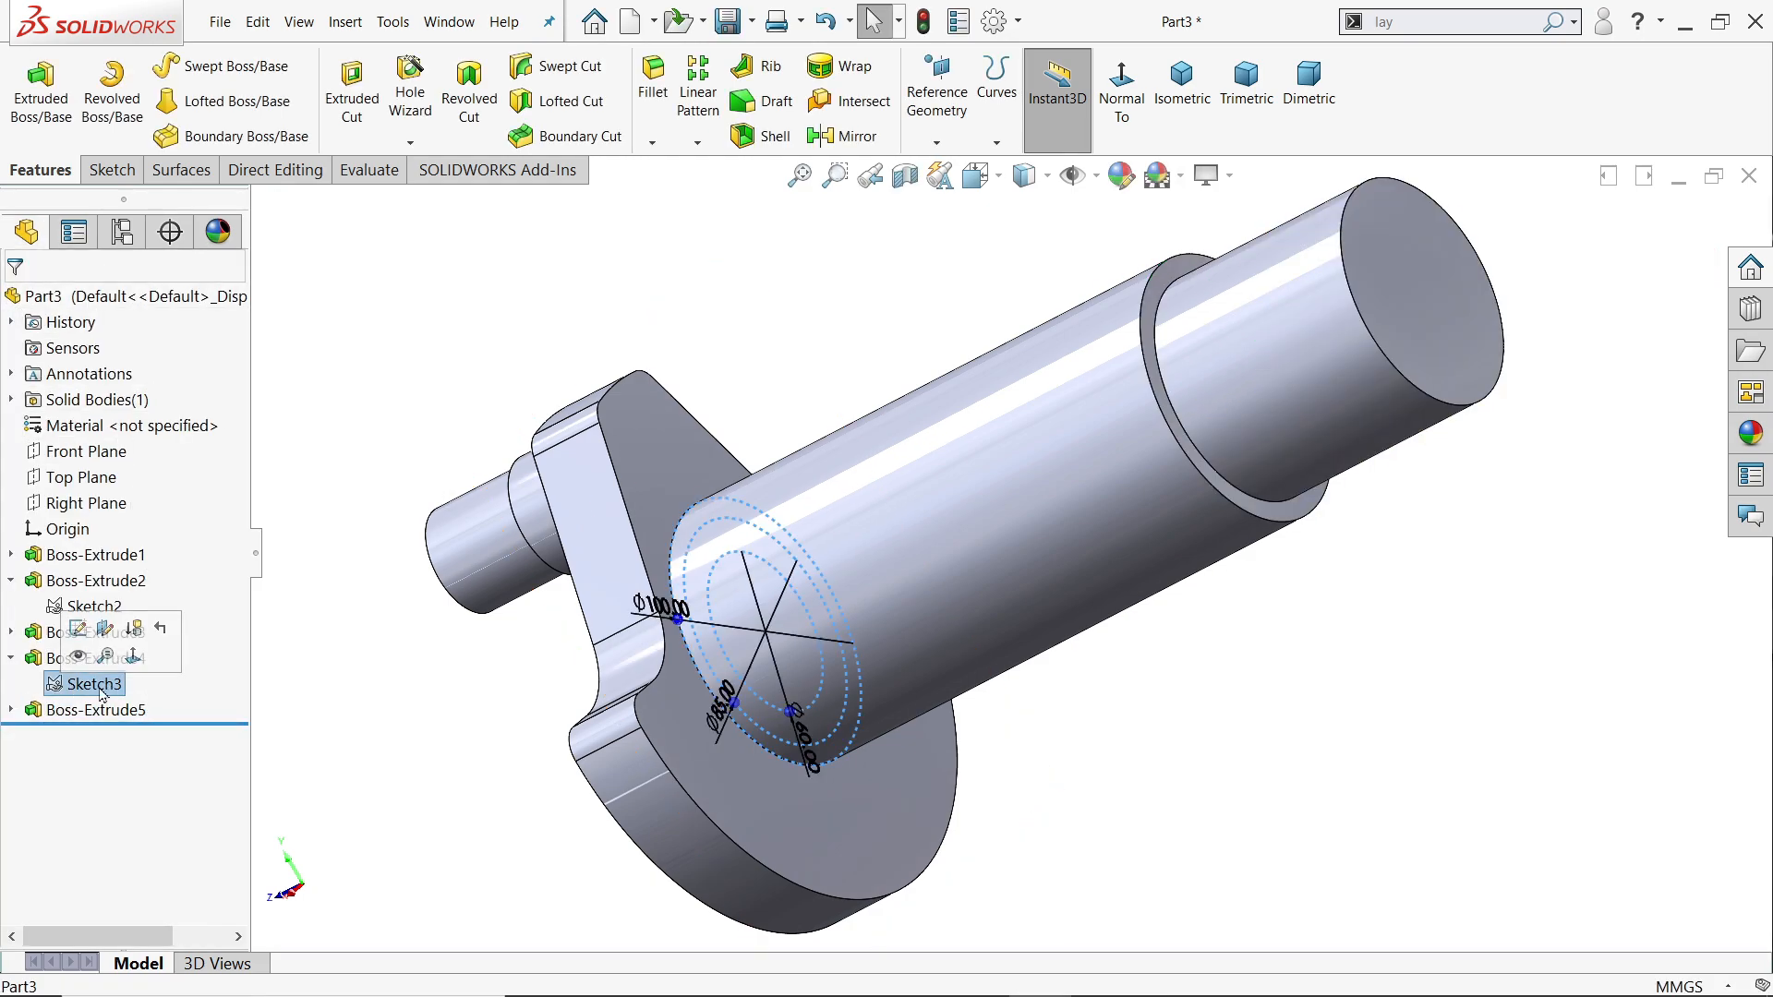
pyautogui.click(40, 92)
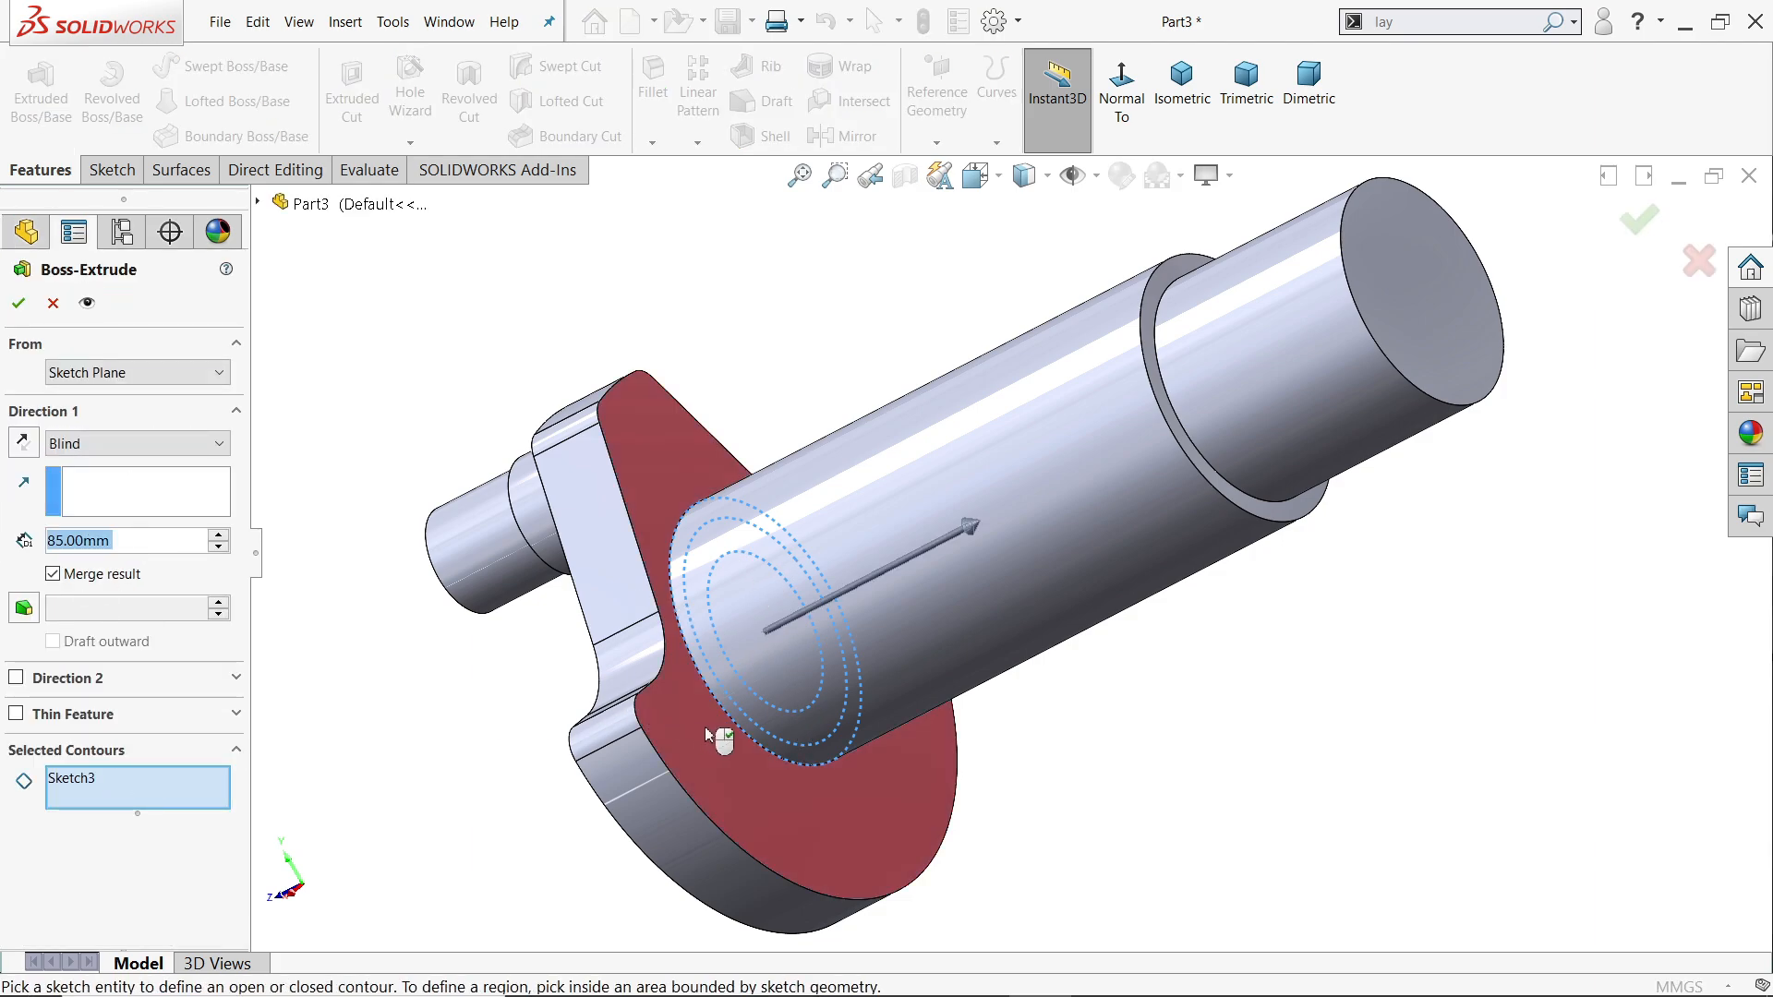
pyautogui.click(799, 718)
pyautogui.scroll(2, 808, 720)
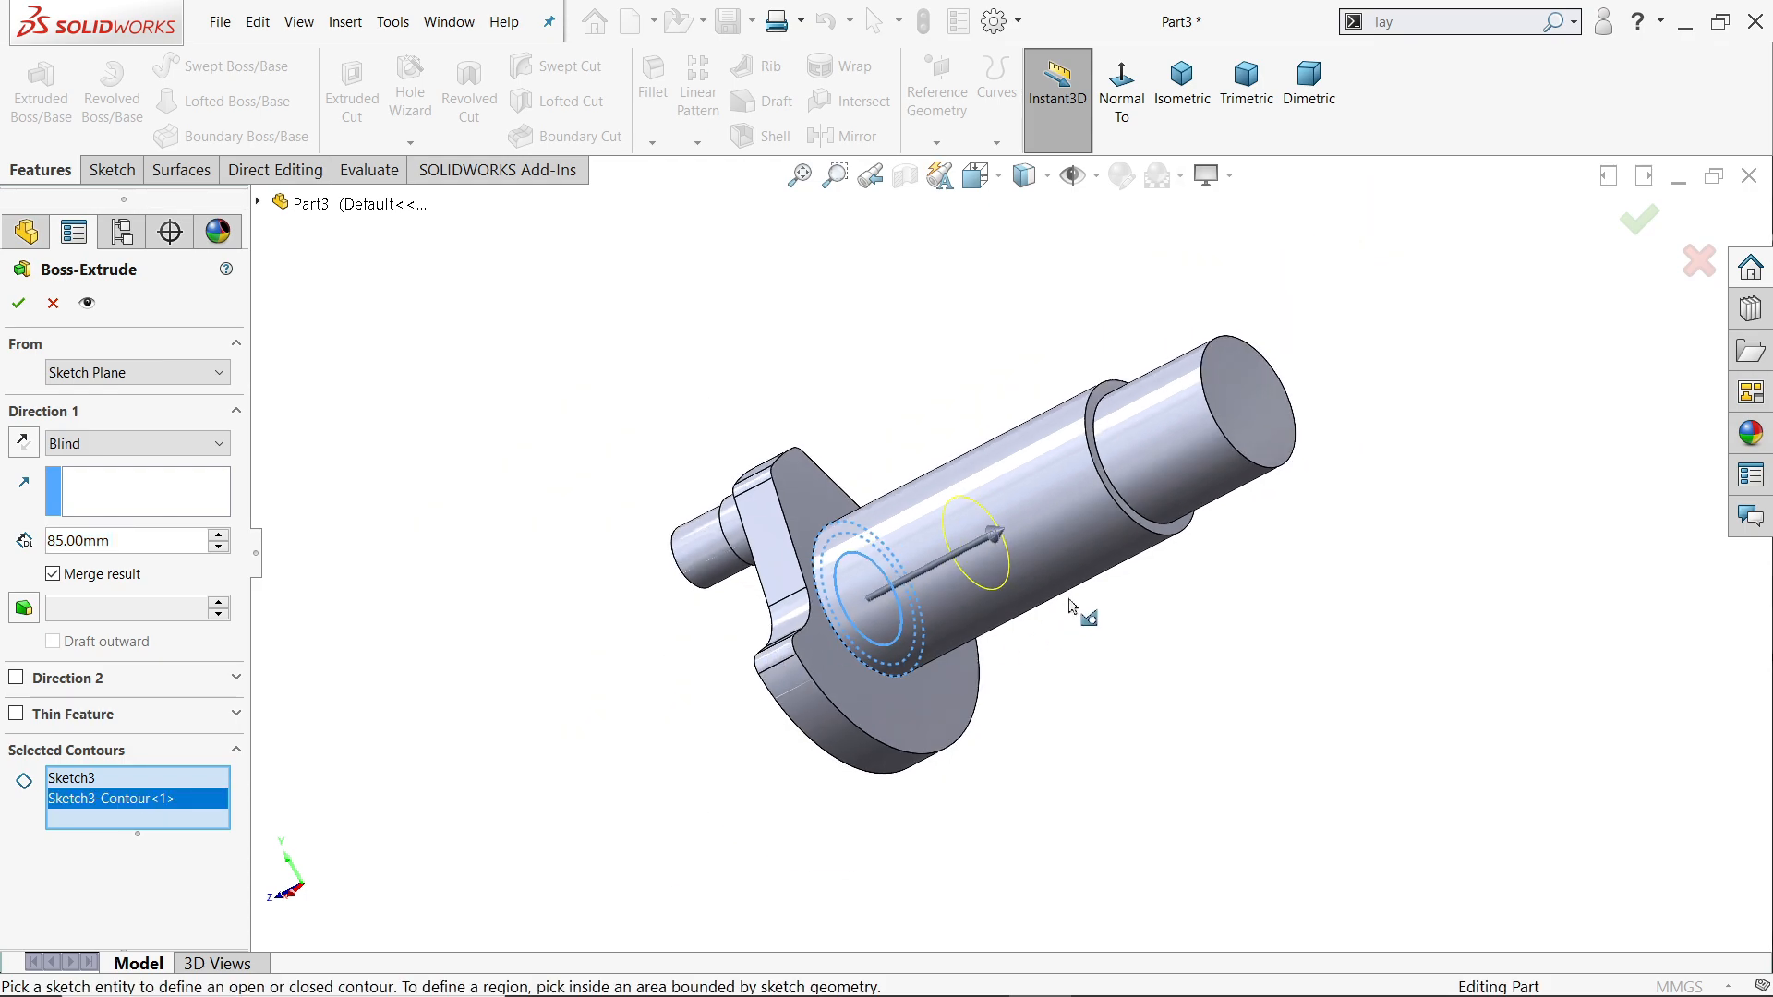
pyautogui.scroll(-2, 1296, 489)
pyautogui.moveTo(141, 541); pyautogui.dragTo(44, 529)
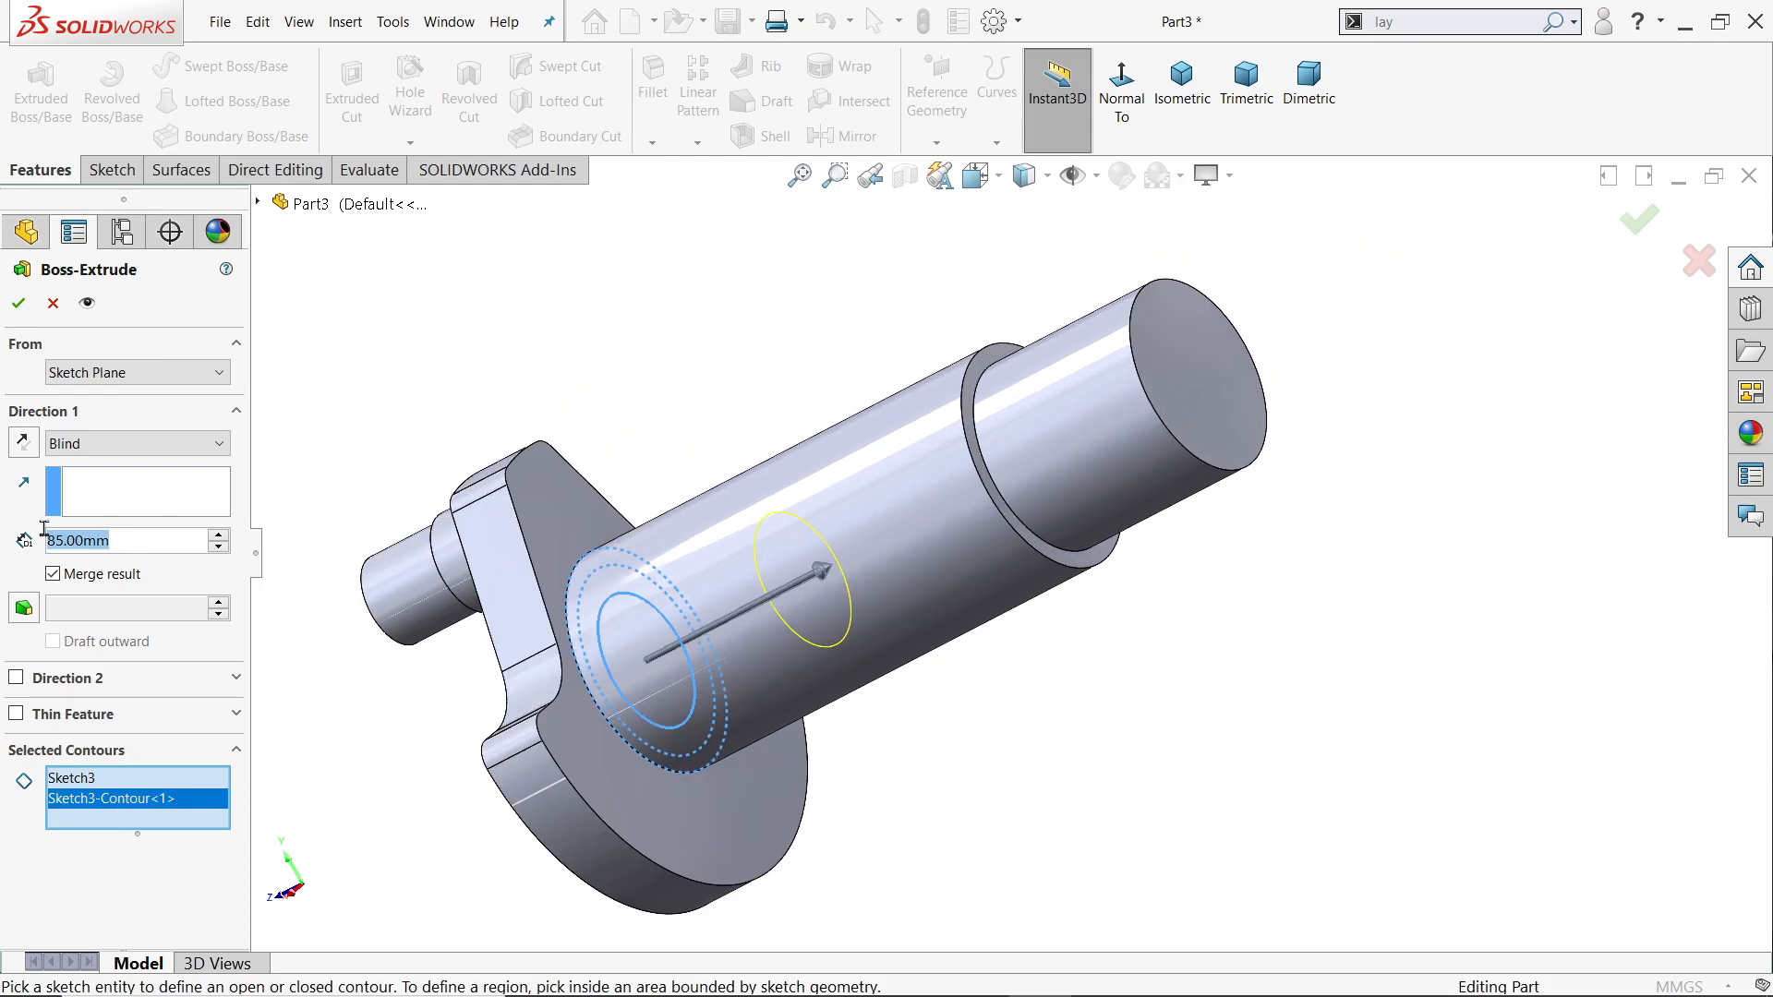
pyautogui.write('390')
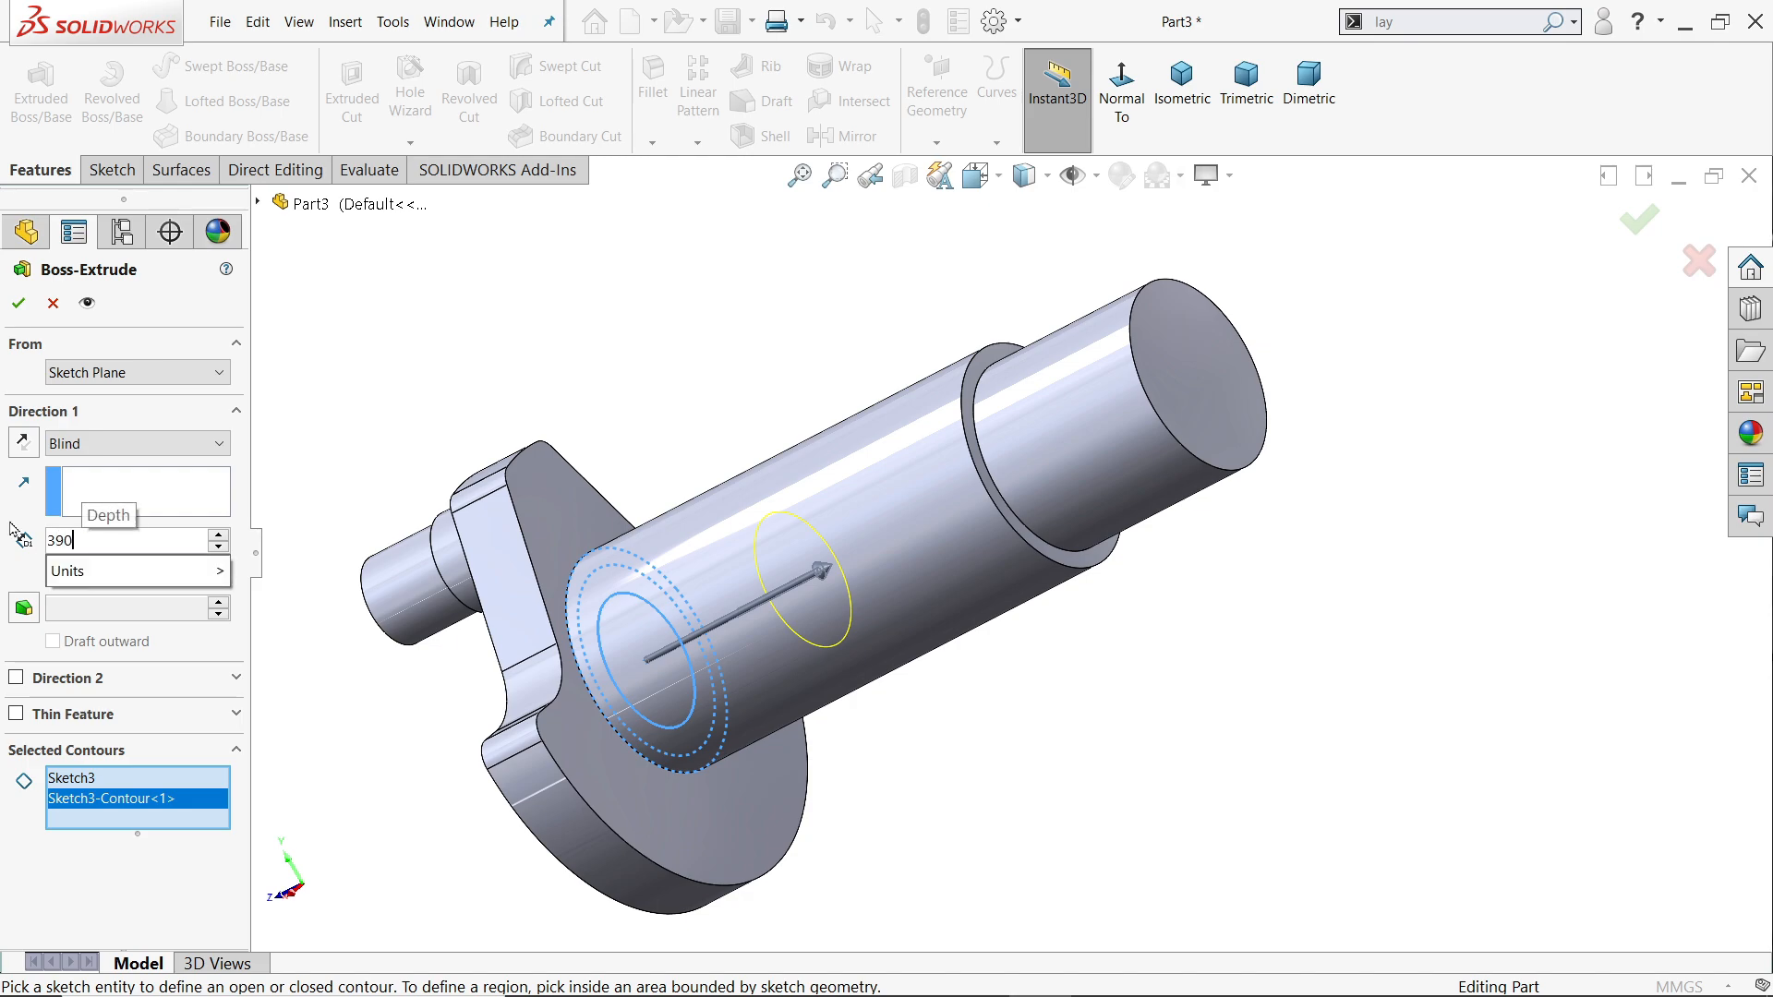
pyautogui.press('Return')
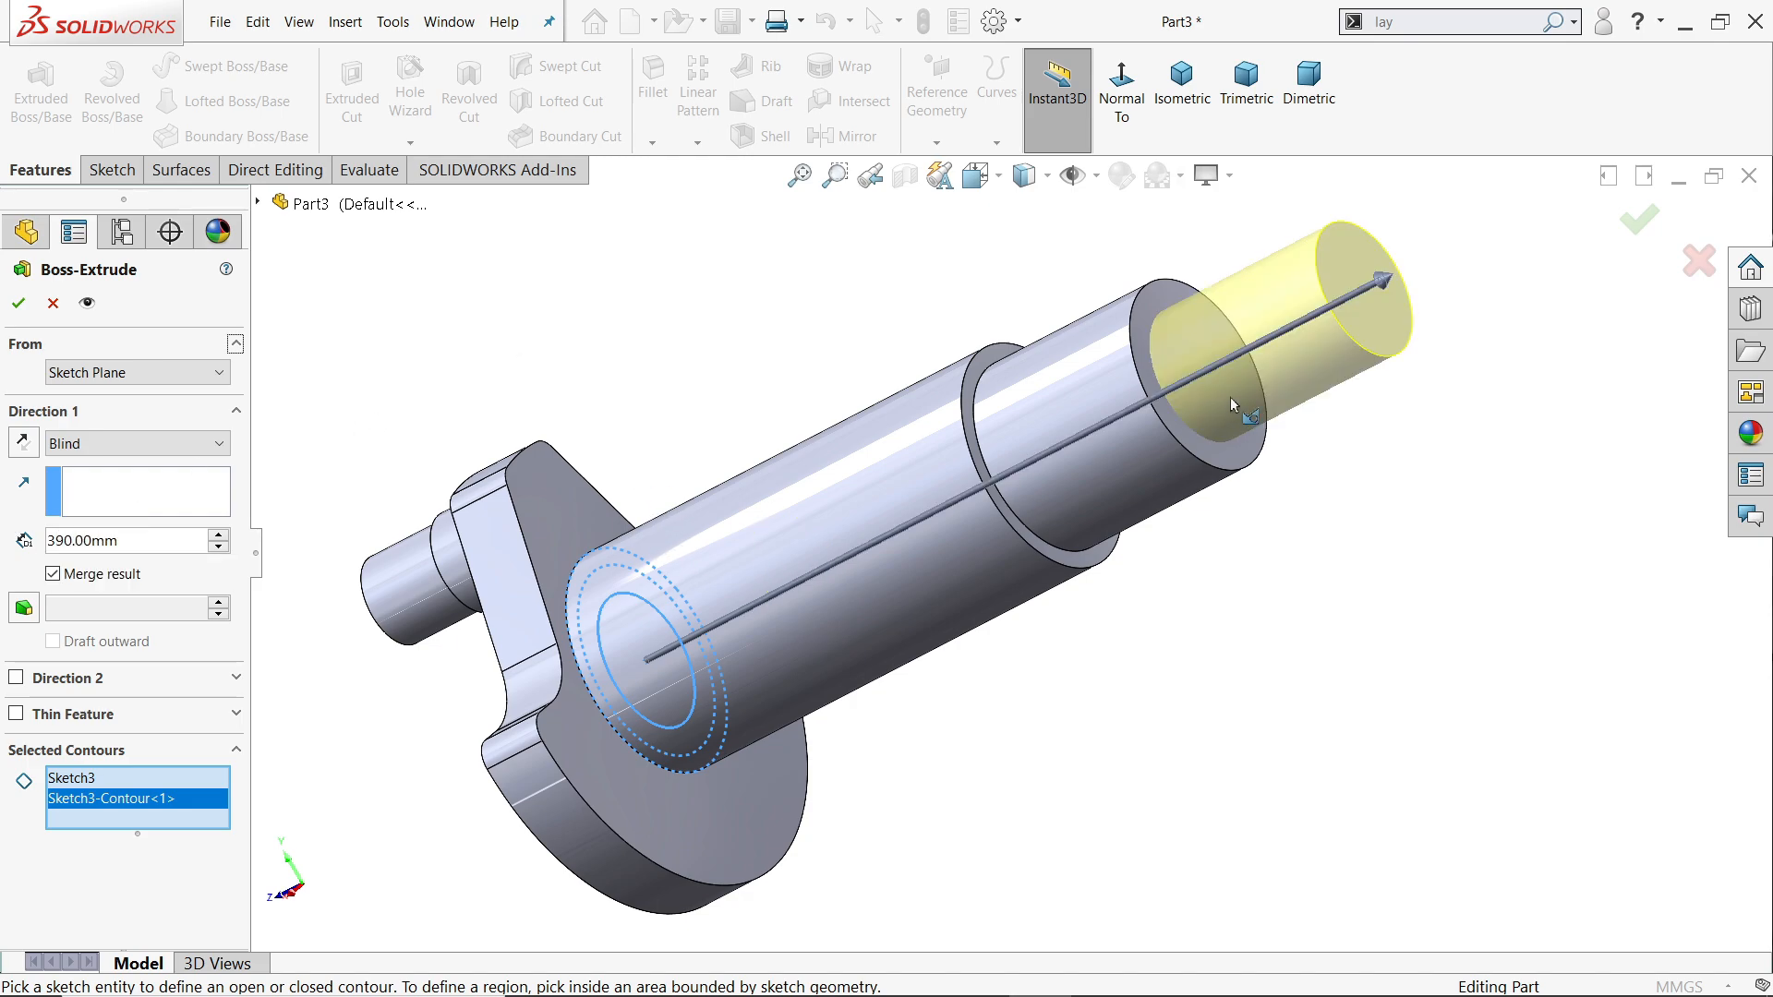
pyautogui.click(17, 303)
# Start a sketch on the web's crank-pin-side face and draw a 65 mm diameter circle centred on the origin
pyautogui.click(720, 357)
pyautogui.moveTo(720, 356); pyautogui.dragTo(941, 386, button='middle')
pyautogui.click(1182, 88)
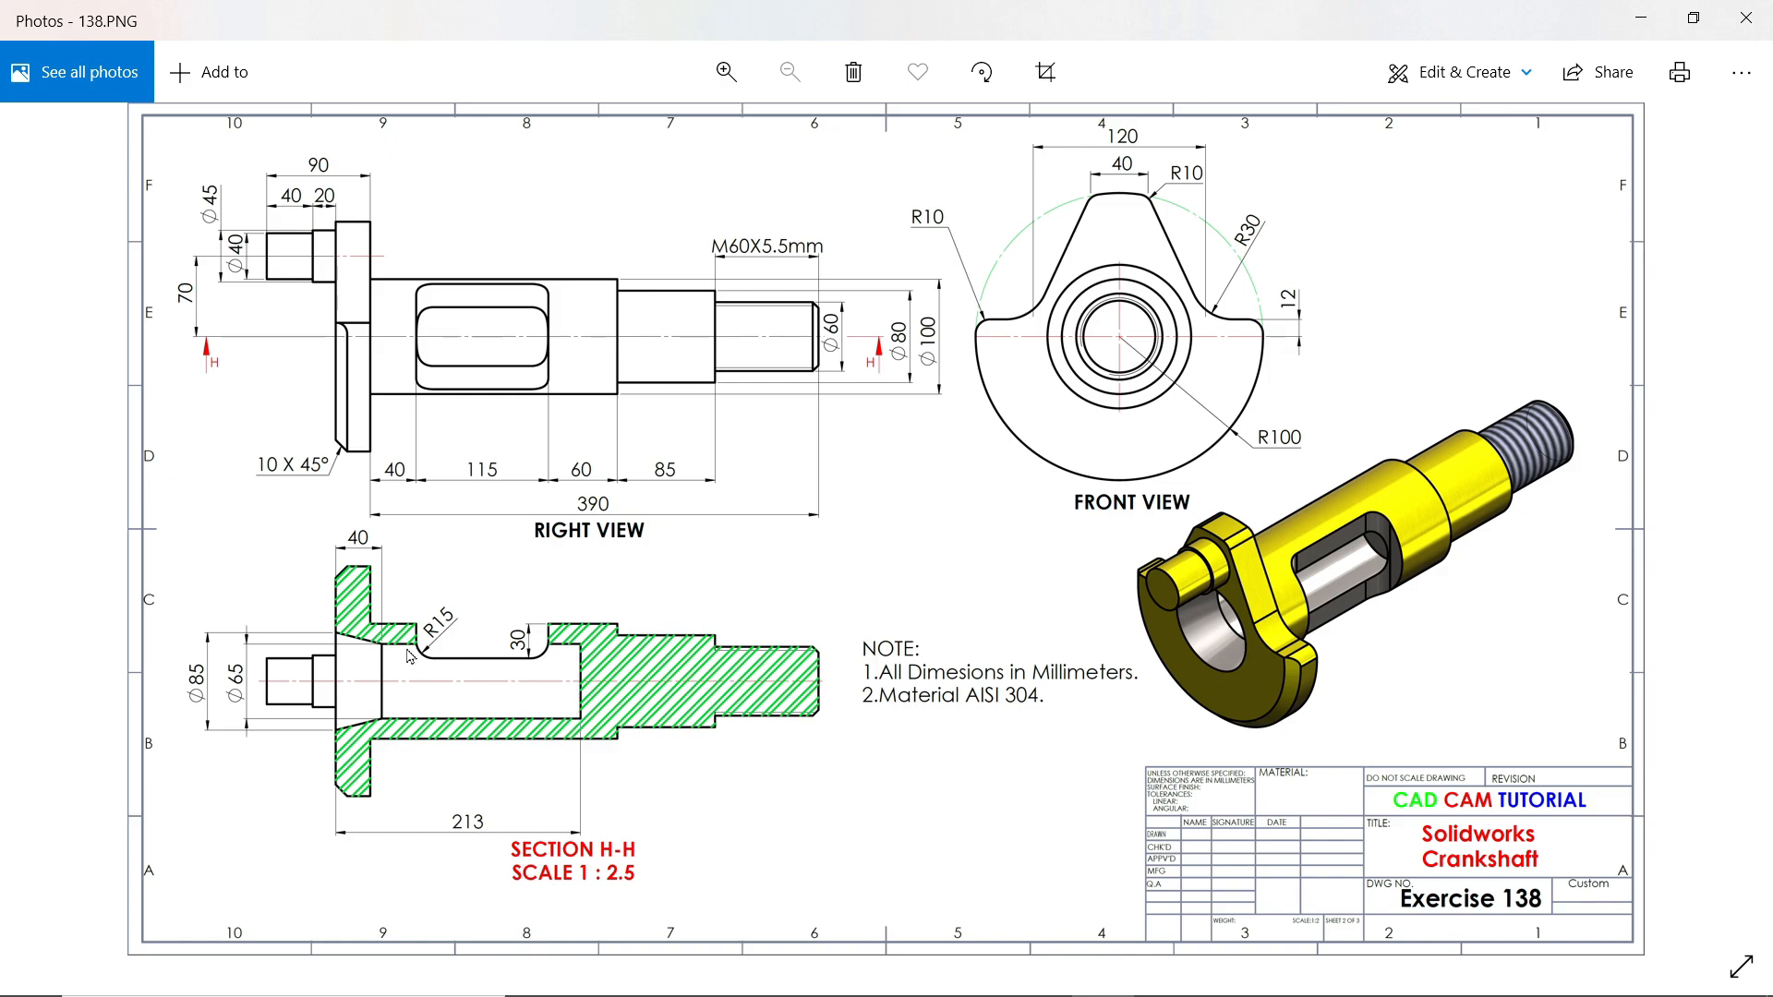
pyautogui.click(1651, 20)
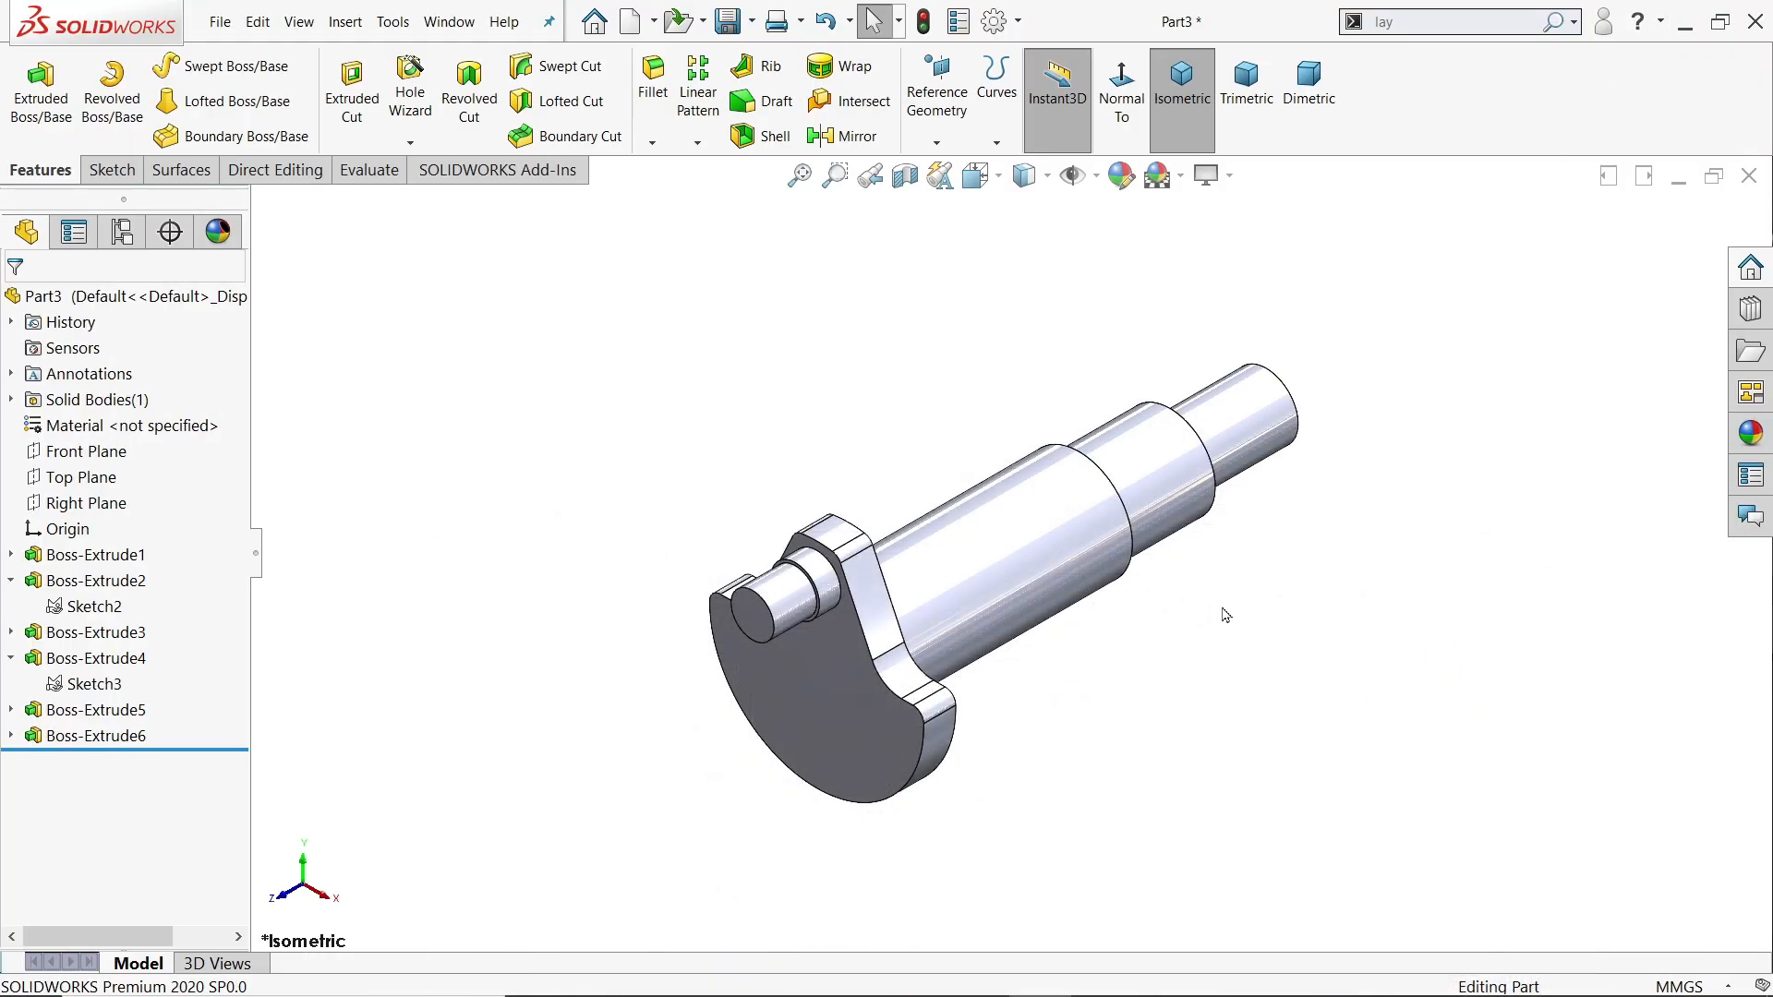
pyautogui.click(841, 709)
pyautogui.click(920, 656)
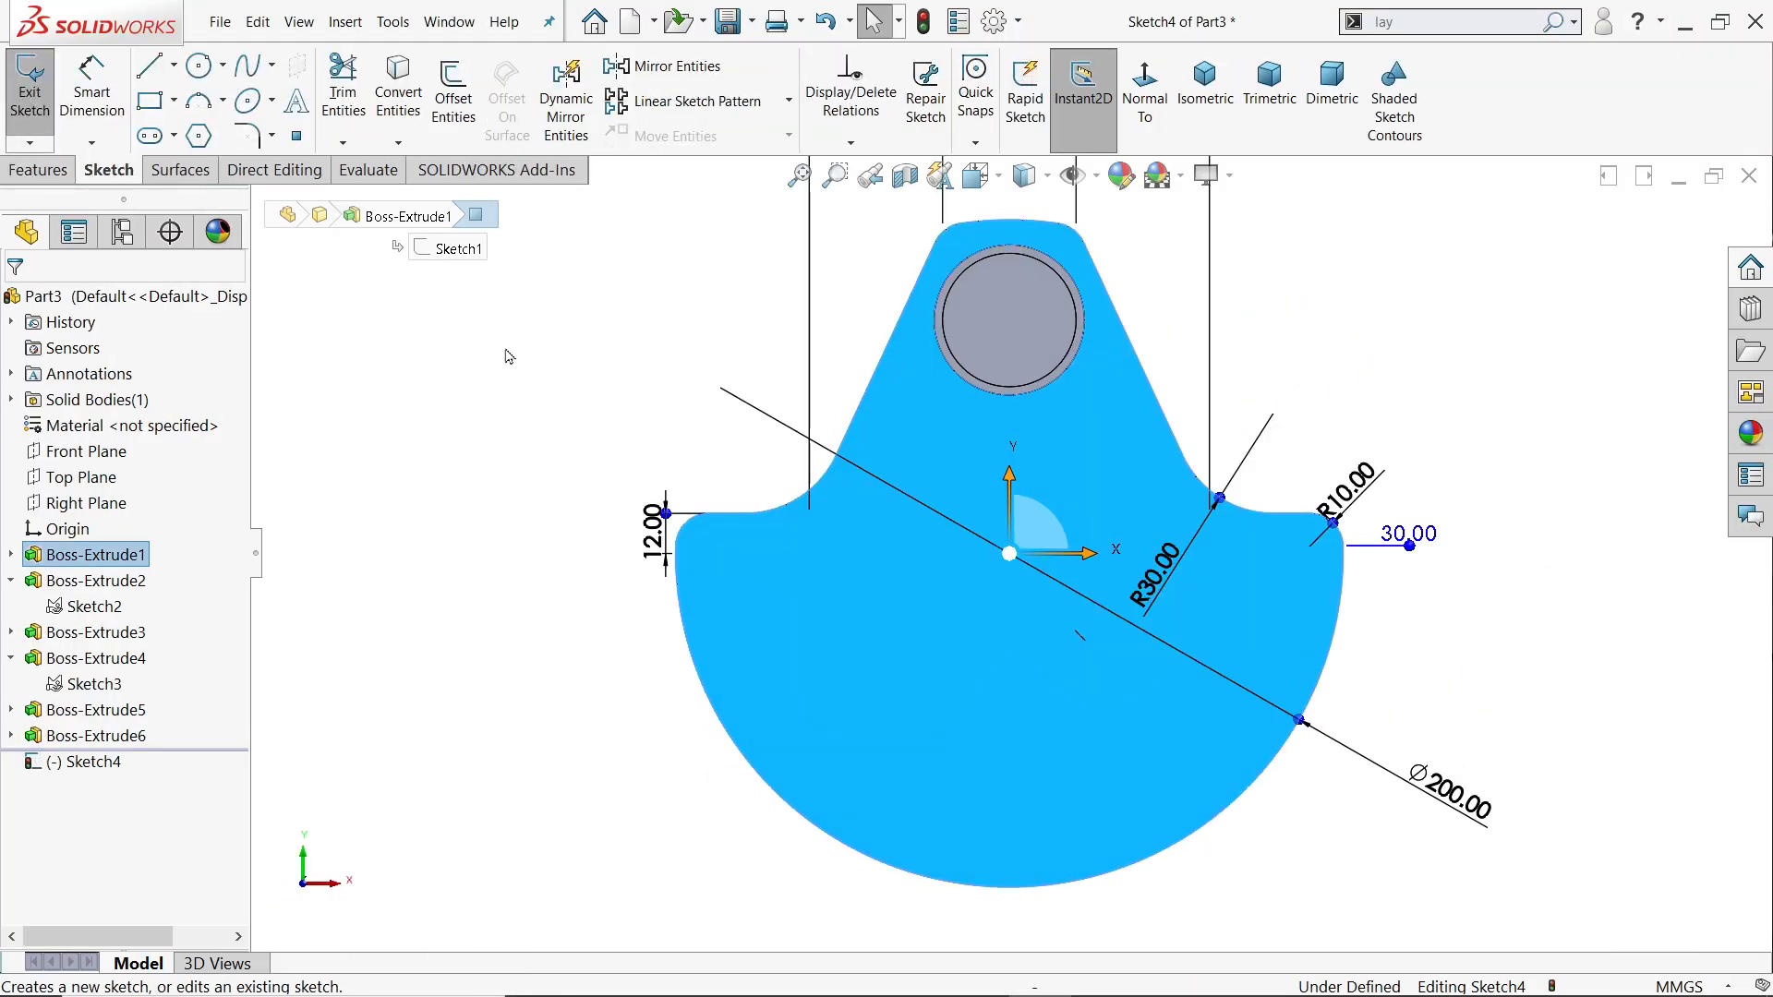
pyautogui.click(209, 72)
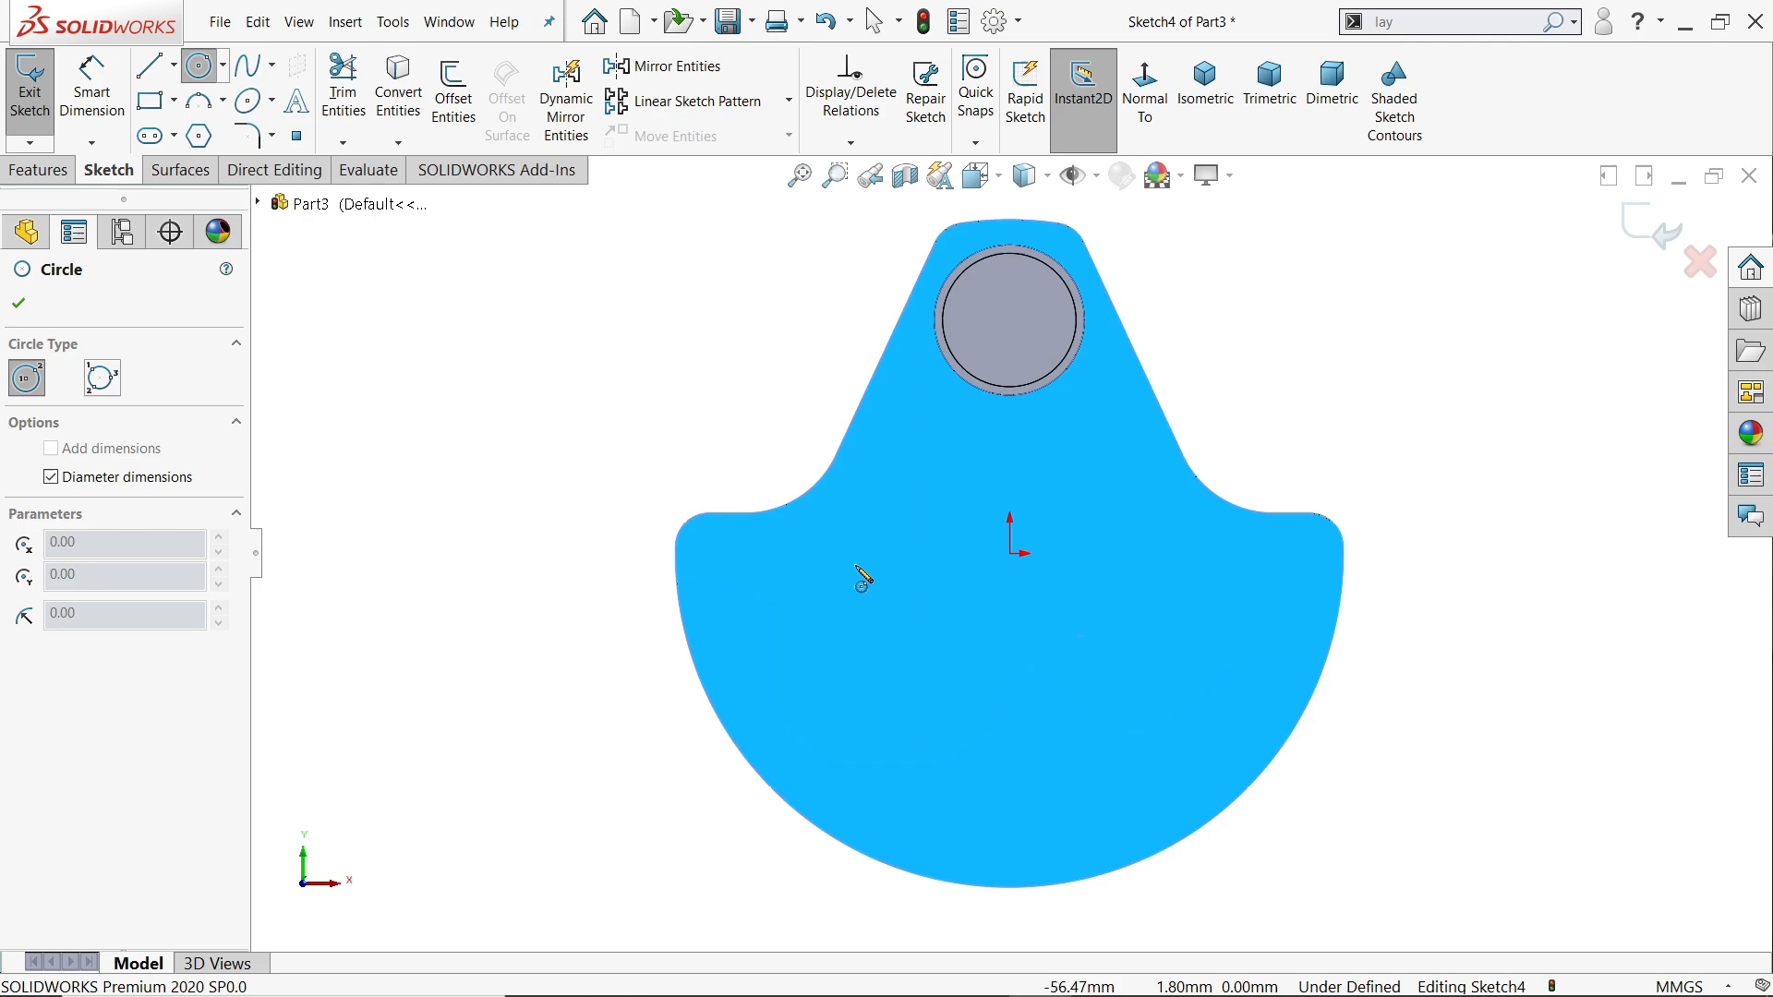
pyautogui.click(1011, 555)
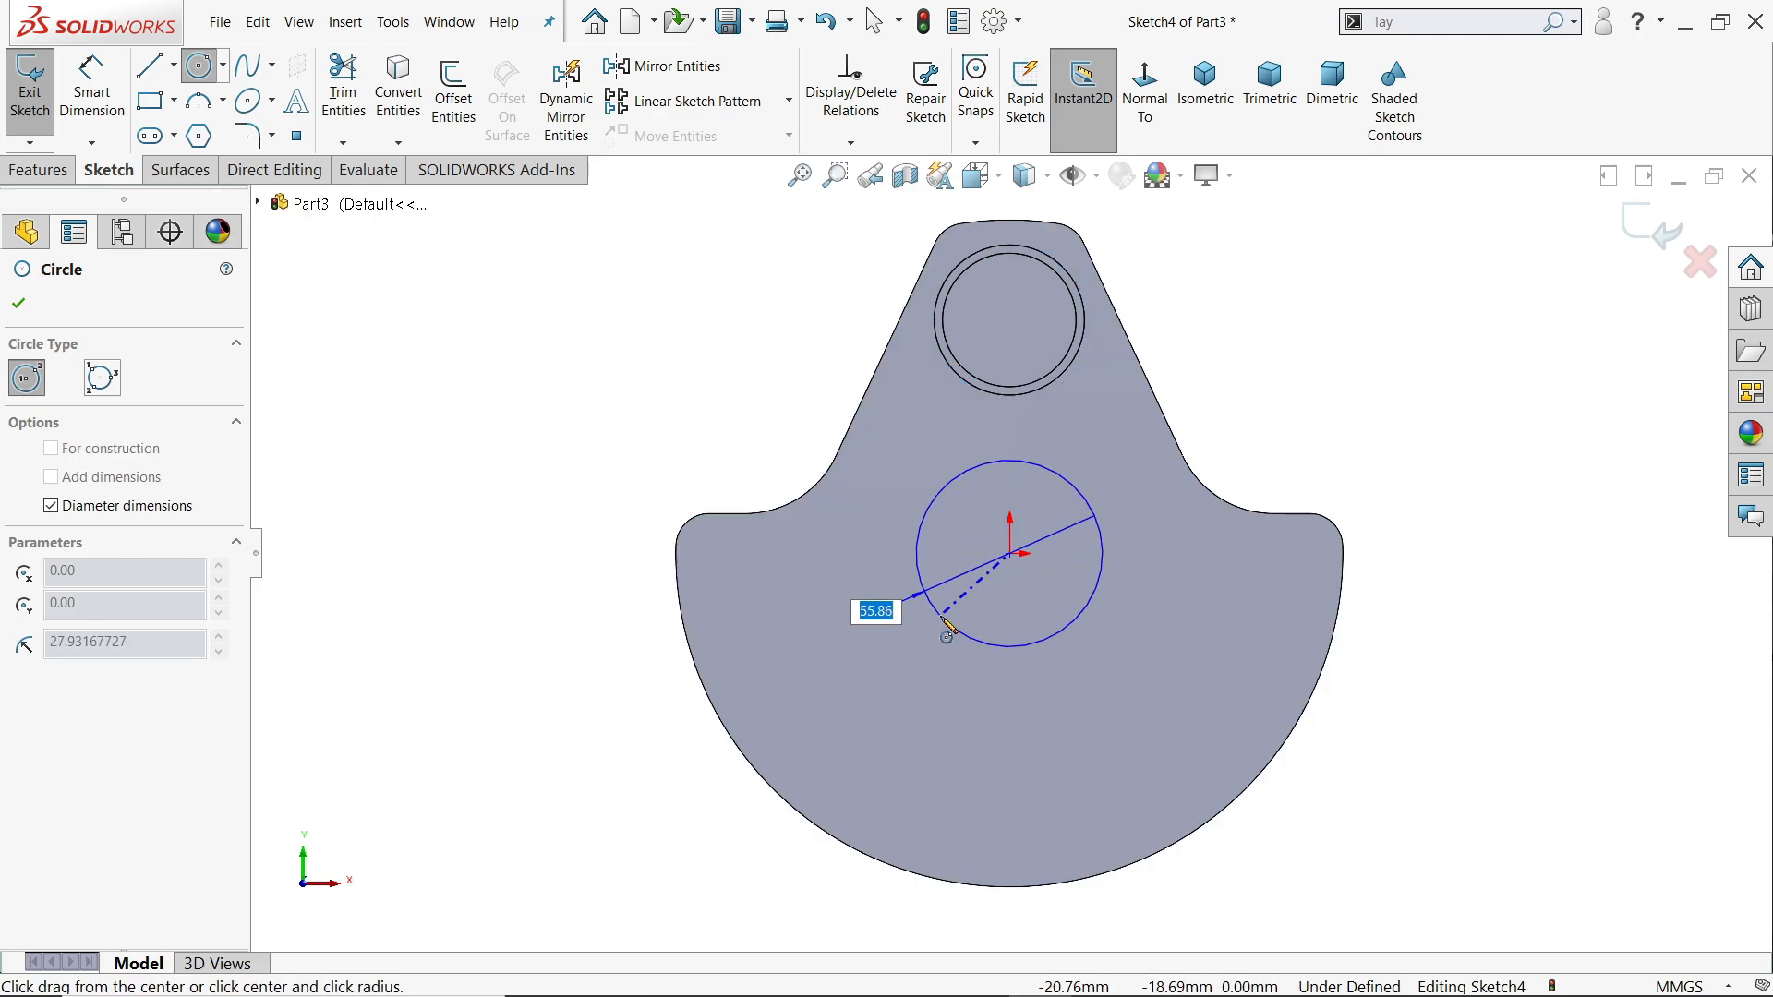
pyautogui.write('65')
pyautogui.press('Return')
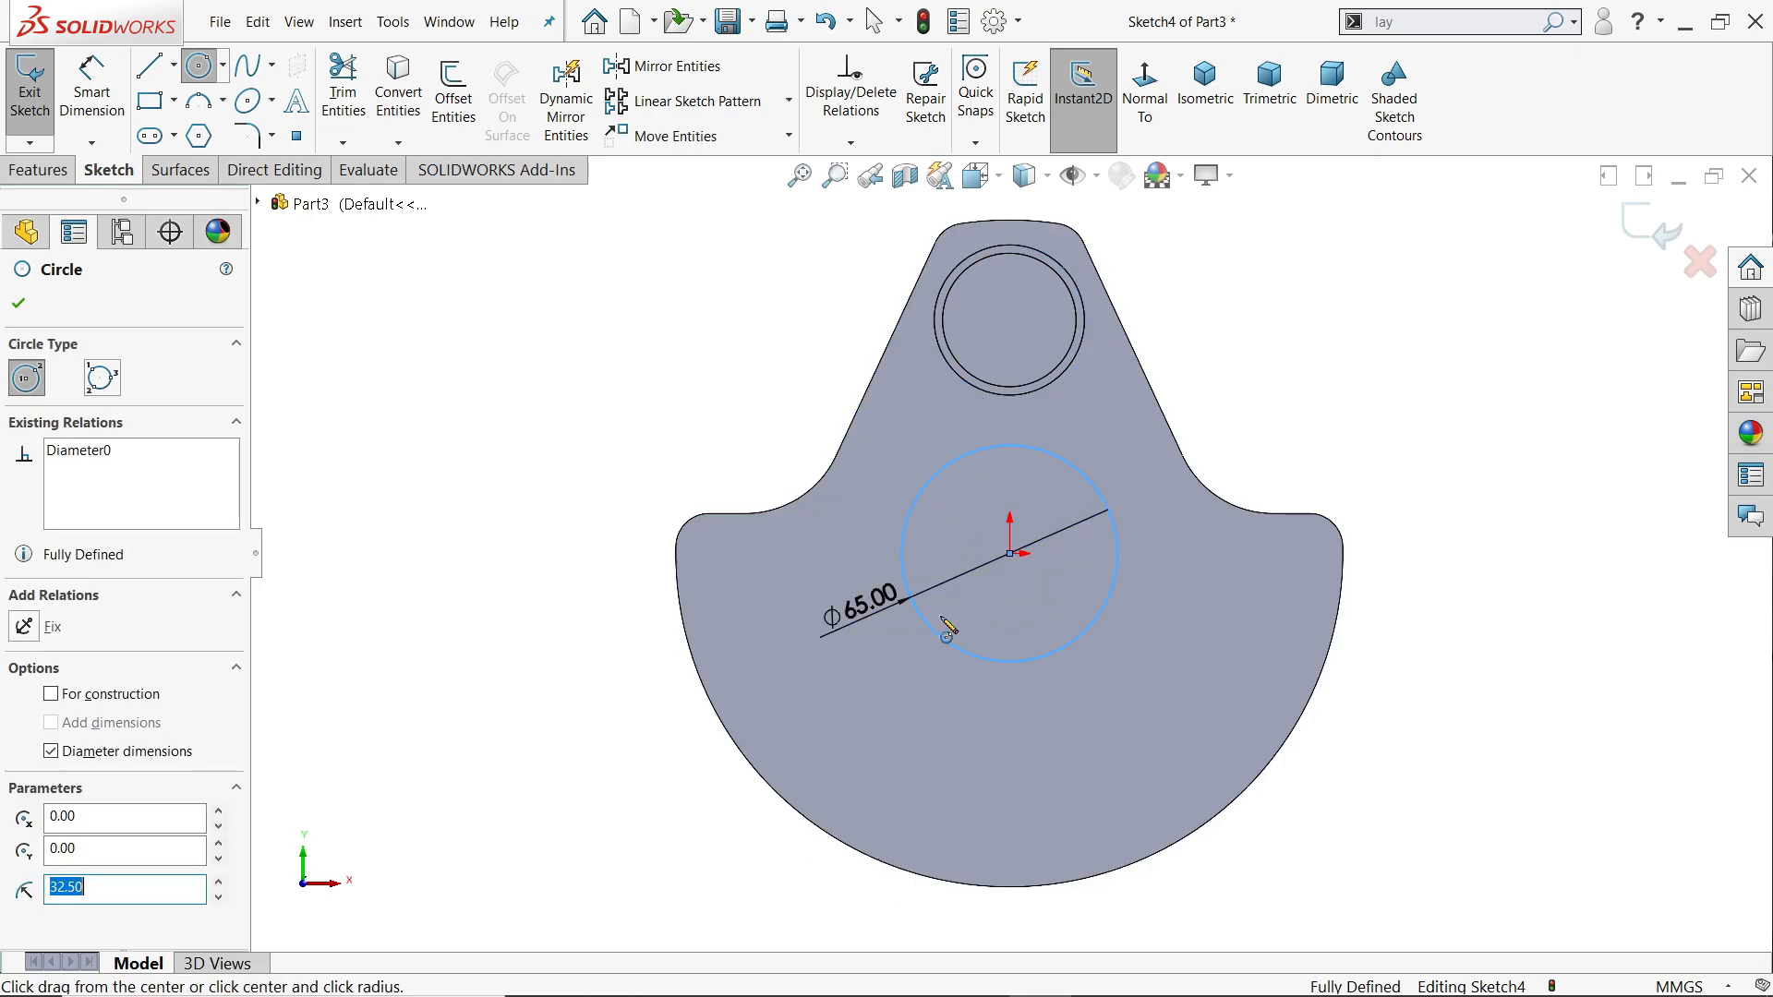
# Cut the 65 mm circle through the web into the main shaft as a blind extruded cut 213 mm deep
pyautogui.click(38, 170)
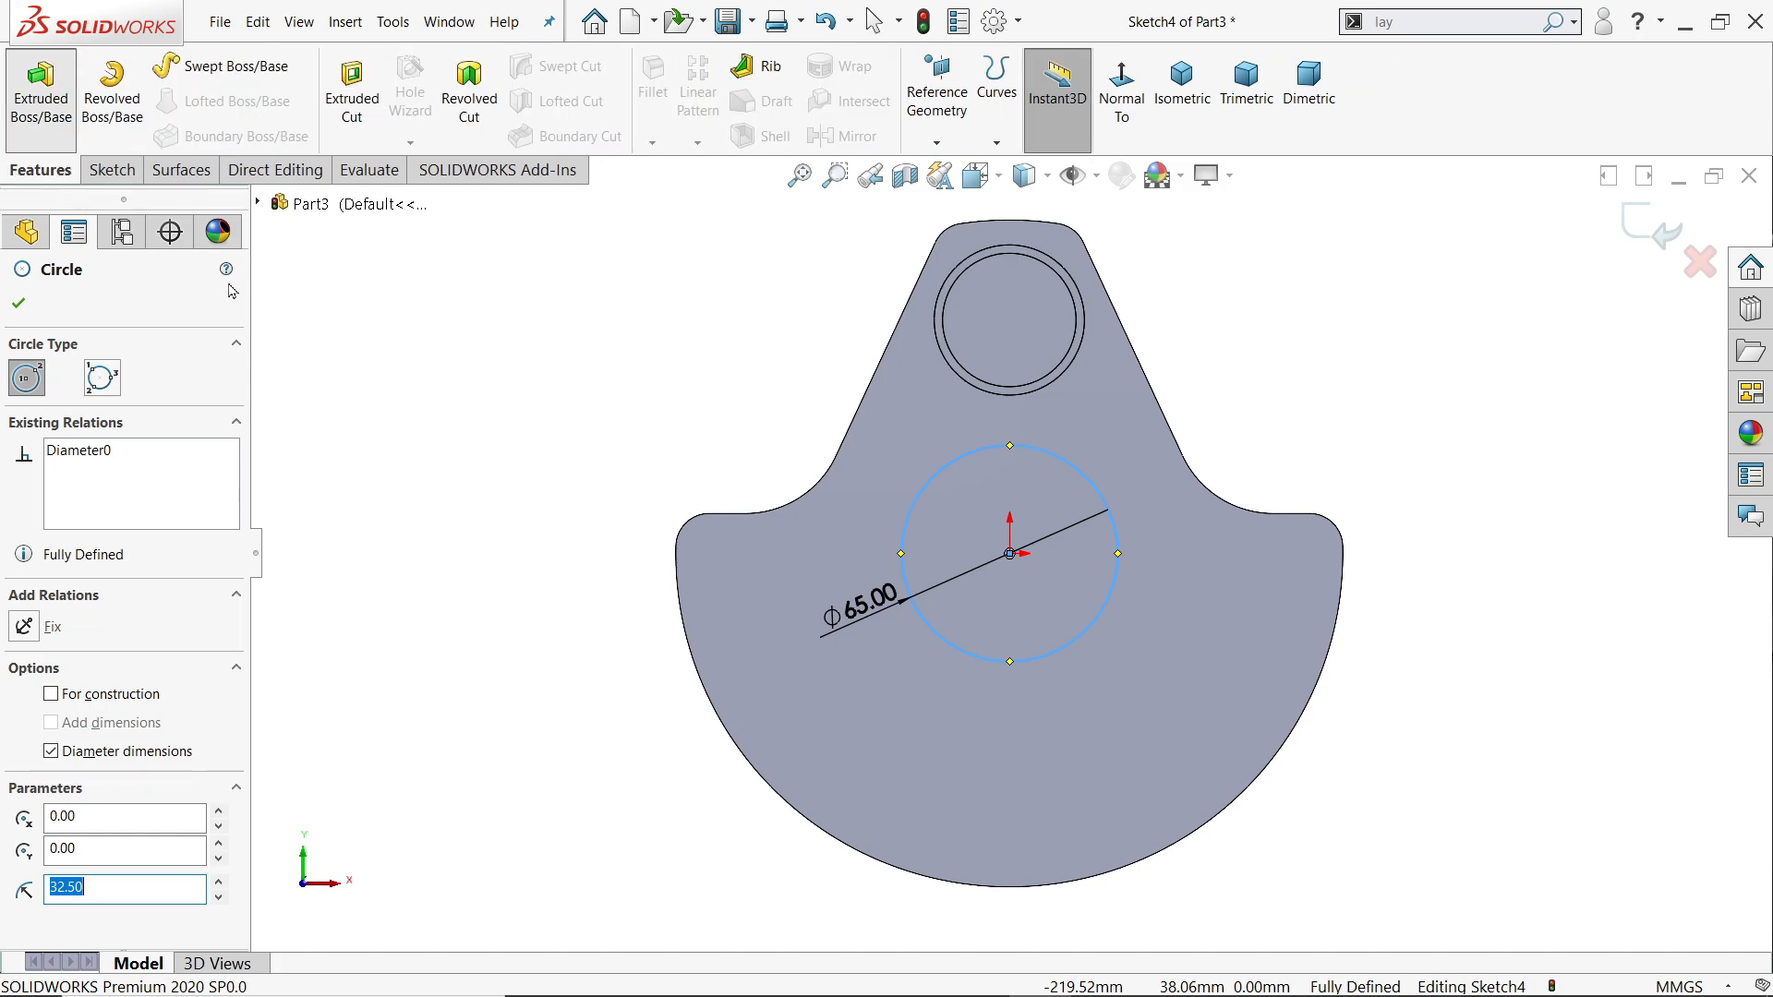
pyautogui.click(358, 108)
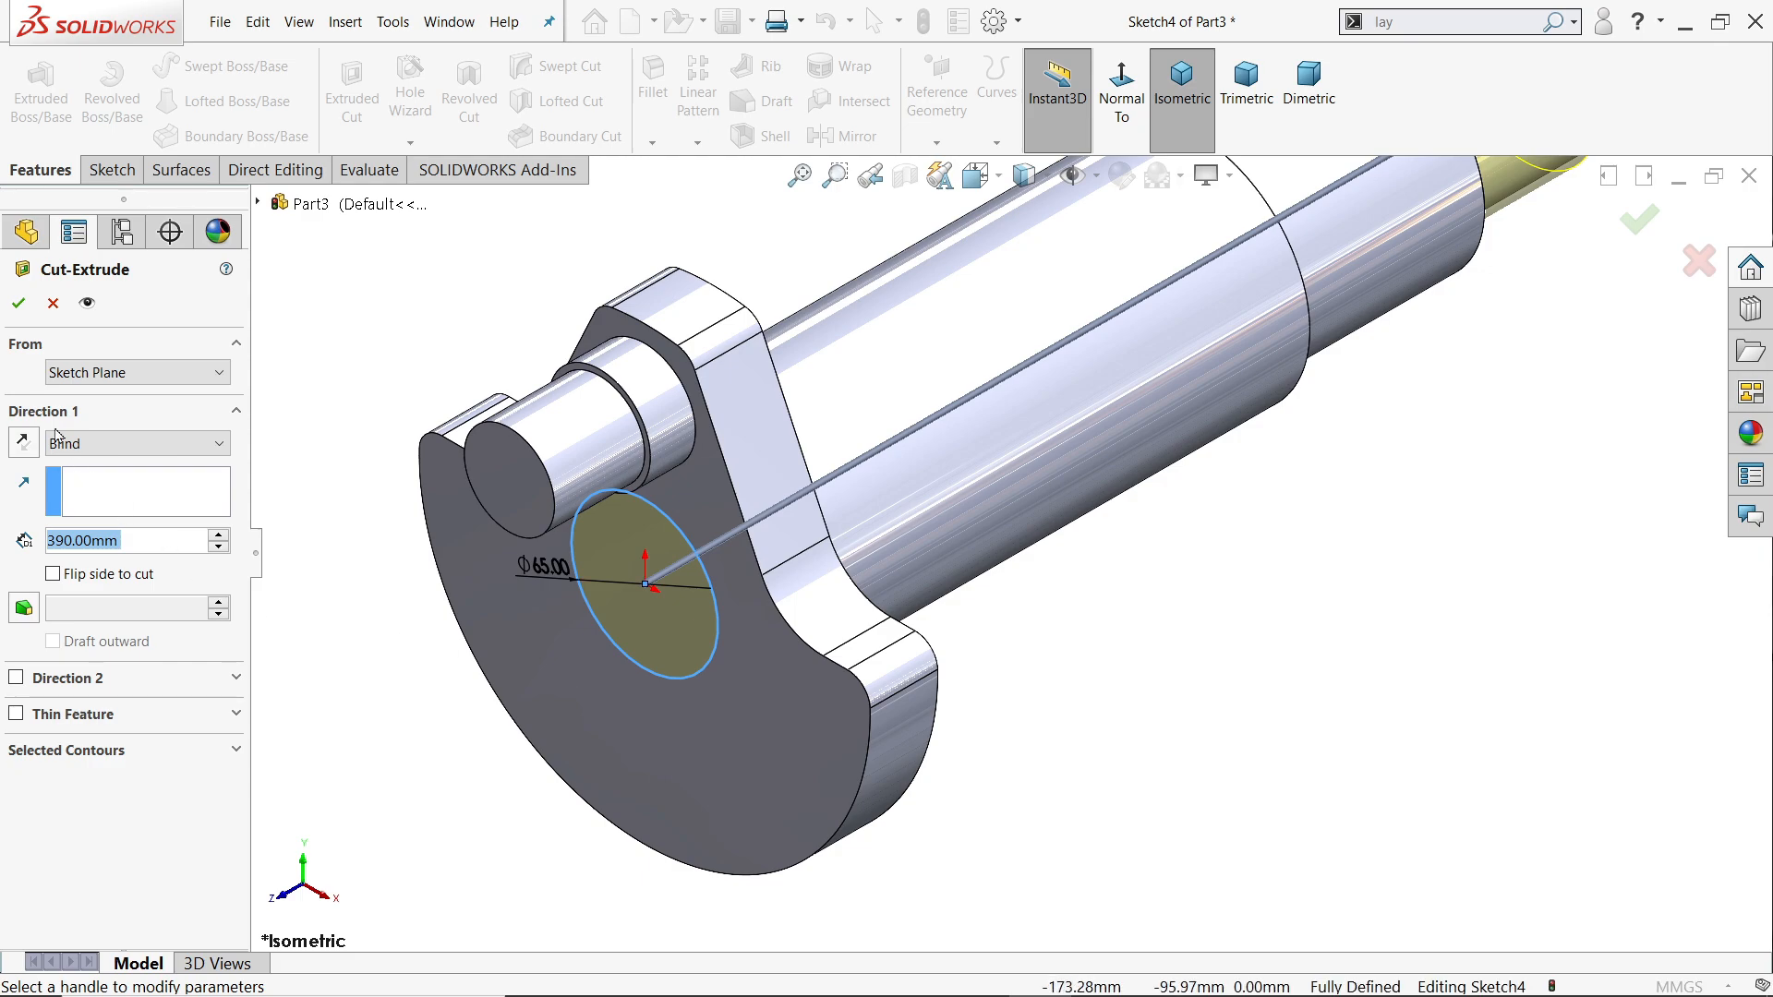
pyautogui.click(57, 442)
pyautogui.click(65, 461)
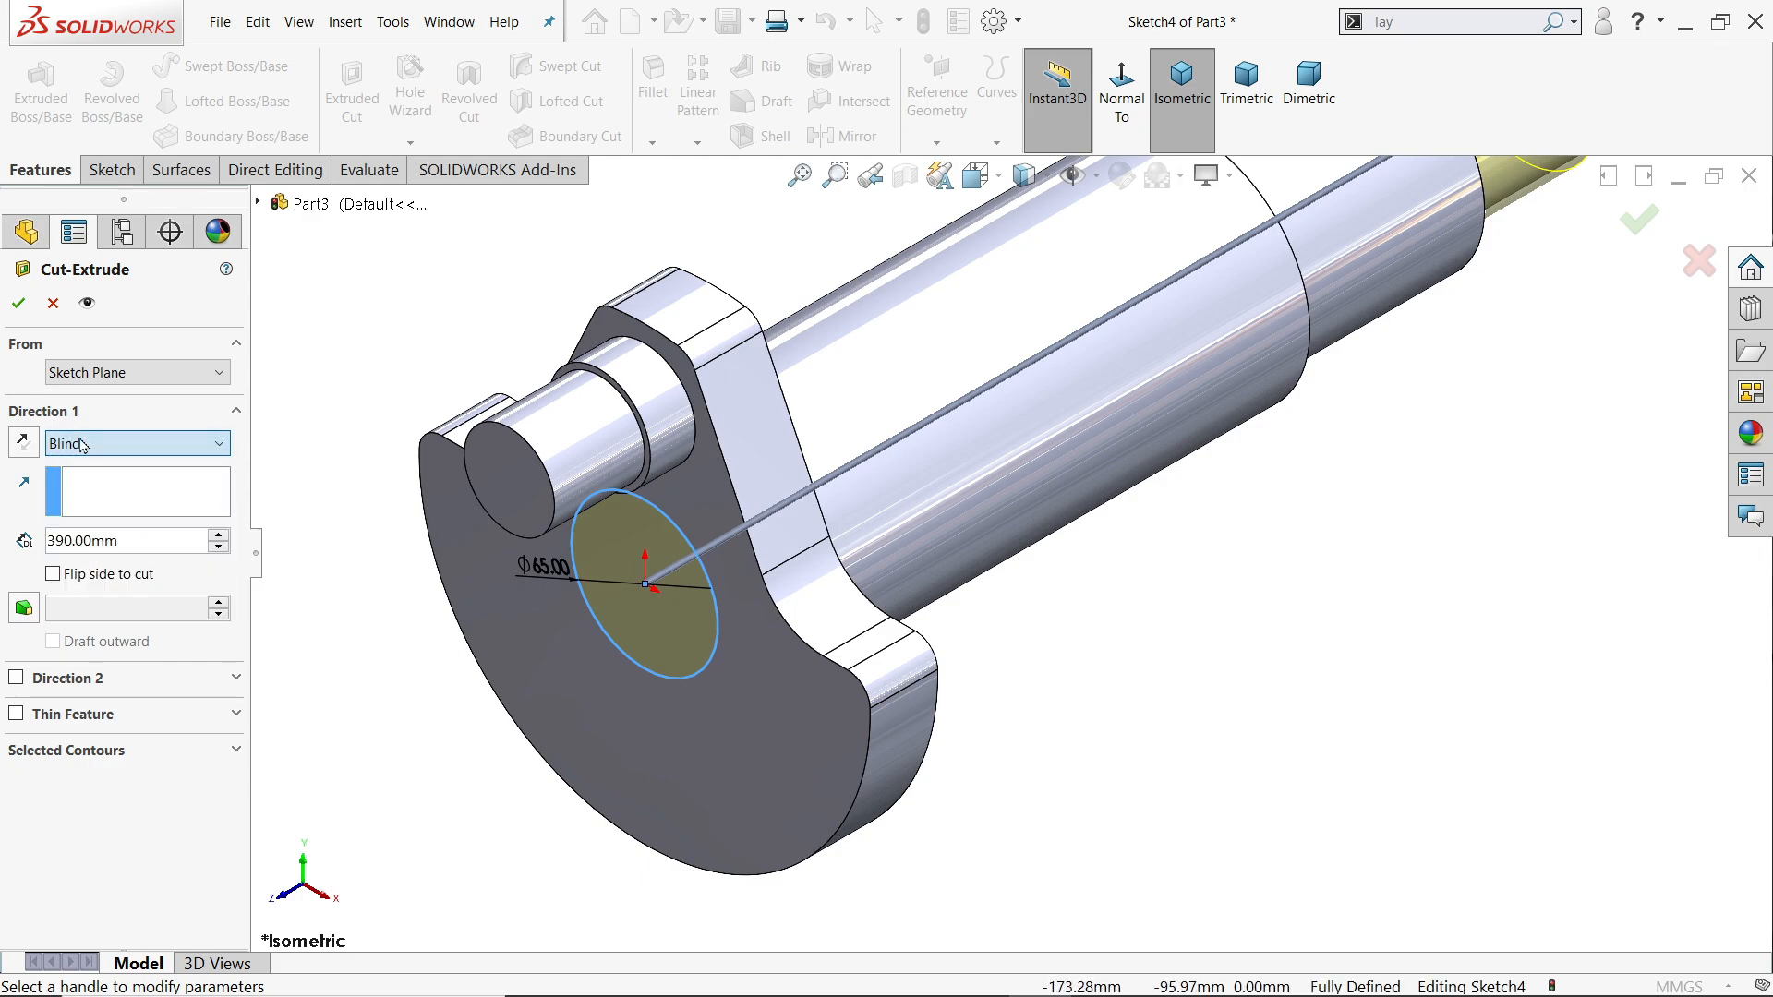
pyautogui.doubleClick(134, 543)
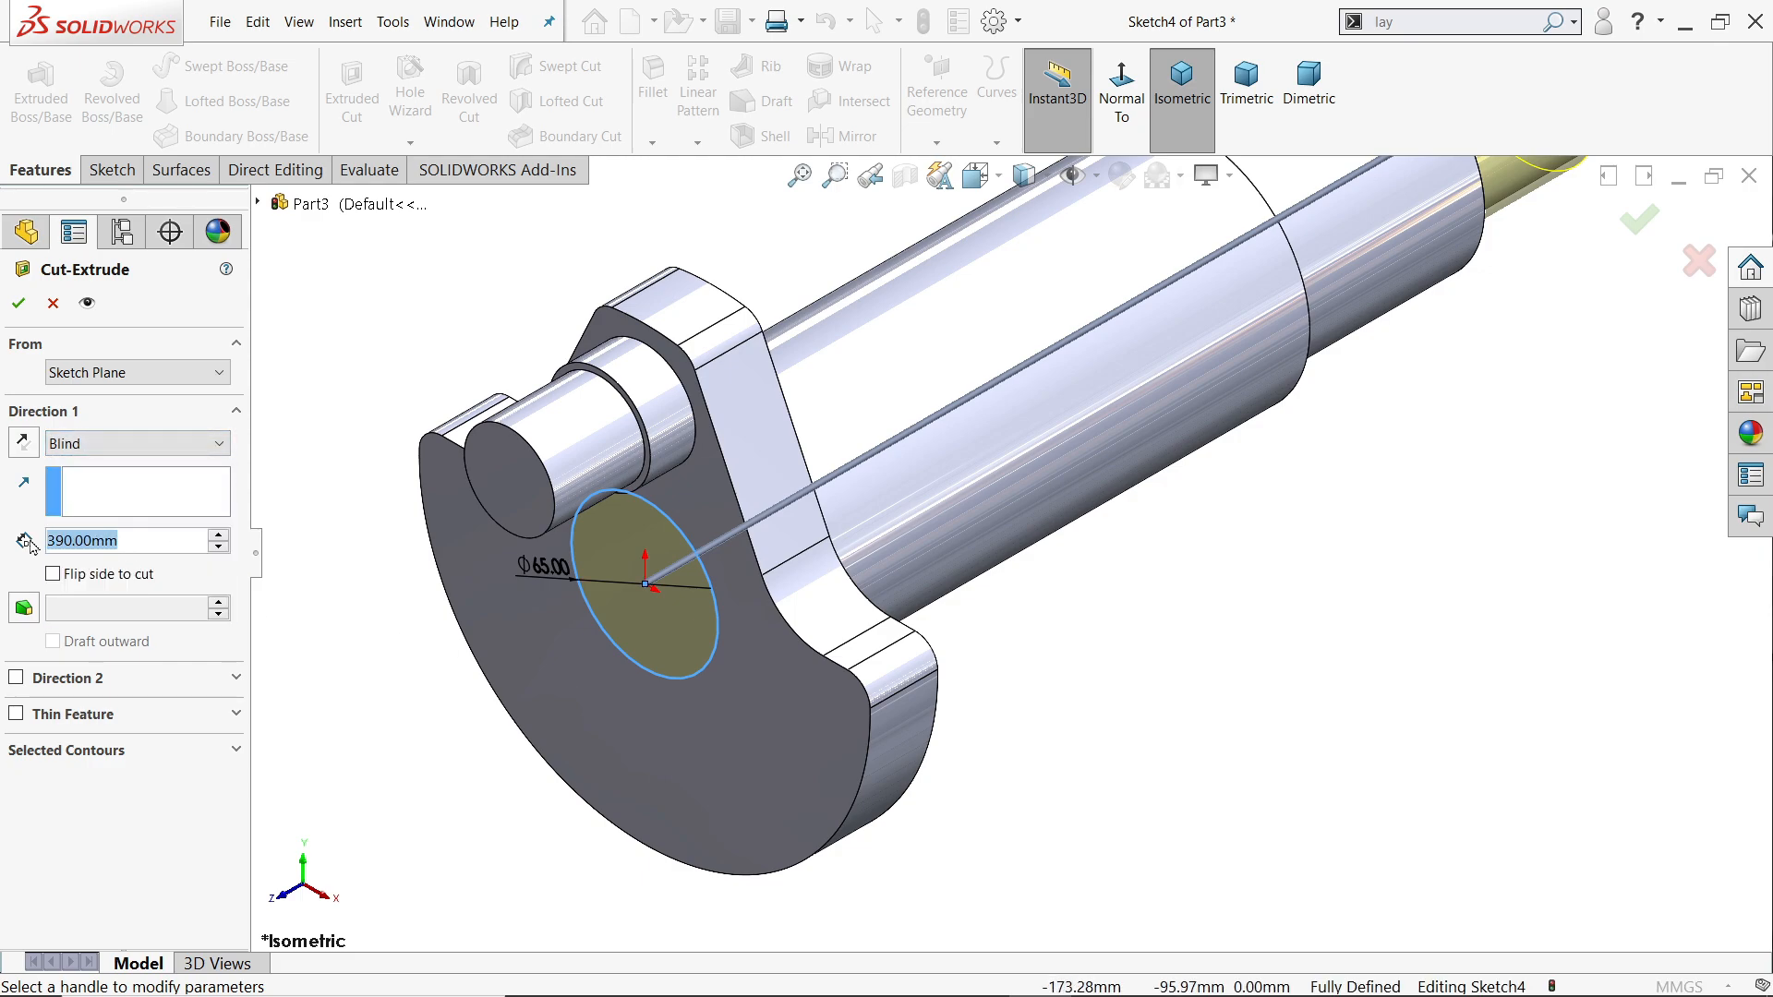
pyautogui.write('213')
pyautogui.press('Return')
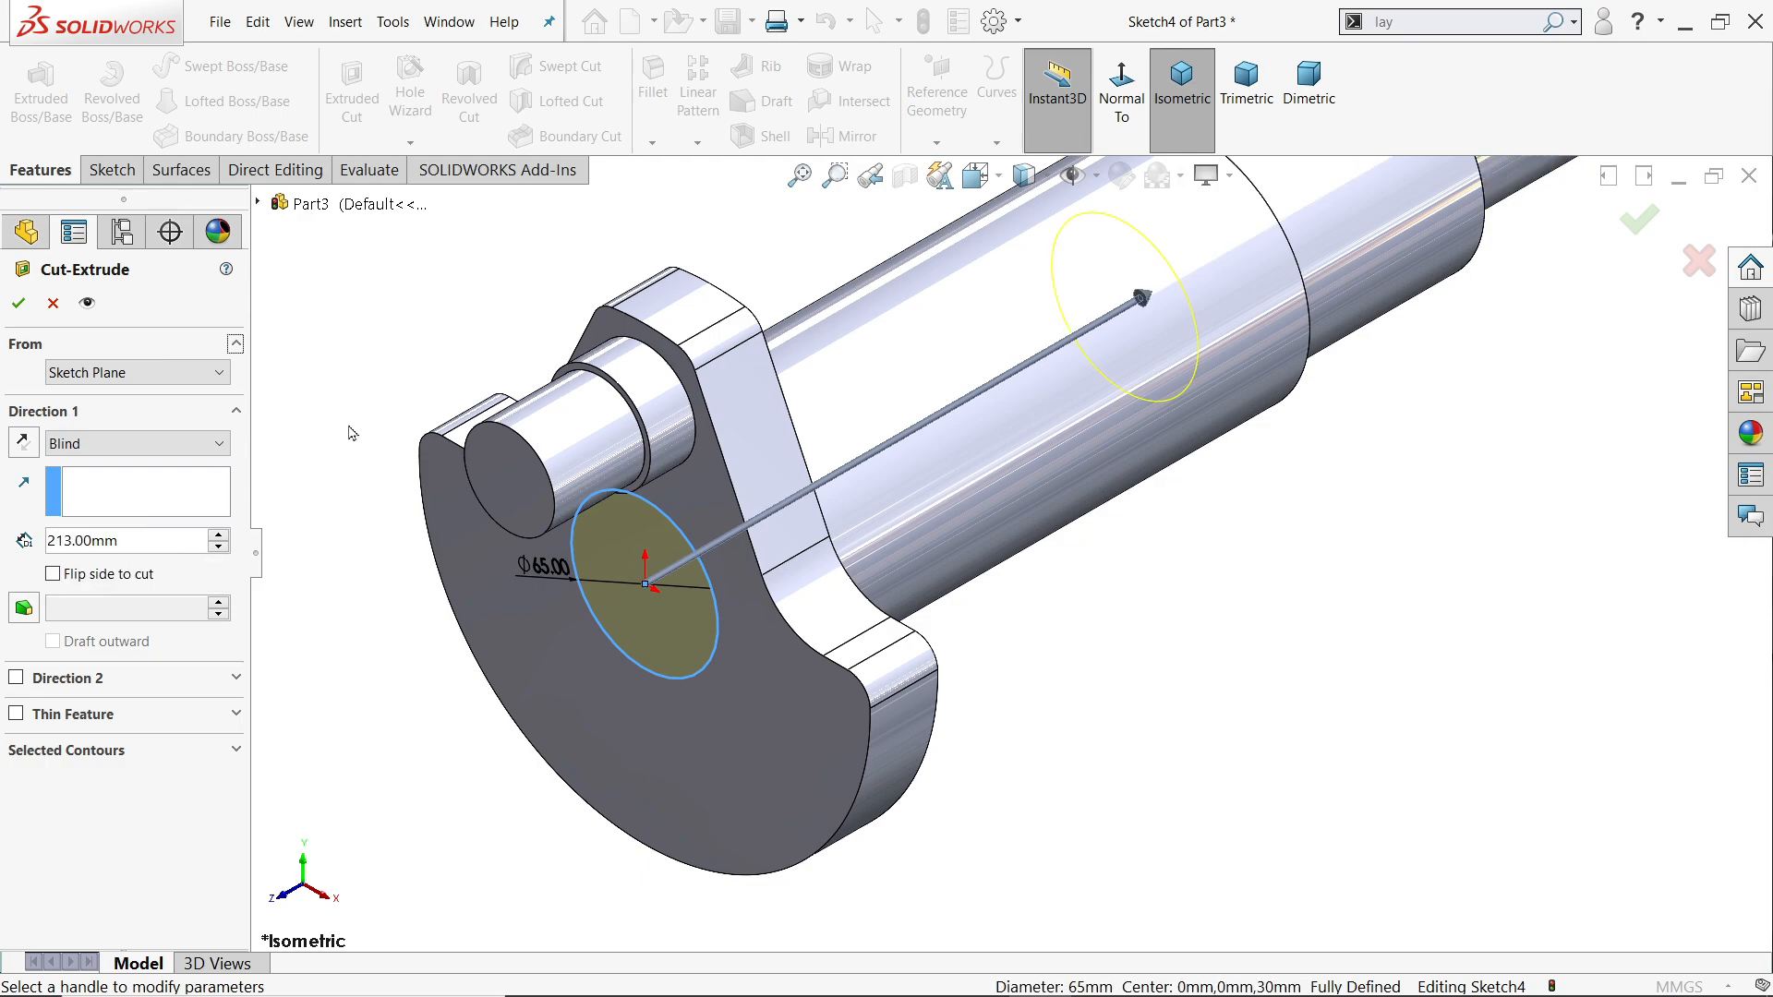
pyautogui.click(17, 303)
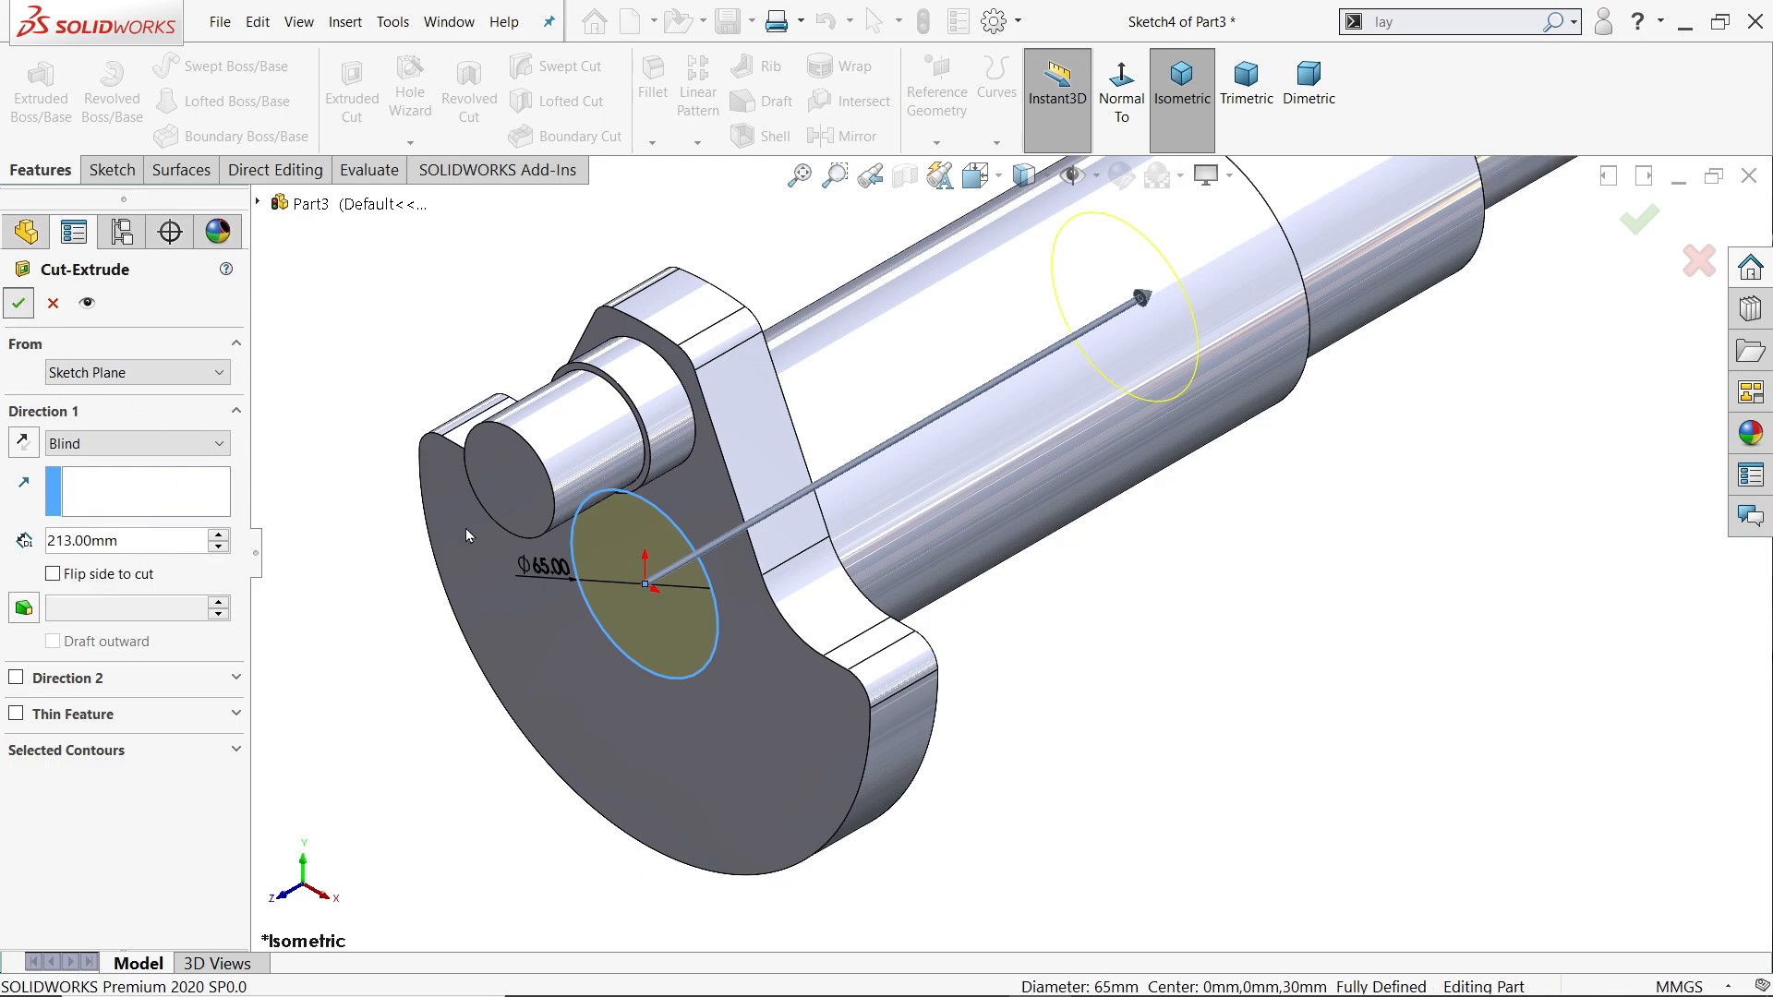
pyautogui.scroll(3, 1061, 642)
pyautogui.click(723, 311)
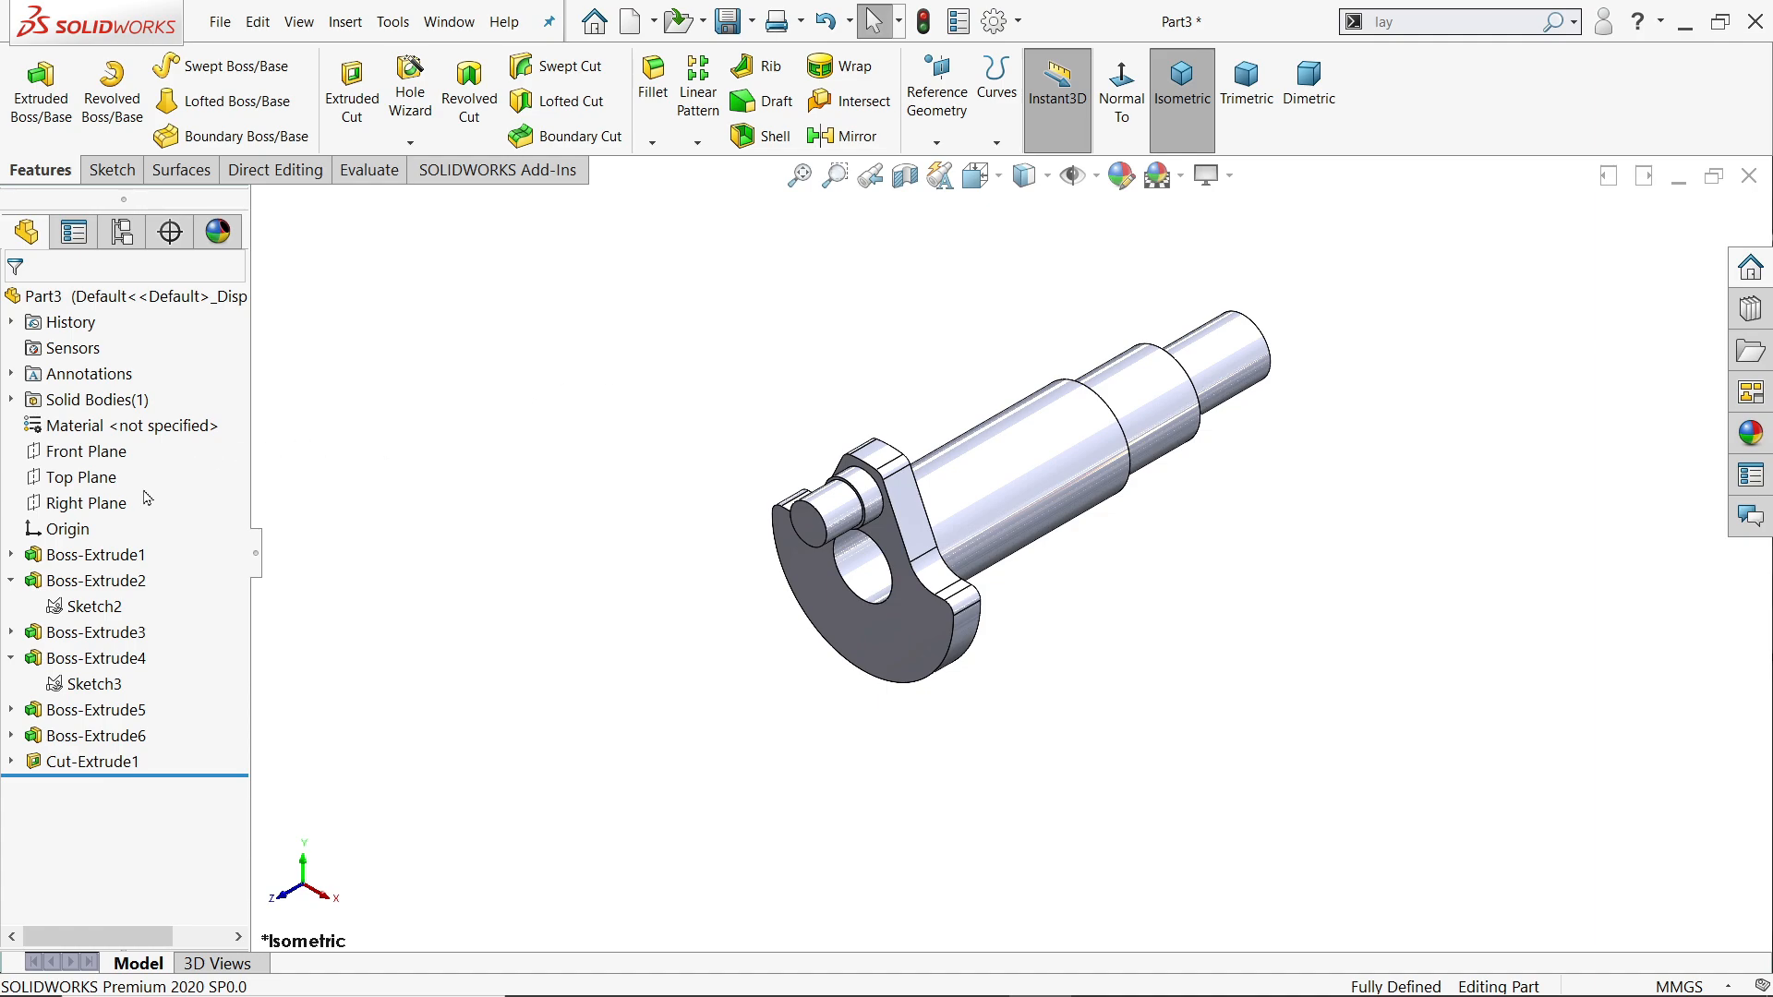
# Examine the bore inside the shaft with a section view on the Right Plane, and restore the unsectioned isometric view
pyautogui.click(89, 503)
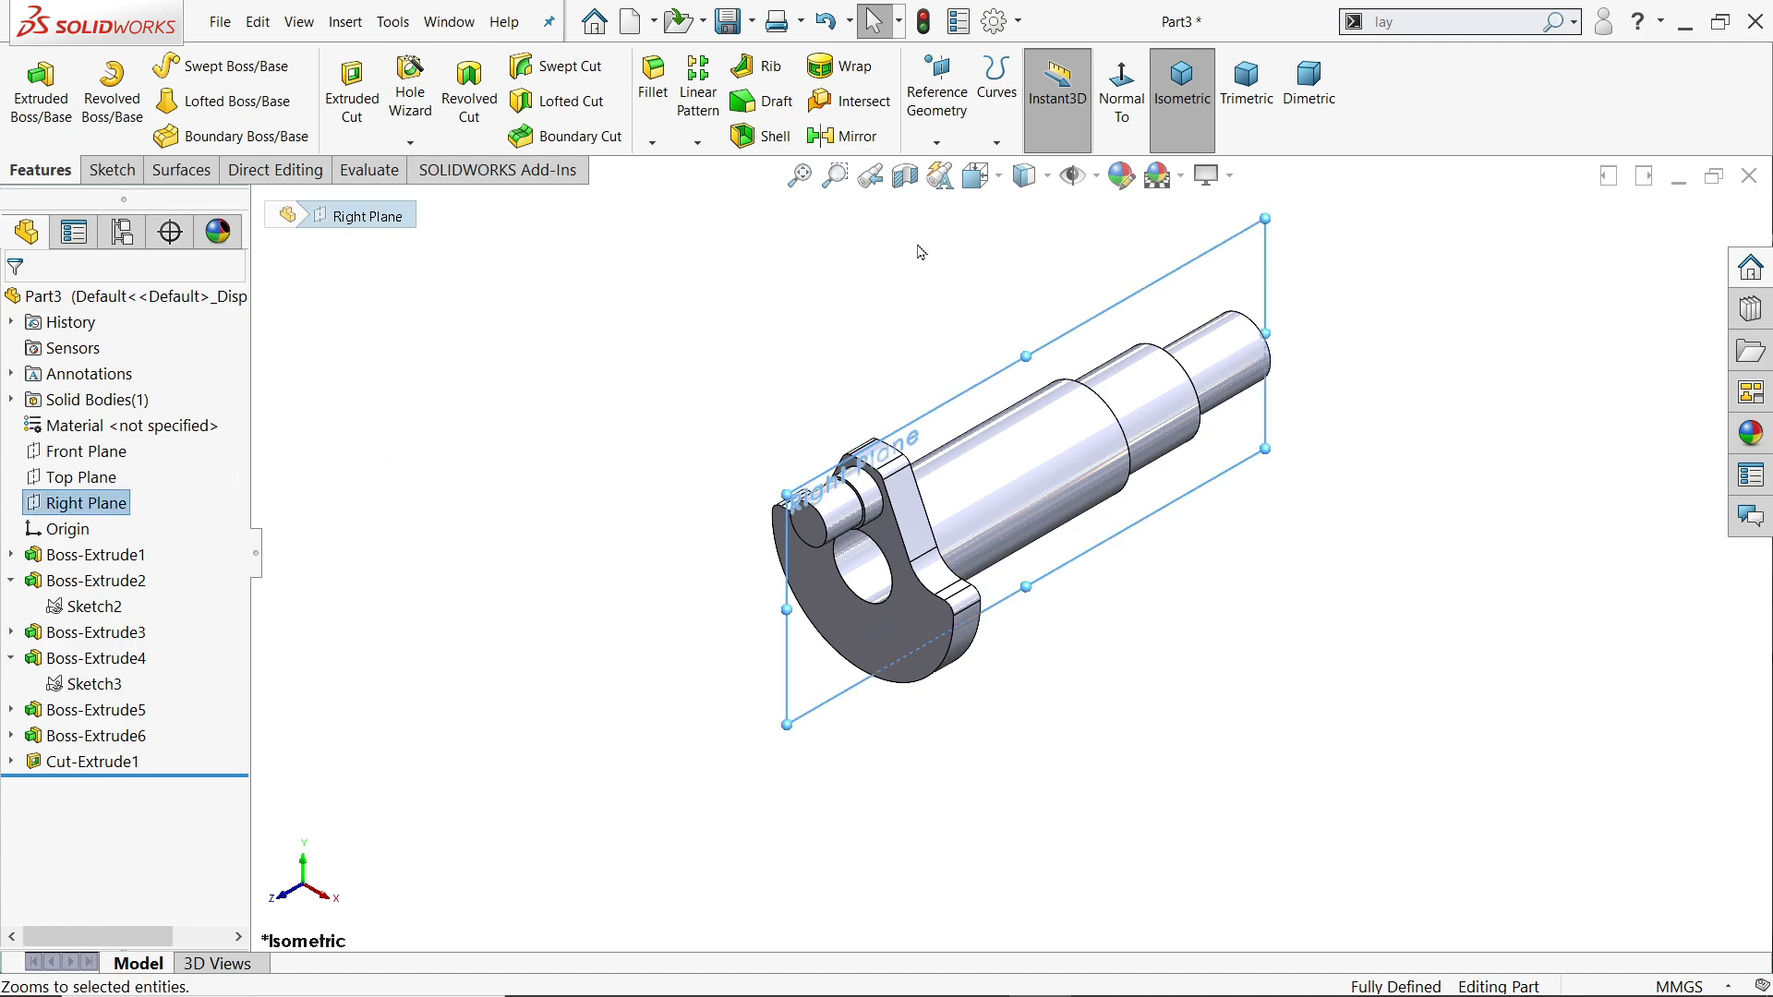
pyautogui.click(904, 175)
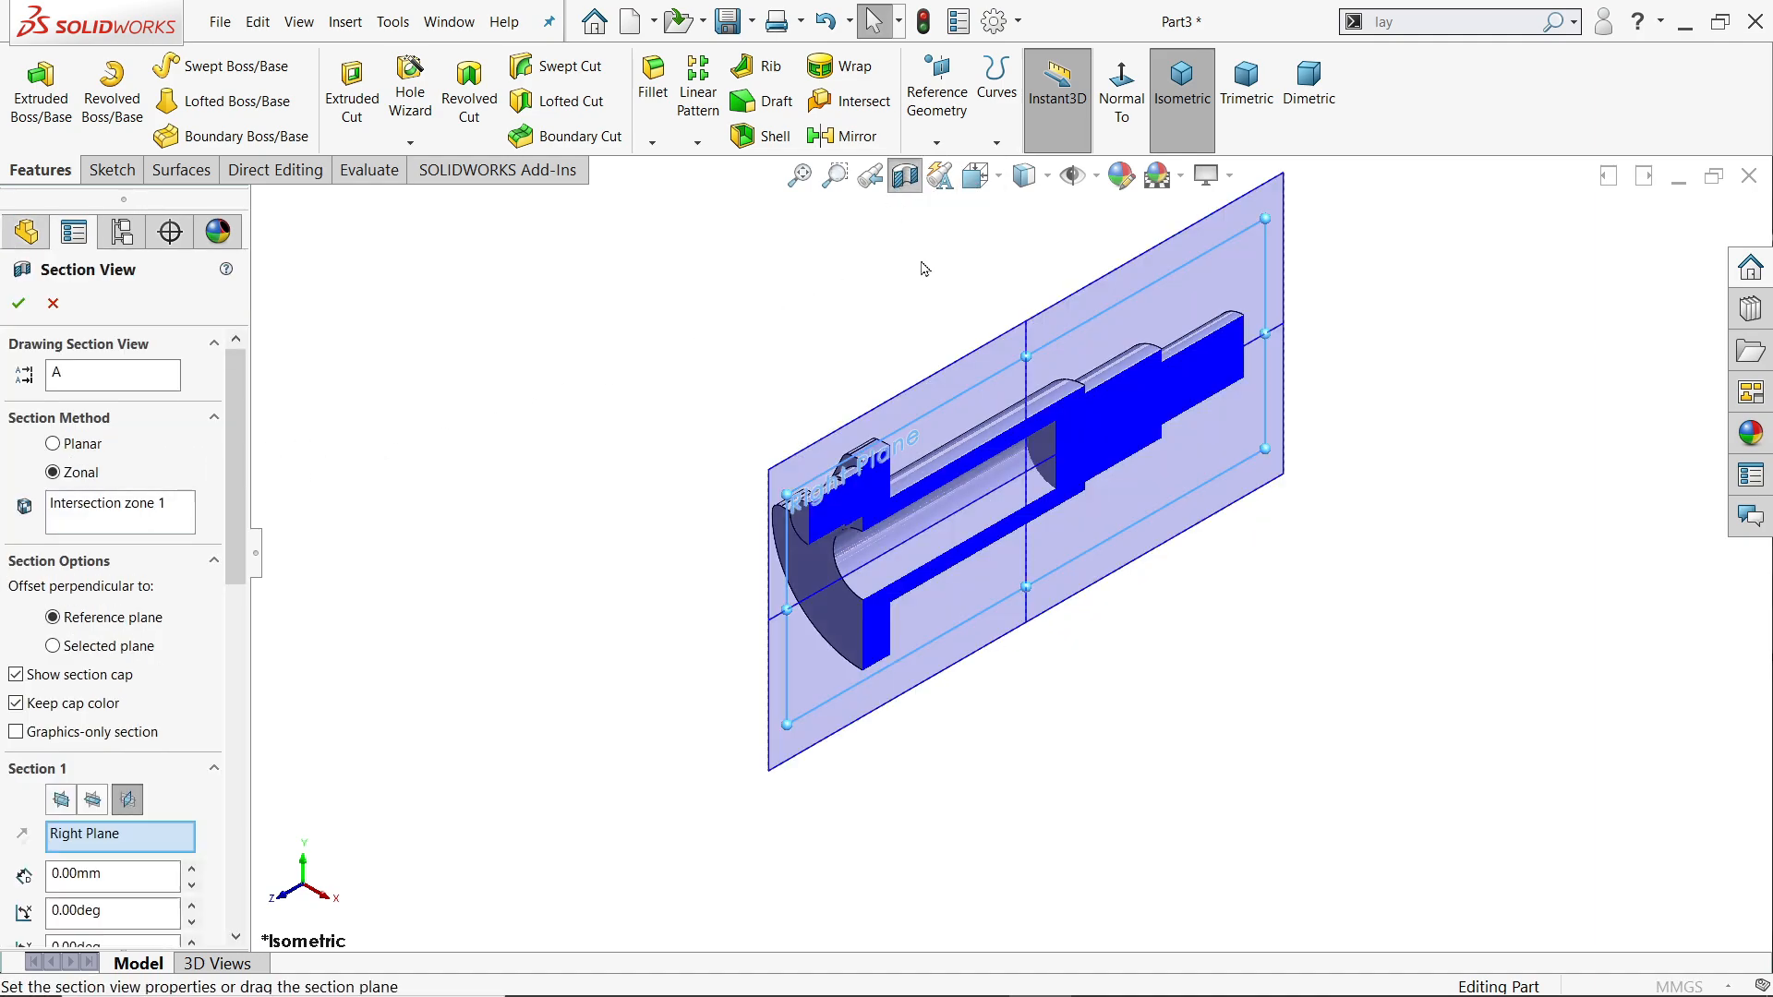
pyautogui.click(19, 297)
pyautogui.moveTo(1286, 515); pyautogui.dragTo(867, 562, button='middle')
pyautogui.scroll(-3, 850, 508)
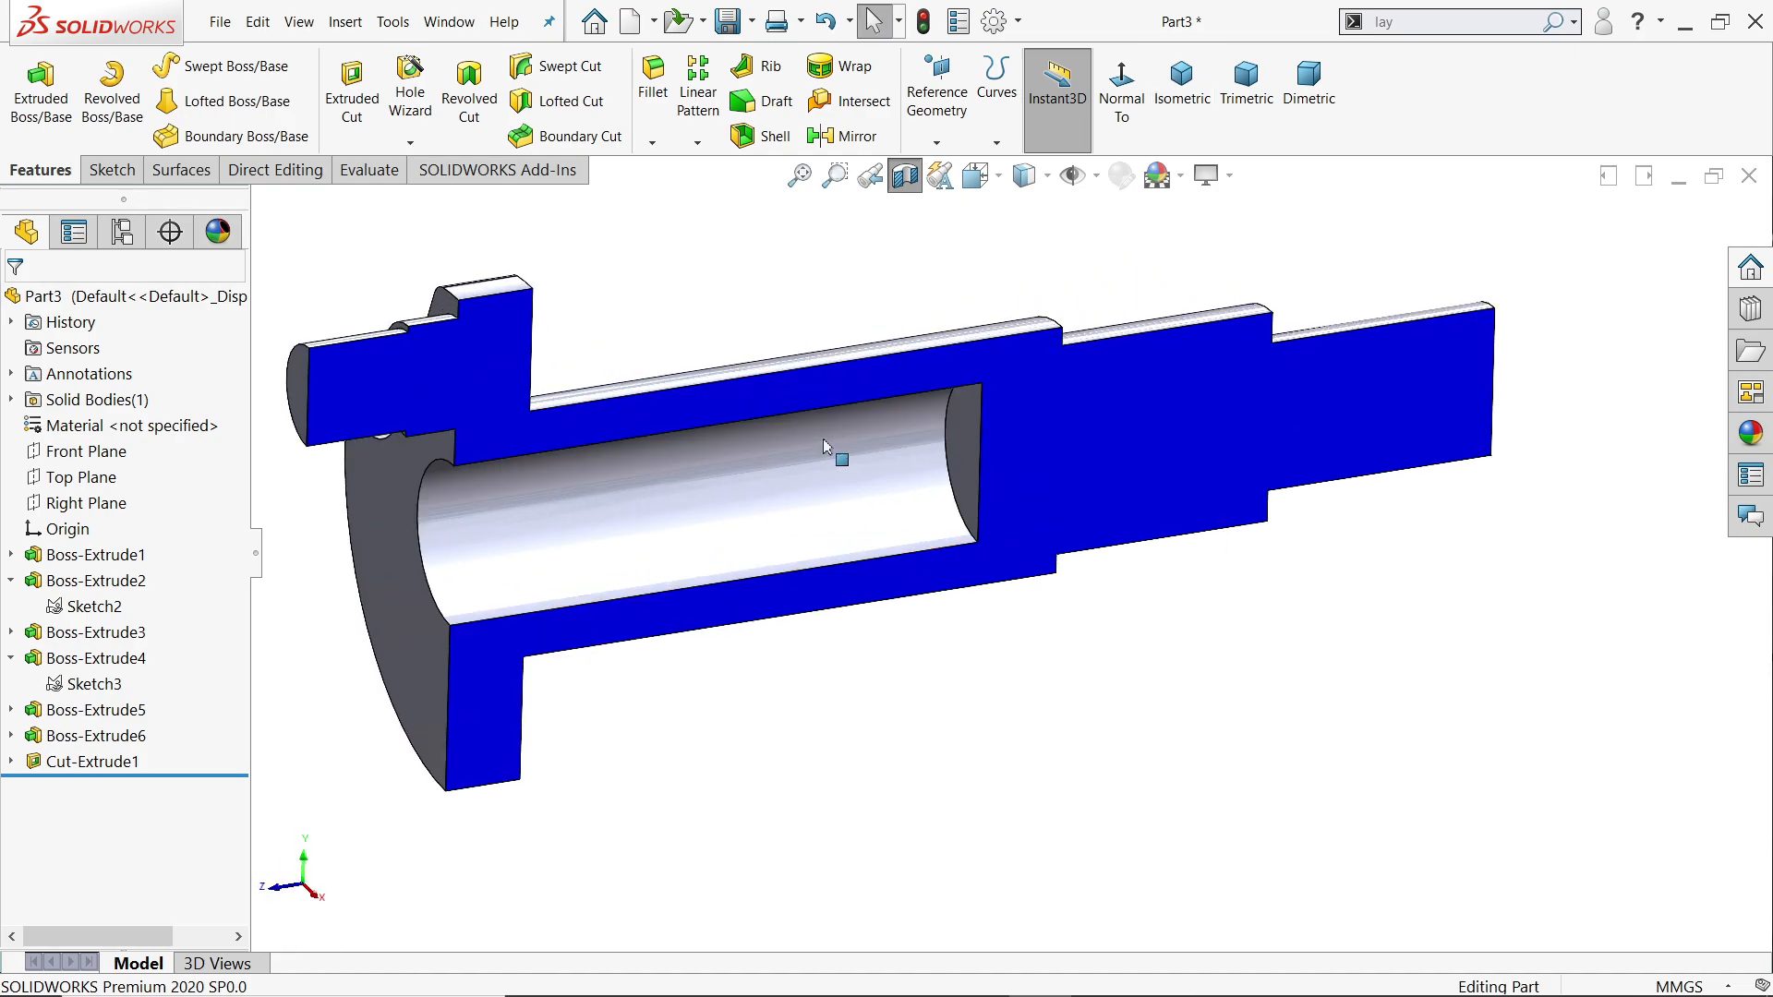
pyautogui.click(902, 183)
pyautogui.hotkey('ctrl', '7')
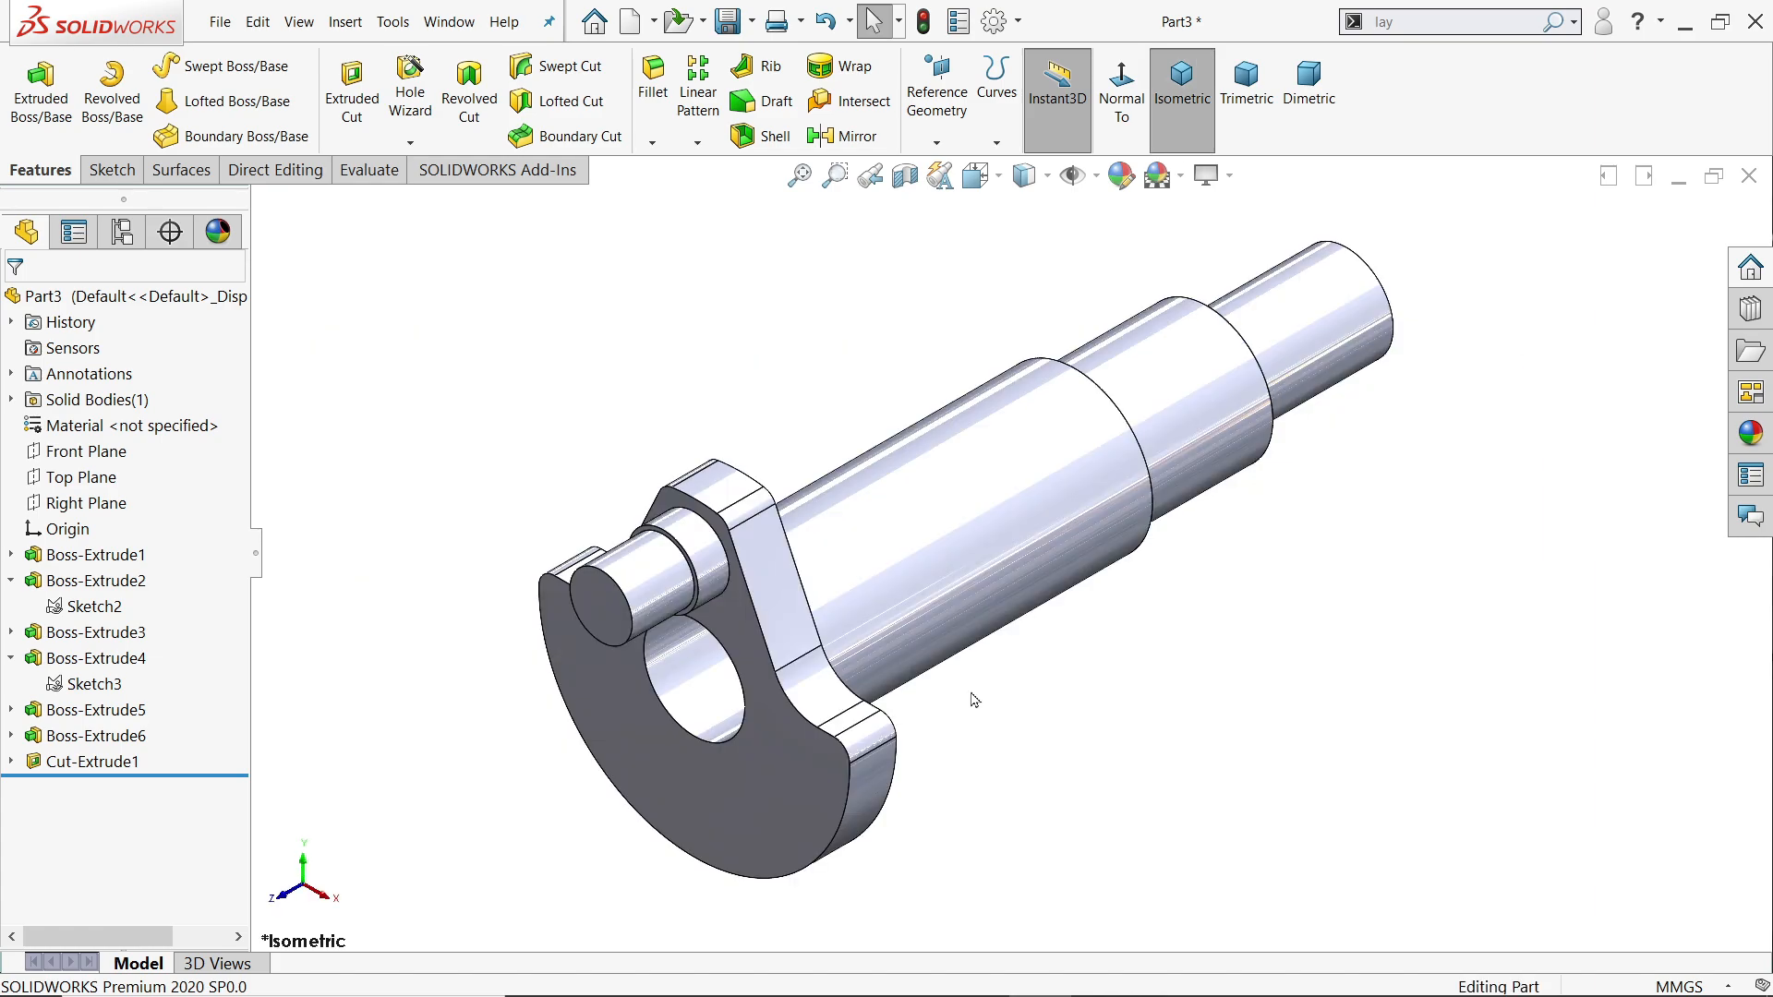
# On the Top Plane, sketch a corner rectangle 115 mm long and 30 mm wide, starting on the 100 mm shaft's side edge
pyautogui.click(81, 477)
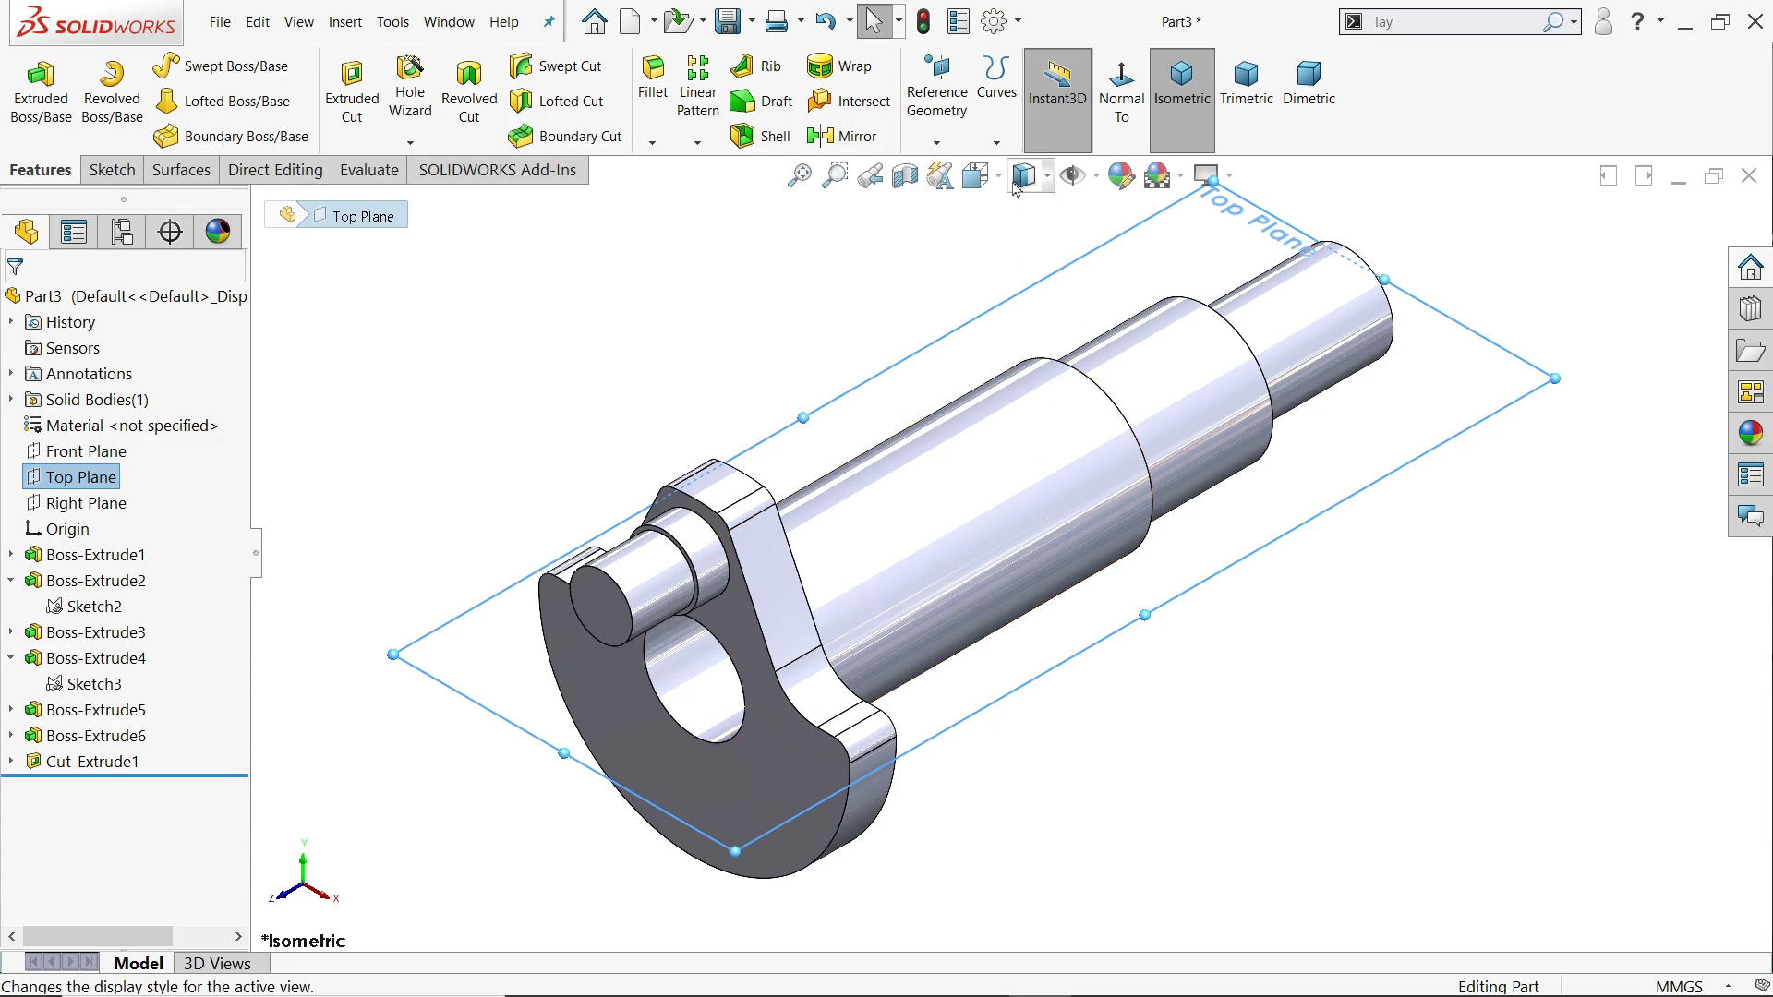
pyautogui.click(111, 172)
pyautogui.click(27, 111)
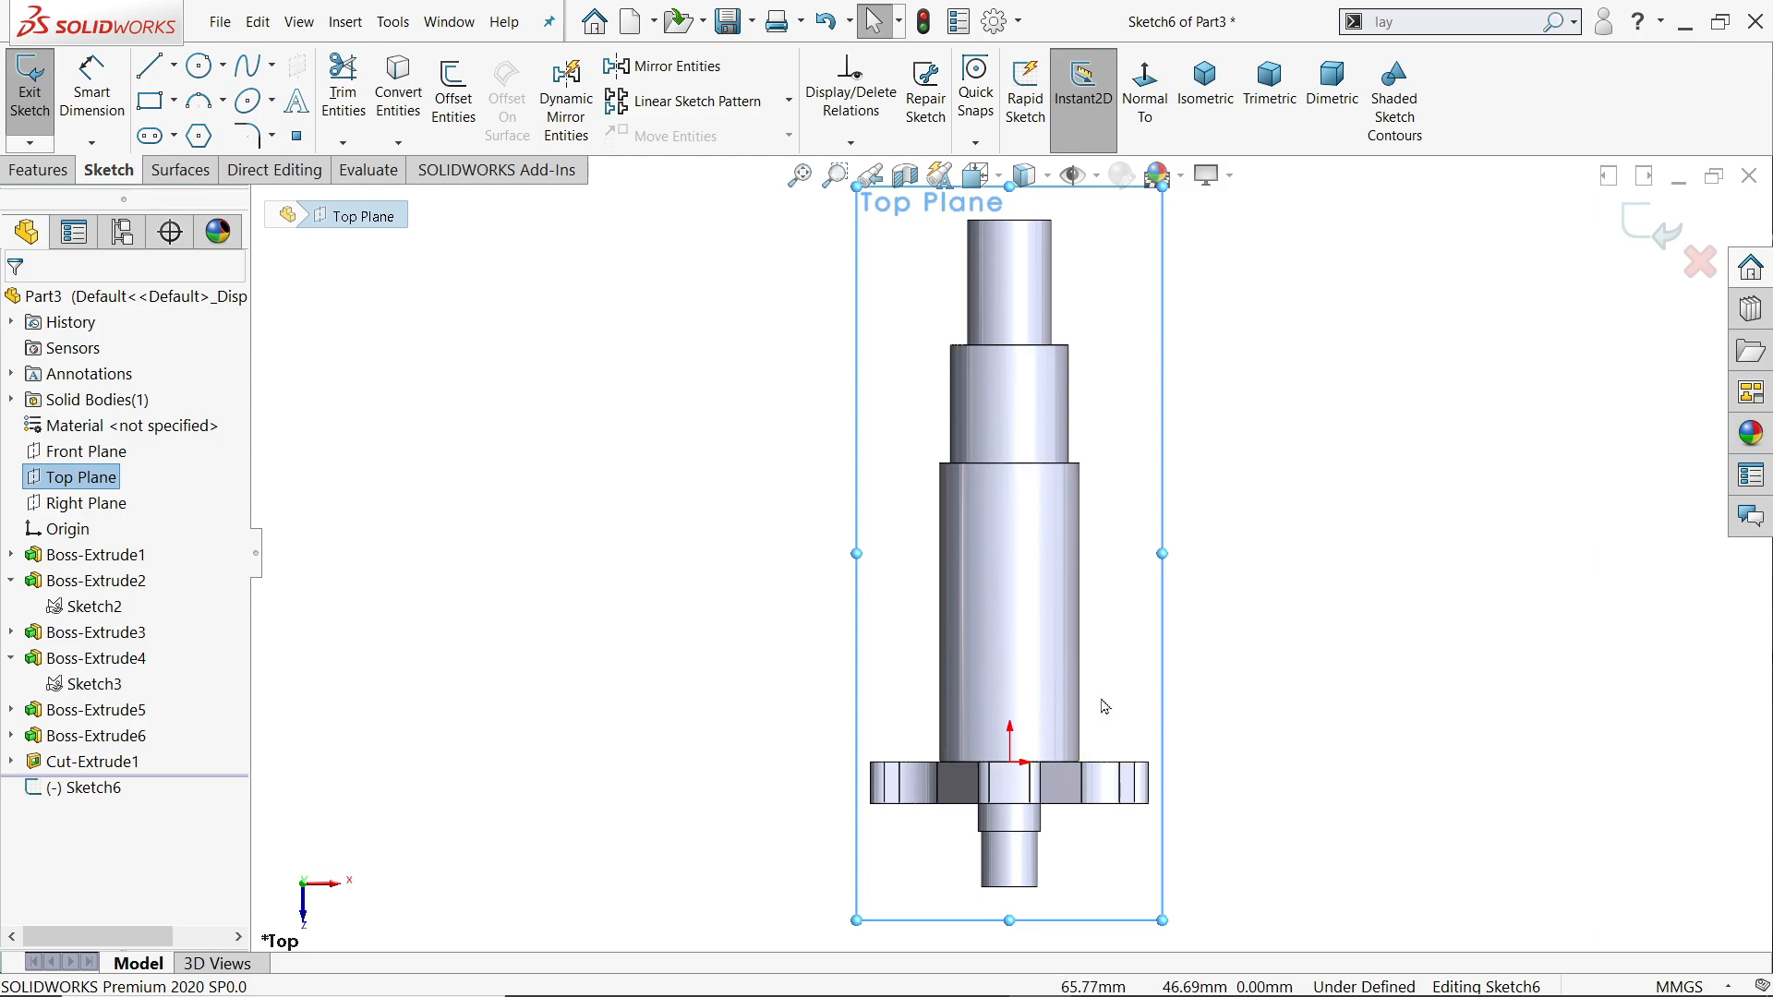
pyautogui.scroll(-2, 1104, 706)
pyautogui.scroll(-2, 1101, 705)
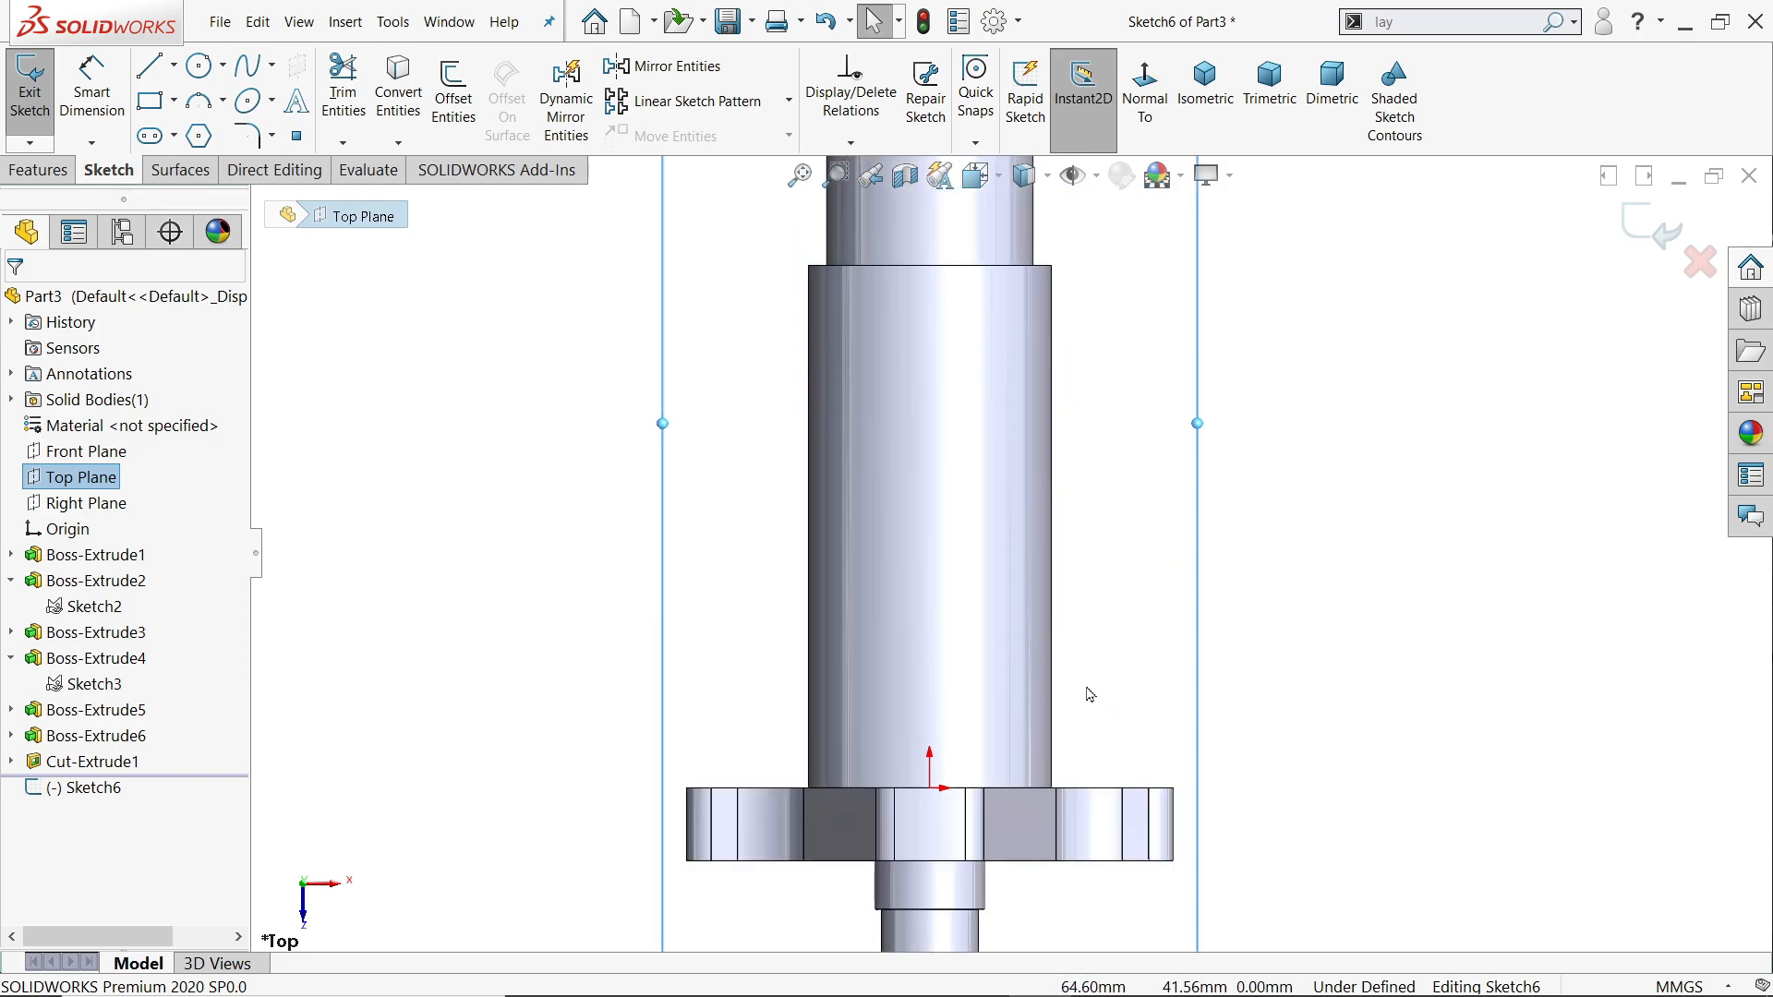
pyautogui.click(172, 101)
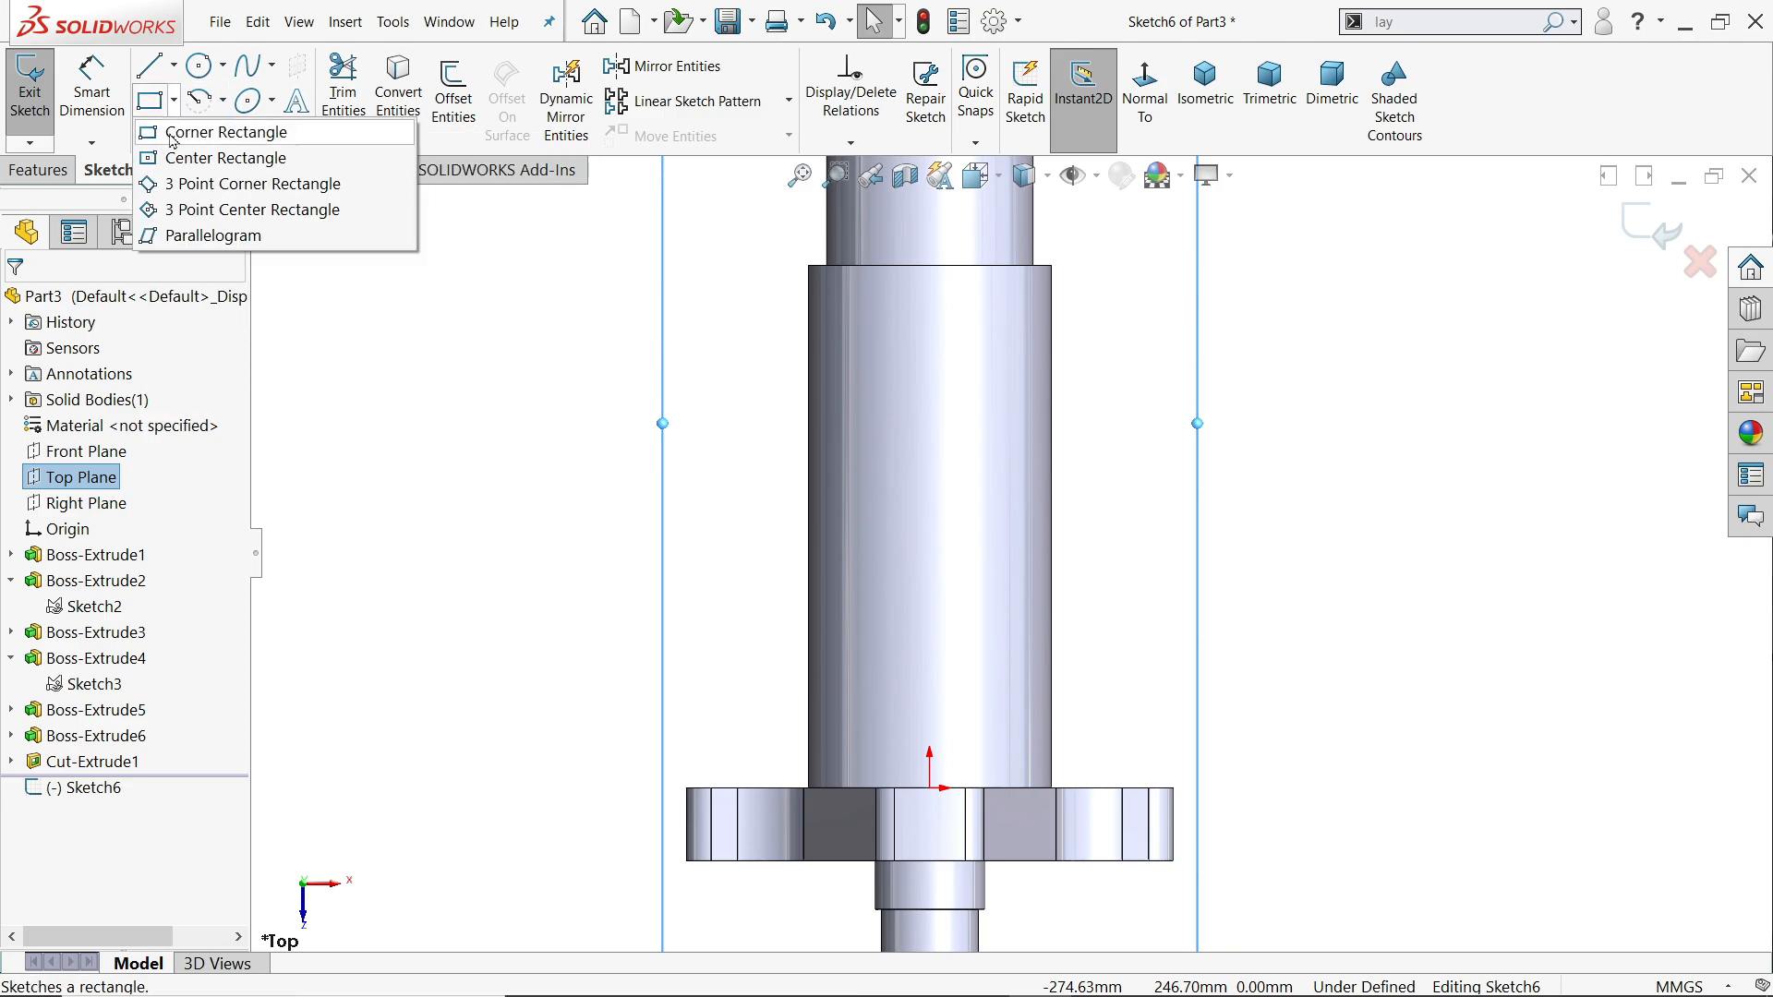
pyautogui.click(170, 135)
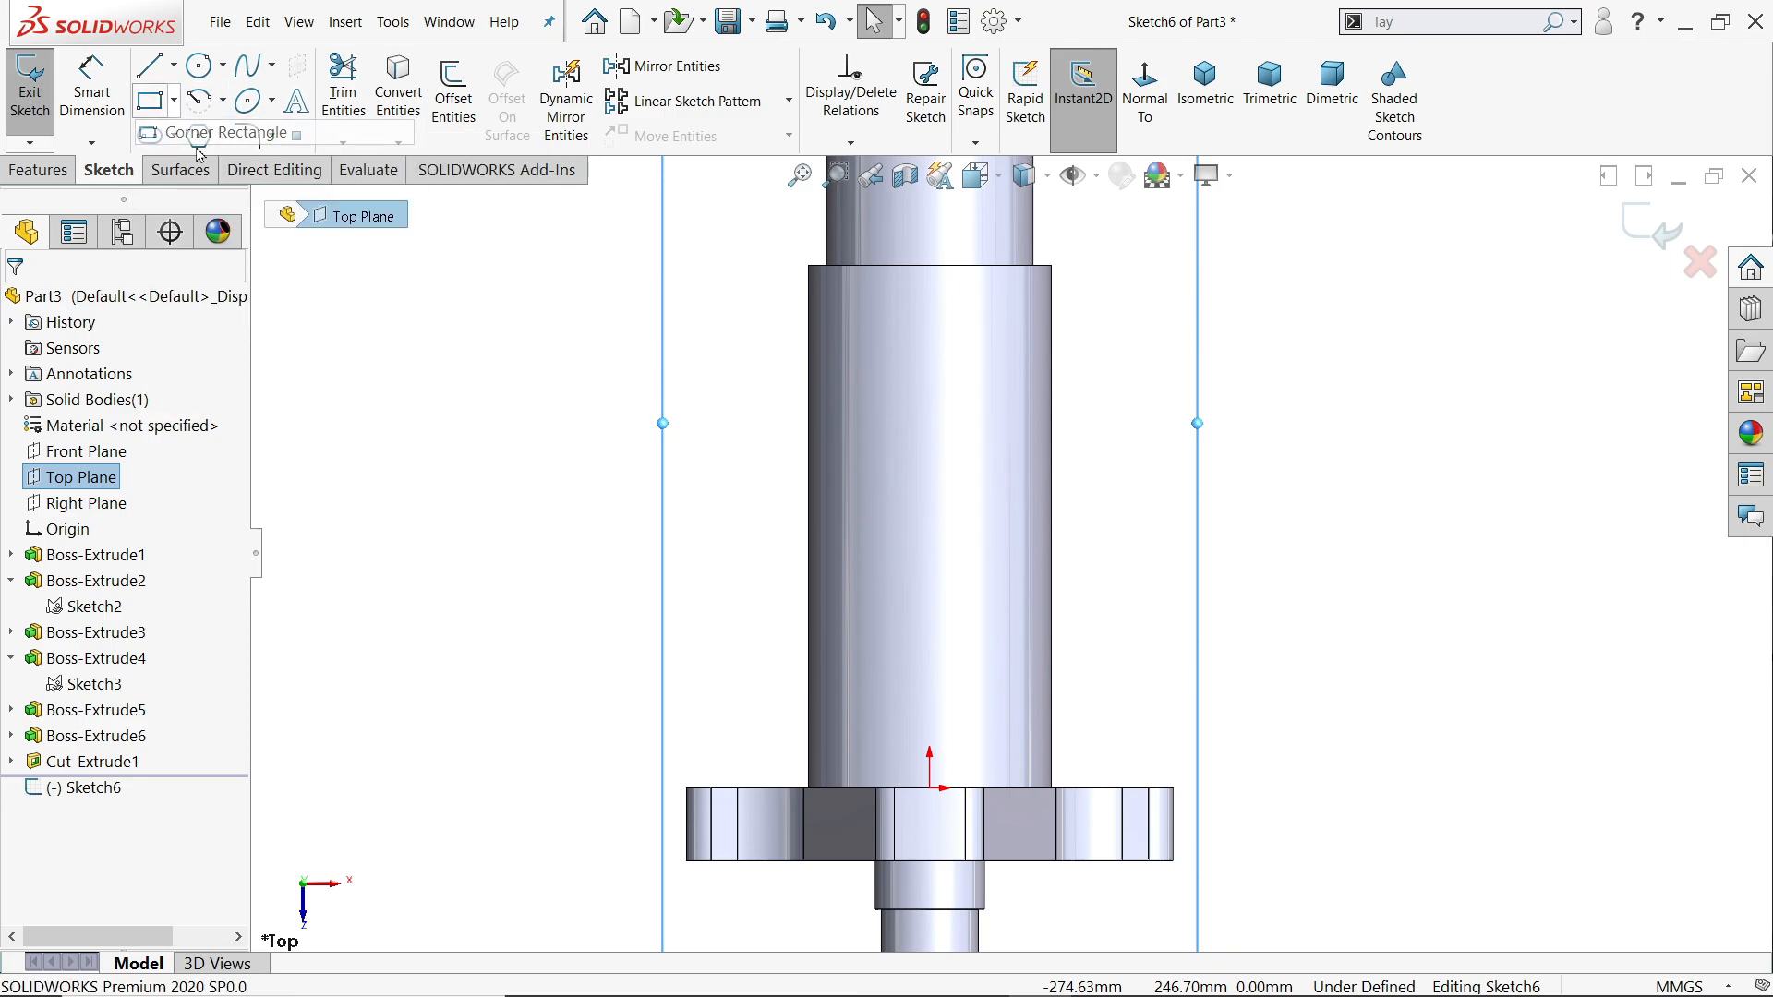
pyautogui.click(1053, 455)
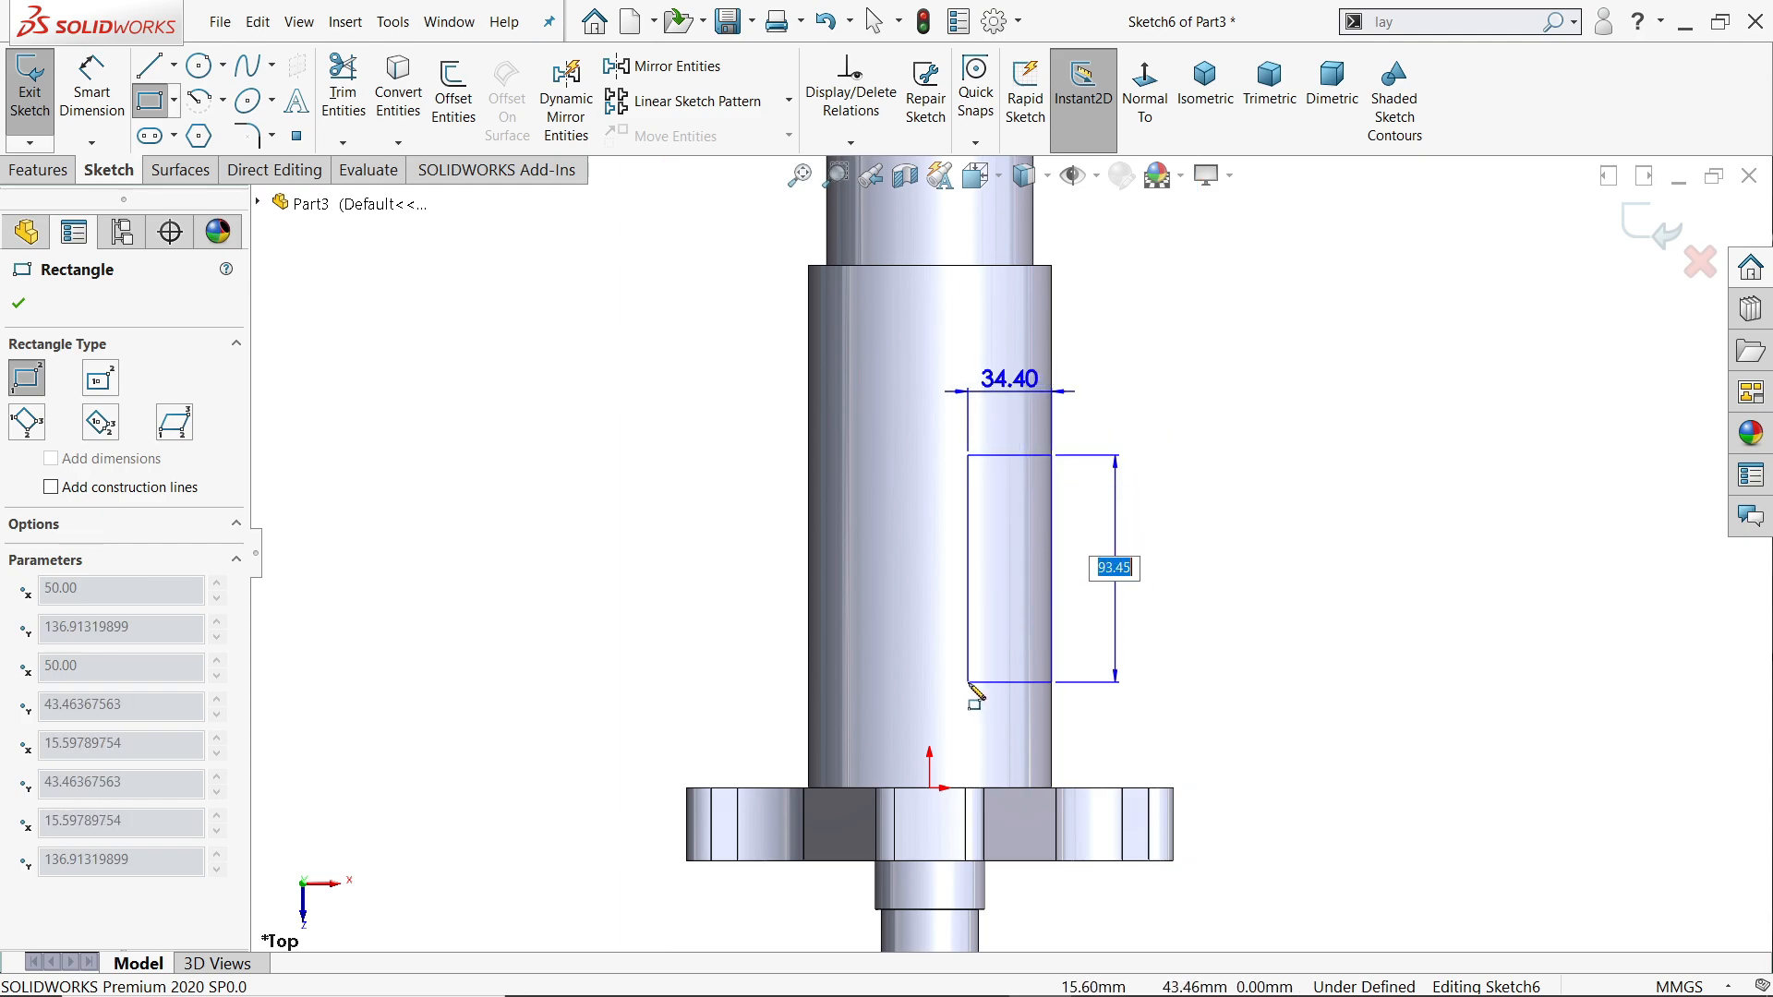
pyautogui.write('115')
pyautogui.press('Tab')
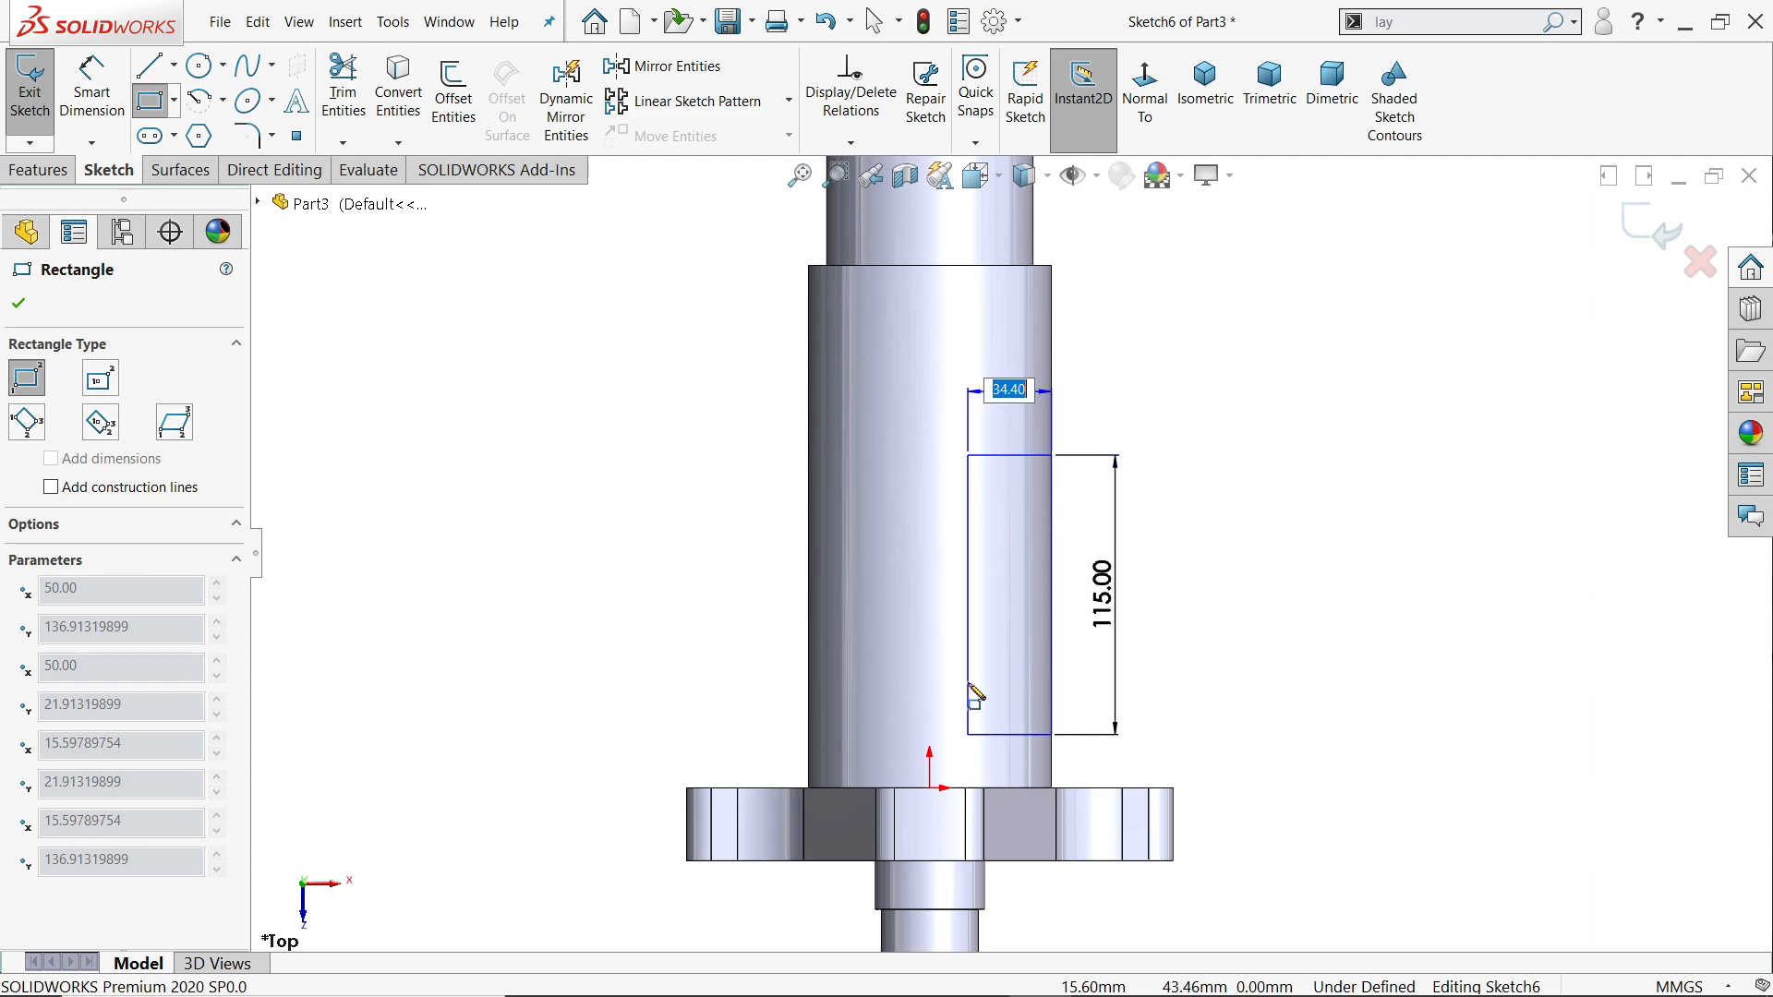
pyautogui.write('30')
pyautogui.press('Return')
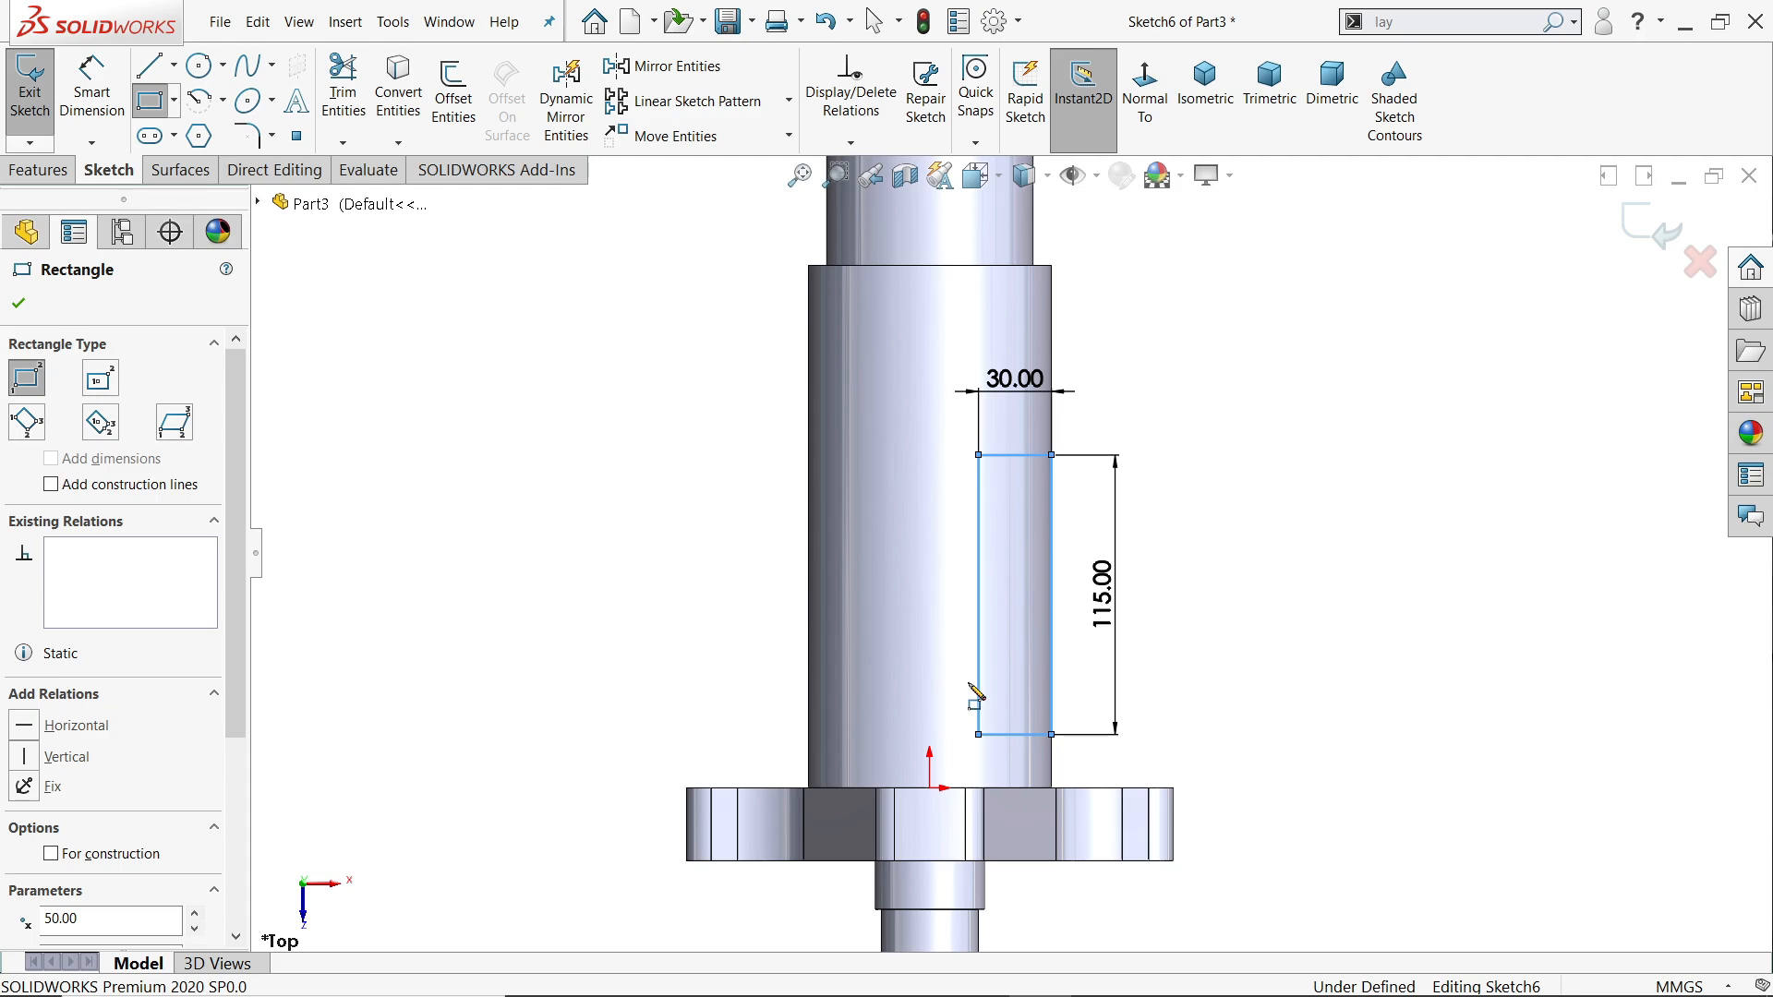
pyautogui.rightClick(1213, 257)
pyautogui.click(1254, 345)
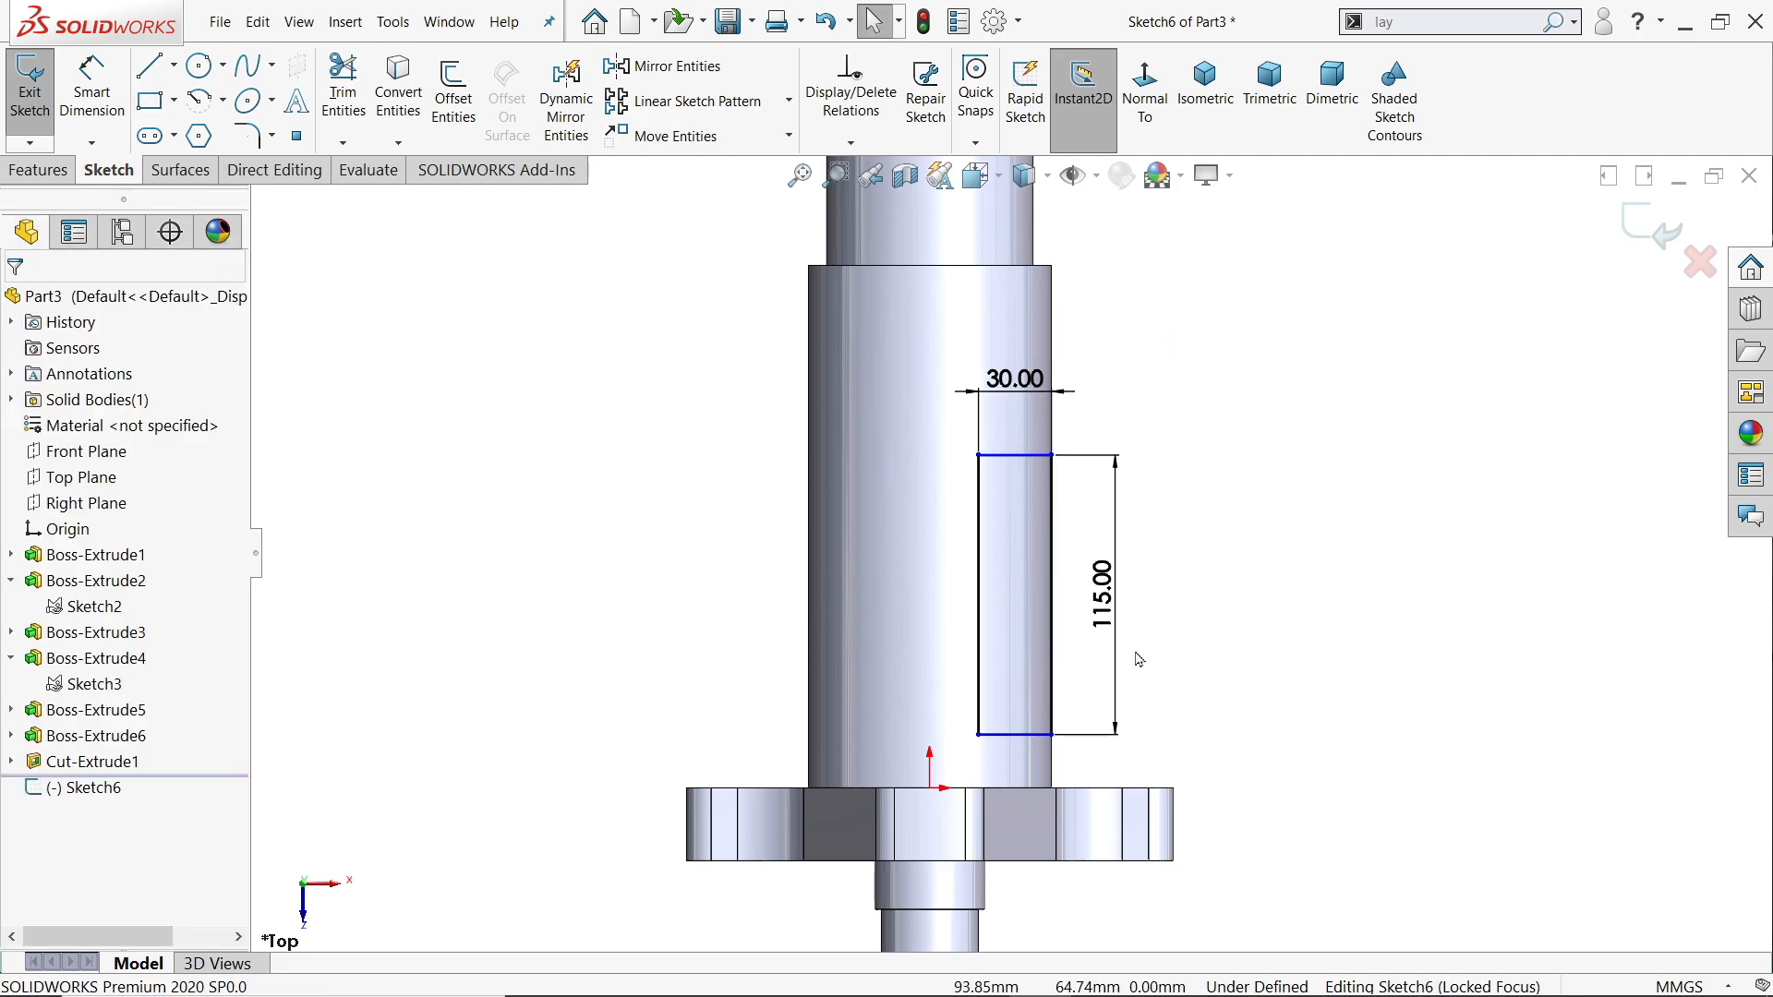
# Dimension the rectangle's web-side edge 40 mm from the web's shaft-side face
pyautogui.scroll(3, 1016, 817)
pyautogui.click(91, 88)
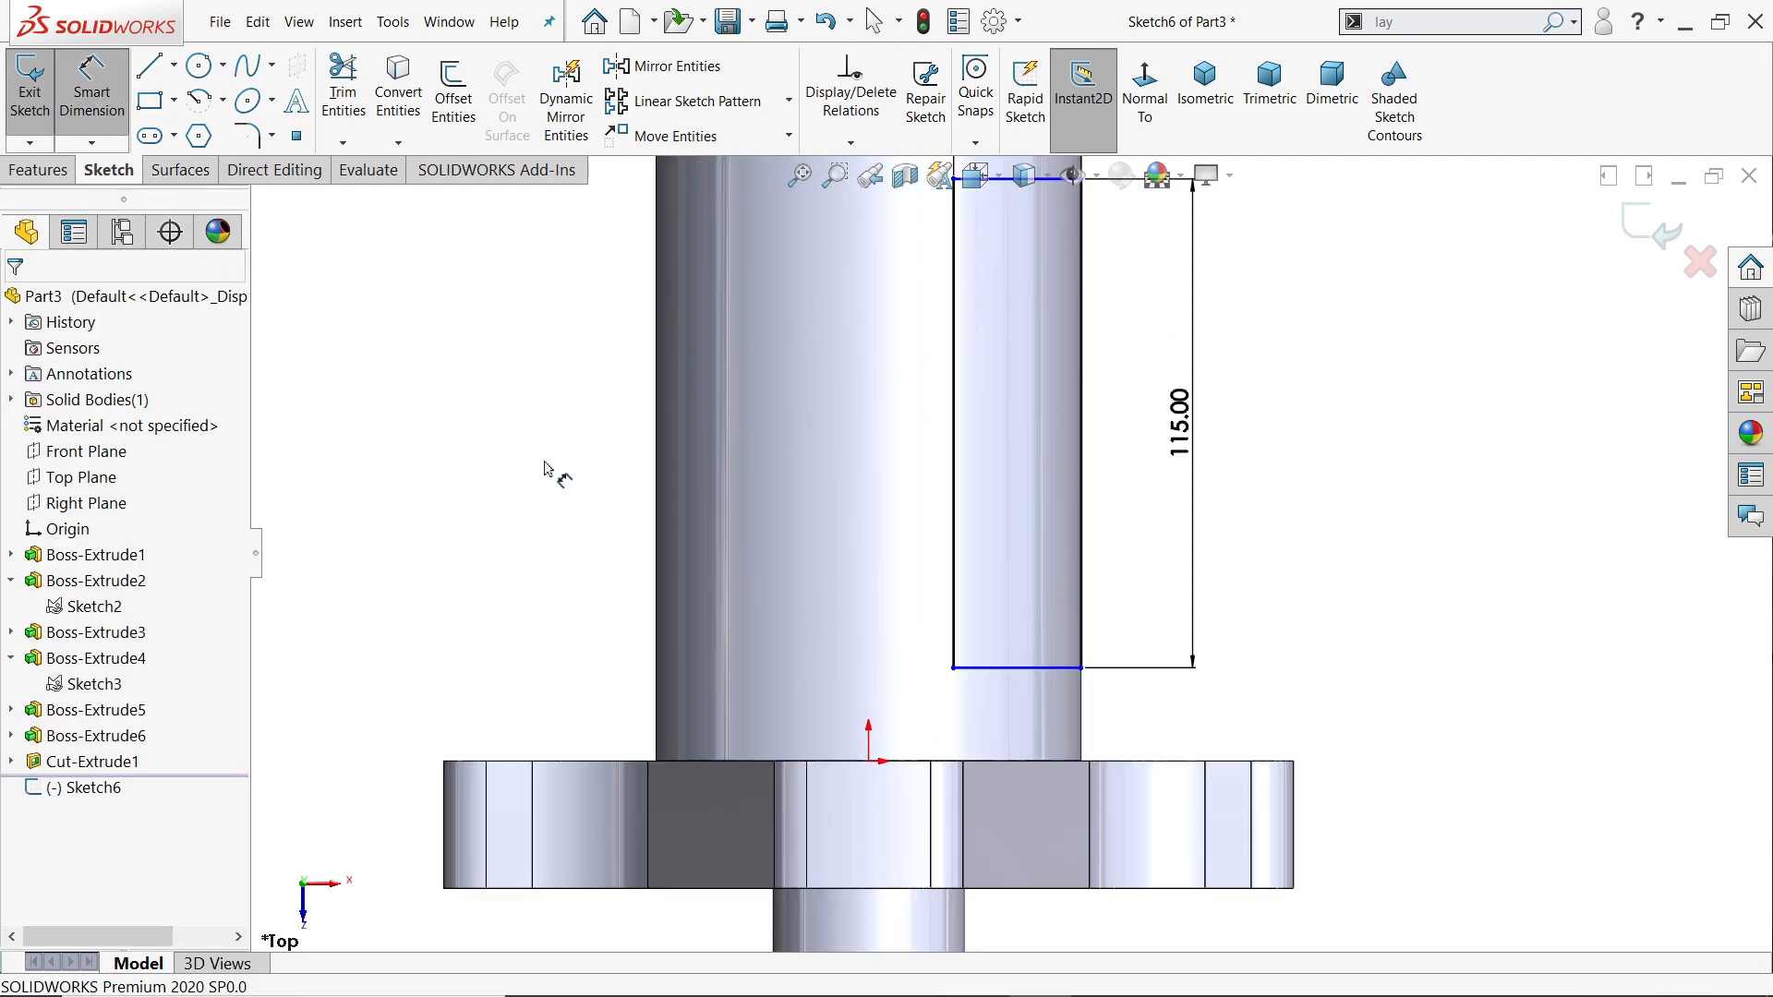
pyautogui.click(1038, 668)
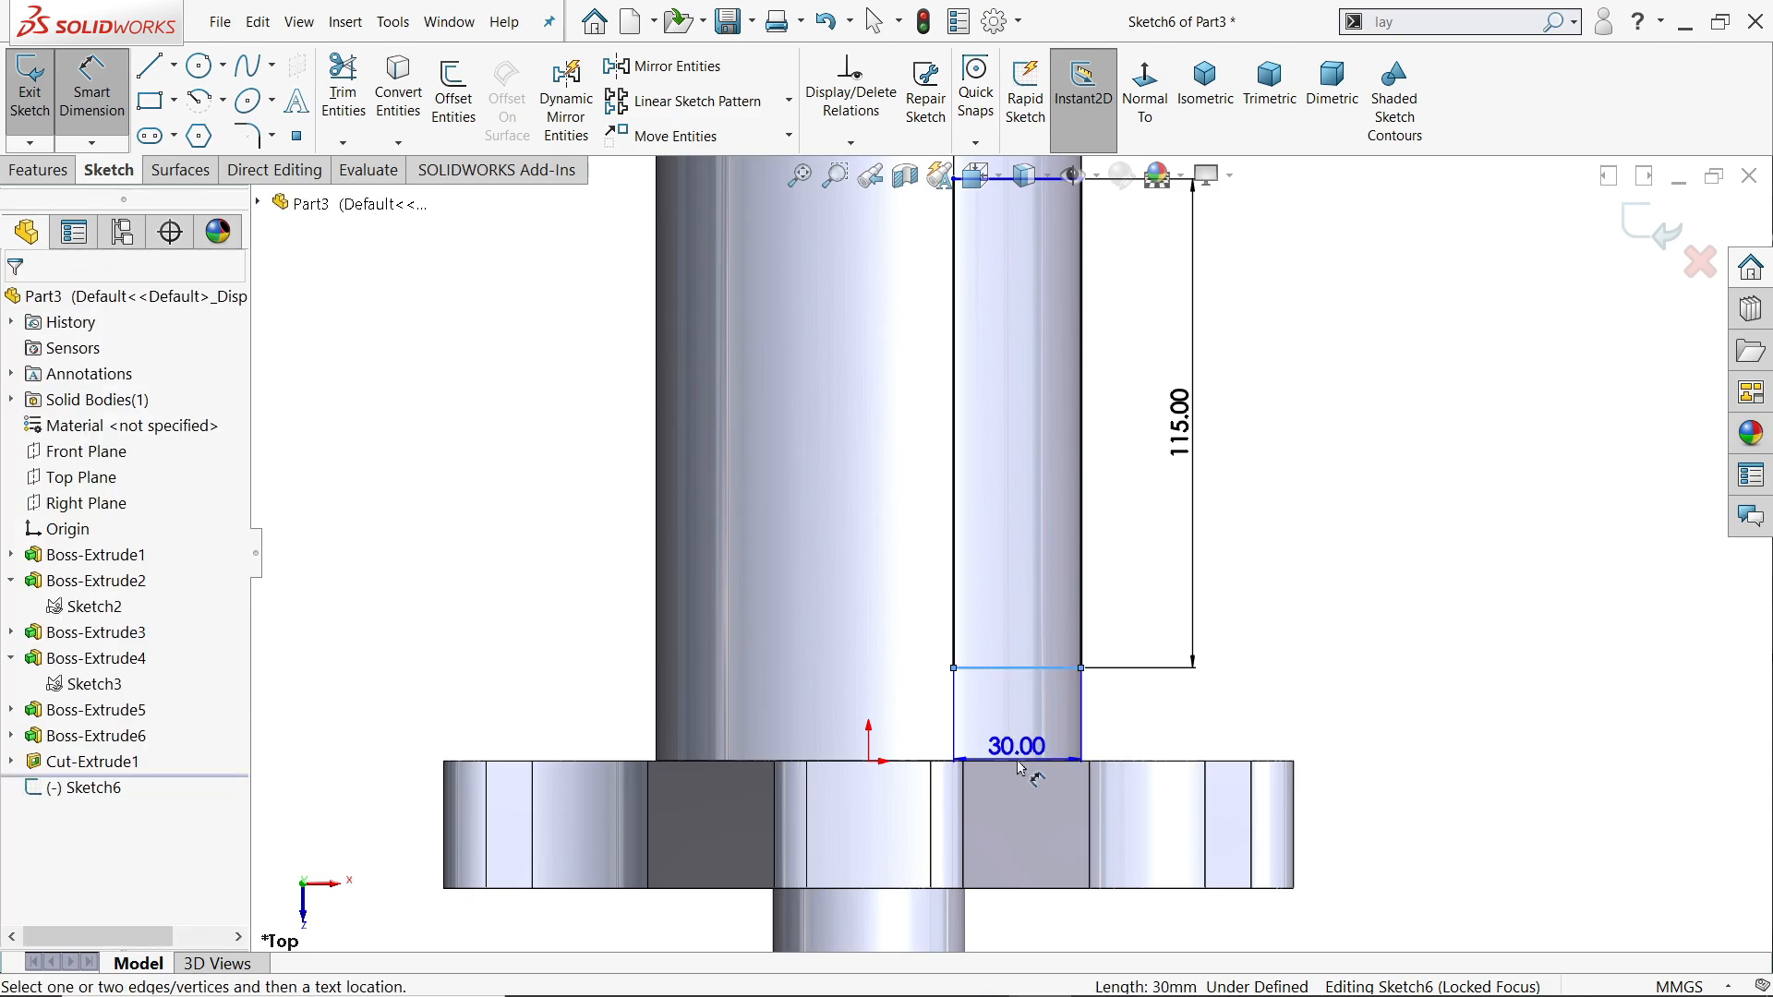
pyautogui.click(1019, 765)
pyautogui.click(1029, 207)
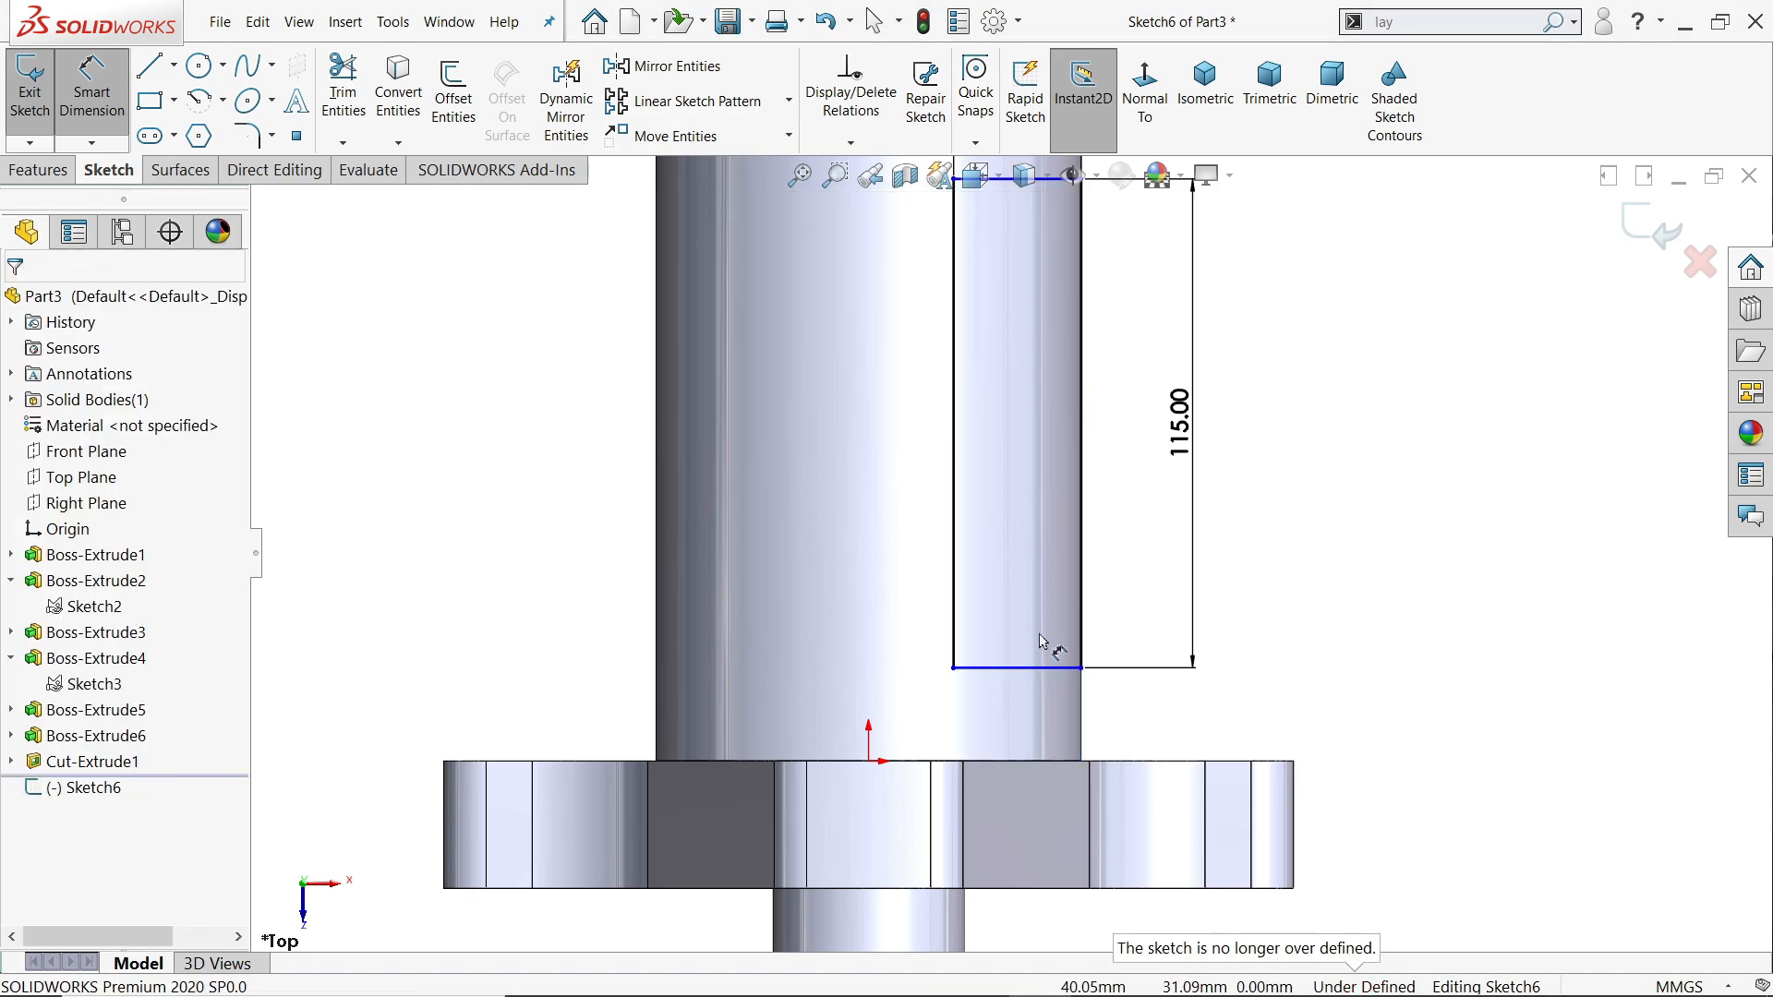
pyautogui.click(1062, 764)
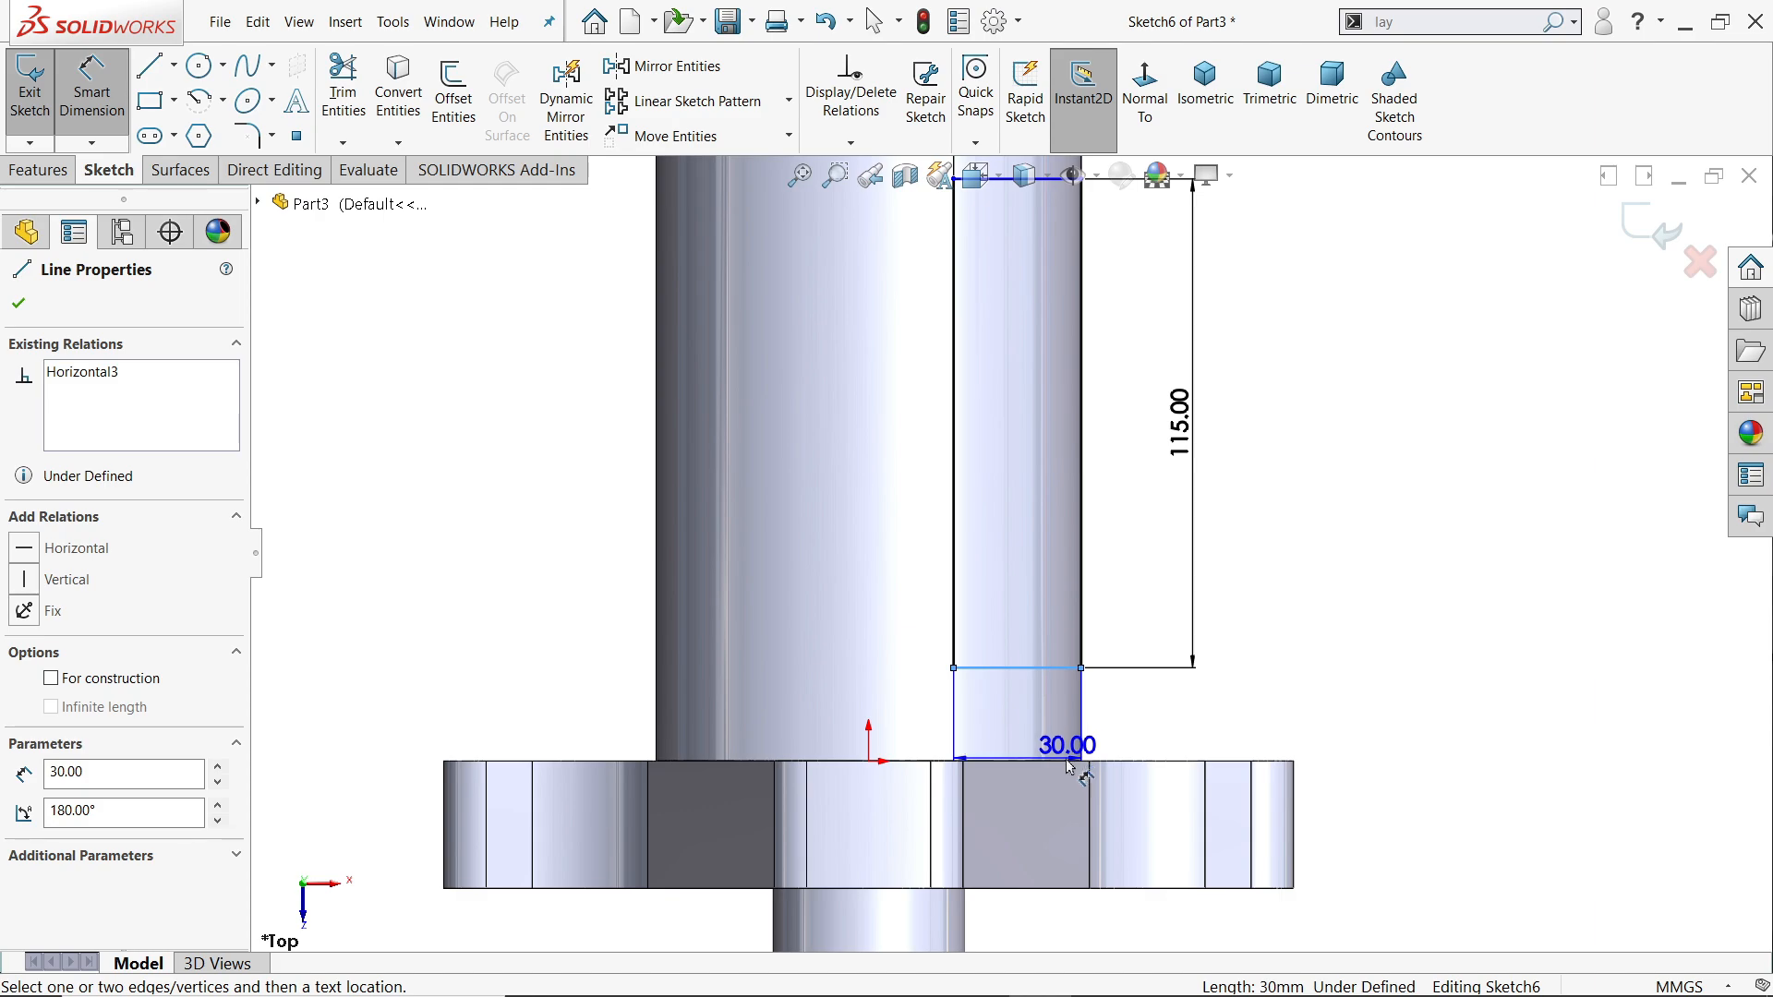
pyautogui.click(1208, 763)
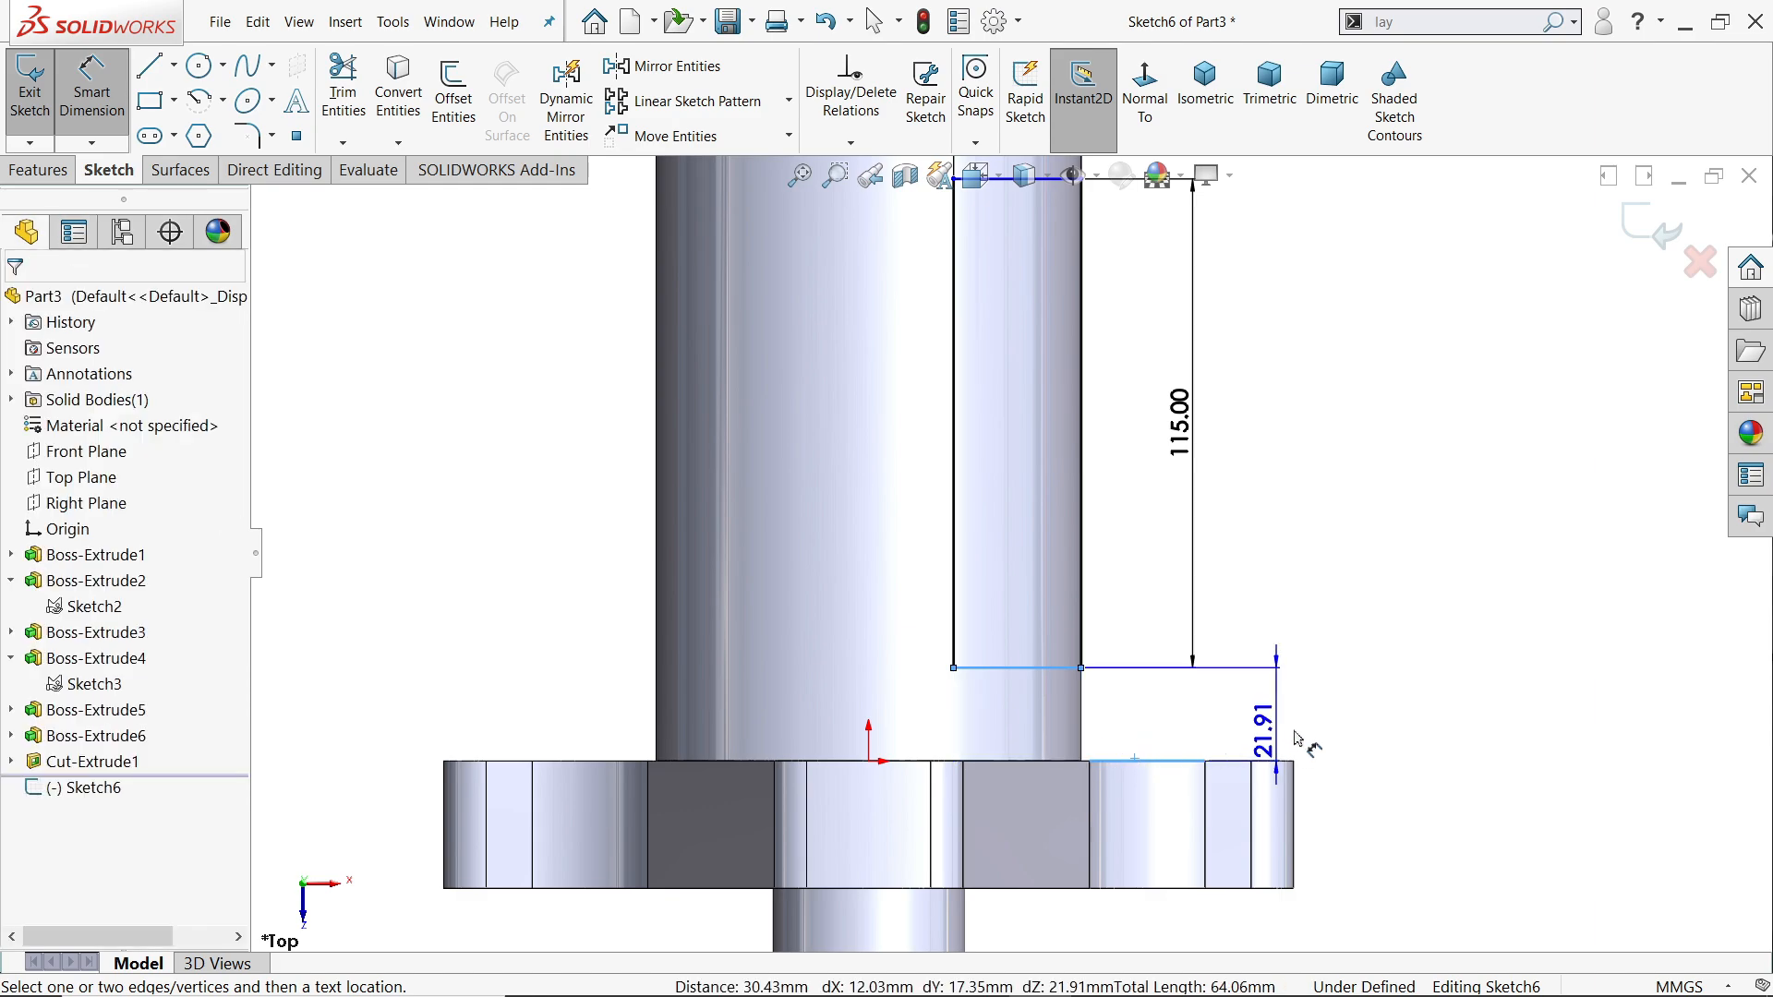
pyautogui.click(1357, 716)
pyautogui.write('40')
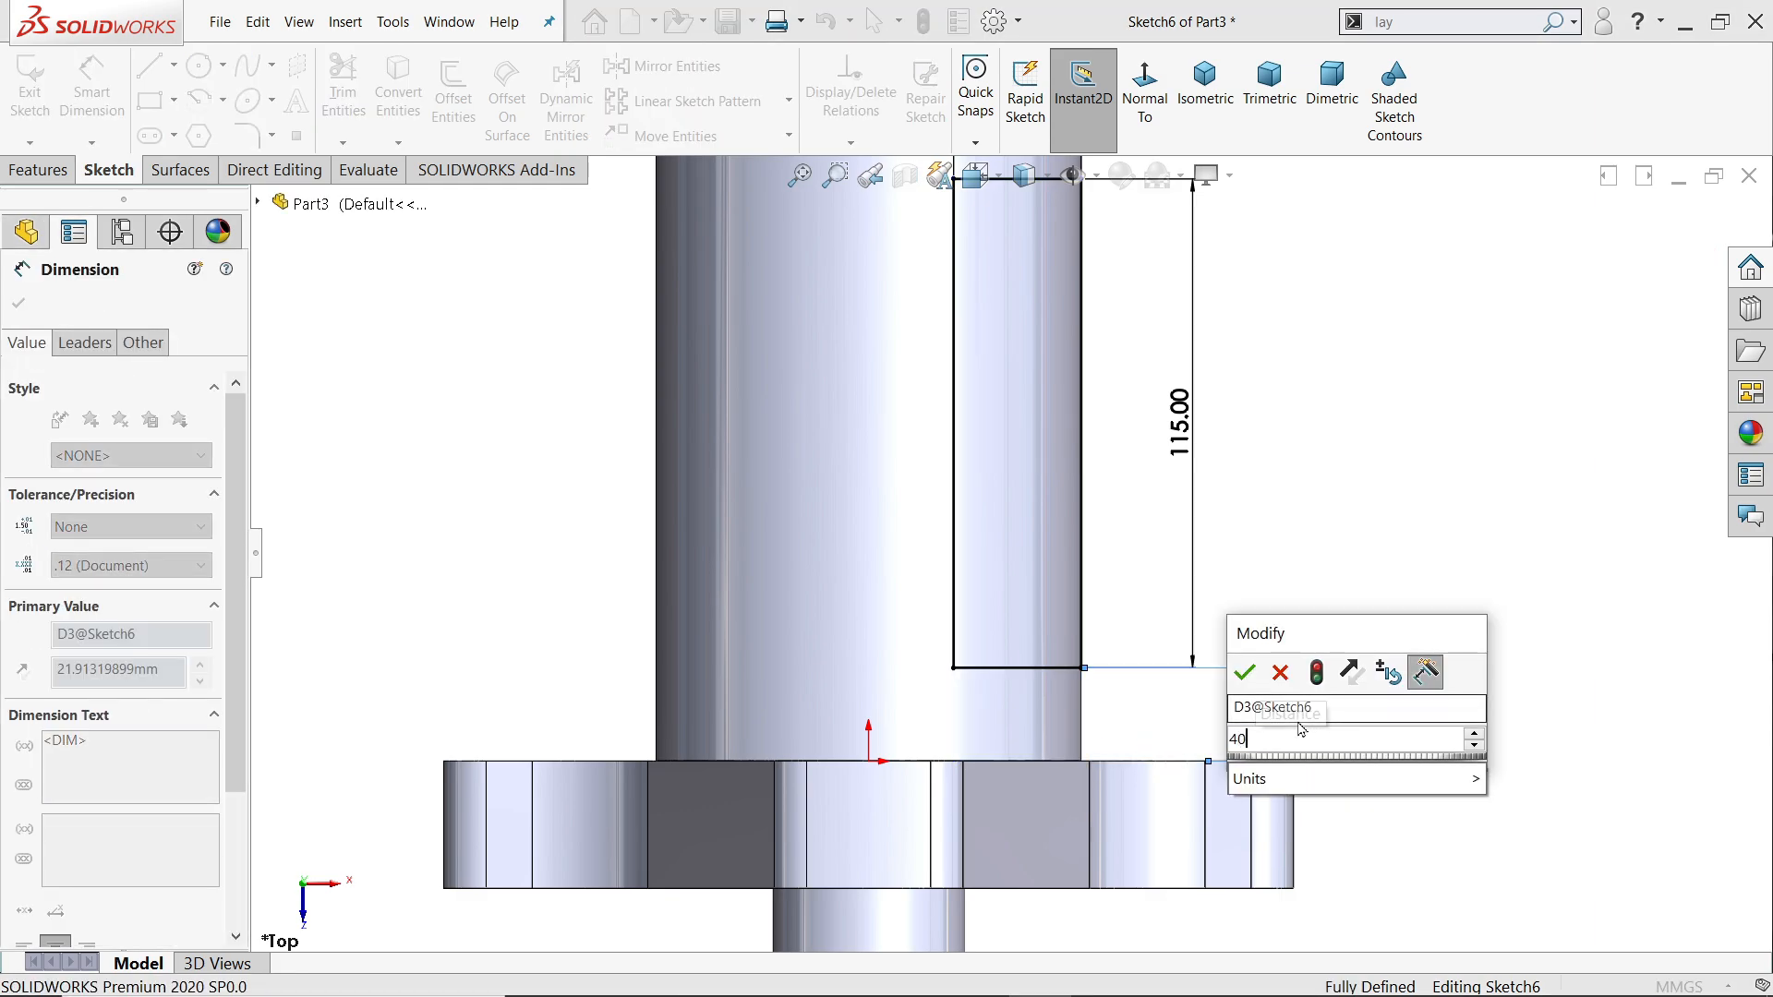
pyautogui.click(1247, 675)
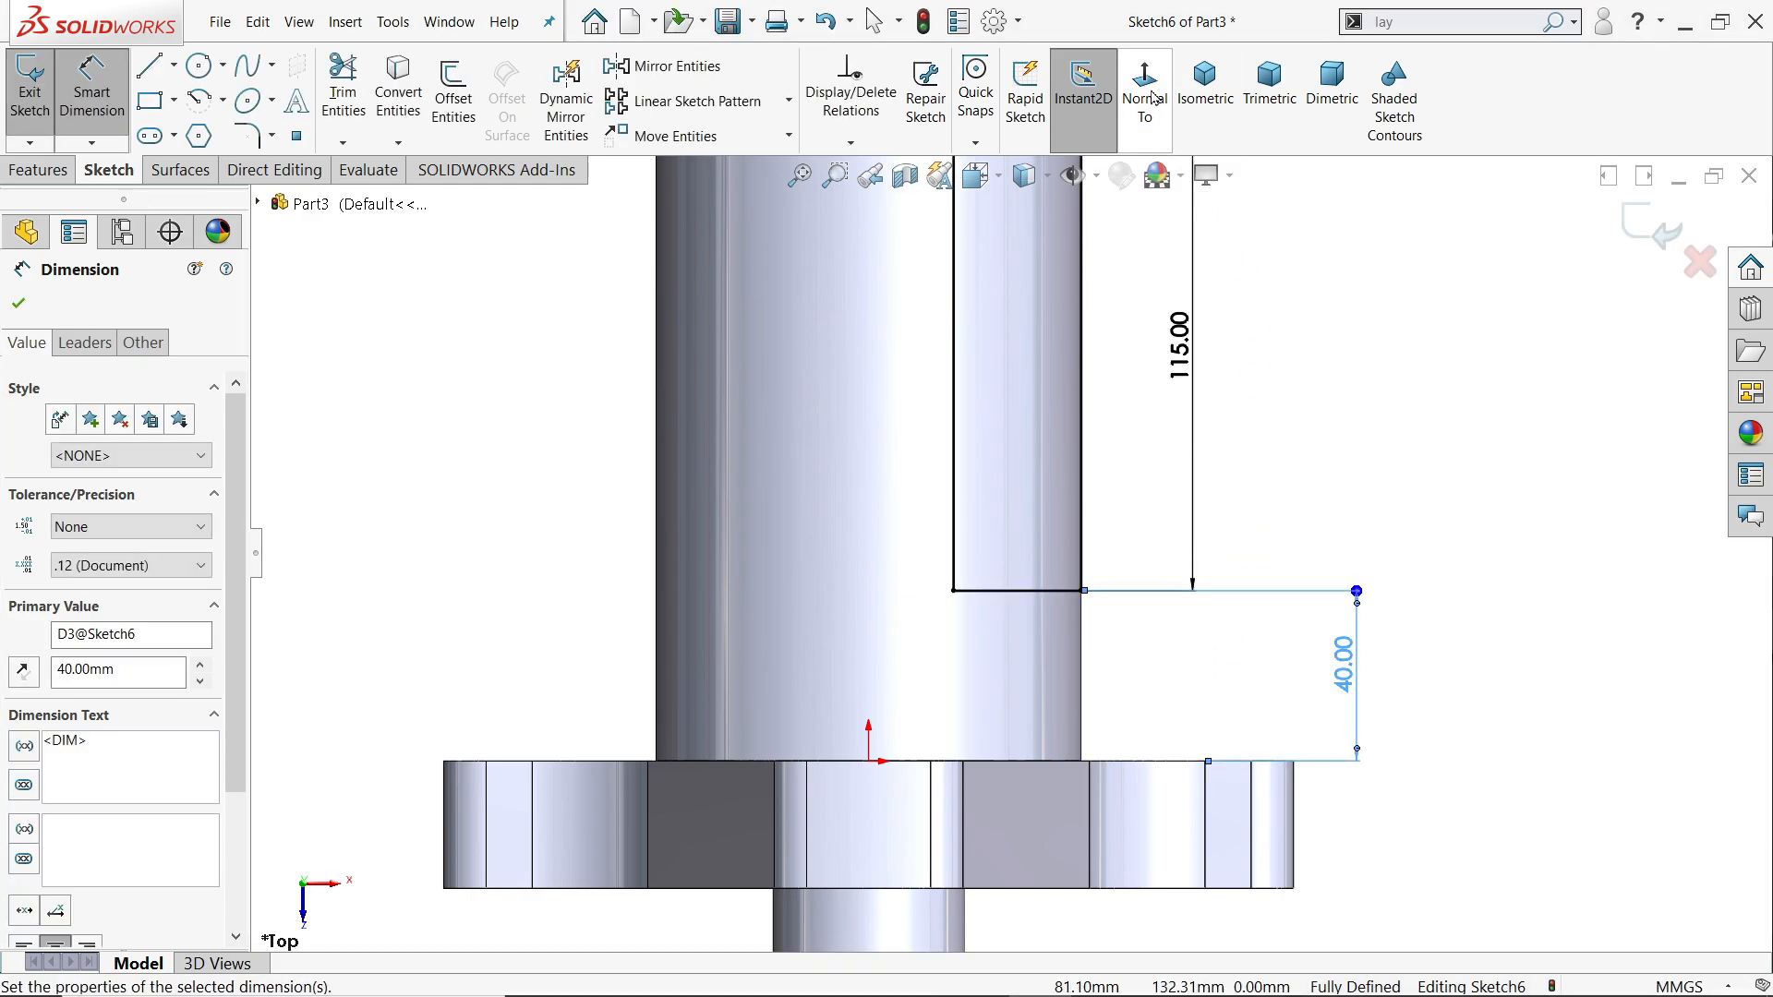
# Cut the side window rectangle through the main shaft as an extruded cut with the Through All - Both end condition
pyautogui.click(1204, 101)
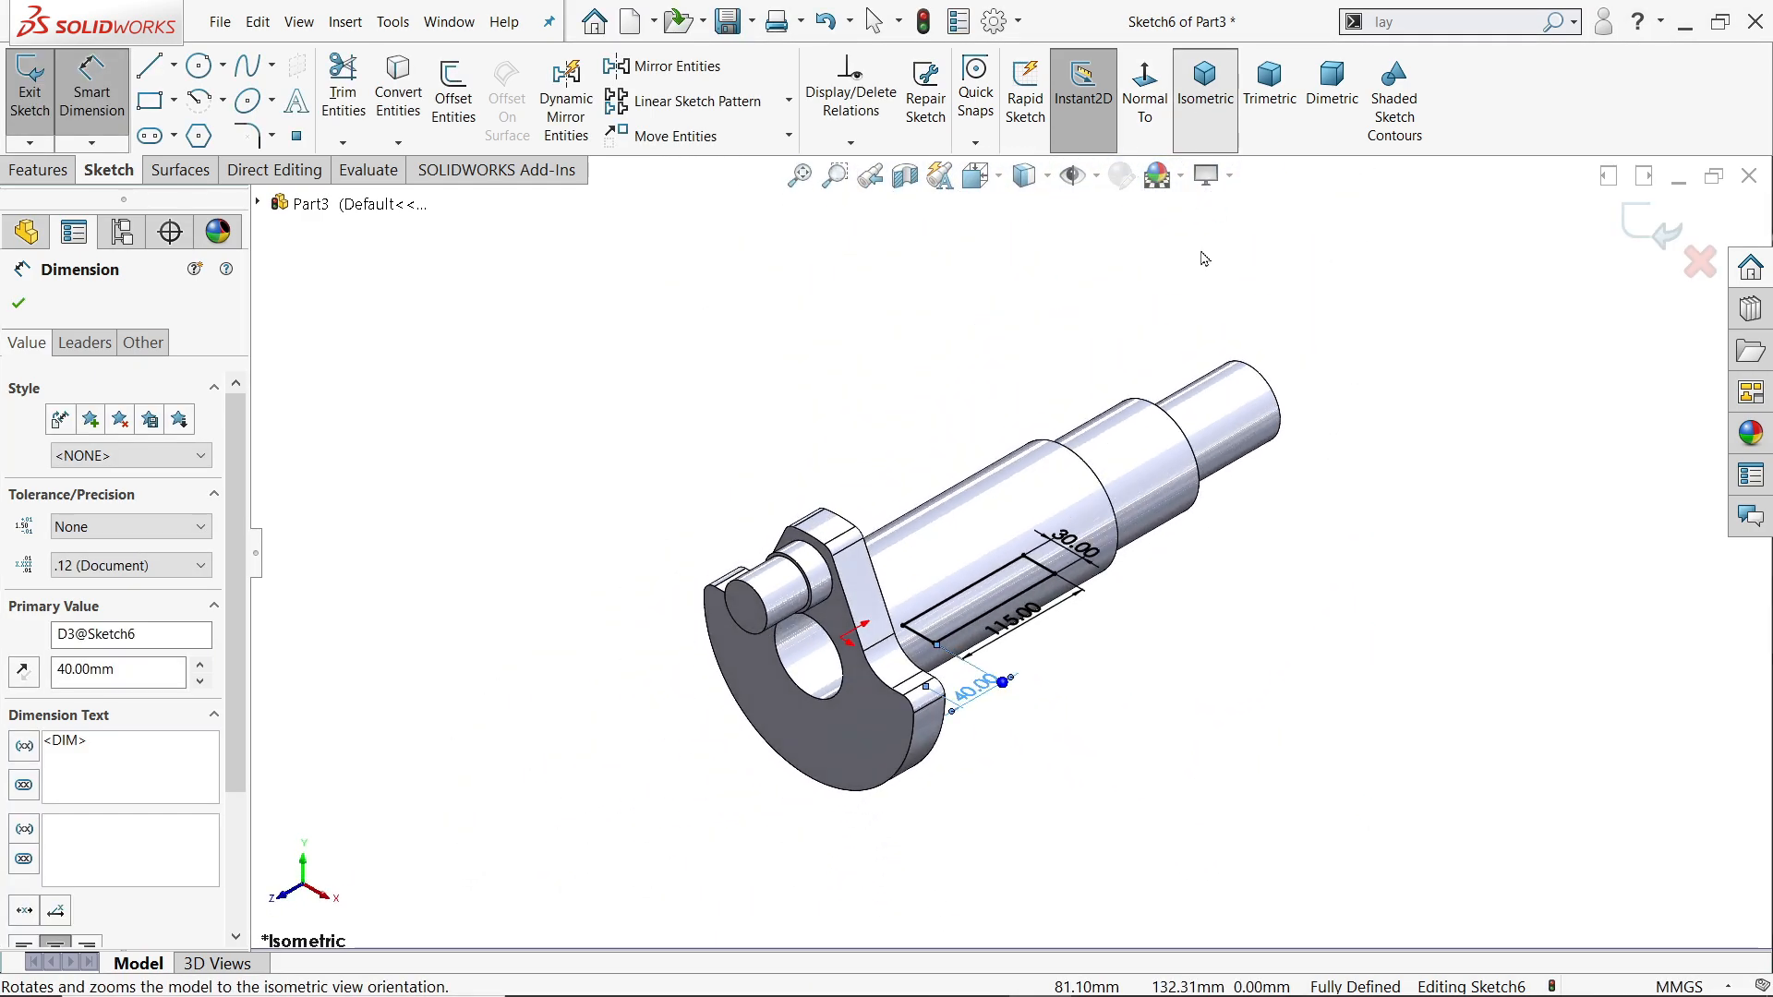
pyautogui.scroll(-5, 1043, 692)
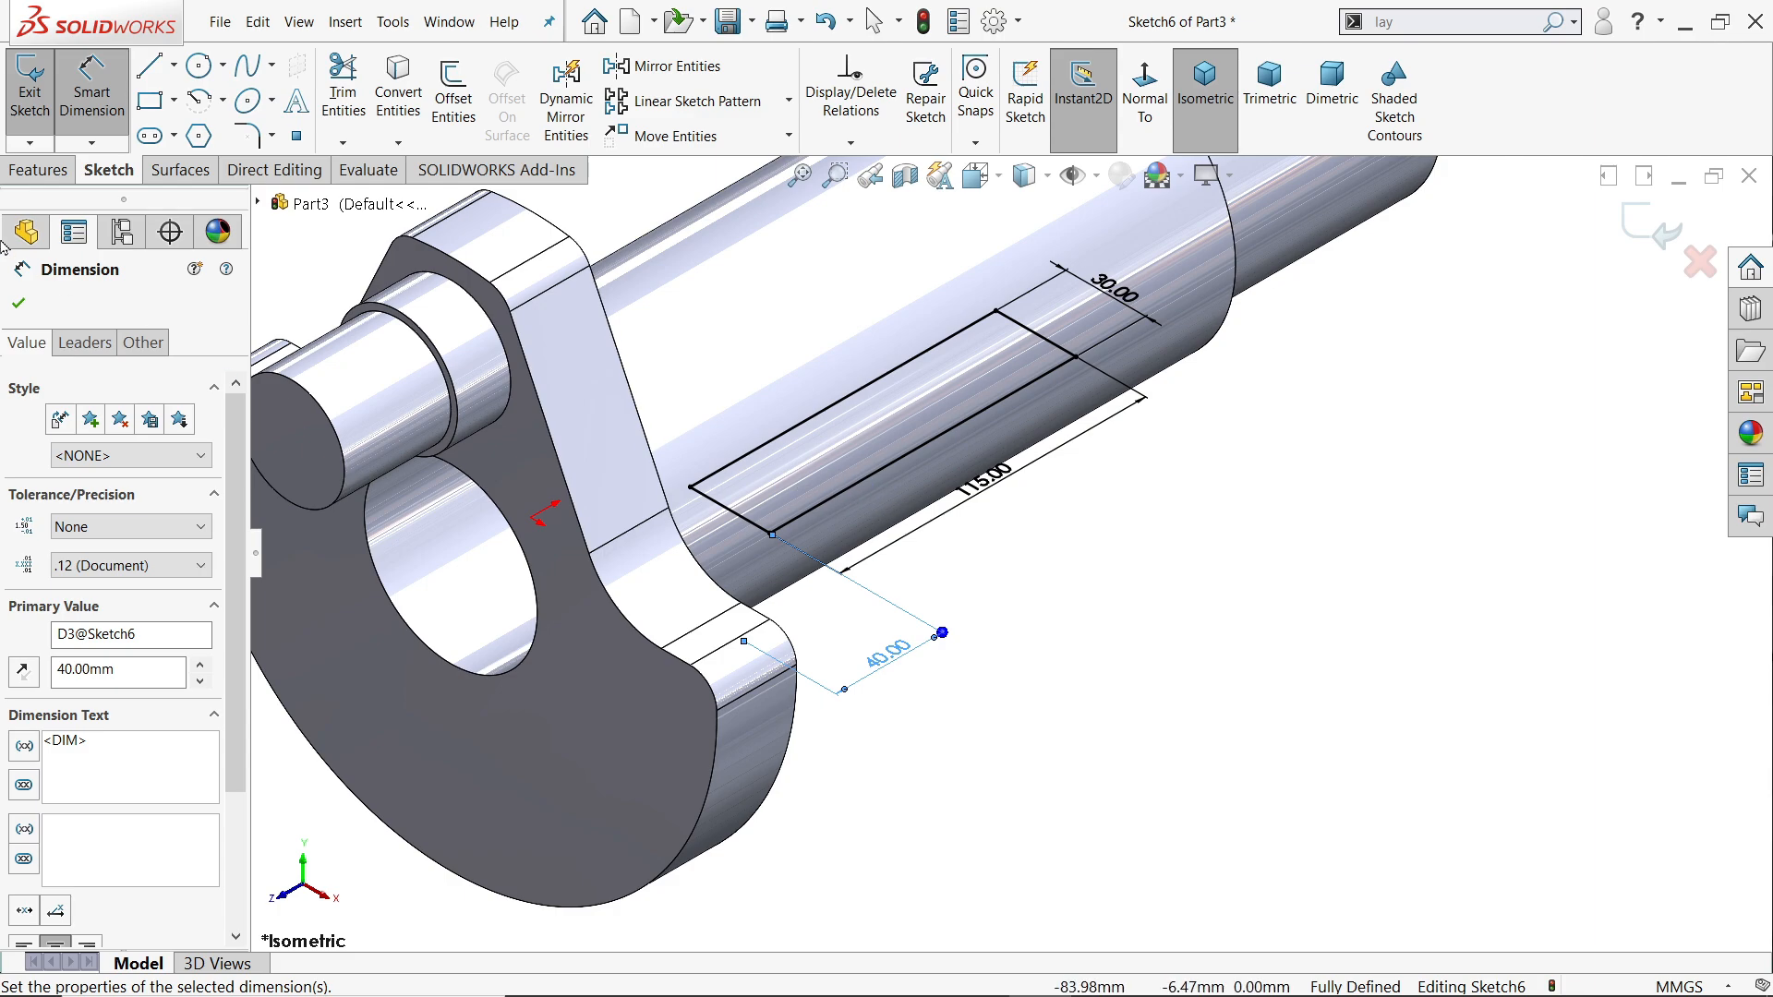
pyautogui.click(38, 170)
pyautogui.click(347, 92)
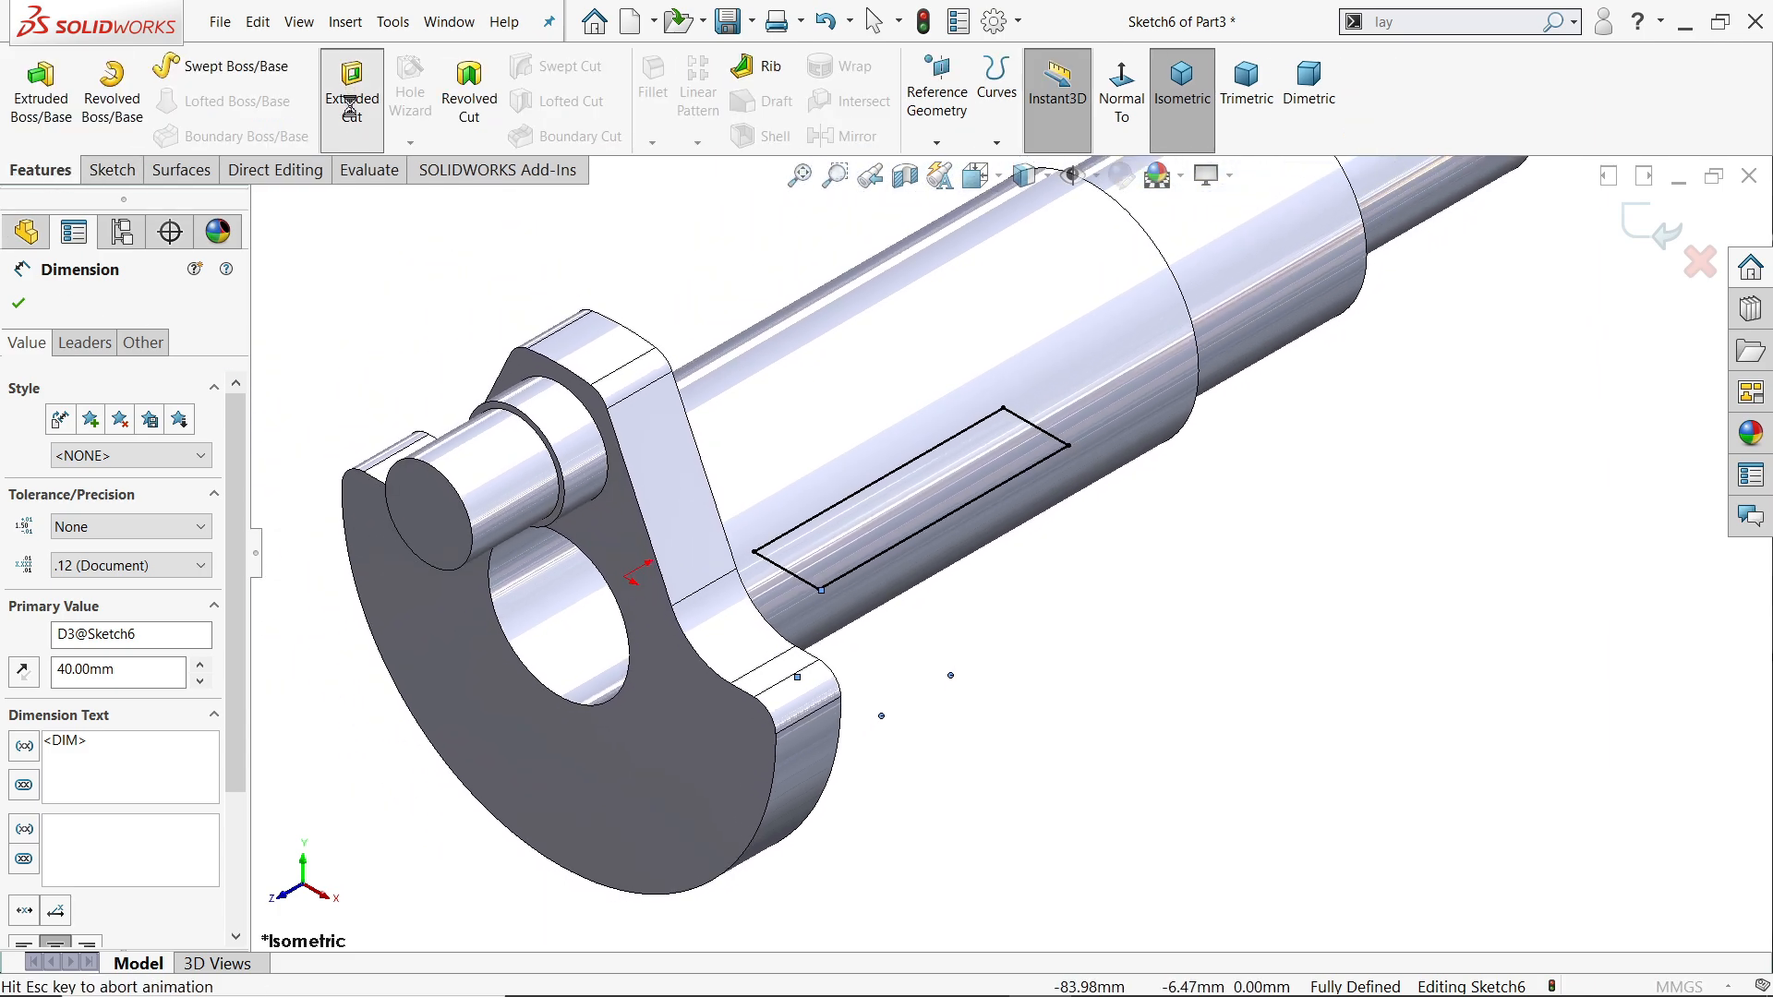
pyautogui.scroll(-4, 1027, 644)
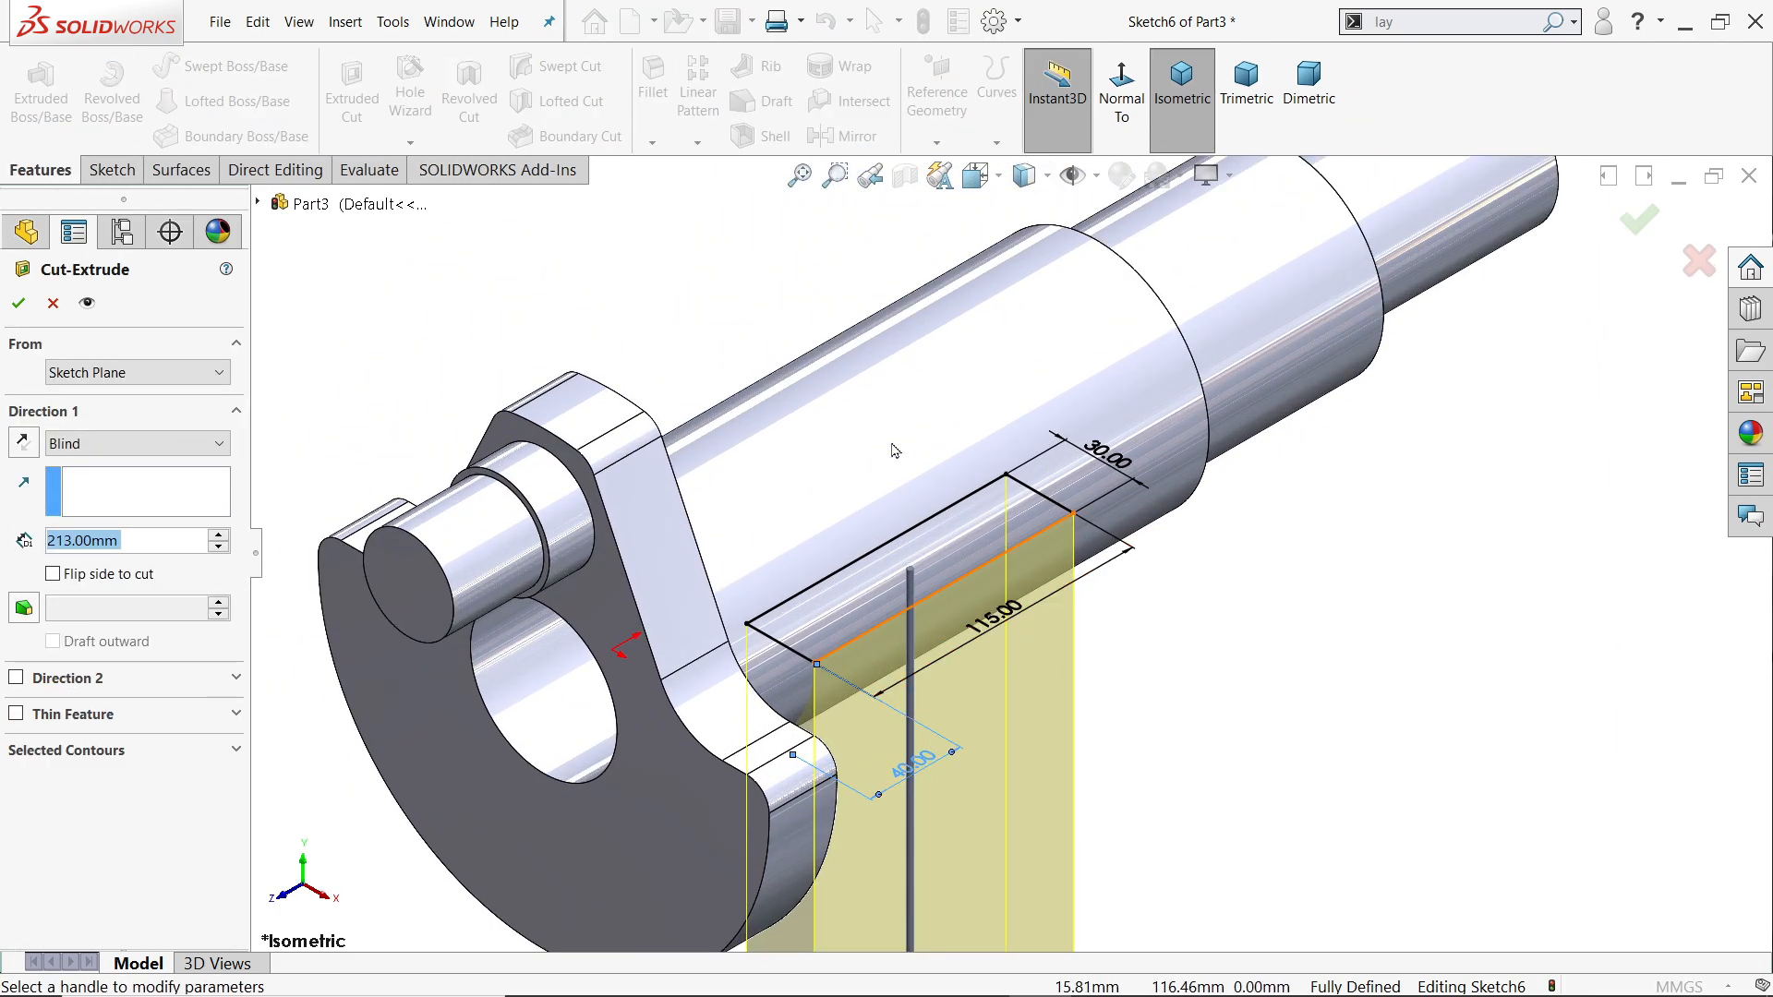
pyautogui.click(78, 445)
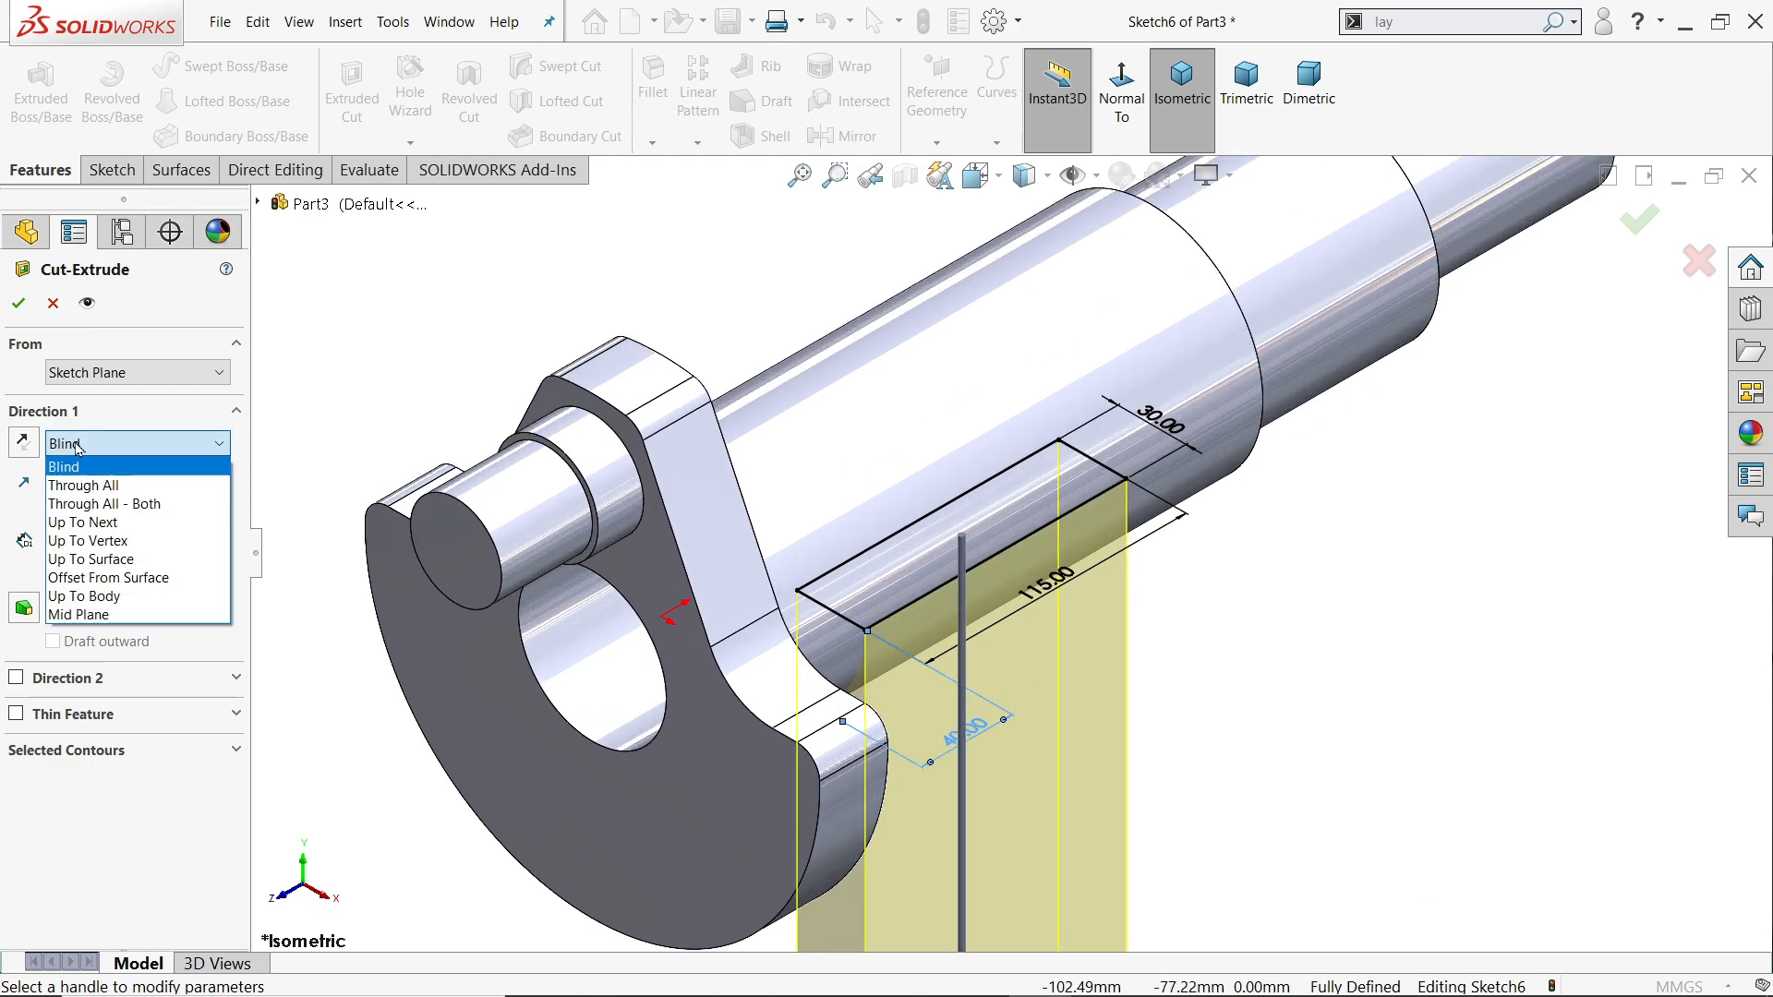
pyautogui.click(108, 503)
pyautogui.scroll(3, 1145, 572)
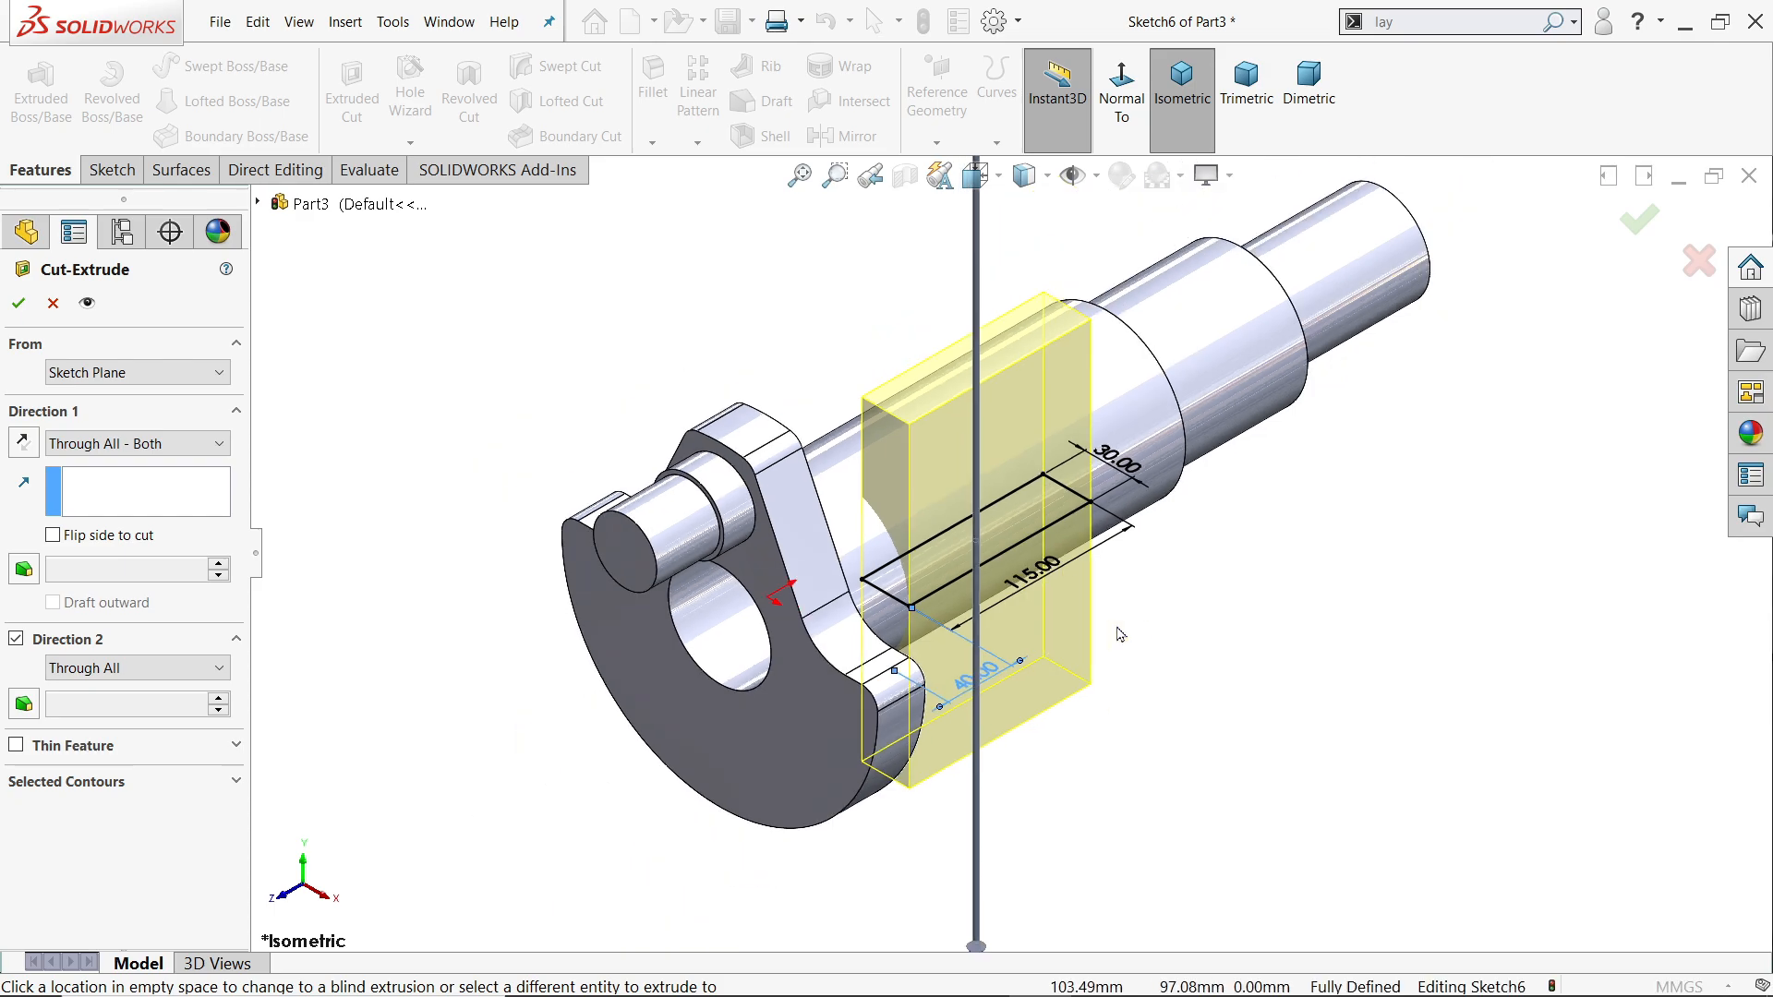
pyautogui.moveTo(1145, 573); pyautogui.dragTo(1132, 622, button='middle')
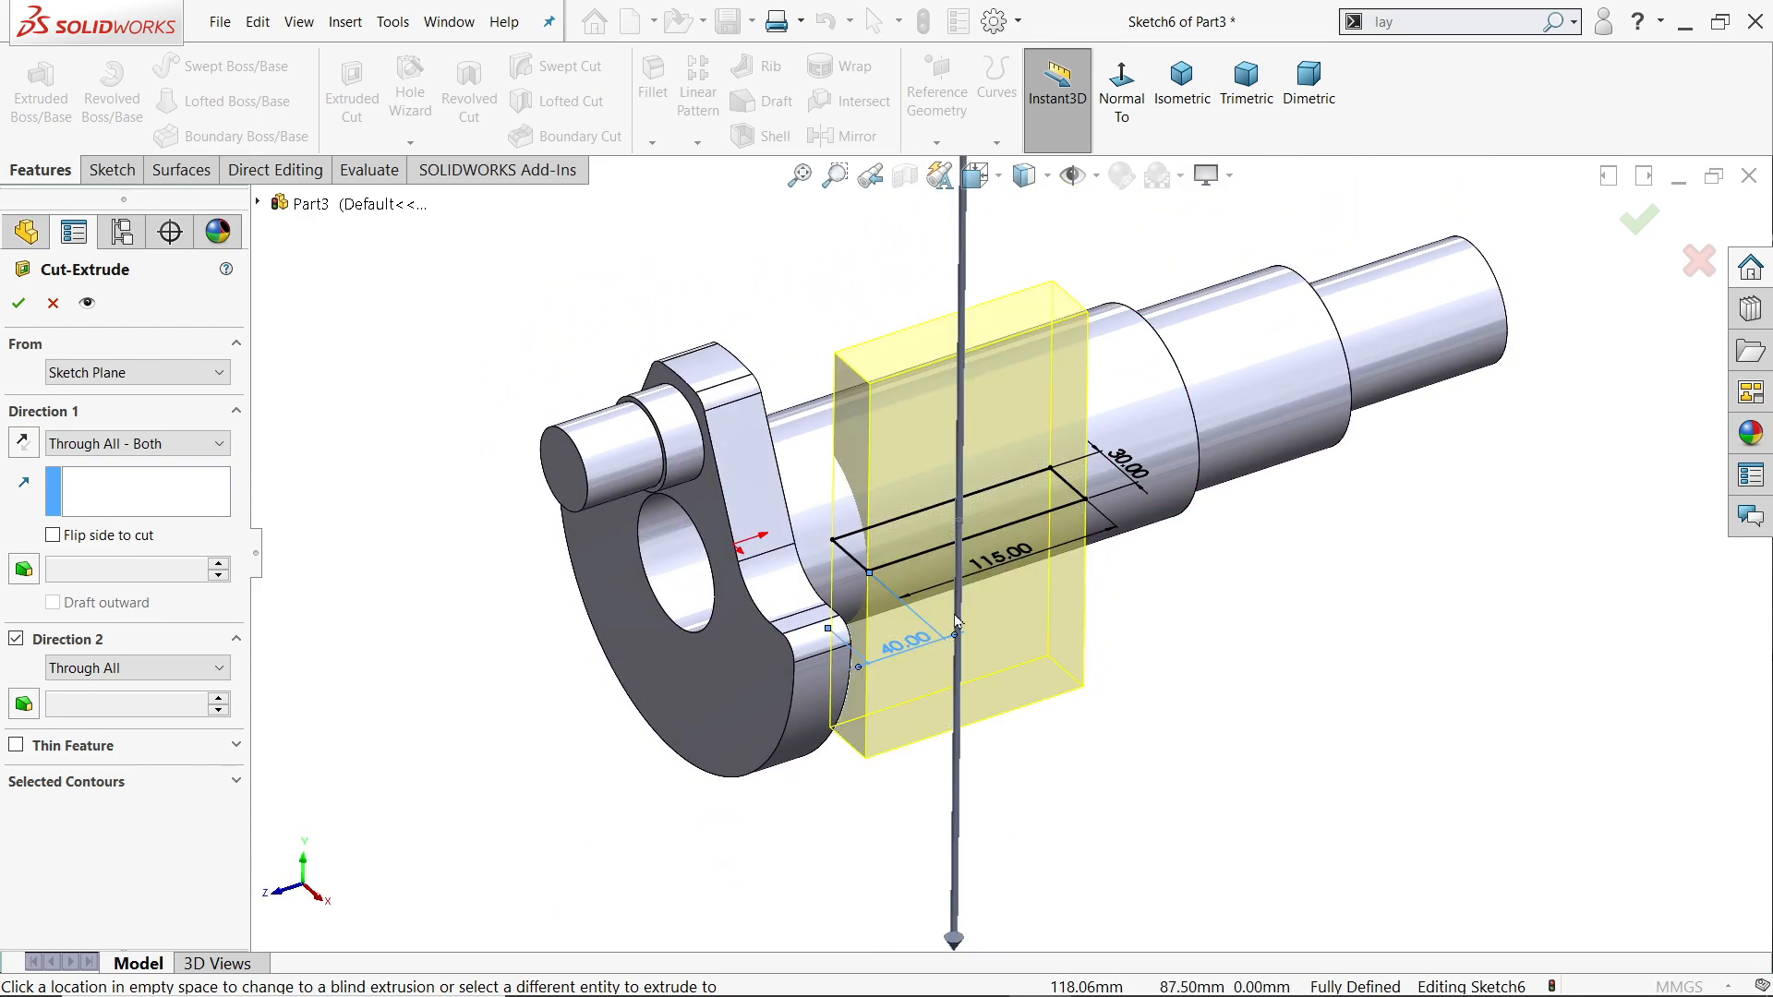
pyautogui.click(19, 305)
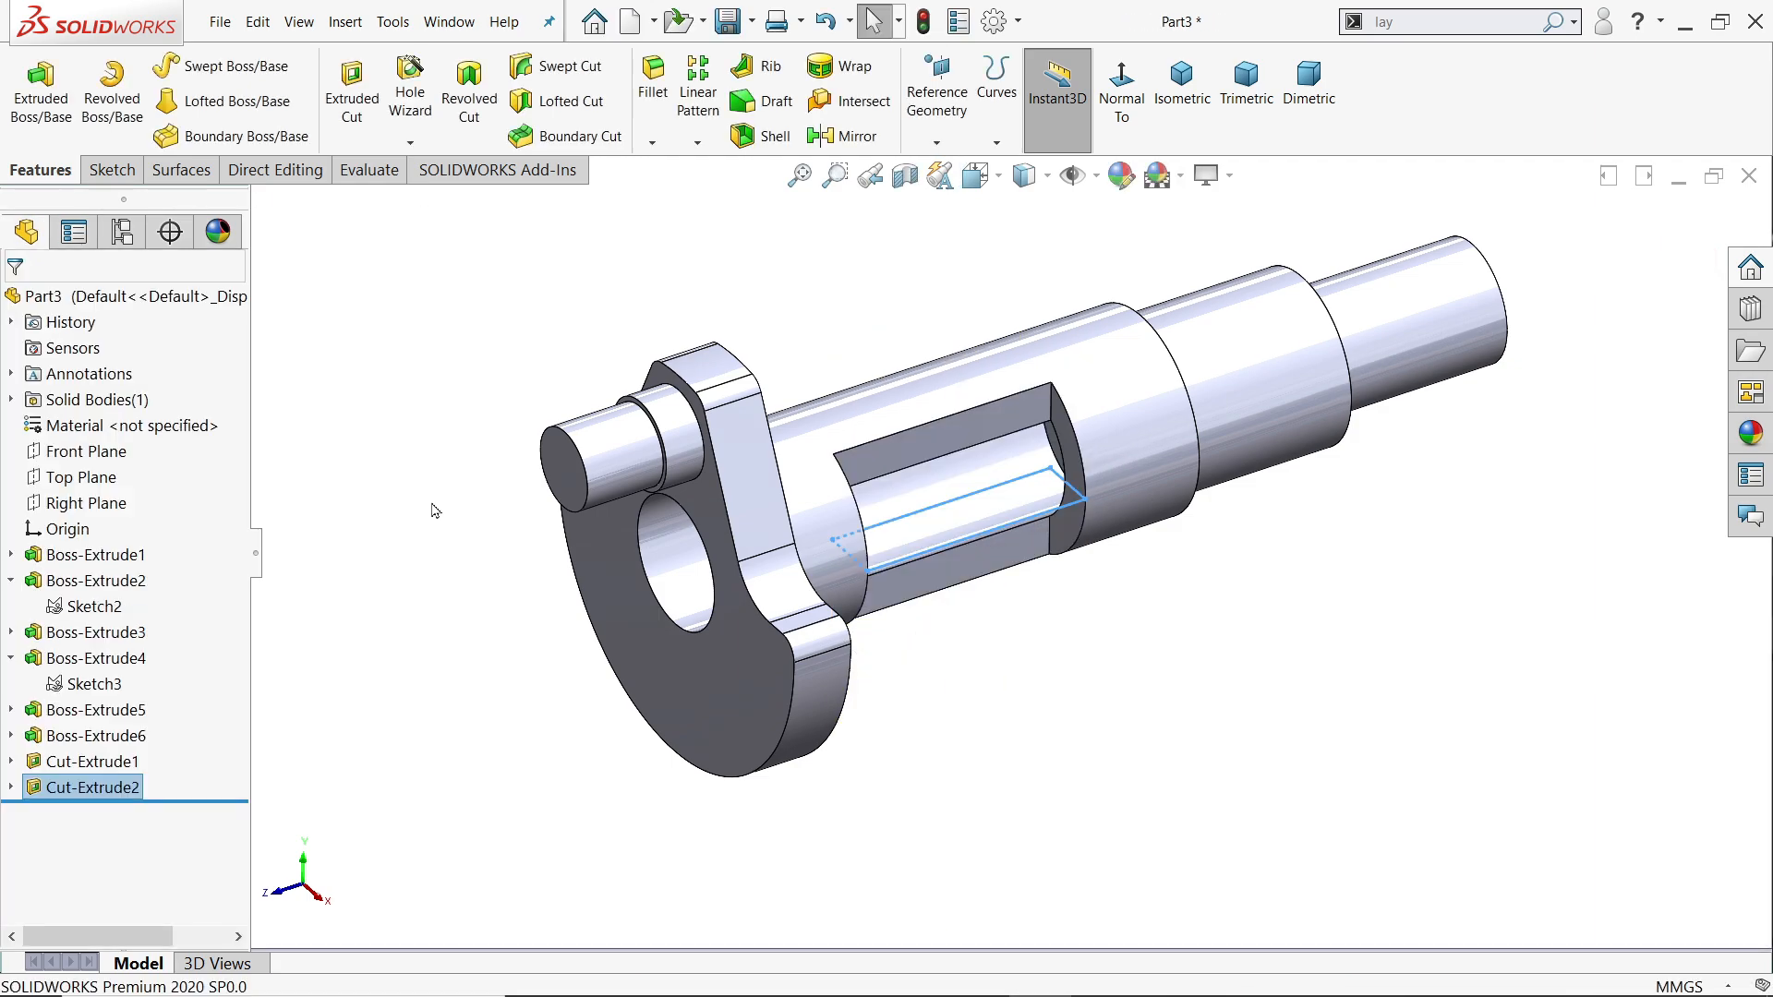
# Fillet the inner corner edges at both ends of the shaft's side window with a 15 mm radius
pyautogui.moveTo(477, 609); pyautogui.dragTo(467, 494, button='middle')
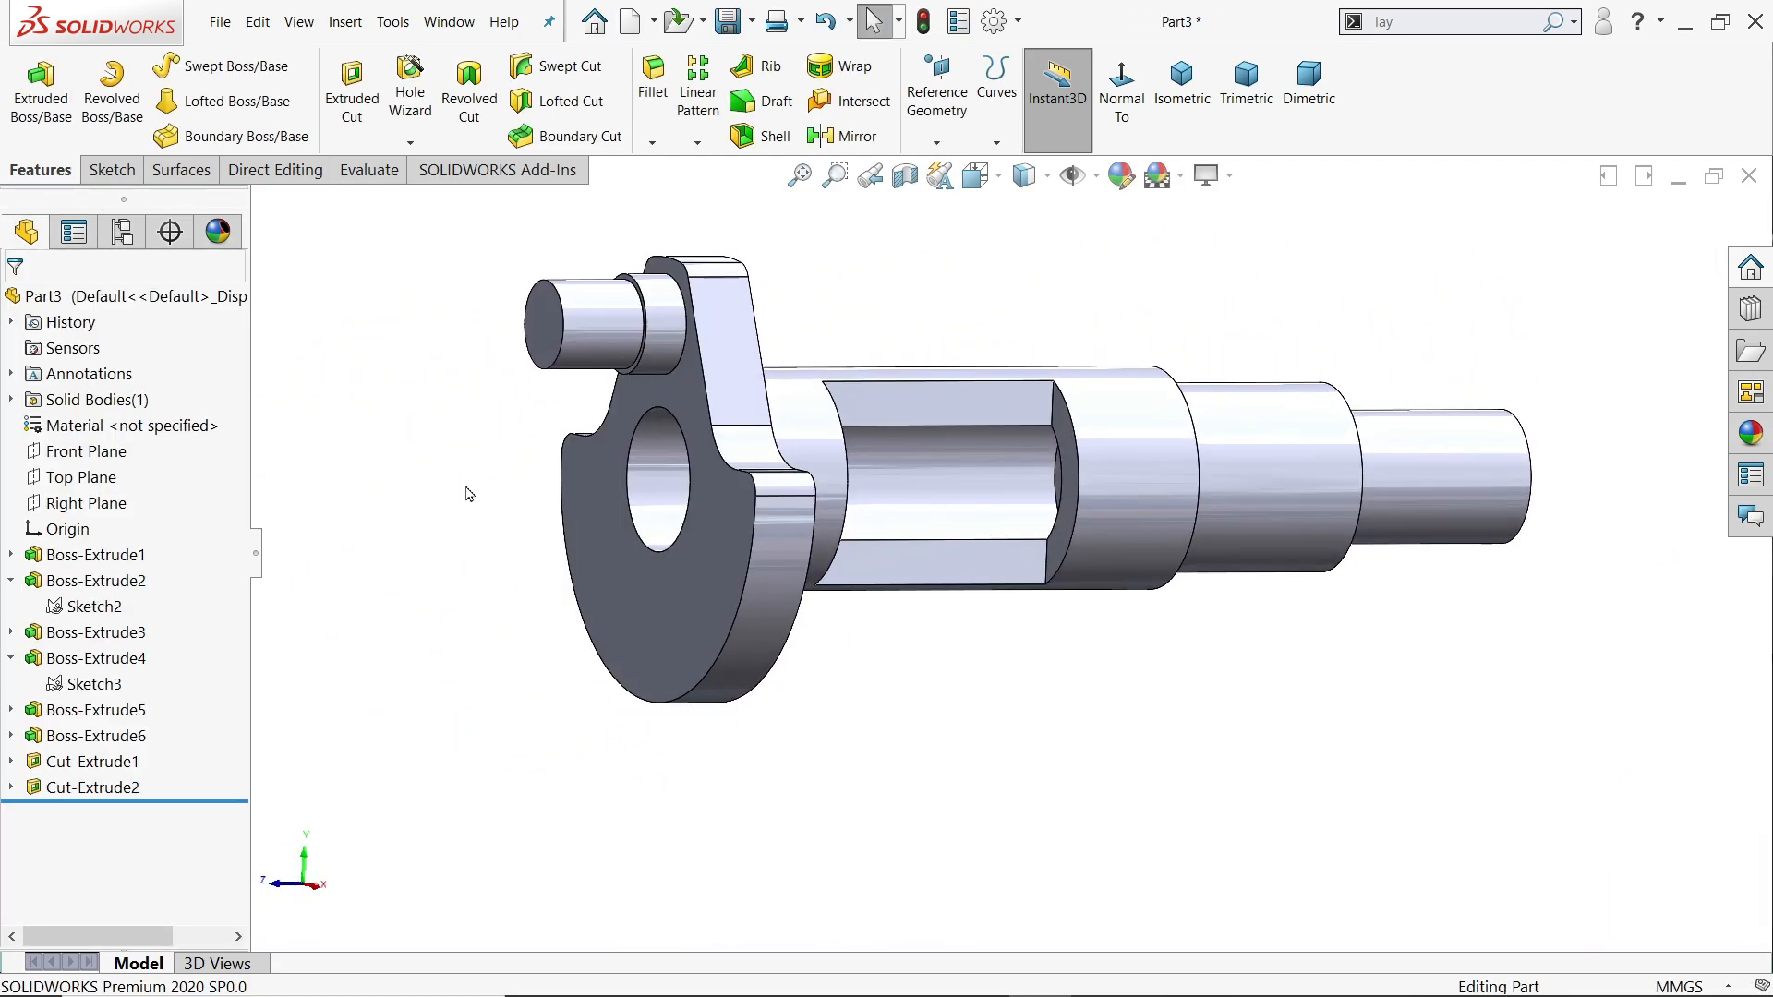
pyautogui.click(653, 78)
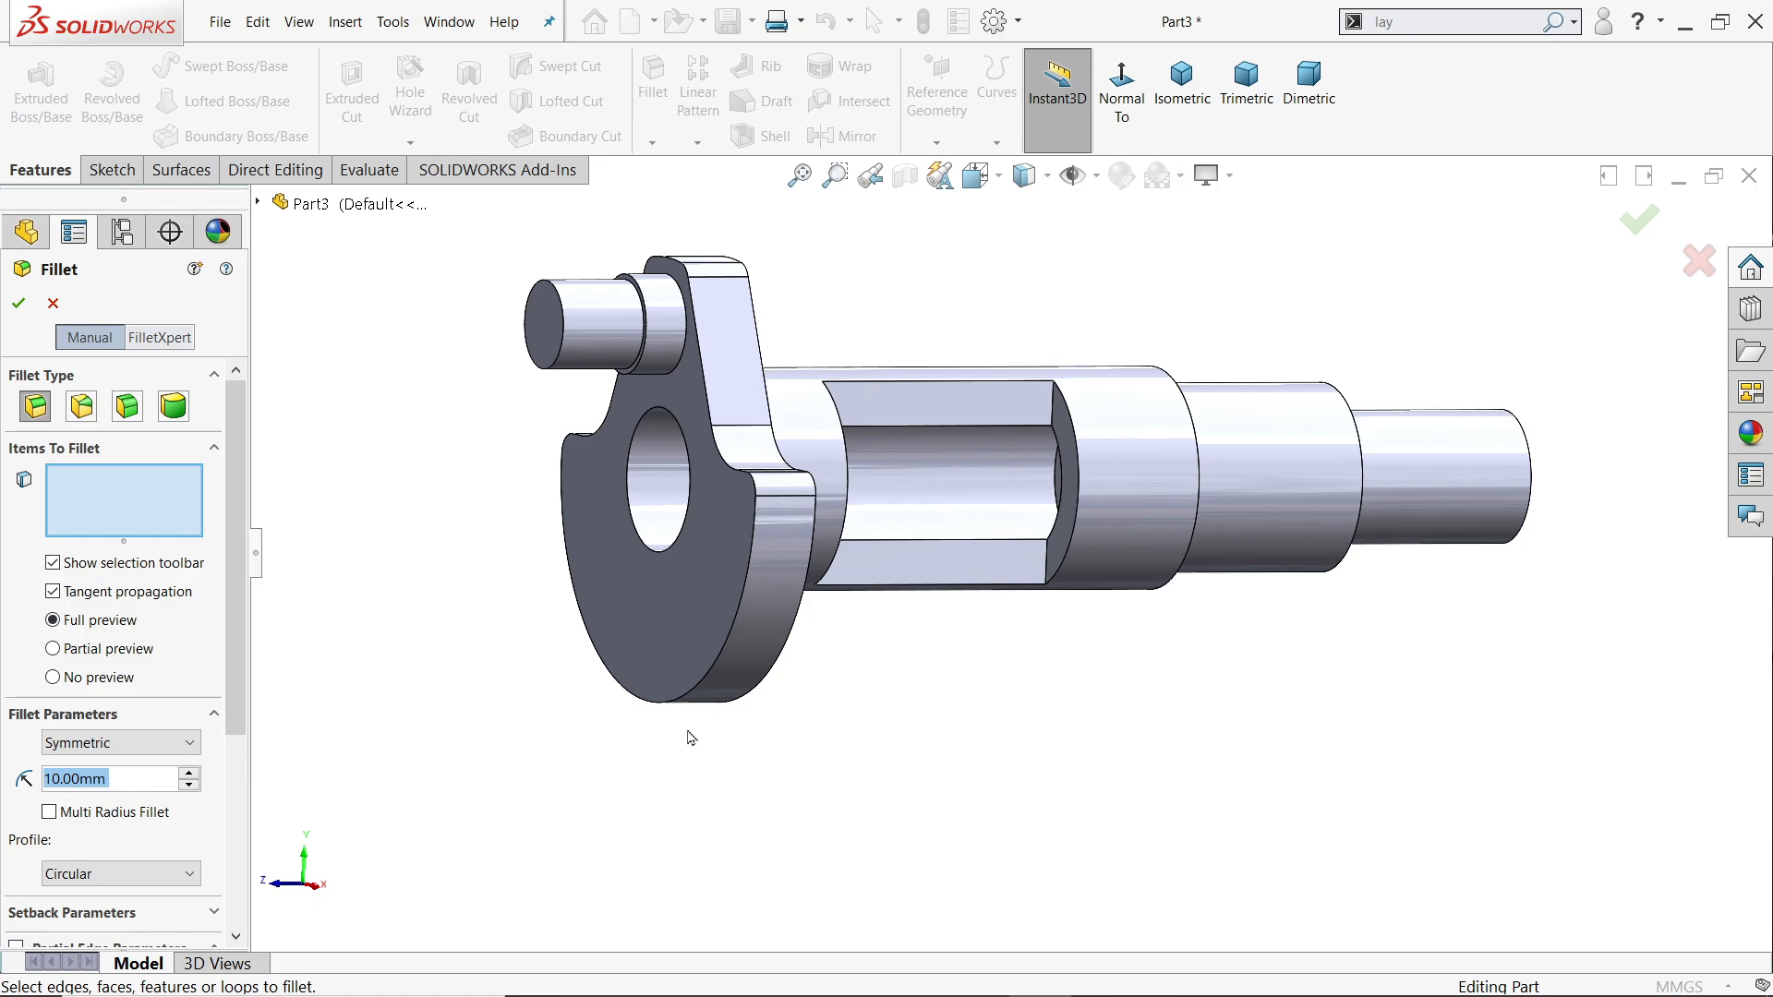
pyautogui.click(1056, 415)
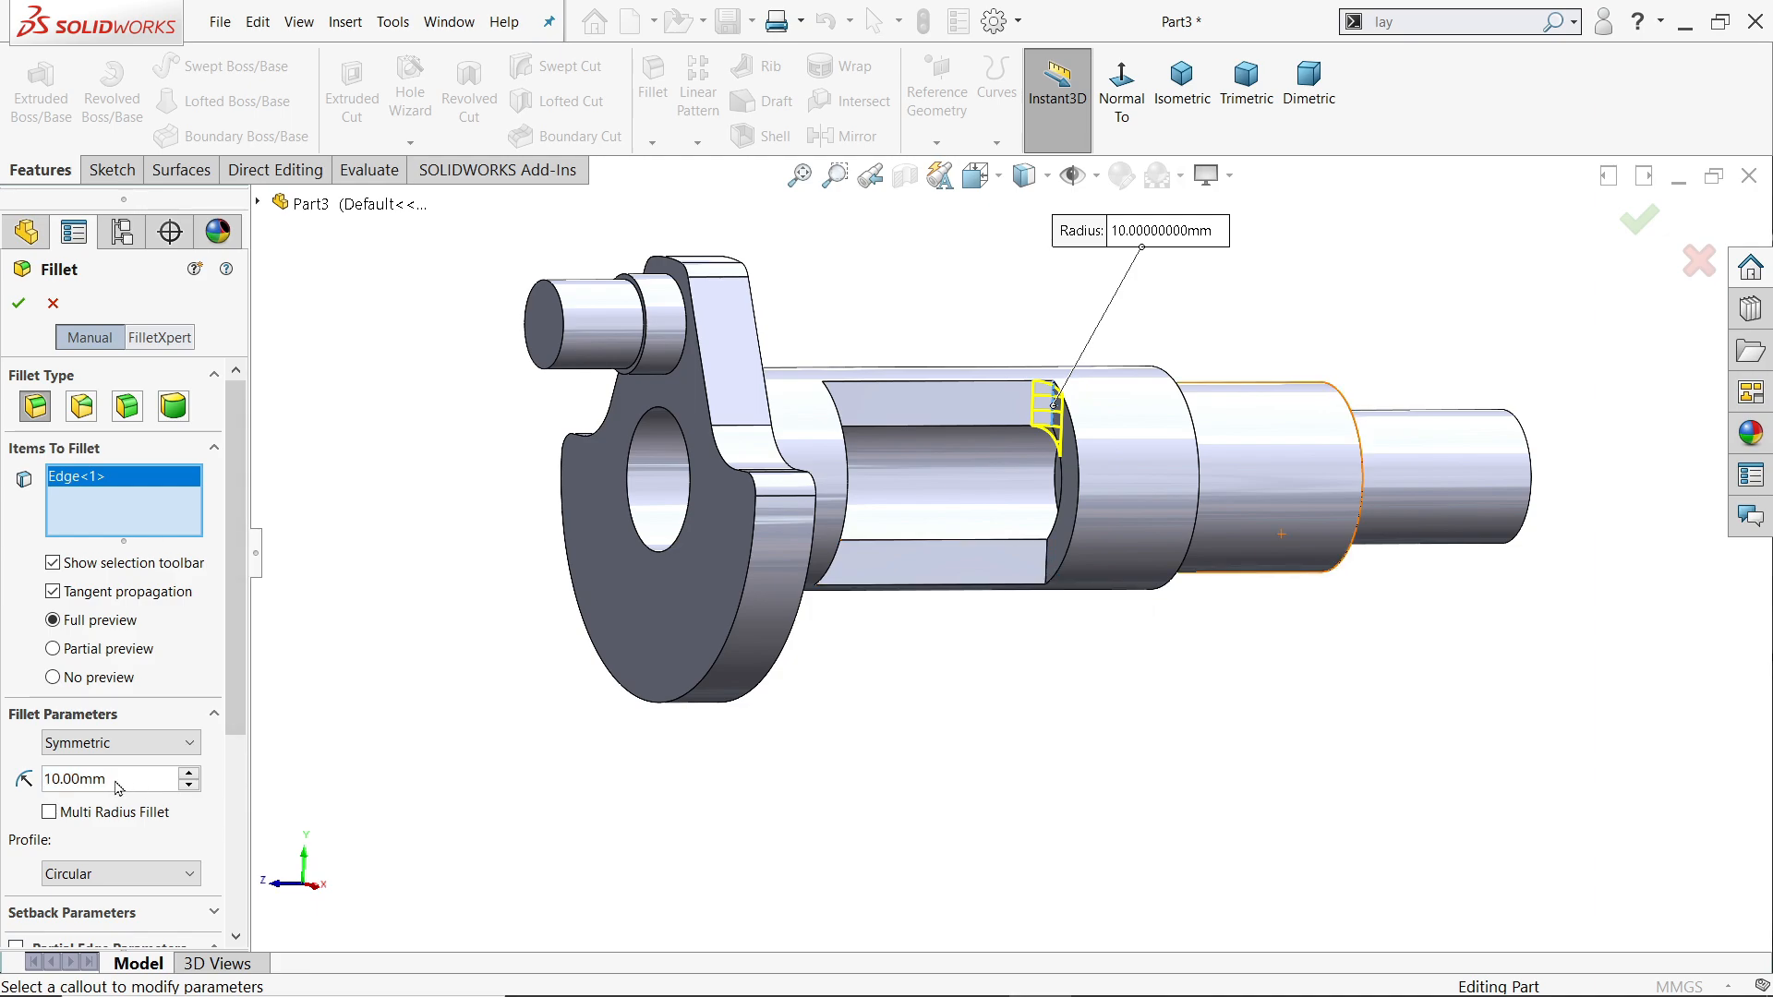
pyautogui.moveTo(118, 786); pyautogui.dragTo(30, 778)
pyautogui.write('15')
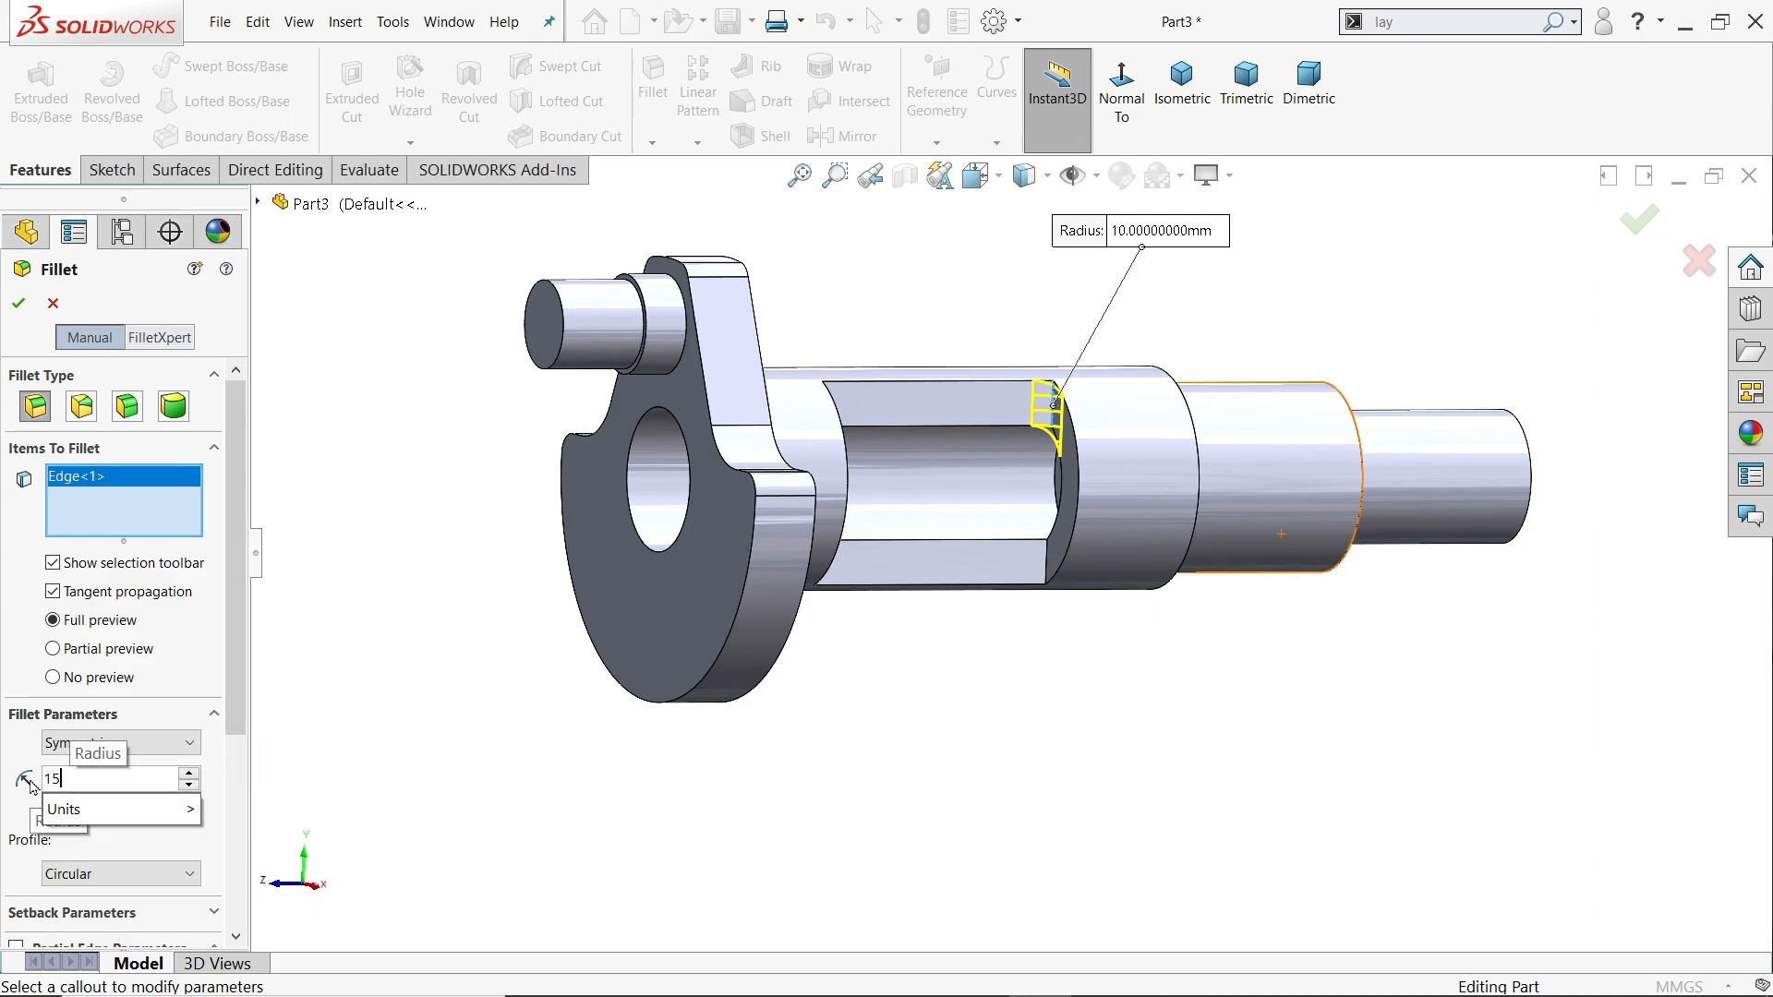
pyautogui.press('Return')
pyautogui.moveTo(887, 562); pyautogui.dragTo(787, 572, button='middle')
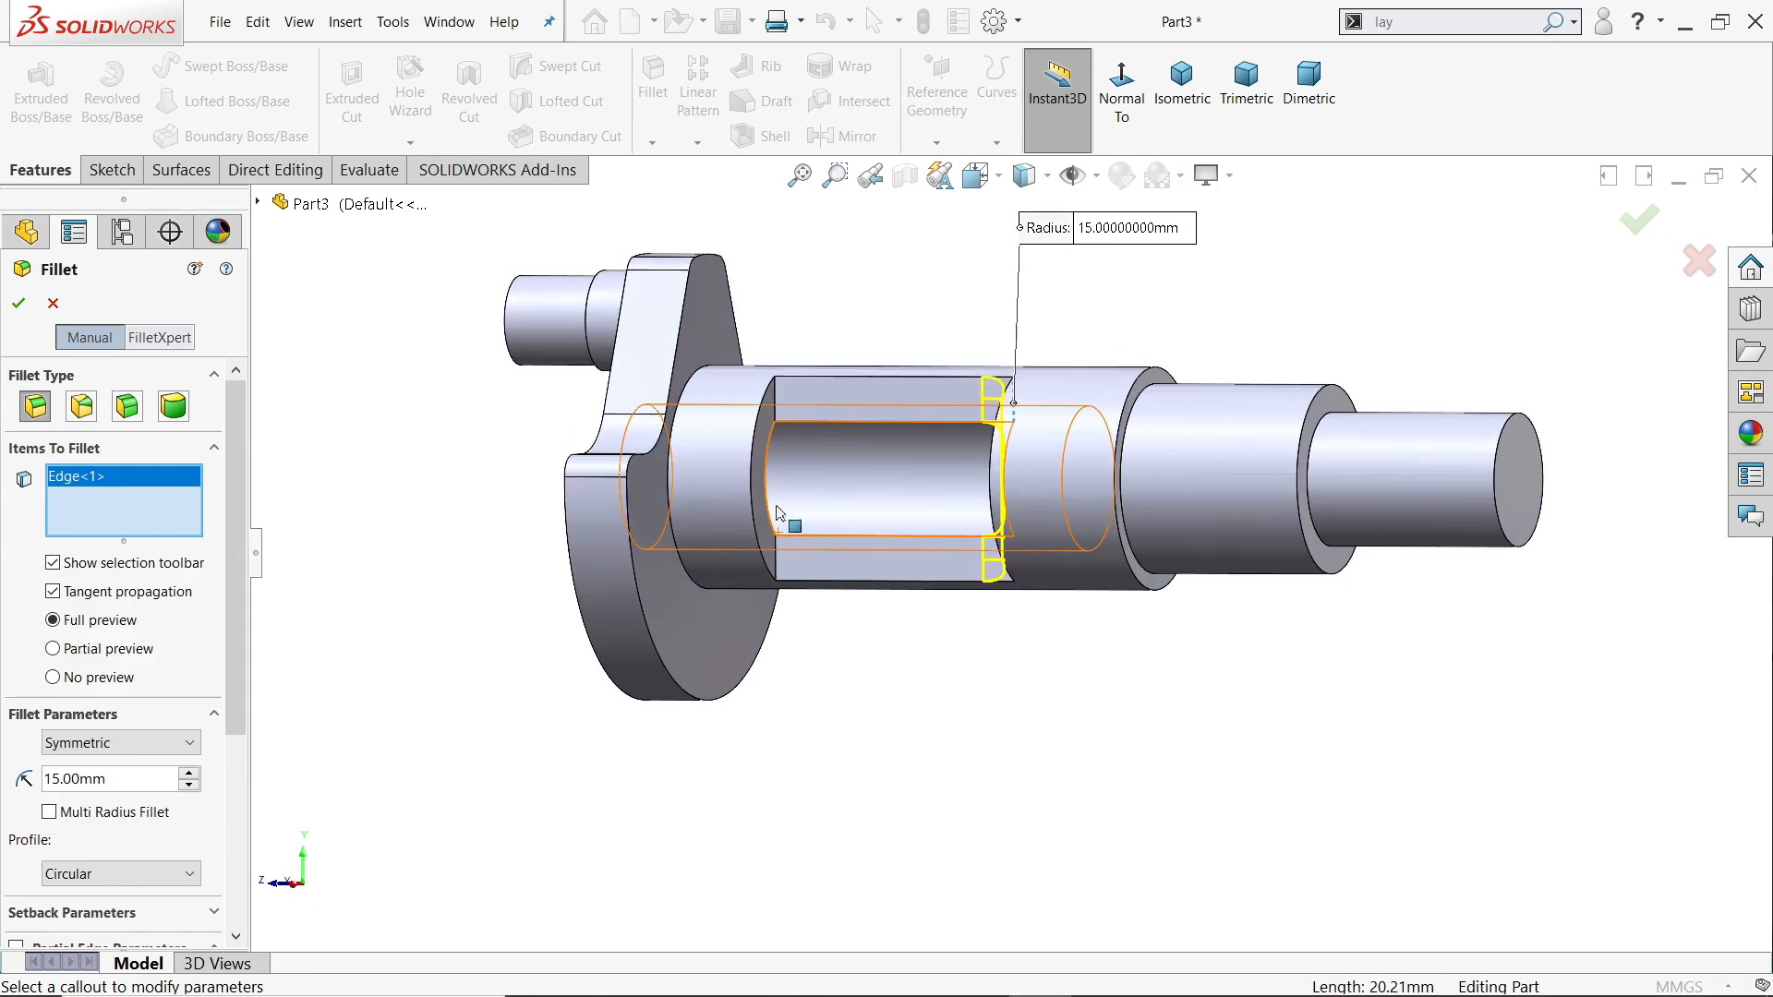
pyautogui.click(777, 410)
pyautogui.scroll(-5, 921, 452)
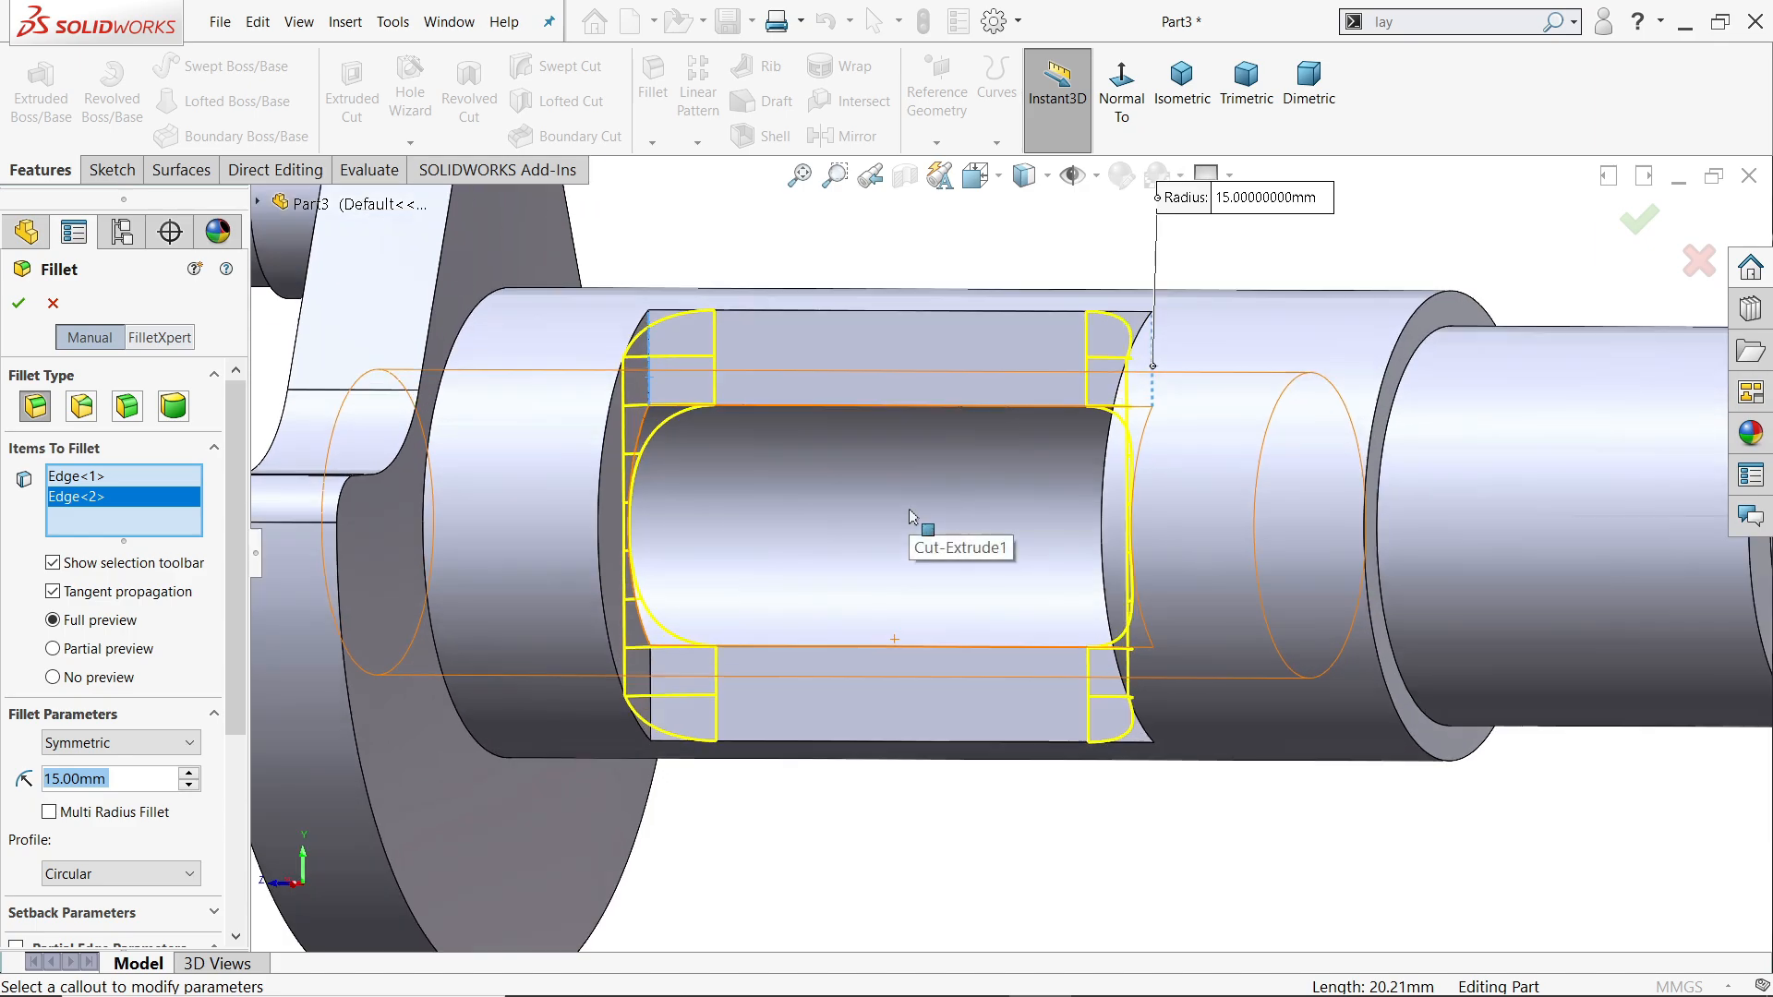
pyautogui.scroll(2, 886, 462)
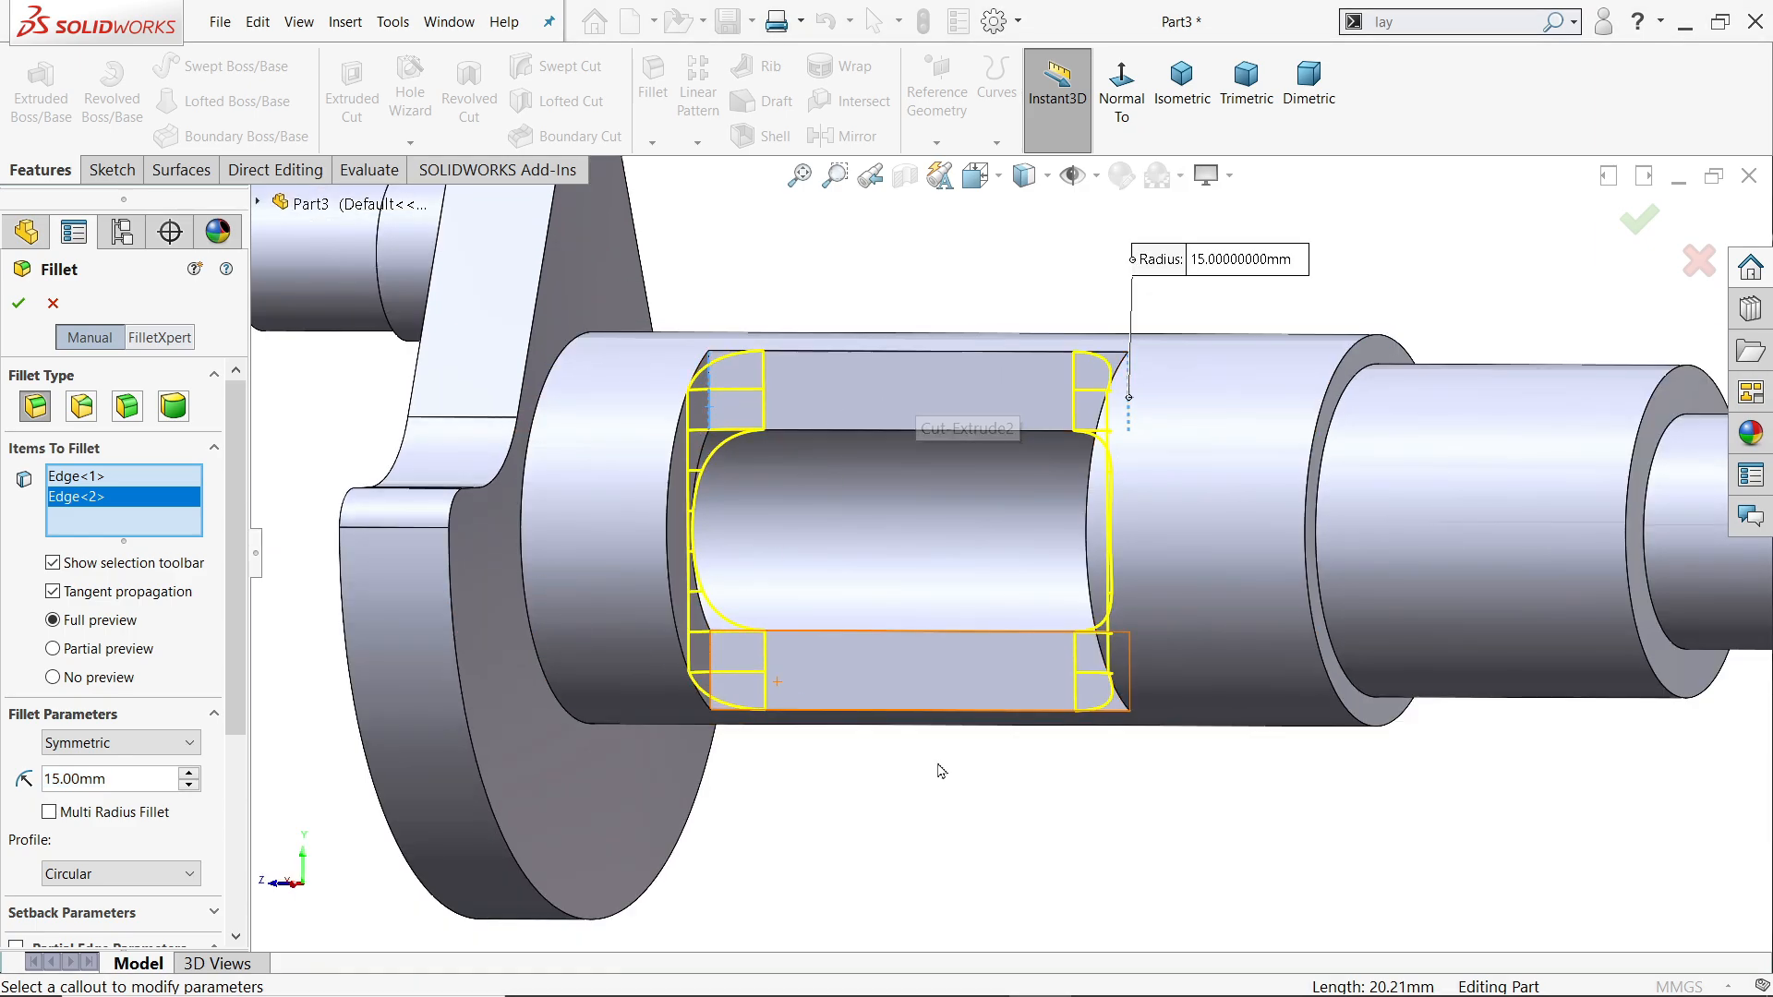
pyautogui.moveTo(945, 791); pyautogui.dragTo(905, 722, button='middle')
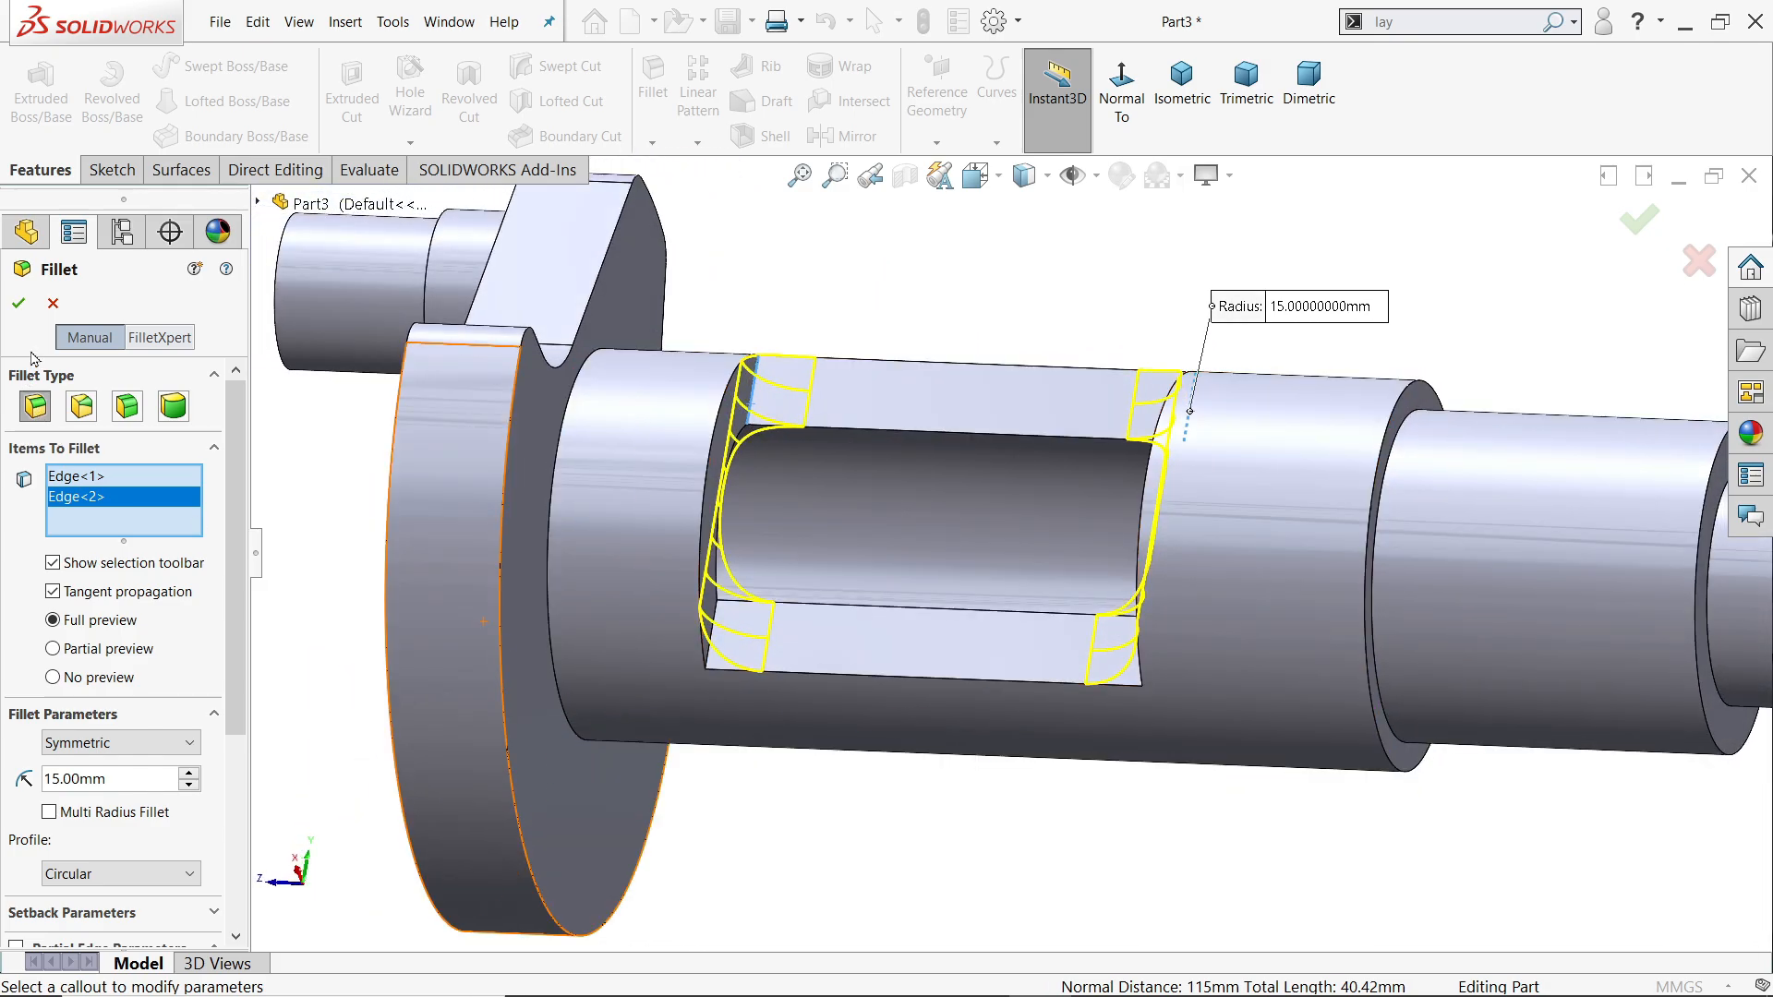
pyautogui.click(18, 311)
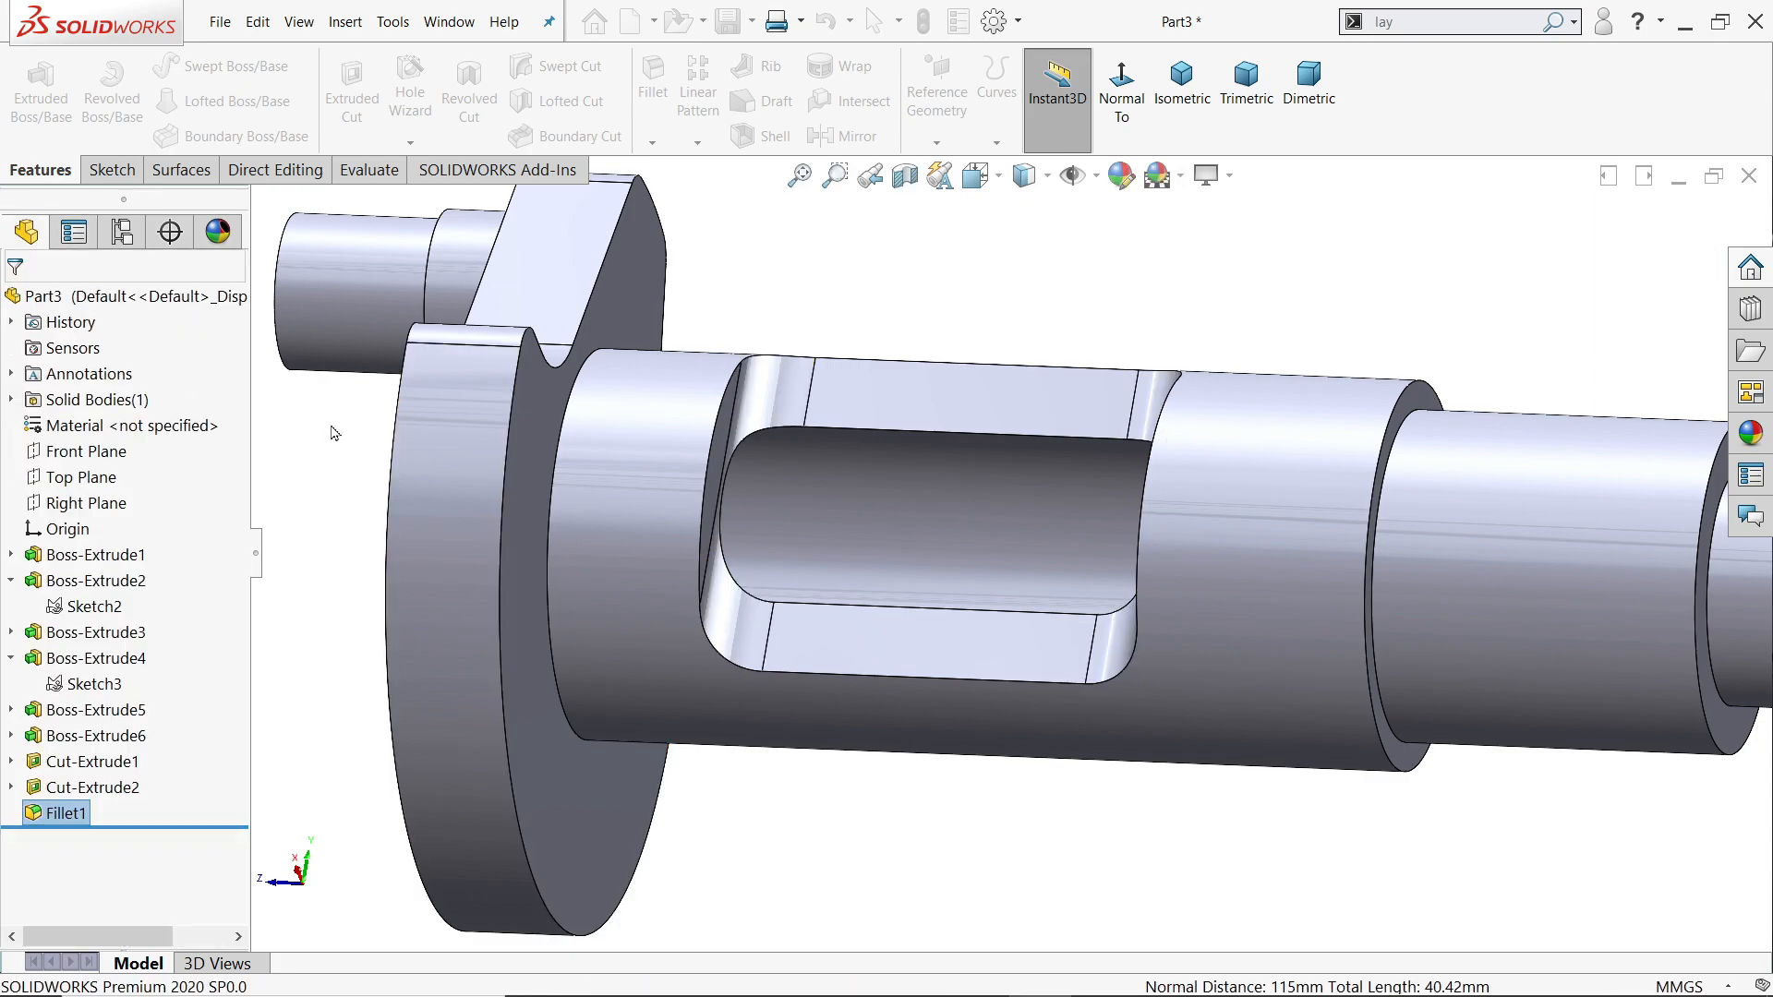
# Chamfer the web's large 100 mm radius arc edge on the crank-pin side by 10 mm at 45°, with tangent propagation off
pyautogui.moveTo(921, 768); pyautogui.dragTo(946, 884, button='middle')
pyautogui.hotkey('ctrl', '7')
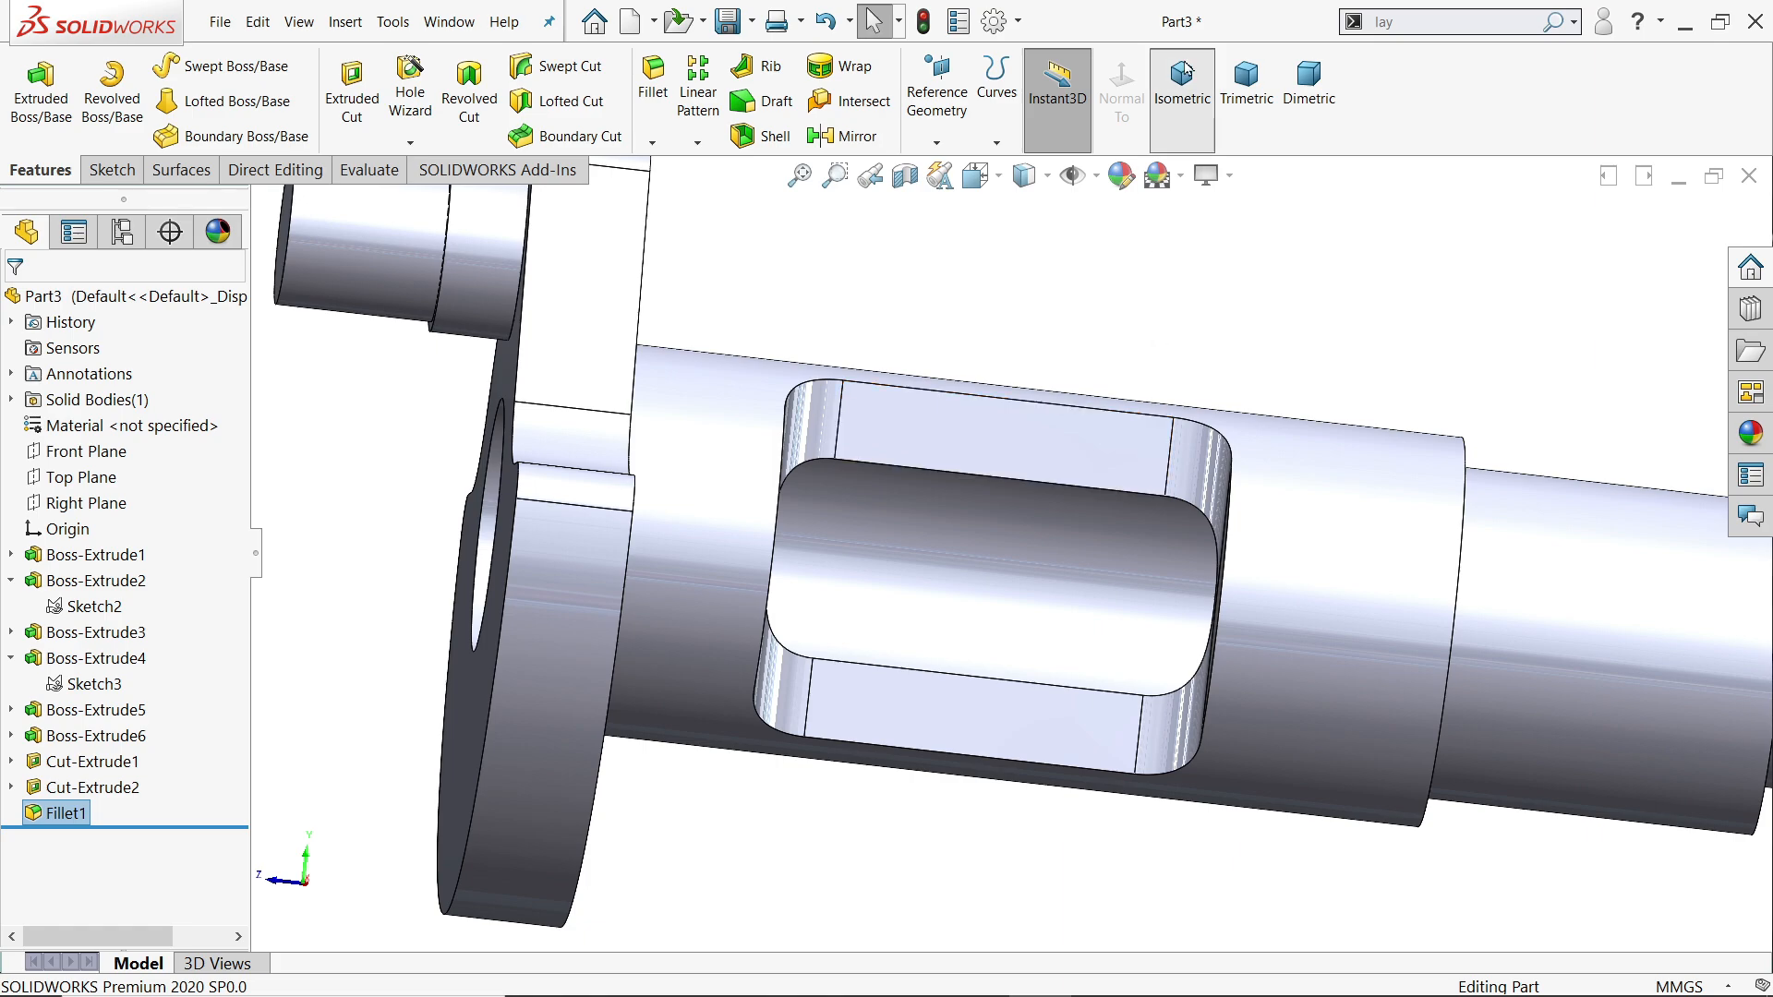
pyautogui.scroll(-3, 953, 773)
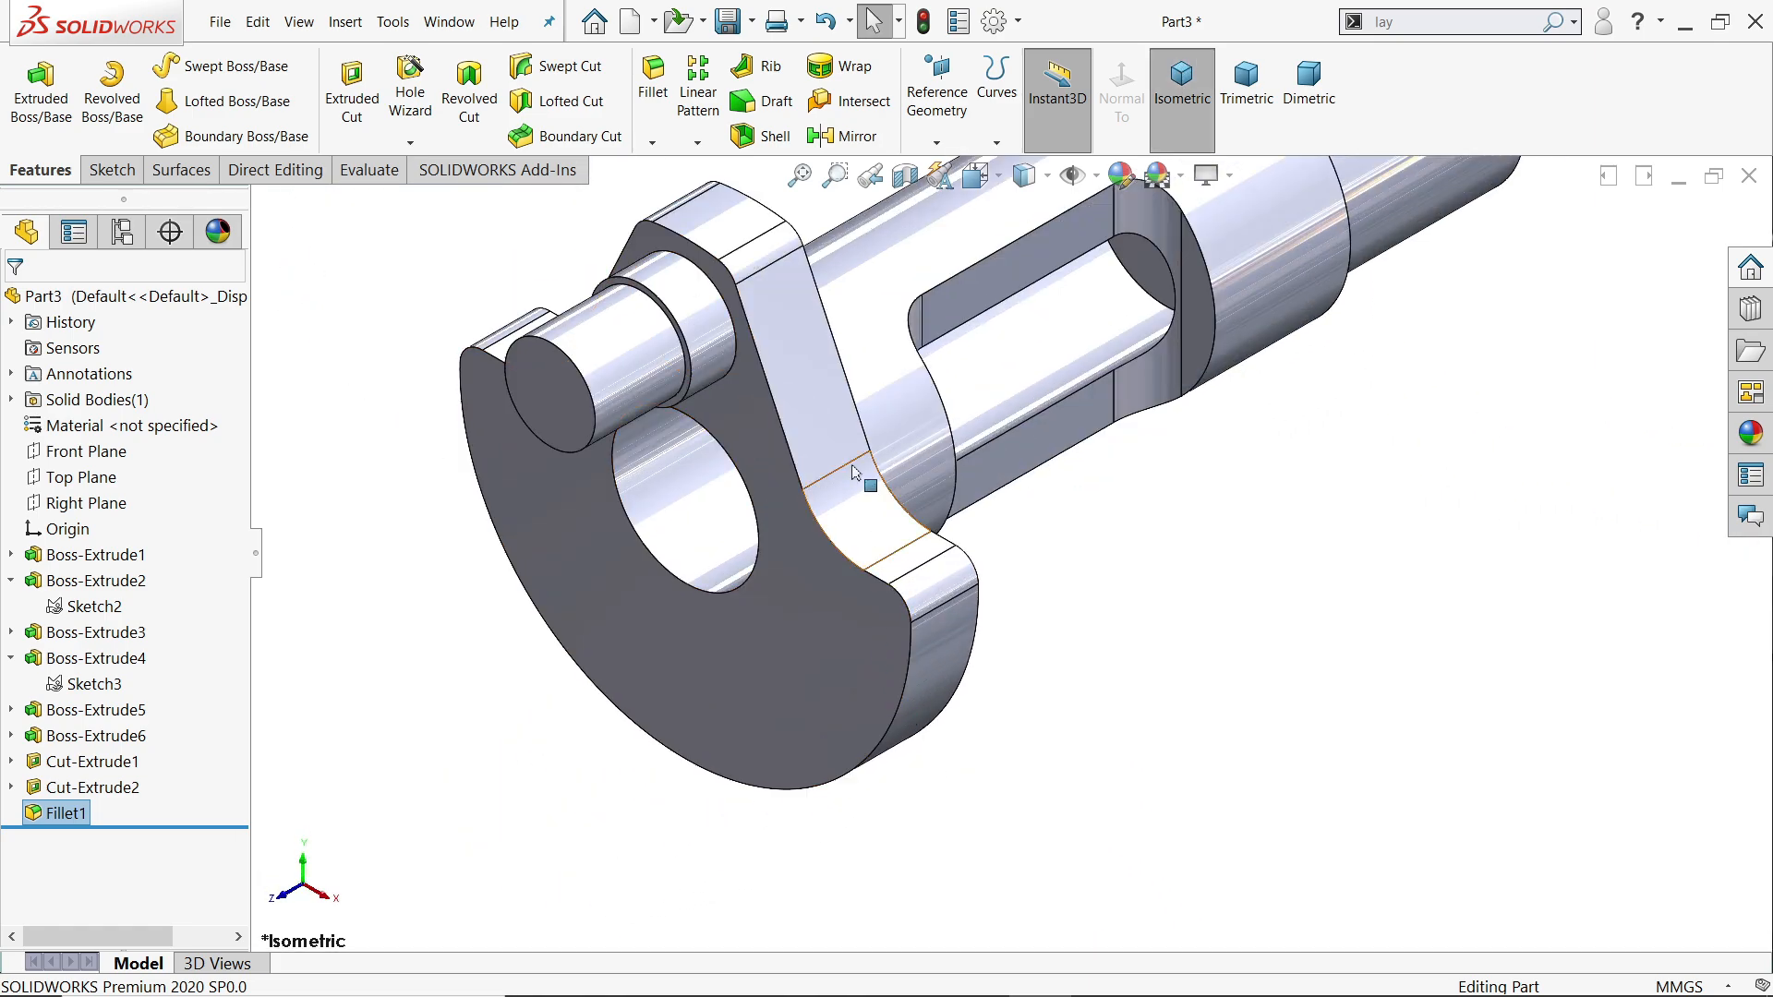
pyautogui.click(908, 691)
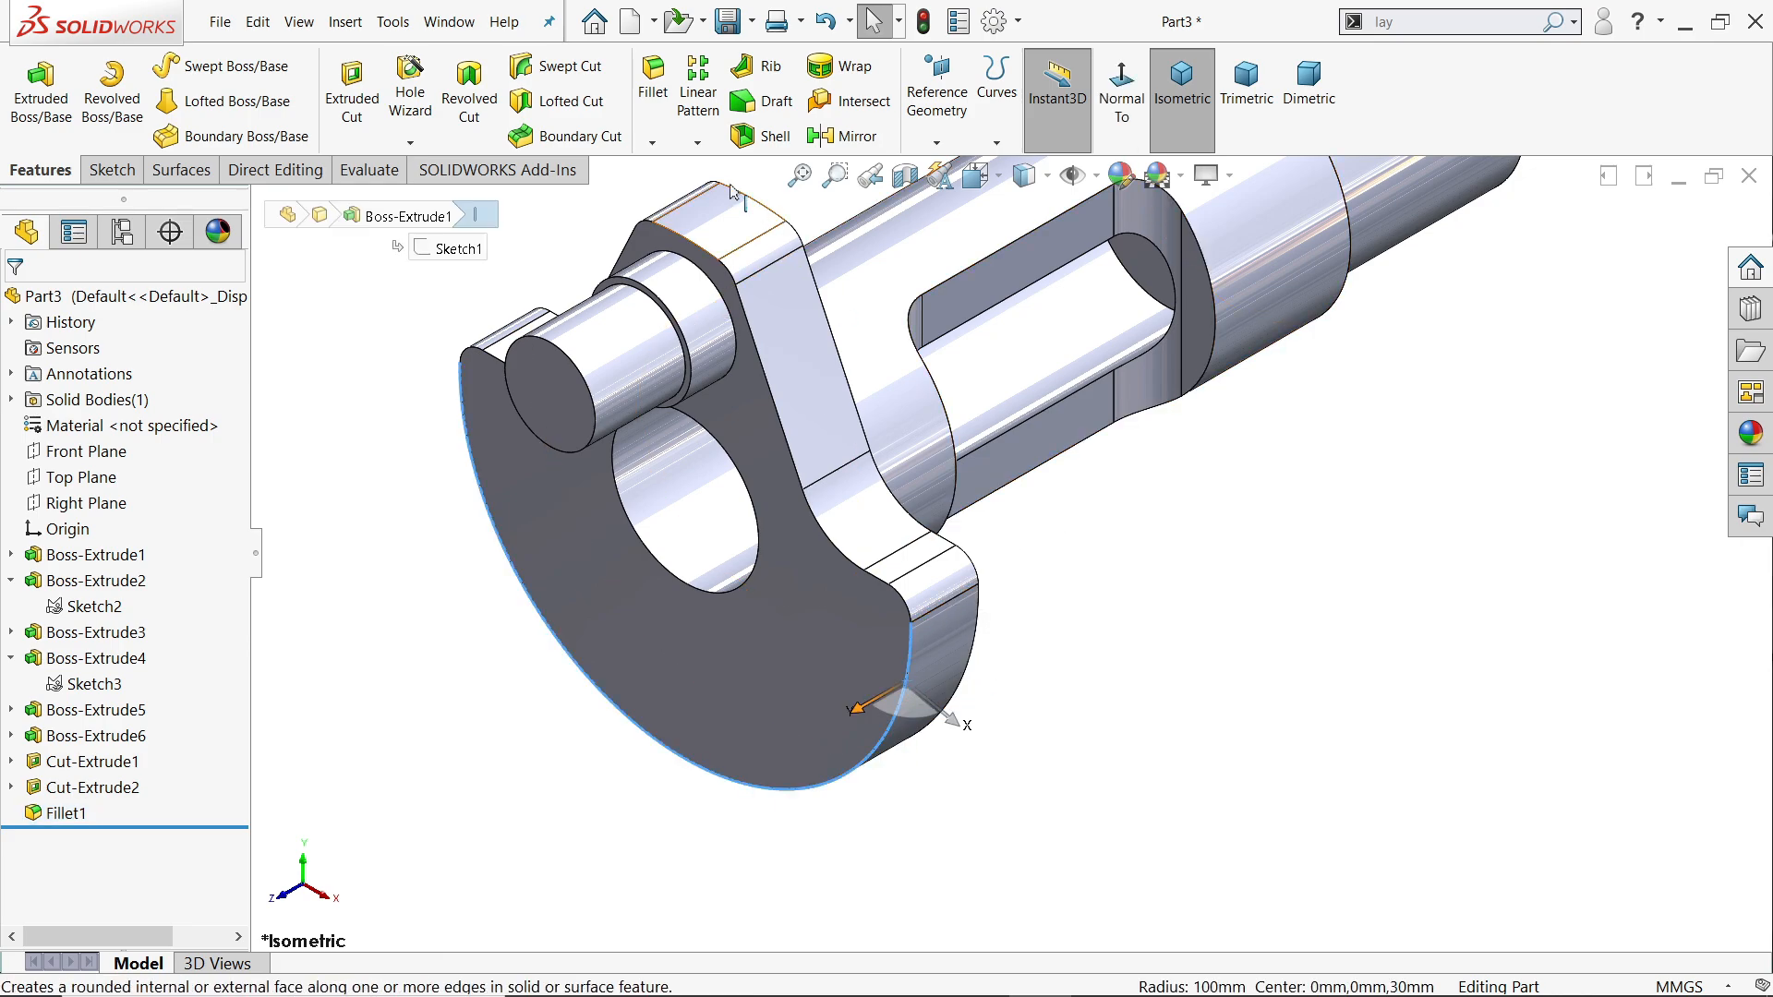
pyautogui.click(652, 142)
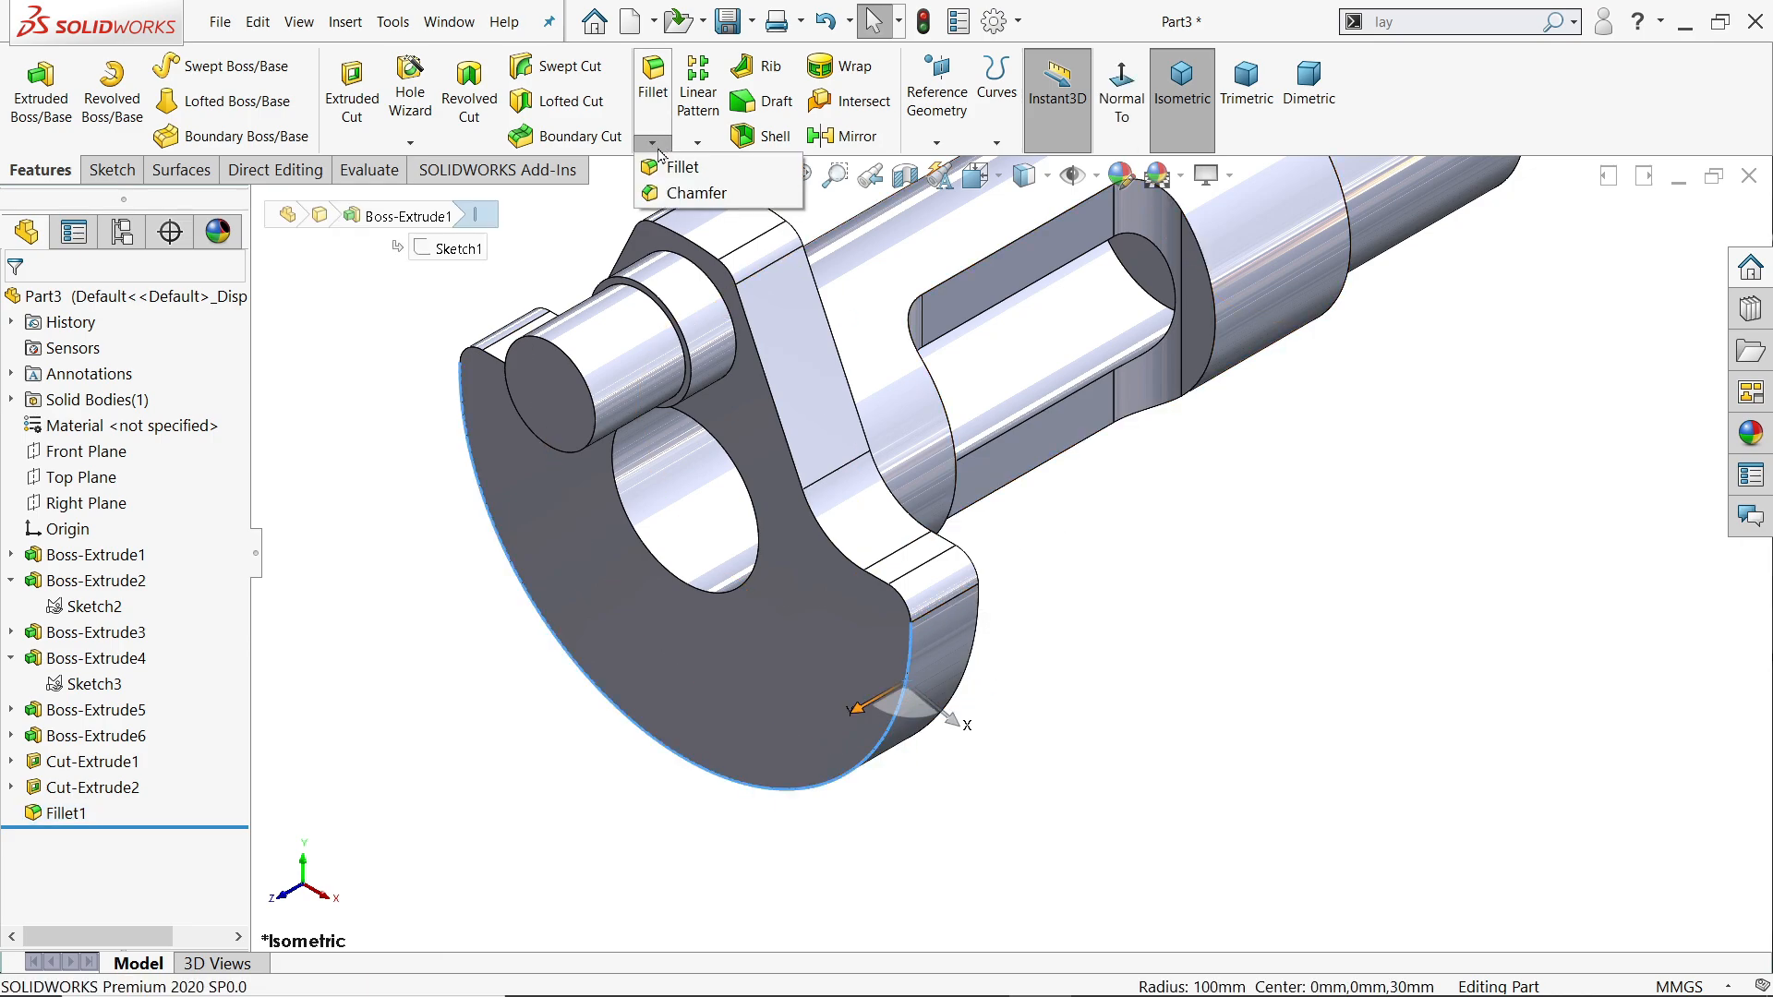
pyautogui.click(682, 194)
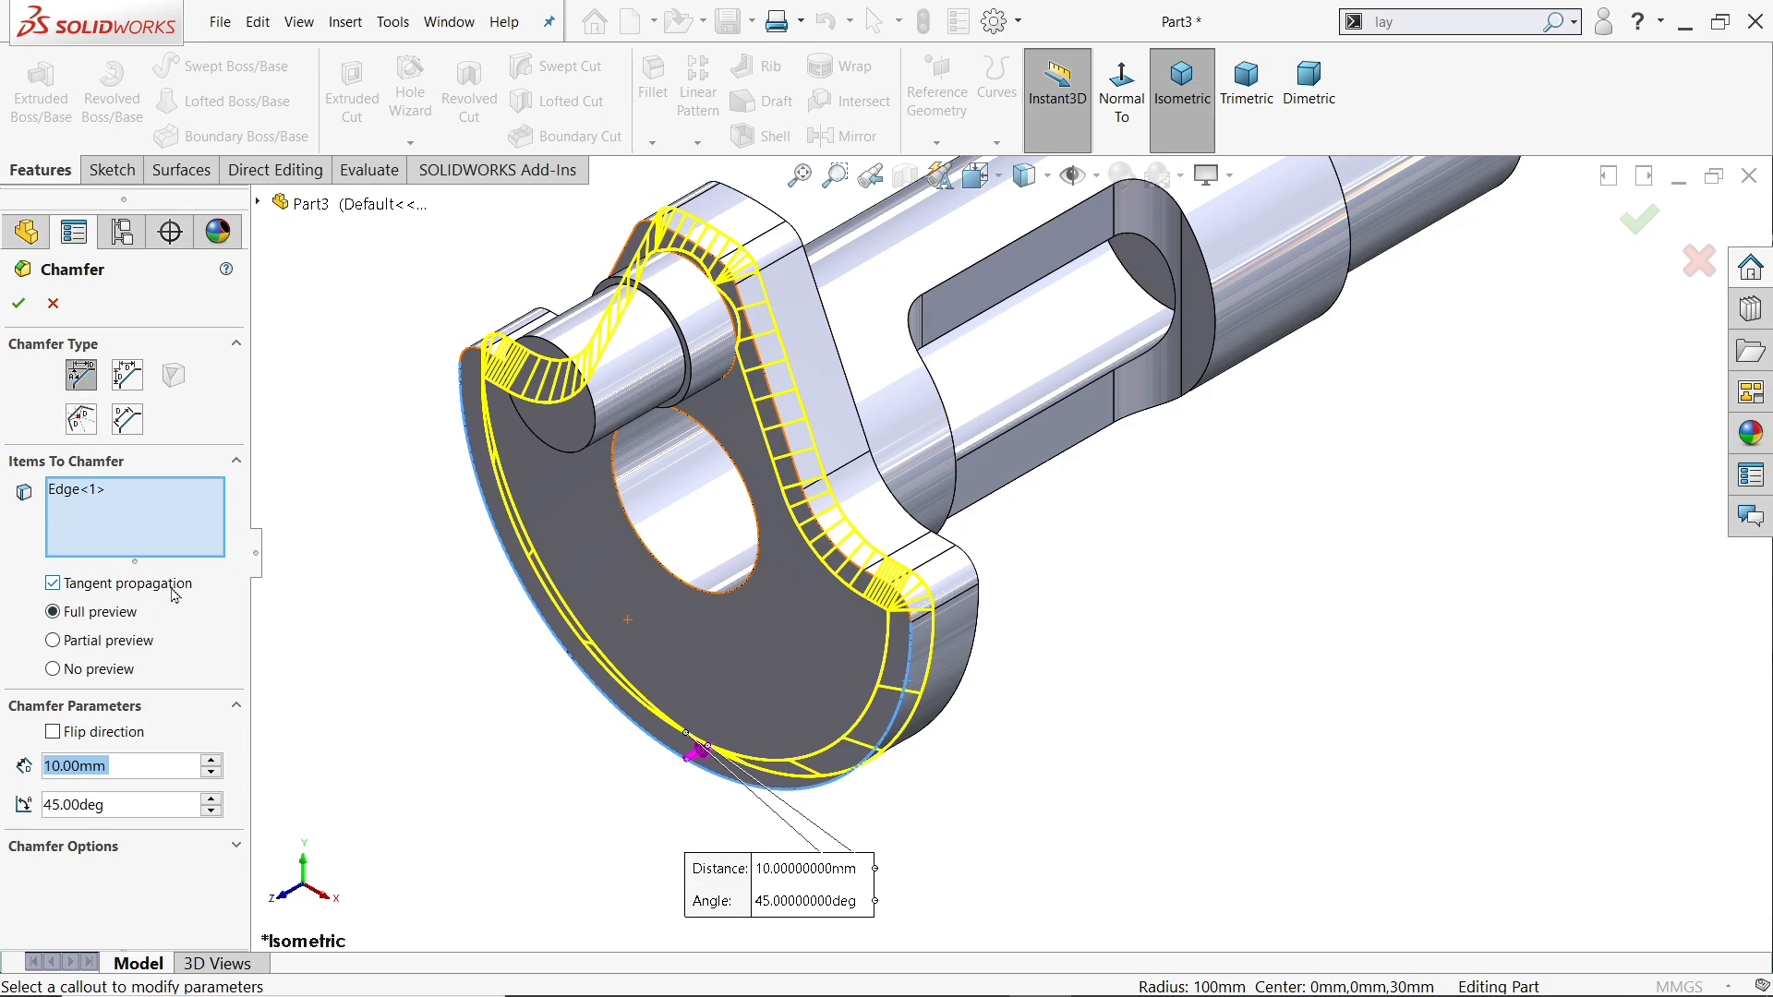
pyautogui.click(53, 583)
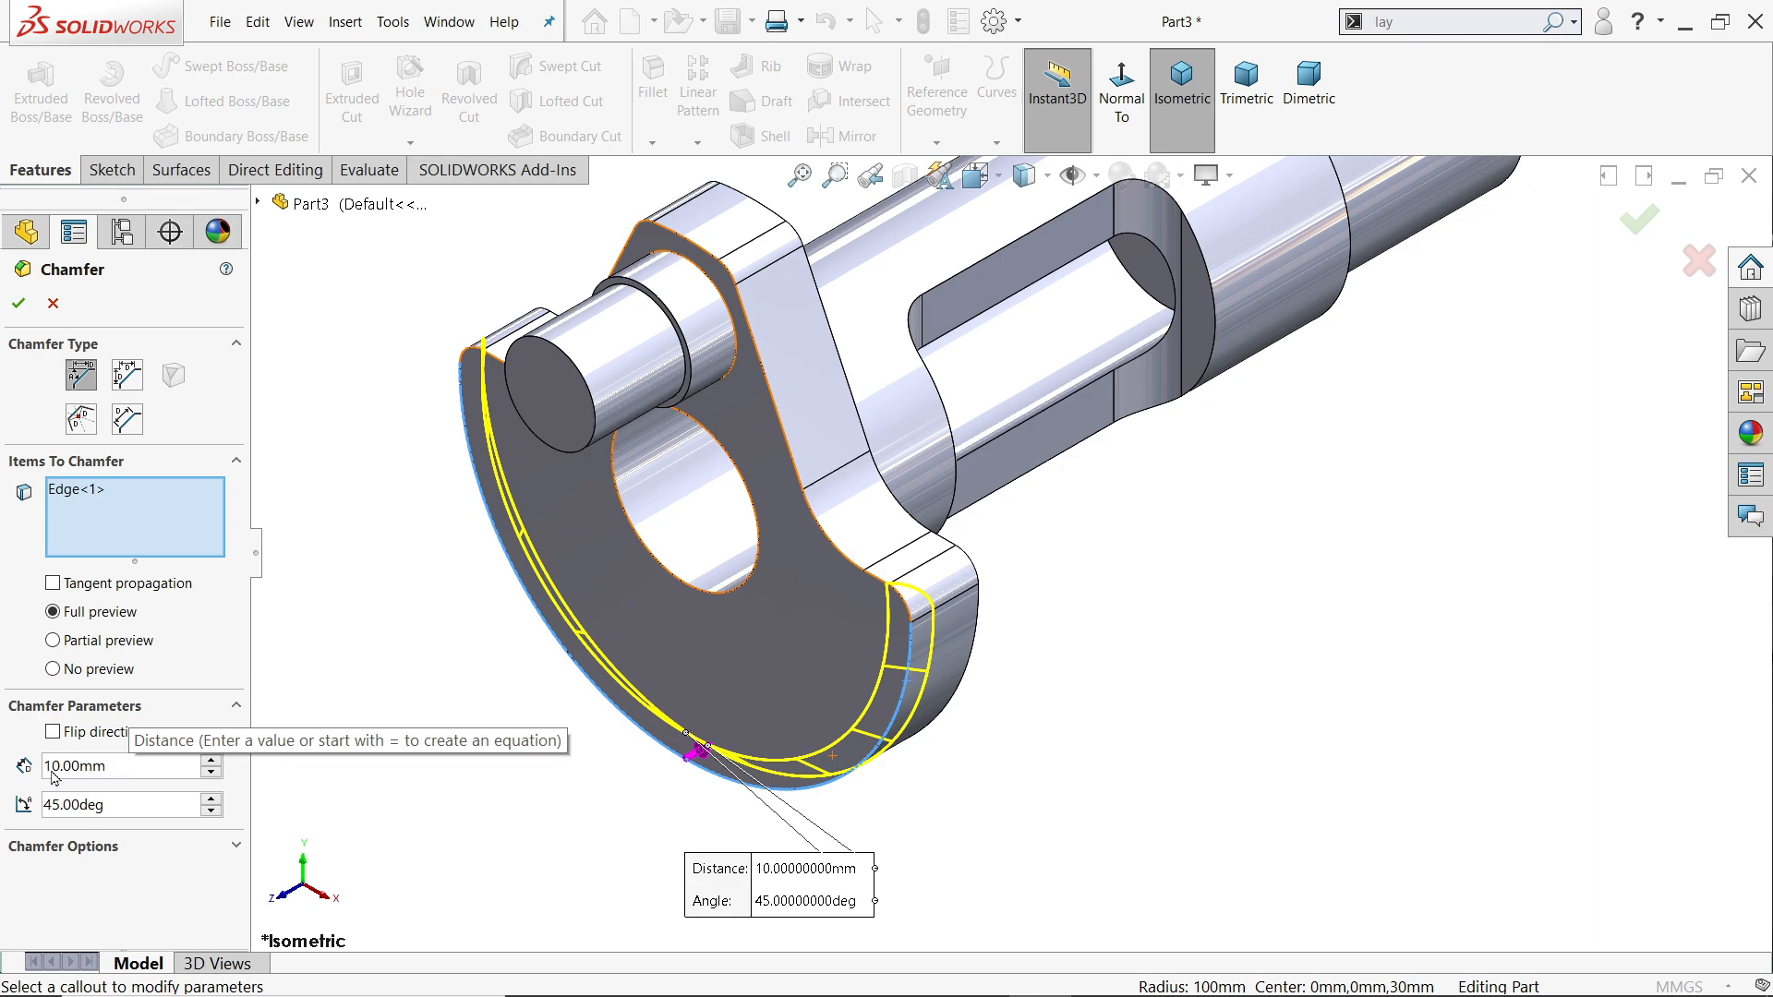
pyautogui.click(17, 306)
pyautogui.moveTo(1085, 667)
pyautogui.mouseDown(button='middle')
pyautogui.moveTo(1078, 501)
pyautogui.moveTo(1081, 673)
pyautogui.moveTo(1061, 673)
pyautogui.moveTo(1081, 673)
pyautogui.mouseUp(button='middle')
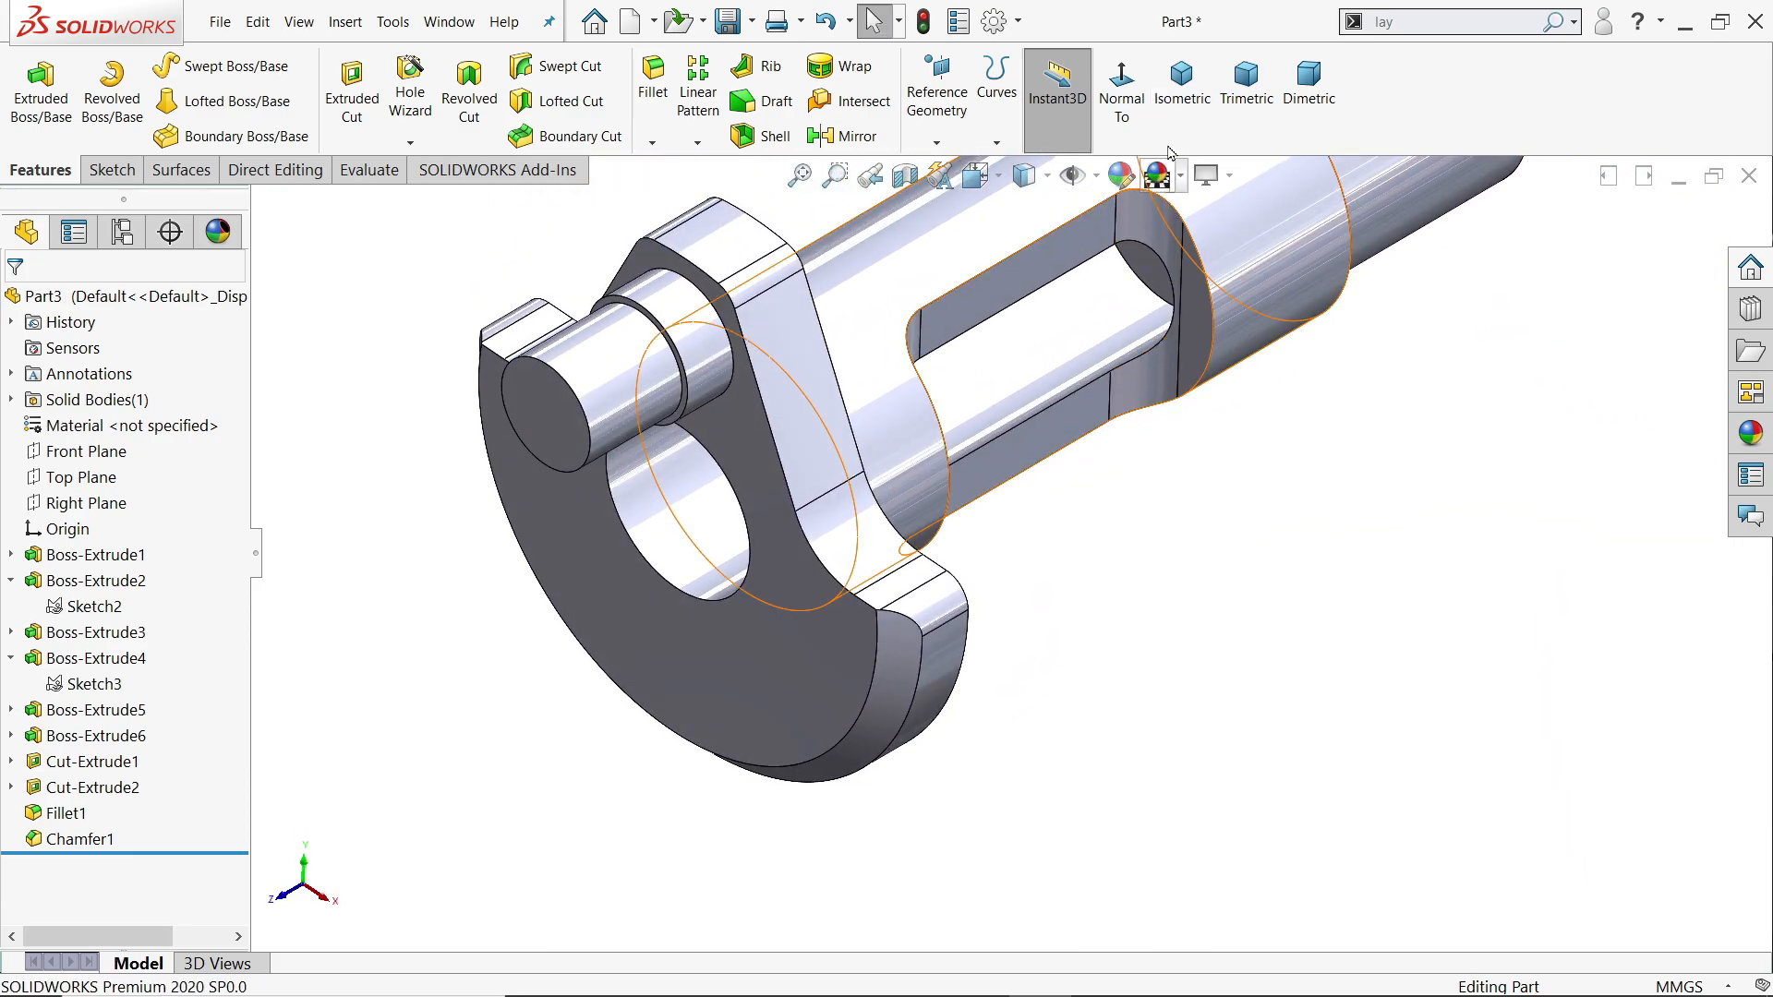
pyautogui.click(1182, 79)
# Switch to the 138.PNG drawing in Photos and examine the threaded shaft end in the right view
pyautogui.hotkey('alt', 'Tab')
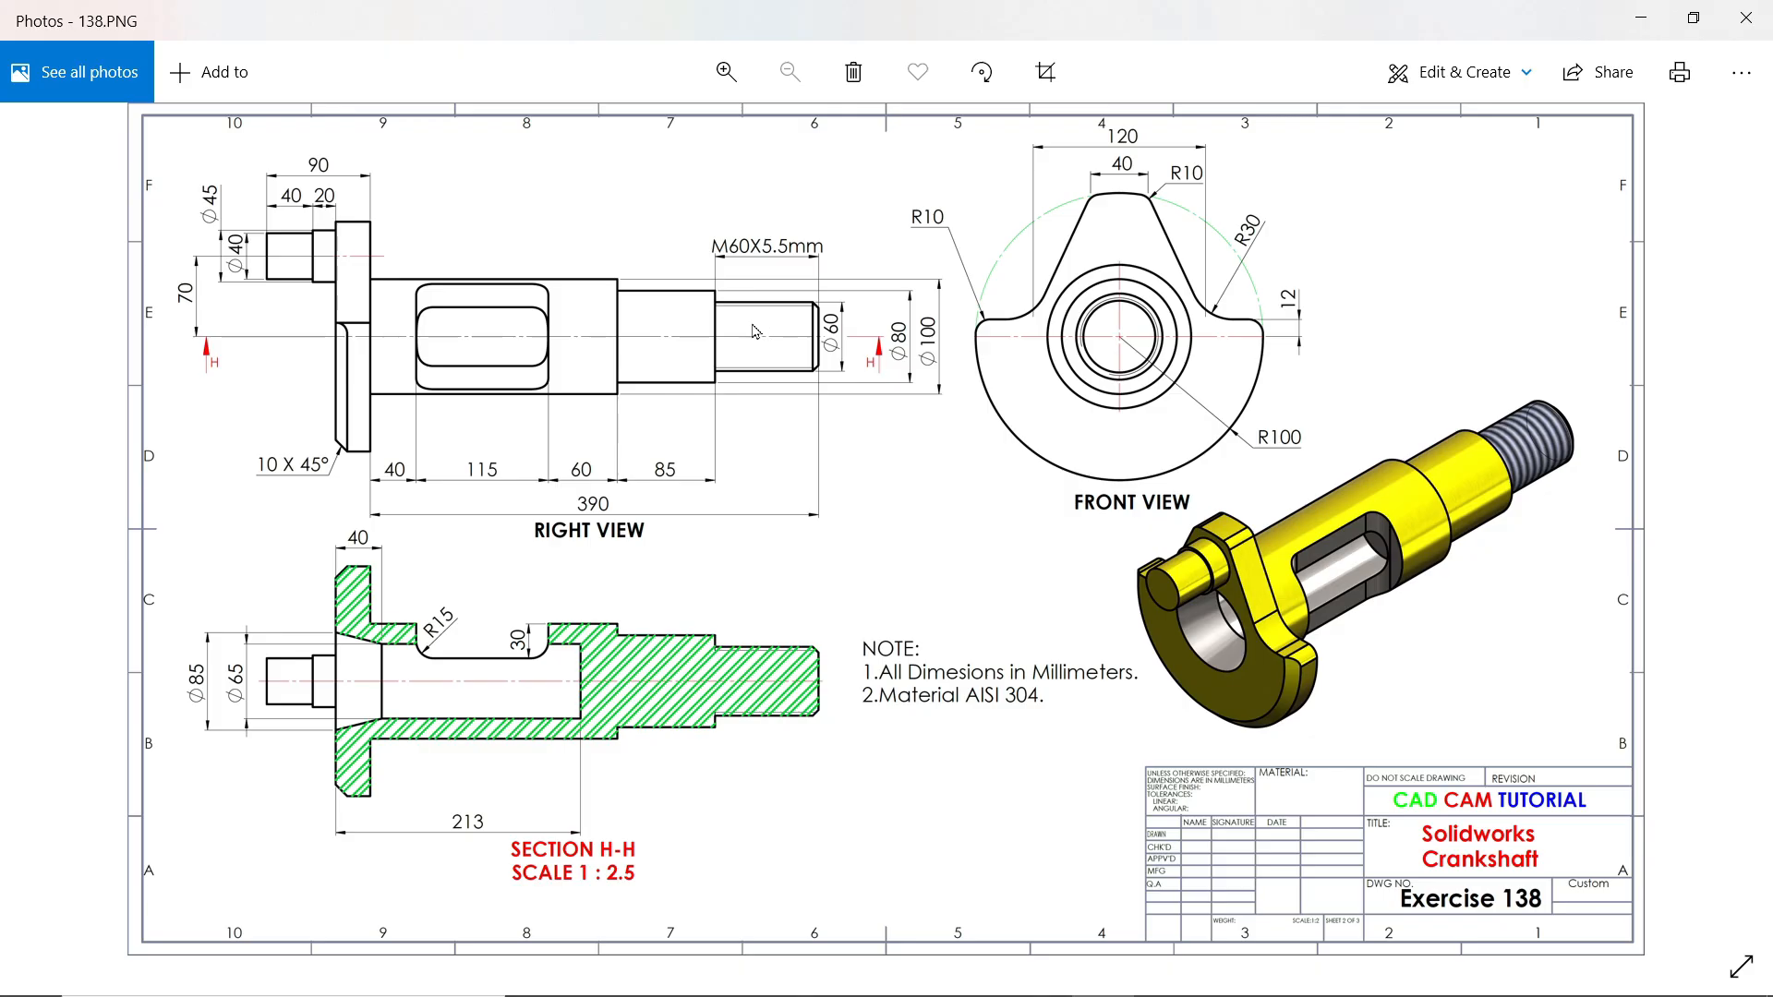
pyautogui.keyDown('ctrl'); pyautogui.scroll(2, 753, 333); pyautogui.keyUp('ctrl')
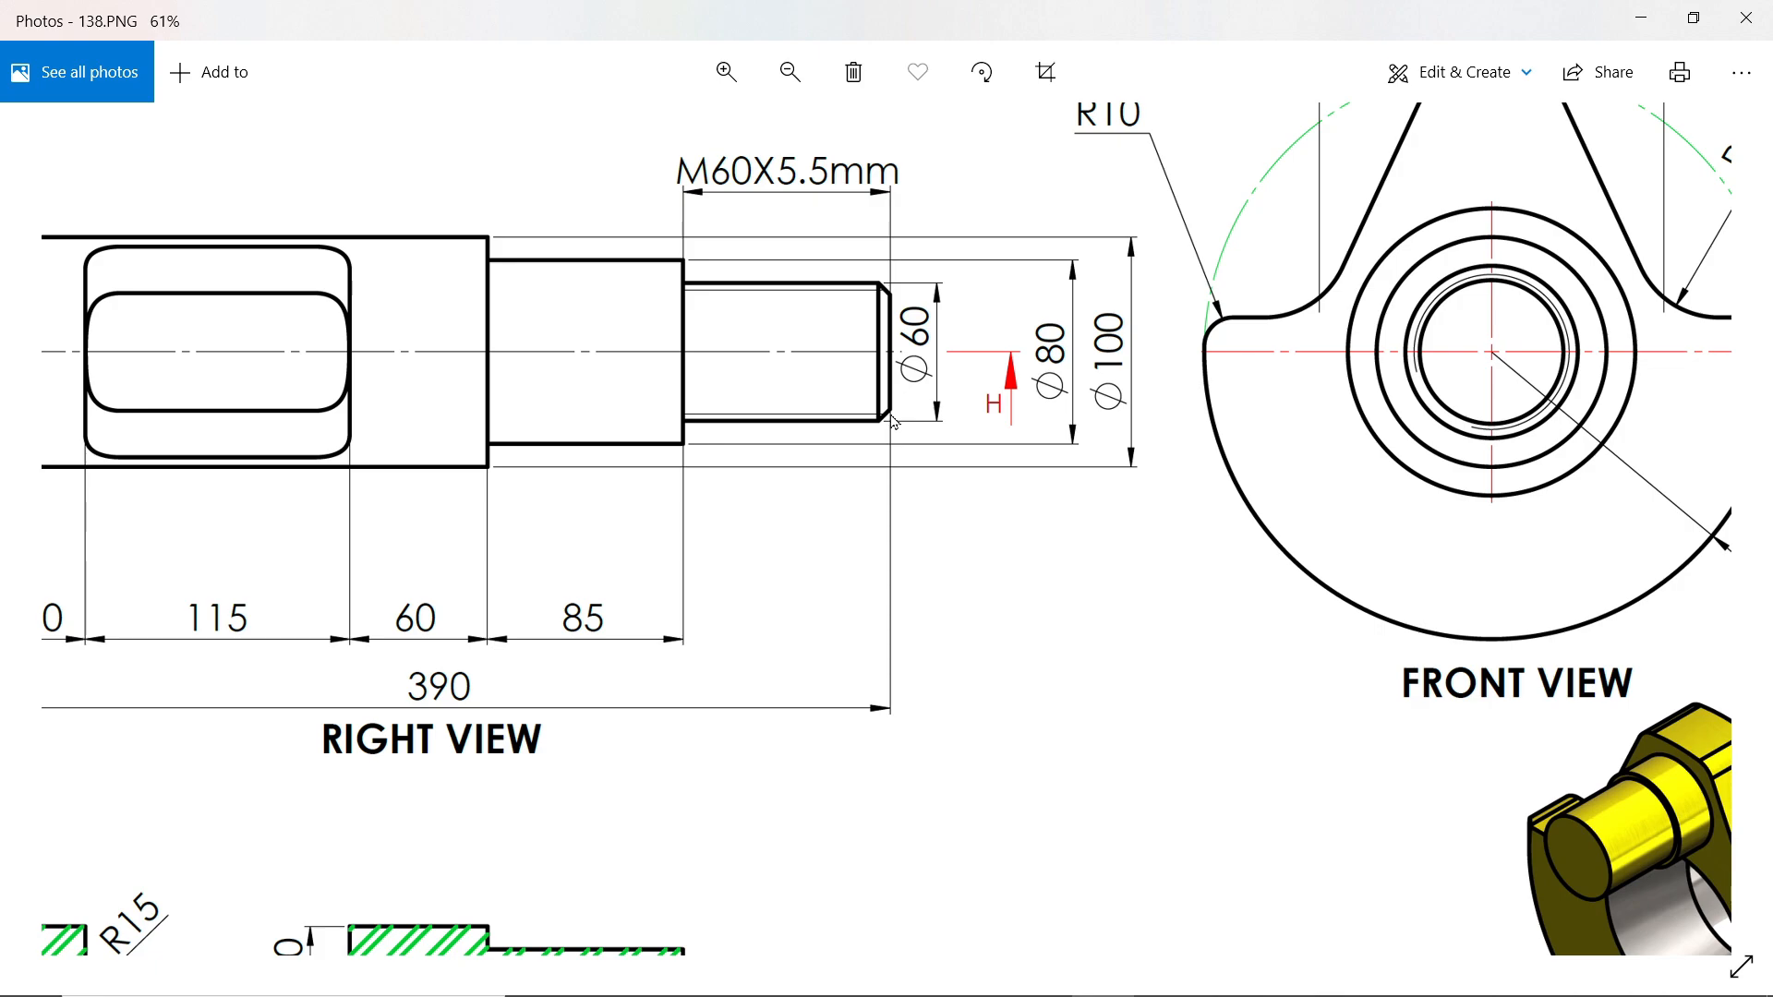
pyautogui.moveTo(826, 325)
pyautogui.mouseDown()
pyautogui.moveTo(820, 470)
pyautogui.moveTo(674, 432)
pyautogui.moveTo(879, 385)
pyautogui.mouseUp()
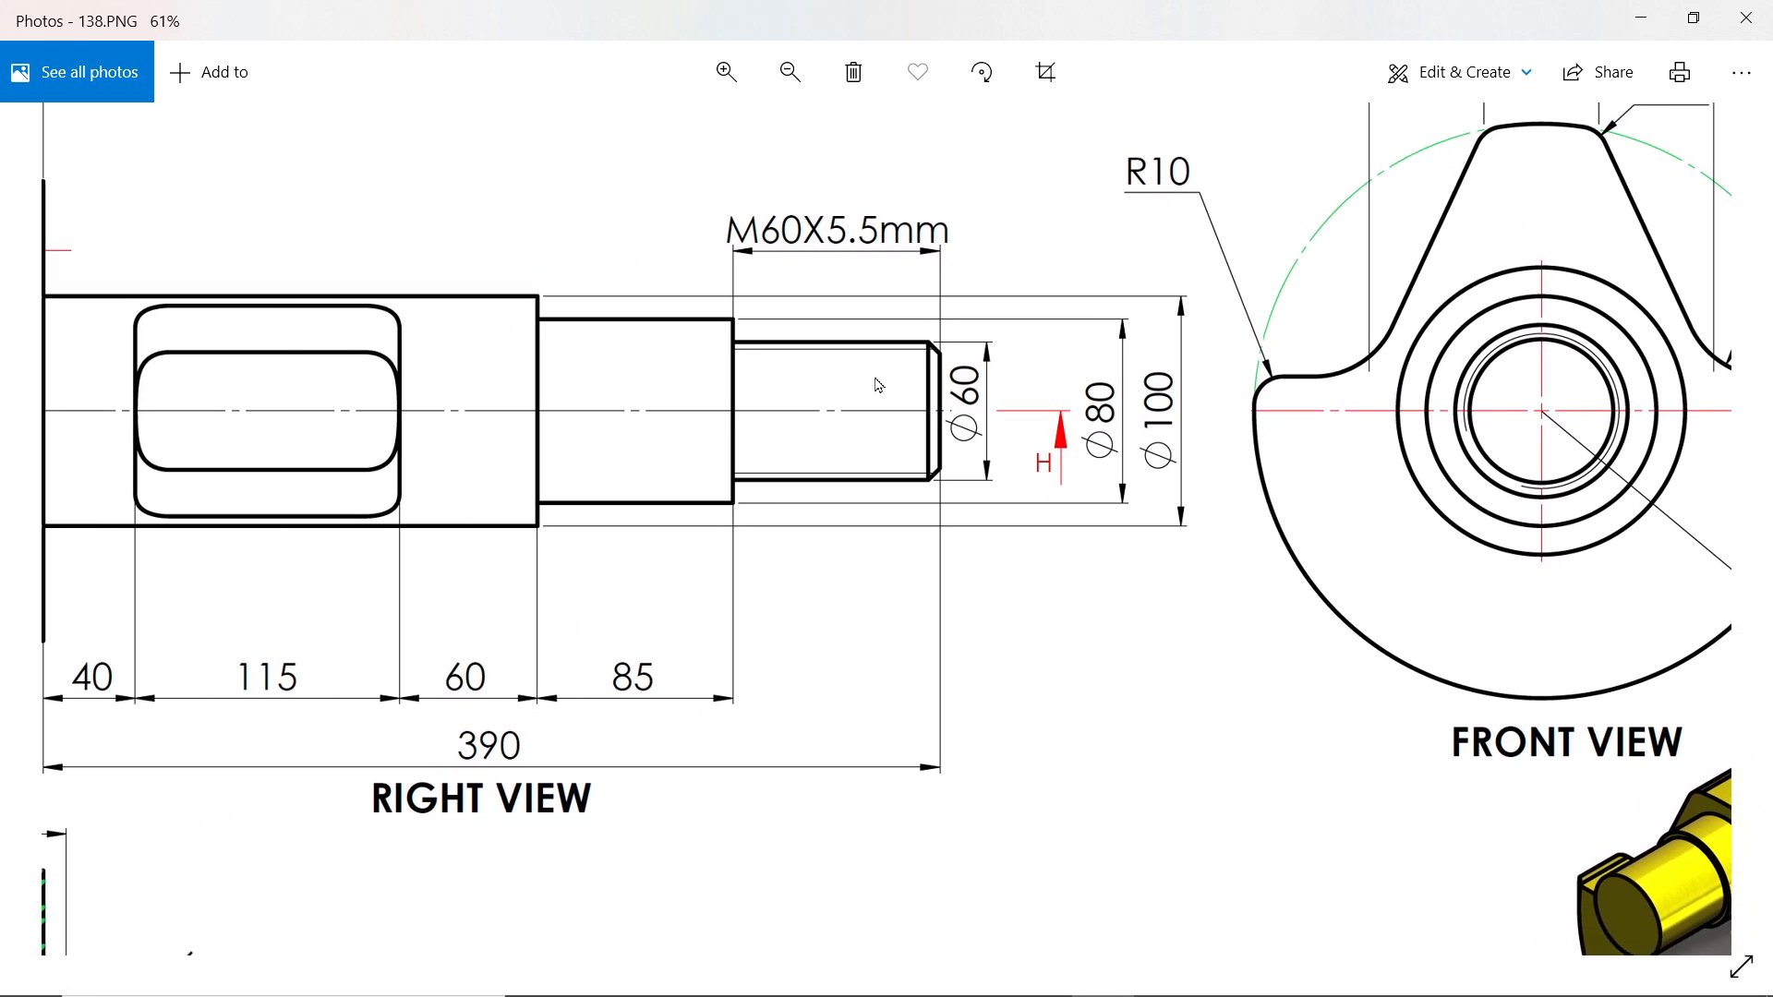
pyautogui.scroll(-3, 860, 414)
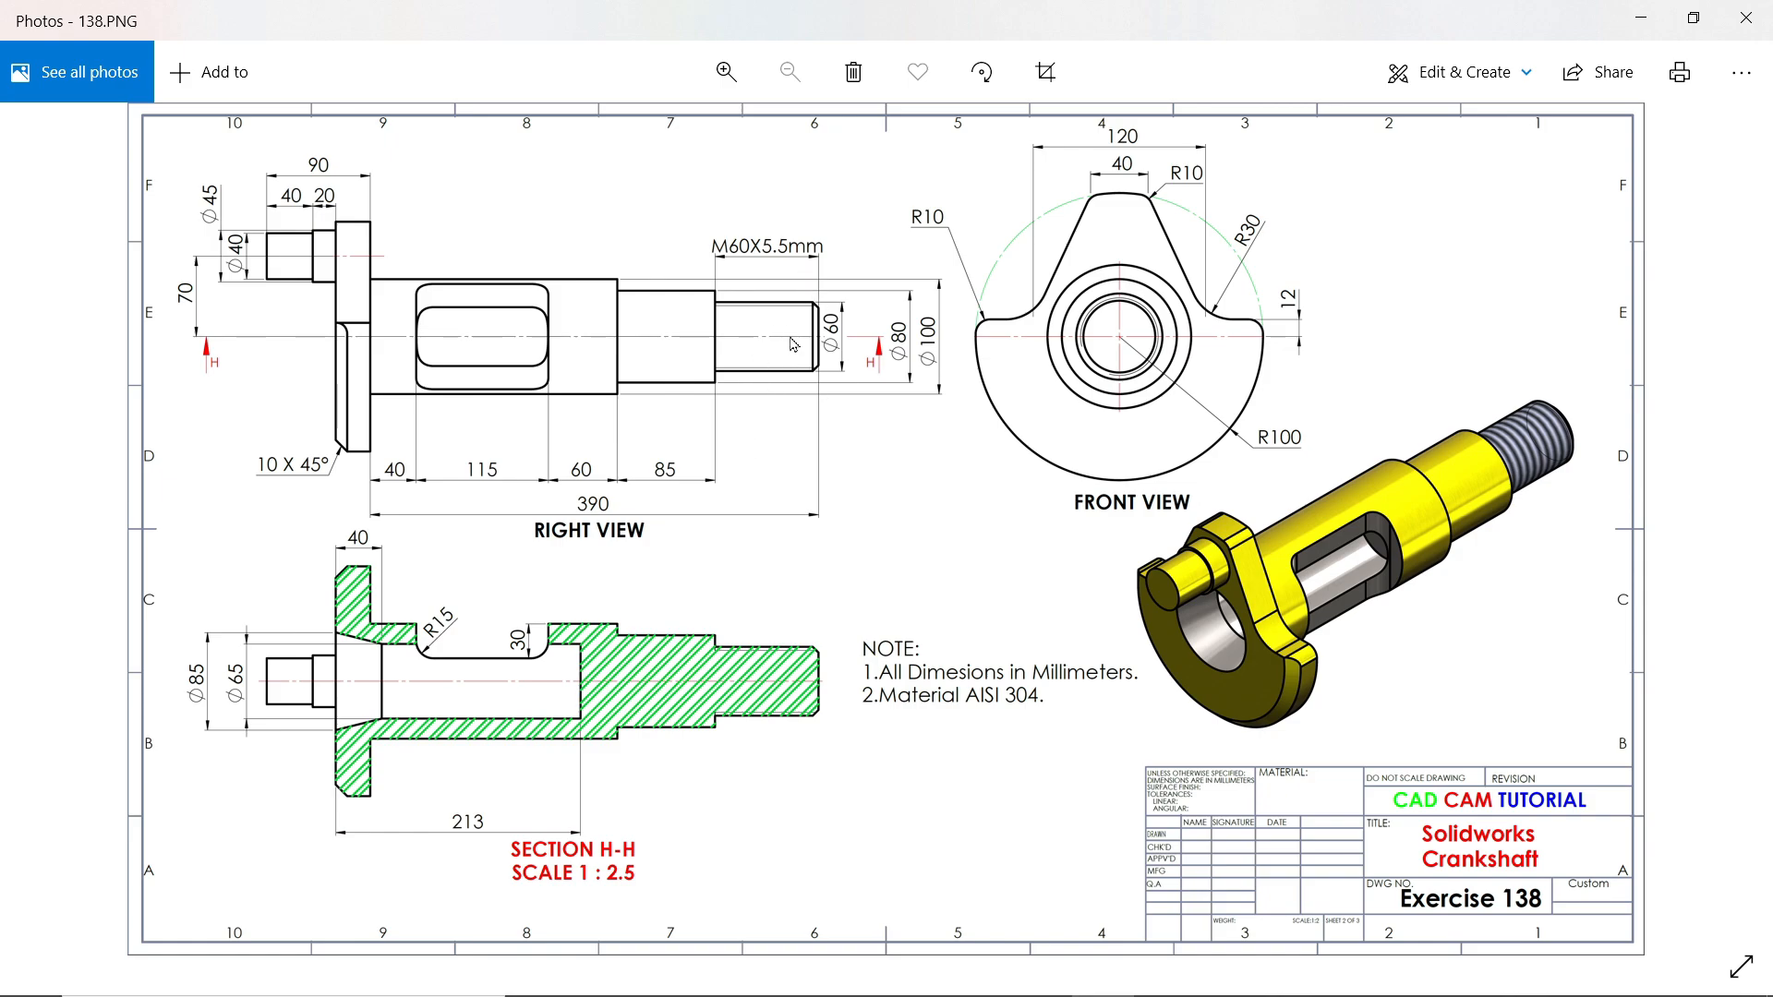
# Examine the tapered bore dimensions in Section H-H of the drawing and switch back to SOLIDWORKS
pyautogui.scroll(3, 372, 681)
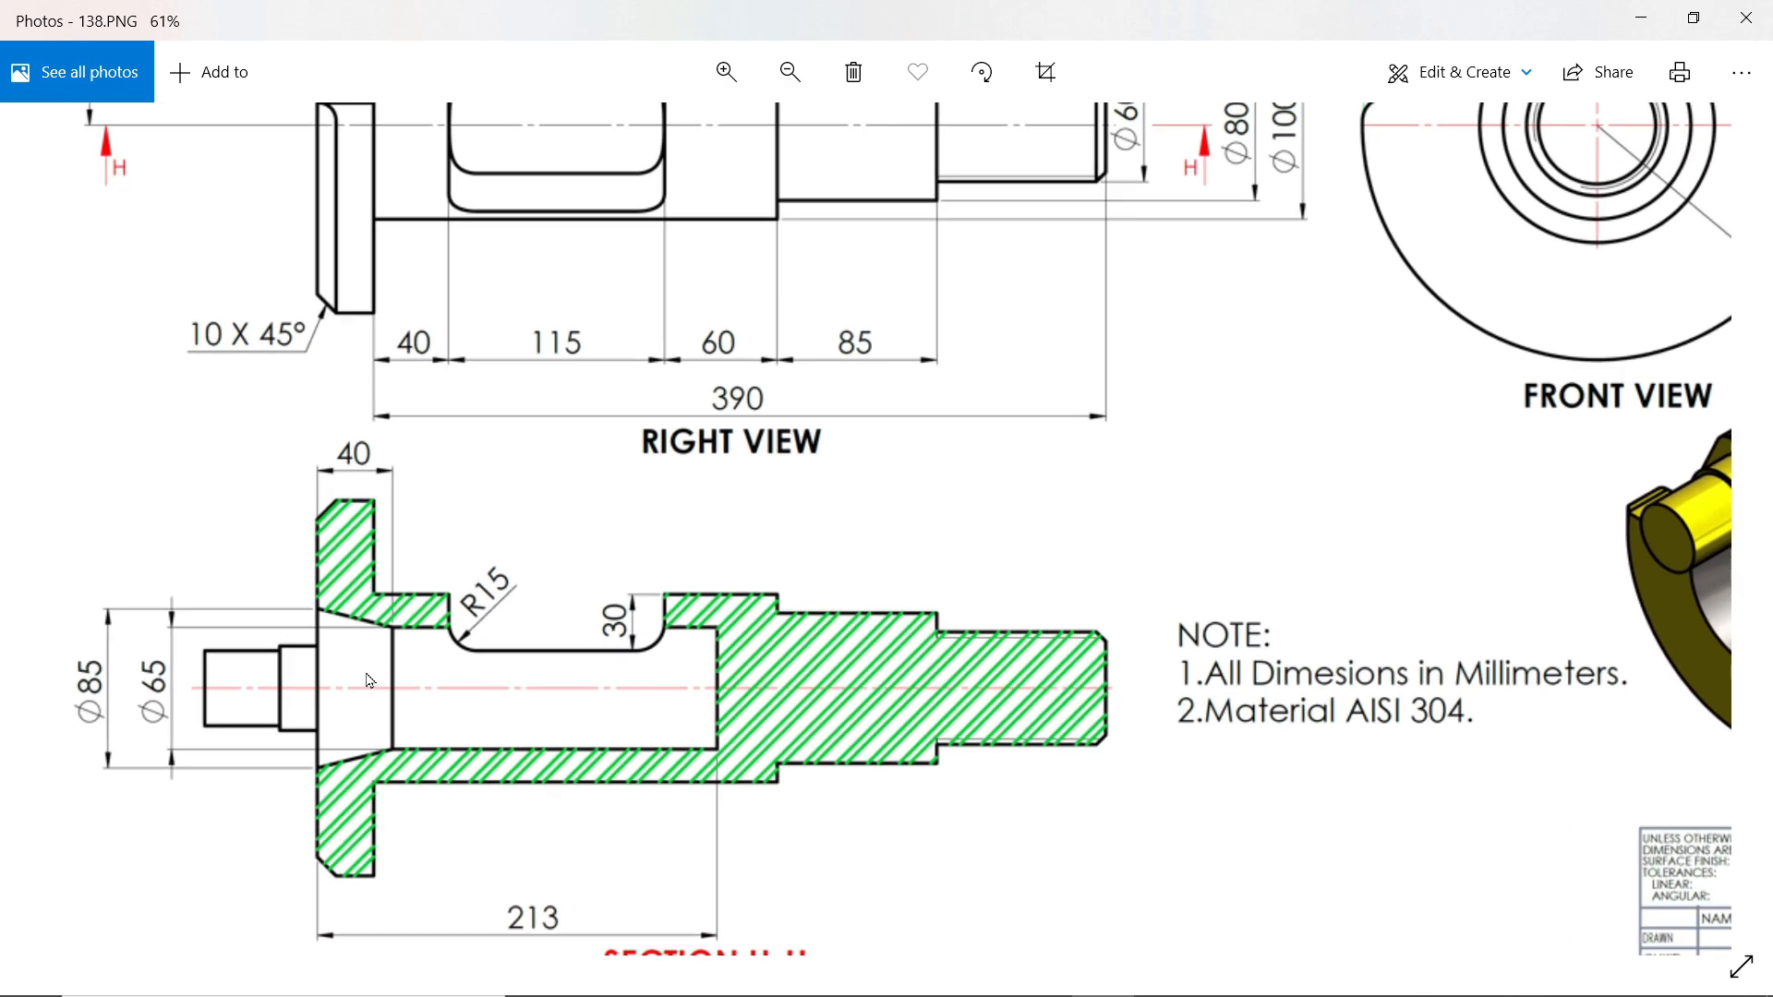
pyautogui.moveTo(503, 562); pyautogui.dragTo(503, 545)
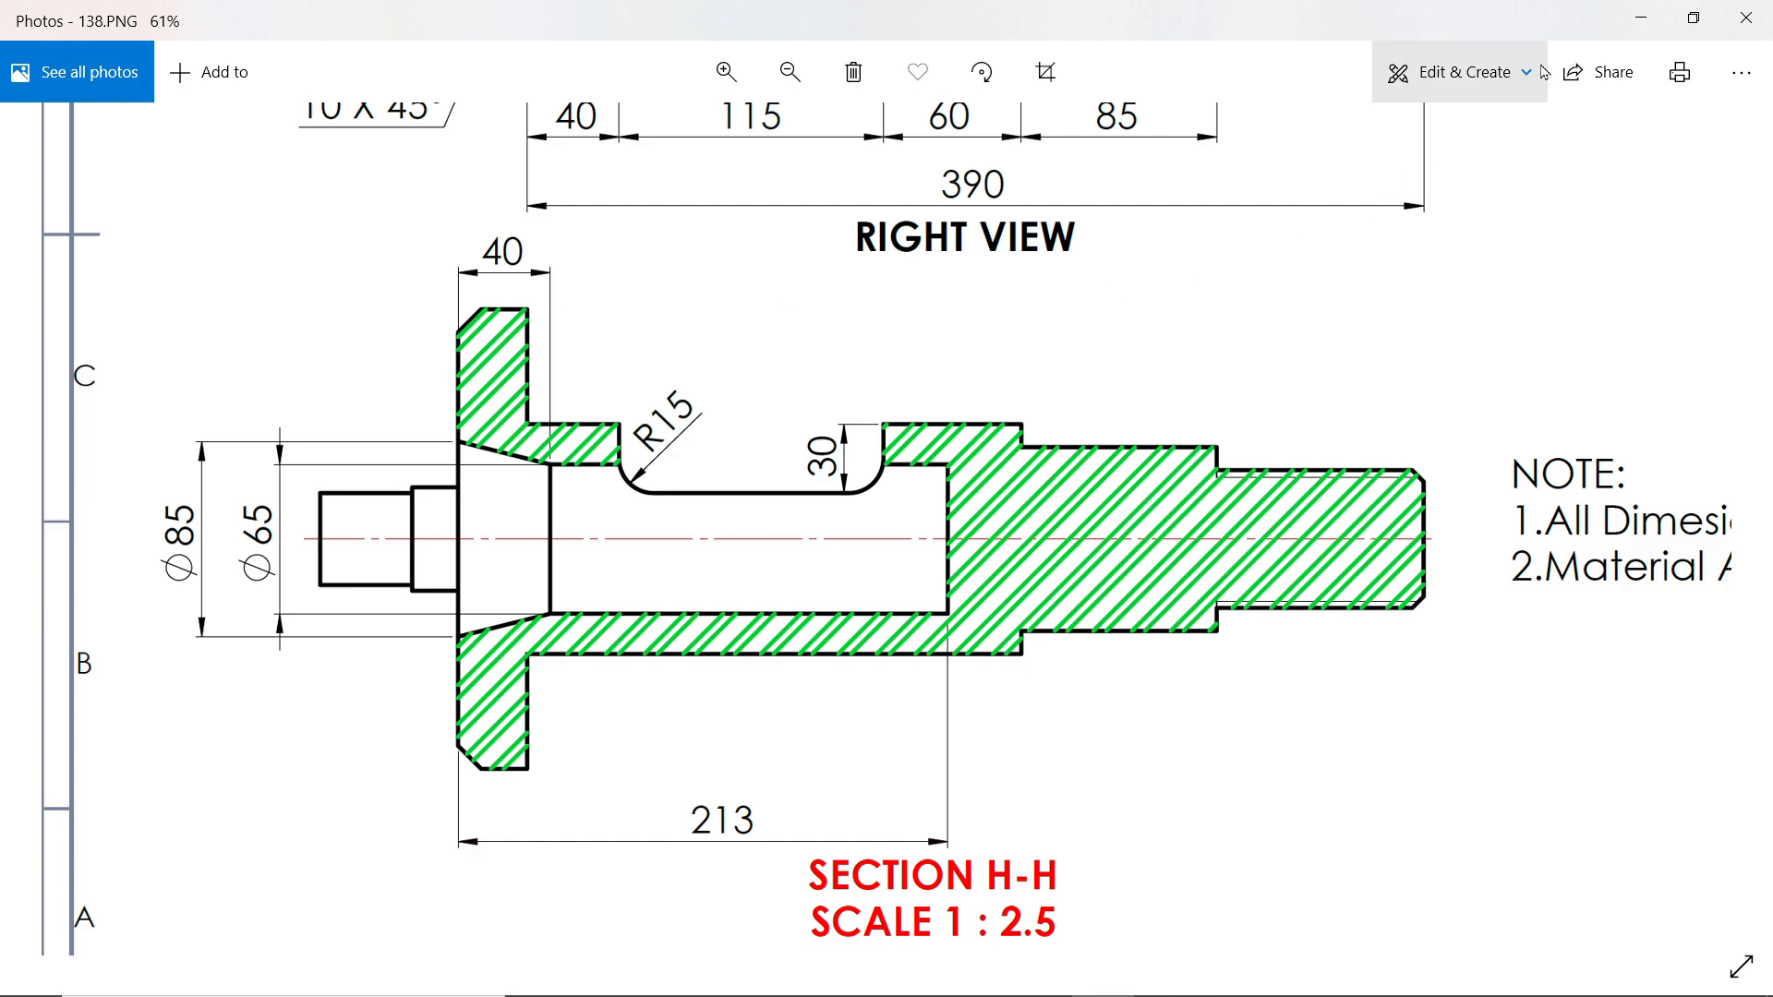
pyautogui.click(1641, 17)
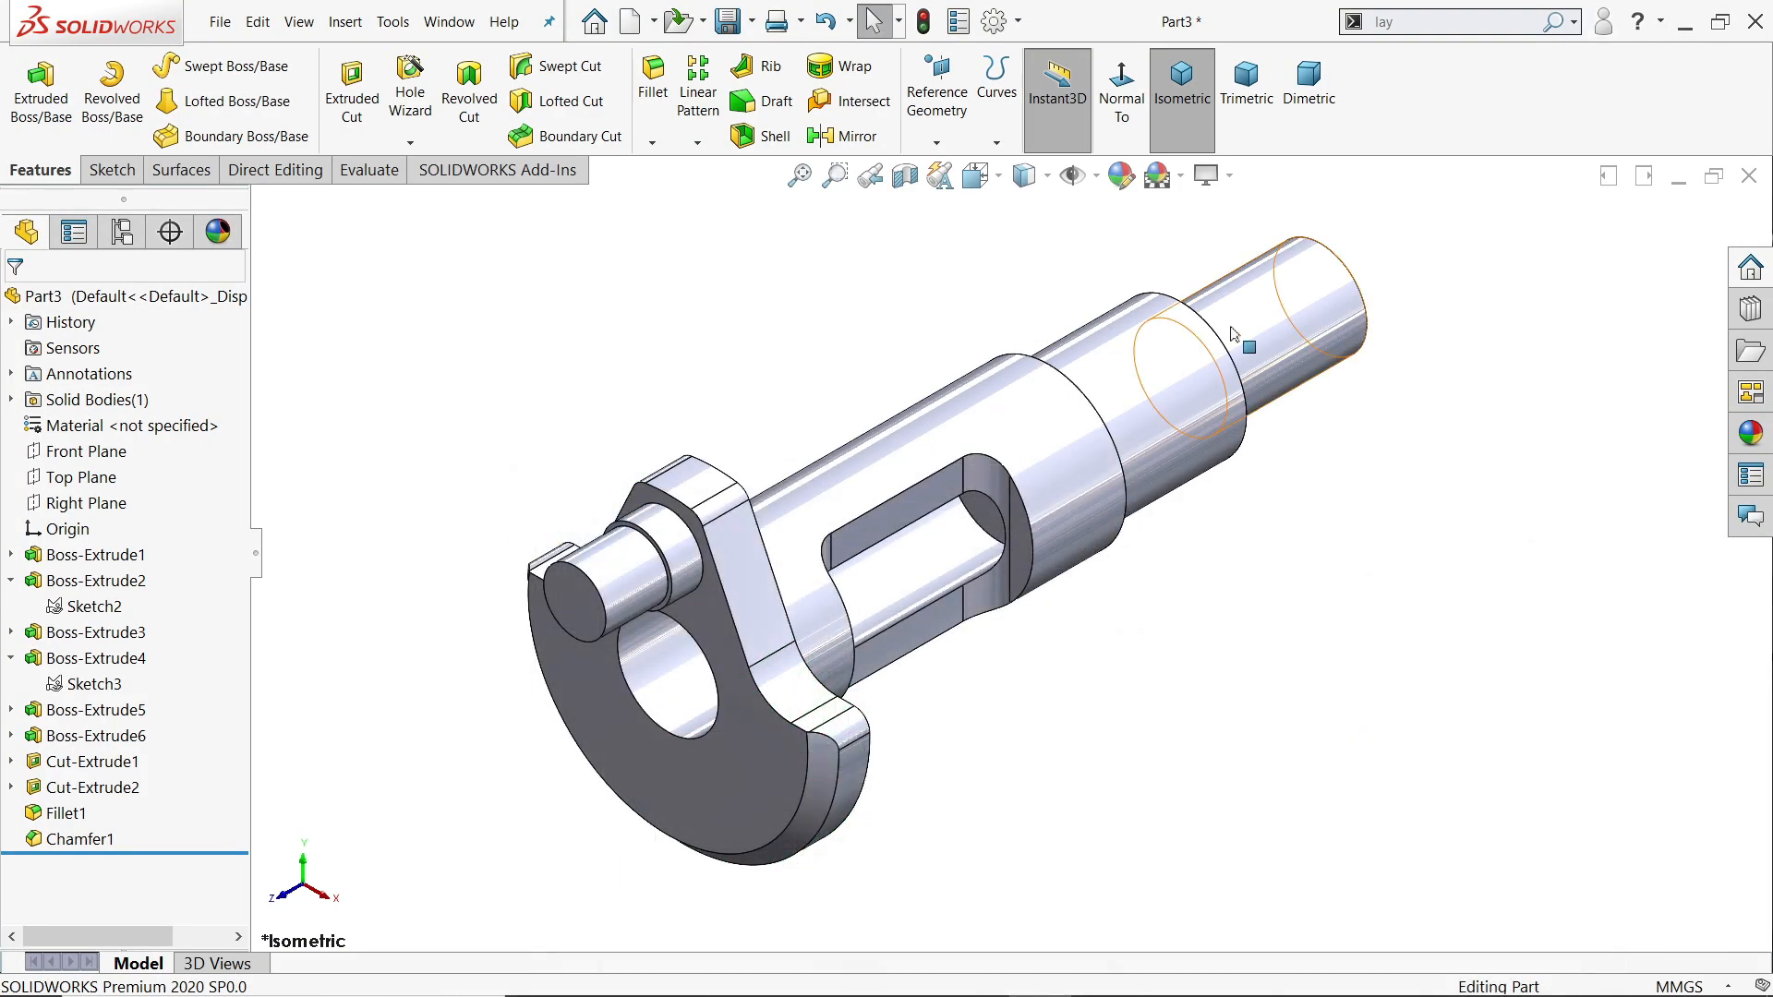
# Chamfer the circular bore edge on the web's crank-pin face with an asymmetric Distance Distance chamfer of 10 mm by 40 mm
pyautogui.click(652, 142)
pyautogui.click(566, 475)
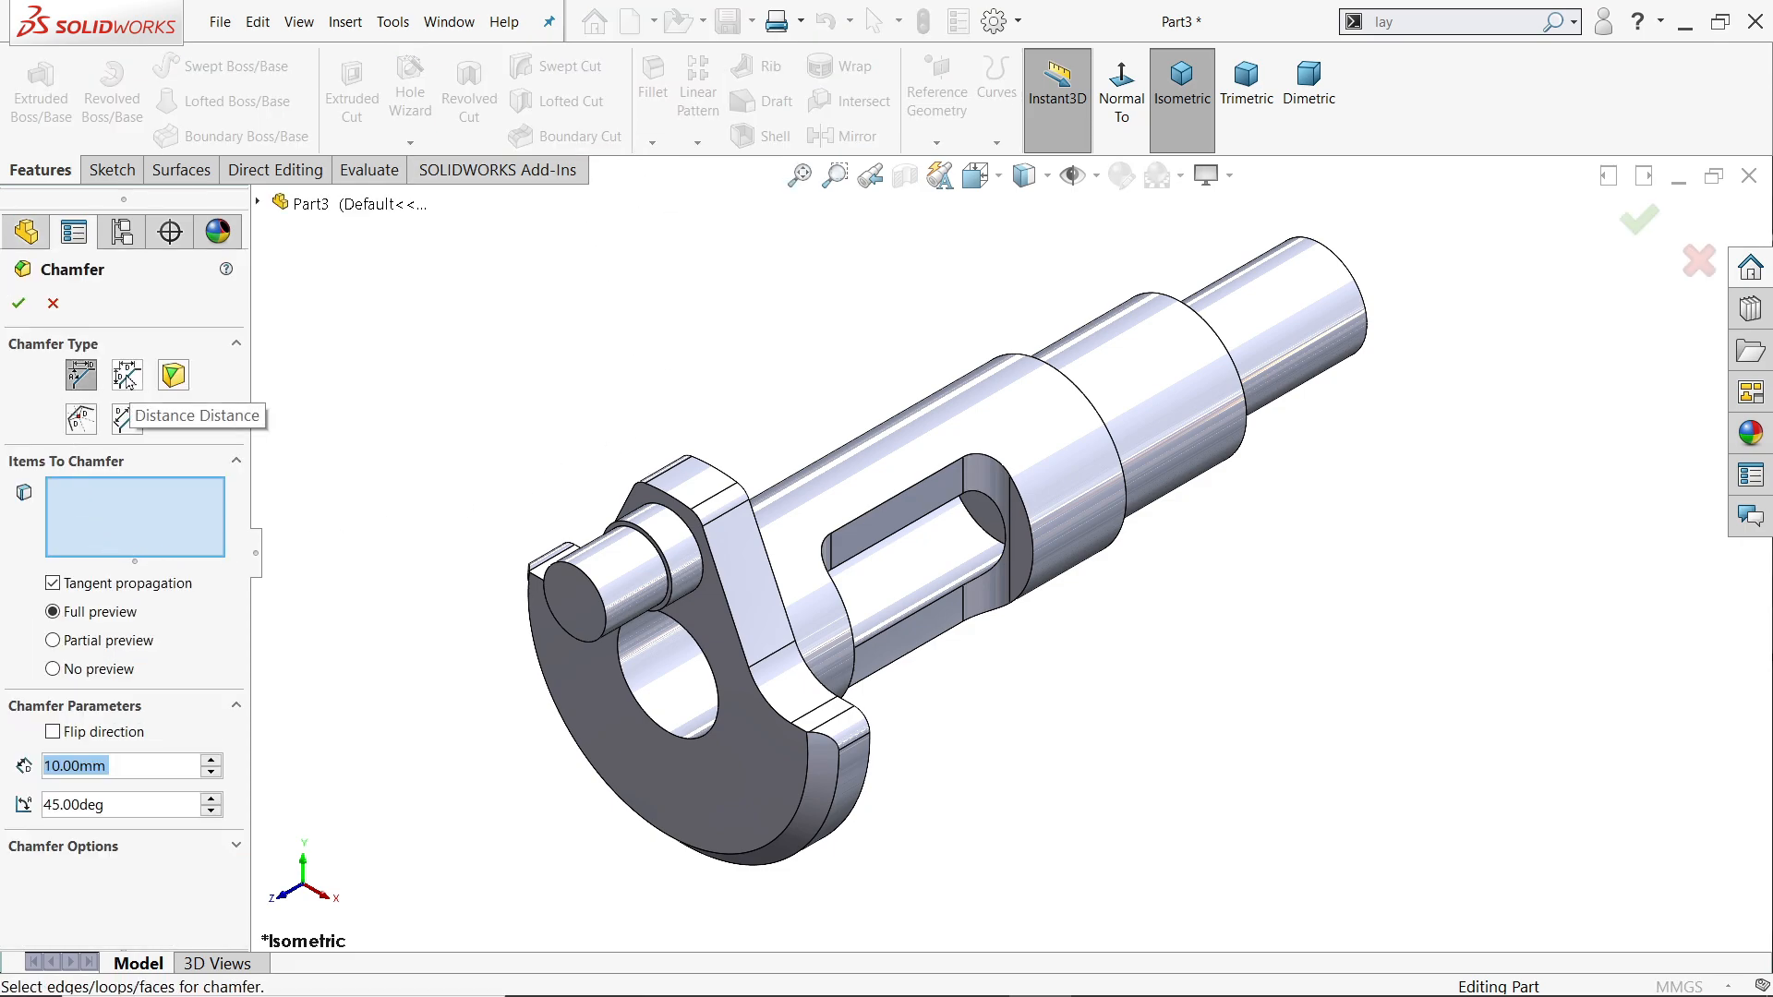
pyautogui.click(125, 375)
pyautogui.click(120, 737)
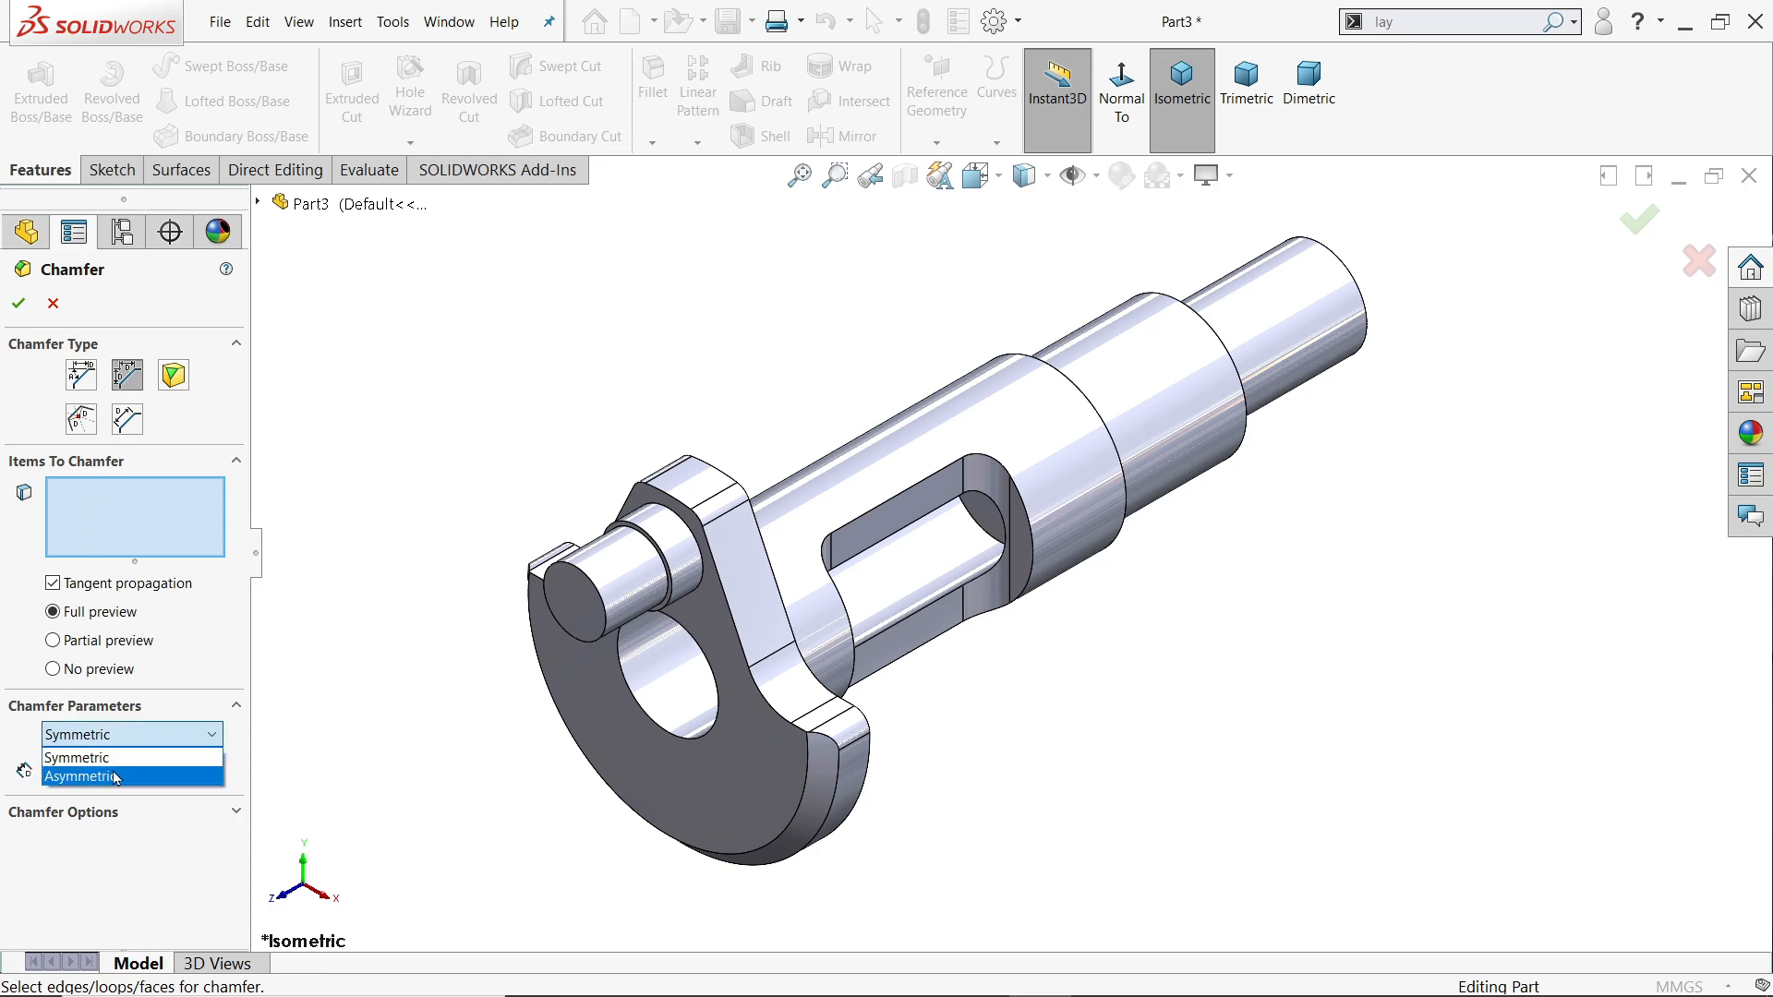
pyautogui.click(117, 778)
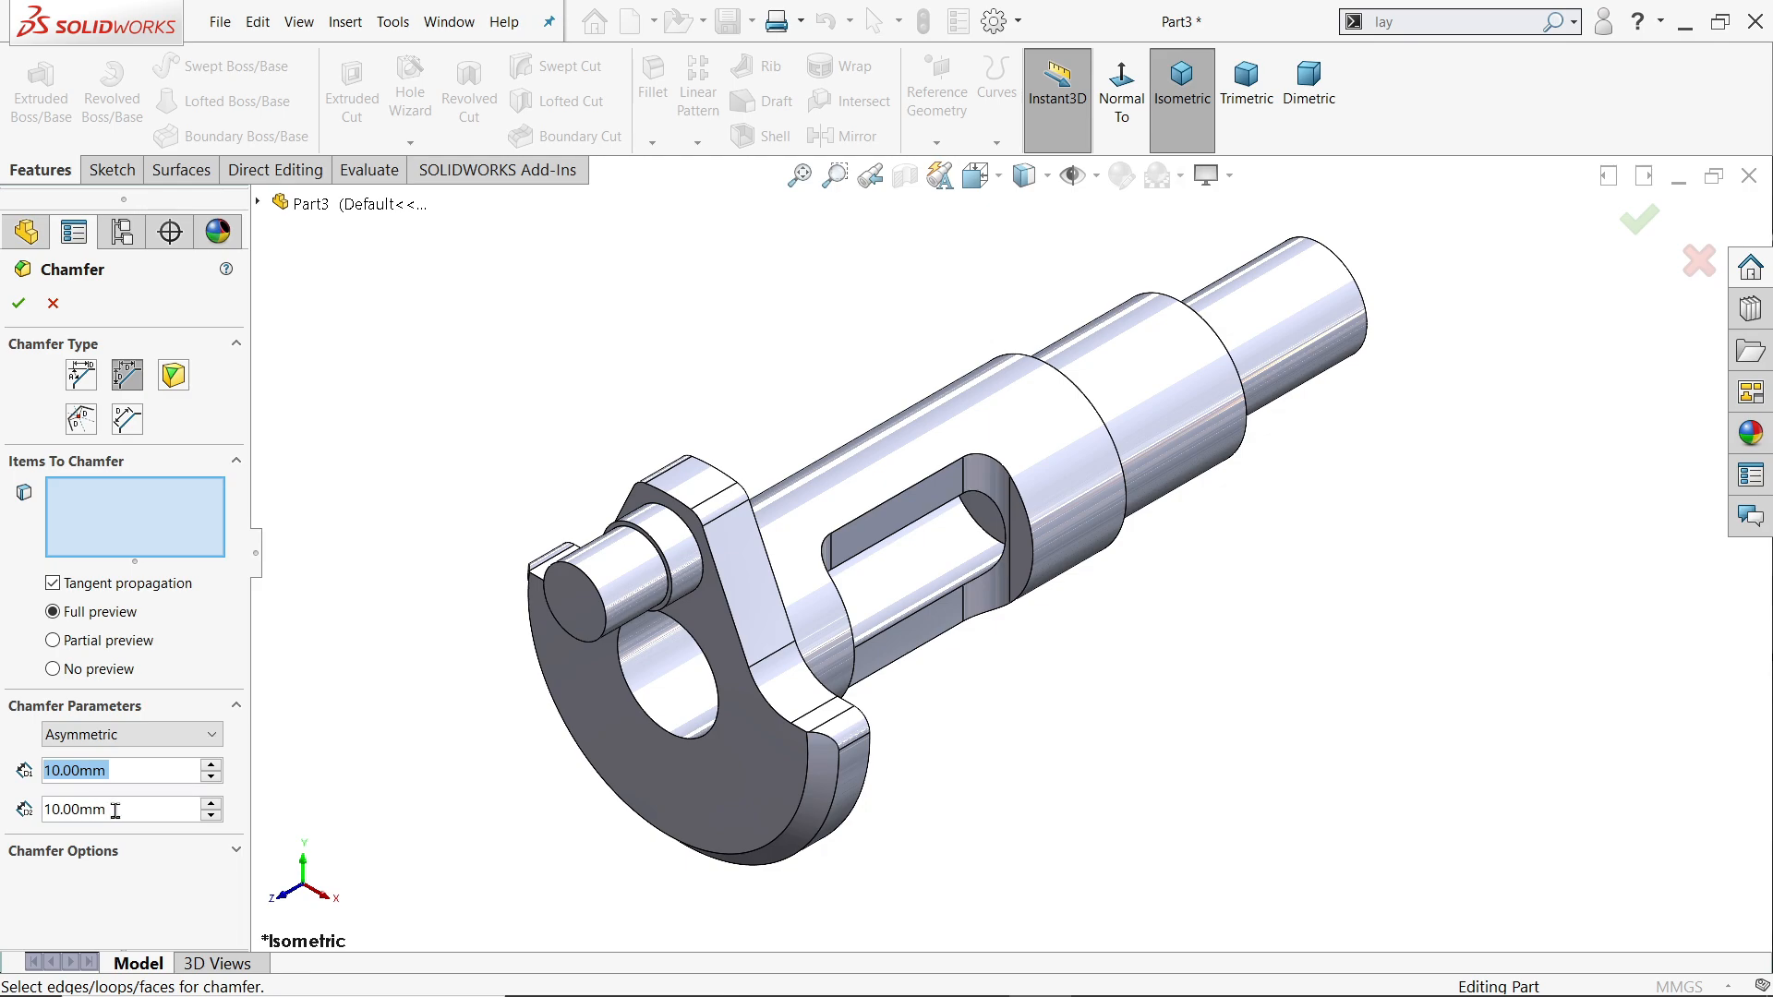
pyautogui.moveTo(116, 810); pyautogui.dragTo(50, 810)
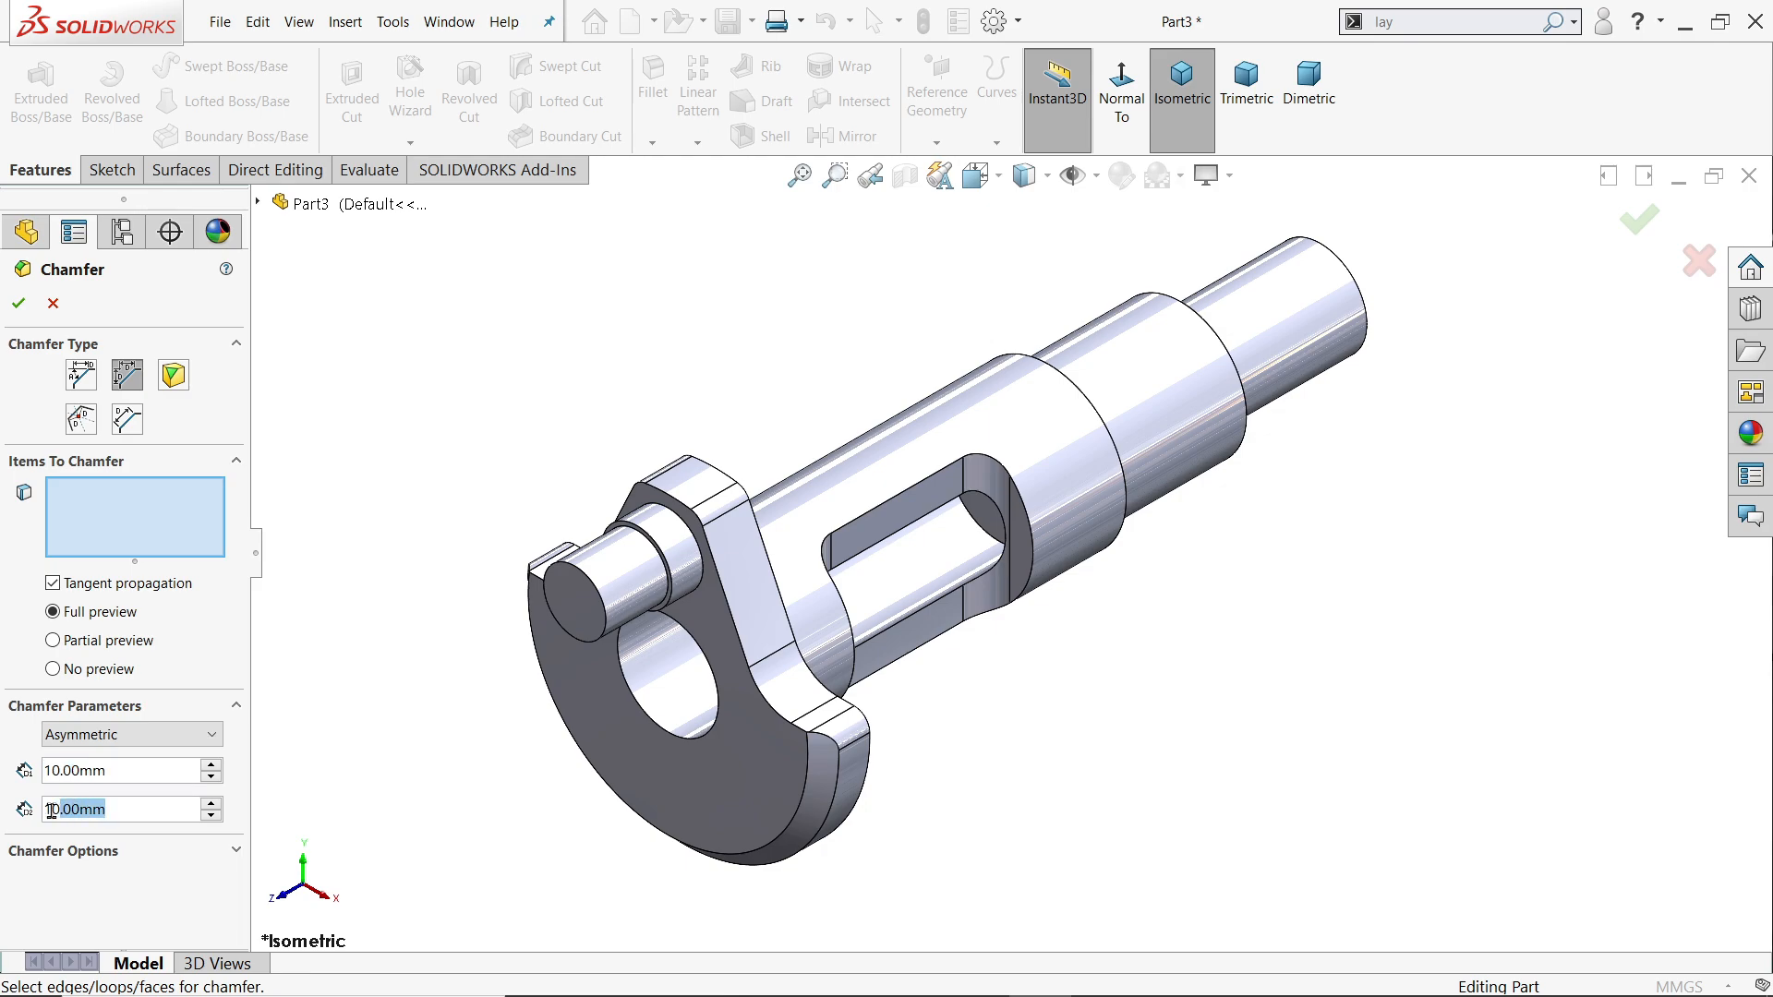
pyautogui.click(674, 736)
pyautogui.moveTo(118, 810); pyautogui.dragTo(31, 800)
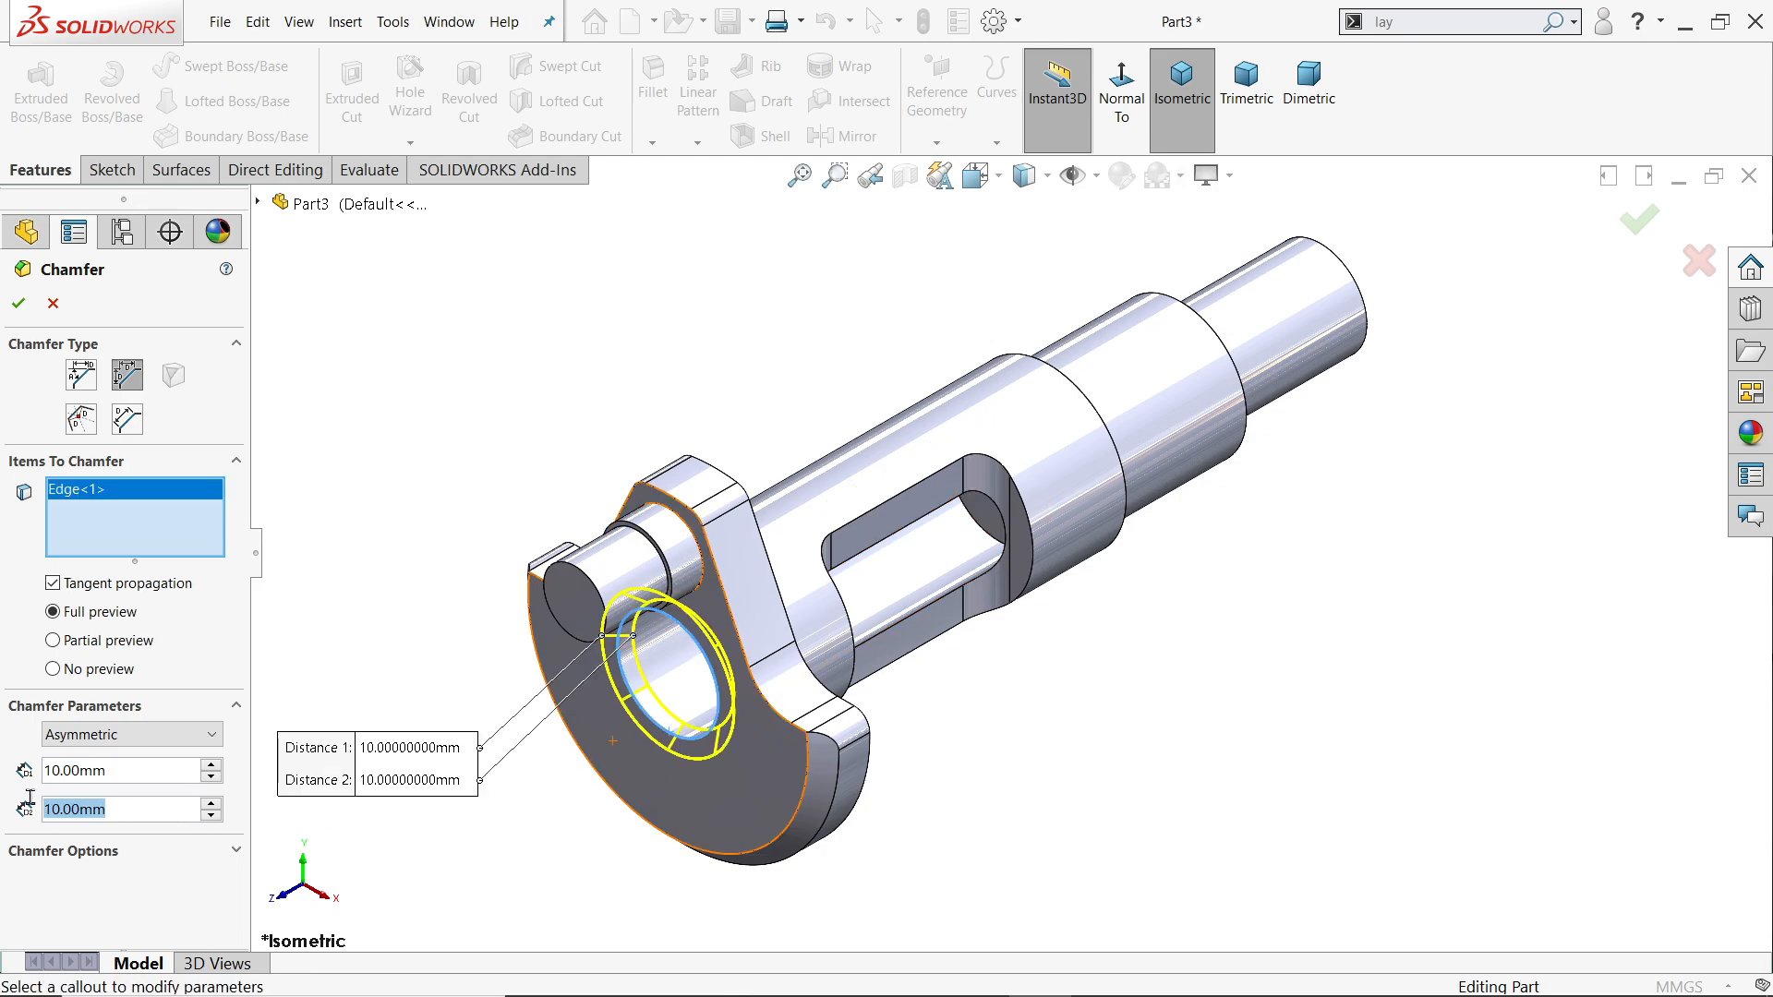
pyautogui.write('40')
pyautogui.press('Return')
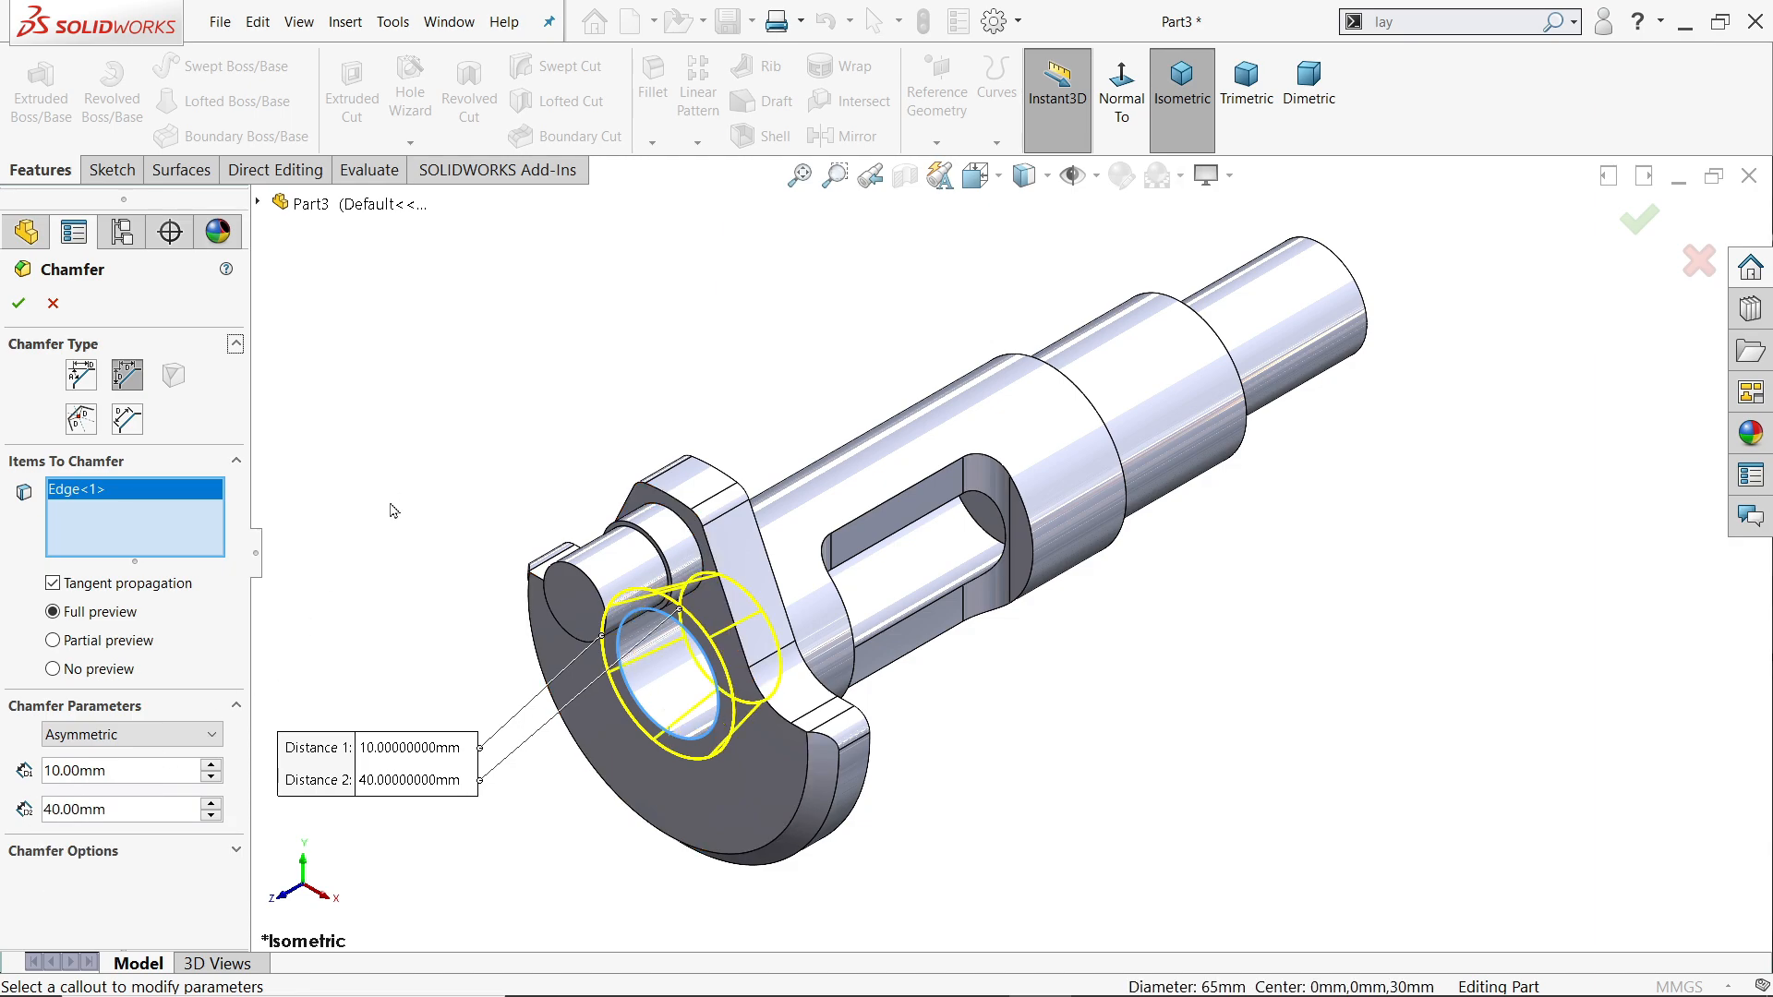
pyautogui.moveTo(596, 712); pyautogui.dragTo(479, 601, button='middle')
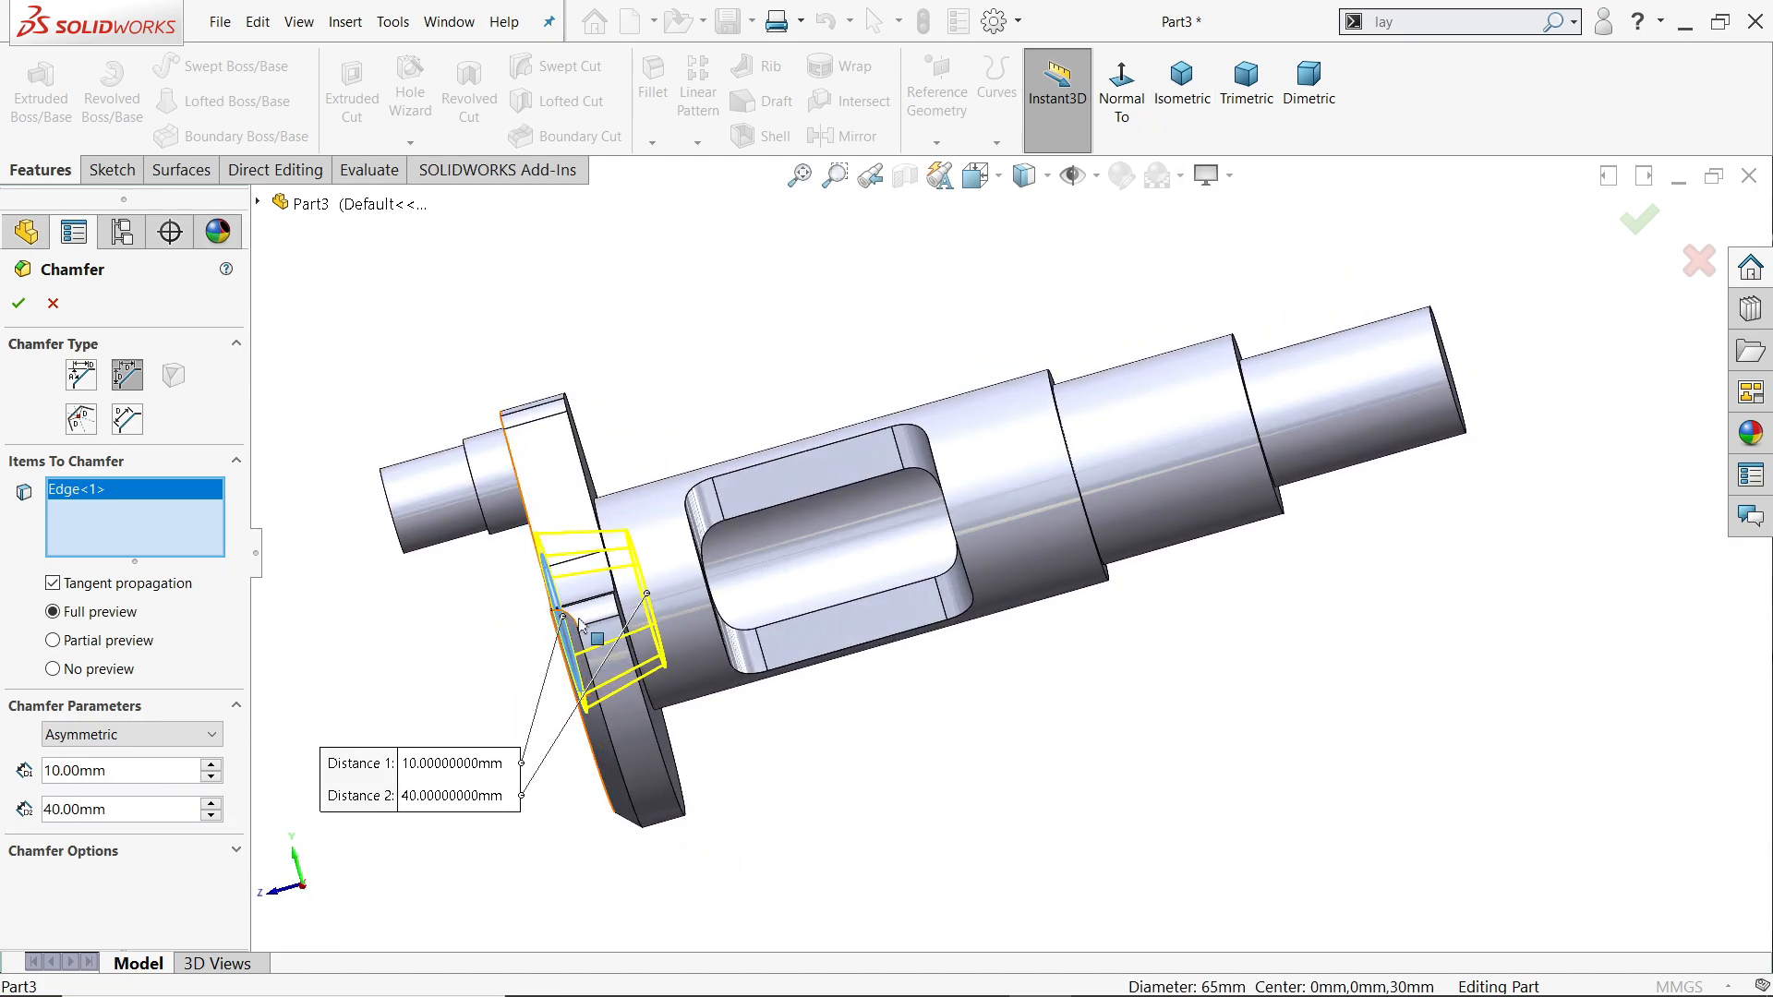
pyautogui.scroll(-3, 631, 631)
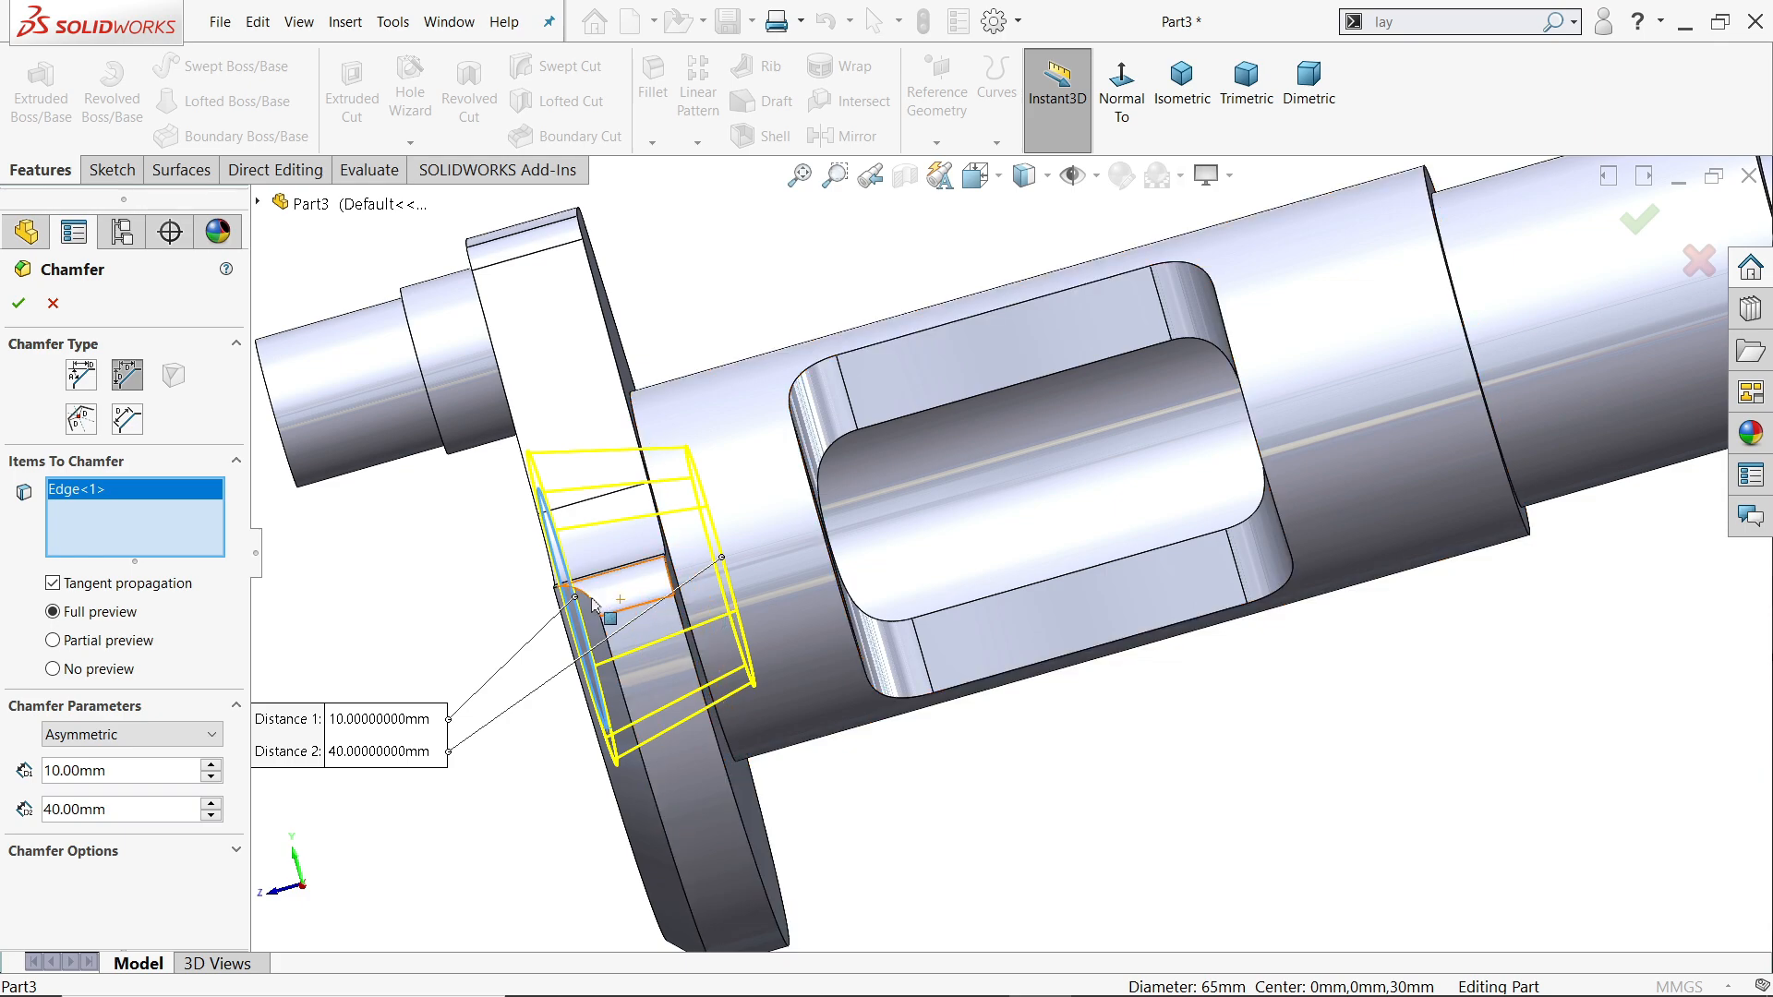
pyautogui.moveTo(369, 565); pyautogui.dragTo(314, 597, button='middle')
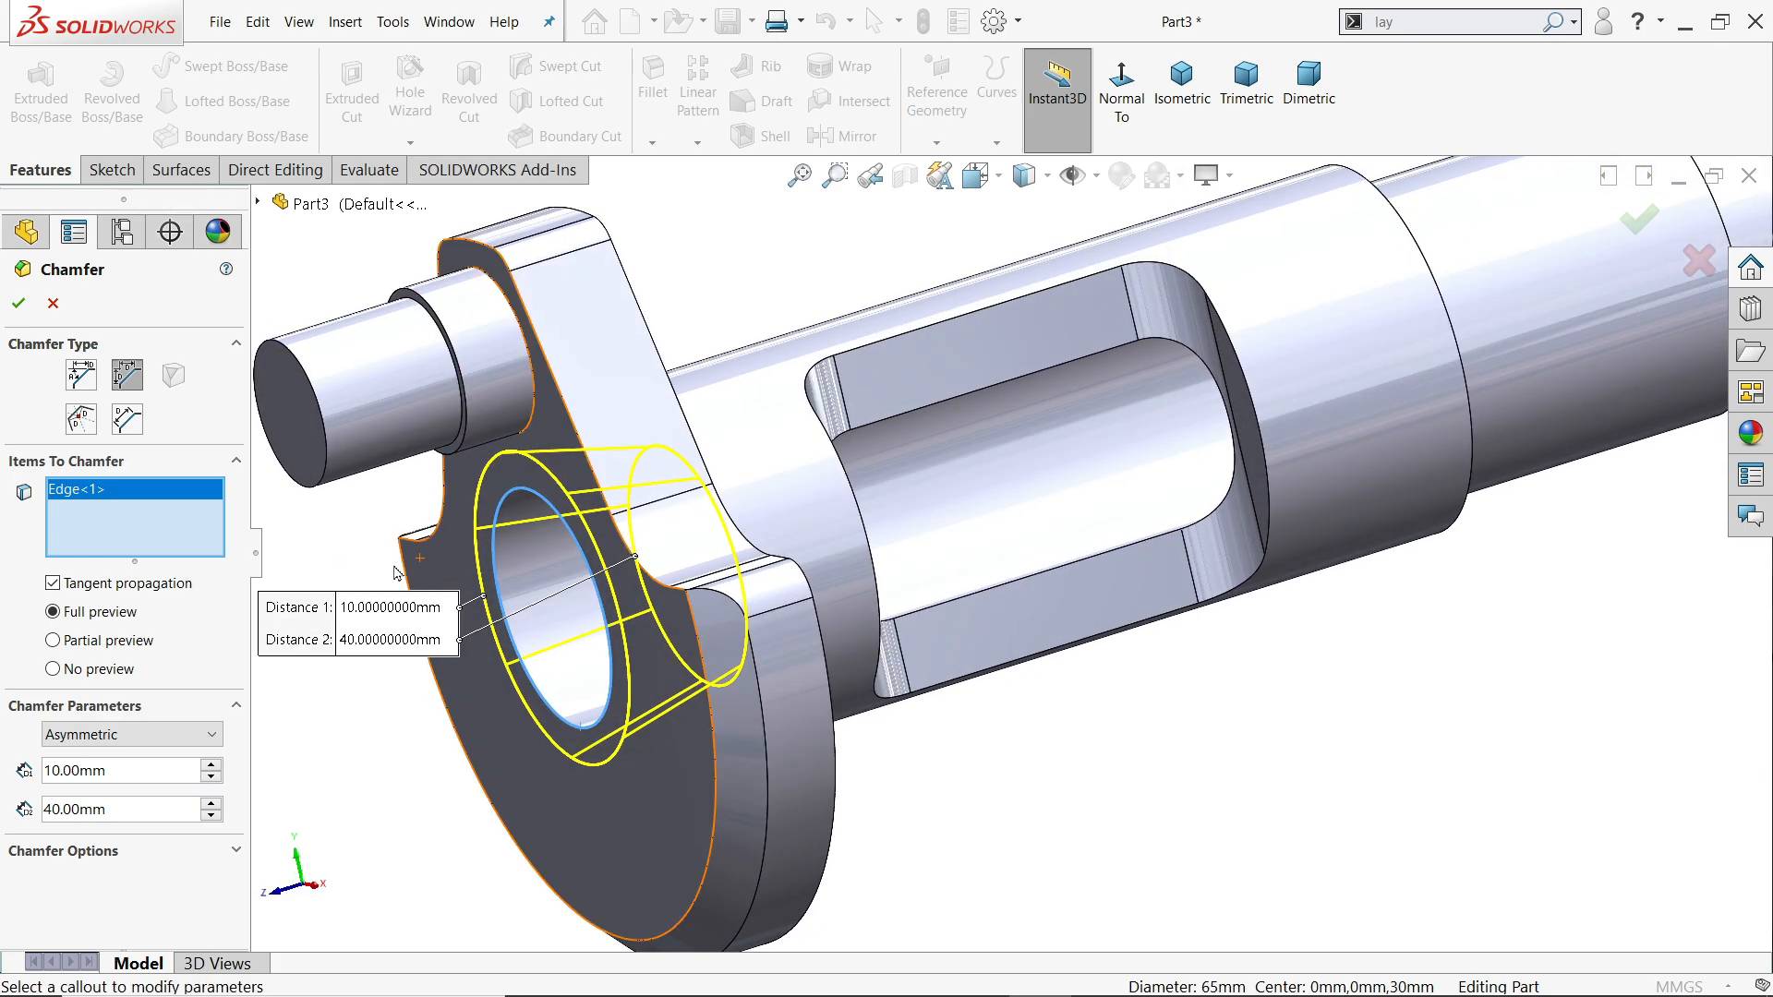
pyautogui.click(19, 303)
# Chamfer the end face of the smallest-diameter shaft section by 5 mm at 45°
pyautogui.scroll(5, 831, 554)
pyautogui.moveTo(795, 554); pyautogui.dragTo(618, 693, button='middle')
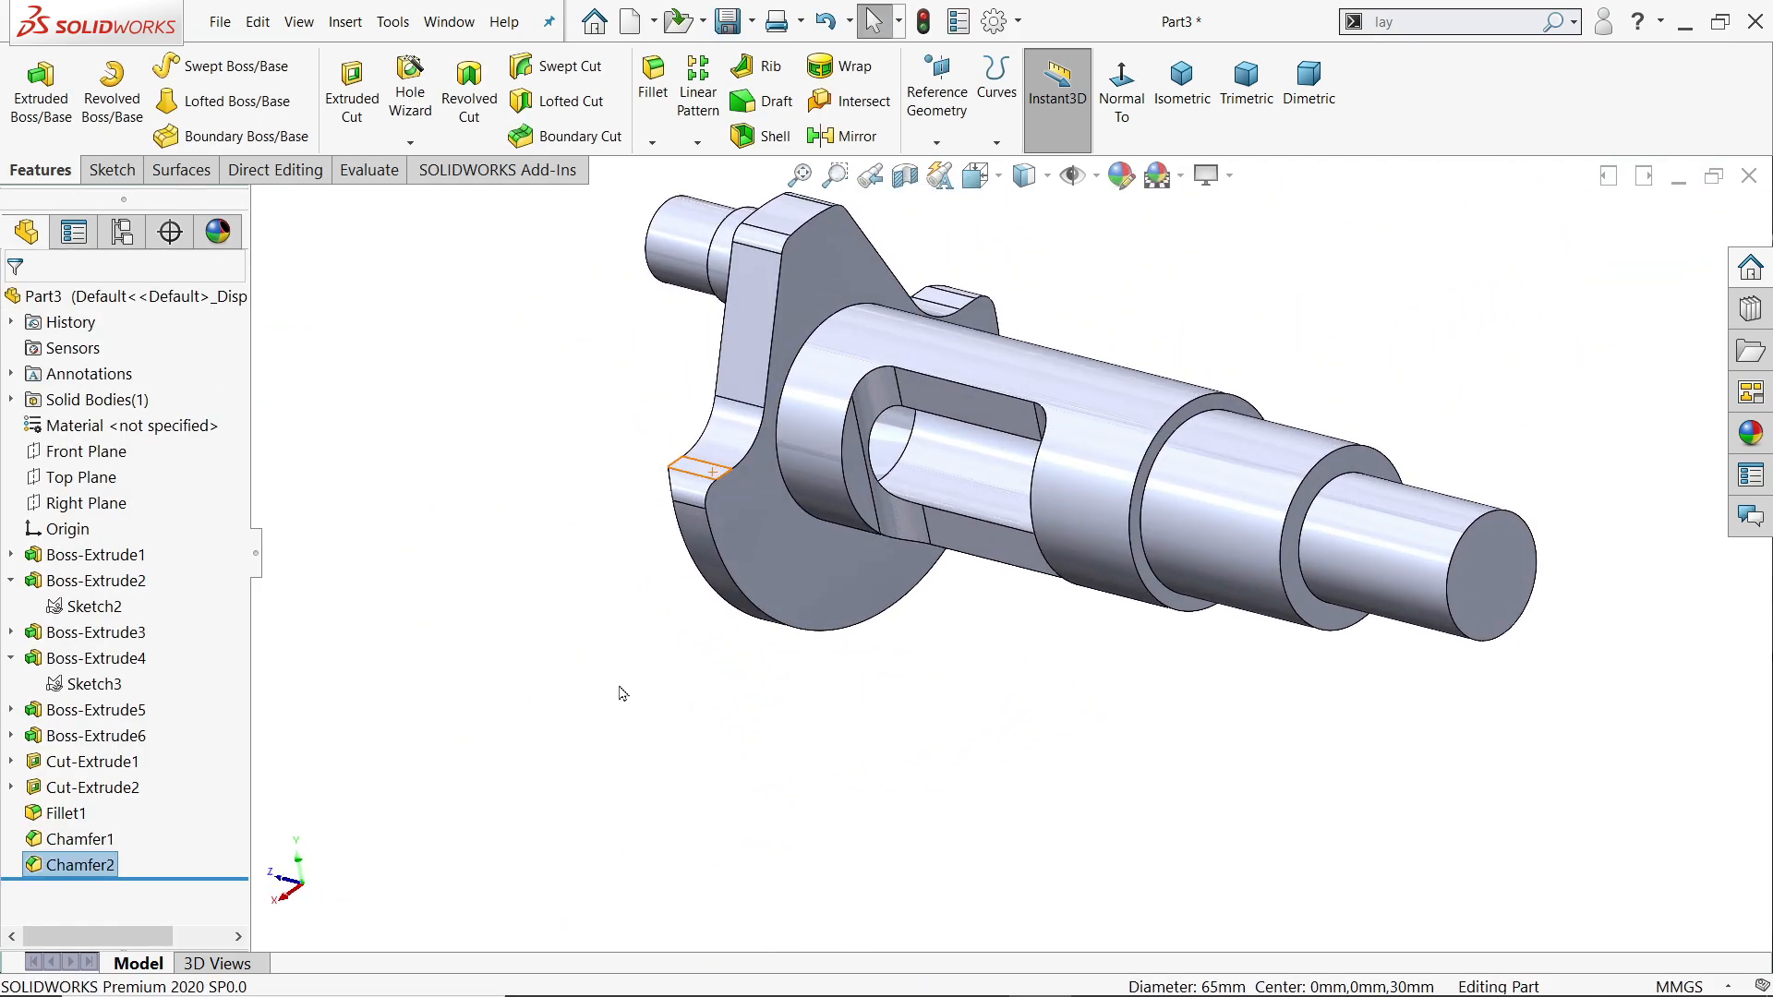
pyautogui.click(653, 147)
pyautogui.click(690, 191)
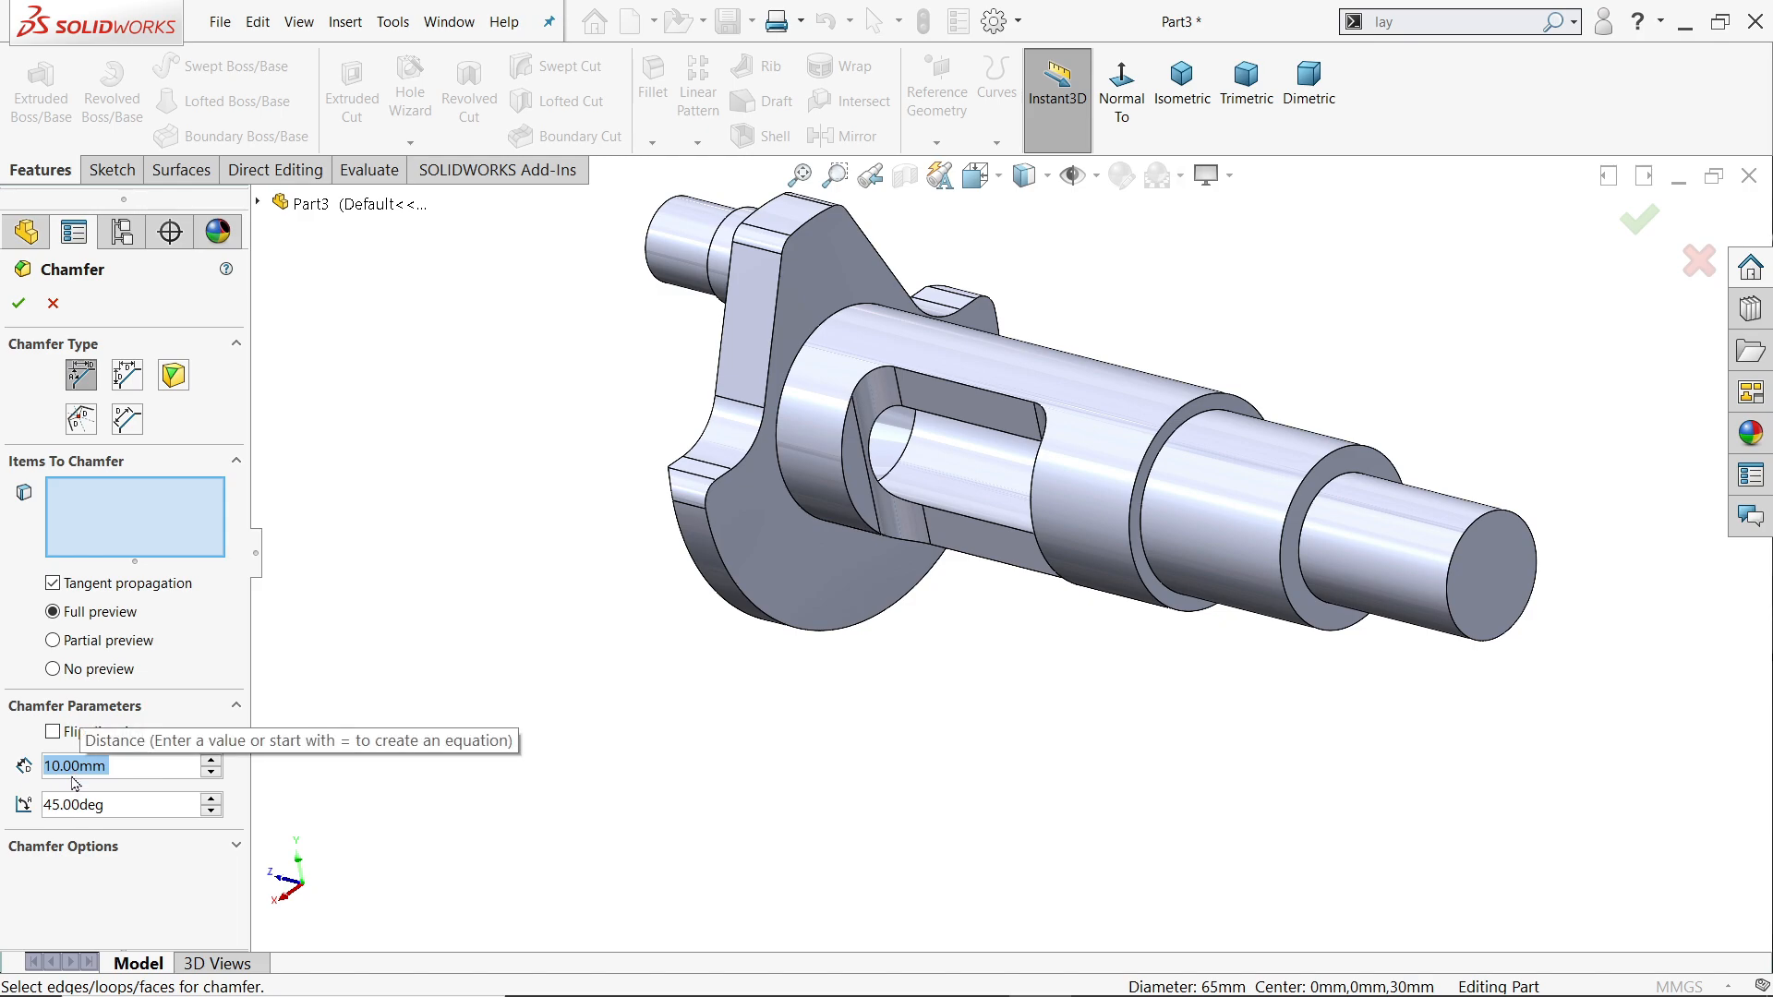
pyautogui.scroll(-3, 1556, 601)
pyautogui.click(1434, 582)
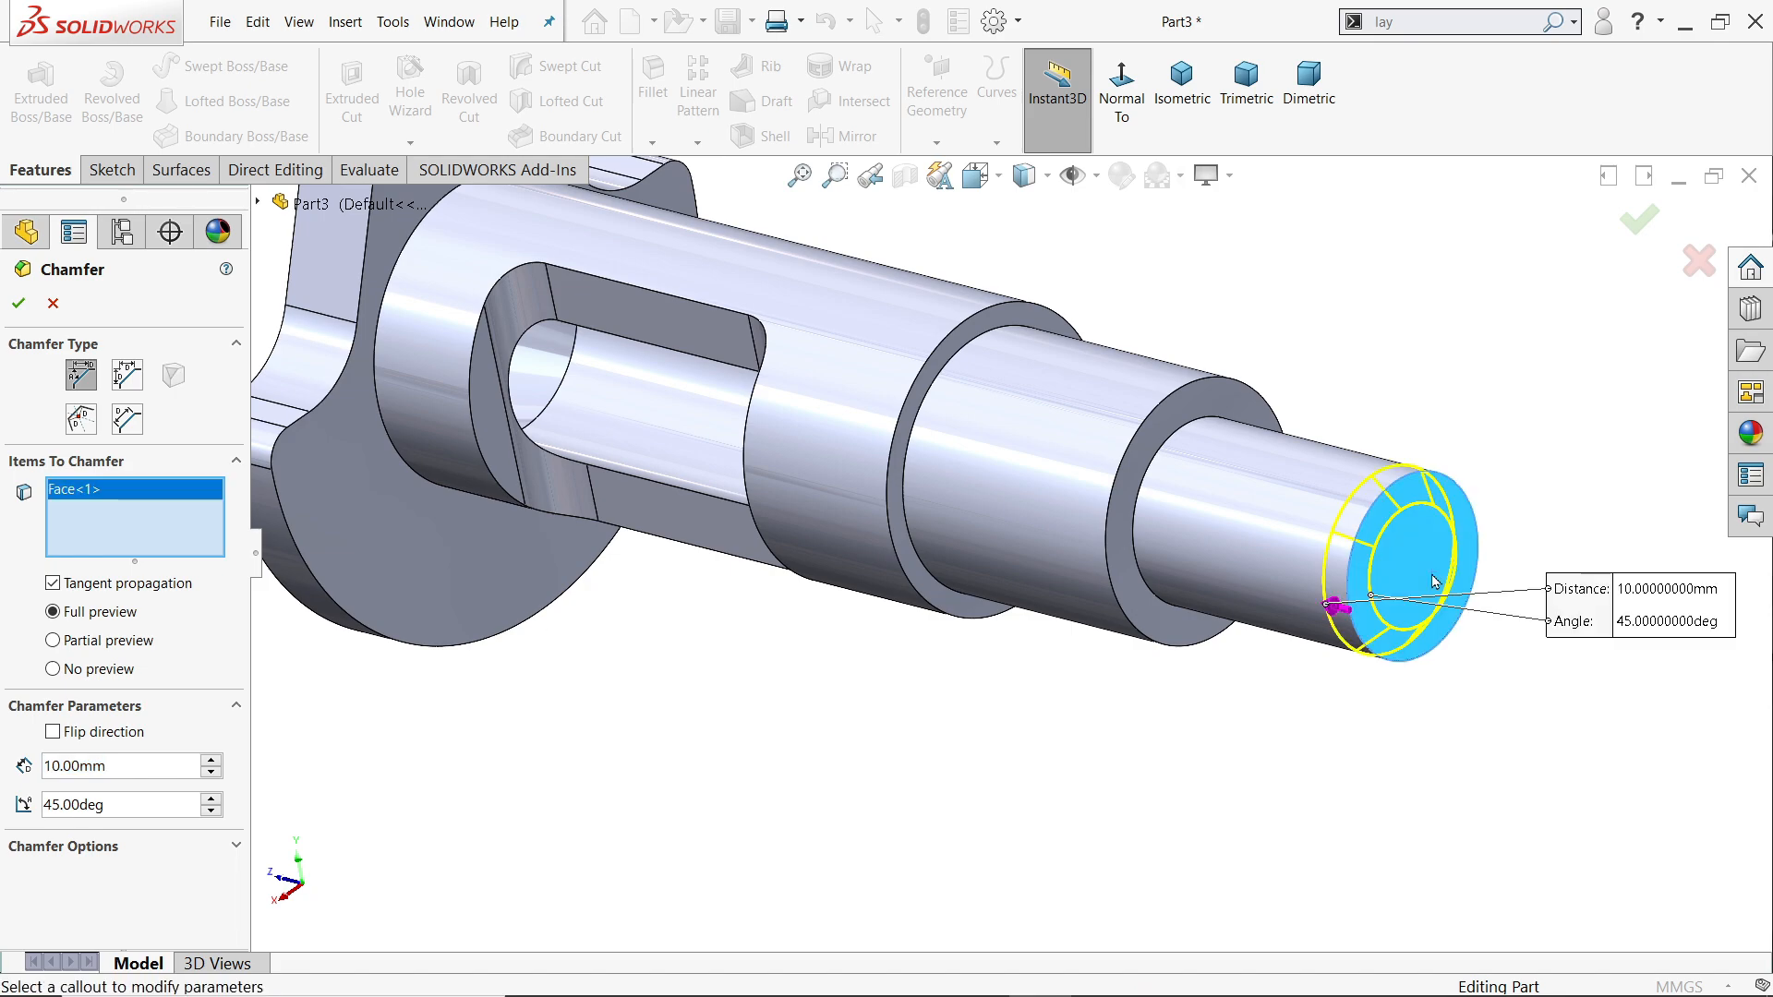
pyautogui.click(116, 765)
pyautogui.write('5')
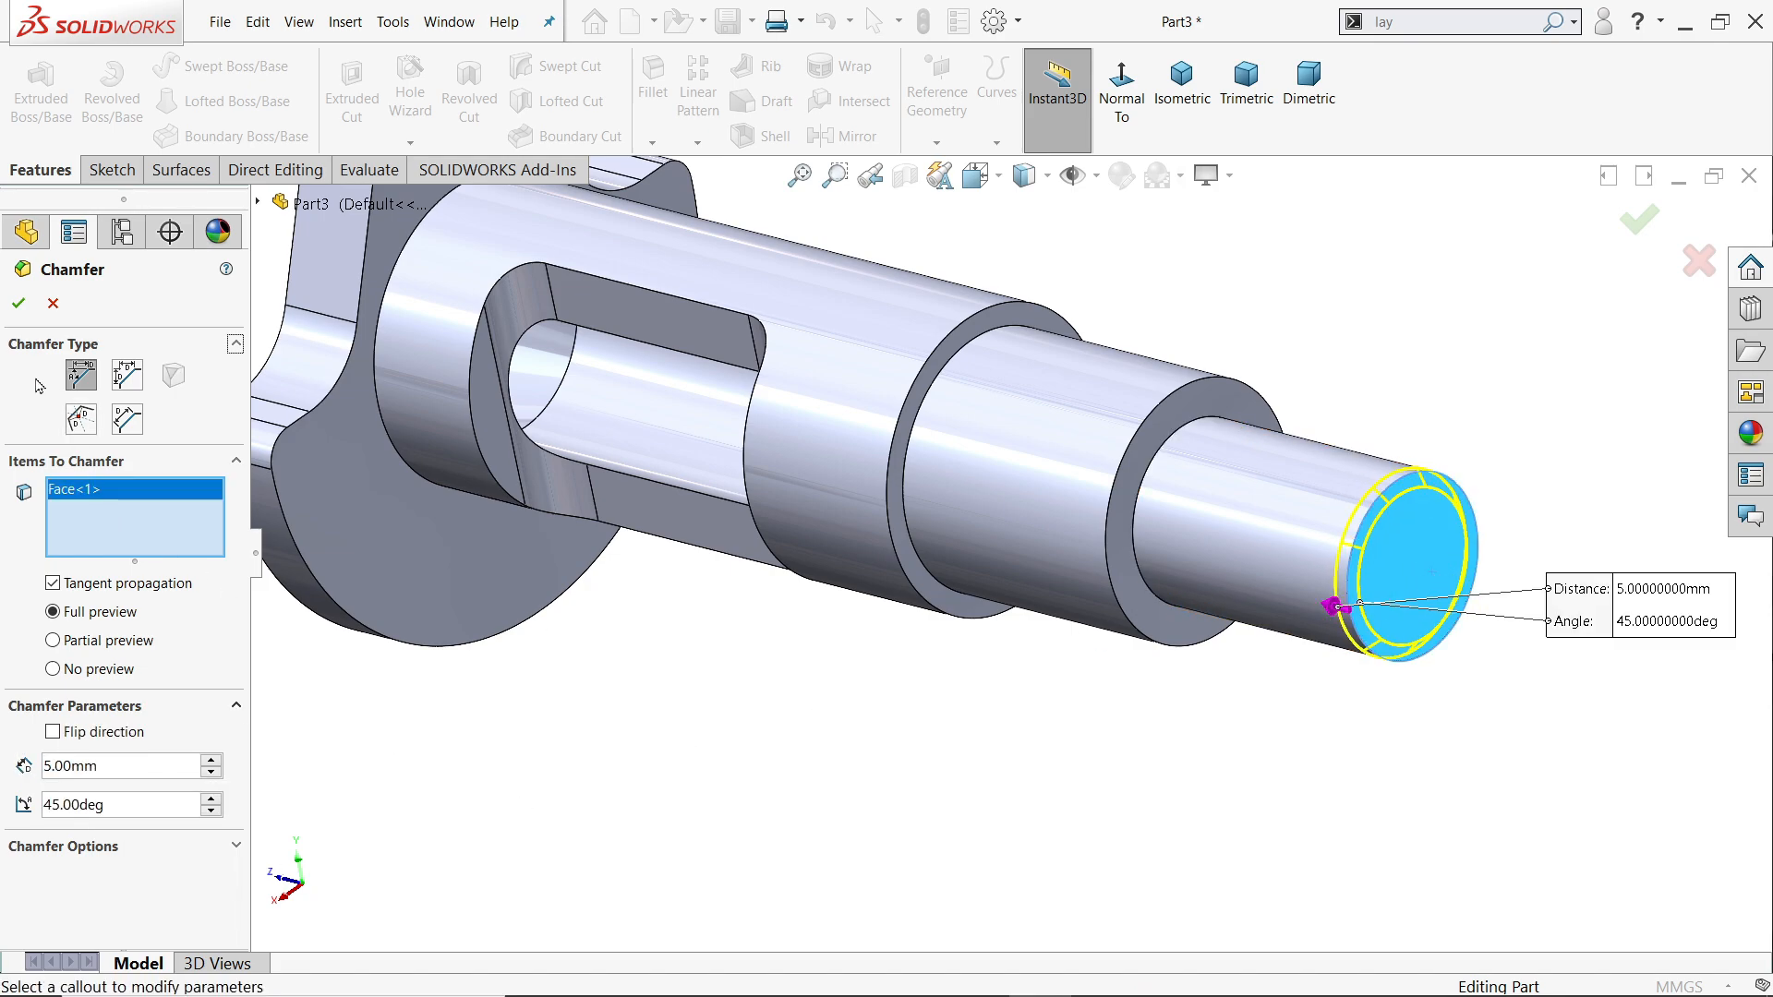
pyautogui.click(18, 303)
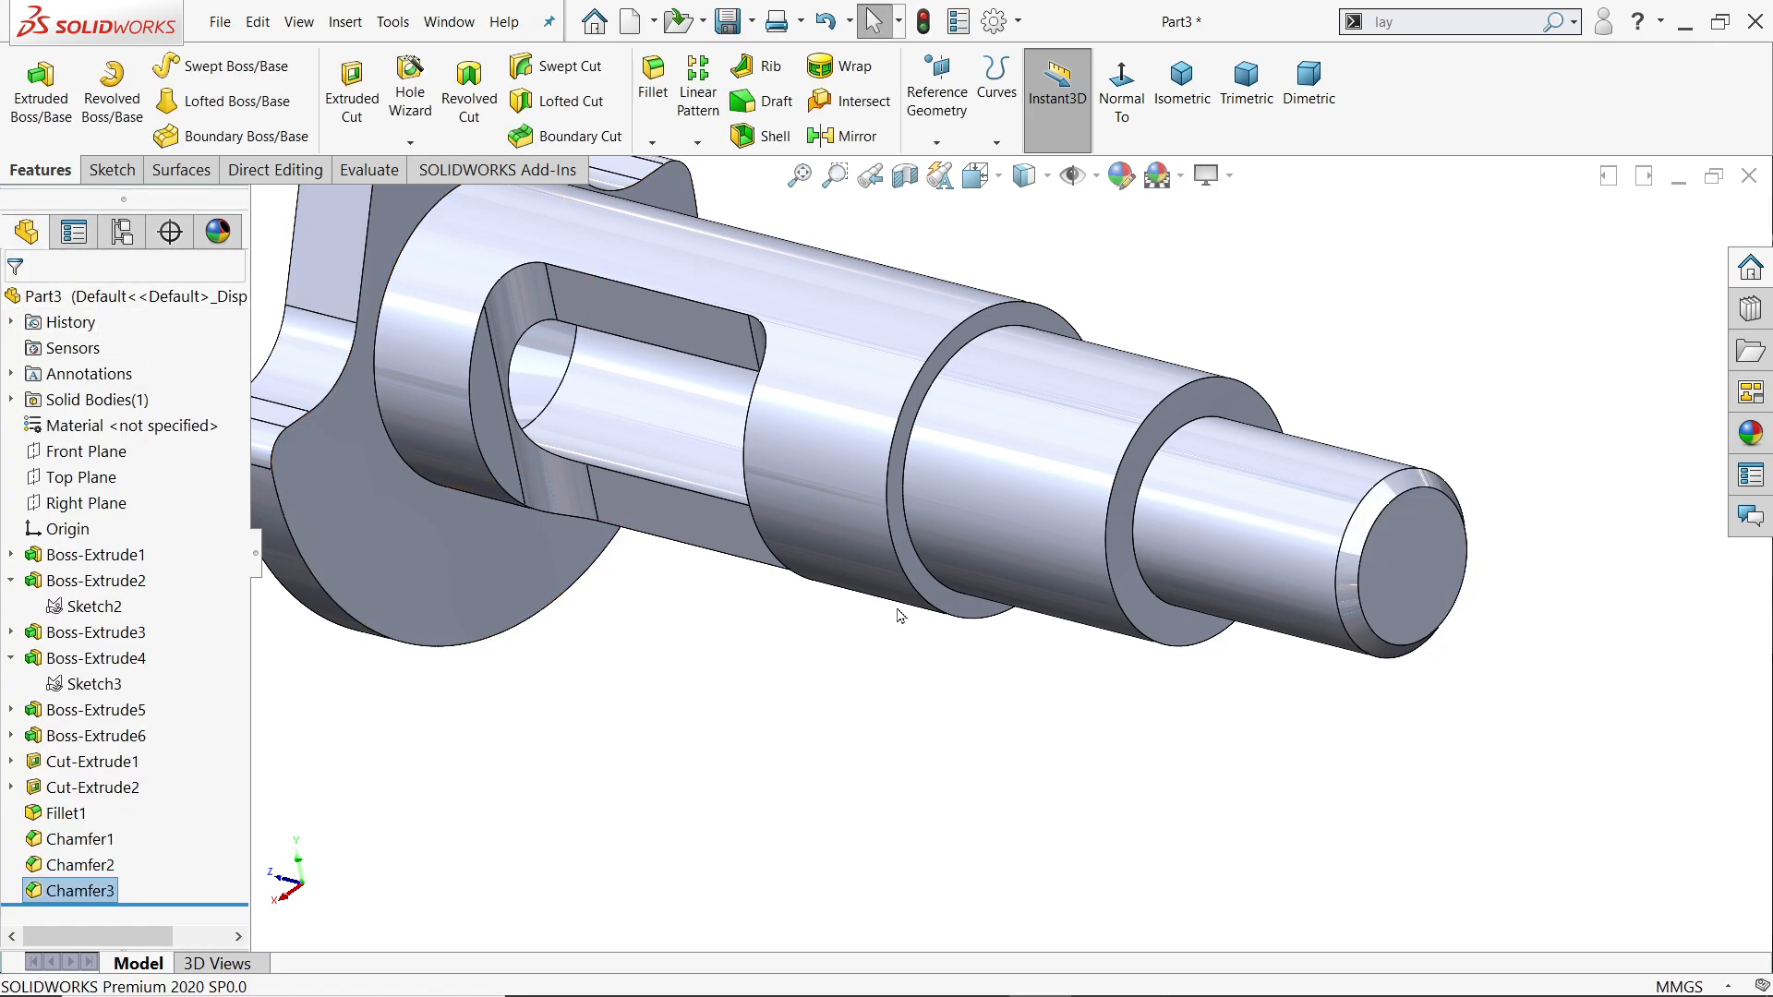
# Add an ANSI Metric M60x5.5 machine-thread cosmetic thread, Up to Next, from the outer chamfer edge of the shaft end
pyautogui.scroll(1, 900, 616)
pyautogui.click(346, 22)
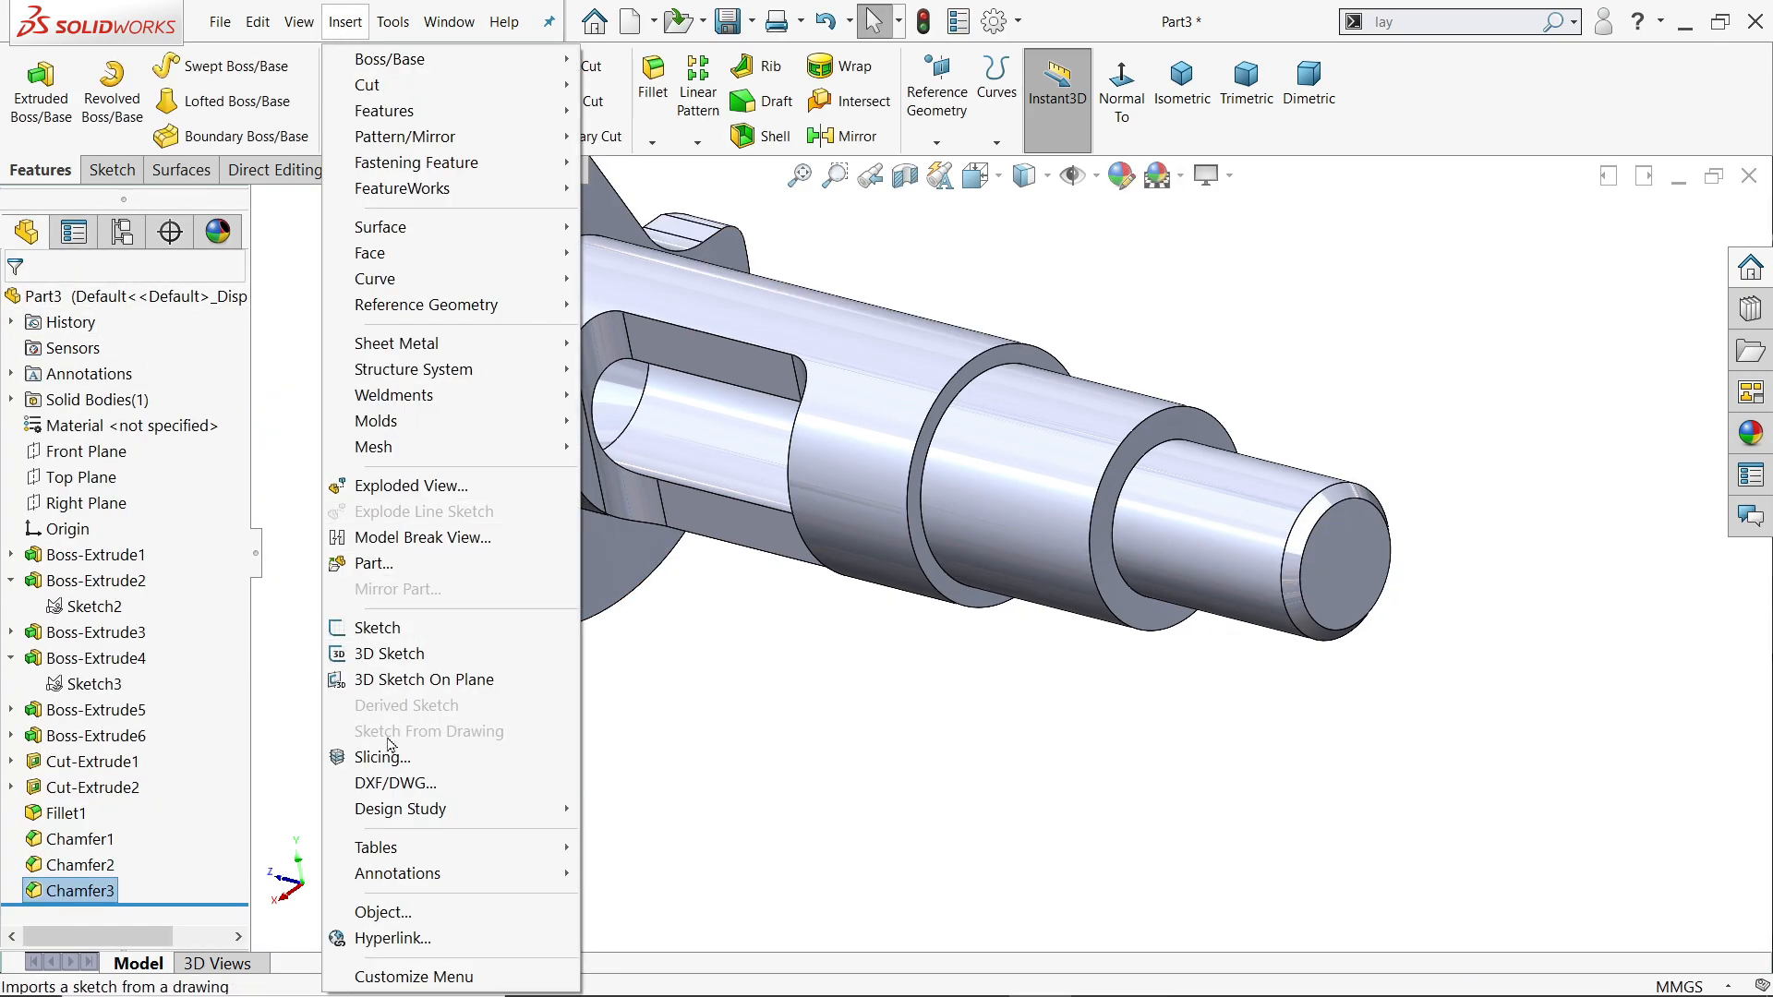
pyautogui.moveTo(413, 876)
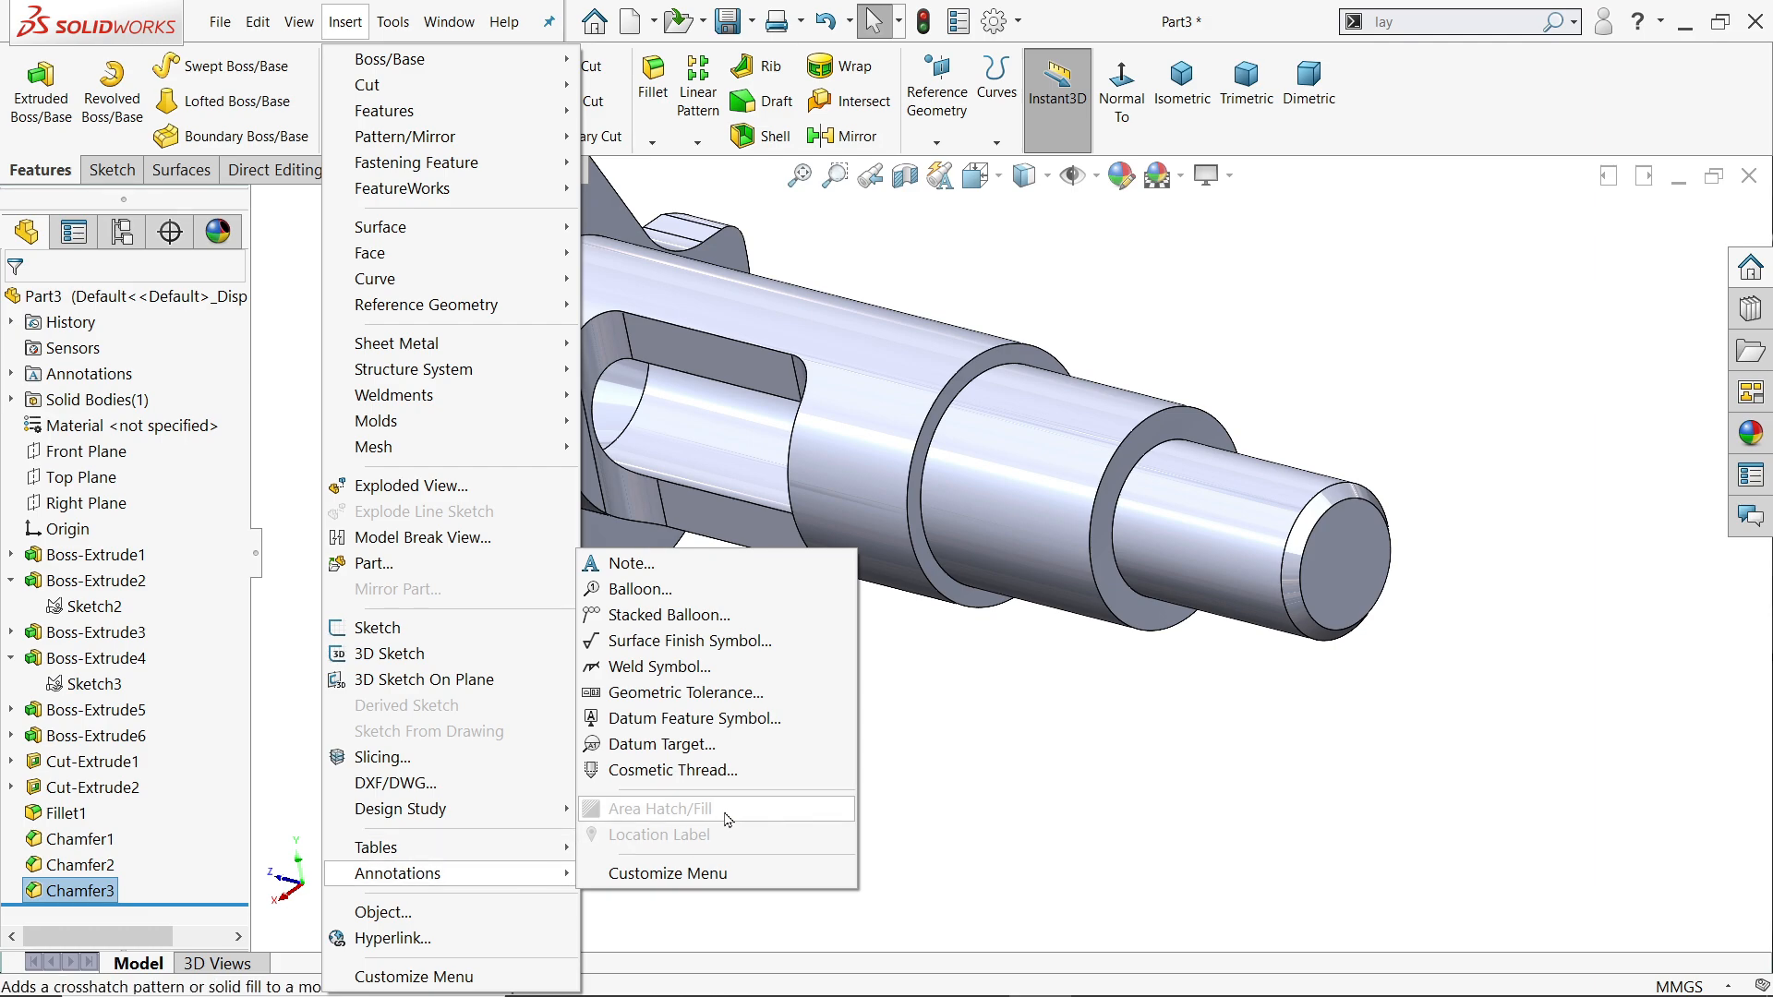
pyautogui.click(692, 771)
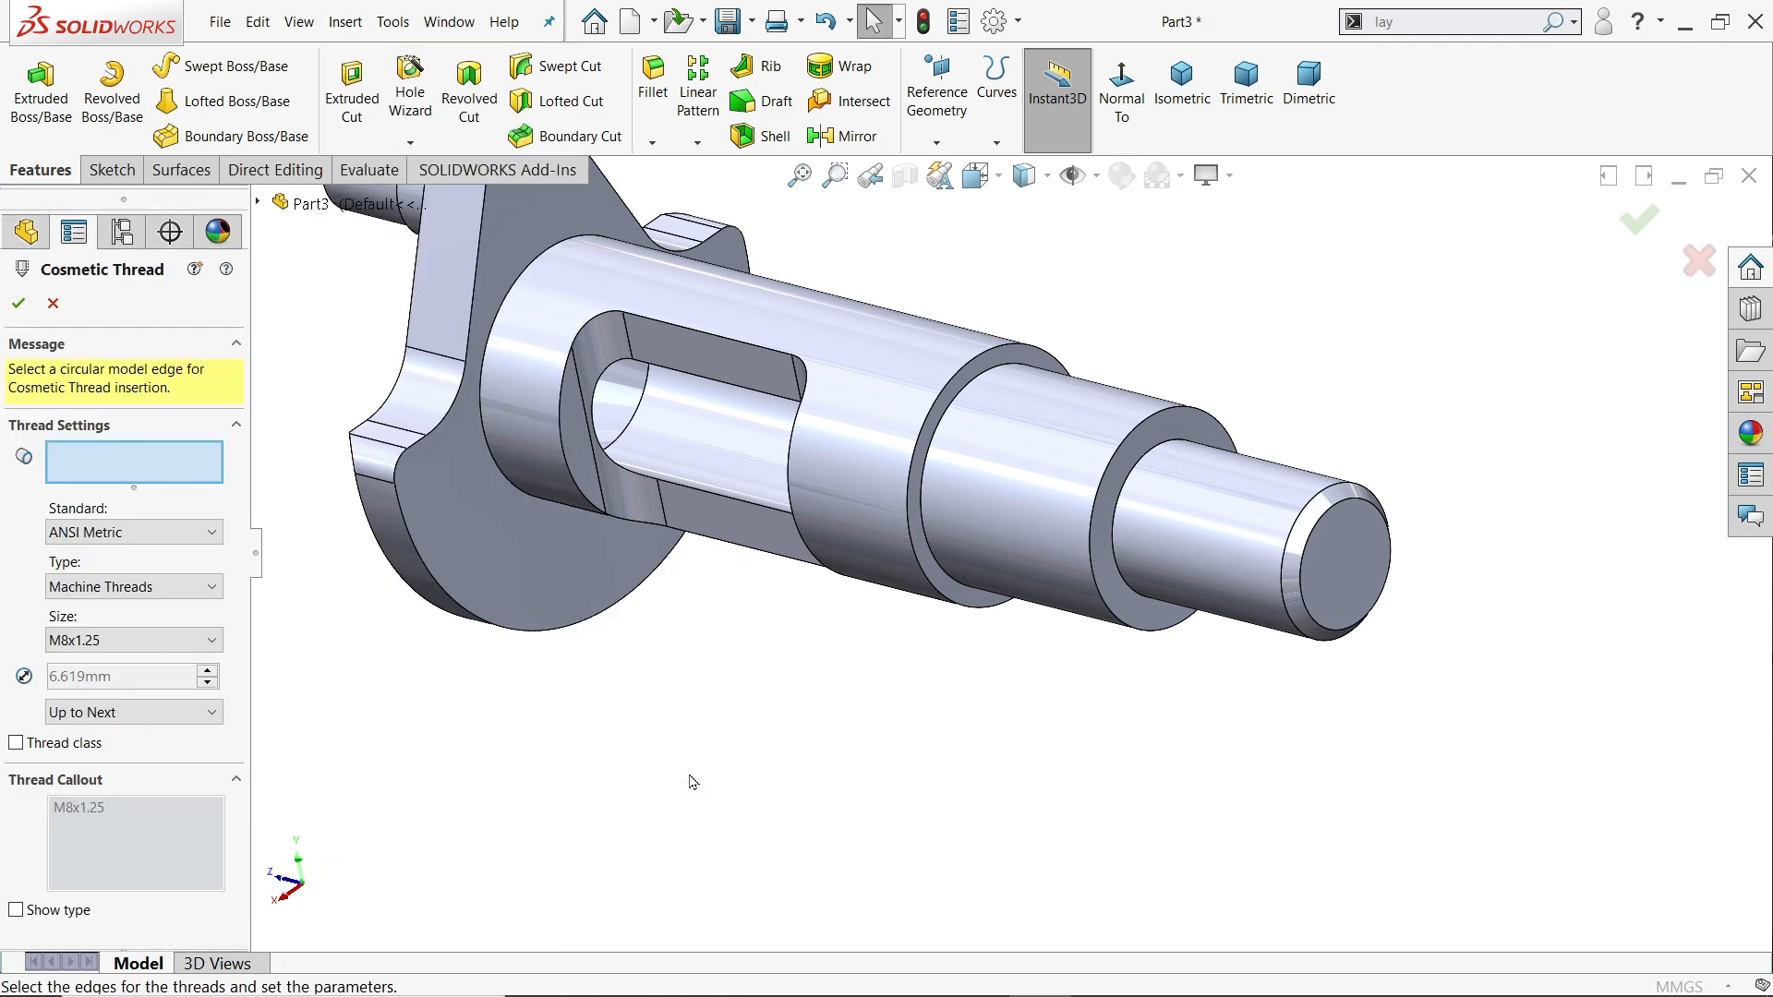
pyautogui.click(1290, 538)
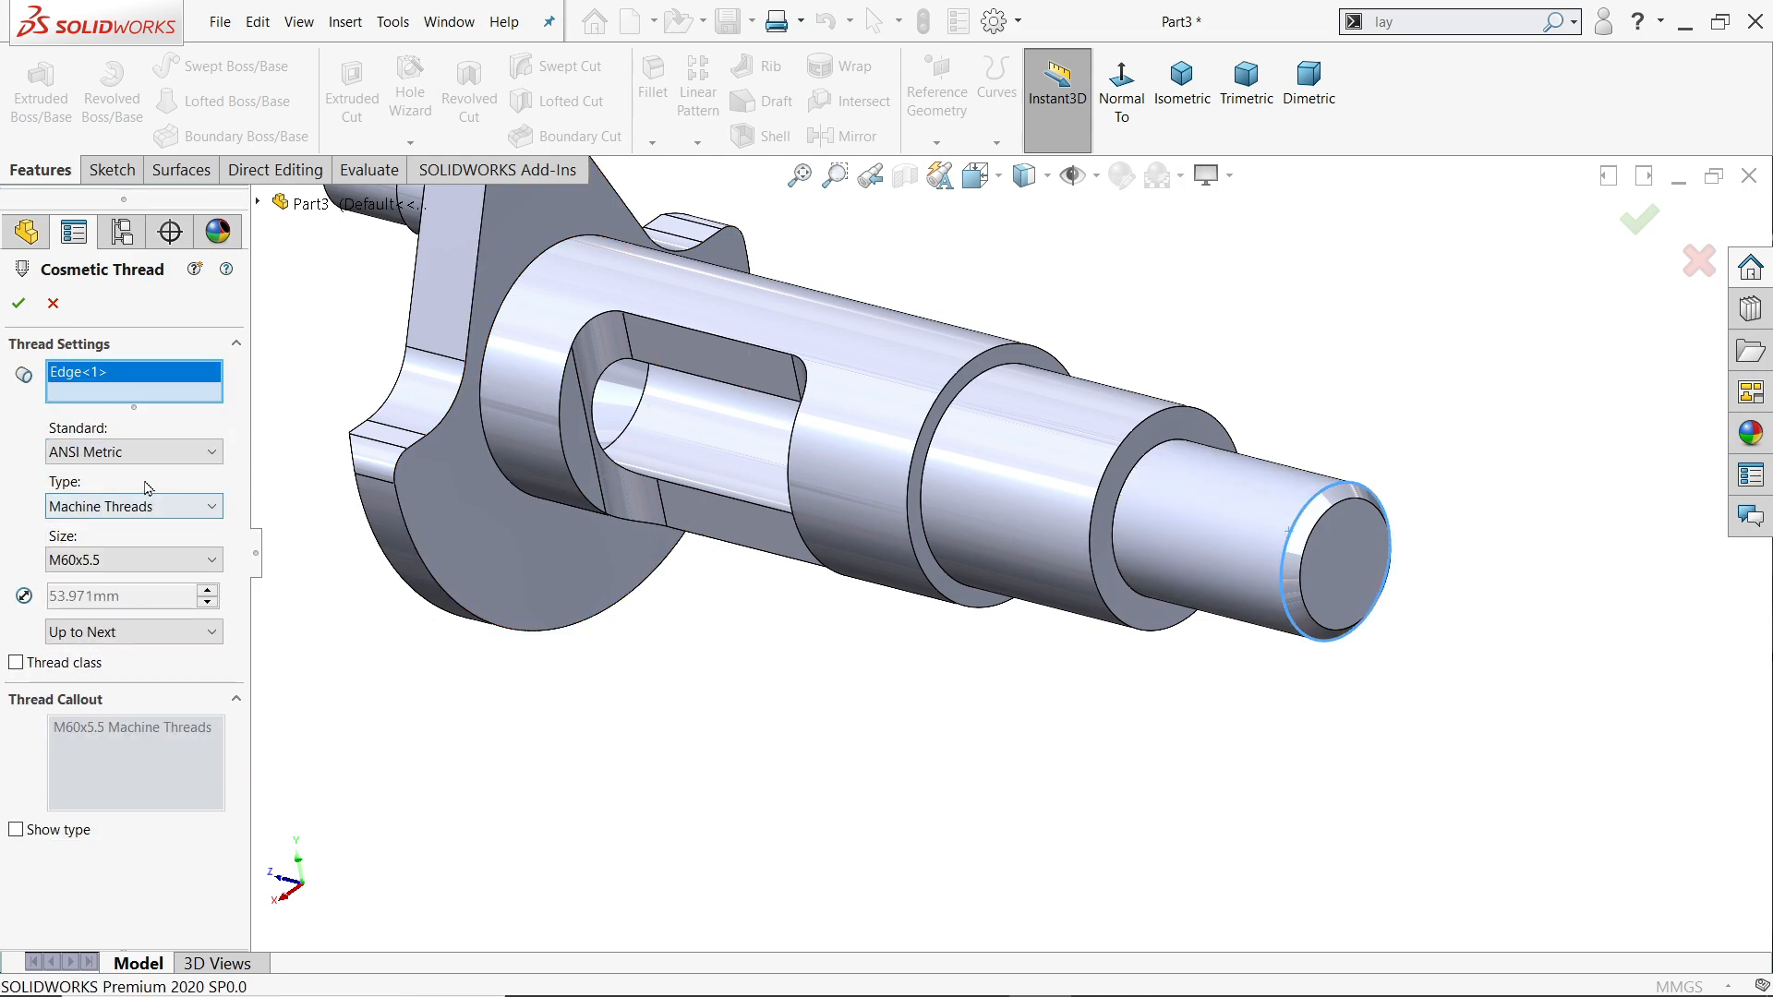
pyautogui.click(129, 451)
pyautogui.click(106, 507)
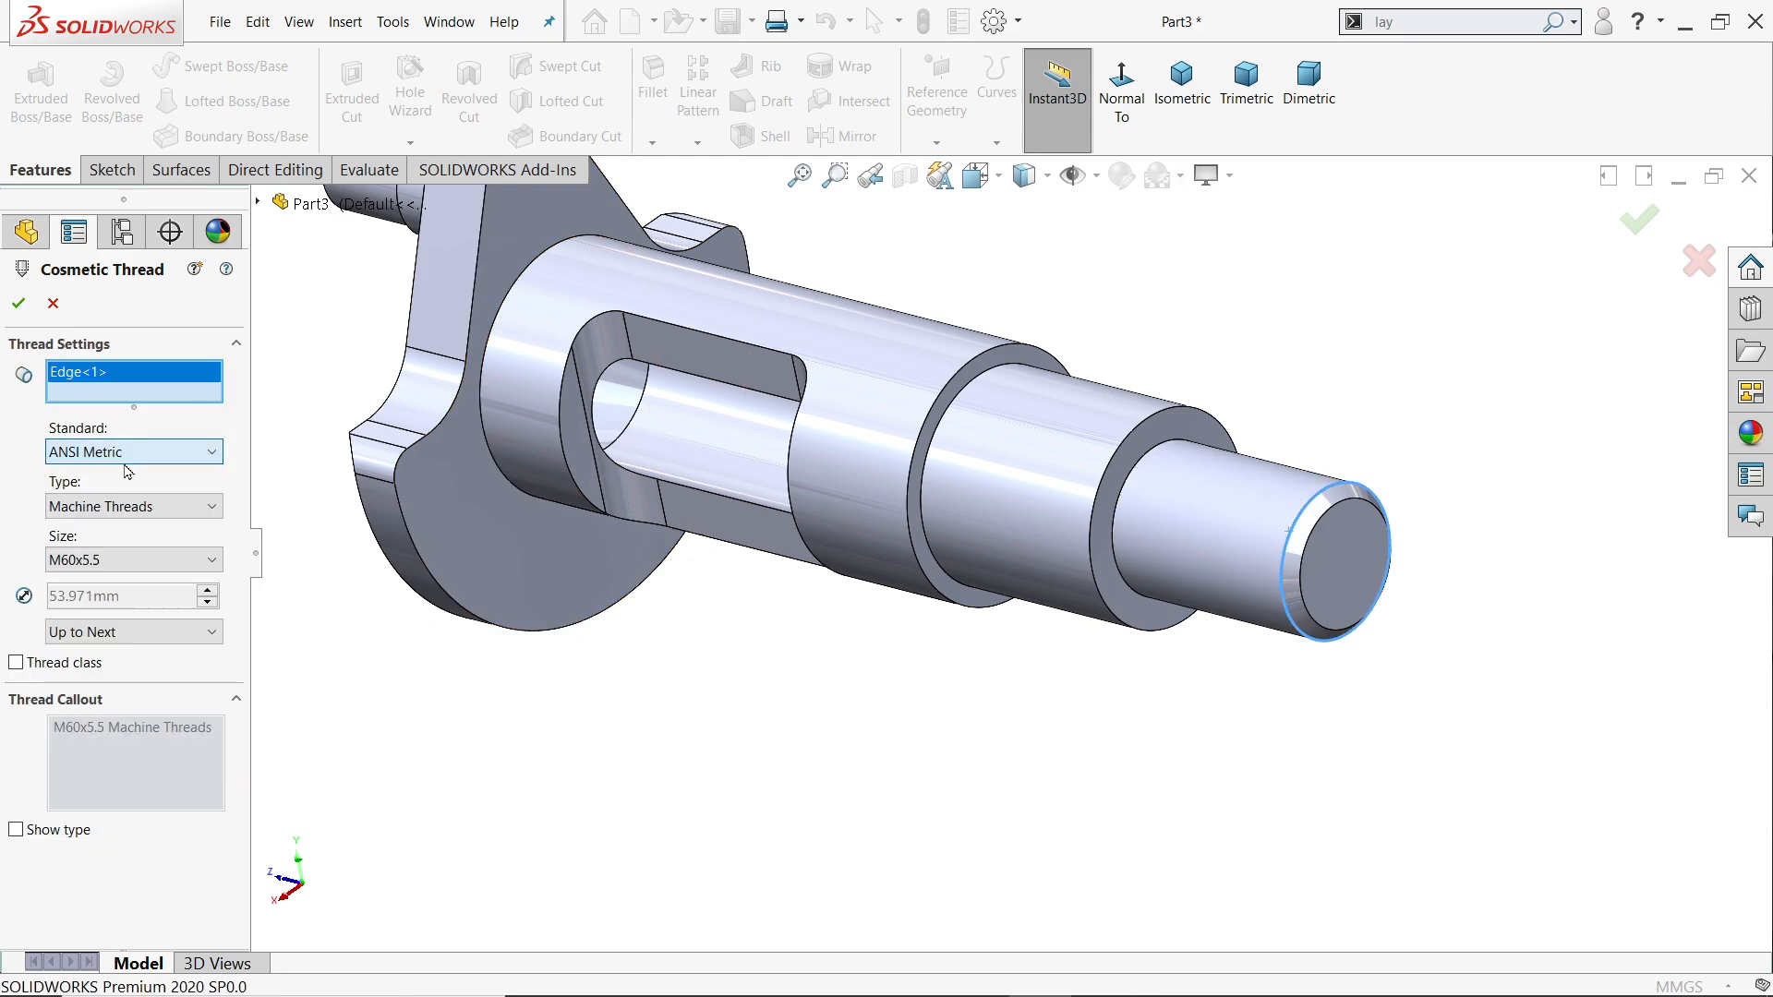
pyautogui.click(102, 565)
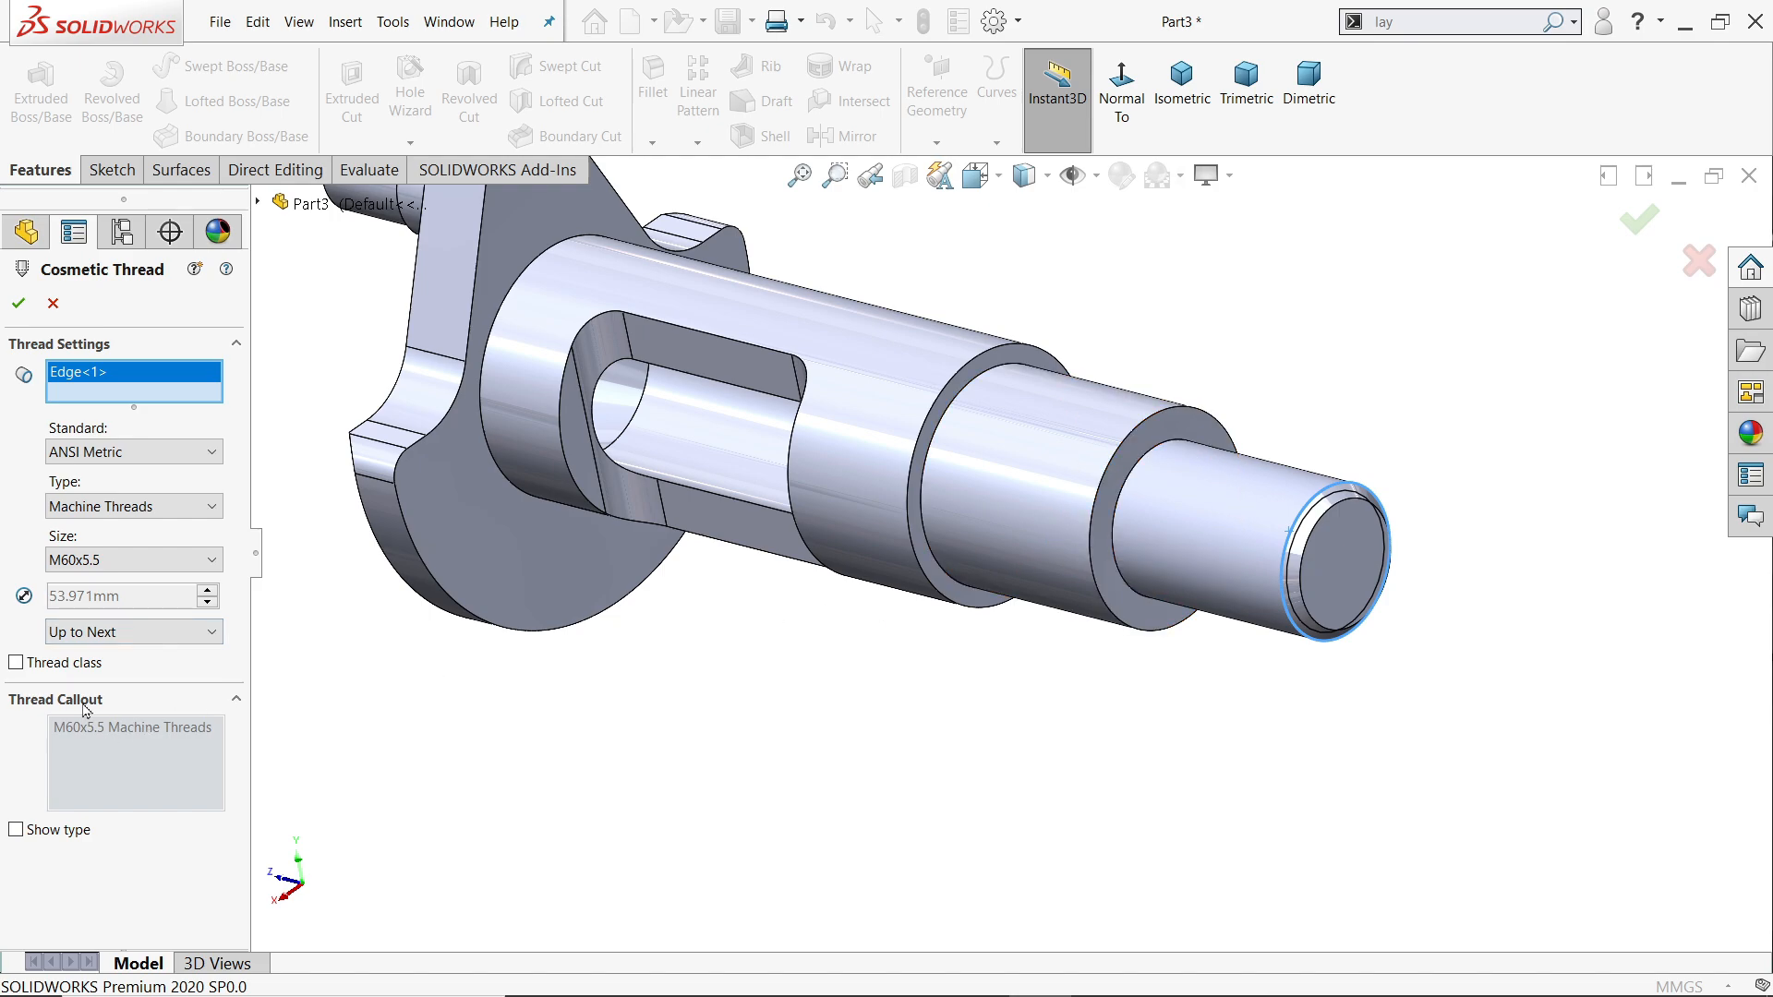
pyautogui.click(22, 304)
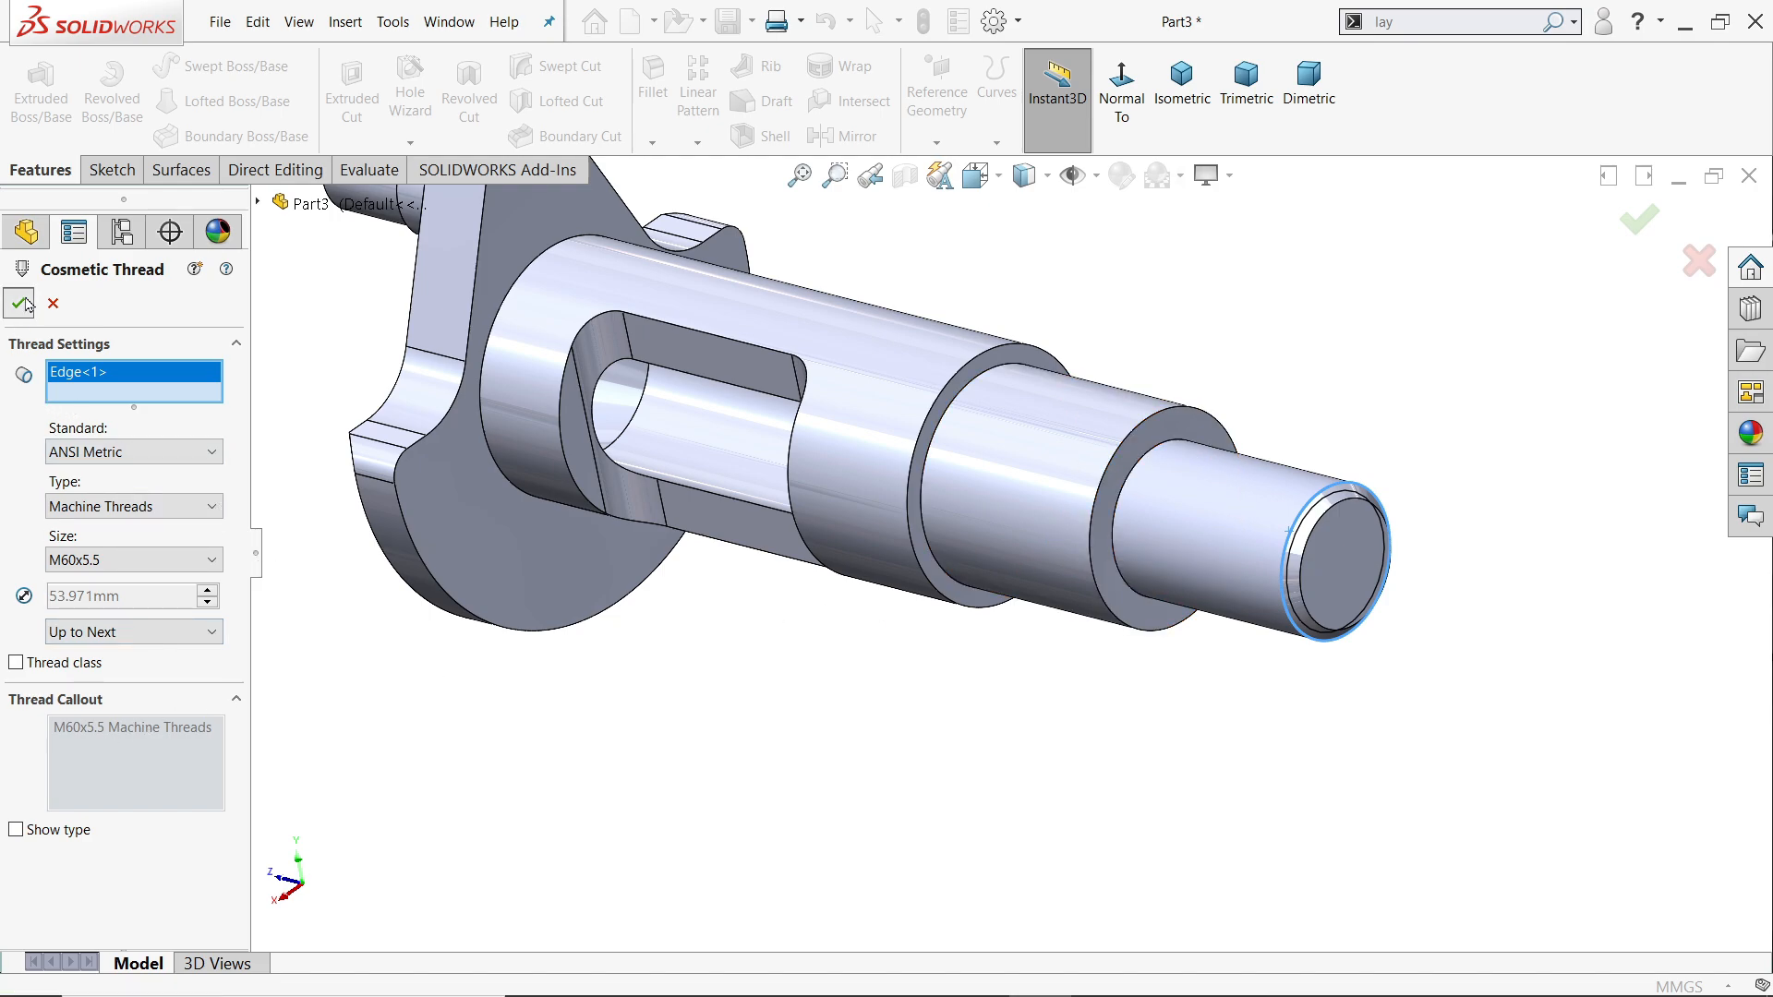
# Turn on shaded cosmetic threads in the document's detailing properties and inspect the threaded shaft end
pyautogui.click(996, 23)
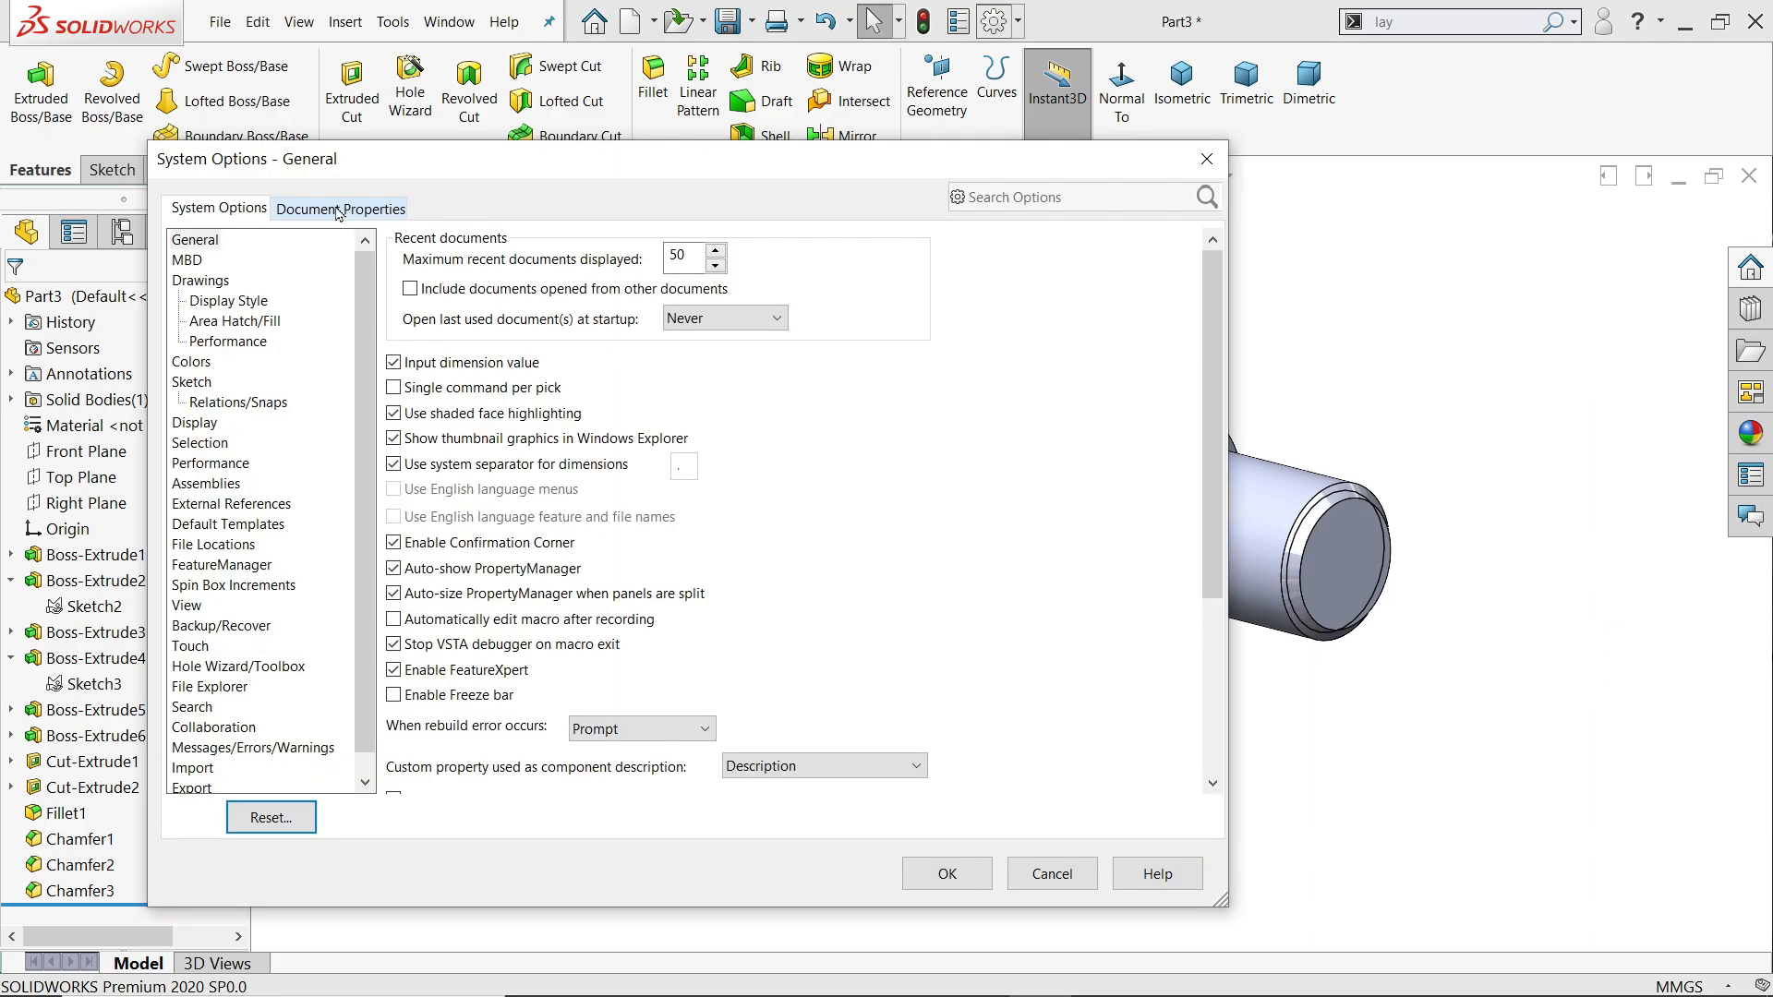
pyautogui.click(342, 209)
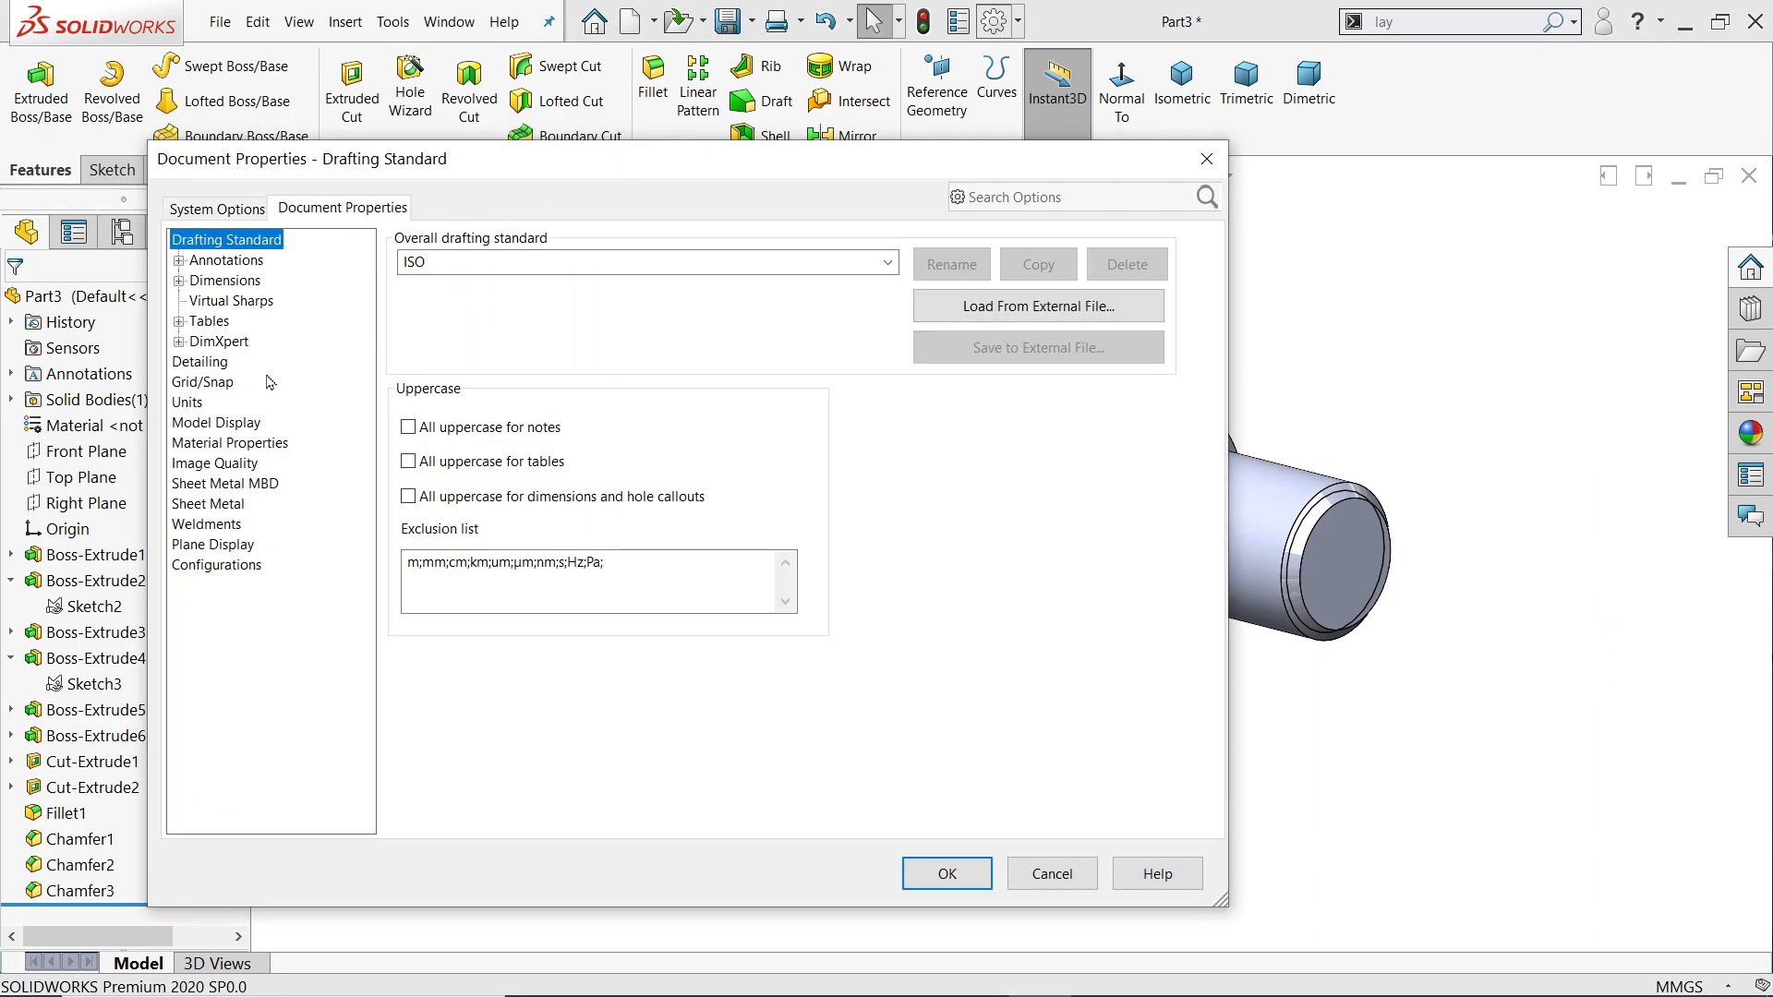
pyautogui.click(201, 362)
pyautogui.click(579, 265)
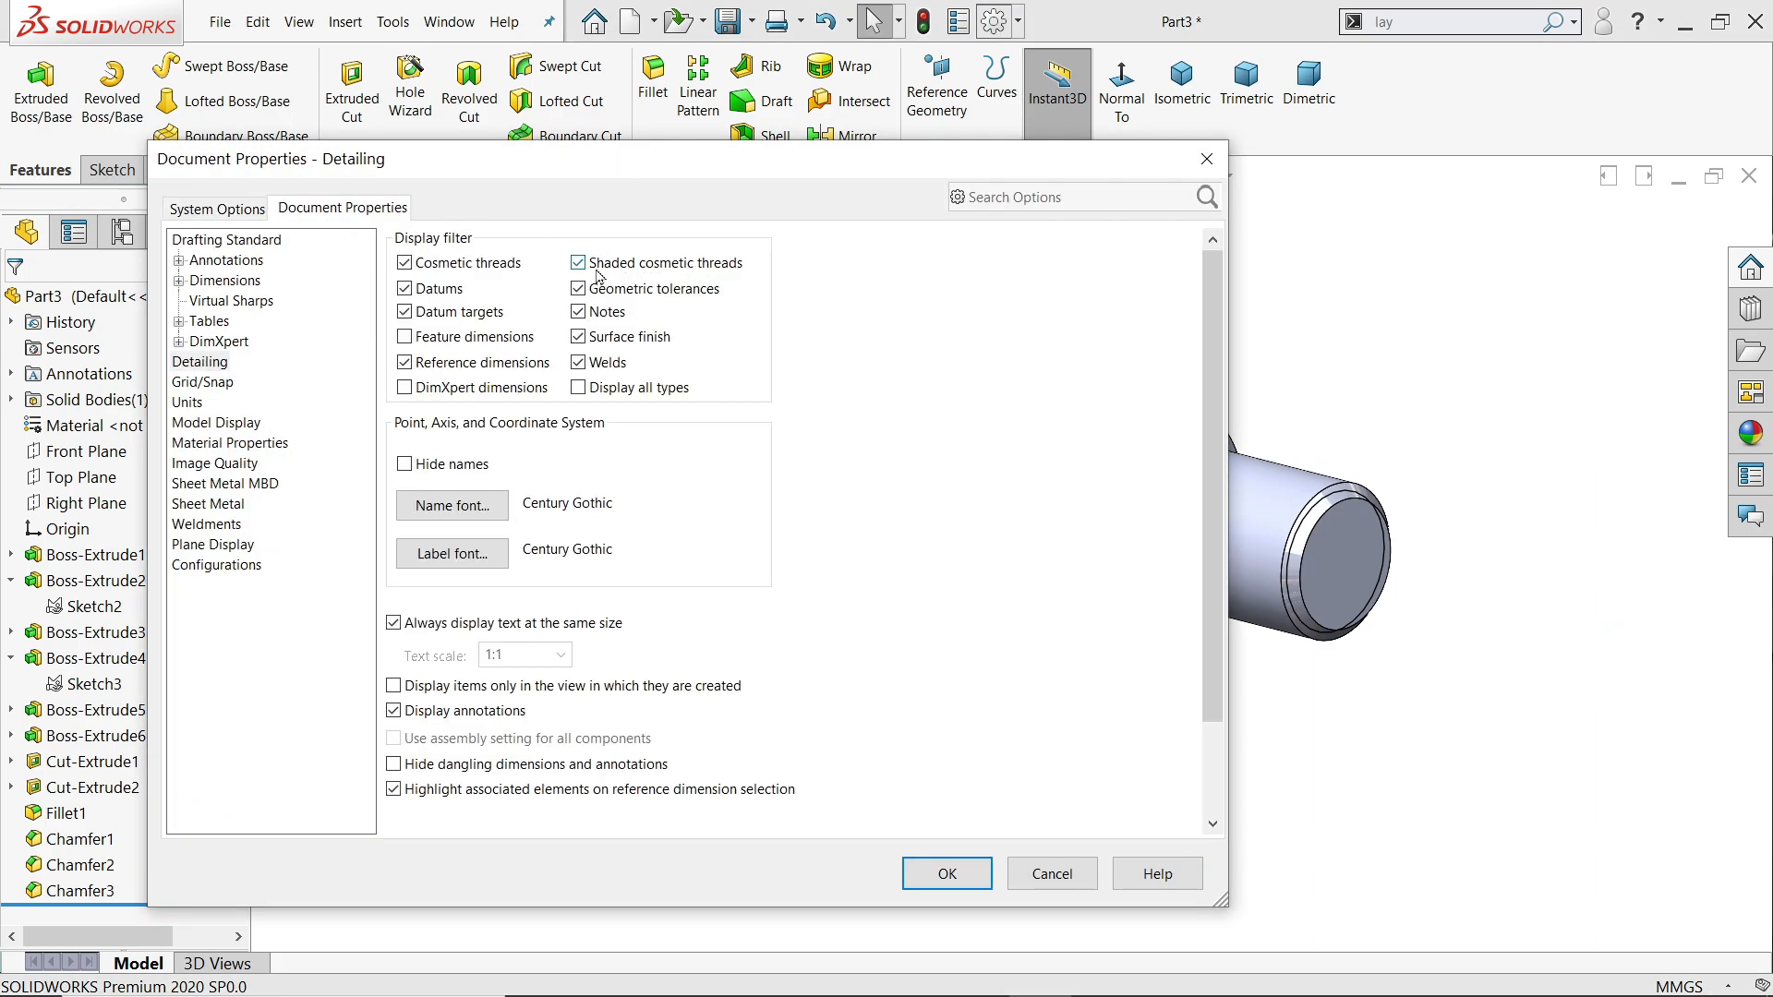
pyautogui.click(926, 875)
pyautogui.scroll(-5, 1228, 674)
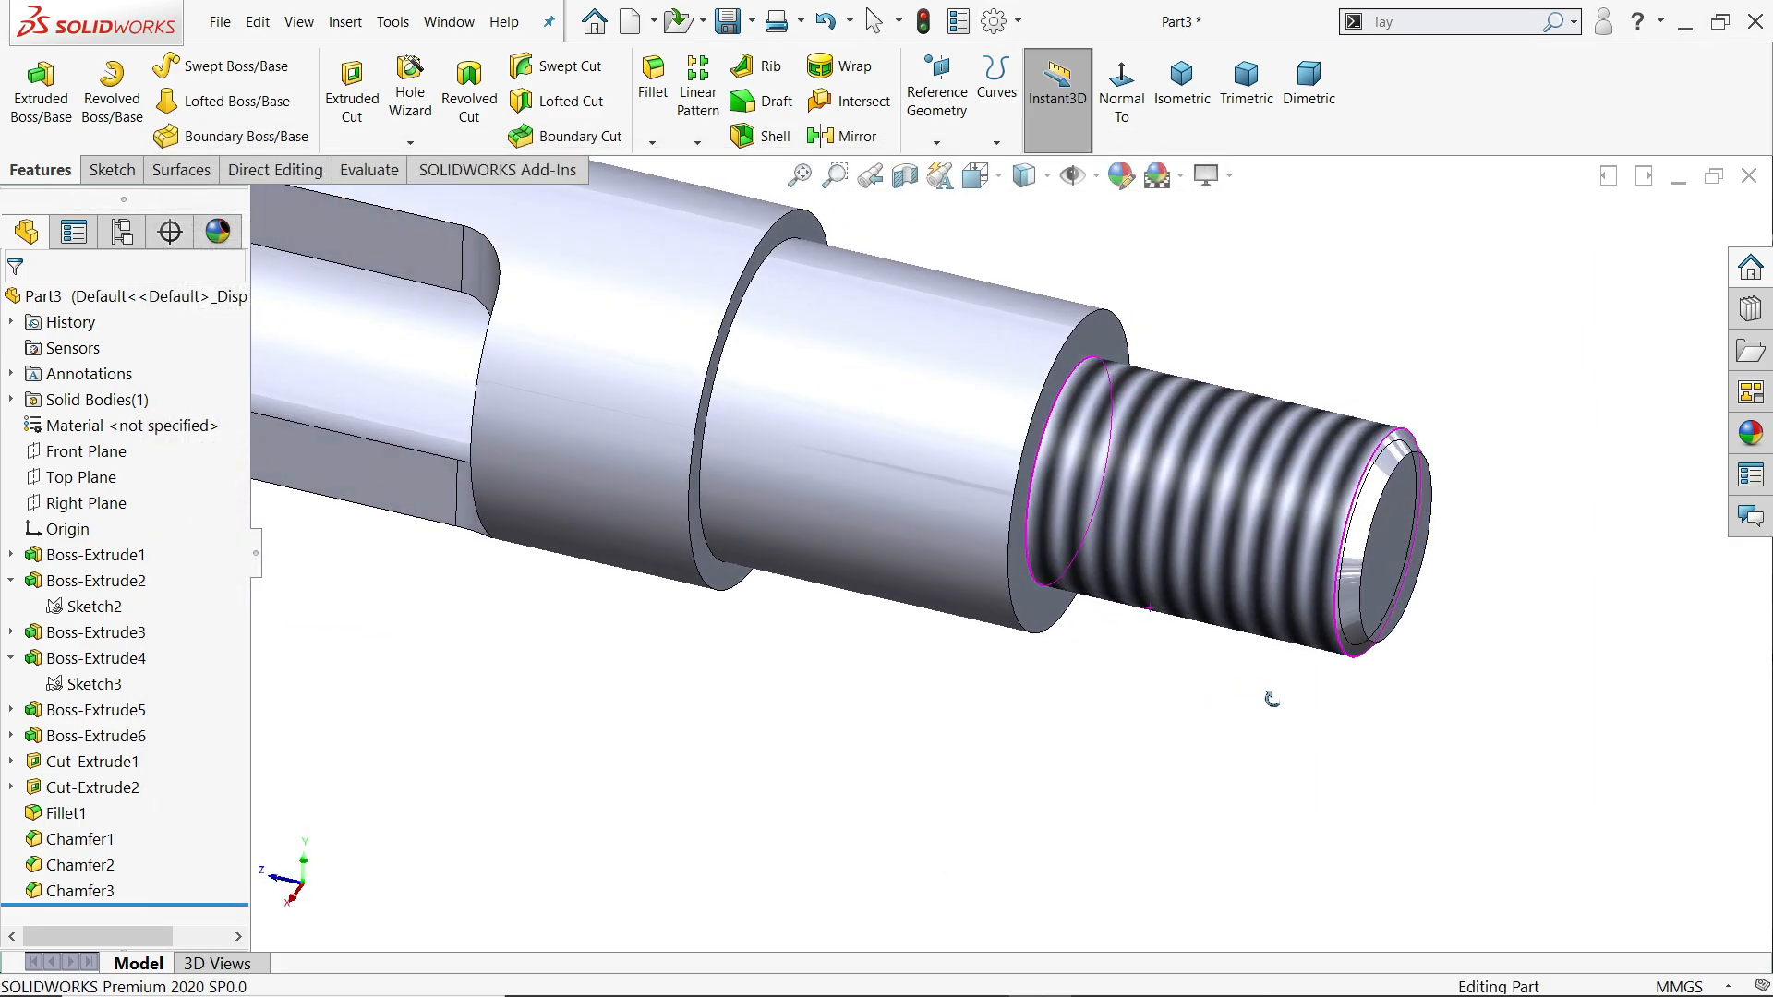
pyautogui.moveTo(1271, 699); pyautogui.dragTo(1207, 657, button='middle')
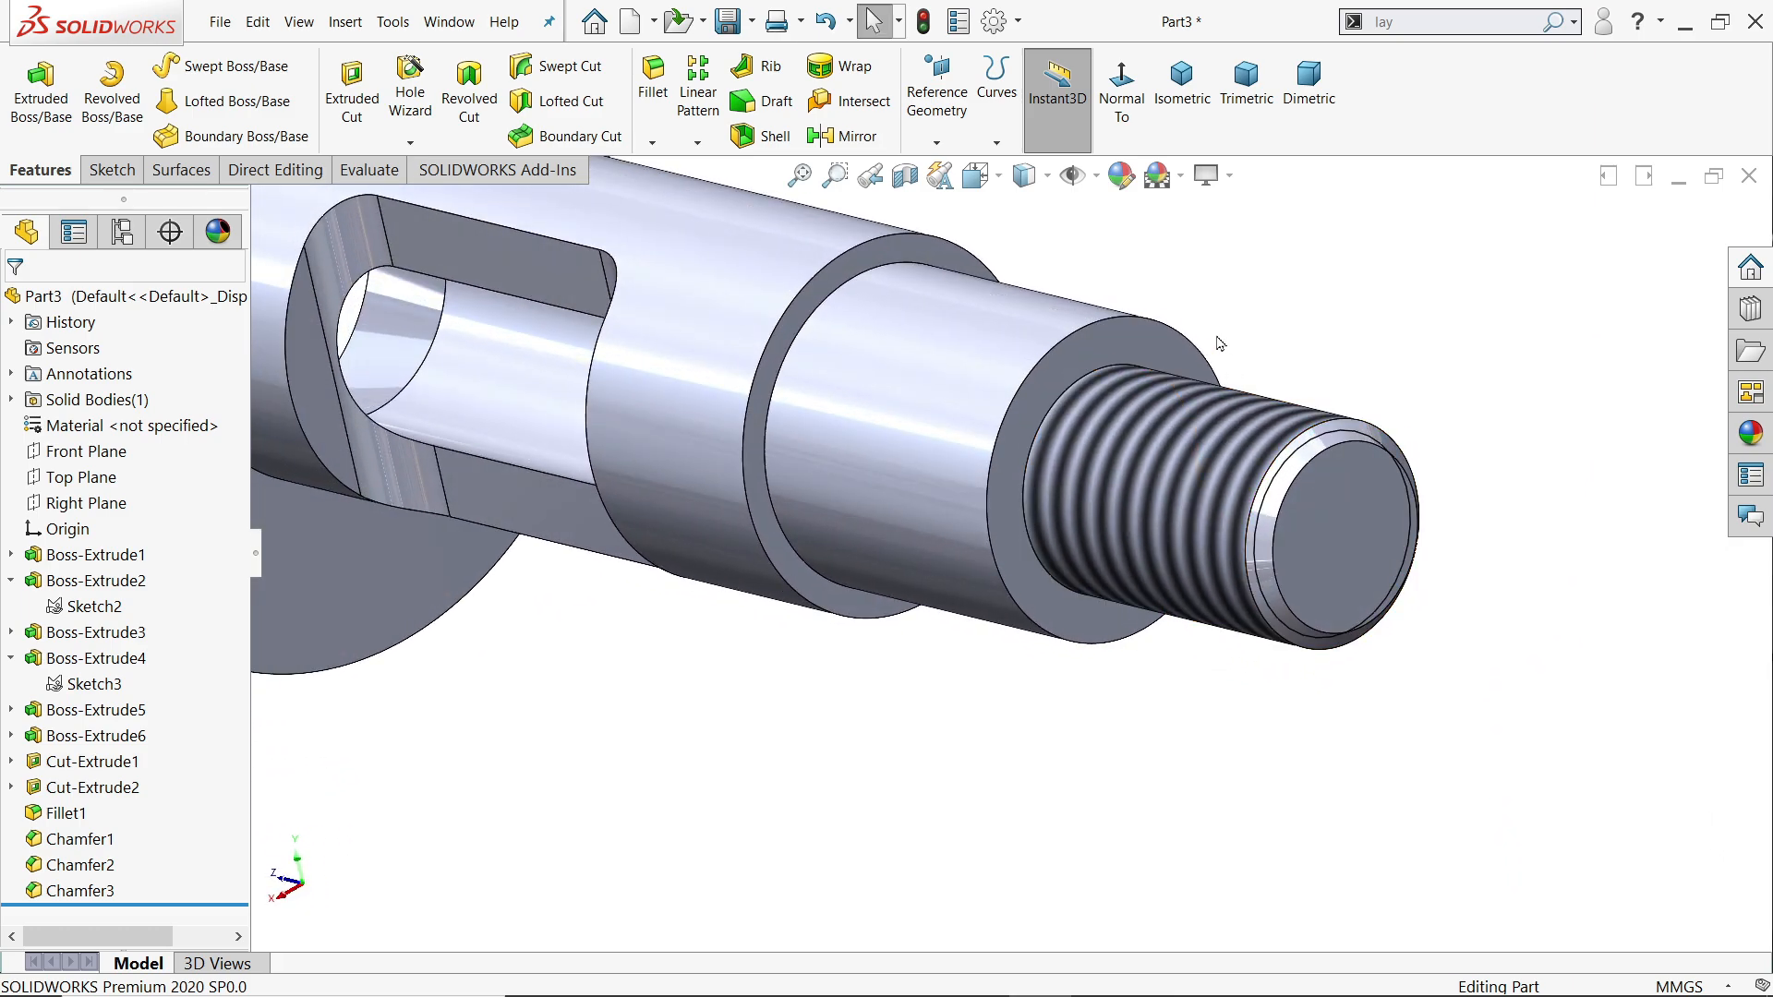
# Assign the AISI 304 steel from the SOLIDWORKS Materials library to the crankshaft part
pyautogui.click(1181, 83)
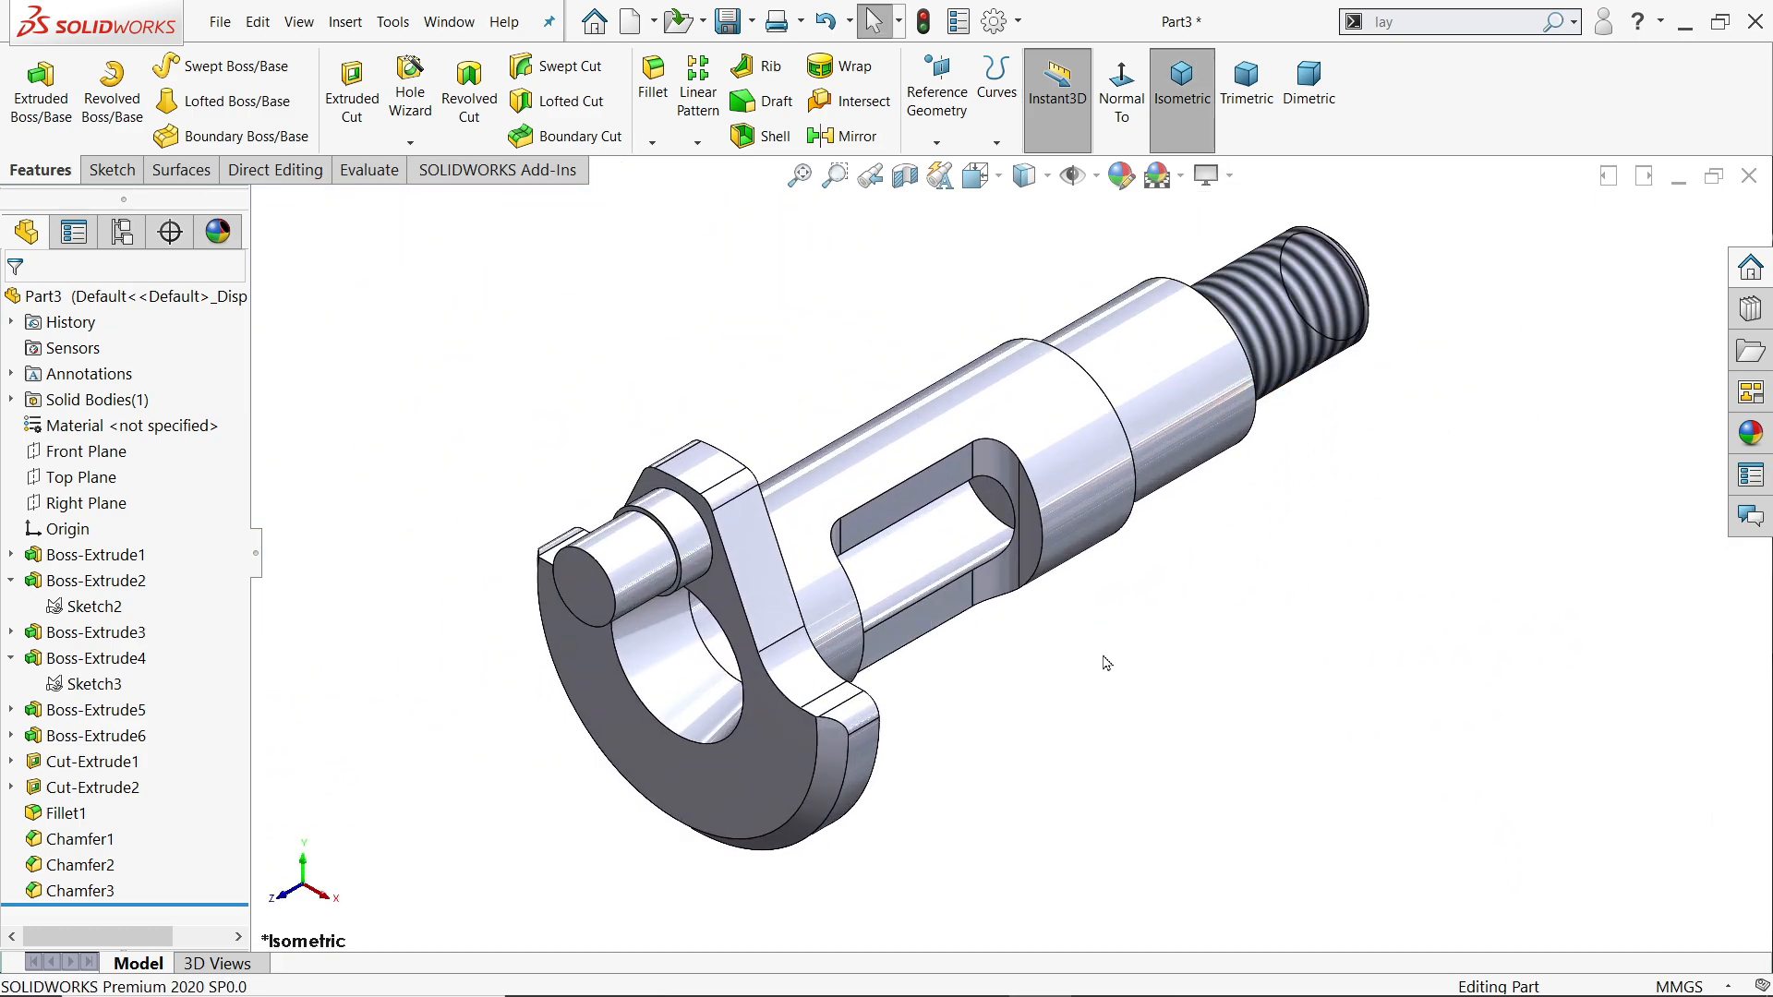
pyautogui.moveTo(1120, 740); pyautogui.dragTo(1041, 712, button='middle')
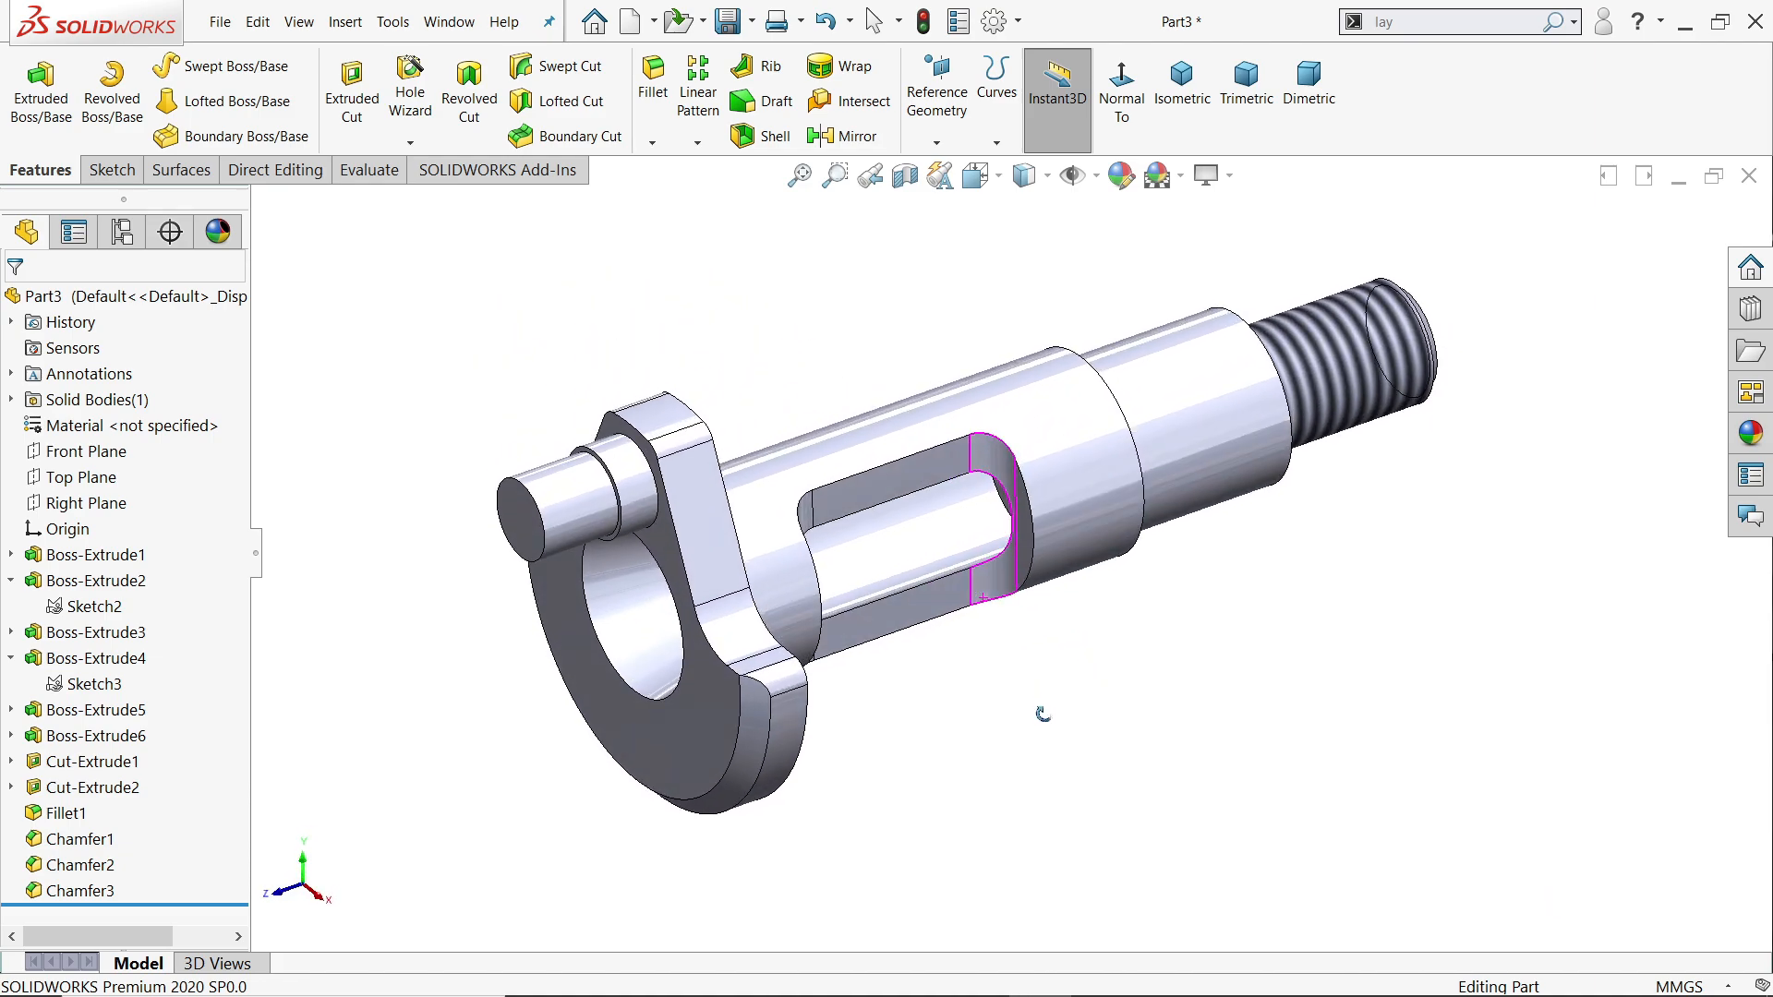
pyautogui.click(100, 430)
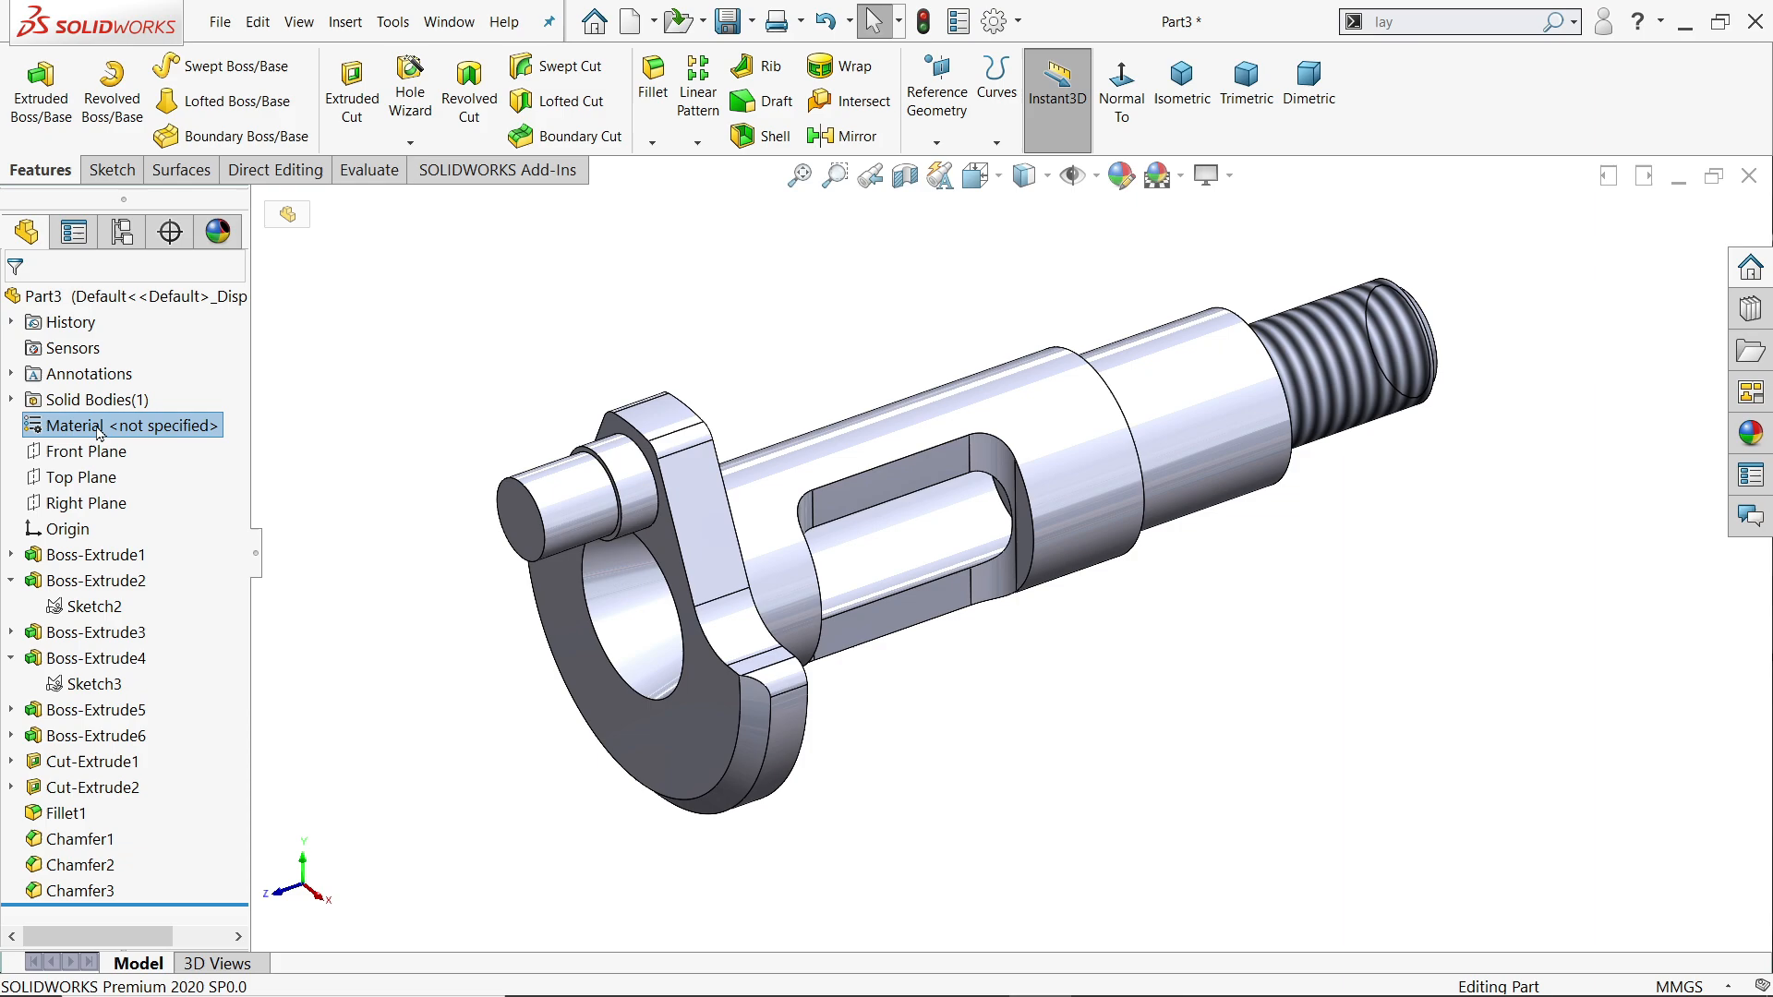
pyautogui.rightClick(154, 434)
pyautogui.click(203, 443)
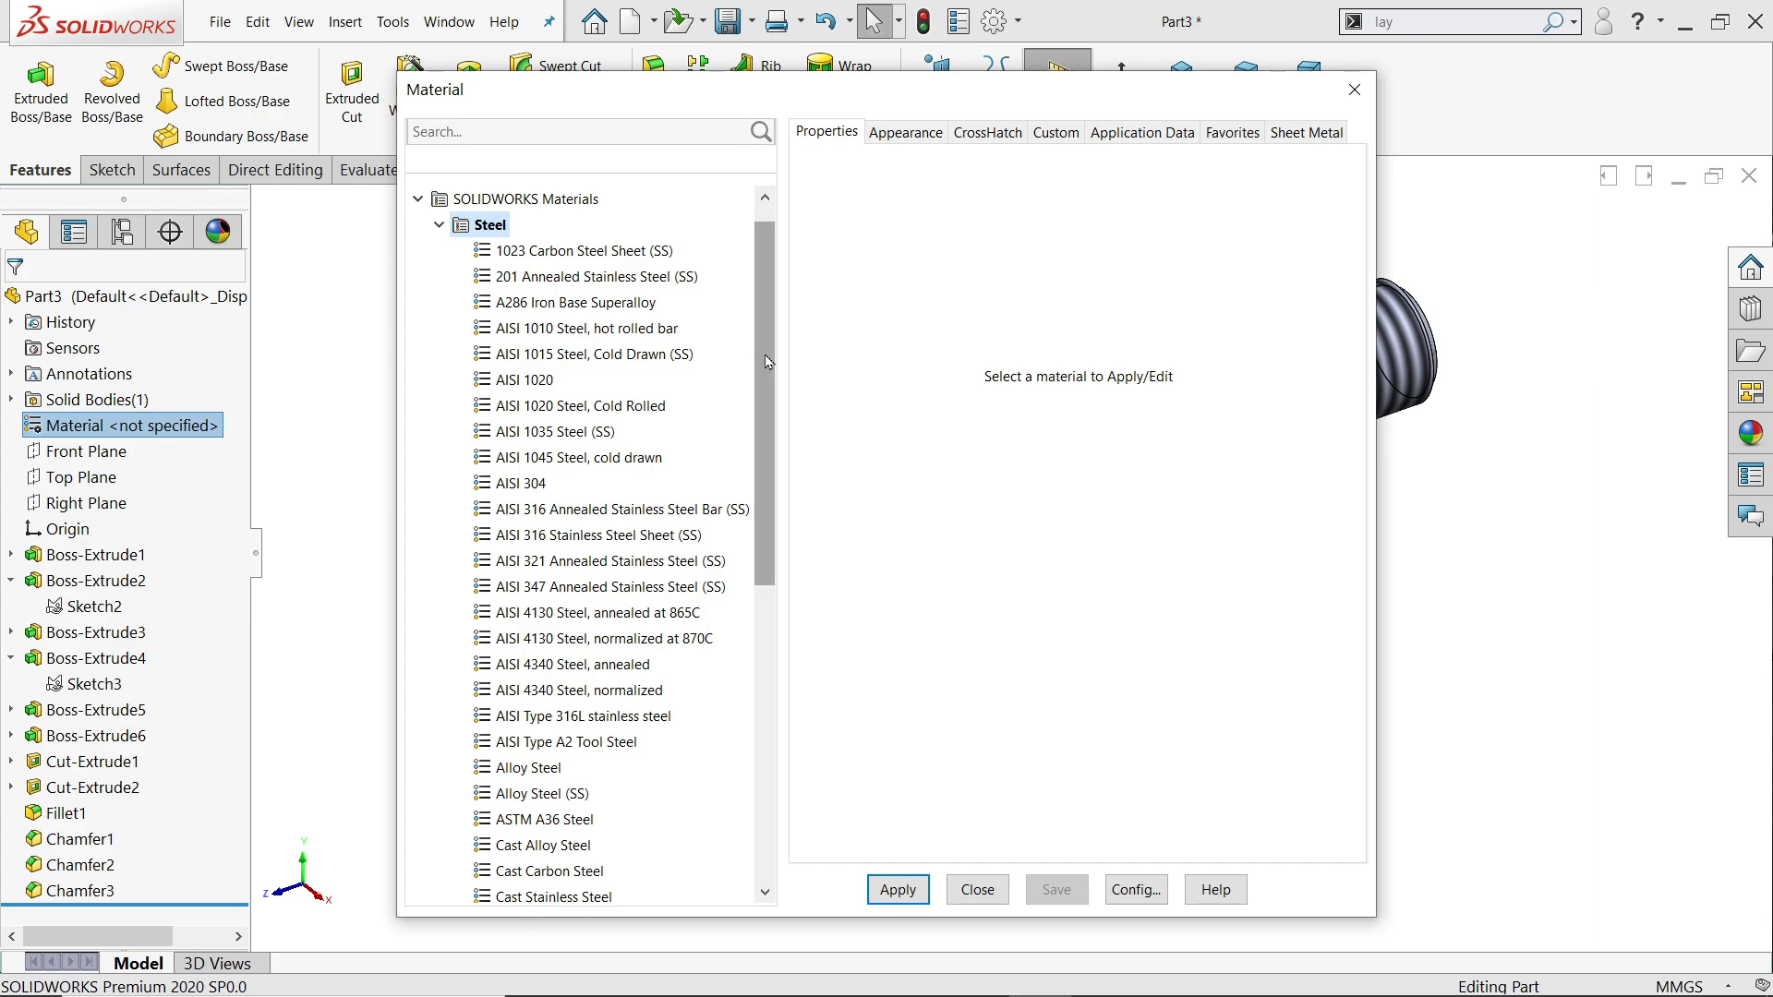
pyautogui.moveTo(755, 398)
pyautogui.mouseDown()
pyautogui.moveTo(757, 587)
pyautogui.moveTo(755, 382)
pyautogui.mouseUp()
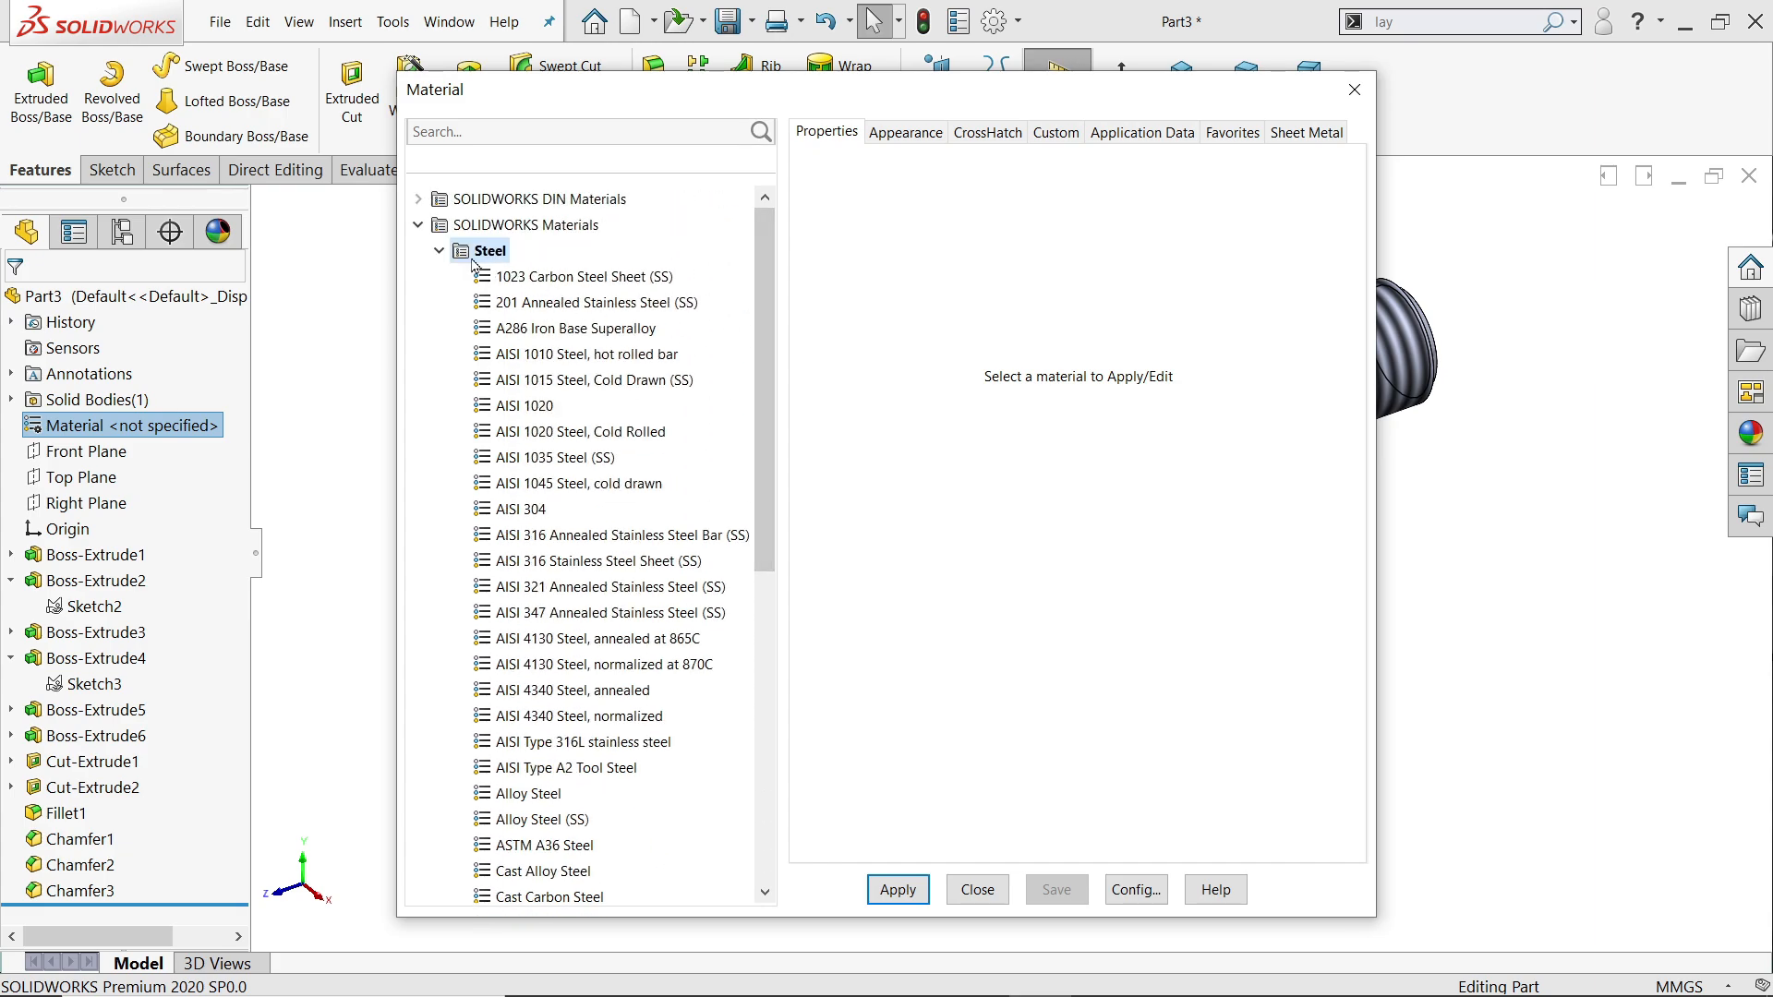
pyautogui.click(516, 513)
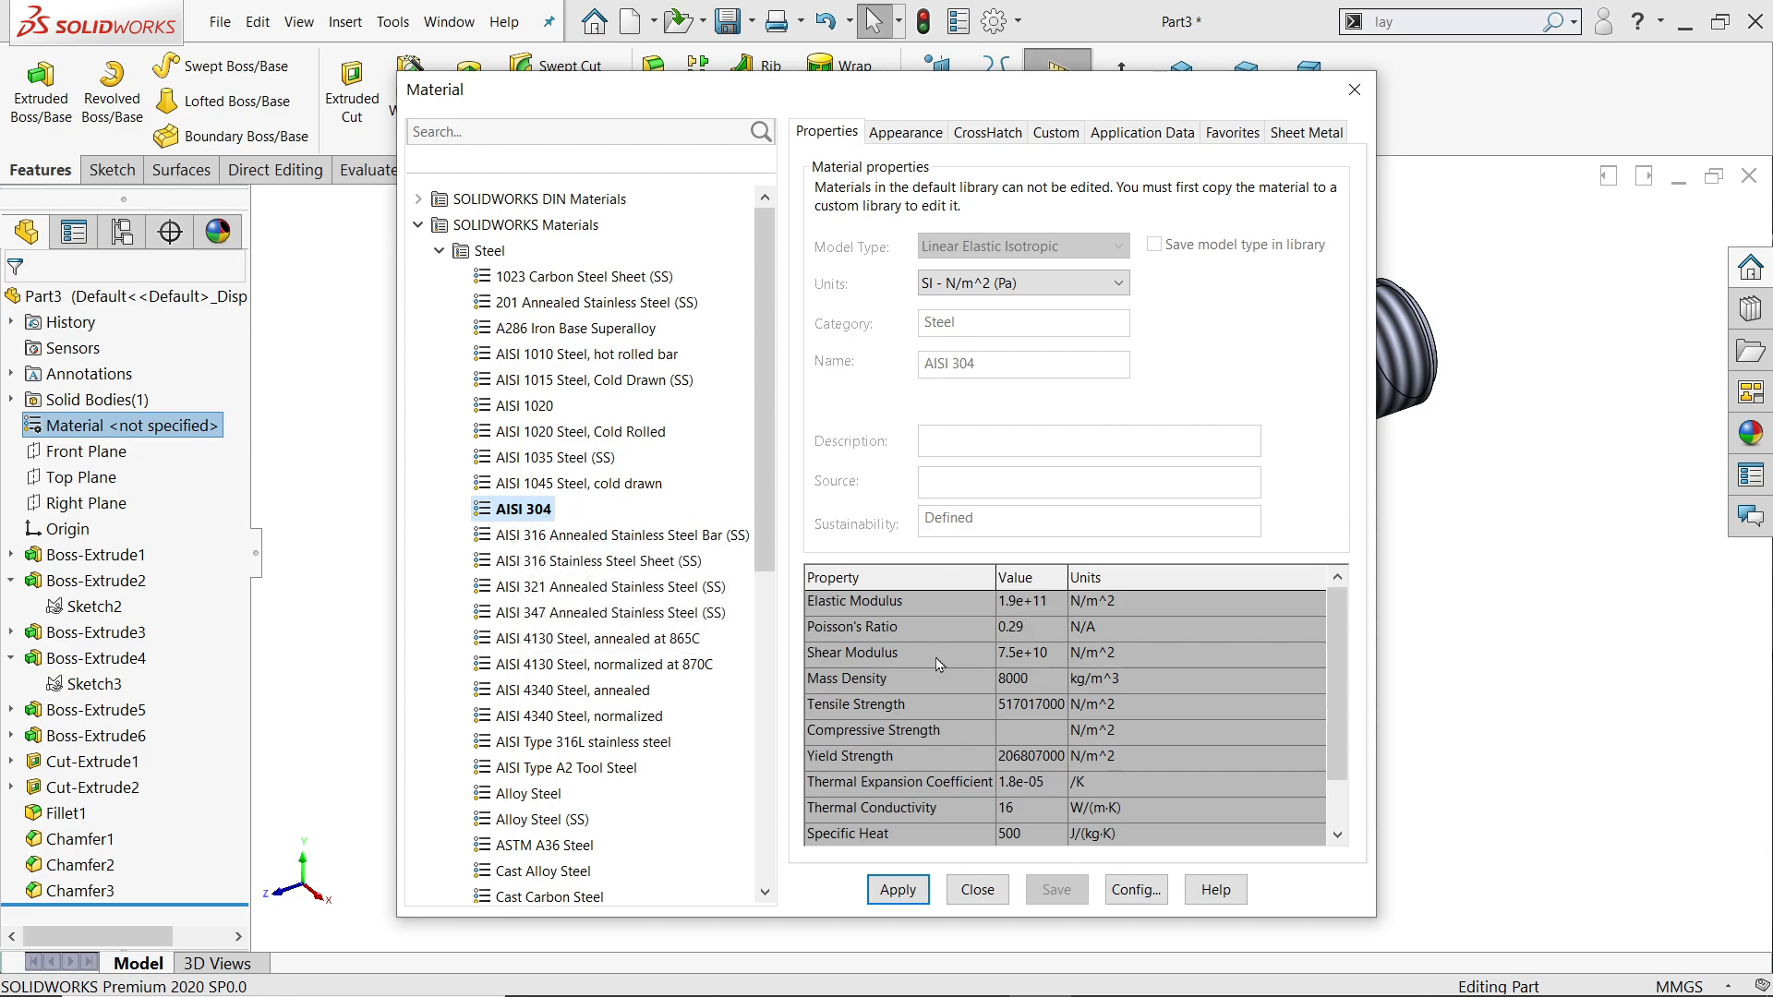
pyautogui.click(898, 892)
pyautogui.click(976, 889)
# Apply the brushed brass appearance to the whole crankshaft part
pyautogui.moveTo(1064, 744); pyautogui.dragTo(1084, 712, button='middle')
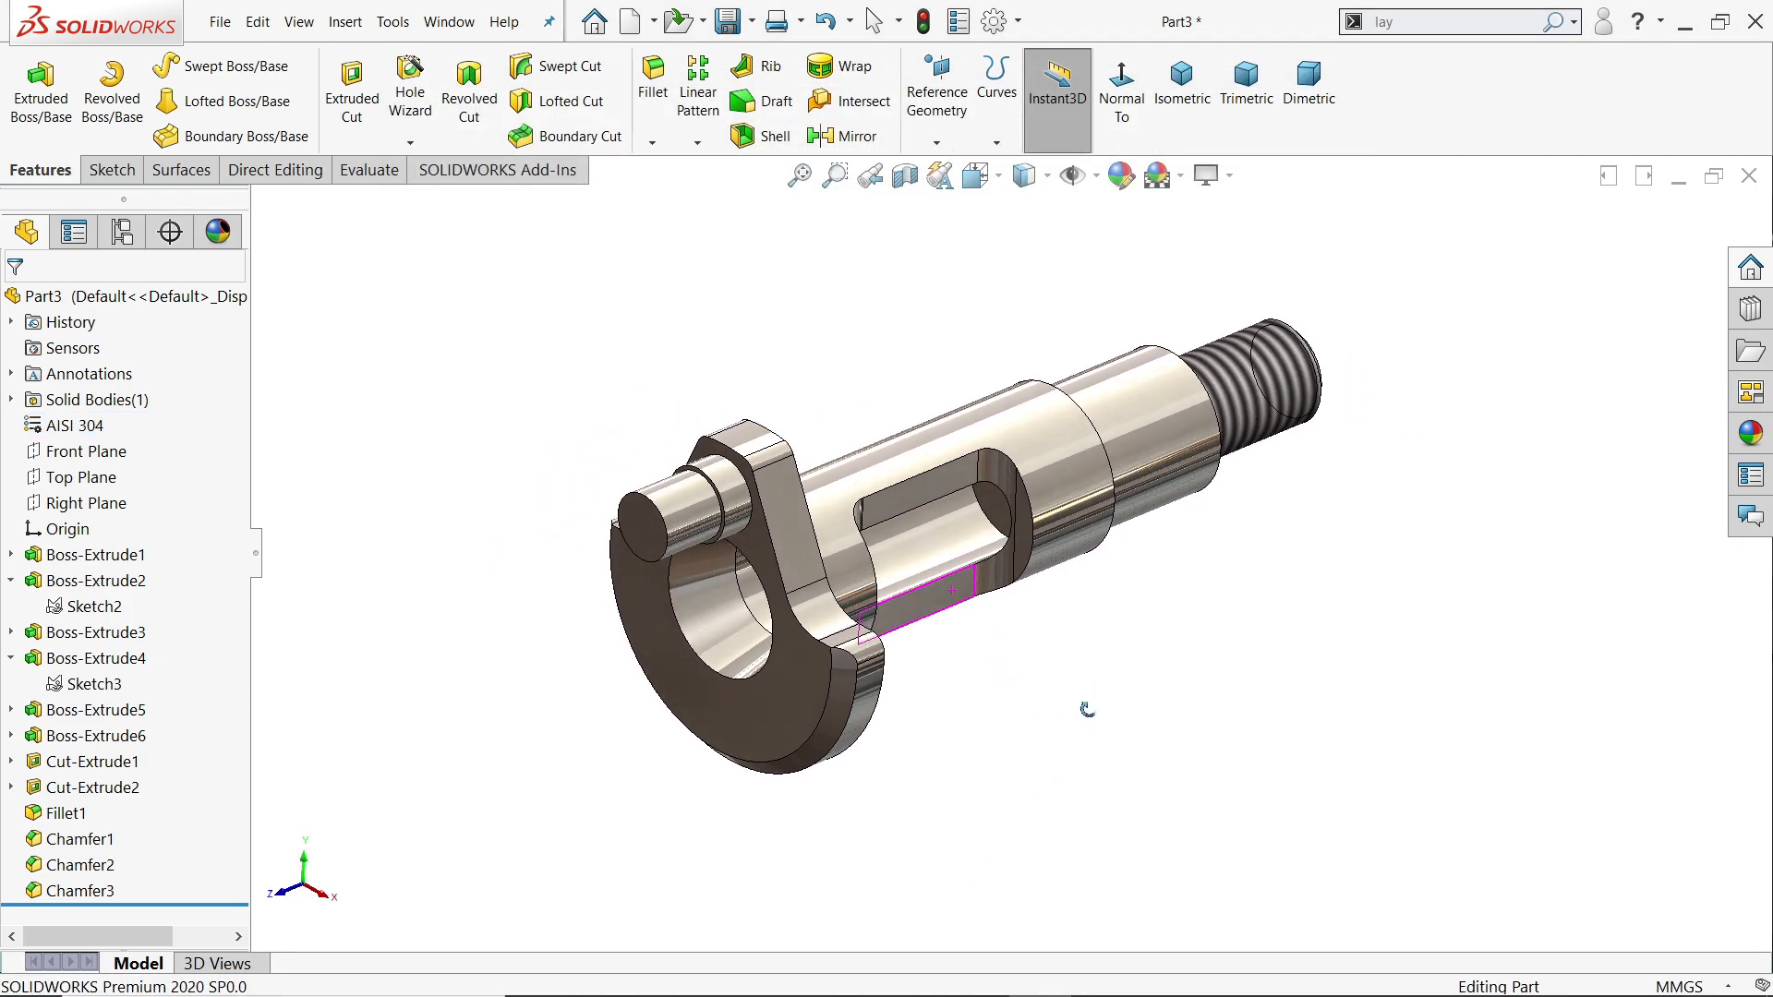
pyautogui.click(1751, 436)
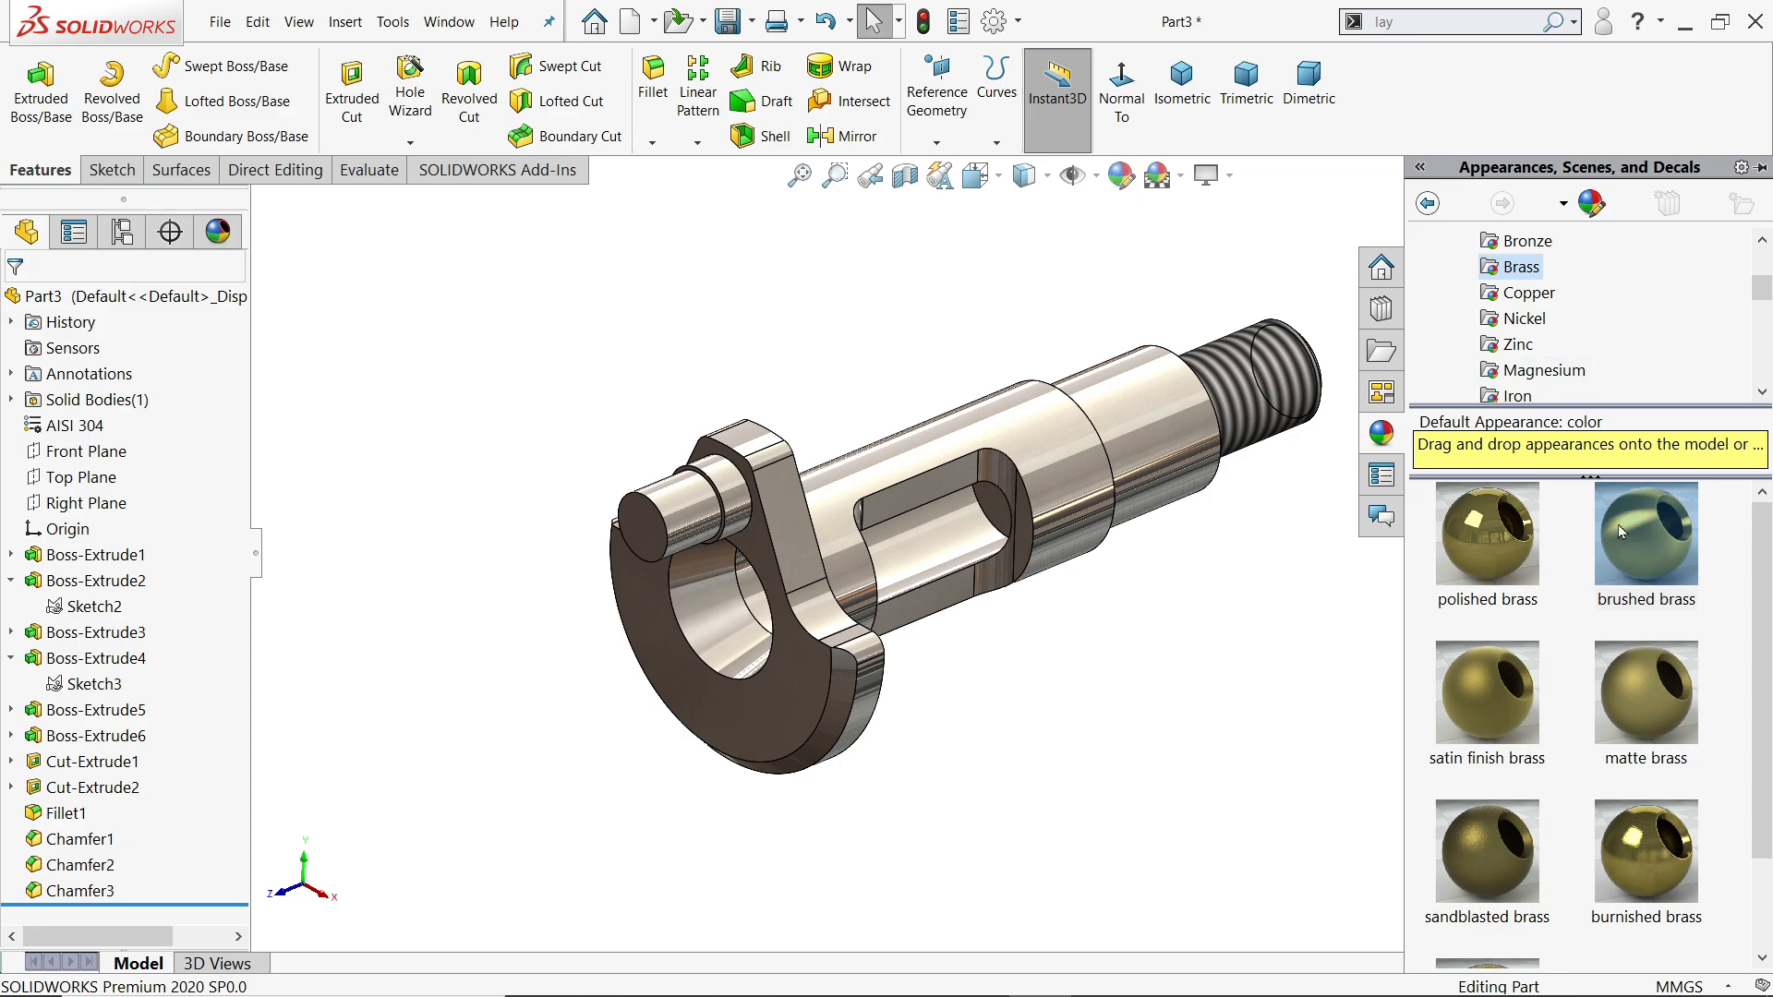
pyautogui.doubleClick(1653, 552)
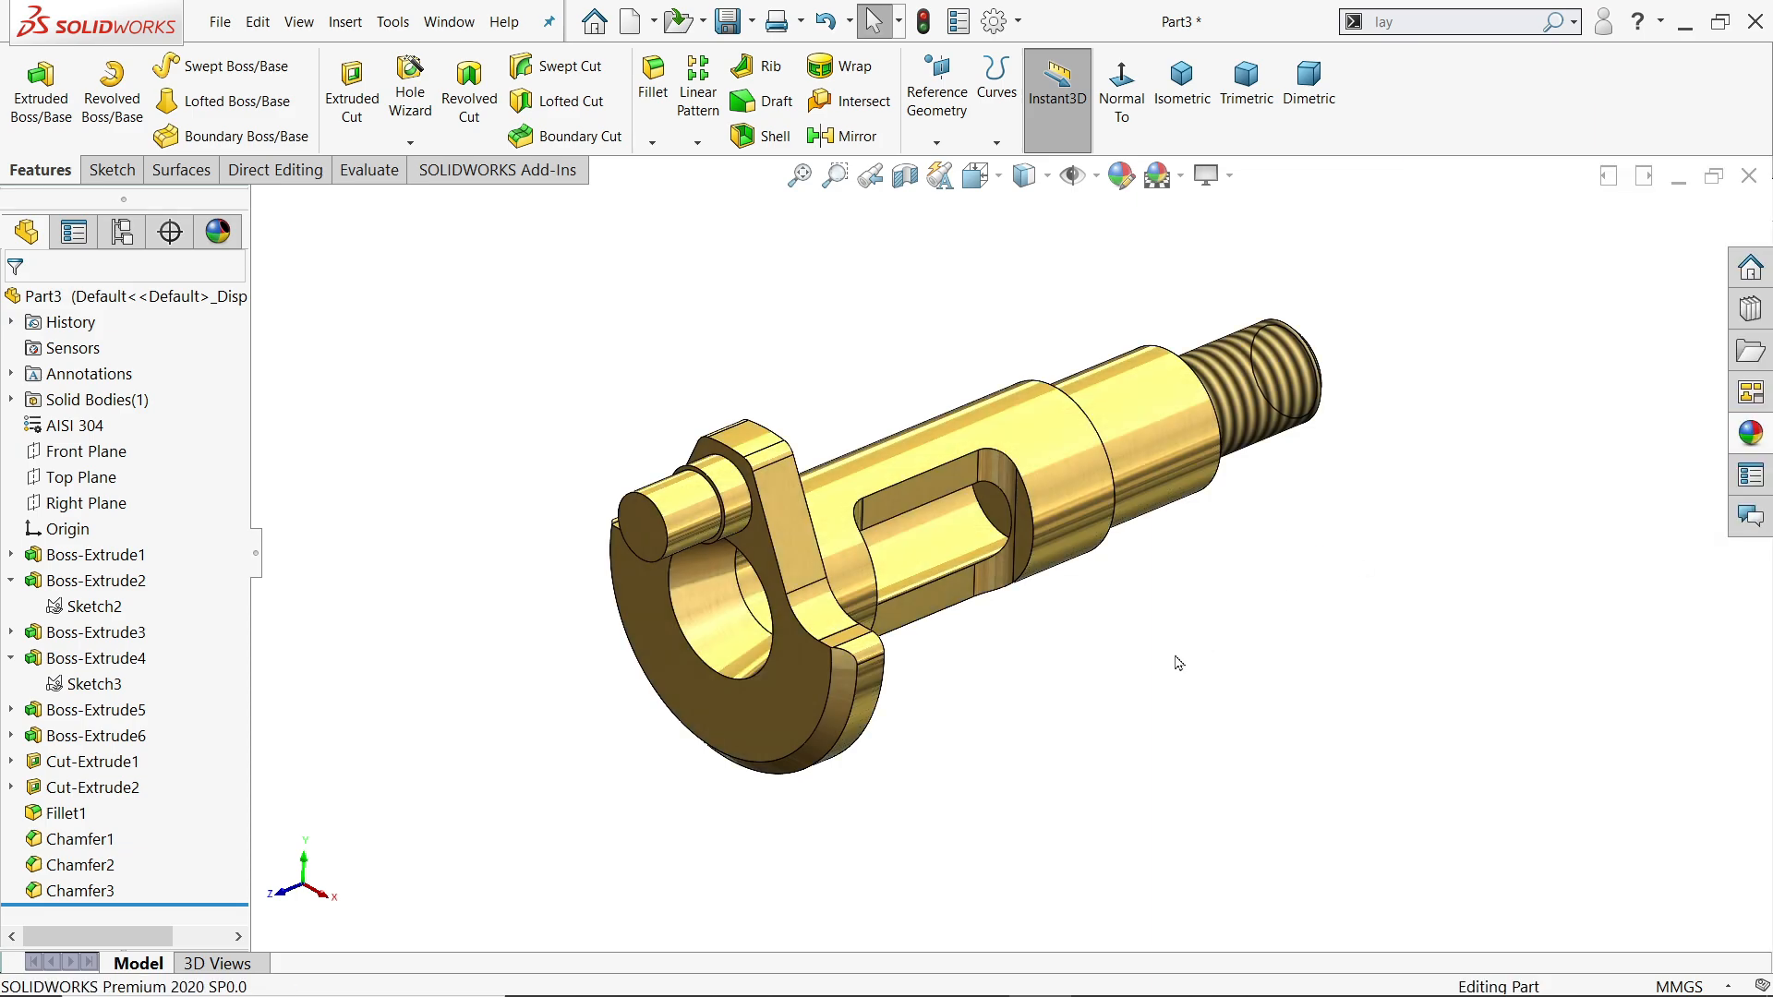
# Apply the polished steel appearance to Cut-Extrude1, Cut-Extrude2, Fillet1 and the tapered bore face of Chamfer2
pyautogui.moveTo(1175, 665); pyautogui.dragTo(1117, 625, button='middle')
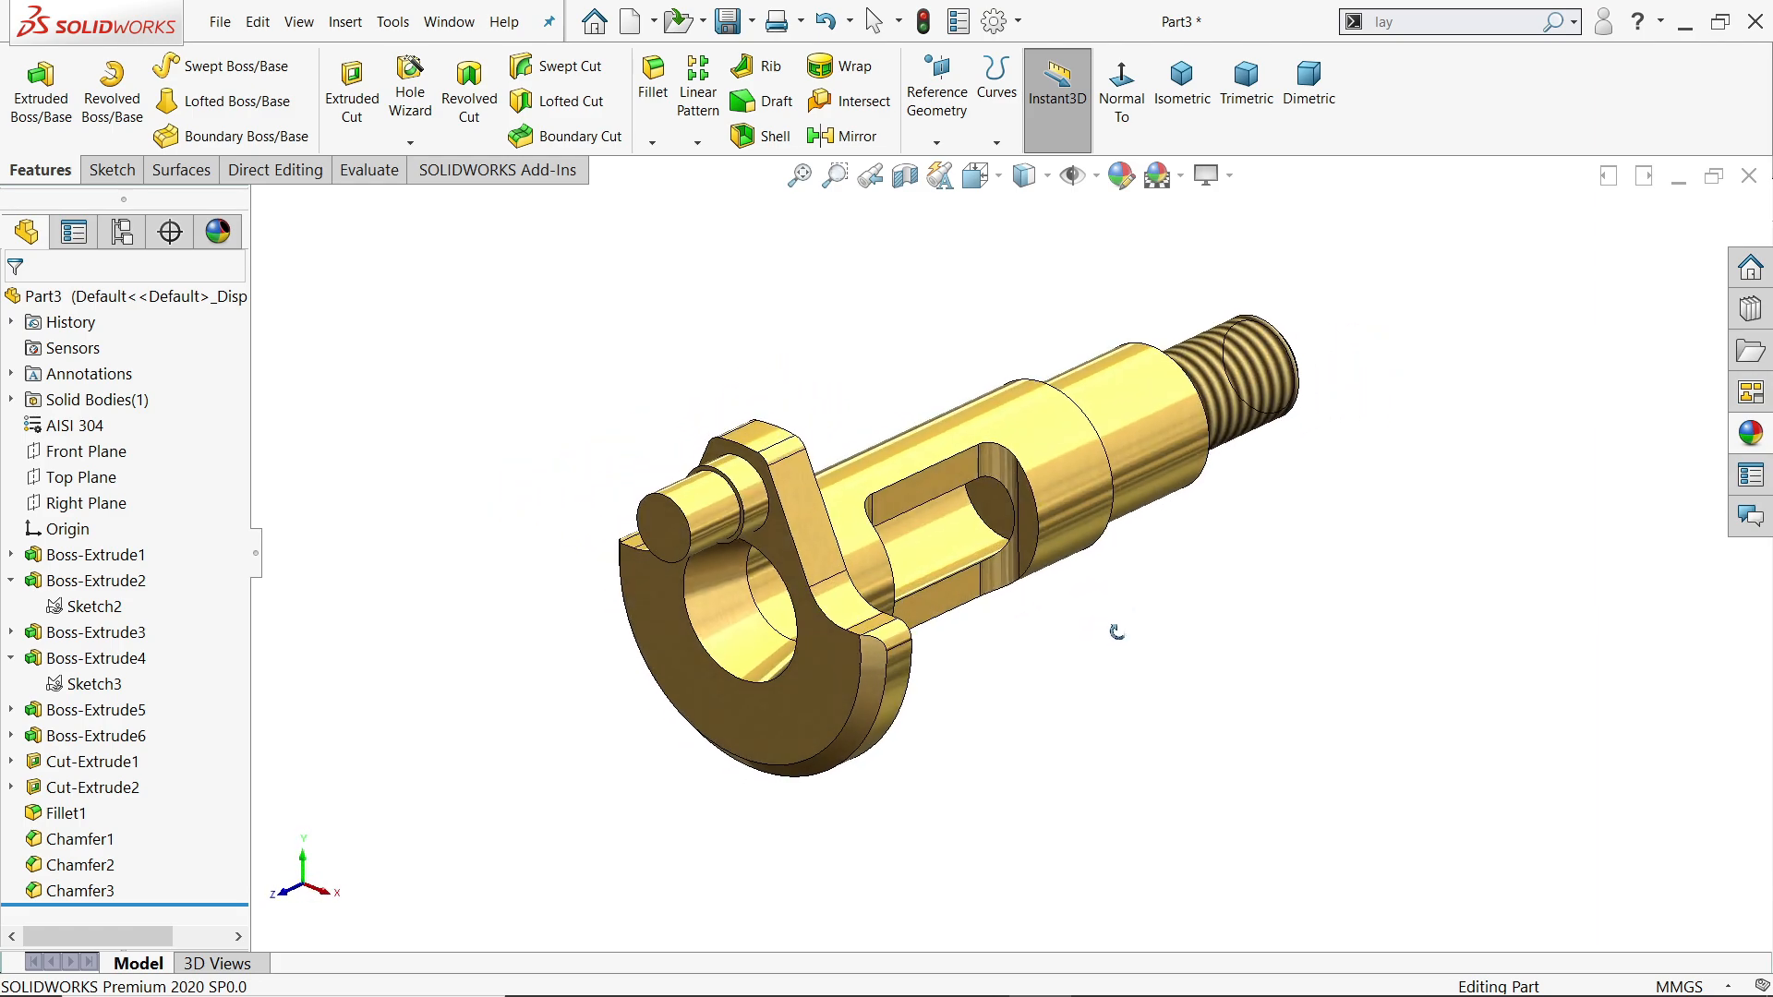
pyautogui.click(80, 841)
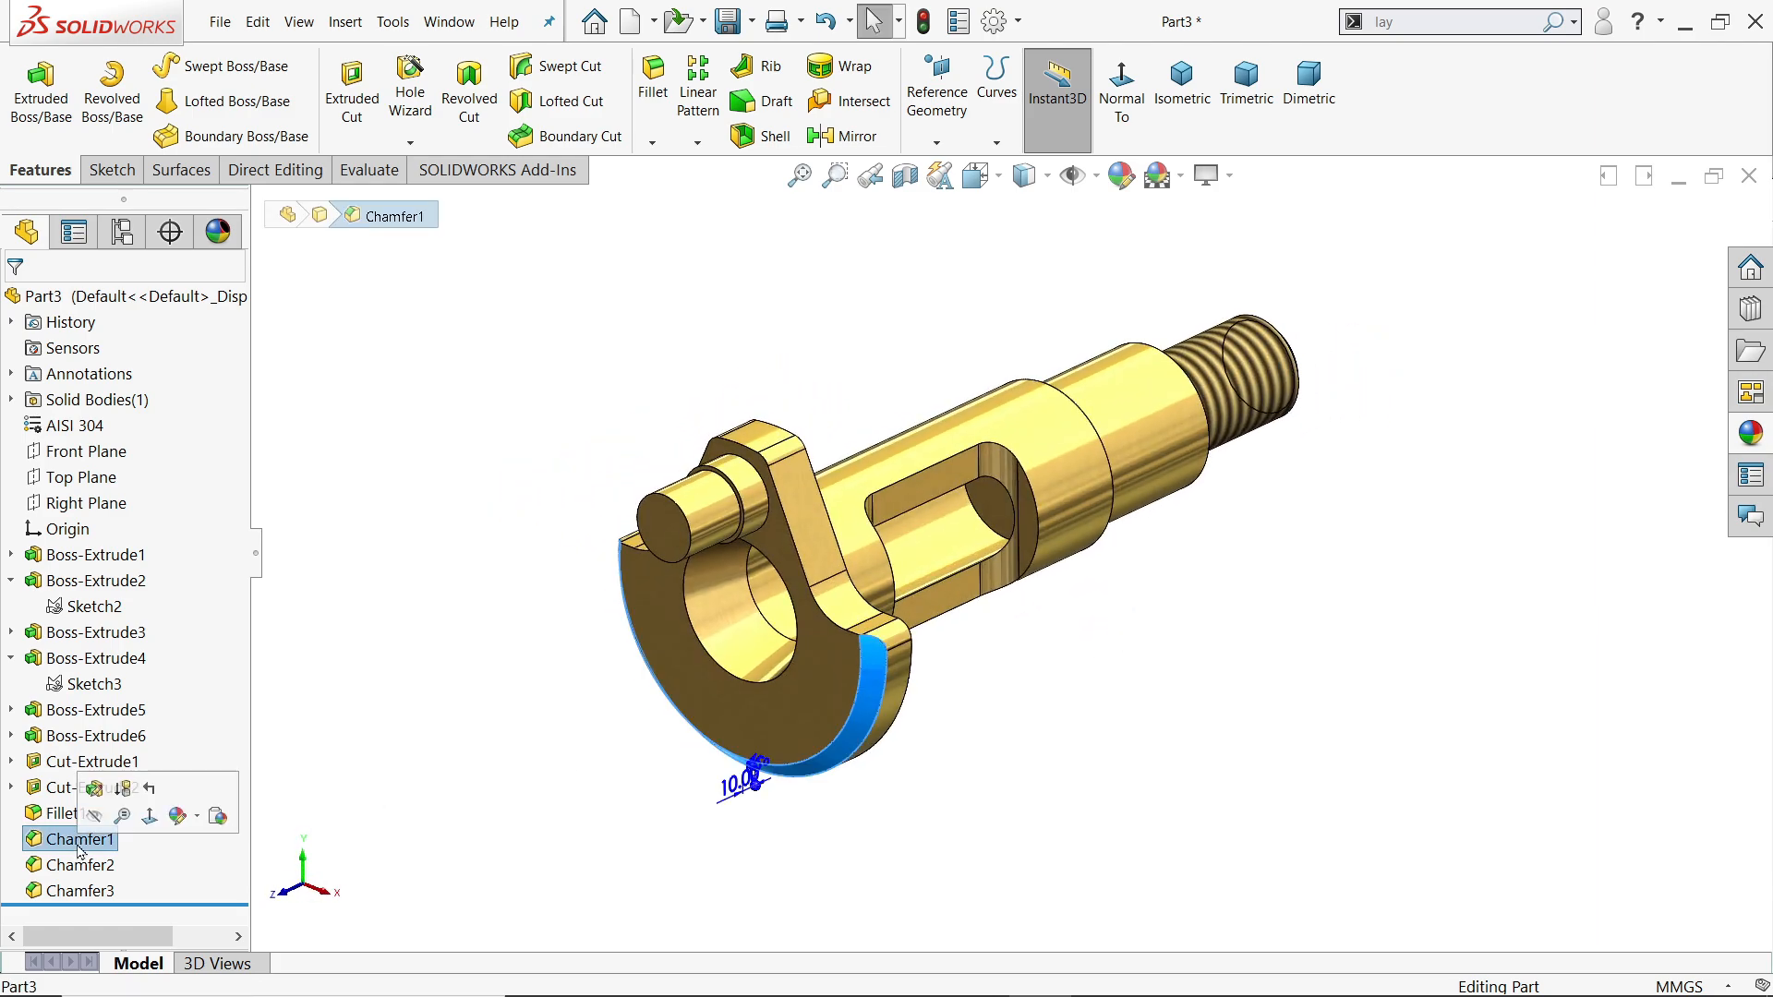
pyautogui.click(53, 789)
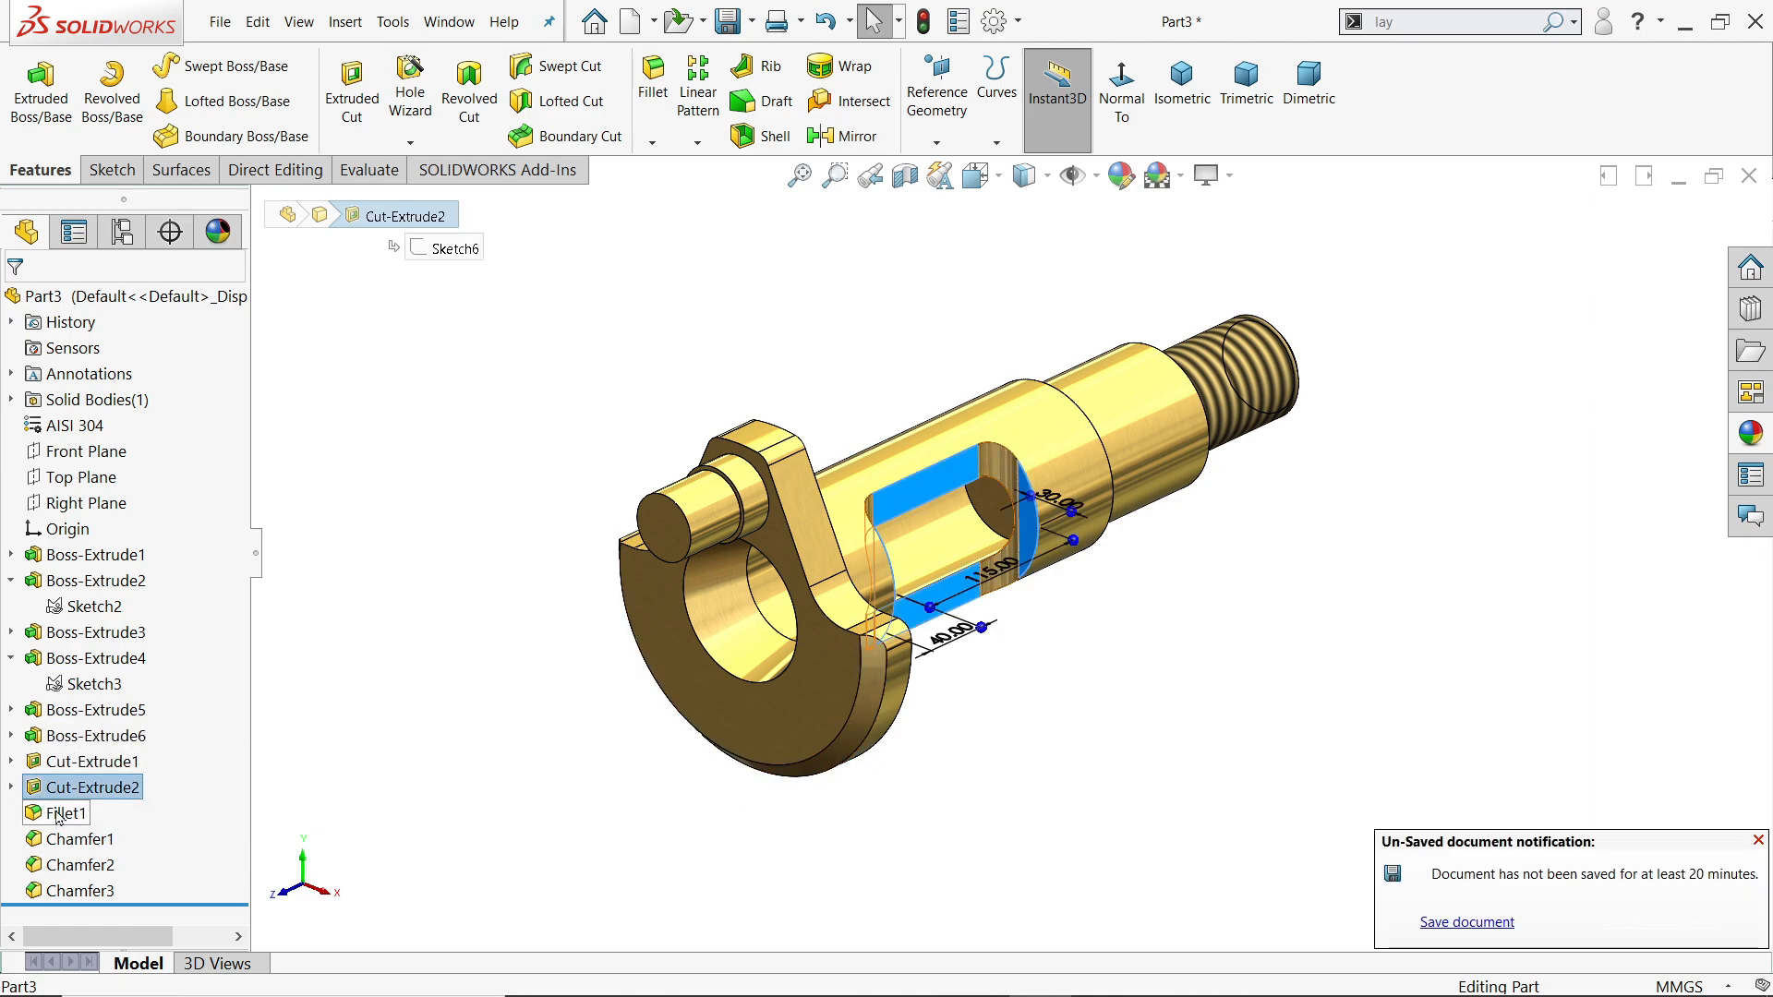
pyautogui.keyDown('ctrl'); pyautogui.click(58, 815); pyautogui.keyUp('ctrl')
pyautogui.keyDown('ctrl'); pyautogui.click(41, 763); pyautogui.keyUp('ctrl')
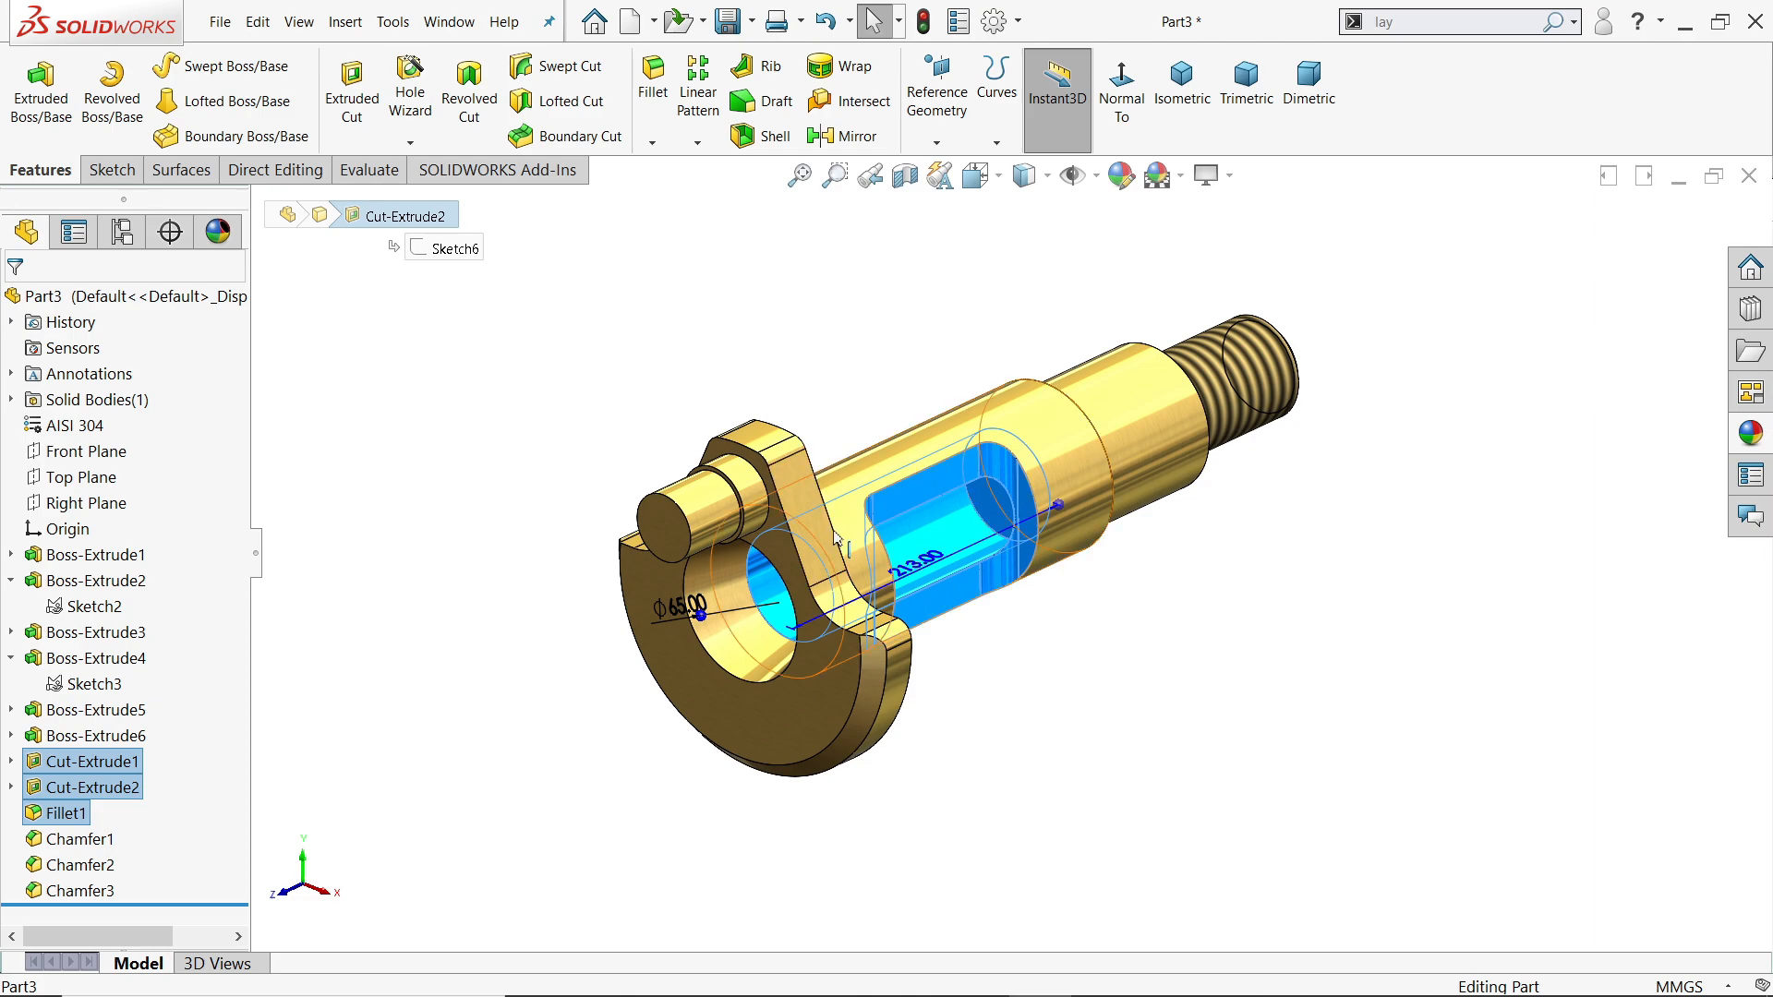
pyautogui.click(1762, 442)
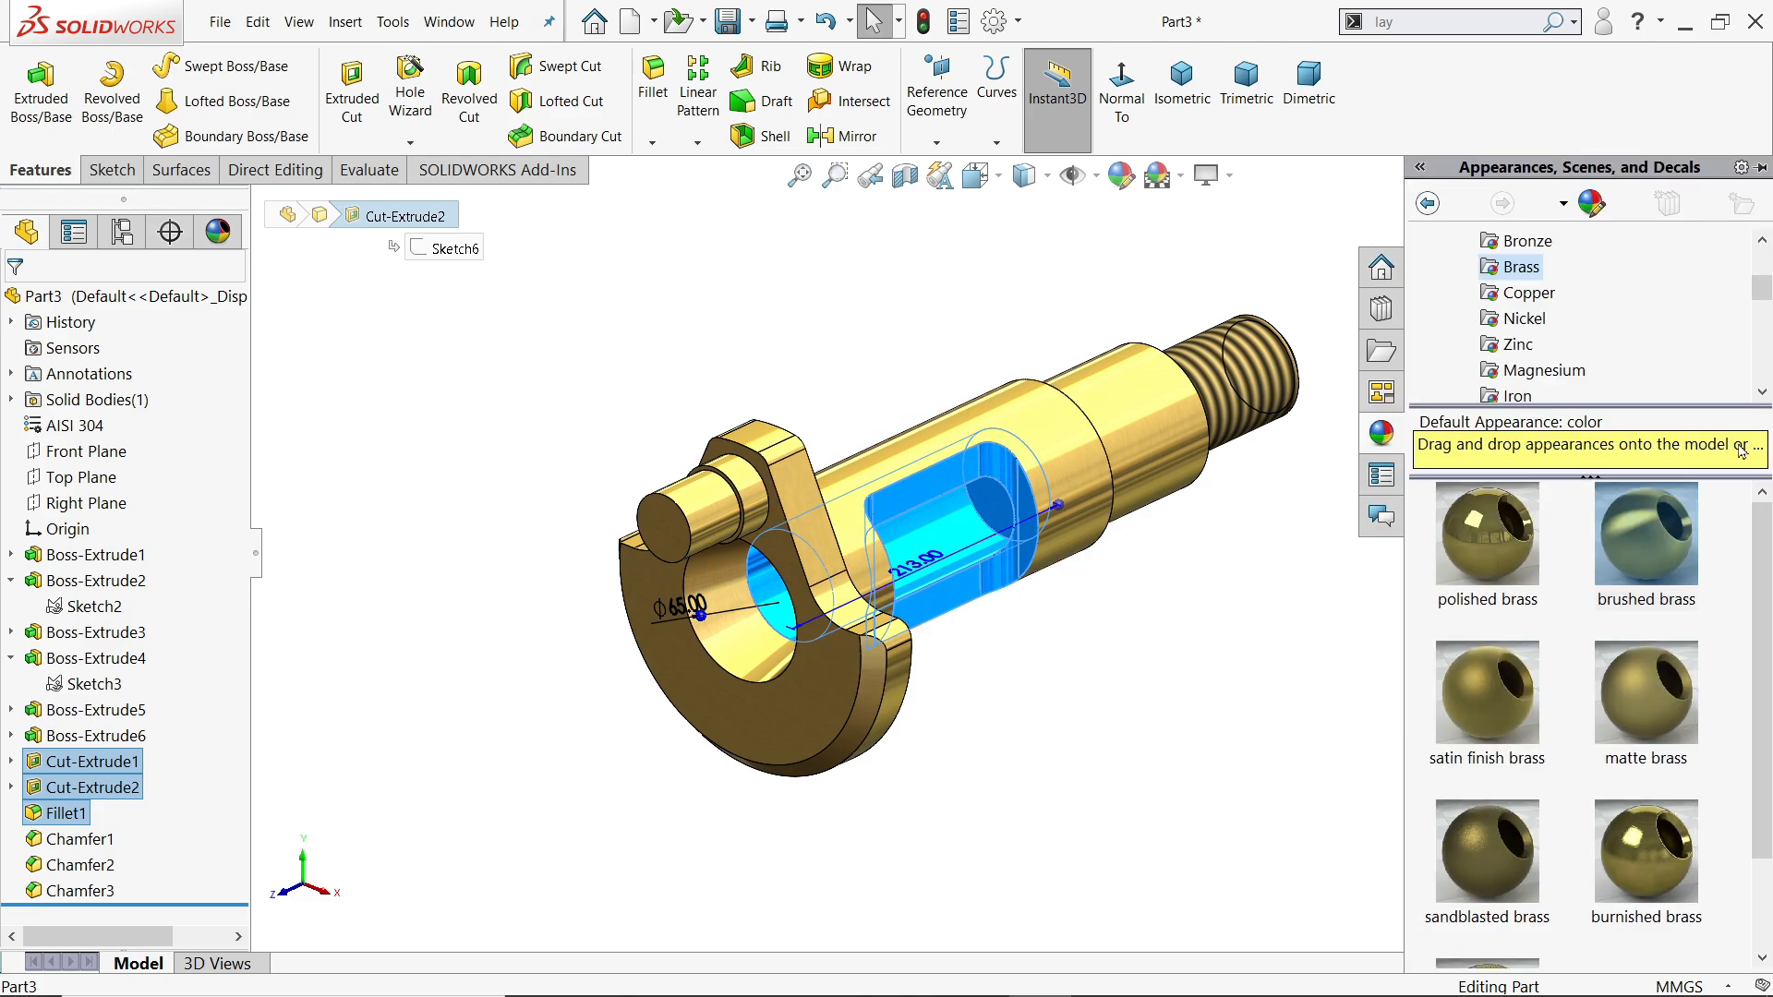
pyautogui.scroll(2, 1514, 304)
pyautogui.click(1514, 320)
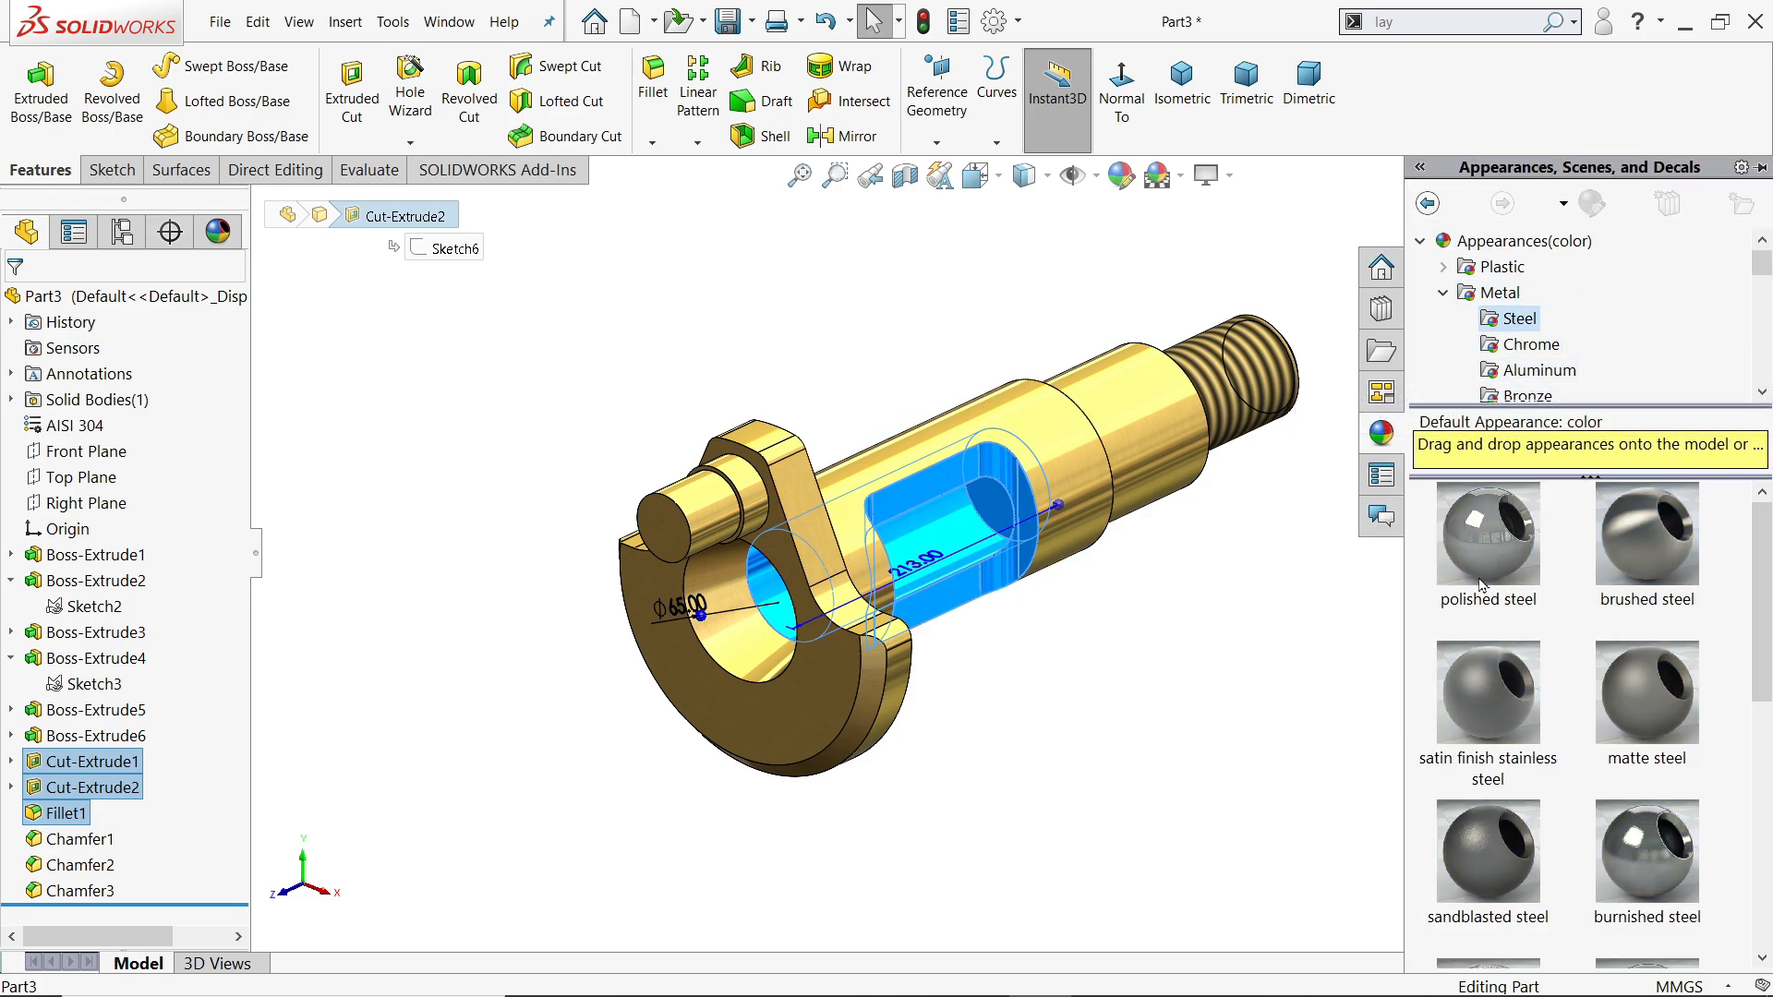
pyautogui.moveTo(1491, 550); pyautogui.dragTo(762, 673)
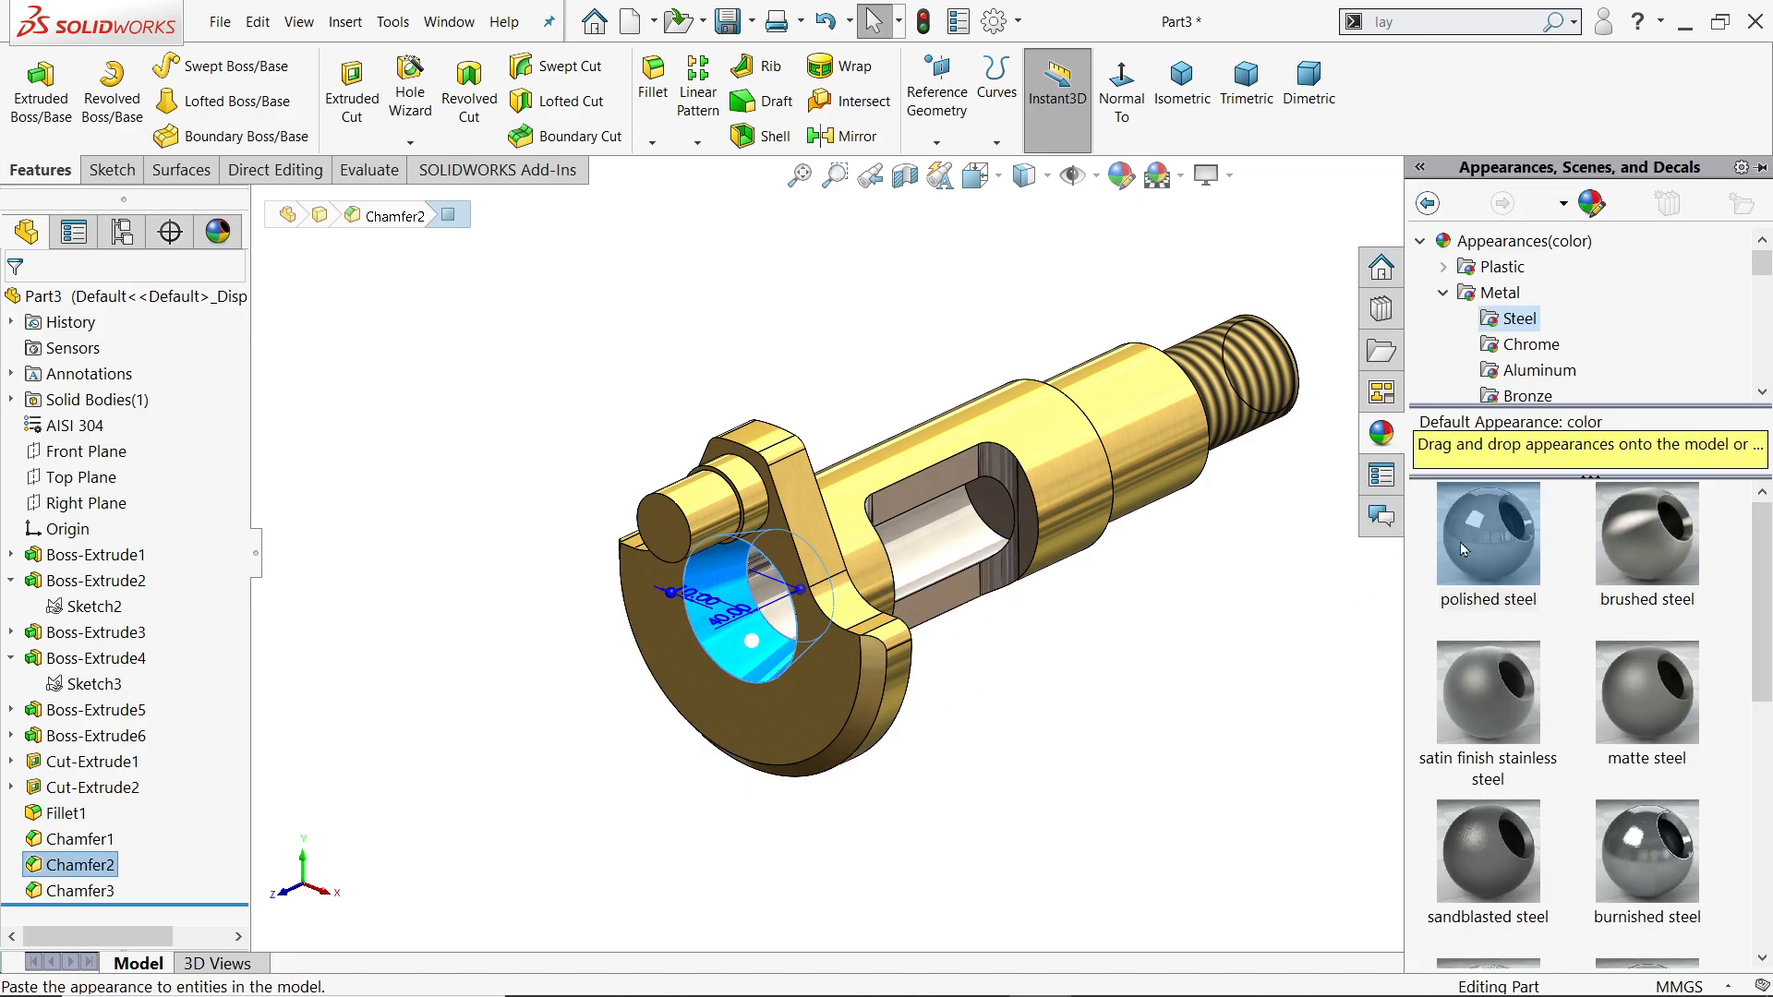
pyautogui.click(1463, 547)
# Change the primary color of the part-level brushed brass appearance to bright yellow from the standard swatches
pyautogui.moveTo(1109, 693); pyautogui.dragTo(1178, 648, button='middle')
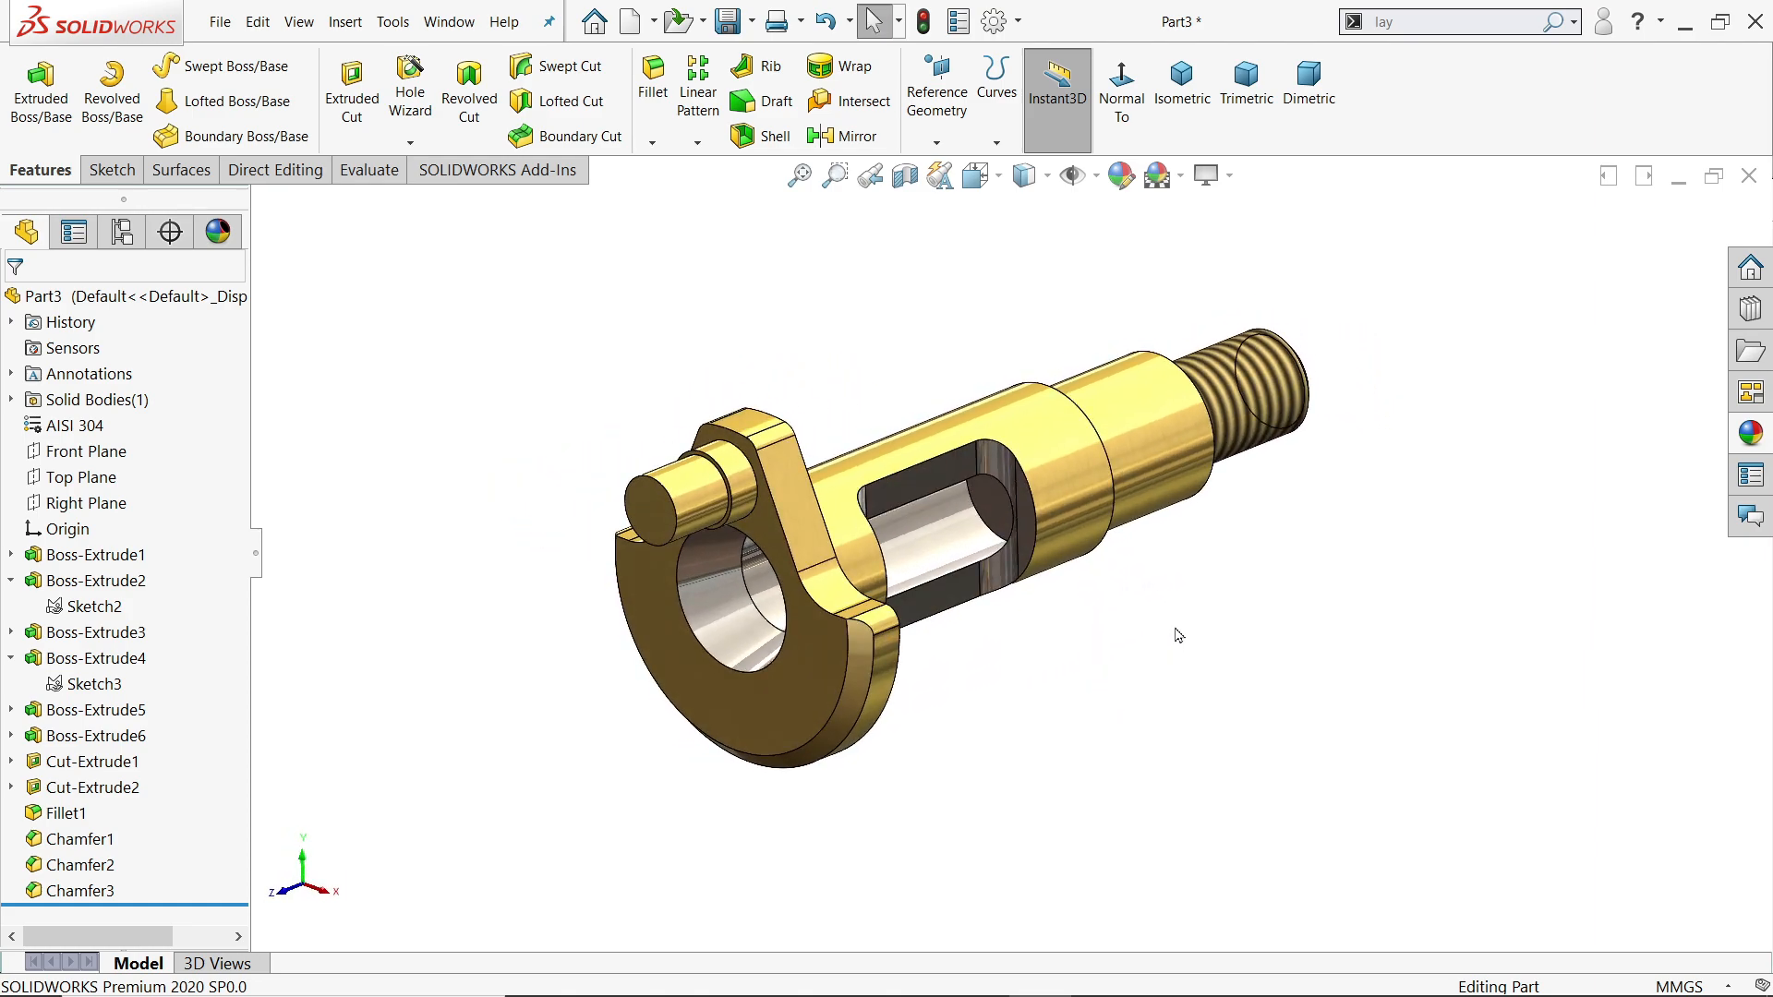
pyautogui.scroll(-2, 1116, 461)
pyautogui.click(190, 303)
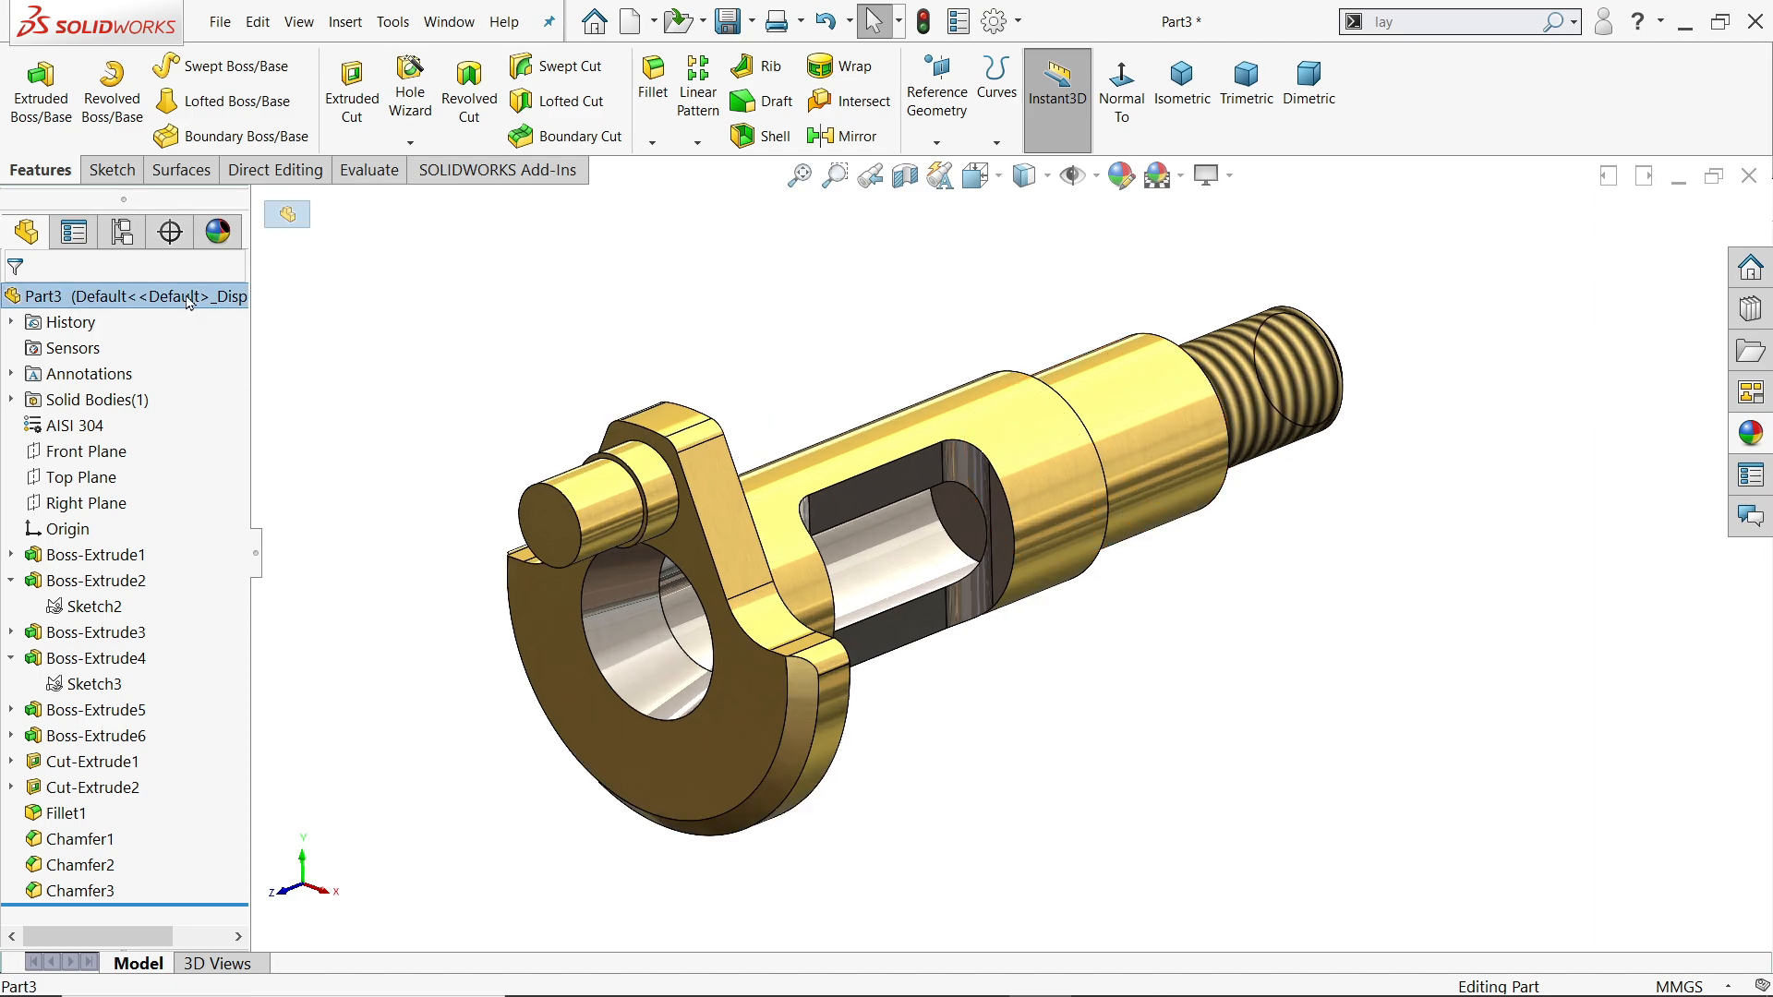
pyautogui.rightClick(189, 303)
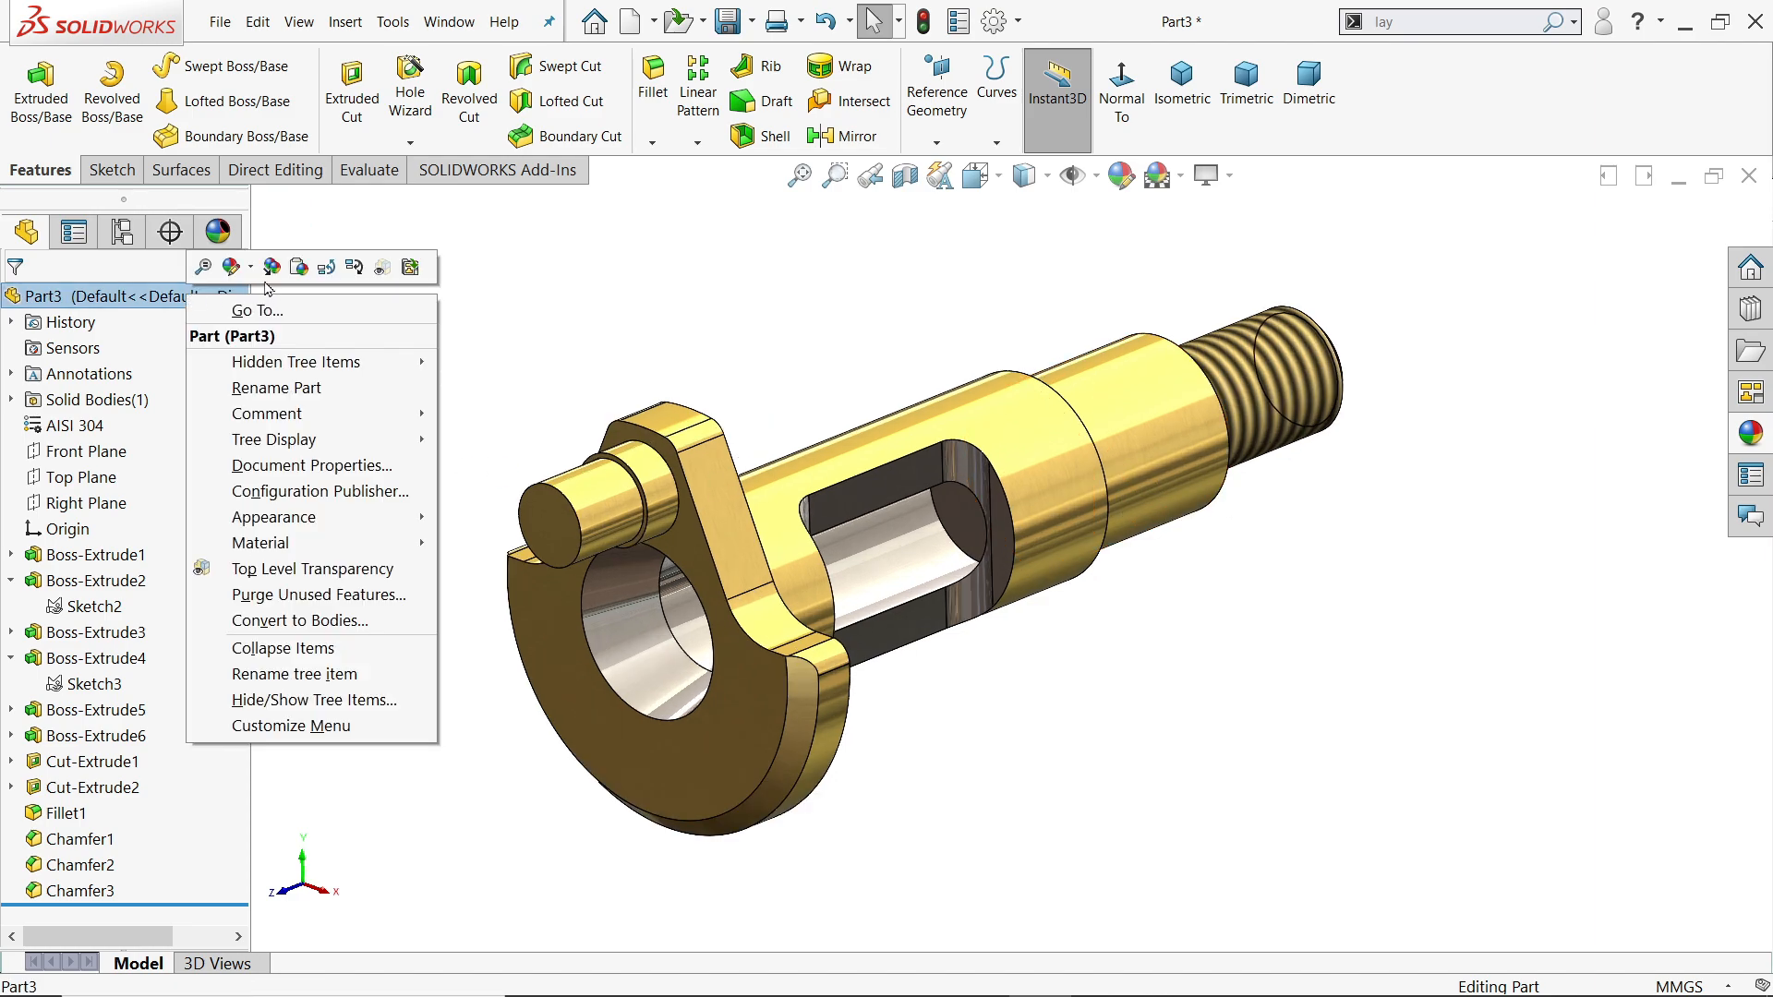
pyautogui.click(233, 267)
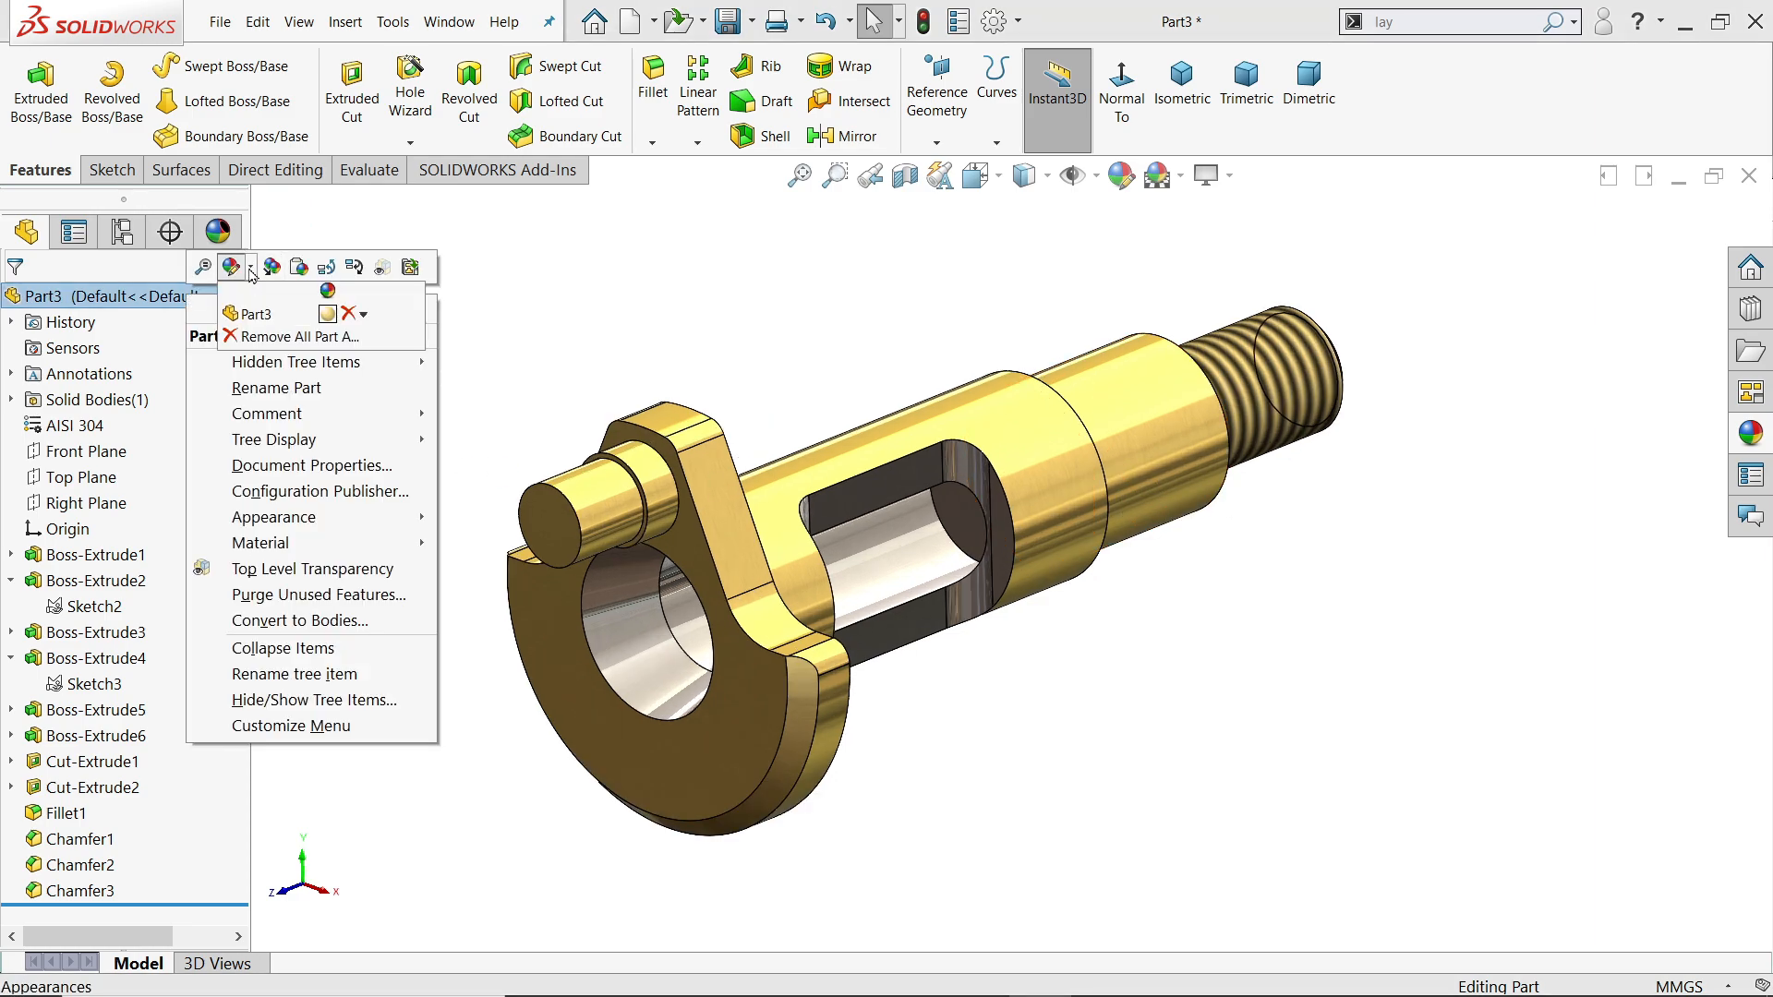
pyautogui.click(326, 319)
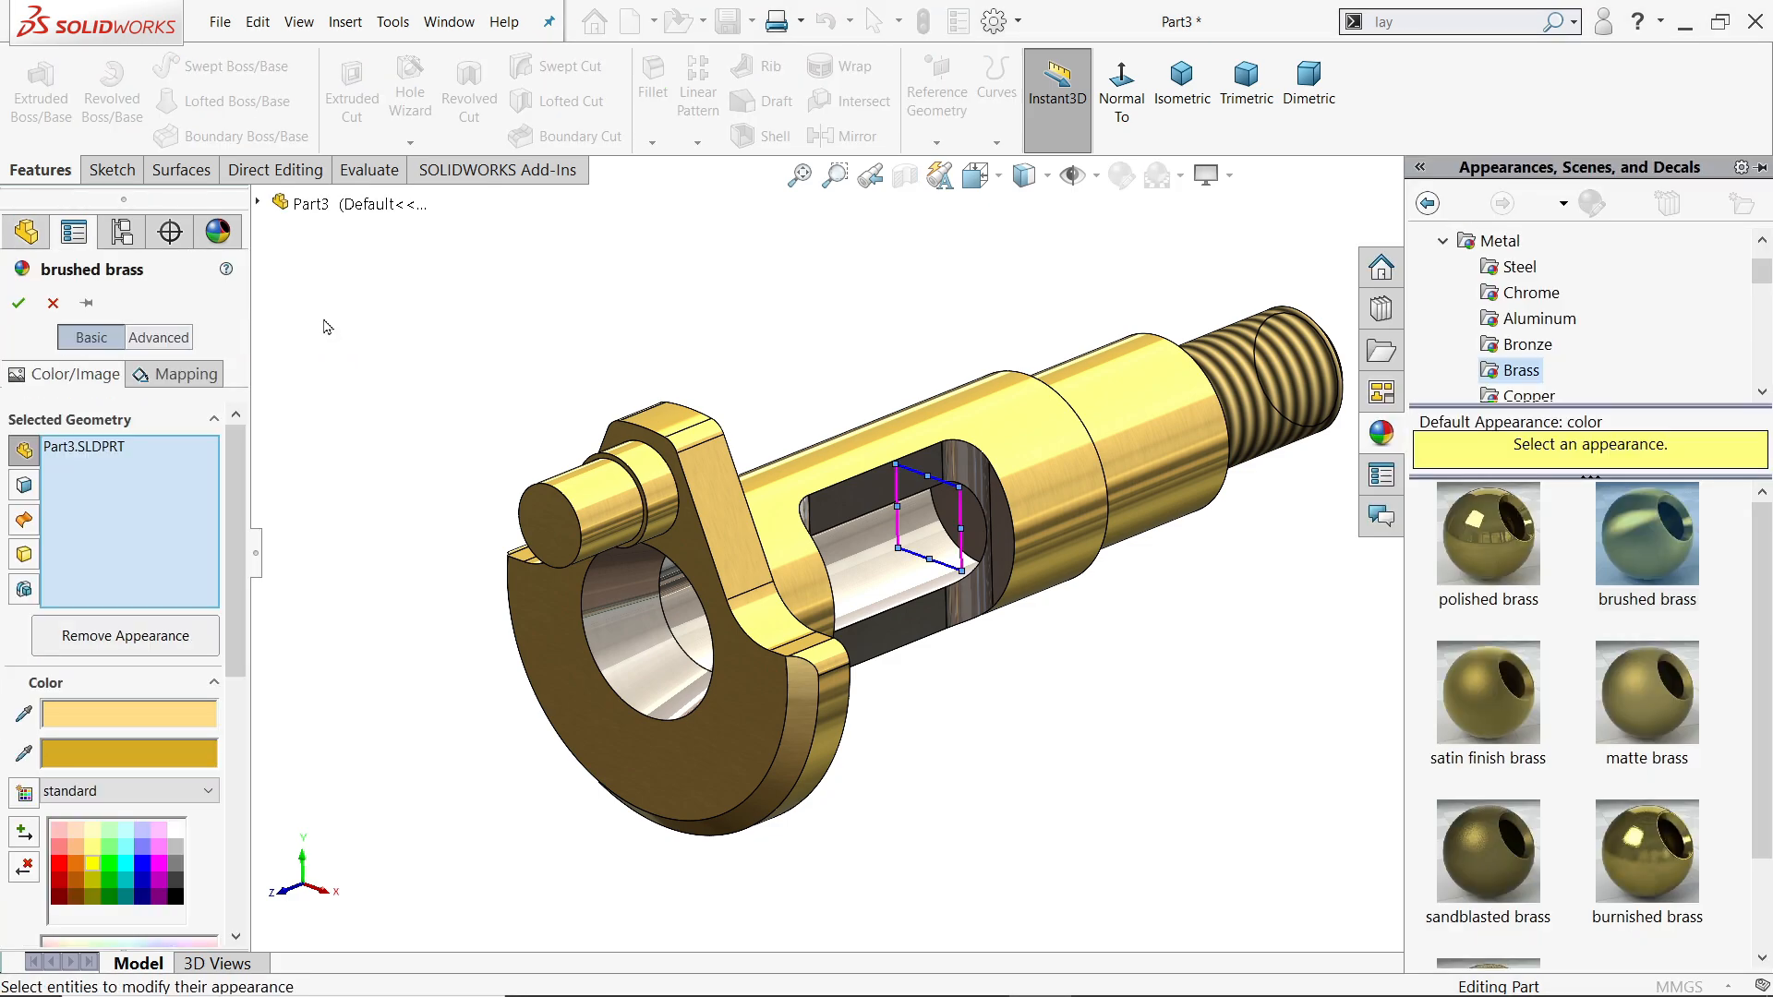
pyautogui.click(95, 870)
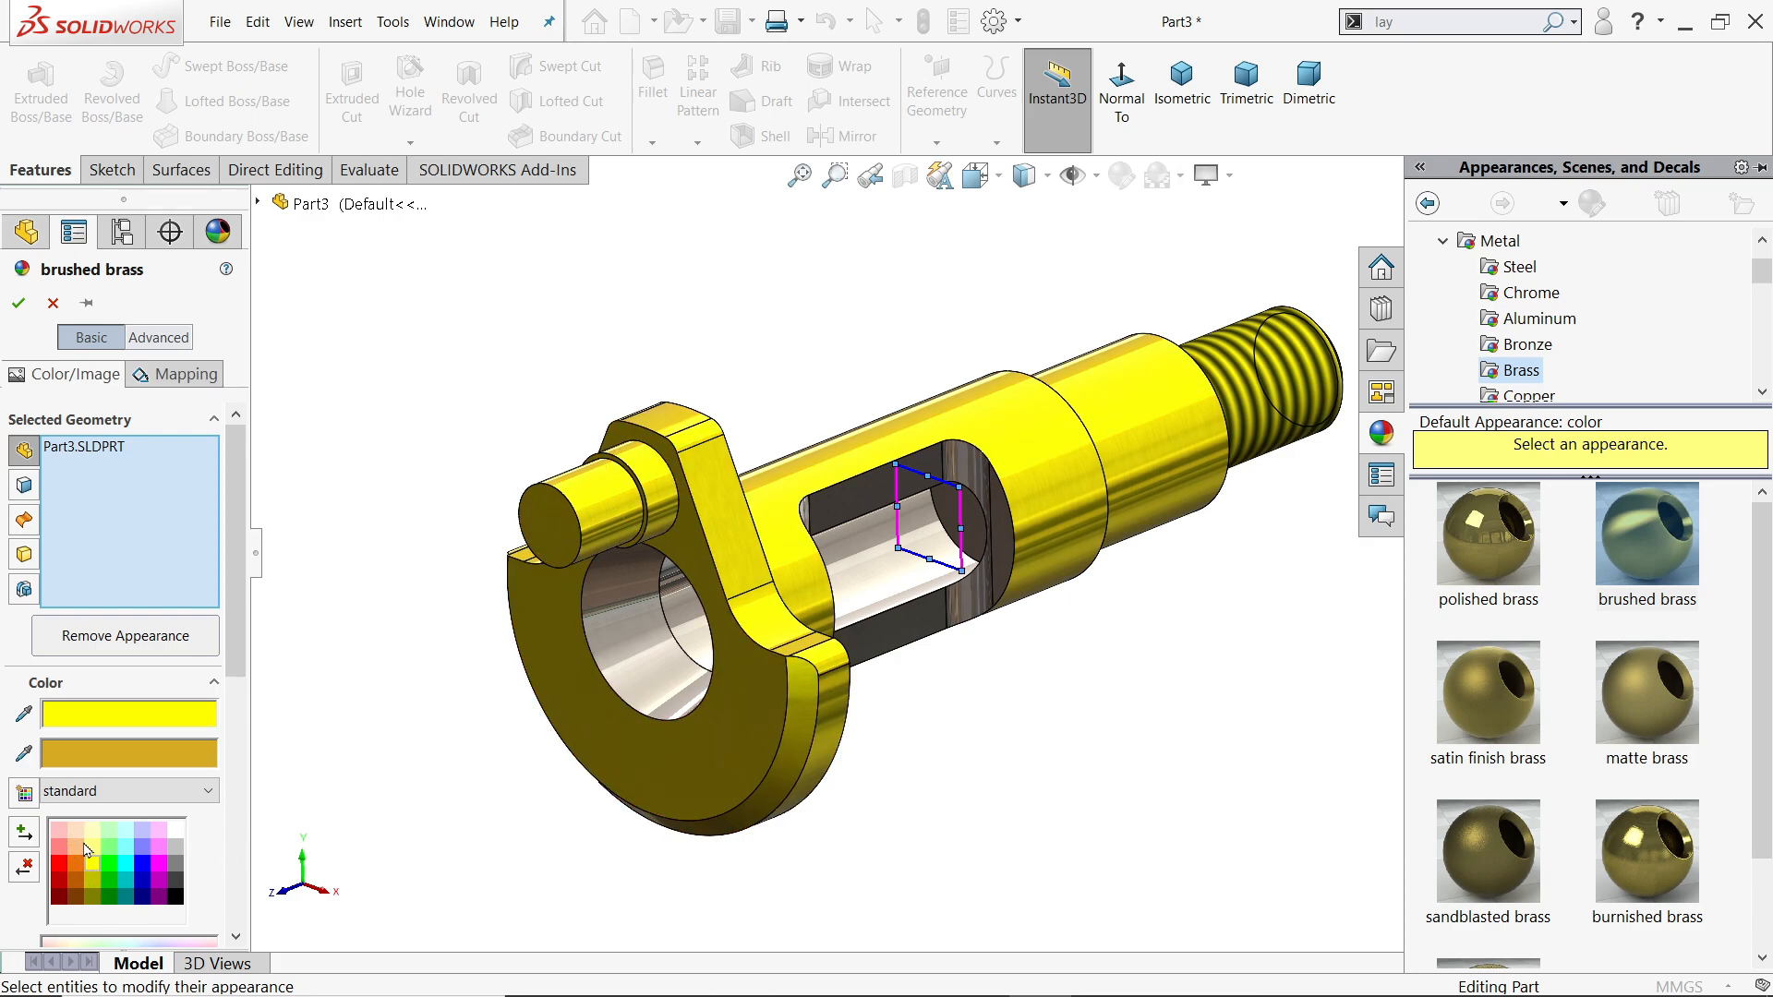
pyautogui.click(19, 304)
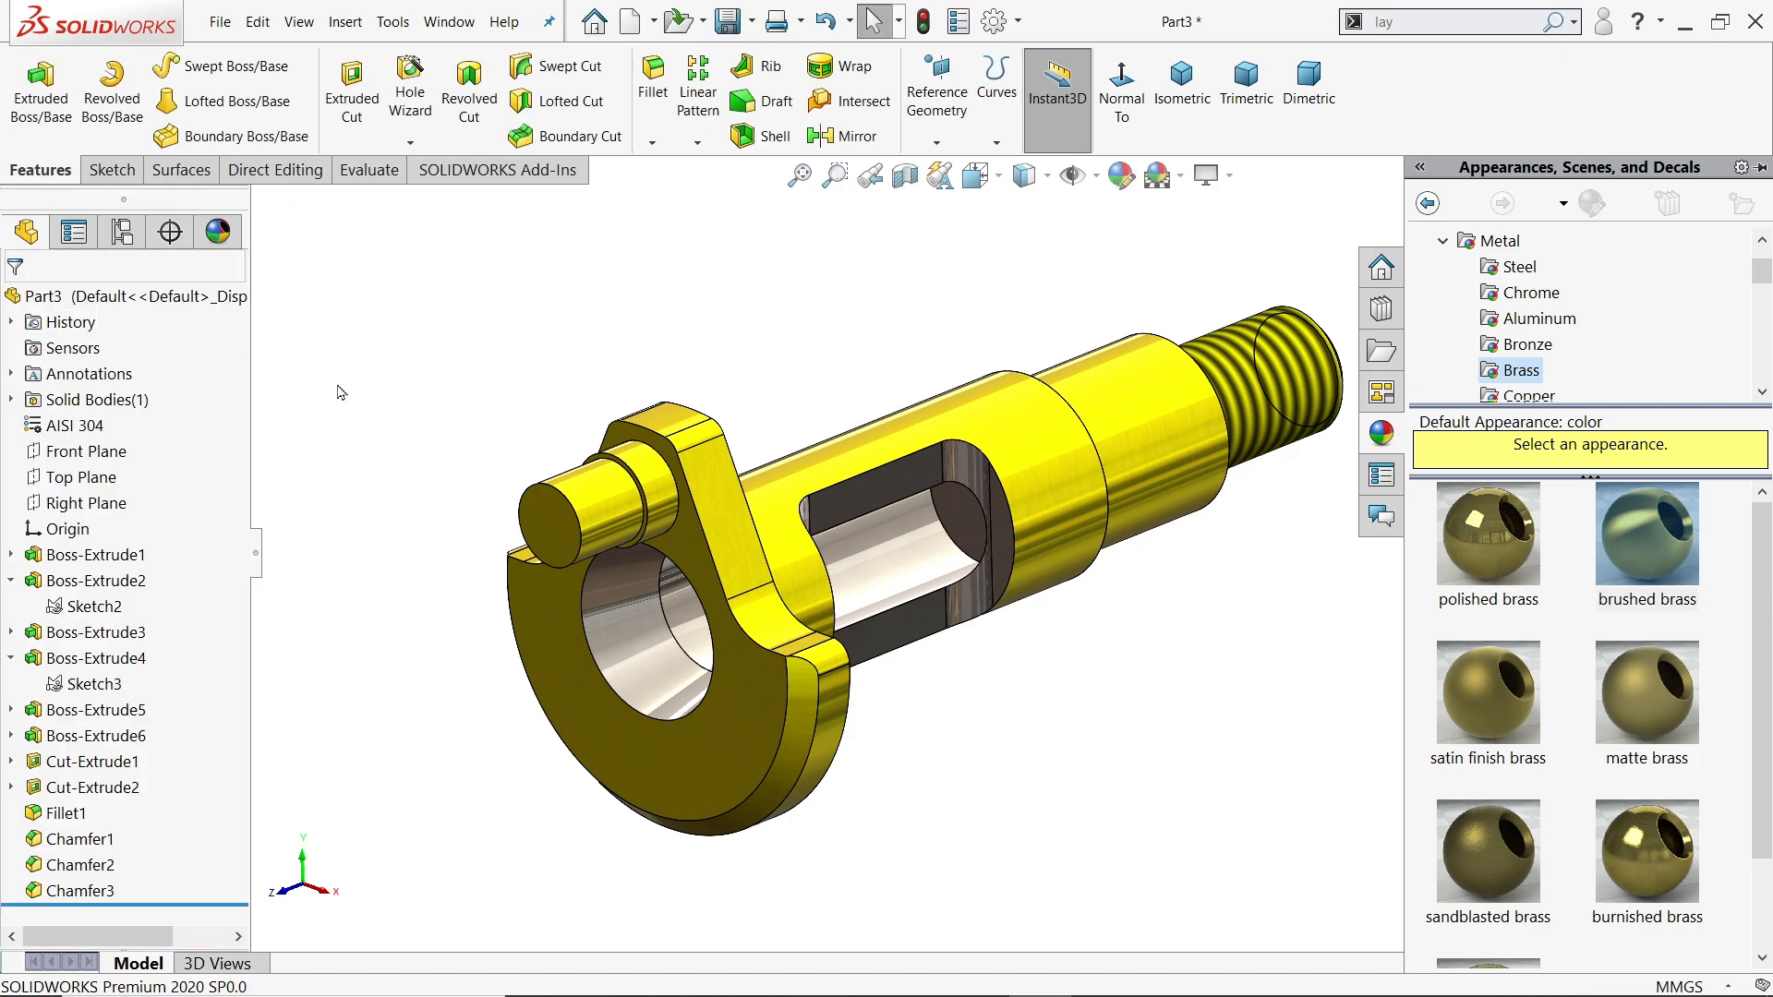
pyautogui.moveTo(712, 356); pyautogui.dragTo(775, 362, button='middle')
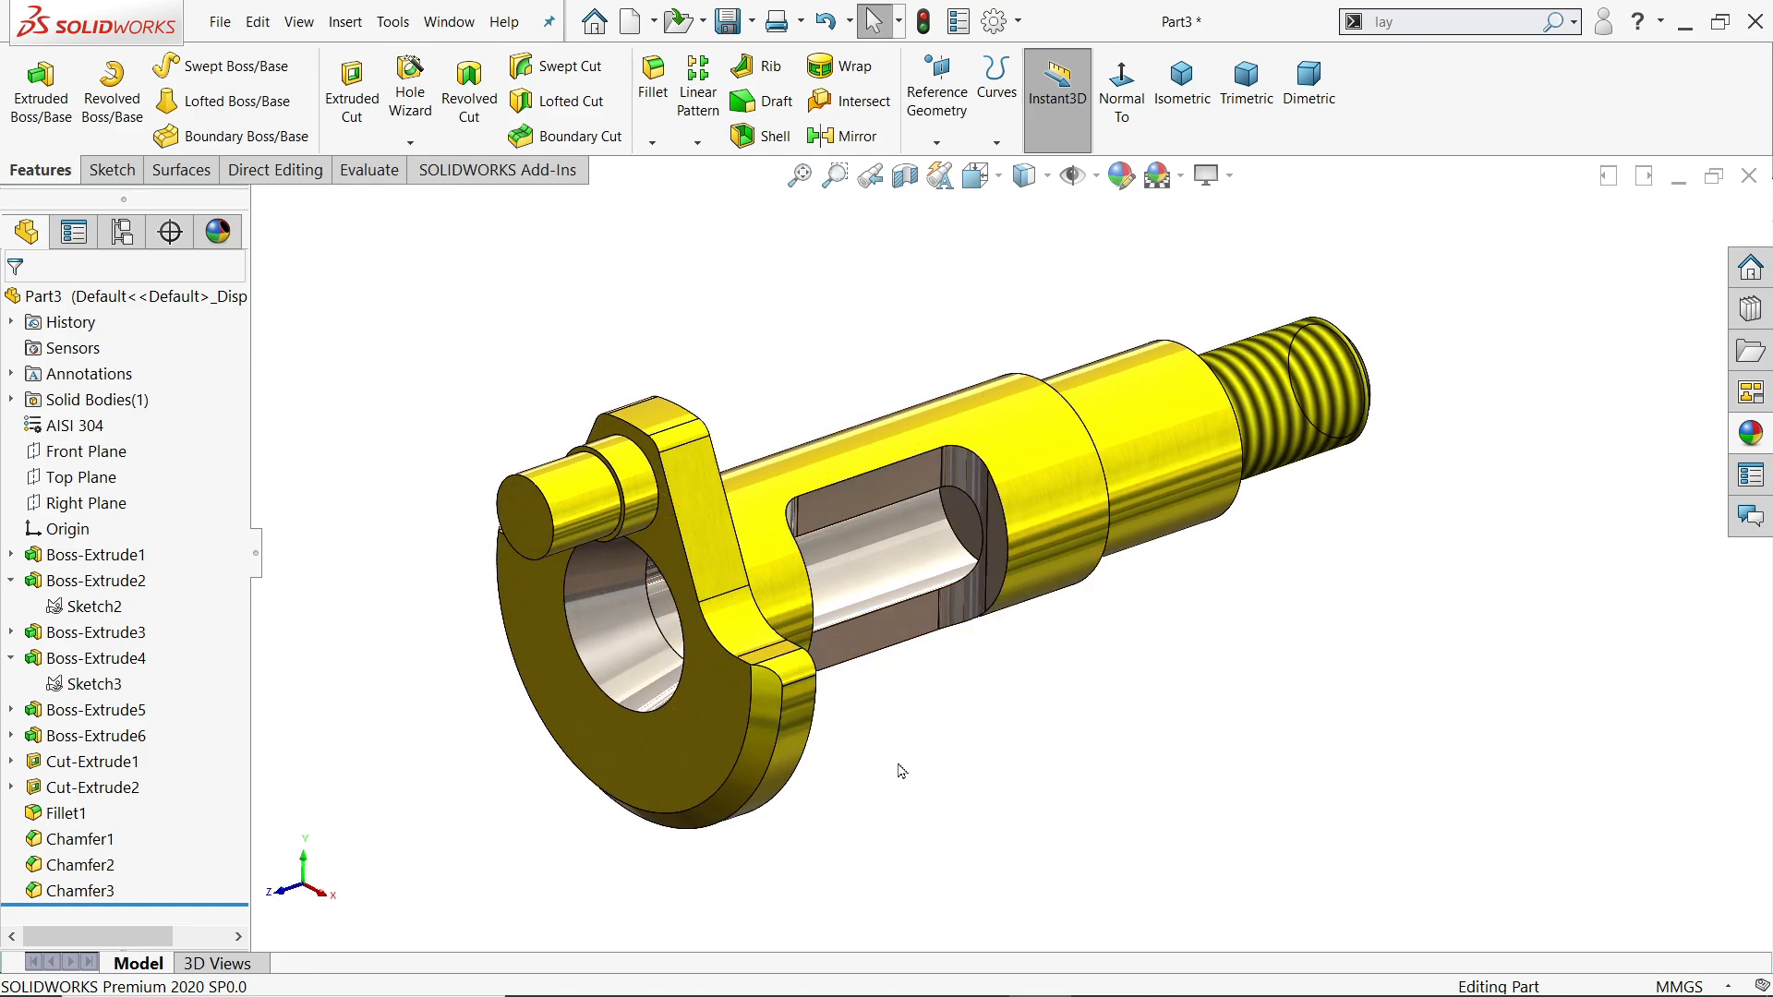